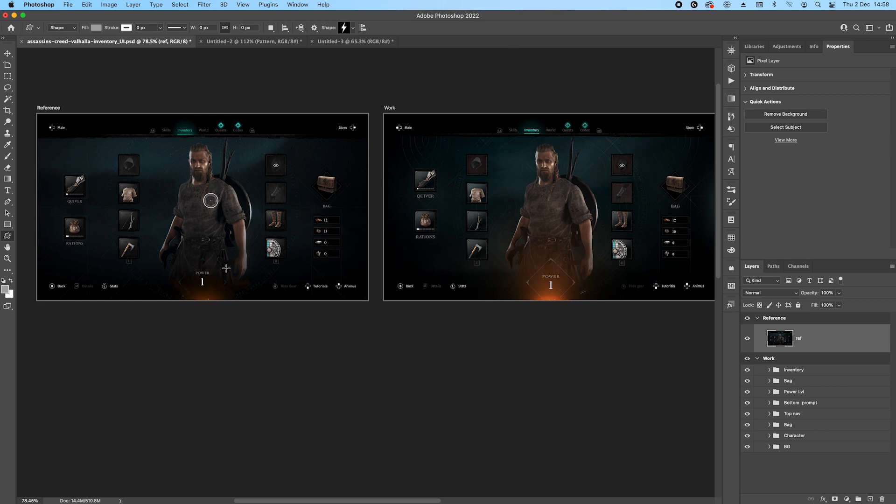
Move the hood slot's square frame aside, clear of the hood icon in the Work artboard.
{"action": "scroll", "coordinate": [147, 137], "scroll_direction": "up", "scroll_amount": 2}
{"action": "left_click_drag", "start_coordinate": [194, 189], "coordinate": [330, 194]}
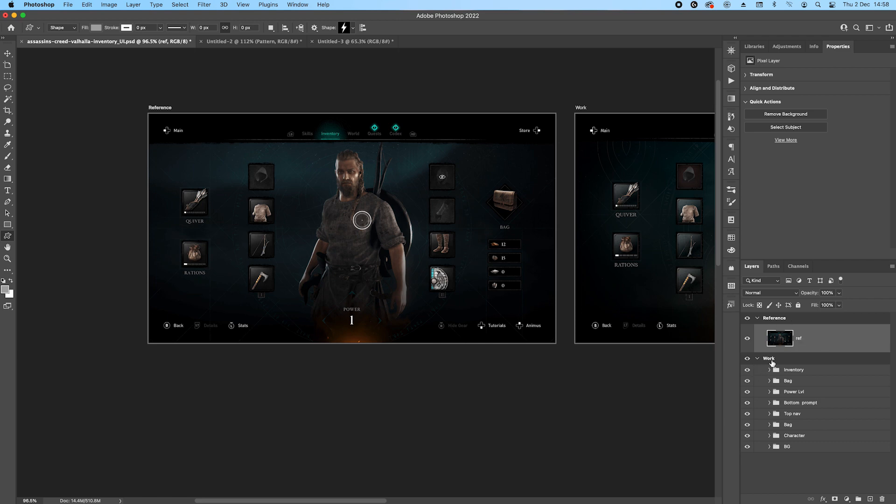
{"action": "left_click_drag", "start_coordinate": [663, 193], "coordinate": [320, 176]}
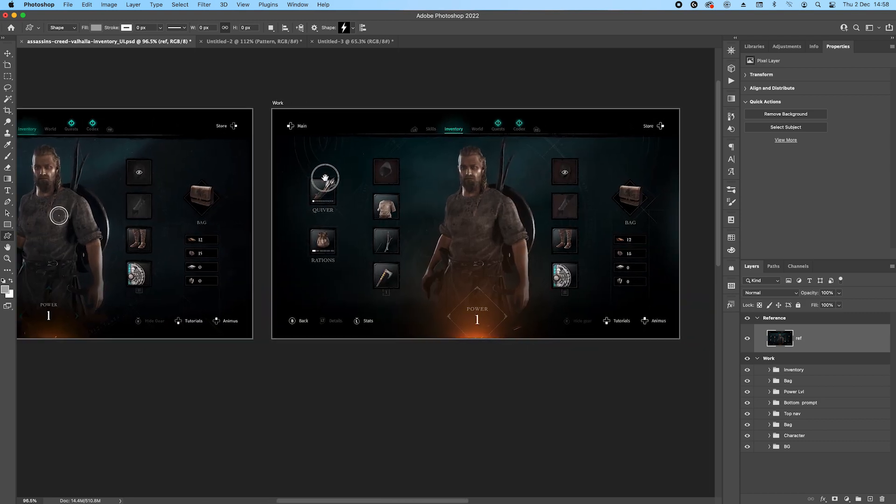
{"action": "scroll", "coordinate": [481, 169], "scroll_direction": "up", "scroll_amount": 2}
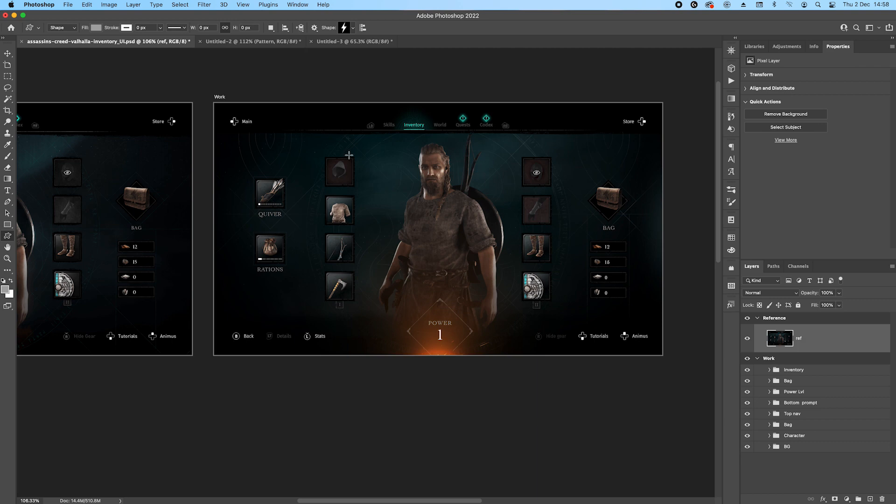
{"action": "scroll", "coordinate": [359, 177], "scroll_direction": "up", "scroll_amount": 5}
{"action": "key", "text": "v"}
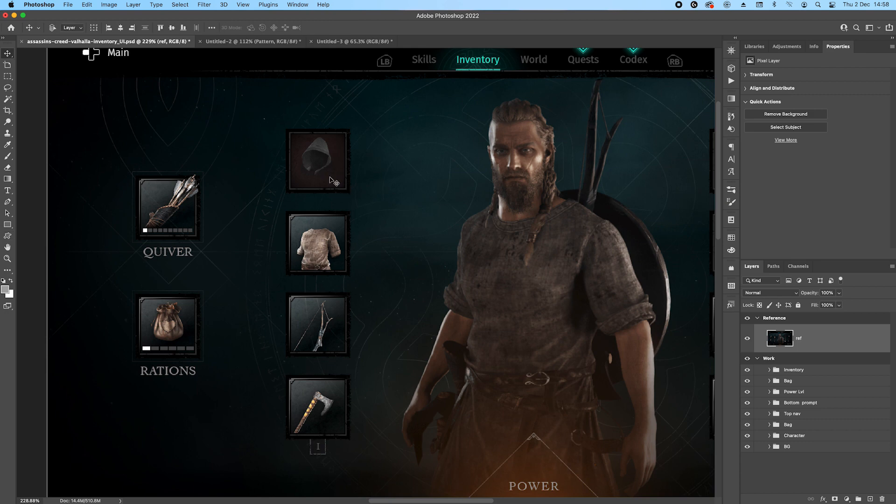
{"action": "left_click", "coordinate": [331, 173]}
{"action": "left_click_drag", "start_coordinate": [310, 173], "coordinate": [410, 168]}
{"action": "scroll", "coordinate": [400, 146], "scroll_direction": "up", "scroll_amount": 6}
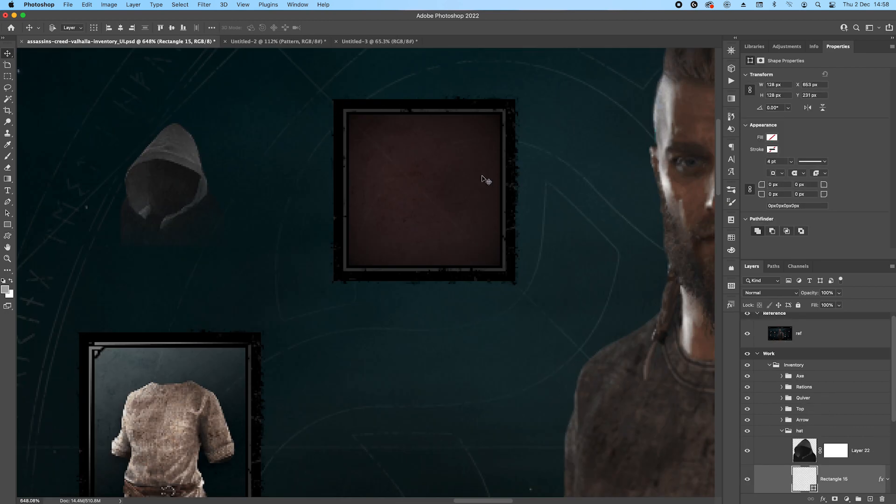
{"action": "scroll", "coordinate": [484, 177], "scroll_direction": "down", "scroll_amount": 1}
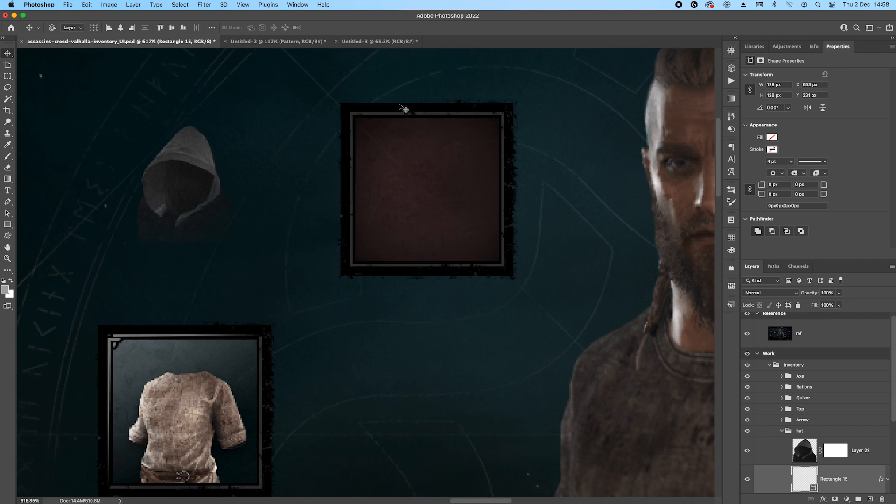
{"action": "scroll", "coordinate": [840, 475], "scroll_direction": "down", "scroll_amount": 2}
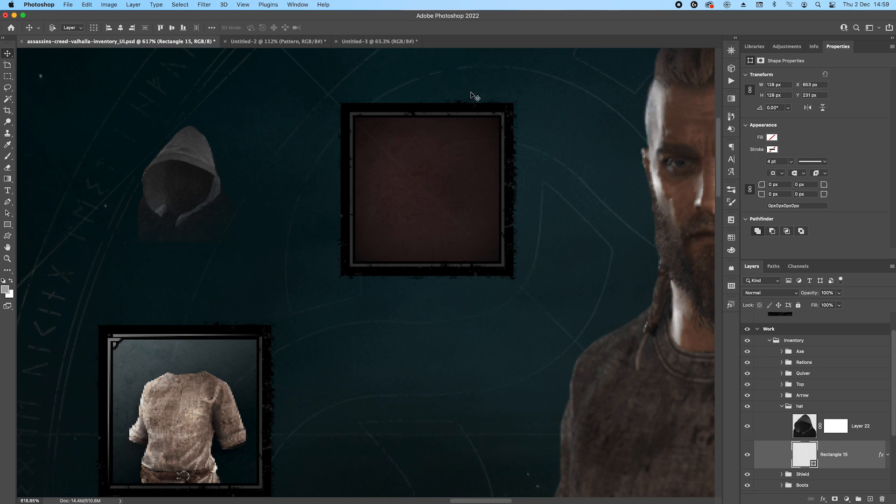
Expand the layer effects of the hood slot's frame and move the frame back behind the hood icon.
{"action": "left_click", "coordinate": [888, 456]}
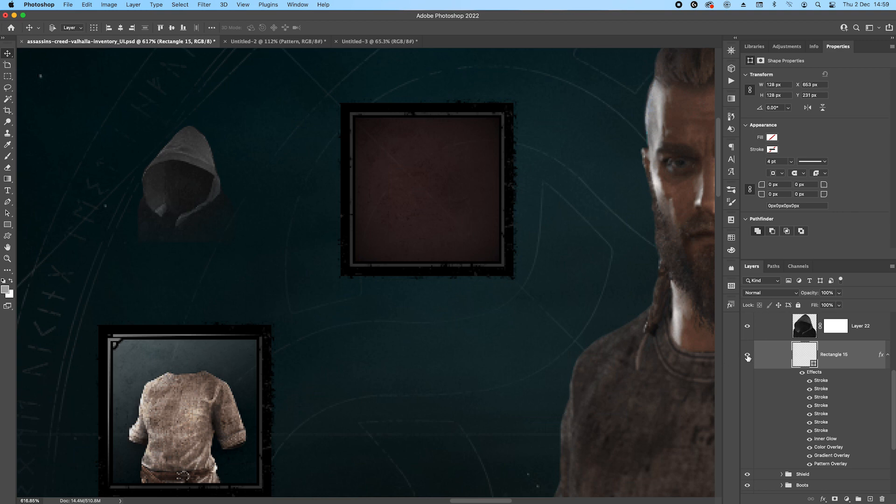
{"action": "scroll", "coordinate": [480, 278], "scroll_direction": "down", "scroll_amount": 3}
{"action": "scroll", "coordinate": [480, 279], "scroll_direction": "down", "scroll_amount": 1}
{"action": "left_click_drag", "start_coordinate": [479, 278], "coordinate": [343, 278]}
{"action": "scroll", "coordinate": [436, 265], "scroll_direction": "down", "scroll_amount": 3}
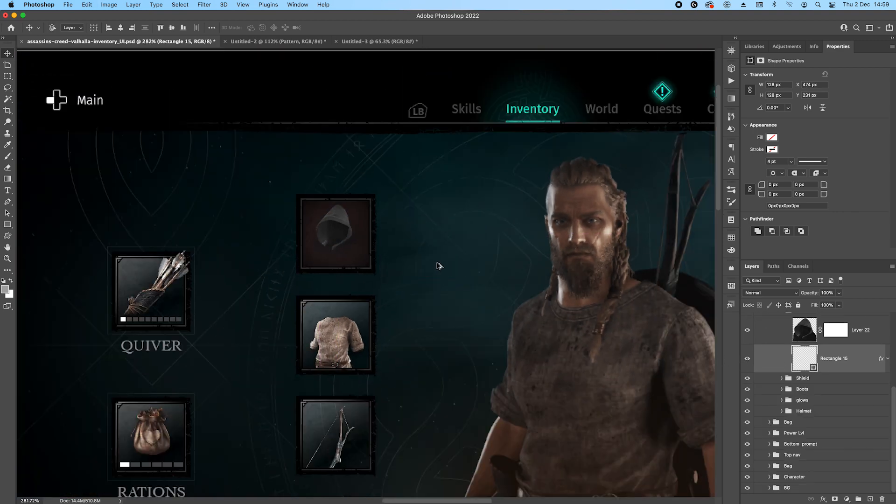
{"action": "scroll", "coordinate": [455, 218], "scroll_direction": "down", "scroll_amount": 4}
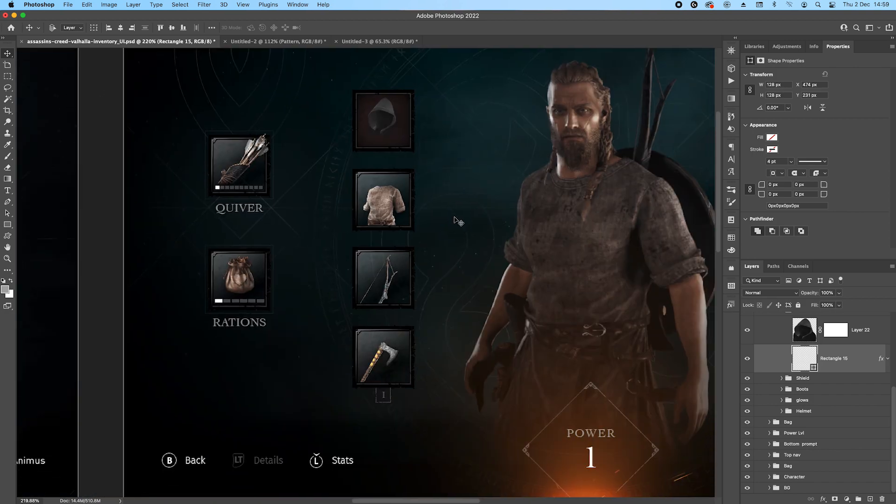
Collapse the expanded Inventory group and select the Work artboard.
{"action": "left_click_drag", "start_coordinate": [230, 224], "coordinate": [408, 200]}
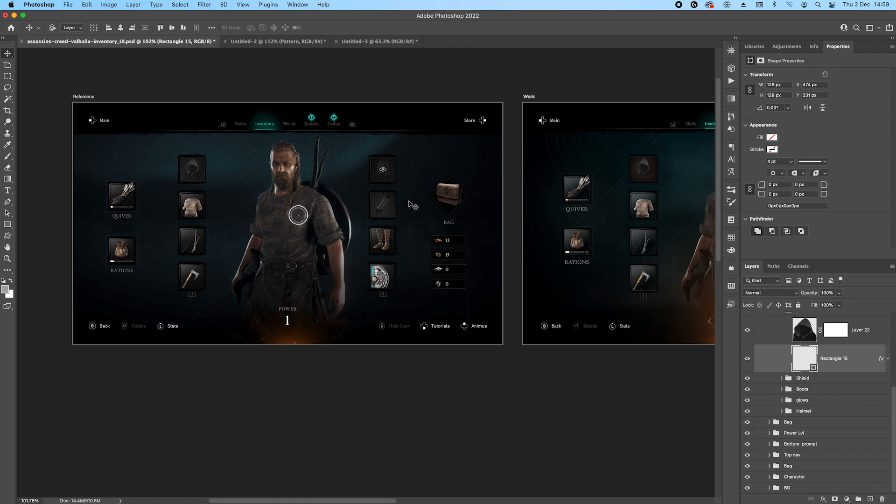
{"action": "left_click_drag", "start_coordinate": [580, 183], "coordinate": [329, 183]}
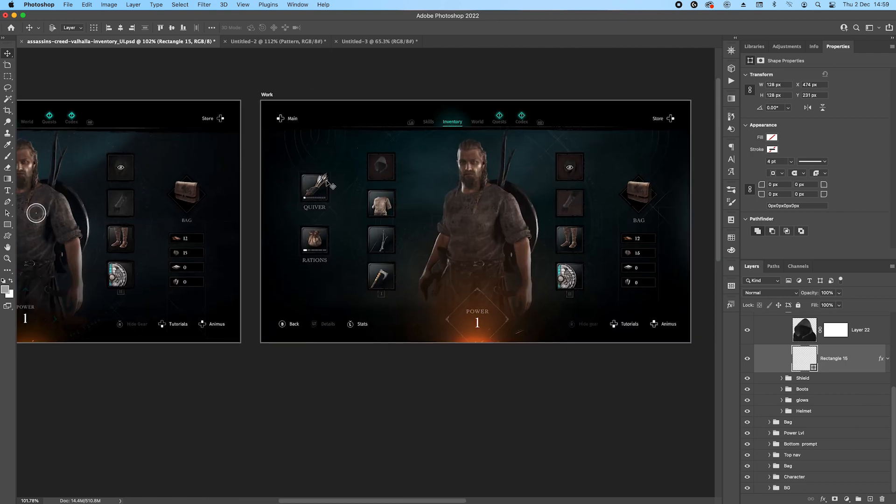
{"action": "scroll", "coordinate": [879, 400], "scroll_direction": "up", "scroll_amount": 3}
{"action": "left_click", "coordinate": [782, 365]}
{"action": "scroll", "coordinate": [837, 340], "scroll_direction": "up", "scroll_amount": 3}
{"action": "left_click", "coordinate": [769, 361]}
{"action": "left_click", "coordinate": [767, 358]}
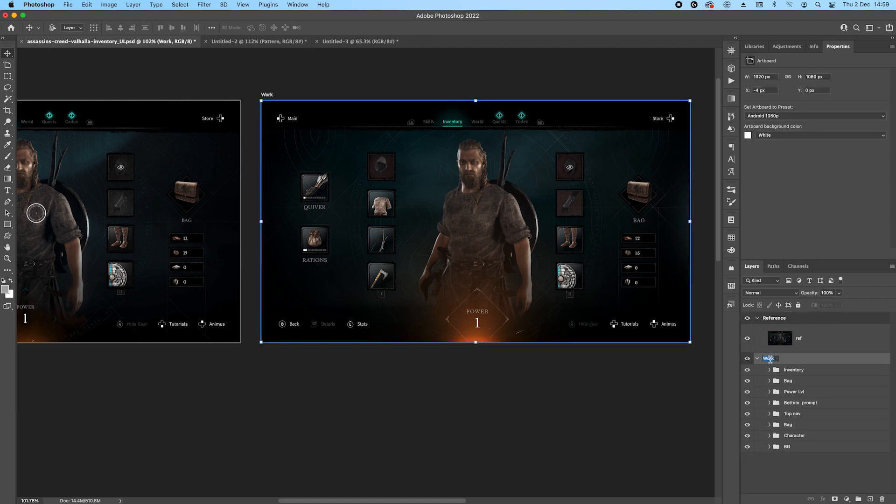
Move the Work artboard below the Reference artboard, to about X -756 px and Y 1183 px.
{"action": "scroll", "coordinate": [390, 241], "scroll_direction": "down", "scroll_amount": 5}
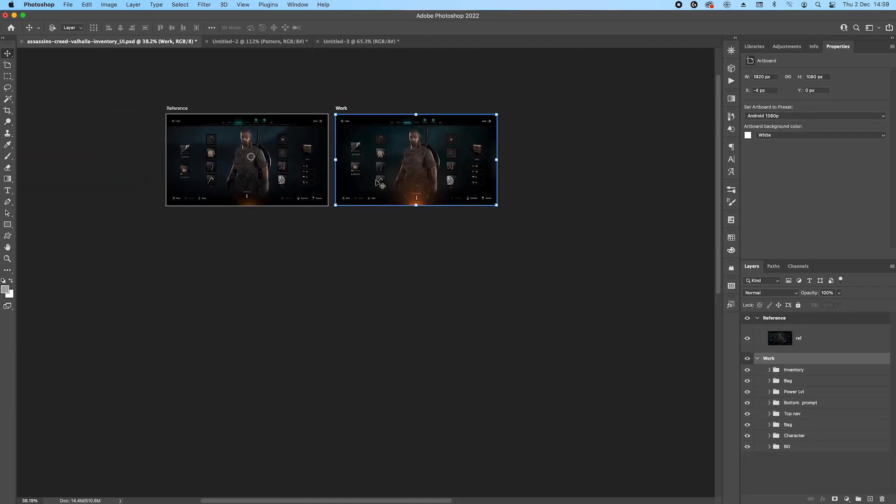
{"action": "scroll", "coordinate": [353, 147], "scroll_direction": "up", "scroll_amount": 2}
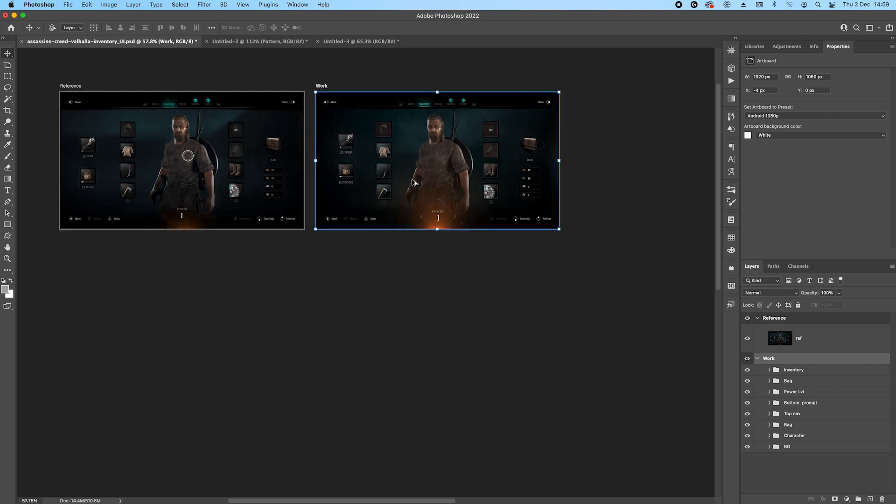
{"action": "scroll", "coordinate": [412, 179], "scroll_direction": "up", "scroll_amount": 3}
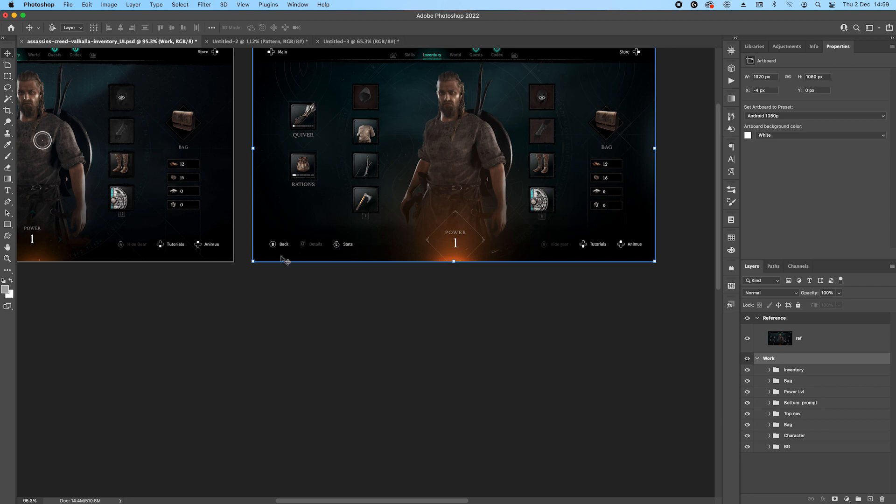
{"action": "left_click_drag", "start_coordinate": [446, 140], "coordinate": [503, 192]}
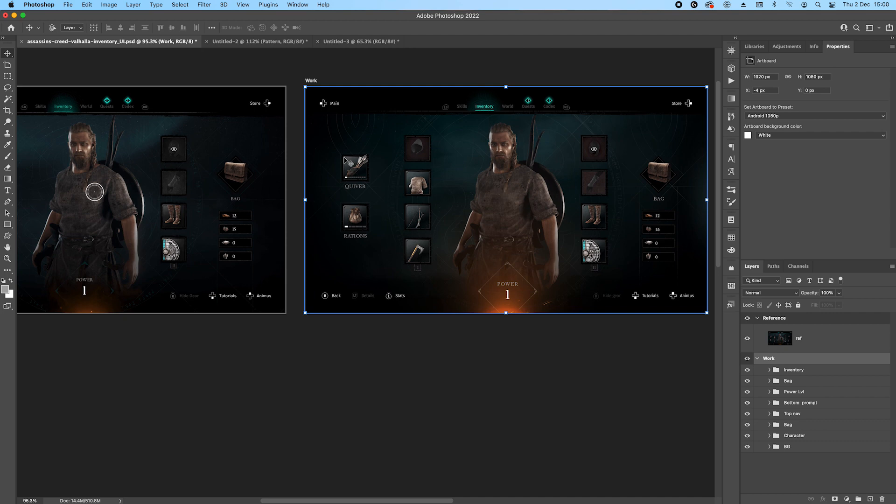
{"action": "left_click_drag", "start_coordinate": [344, 109], "coordinate": [385, 102]}
{"action": "left_click_drag", "start_coordinate": [356, 74], "coordinate": [189, 308]}
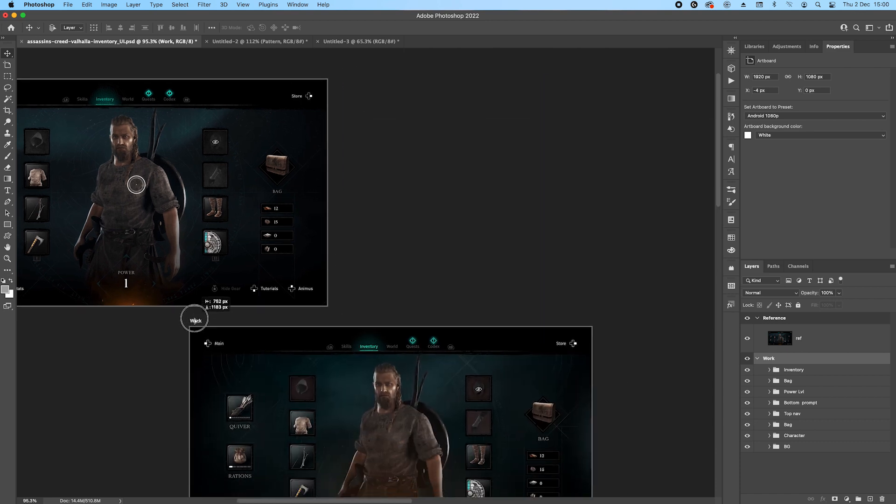
Add a new artboard directly to the right of the Reference artboard and name it Work2.
{"action": "scroll", "coordinate": [487, 154], "scroll_direction": "left", "scroll_amount": 5}
{"action": "scroll", "coordinate": [487, 154], "scroll_direction": "up", "scroll_amount": 1}
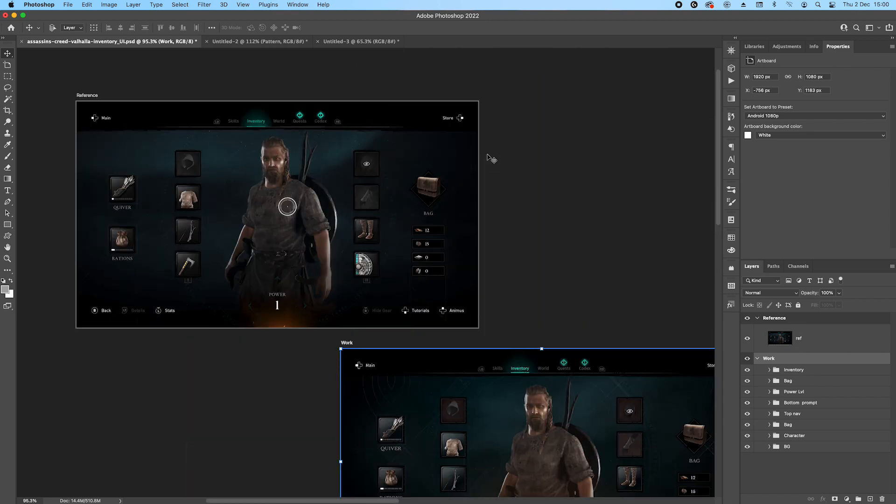
{"action": "left_click", "coordinate": [89, 96]}
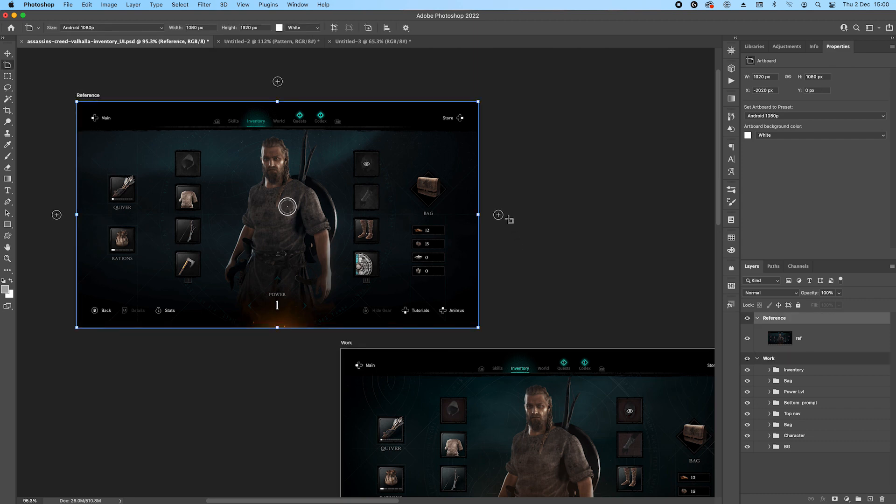
{"action": "left_click", "coordinate": [498, 214]}
{"action": "double_click", "coordinate": [774, 318]}
{"action": "type", "text": "Work2"}
{"action": "key", "text": "Return"}
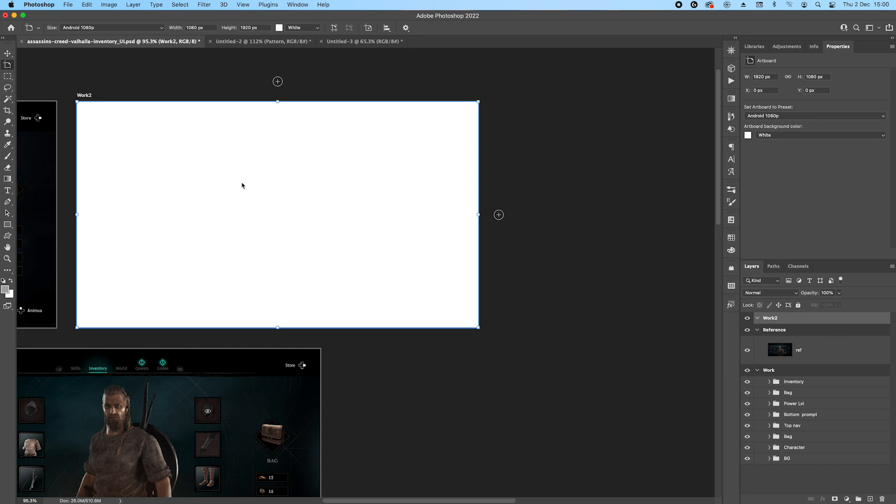
Add a layer to the Work2 artboard and fill it with the dark colour #050709 sampled from the Reference design.
{"action": "left_click_drag", "start_coordinate": [253, 181], "coordinate": [404, 138]}
{"action": "left_click_drag", "start_coordinate": [345, 437], "coordinate": [429, 302]}
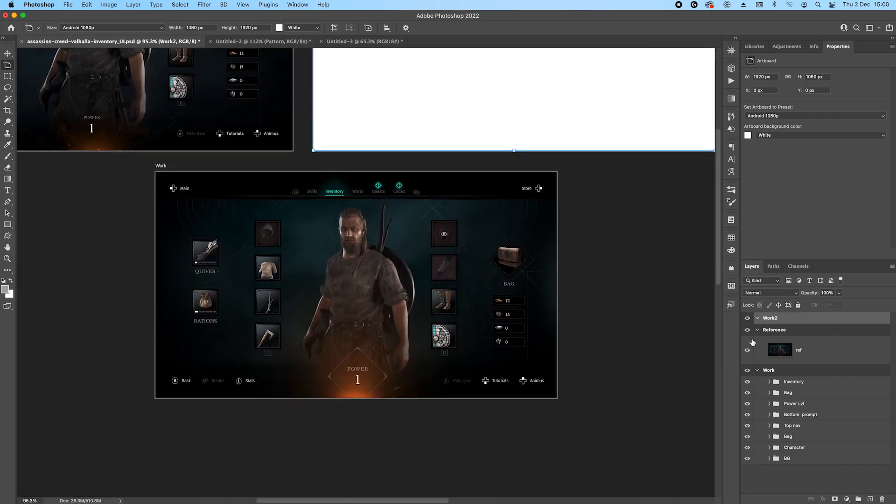
{"action": "left_click_drag", "start_coordinate": [406, 141], "coordinate": [450, 291]}
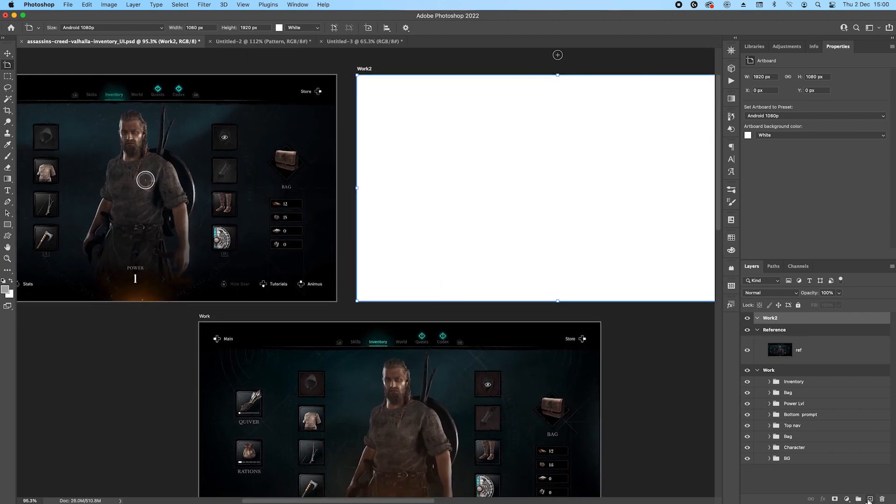
{"action": "left_click", "coordinate": [870, 499]}
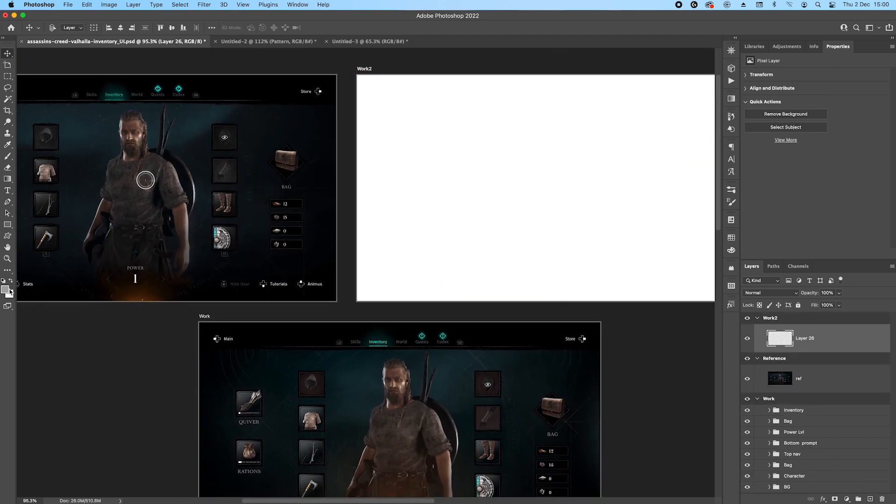
{"action": "left_click", "coordinate": [6, 289]}
{"action": "left_click", "coordinate": [325, 141]}
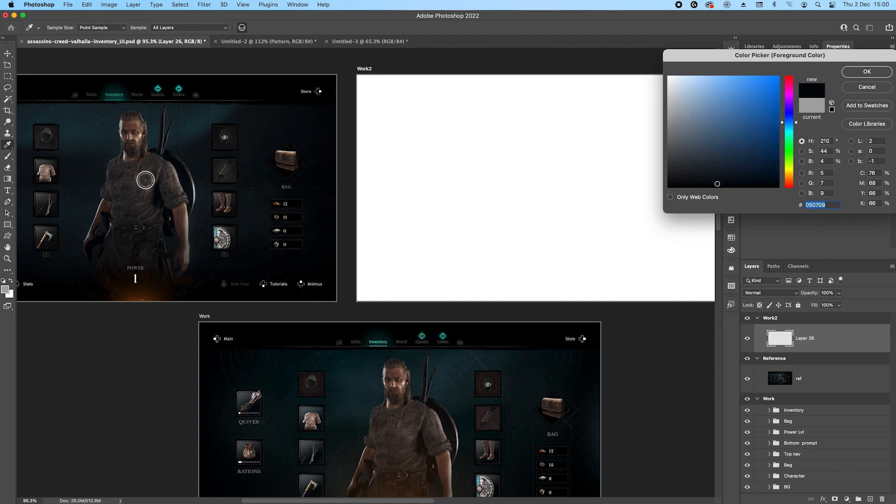
{"action": "left_click", "coordinate": [865, 73]}
{"action": "key", "text": "alt+BackSpace"}
Rename the dark filled layer in Work2 as base.
{"action": "double_click", "coordinate": [812, 339]}
{"action": "key", "text": "BackSpace"}
{"action": "key", "text": "Return"}
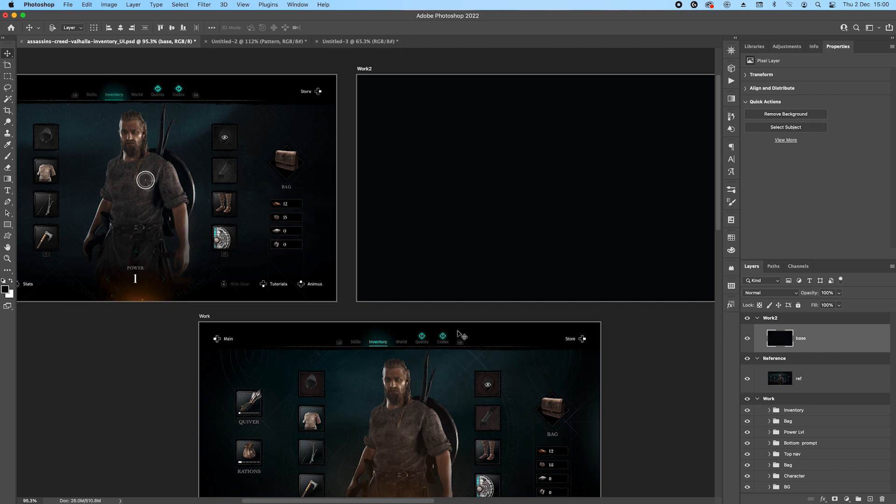
Bring the background sky image, Layer 1, from the Work artboard's layers into Work2 and place it above the base layer.
{"action": "left_click", "coordinate": [462, 398]}
{"action": "scroll", "coordinate": [821, 429], "scroll_direction": "down", "scroll_amount": 10}
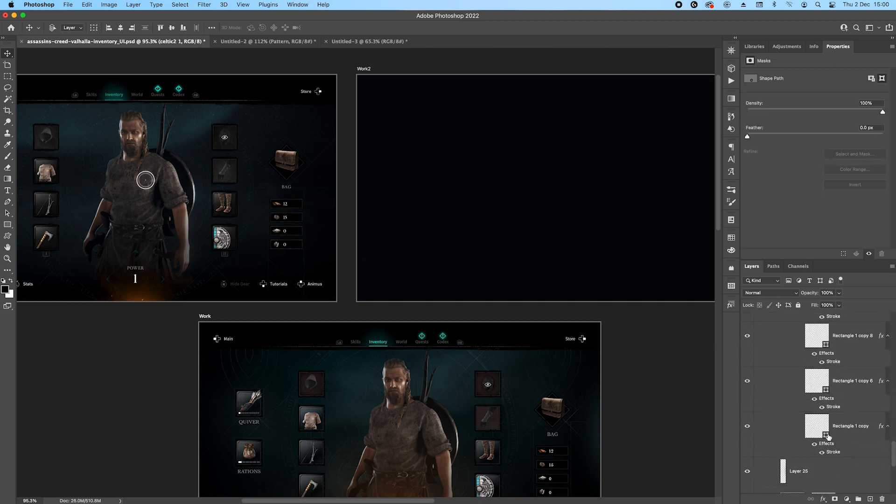
{"action": "left_click", "coordinate": [842, 451]}
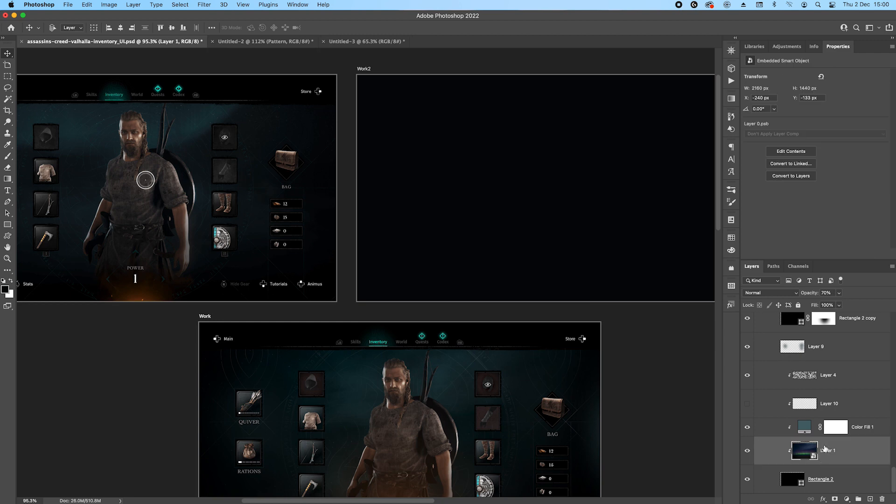
{"action": "left_click_drag", "start_coordinate": [852, 456], "coordinate": [811, 348]}
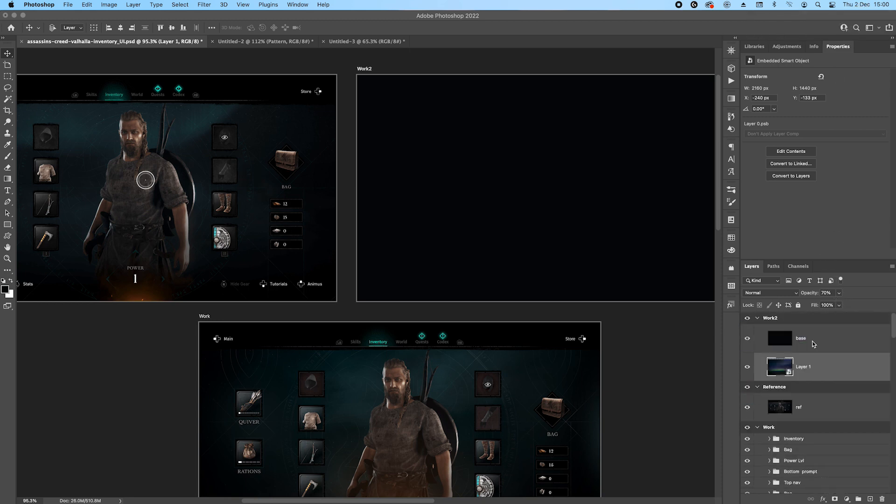
{"action": "left_click_drag", "start_coordinate": [844, 380], "coordinate": [830, 327]}
Position the aurora sky image over the Work2 artboard at about X -152 px and Y -443 px.
{"action": "scroll", "coordinate": [406, 216], "scroll_direction": "right", "scroll_amount": 6}
{"action": "left_click_drag", "start_coordinate": [394, 250], "coordinate": [456, 191]}
{"action": "scroll", "coordinate": [438, 184], "scroll_direction": "down", "scroll_amount": 5}
{"action": "scroll", "coordinate": [437, 184], "scroll_direction": "up", "scroll_amount": 2}
{"action": "scroll", "coordinate": [456, 192], "scroll_direction": "up", "scroll_amount": 2}
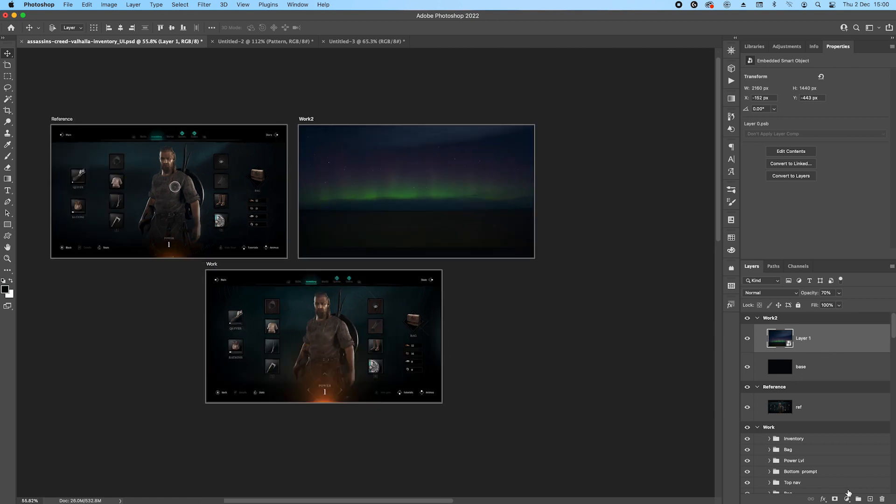
Add a layer mask to the aurora image and set up a Soft Round brush at 600 px size and 83% opacity.
{"action": "left_click", "coordinate": [835, 499]}
{"action": "key", "text": "b"}
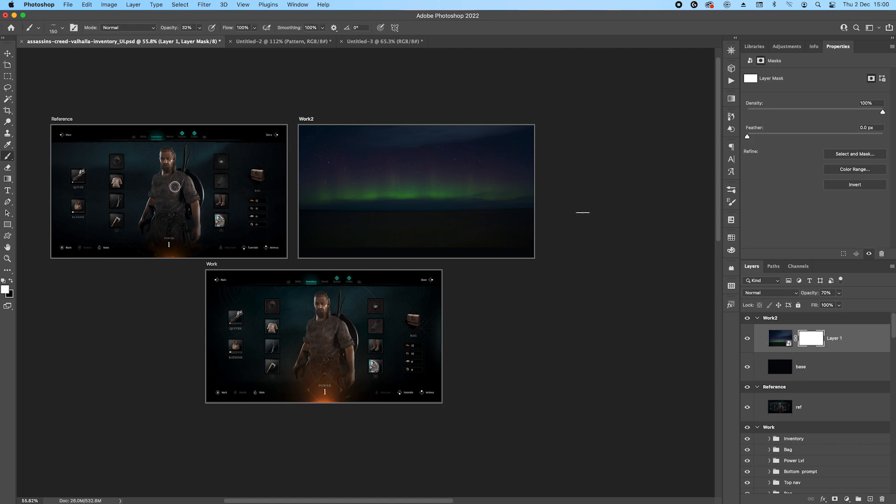
{"action": "right_click", "coordinate": [488, 220]}
{"action": "left_click", "coordinate": [556, 148]}
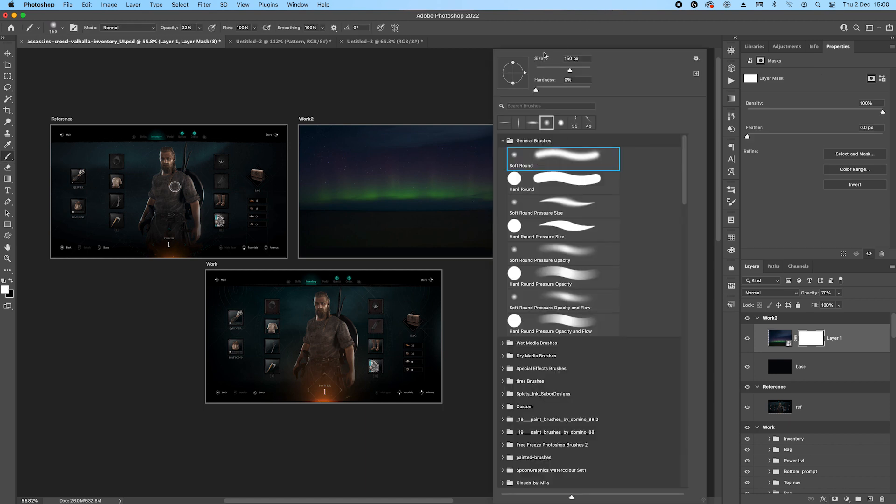
{"action": "left_click", "coordinate": [520, 25]}
{"action": "key", "text": "bracketright"}
{"action": "key", "text": "bracketright"}
{"action": "key", "text": "bracketright"}
{"action": "key", "text": "bracketright"}
{"action": "key", "text": "bracketright"}
{"action": "key", "text": "bracketright"}
{"action": "key", "text": "bracketright"}
{"action": "key", "text": "bracketright"}
{"action": "key", "text": "bracketright"}
{"action": "key", "text": "bracketright"}
{"action": "left_click_drag", "start_coordinate": [202, 29], "coordinate": [221, 40]}
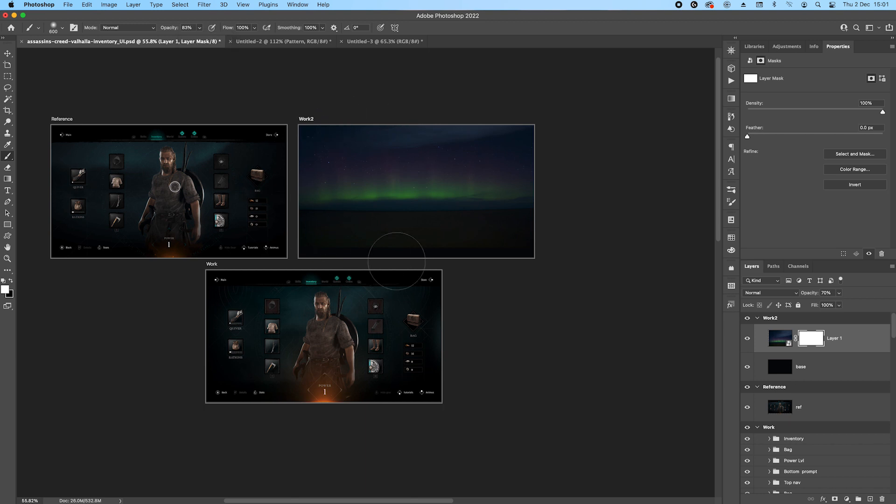
Paint black on the aurora image's mask to fade its lower part and outer edges into the dark base.
{"action": "key", "text": "x"}
{"action": "left_click_drag", "start_coordinate": [317, 212], "coordinate": [451, 264]}
{"action": "mouse_move", "coordinate": [378, 224]}
{"action": "left_mouse_down"}
{"action": "mouse_move", "coordinate": [525, 232]}
{"action": "mouse_move", "coordinate": [588, 280]}
{"action": "mouse_move", "coordinate": [258, 151]}
{"action": "mouse_move", "coordinate": [327, 107]}
{"action": "left_mouse_up"}
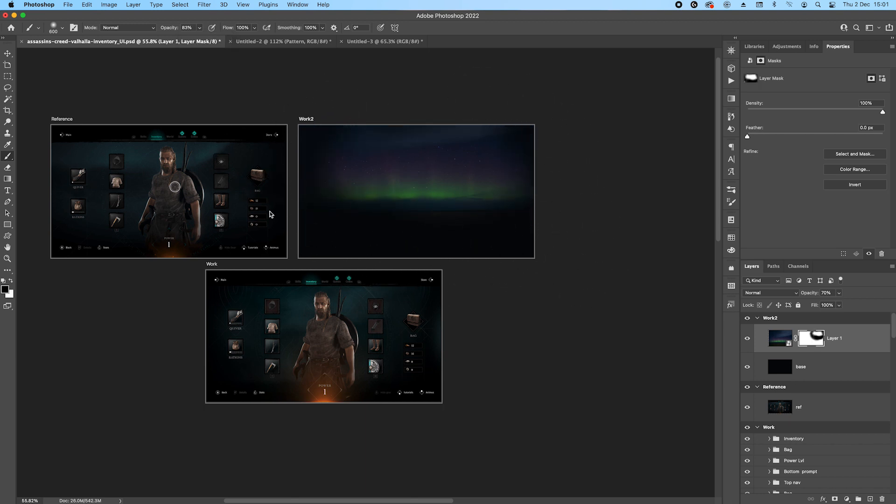
{"action": "key", "text": "z"}
{"action": "left_click_drag", "start_coordinate": [370, 189], "coordinate": [375, 191]}
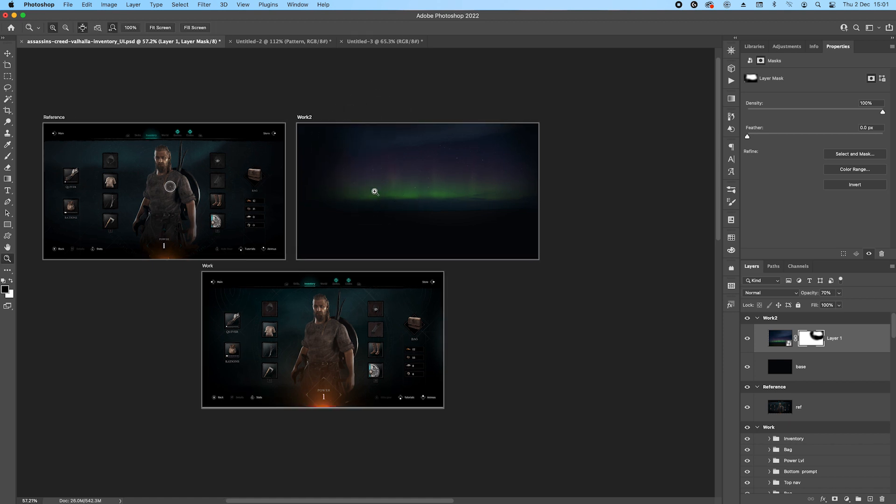
Paint black on the aurora image's mask with a 1000 px brush at 33% opacity to dim the green glow and soften its edges.
{"action": "key", "text": "b"}
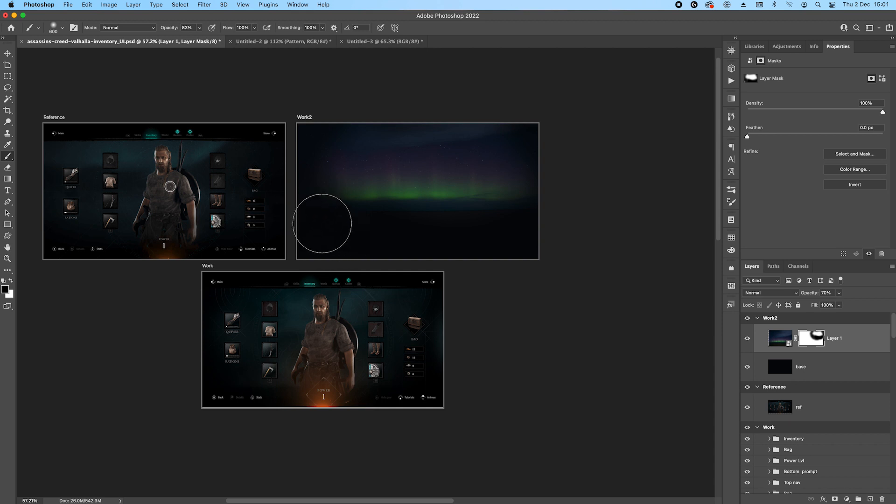
{"action": "key", "text": "bracketright"}
{"action": "key", "text": "bracketright"}
{"action": "key", "text": "bracketright"}
{"action": "key", "text": "bracketright"}
{"action": "key", "text": "3"}
{"action": "key", "text": "3"}
{"action": "mouse_move", "coordinate": [336, 214]}
{"action": "left_mouse_down"}
{"action": "mouse_move", "coordinate": [342, 152]}
{"action": "mouse_move", "coordinate": [530, 151]}
{"action": "mouse_move", "coordinate": [519, 272]}
{"action": "mouse_move", "coordinate": [496, 242]}
{"action": "mouse_move", "coordinate": [412, 240]}
{"action": "mouse_move", "coordinate": [499, 224]}
{"action": "mouse_move", "coordinate": [358, 147]}
{"action": "left_mouse_up"}
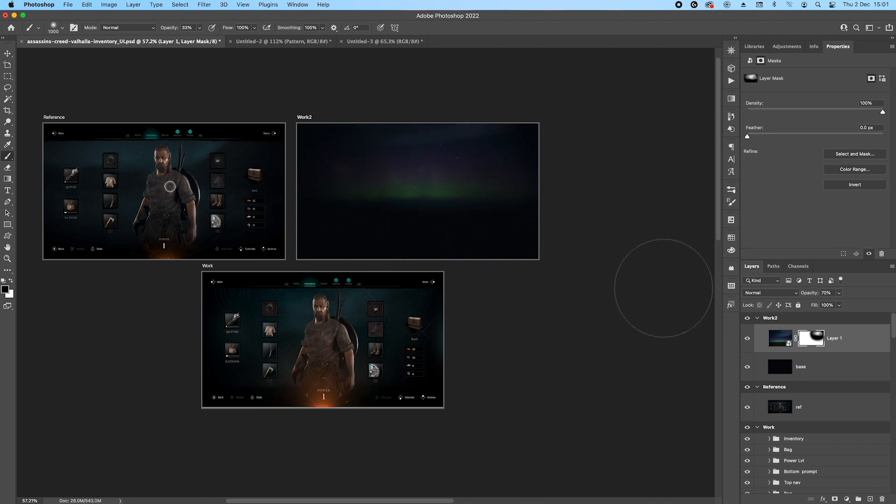
Add a Black & White adjustment layer above the aurora image in Work2.
{"action": "left_click", "coordinate": [778, 340]}
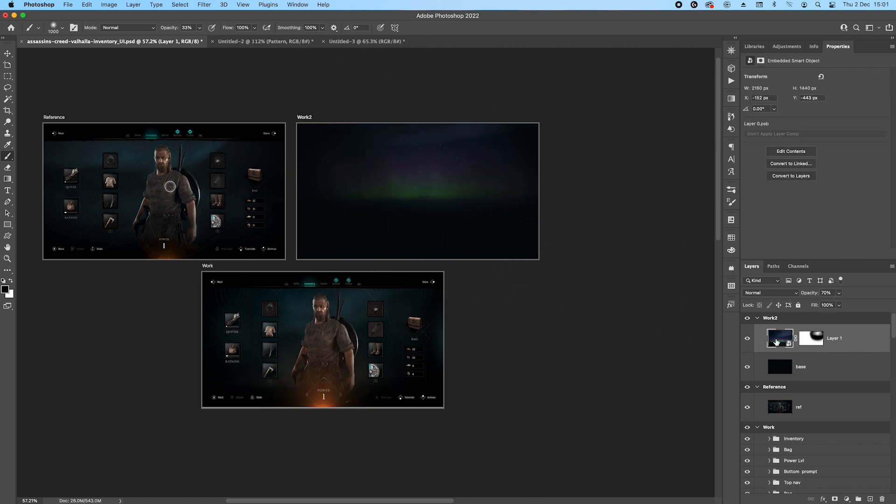
{"action": "left_click", "coordinate": [847, 498]}
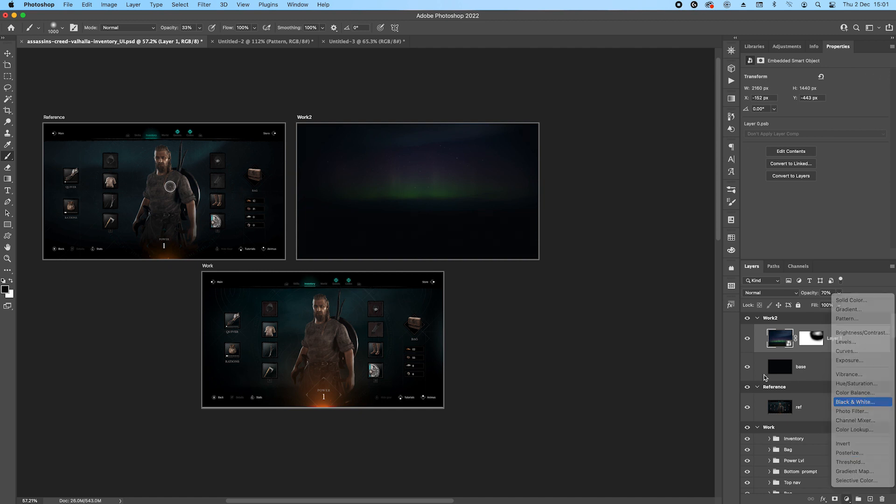
{"action": "left_click", "coordinate": [864, 400]}
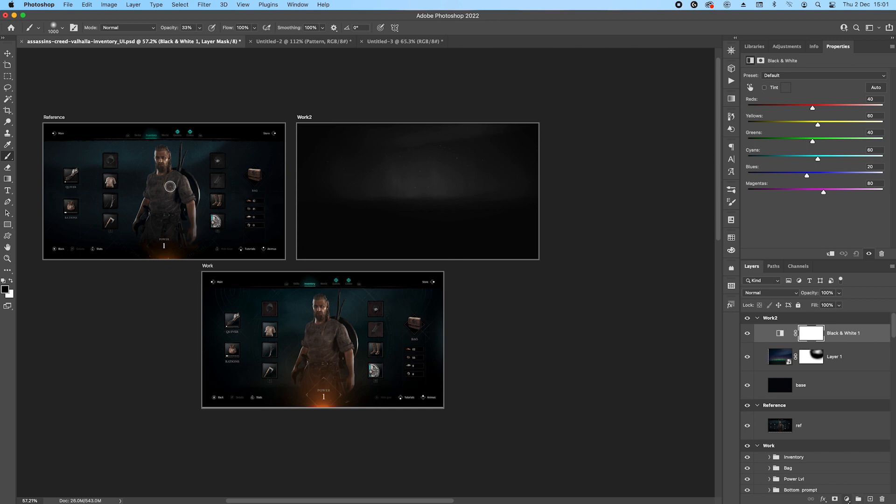
Add a Solid Color fill layer with dark teal sampled from the Reference artboard's background, and set its blend mode to Color.
{"action": "left_click", "coordinate": [824, 498]}
{"action": "left_click", "coordinate": [846, 499]}
{"action": "left_click", "coordinate": [847, 499]}
{"action": "left_click", "coordinate": [847, 300]}
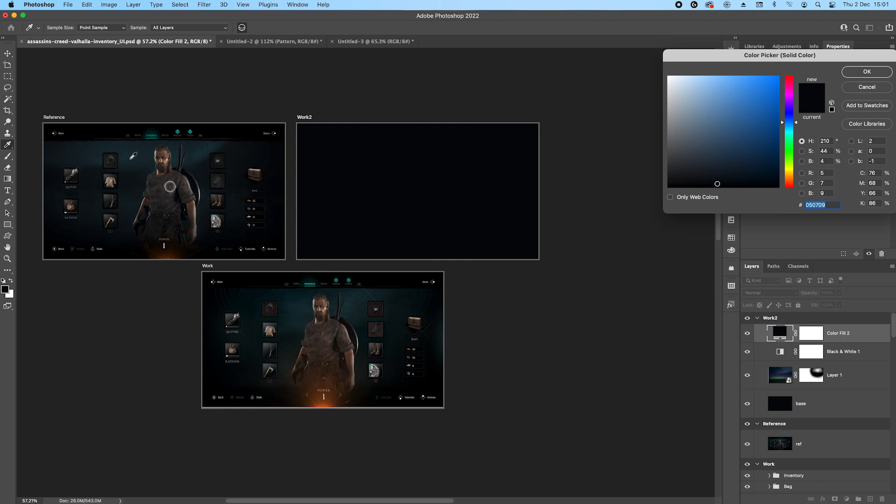
{"action": "left_click", "coordinate": [132, 156]}
{"action": "left_click", "coordinate": [867, 72]}
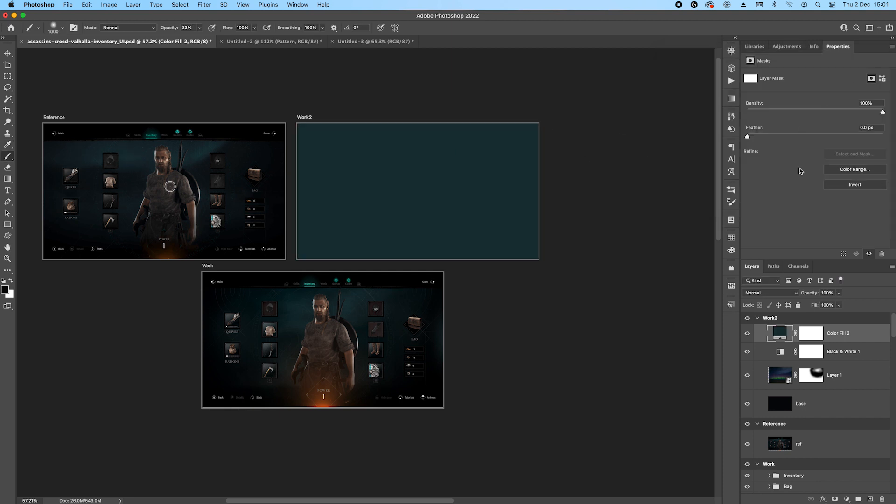
{"action": "left_click", "coordinate": [770, 292]}
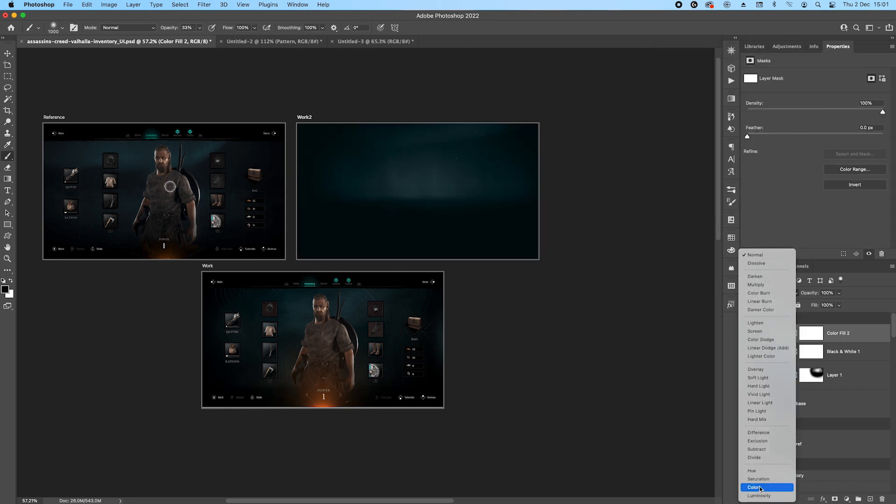
{"action": "left_click", "coordinate": [760, 487]}
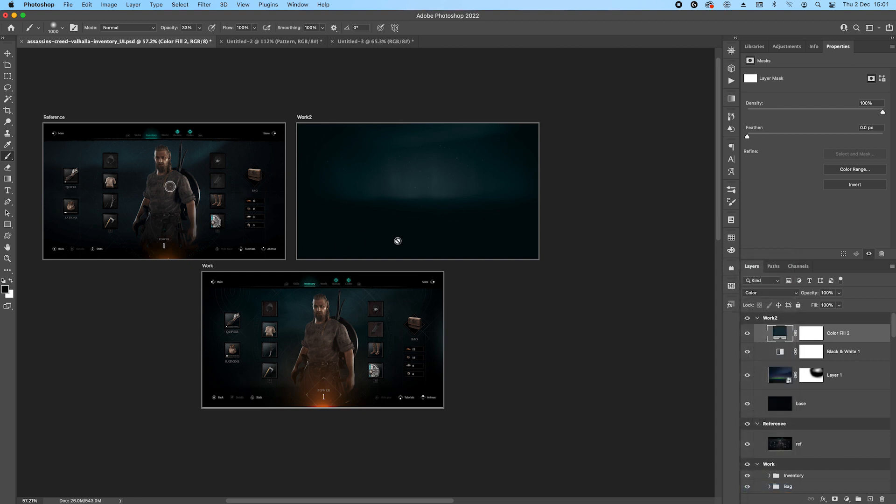
Save the document, then group Work2's color fill, Black & White, aurora and base layers as BG and expand the group.
{"action": "scroll", "coordinate": [398, 180], "scroll_direction": "up", "scroll_amount": 2}
{"action": "key", "text": "super+s"}
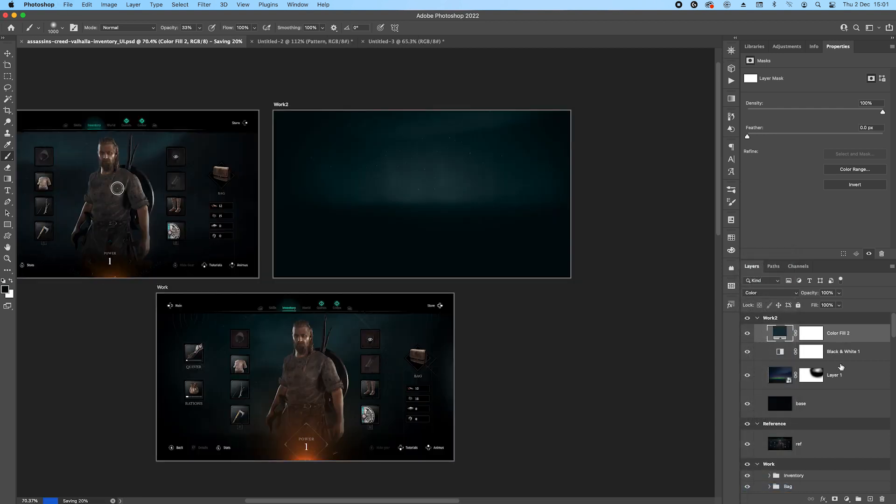
{"action": "left_click", "coordinate": [838, 399], "text": "shift"}
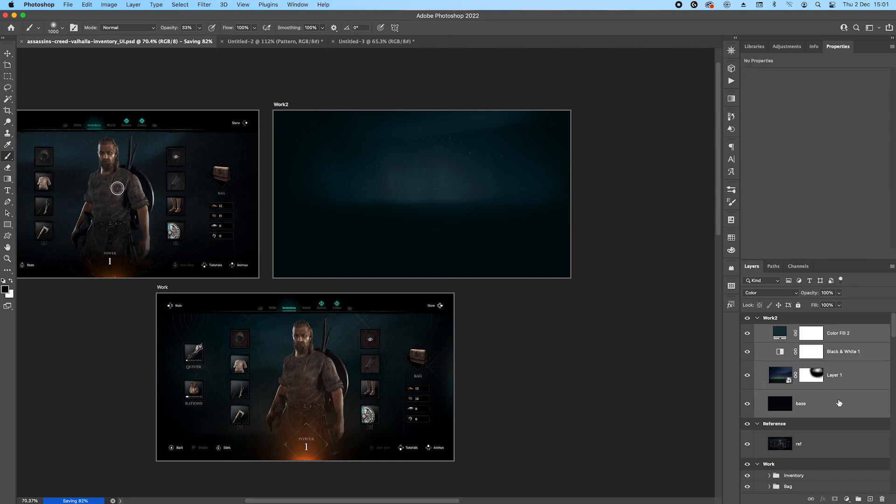
{"action": "key", "text": "super+g"}
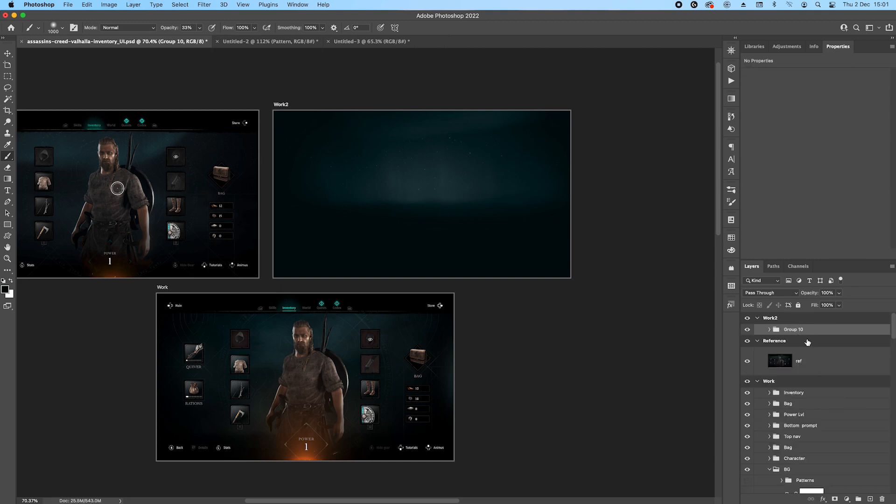
{"action": "type", "text": "BG"}
{"action": "key", "text": "Return"}
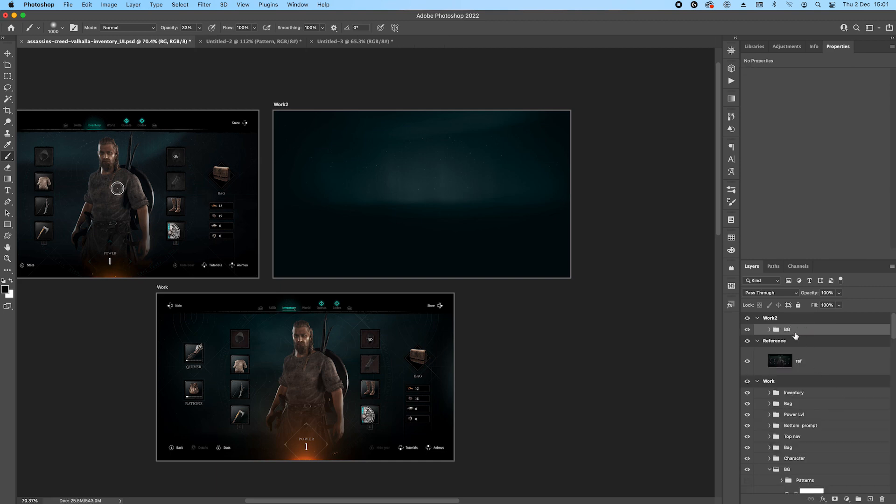
{"action": "left_click", "coordinate": [768, 331]}
Inspect the Reference artboard's background details and select its ref layer.
{"action": "scroll", "coordinate": [340, 198], "scroll_direction": "left", "scroll_amount": 5}
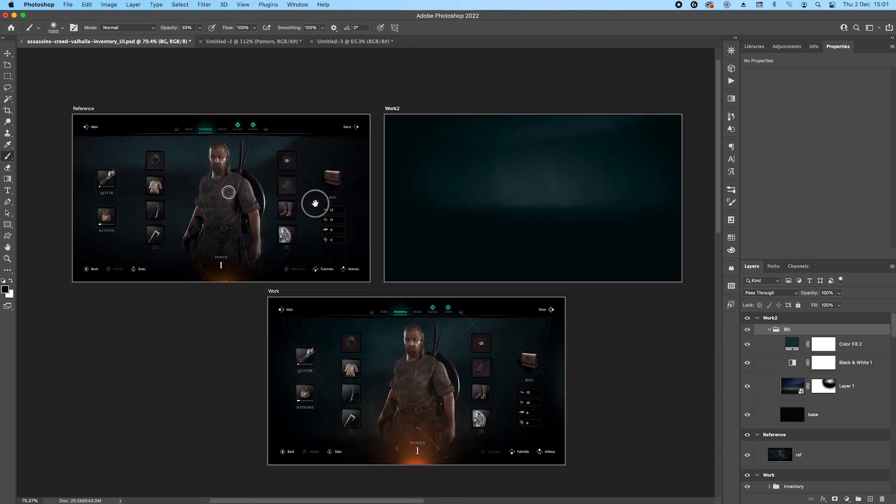
{"action": "scroll", "coordinate": [176, 164], "scroll_direction": "up", "scroll_amount": 3}
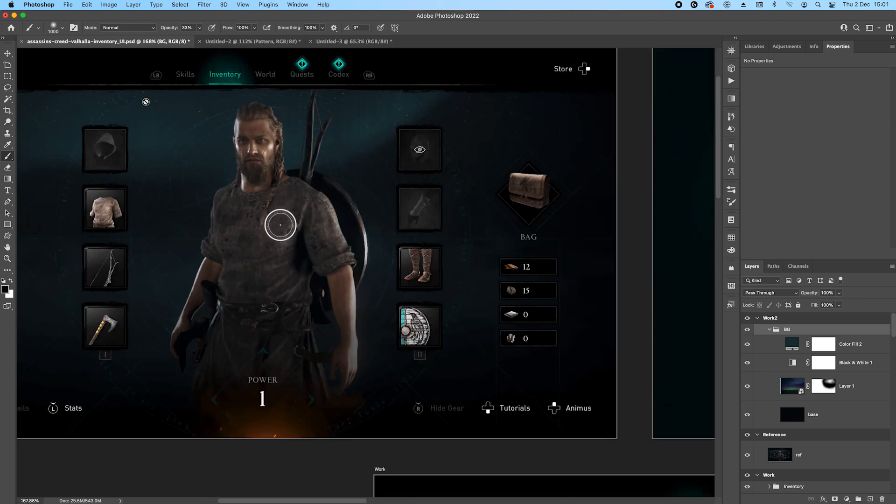
{"action": "scroll", "coordinate": [497, 205], "scroll_direction": "down", "scroll_amount": 3}
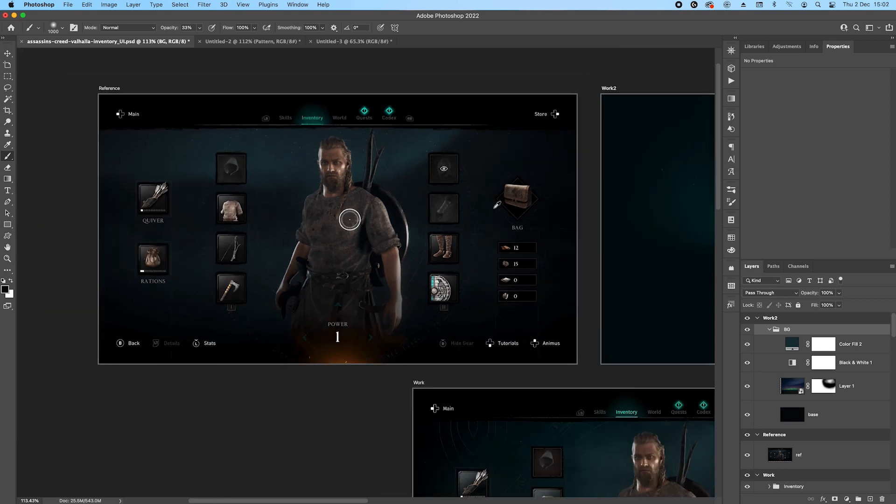
{"action": "left_click", "coordinate": [825, 460]}
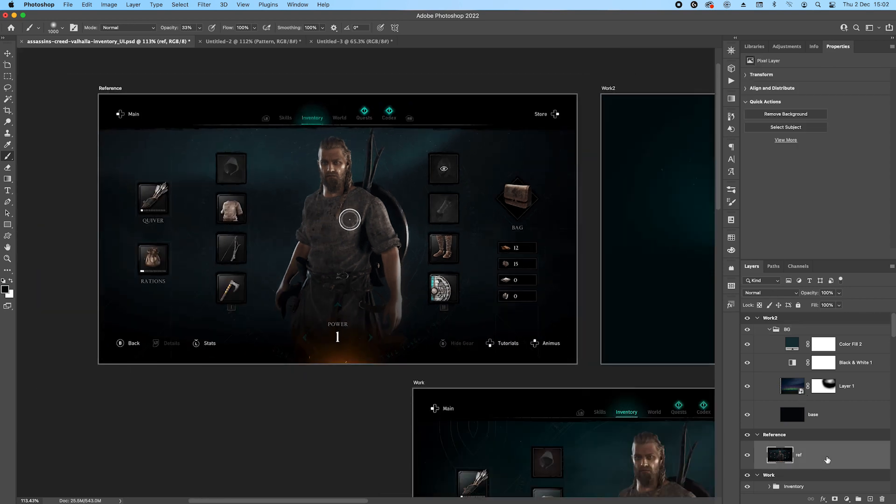
{"action": "left_click", "coordinate": [7, 225]}
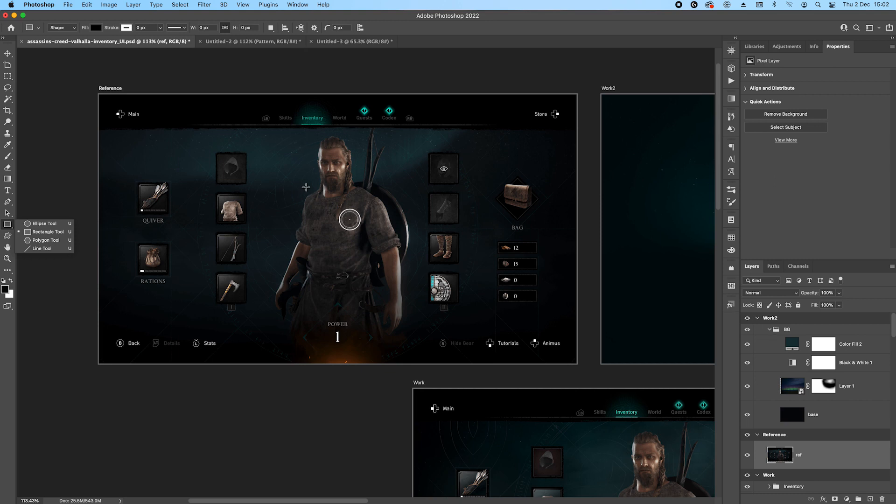
{"action": "scroll", "coordinate": [278, 165], "scroll_direction": "up", "scroll_amount": 1}
{"action": "scroll", "coordinate": [278, 164], "scroll_direction": "up", "scroll_amount": 4}
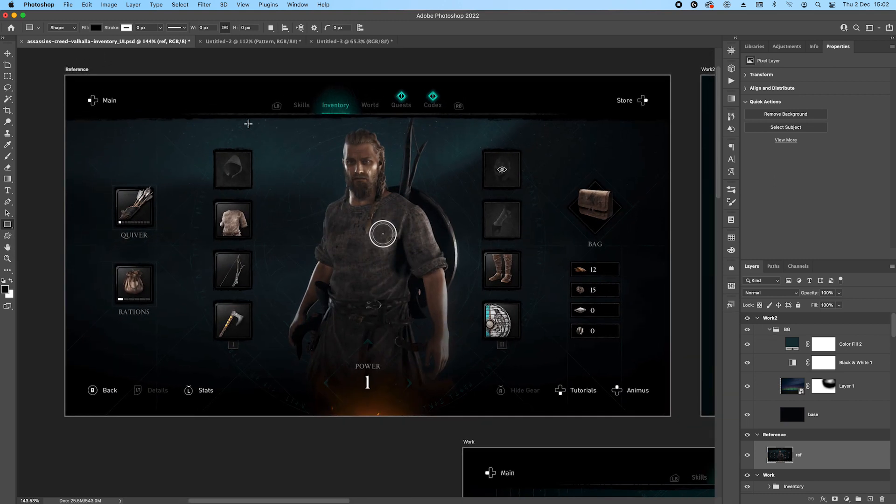
{"action": "left_click_drag", "start_coordinate": [248, 124], "coordinate": [443, 379]}
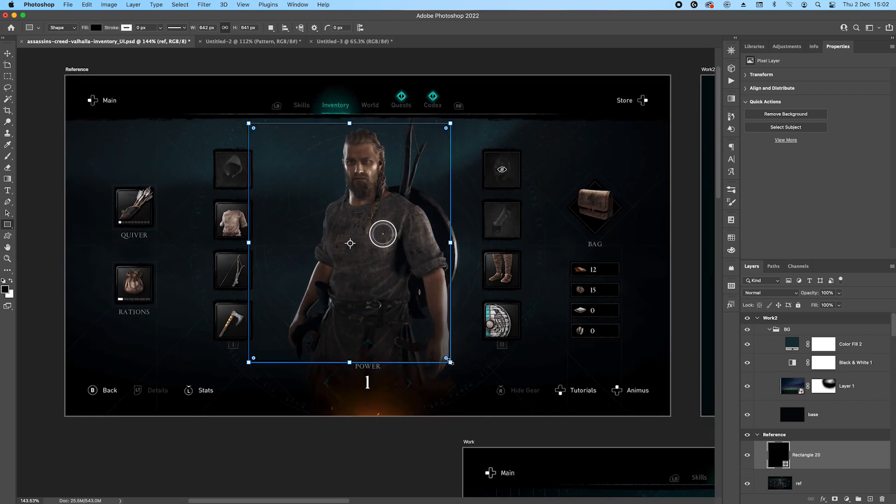
{"action": "key", "text": "super+z"}
Draw a circle about 918 px across around the character on the Reference artboard, at about X 523 px and Y 115 px.
{"action": "right_click", "coordinate": [8, 225]}
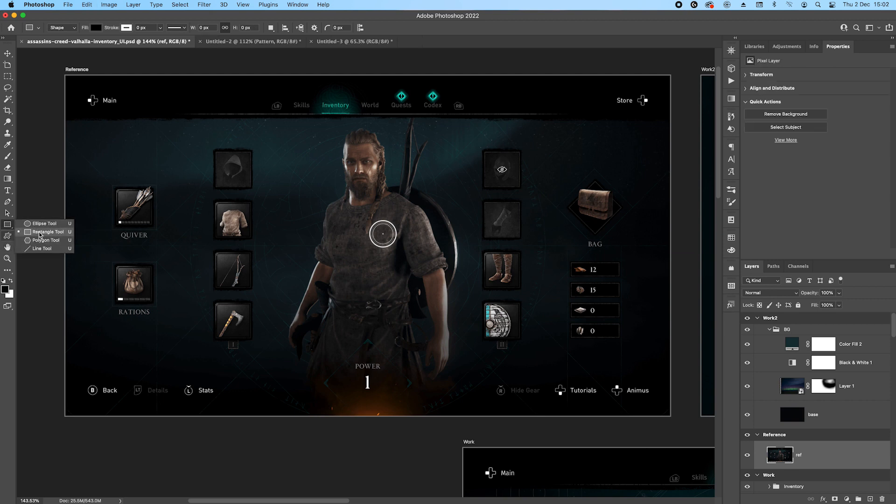
{"action": "left_click", "coordinate": [40, 229]}
{"action": "left_click_drag", "start_coordinate": [224, 116], "coordinate": [519, 411]}
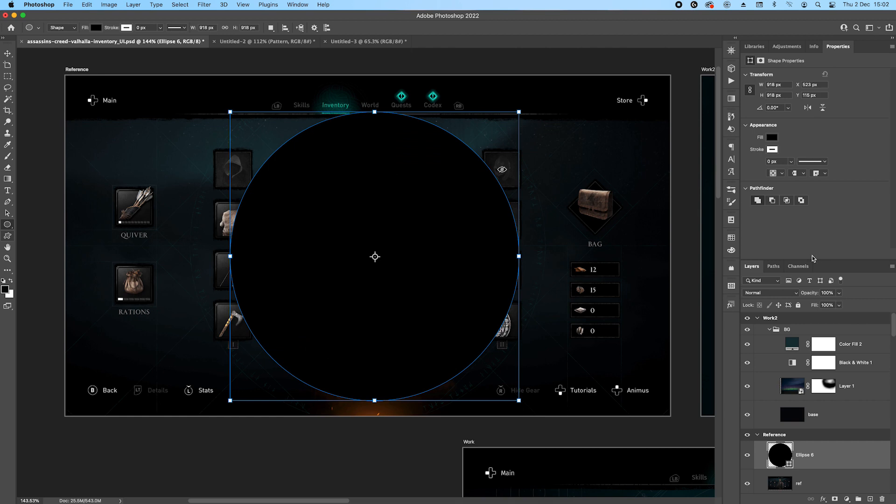
{"action": "key", "text": "Return"}
Set both the opacity and the fill of the circle layer to 0%.
{"action": "left_click", "coordinate": [840, 293]}
{"action": "left_click_drag", "start_coordinate": [840, 304], "coordinate": [775, 300]}
{"action": "left_click", "coordinate": [864, 298]}
{"action": "left_click", "coordinate": [840, 305]}
{"action": "left_click_drag", "start_coordinate": [839, 316], "coordinate": [776, 321]}
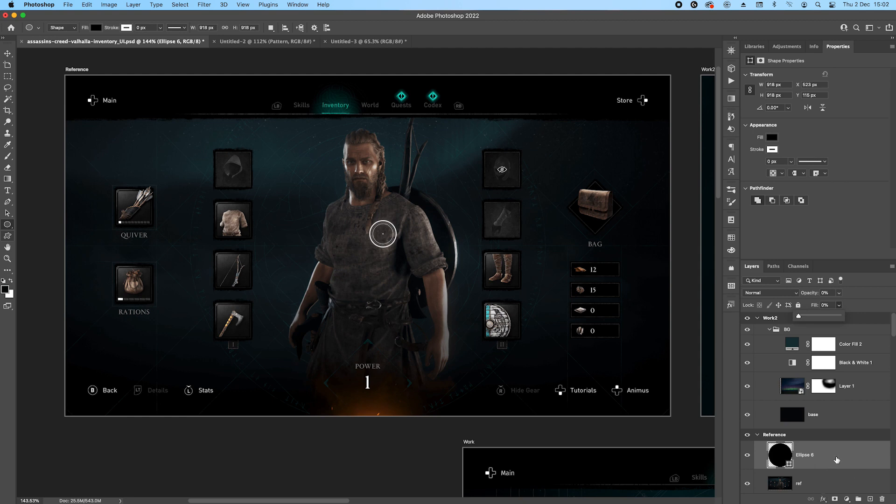
Reset the circle's layer style effects to the default list and apply a 2 px inside Stroke with Screen blending at 20% opacity.
{"action": "left_click", "coordinate": [823, 499]}
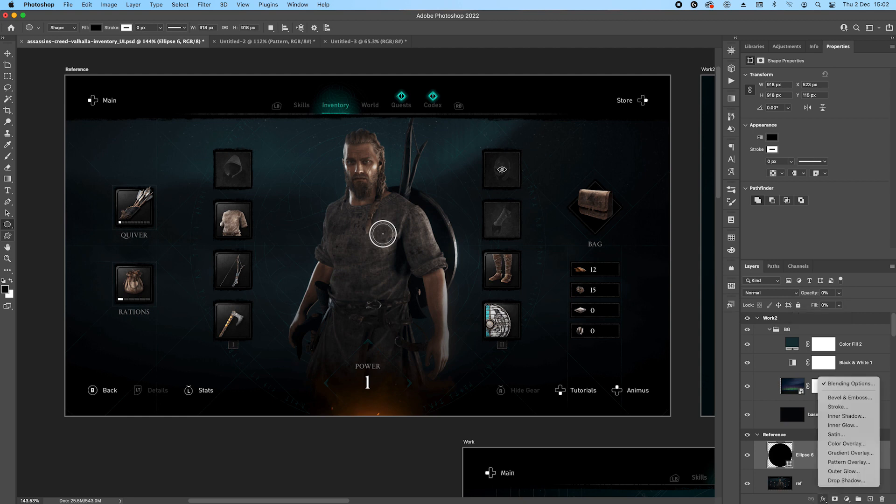
{"action": "left_click", "coordinate": [835, 406]}
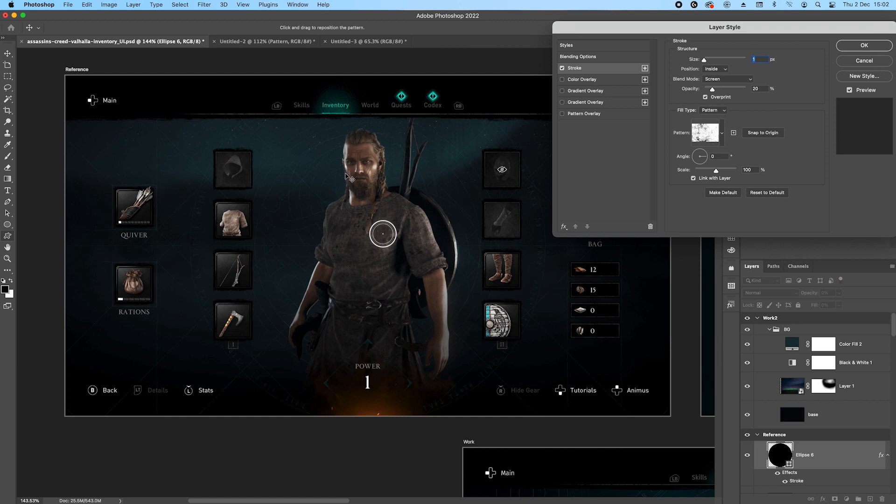
{"action": "scroll", "coordinate": [383, 168], "scroll_direction": "up", "scroll_amount": 2}
{"action": "left_click", "coordinate": [564, 226]}
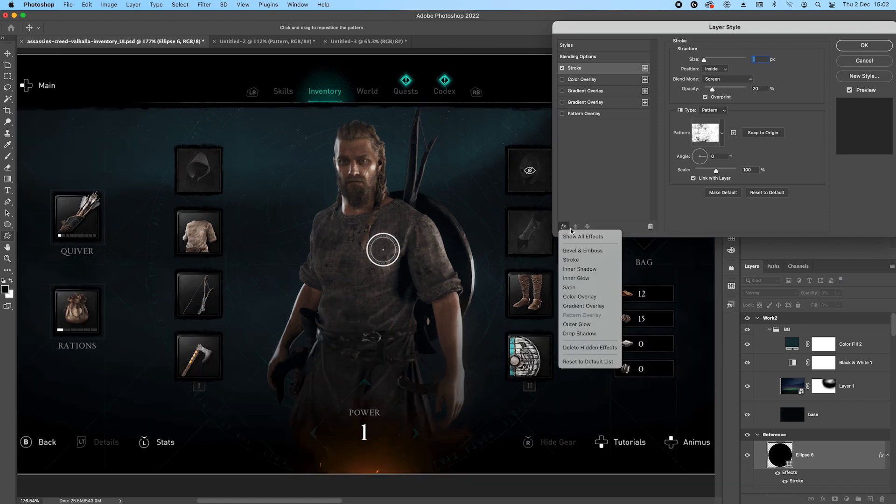
{"action": "left_click", "coordinate": [587, 362]}
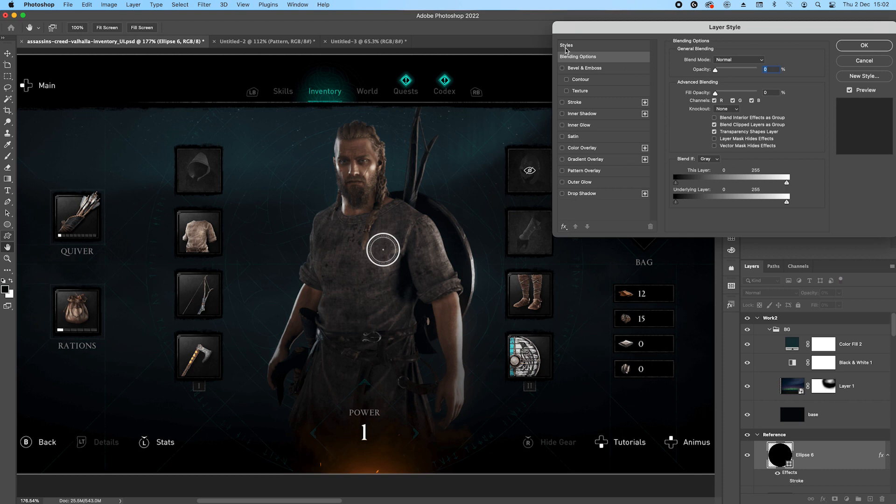
{"action": "left_click", "coordinate": [562, 102]}
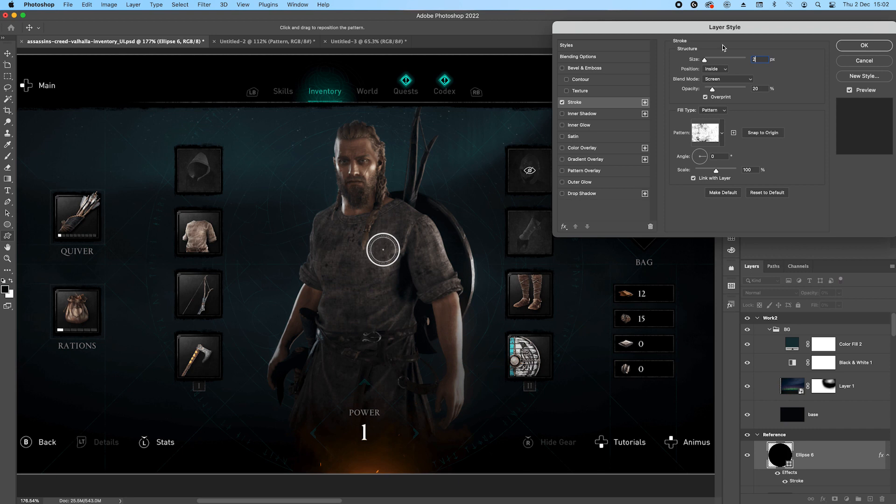
{"action": "left_click", "coordinate": [846, 43]}
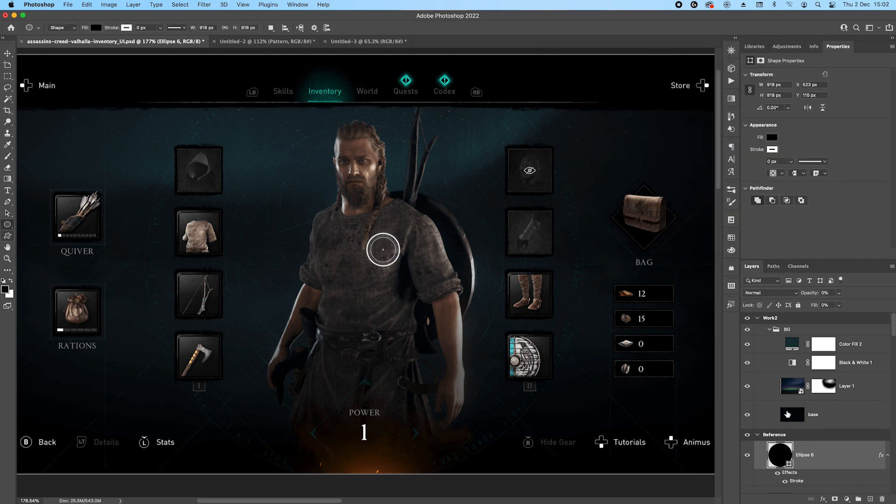
Set the circle layer's opacity to 100%.
{"action": "scroll", "coordinate": [787, 414], "scroll_direction": "down", "scroll_amount": 3}
{"action": "left_click", "coordinate": [839, 293]}
{"action": "left_click_drag", "start_coordinate": [838, 304], "coordinate": [889, 306]}
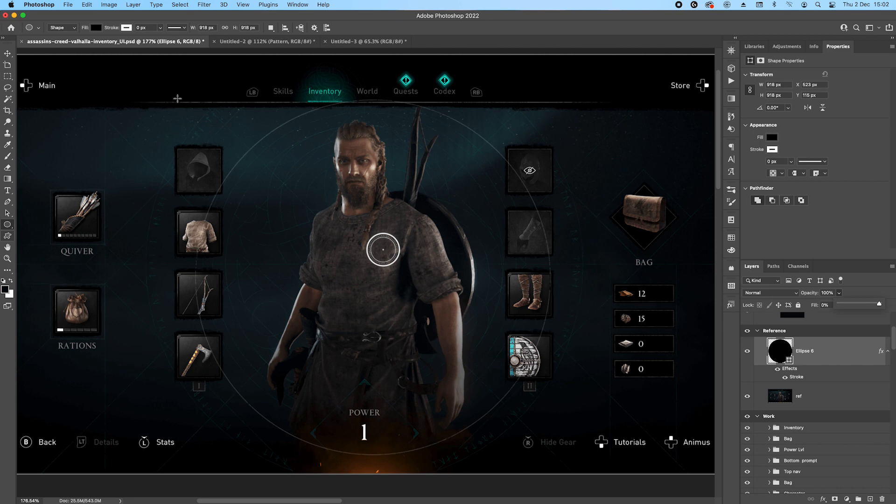
Reopen the circle's Stroke effect and change its fill type to Color, using white.
{"action": "scroll", "coordinate": [406, 106], "scroll_direction": "up", "scroll_amount": 2}
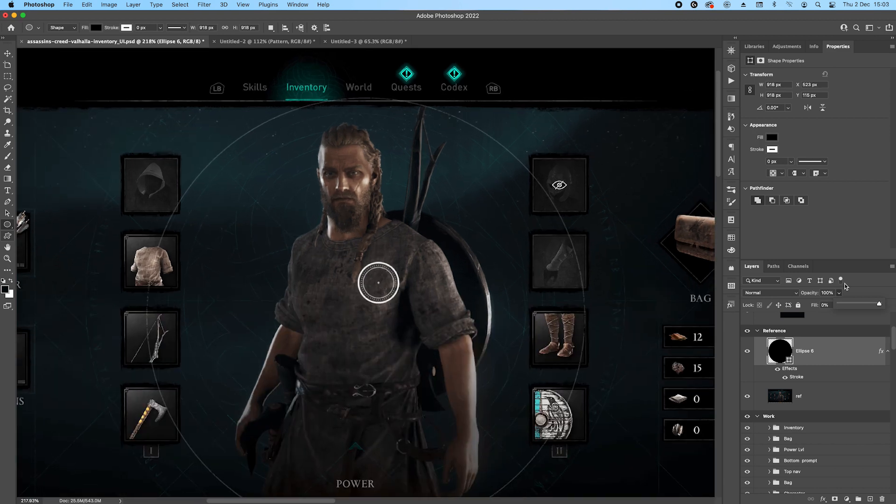
{"action": "double_click", "coordinate": [797, 377]}
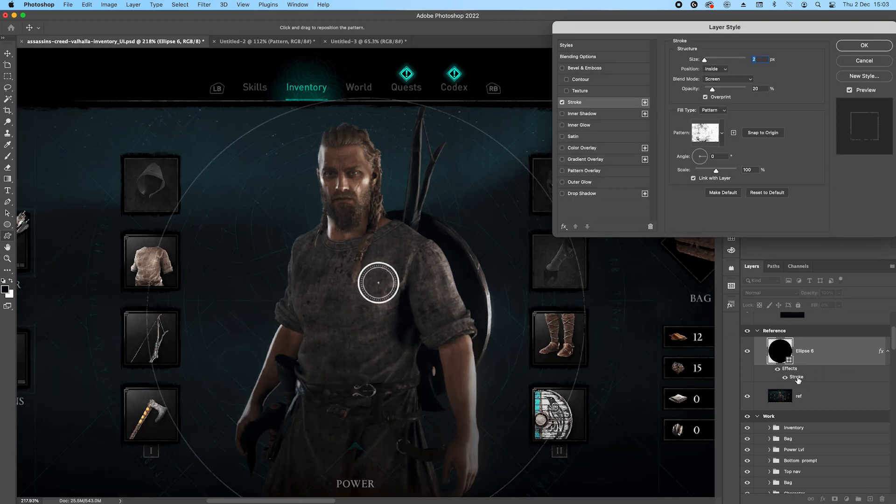
{"action": "left_click", "coordinate": [722, 133]}
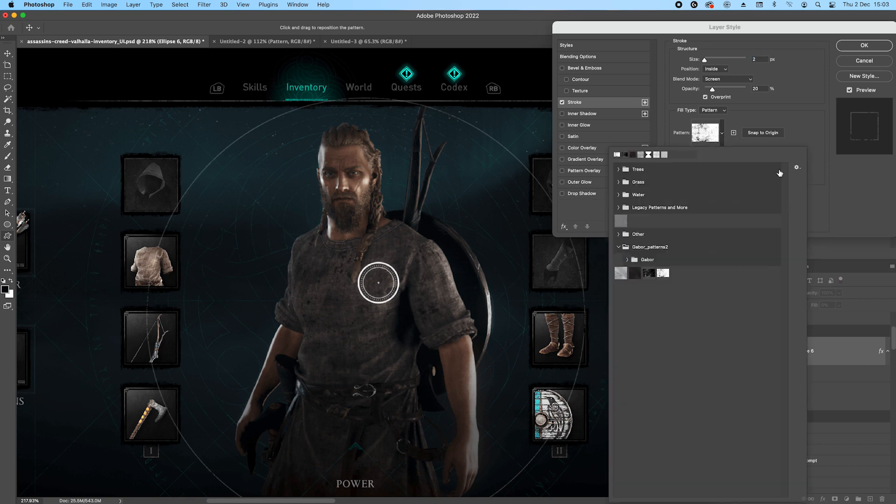
{"action": "left_click", "coordinate": [806, 115]}
{"action": "left_click", "coordinate": [719, 110]}
{"action": "left_click", "coordinate": [713, 94]}
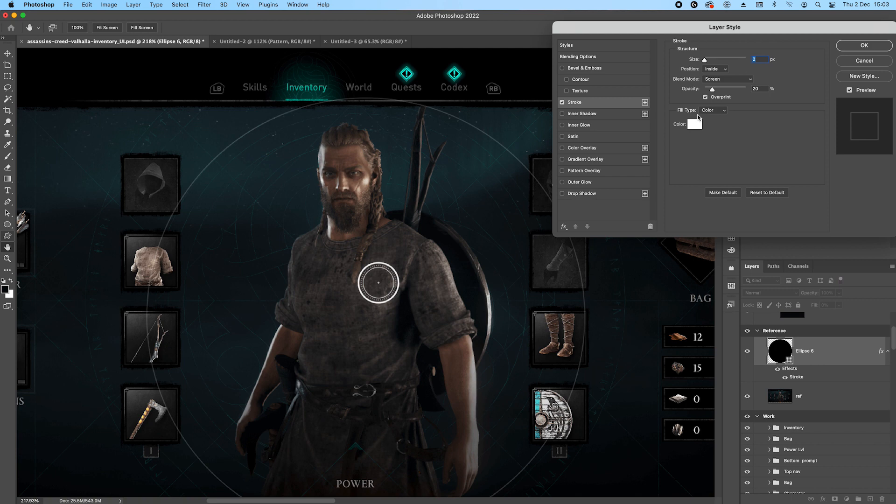
Change the circle's Stroke effect to 1 px size, Normal blending and 100% opacity.
{"action": "scroll", "coordinate": [290, 117], "scroll_direction": "up", "scroll_amount": 1}
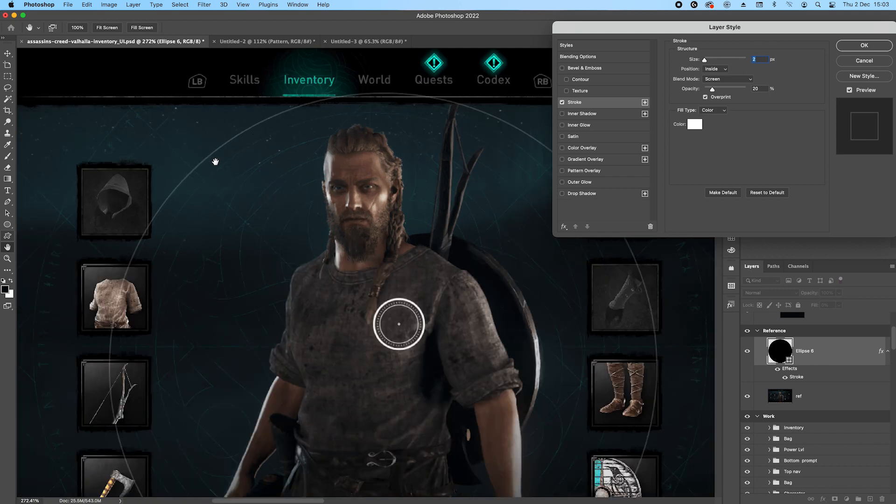
{"action": "key", "text": "Down"}
{"action": "left_click", "coordinate": [726, 80]}
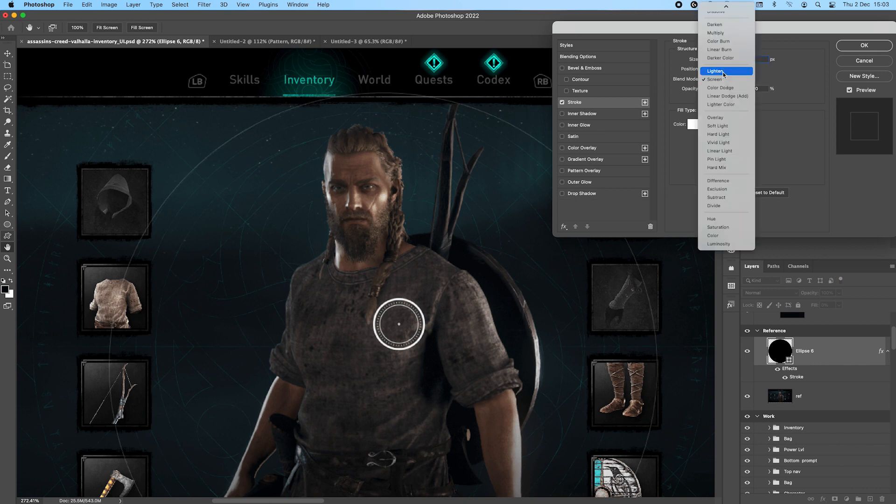
{"action": "left_click", "coordinate": [716, 11]}
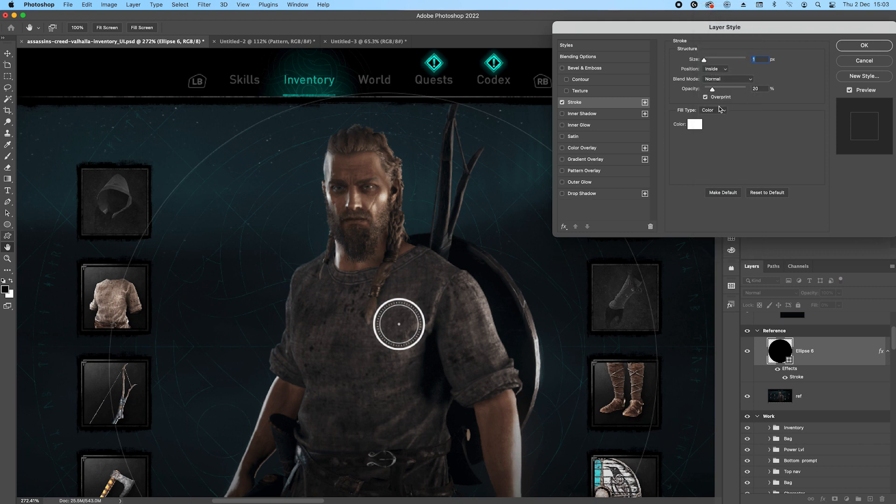
{"action": "left_click_drag", "start_coordinate": [712, 89], "coordinate": [826, 99]}
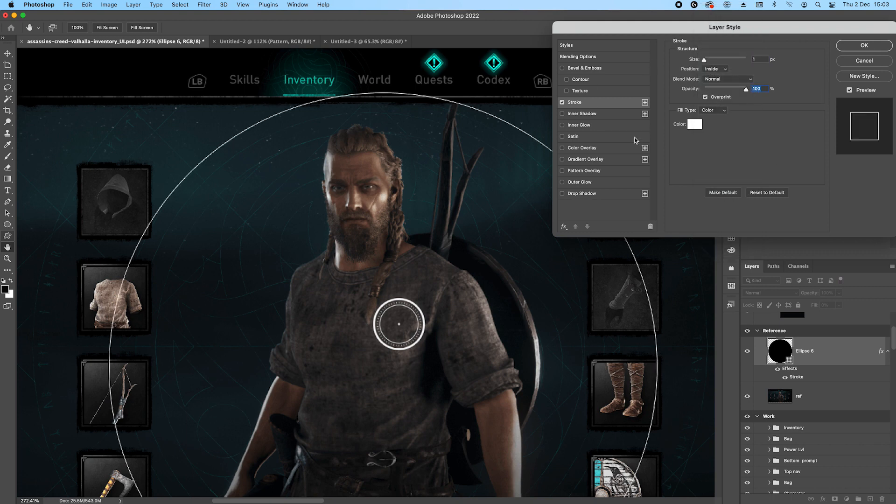
Try a mid grey as the circle's stroke colour and set it back to white.
{"action": "left_click", "coordinate": [694, 125]}
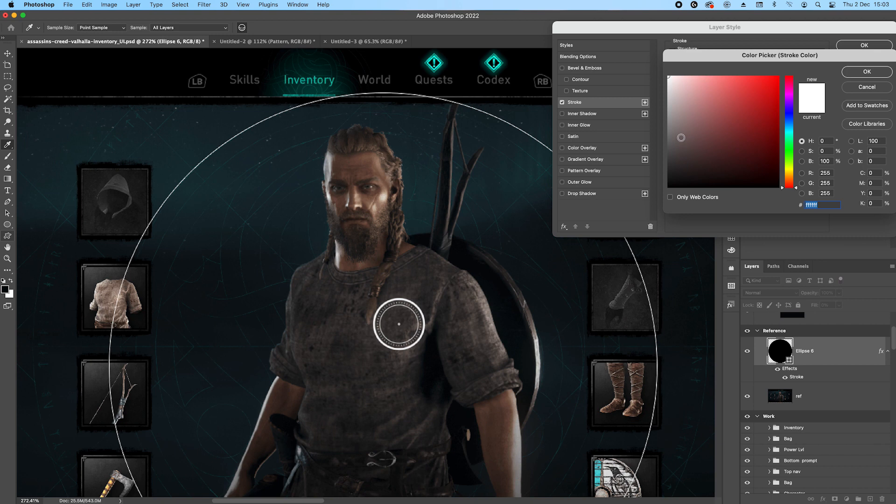
{"action": "left_click", "coordinate": [668, 139]}
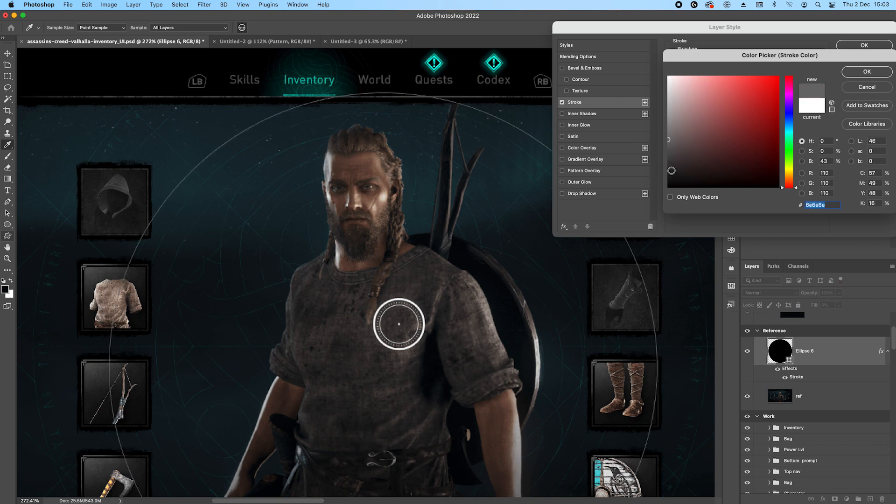
{"action": "left_click_drag", "start_coordinate": [675, 91], "coordinate": [668, 76]}
{"action": "left_click", "coordinate": [877, 71]}
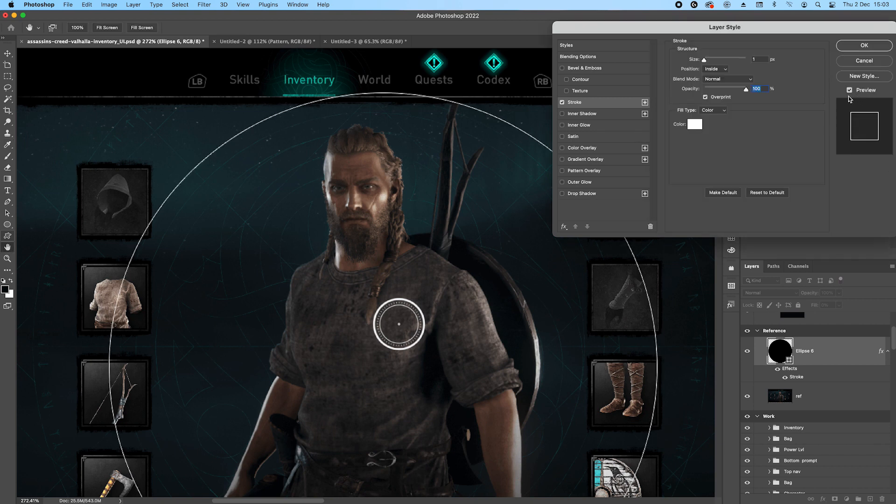
Change the stroke's fill type to Pattern, using the white scratched pattern from the Gabor_patterns2 set.
{"action": "left_click", "coordinate": [708, 112]}
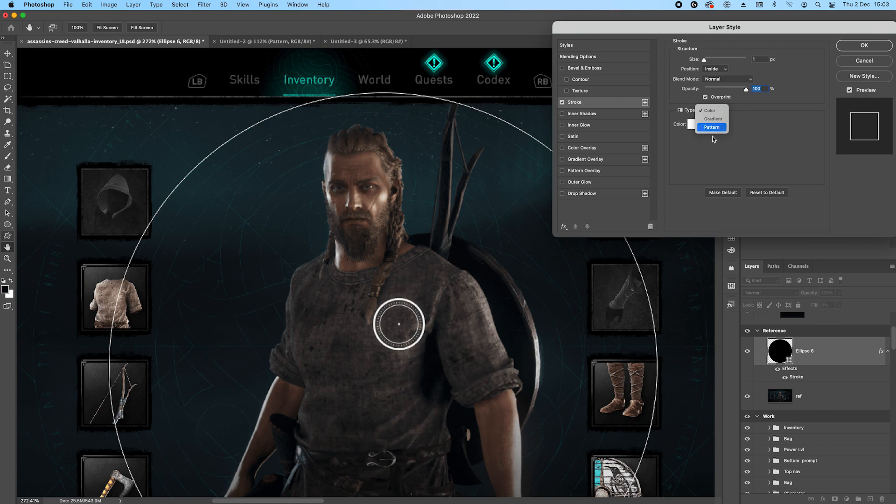
{"action": "left_click", "coordinate": [714, 128]}
{"action": "left_click", "coordinate": [722, 133]}
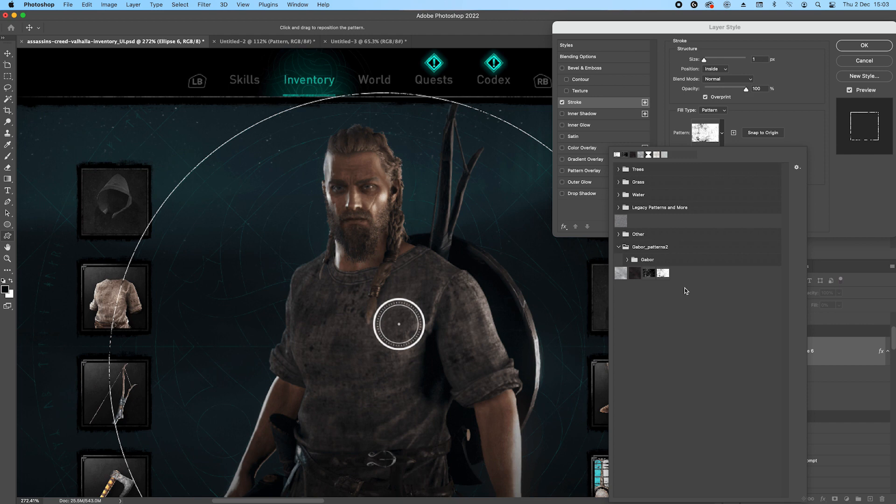
{"action": "left_click", "coordinate": [663, 274]}
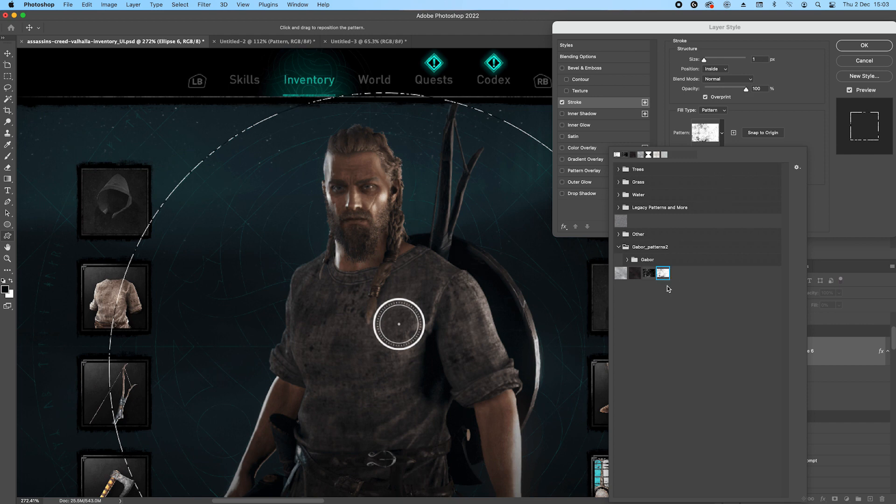
{"action": "left_click", "coordinate": [840, 202]}
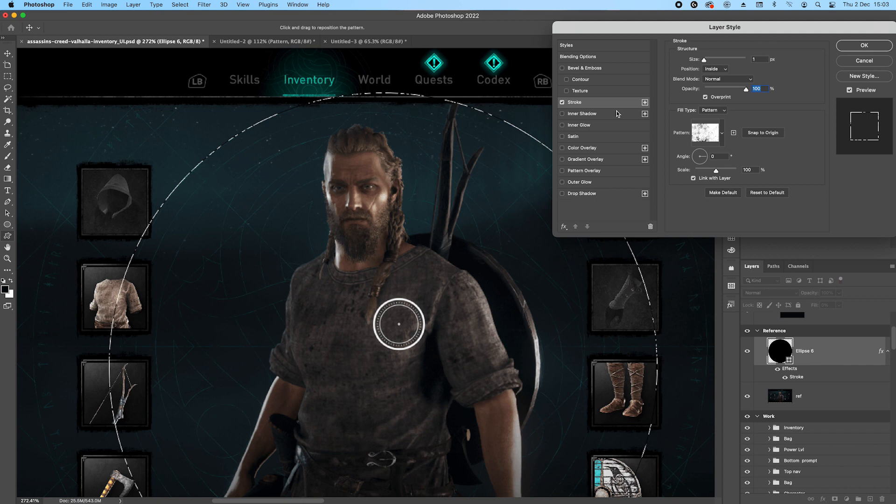
Give the patterned stroke Screen blending at 20% opacity and apply the layer style.
{"action": "left_click", "coordinate": [720, 80]}
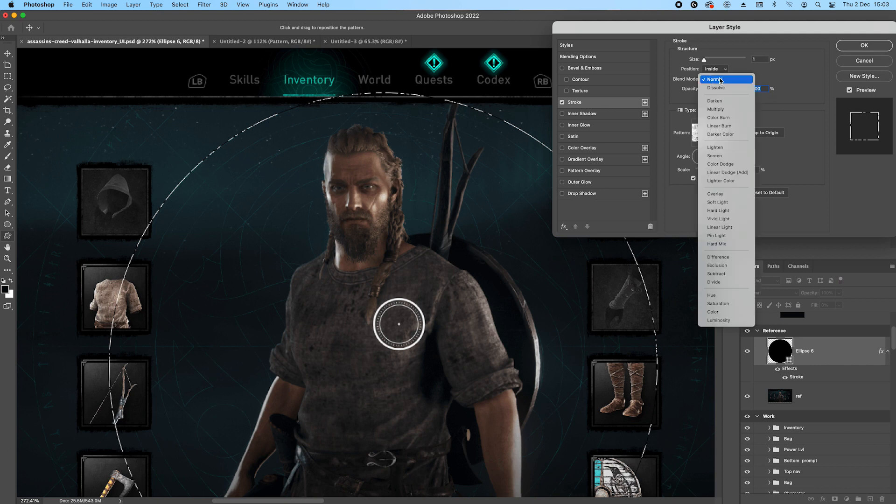
{"action": "left_click", "coordinate": [716, 157]}
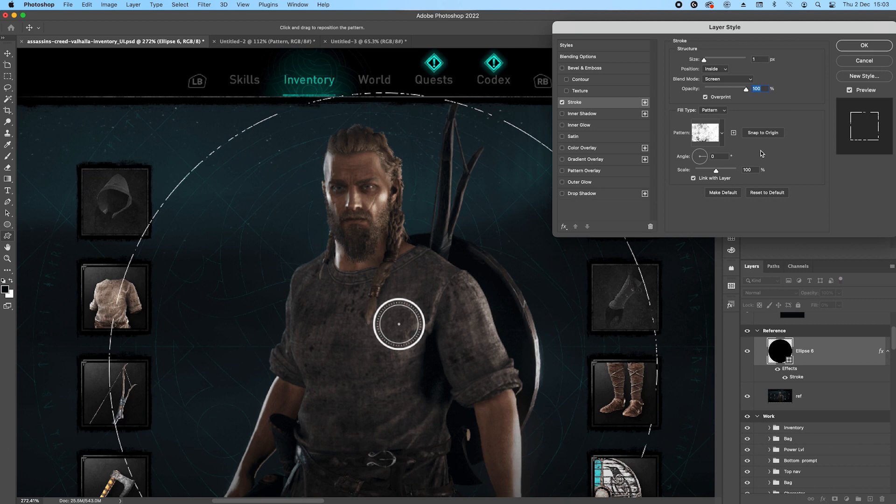
{"action": "type", "text": "20"}
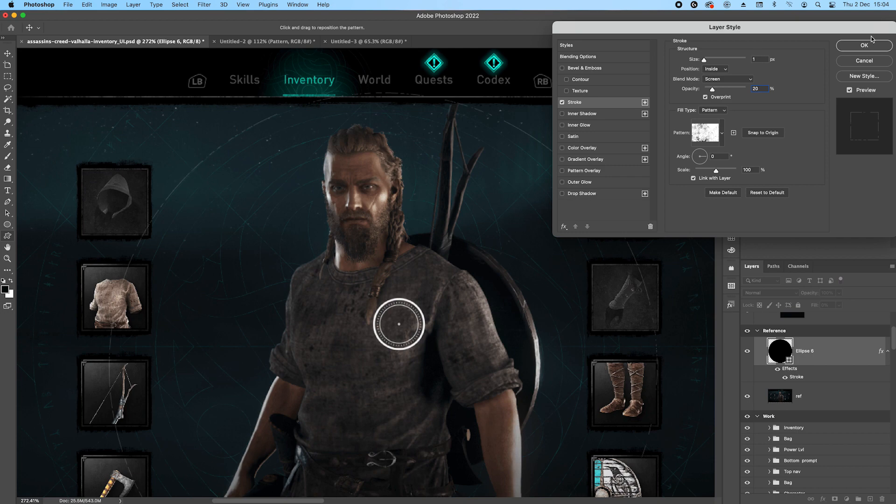
{"action": "left_click", "coordinate": [865, 47]}
Nudge the stroked circle over the reference to about X 527 px, Y 116 px.
{"action": "scroll", "coordinate": [404, 196], "scroll_direction": "down", "scroll_amount": 3}
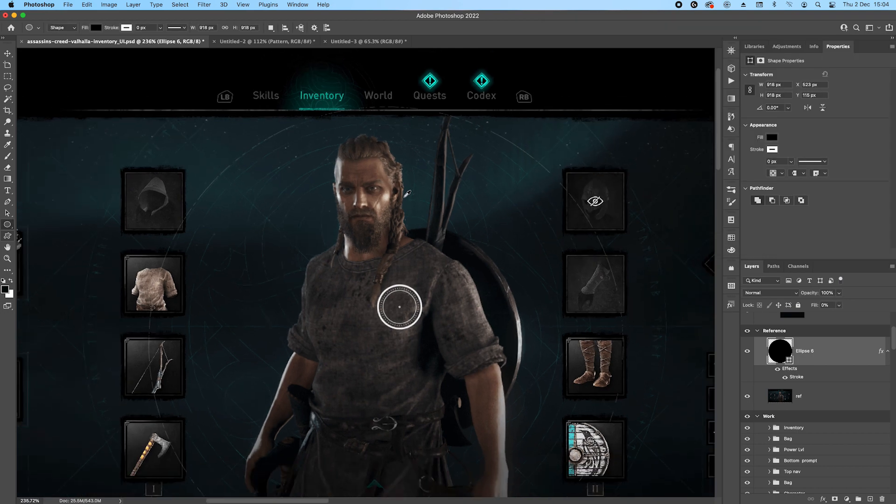
{"action": "key", "text": "v"}
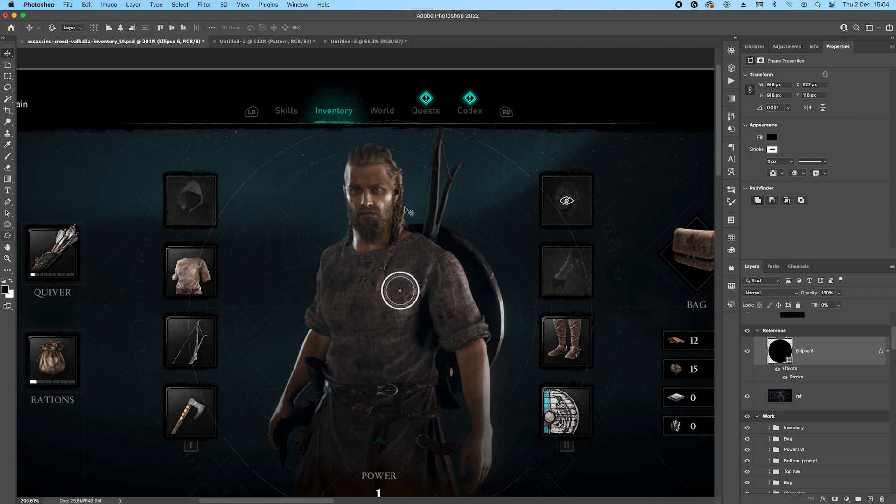
{"action": "scroll", "coordinate": [495, 198], "scroll_direction": "down", "scroll_amount": 2}
{"action": "left_click_drag", "start_coordinate": [569, 335], "coordinate": [545, 295]}
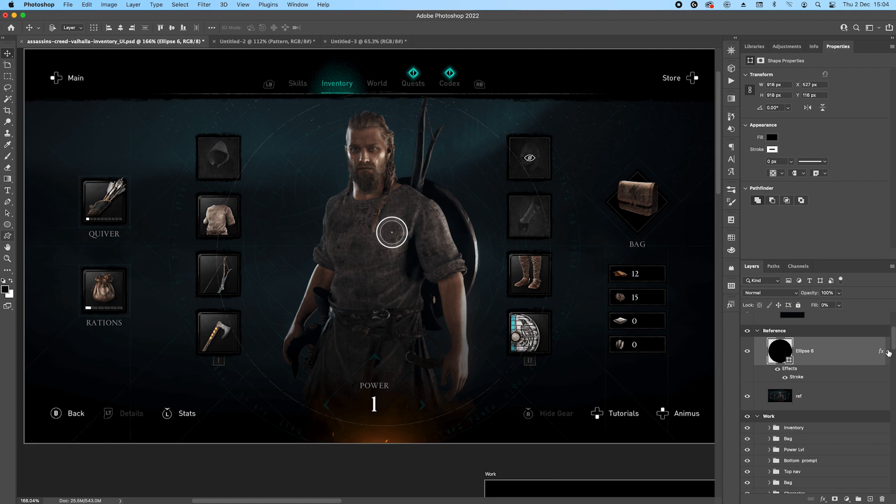
Group the circle layer on the Reference artboard and name the group Linework.
{"action": "key", "text": "super+g"}
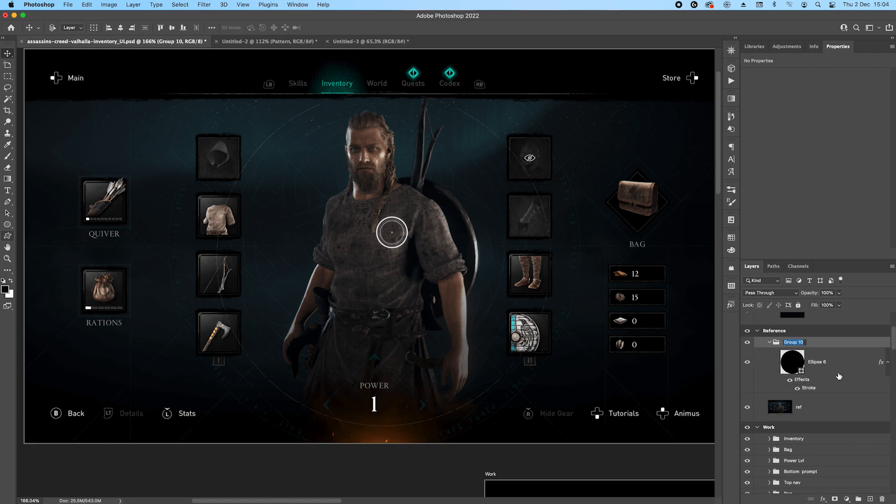
{"action": "type", "text": "Linework"}
{"action": "key", "text": "Return"}
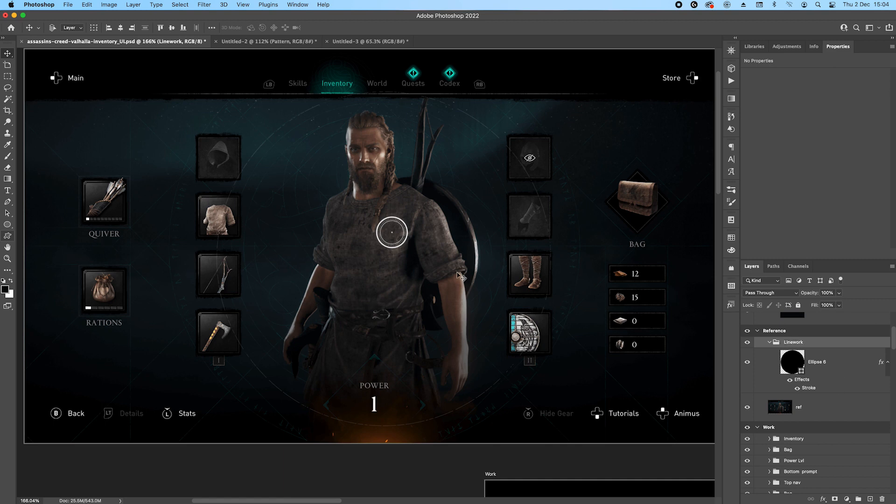
Draw a square about 744 px wide, rotated -45°, overlapping the left edge of the Reference artboard.
{"action": "left_click", "coordinate": [8, 224]}
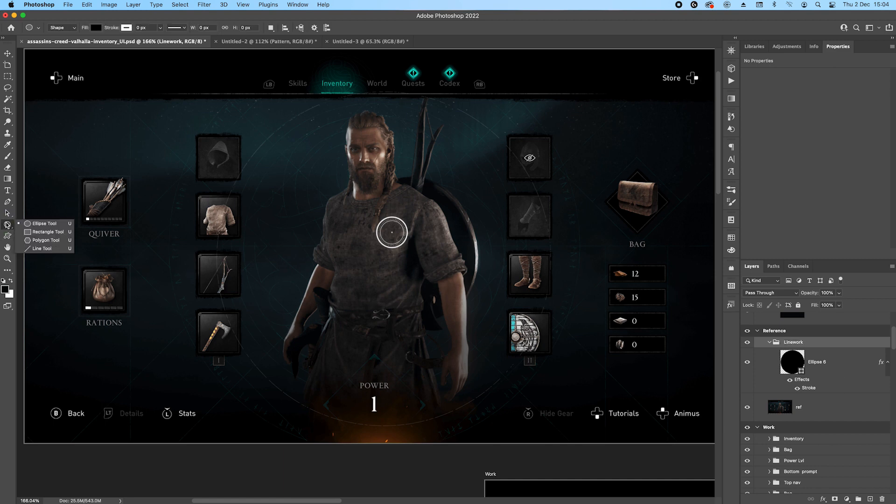
{"action": "left_click", "coordinate": [35, 231]}
{"action": "scroll", "coordinate": [313, 270], "scroll_direction": "down", "scroll_amount": 5}
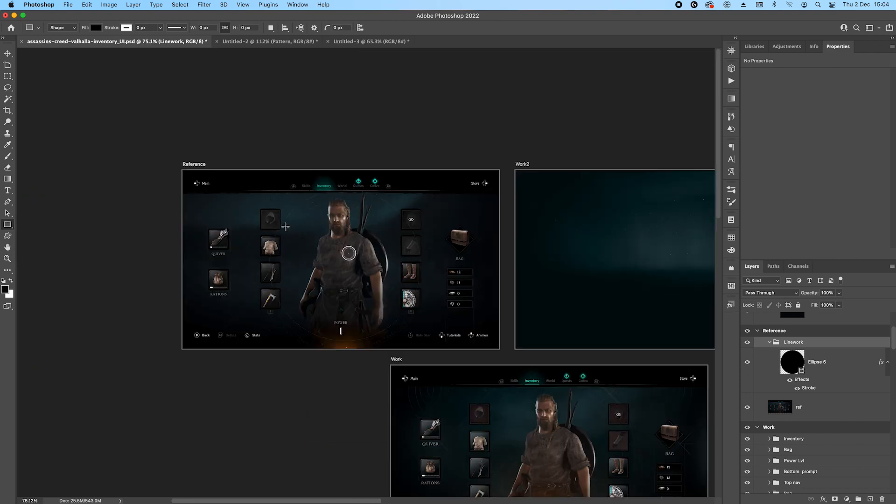
{"action": "left_click_drag", "start_coordinate": [266, 202], "coordinate": [211, 268]}
{"action": "key", "text": "v"}
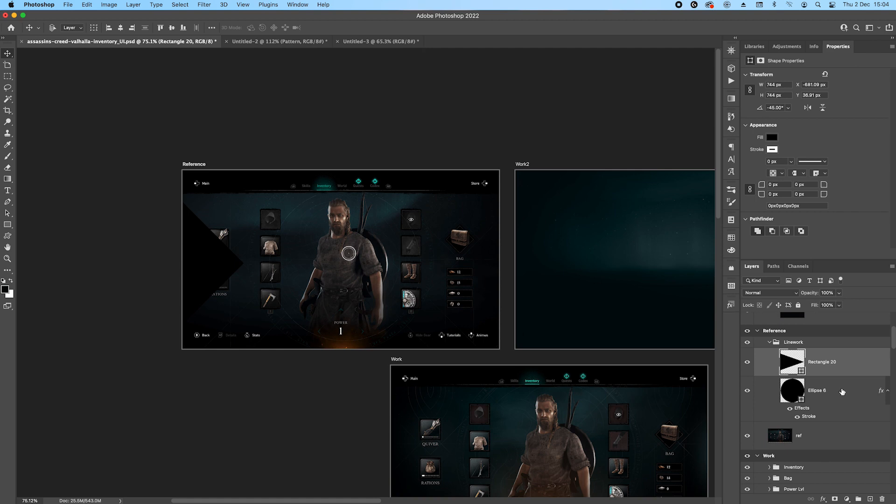
Set the rotated square's fill to 0% and copy the circle's layer style onto it.
{"action": "left_click", "coordinate": [838, 306]}
{"action": "left_click_drag", "start_coordinate": [842, 316], "coordinate": [742, 316]}
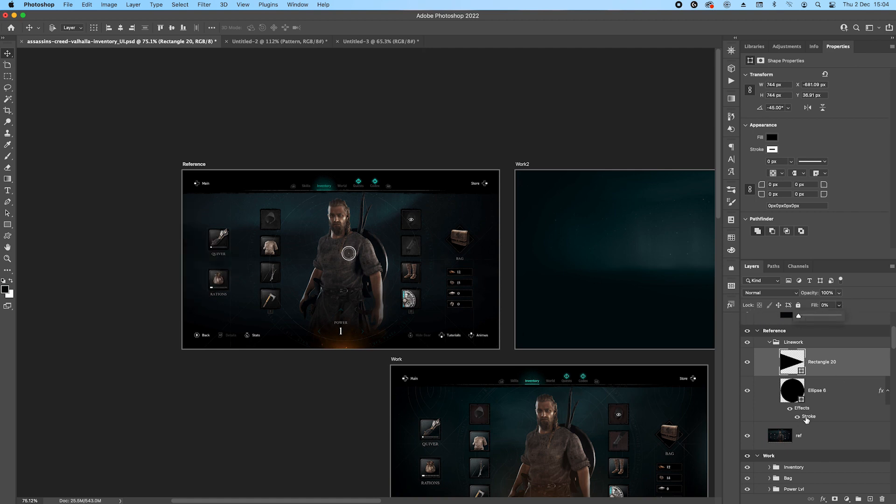
{"action": "right_click", "coordinate": [835, 393]}
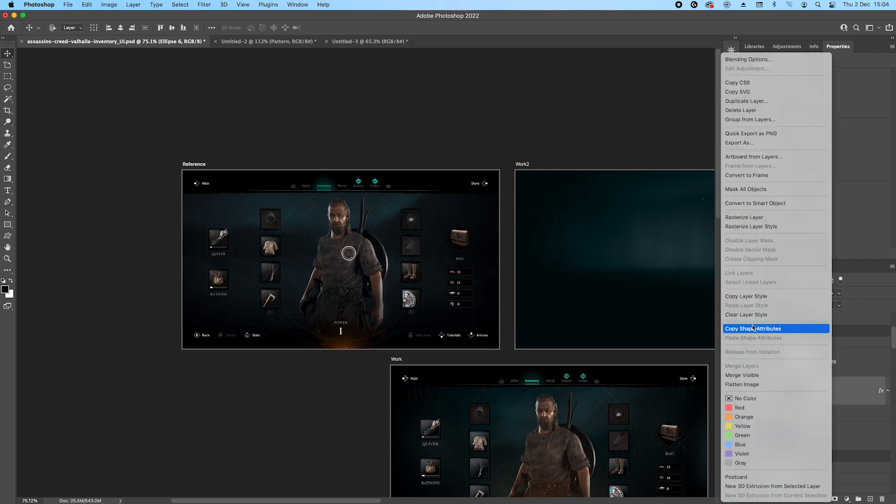
{"action": "left_click", "coordinate": [753, 298]}
{"action": "right_click", "coordinate": [842, 362]}
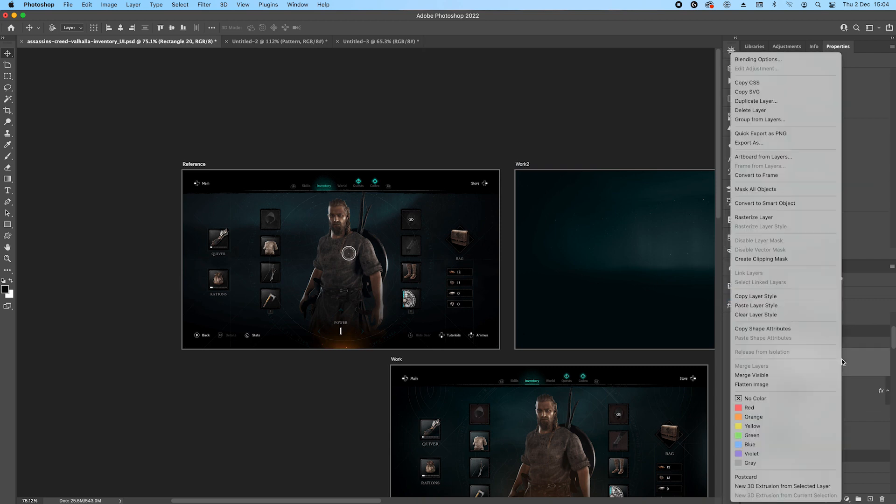
{"action": "left_click", "coordinate": [756, 306]}
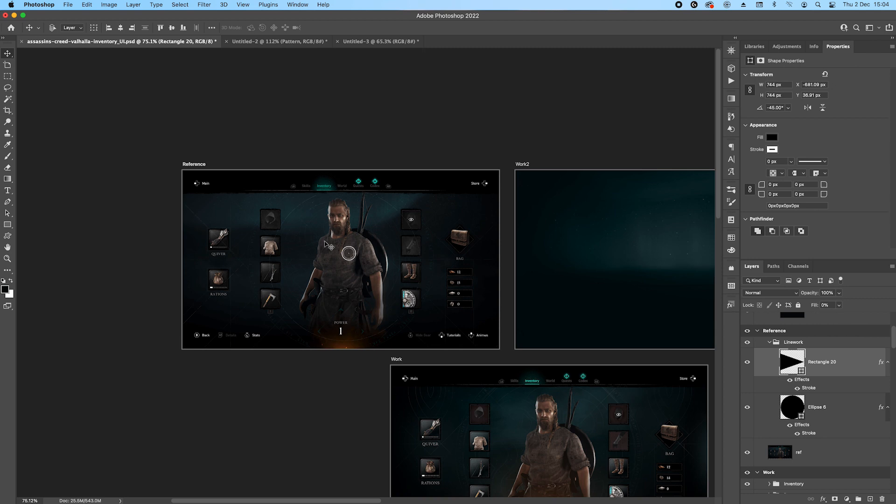
Draw the interlaced celtic ring from the Greek patterns custom shapes, about 737 px wide, over the character.
{"action": "scroll", "coordinate": [201, 242], "scroll_direction": "up", "scroll_amount": 3}
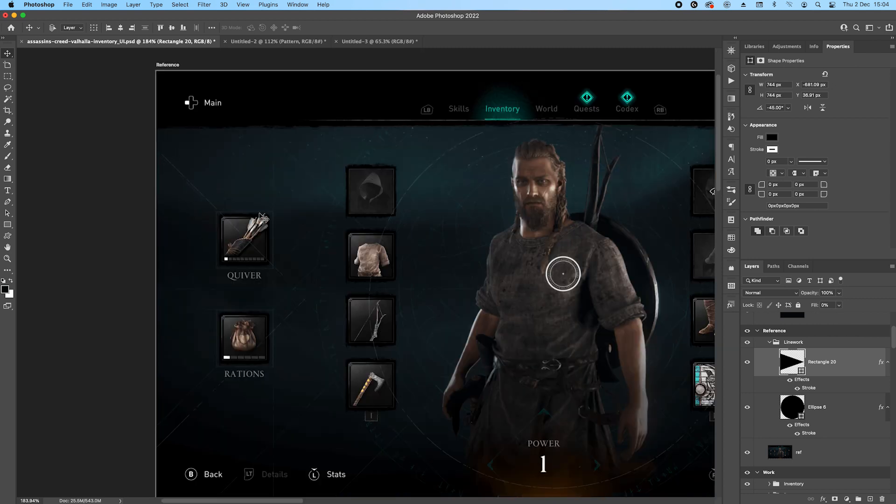
{"action": "scroll", "coordinate": [327, 298], "scroll_direction": "right", "scroll_amount": 5}
{"action": "scroll", "coordinate": [326, 298], "scroll_direction": "down", "scroll_amount": 2}
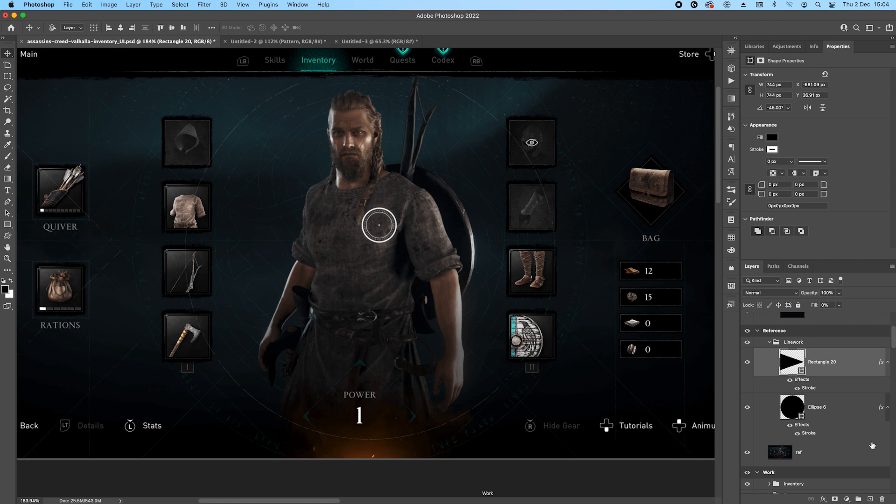
{"action": "left_click", "coordinate": [8, 235]}
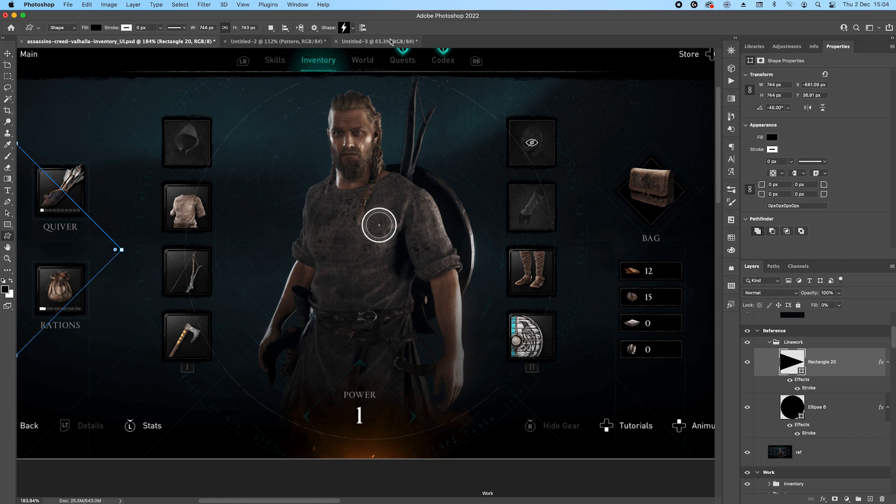
{"action": "left_click", "coordinate": [353, 28]}
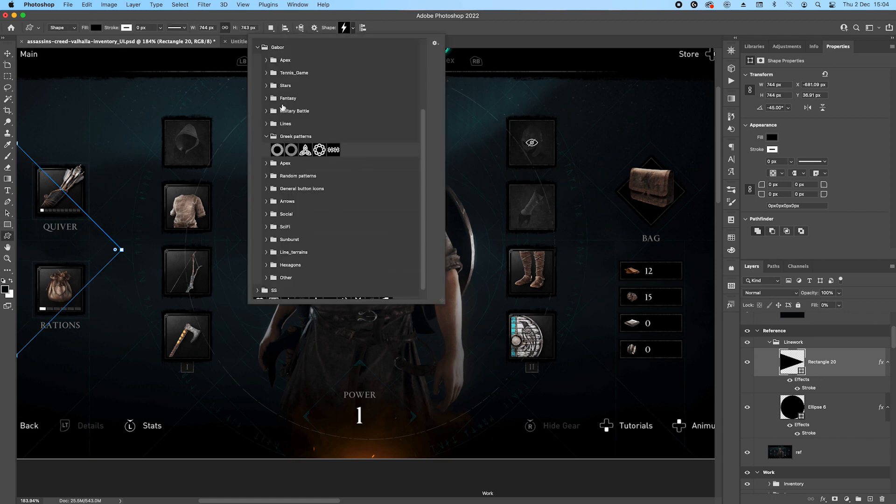
{"action": "left_click", "coordinate": [319, 149]}
{"action": "left_click", "coordinate": [543, 17]}
{"action": "left_click_drag", "start_coordinate": [378, 225], "coordinate": [534, 441]}
{"action": "left_click_drag", "start_coordinate": [518, 428], "coordinate": [511, 417]}
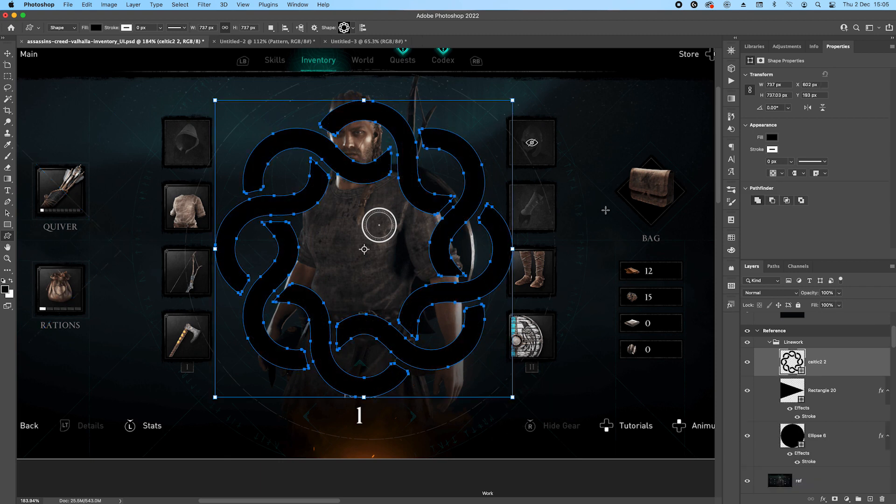
Set the celtic ring's fill to 0% and paste the copied stroke layer style onto it.
{"action": "left_click", "coordinate": [838, 304]}
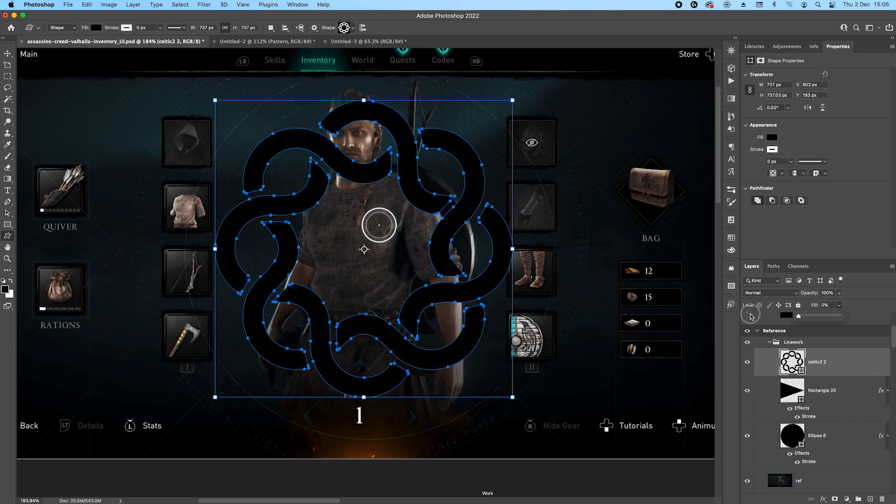
{"action": "left_click_drag", "start_coordinate": [839, 316], "coordinate": [782, 343]}
{"action": "right_click", "coordinate": [854, 363]}
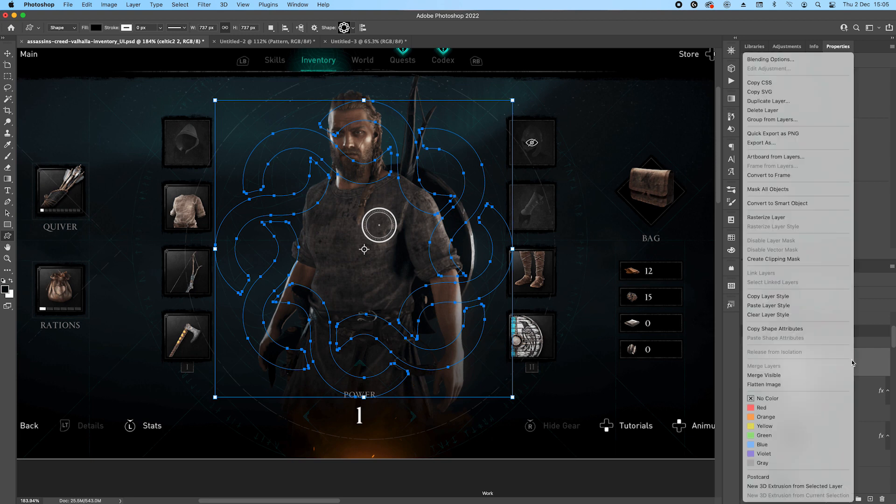
{"action": "left_click", "coordinate": [781, 306]}
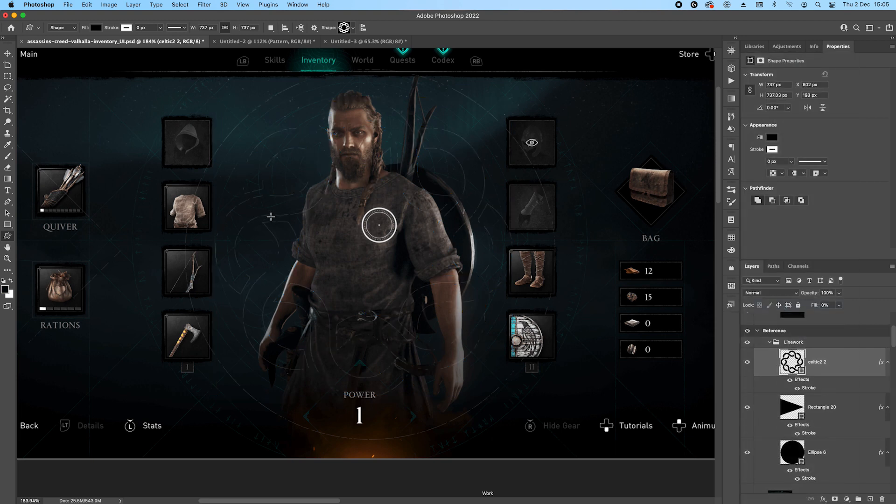
{"action": "scroll", "coordinate": [243, 257], "scroll_direction": "up", "scroll_amount": 2}
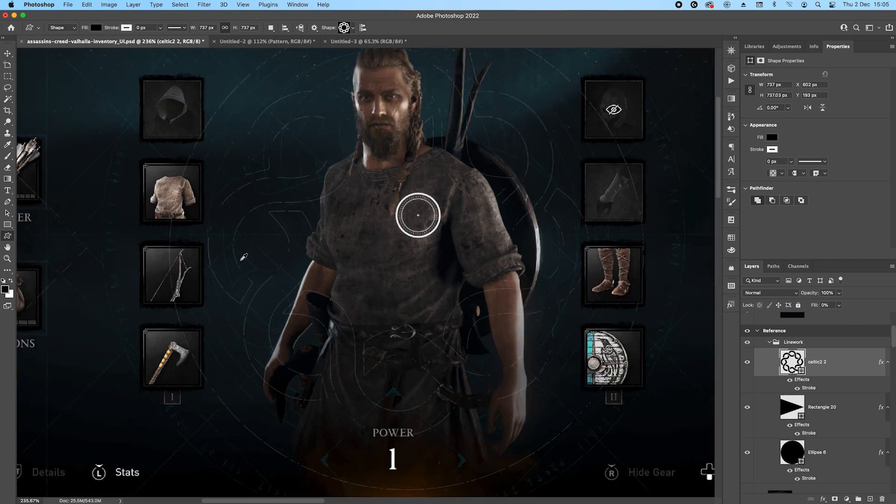
Reduce the pattern scale of the celtic ring's stroke effect.
{"action": "double_click", "coordinate": [810, 388]}
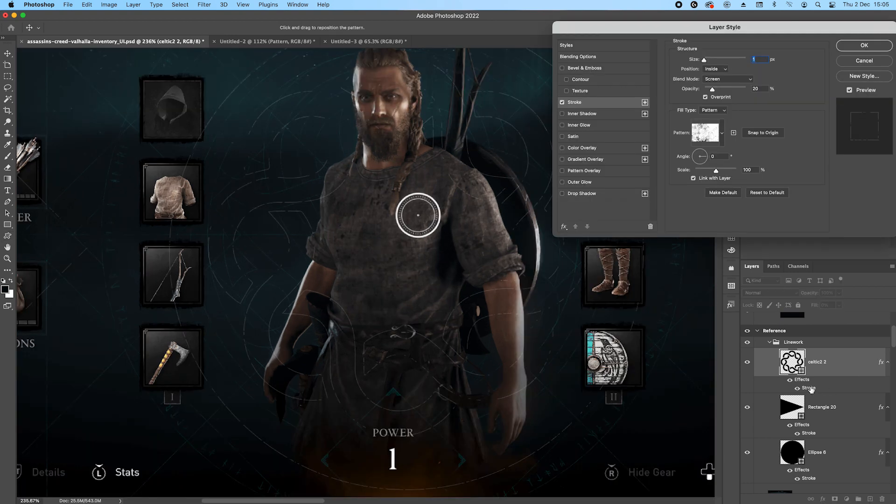
{"action": "left_click_drag", "start_coordinate": [755, 170], "coordinate": [668, 171]}
{"action": "type", "text": "50"}
{"action": "key", "text": "BackSpace"}
{"action": "key", "text": "BackSpace"}
{"action": "key", "text": "Return"}
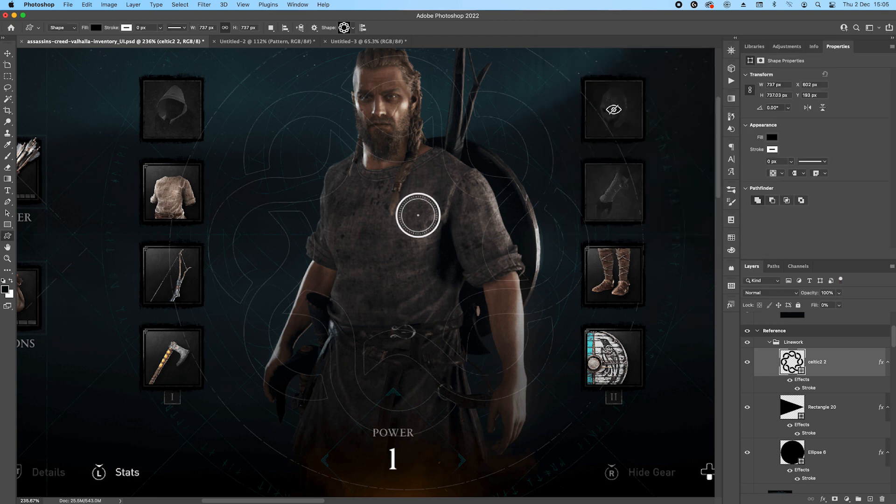
Set the rotated square's stroke pattern scale to 25% and reduce the circle's stroke pattern scale as well.
{"action": "double_click", "coordinate": [810, 433]}
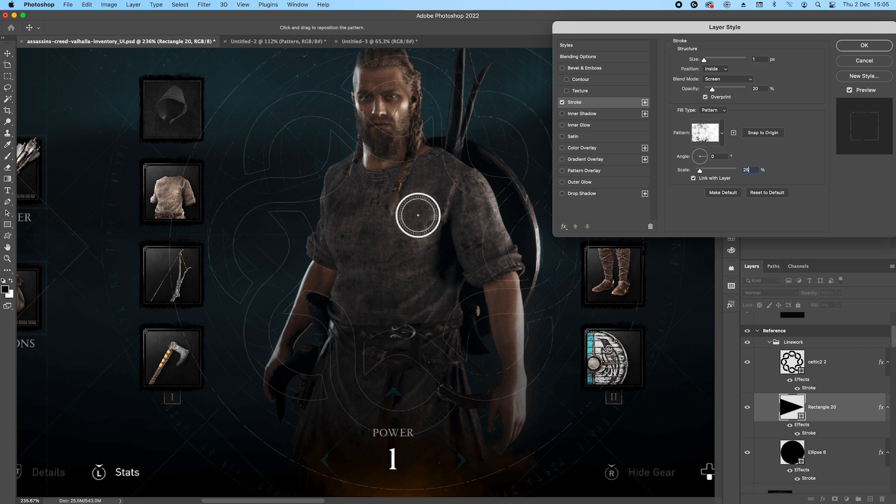
{"action": "key", "text": "Return"}
{"action": "scroll", "coordinate": [812, 448], "scroll_direction": "down", "scroll_amount": 2}
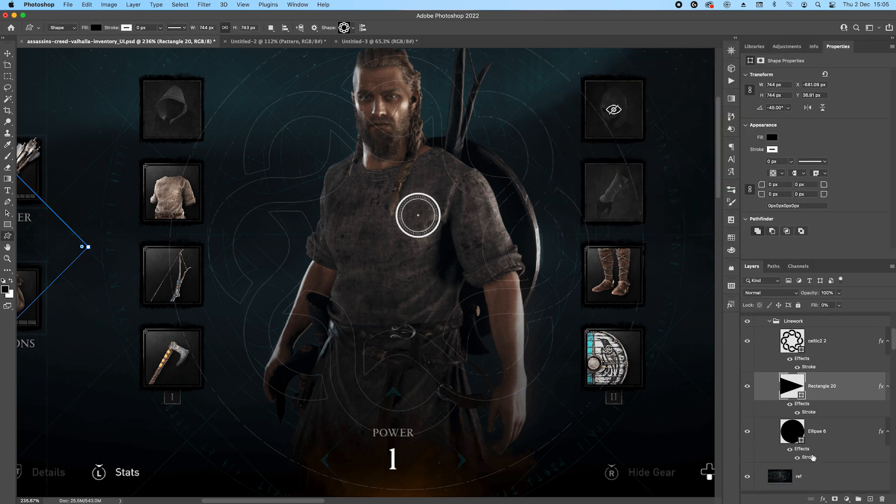
{"action": "double_click", "coordinate": [810, 457]}
{"action": "left_click", "coordinate": [746, 169]}
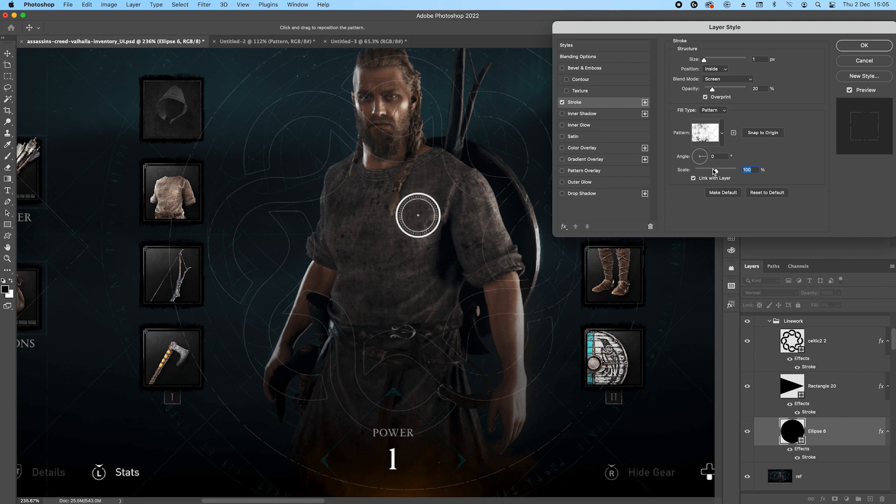
{"action": "key", "text": "Return"}
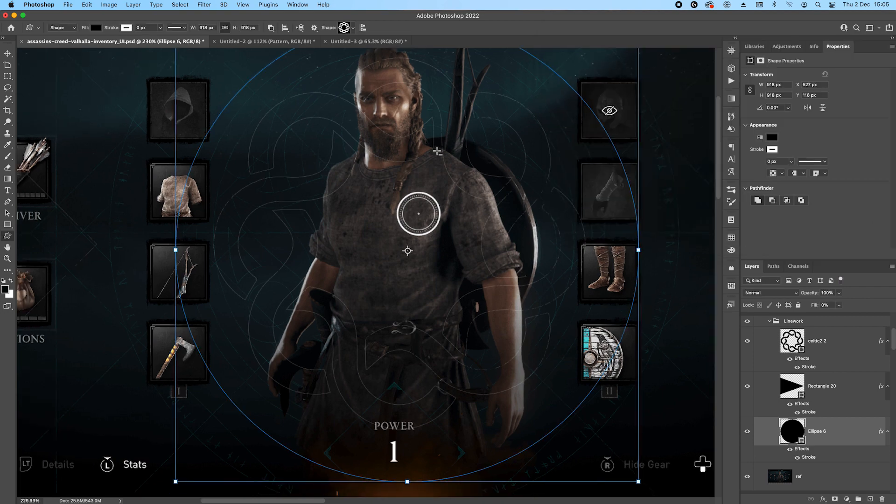
Examine the traced circle, square and celtic linework against the reference around the character, gear slots and bag.
{"action": "scroll", "coordinate": [437, 150], "scroll_direction": "down", "scroll_amount": 5}
{"action": "scroll", "coordinate": [388, 150], "scroll_direction": "up", "scroll_amount": 1}
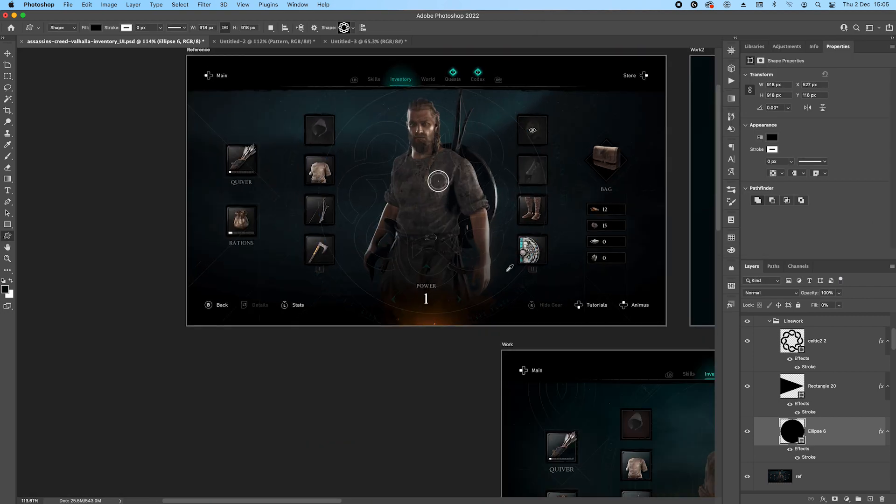
{"action": "left_click", "coordinate": [846, 384]}
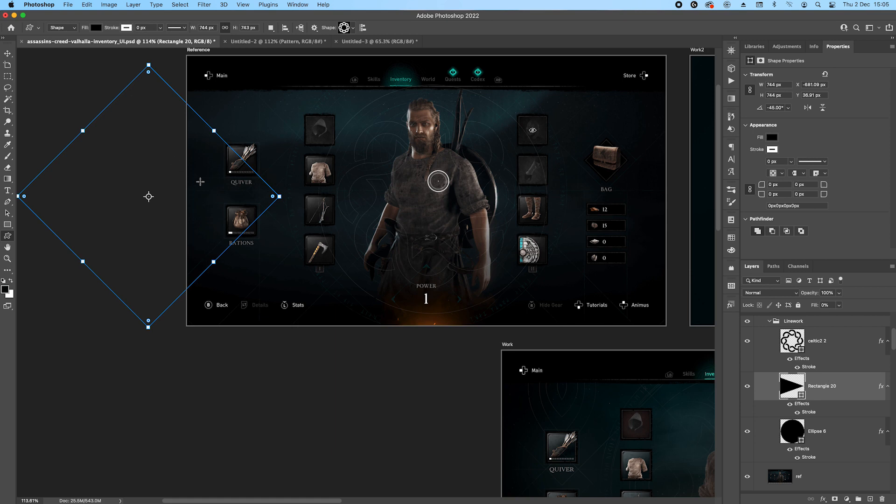
{"action": "key", "text": "v"}
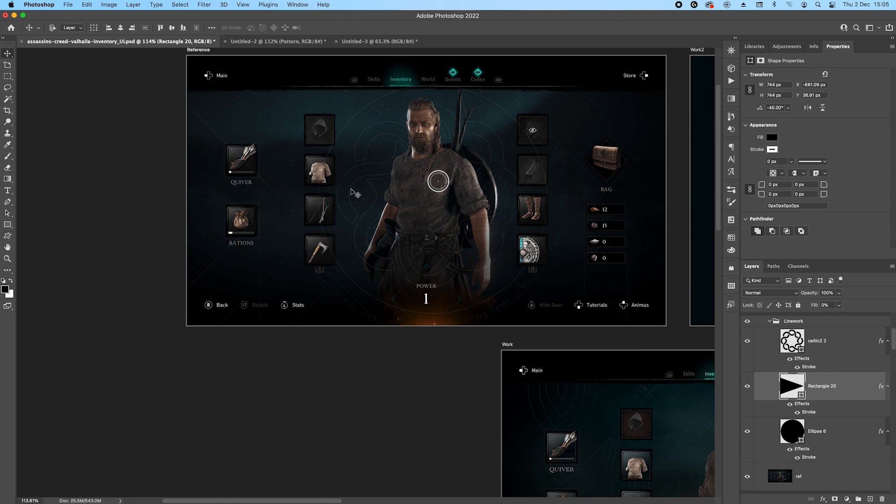
{"action": "left_click_drag", "start_coordinate": [535, 165], "coordinate": [421, 163]}
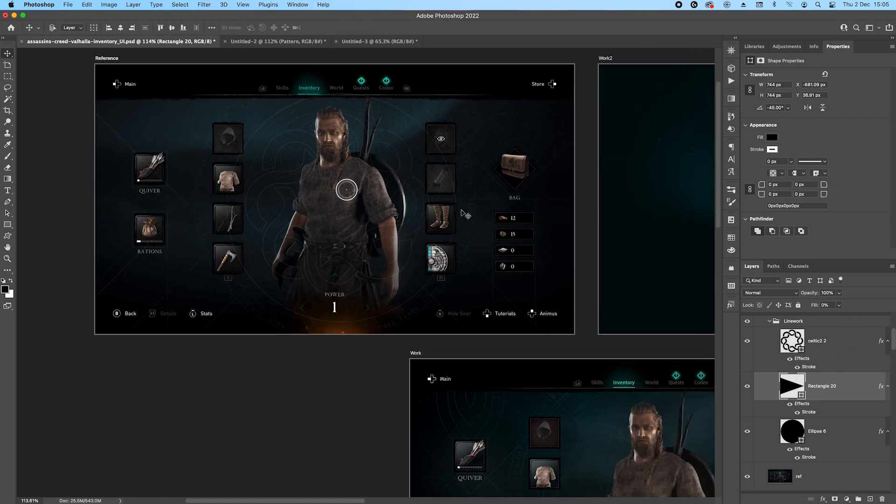
{"action": "scroll", "coordinate": [455, 152], "scroll_direction": "up", "scroll_amount": 2}
{"action": "scroll", "coordinate": [469, 163], "scroll_direction": "up", "scroll_amount": 3}
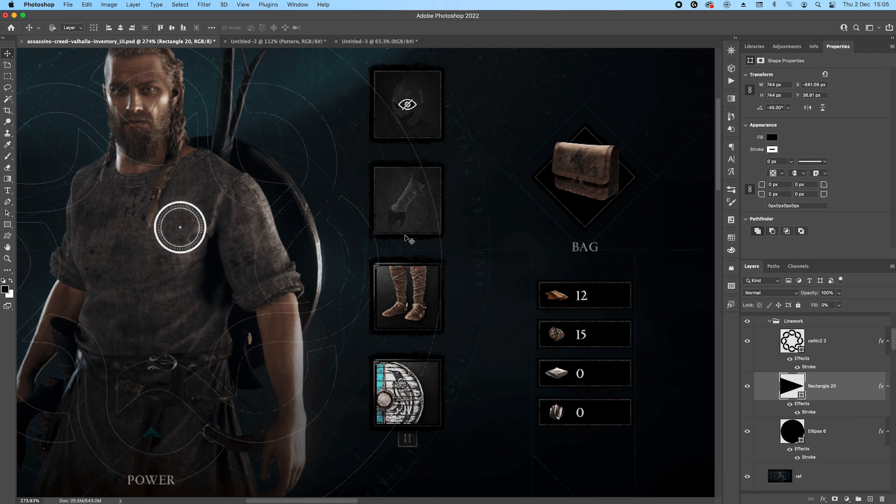
{"action": "scroll", "coordinate": [379, 222], "scroll_direction": "down", "scroll_amount": 2}
{"action": "left_click_drag", "start_coordinate": [345, 216], "coordinate": [392, 233]}
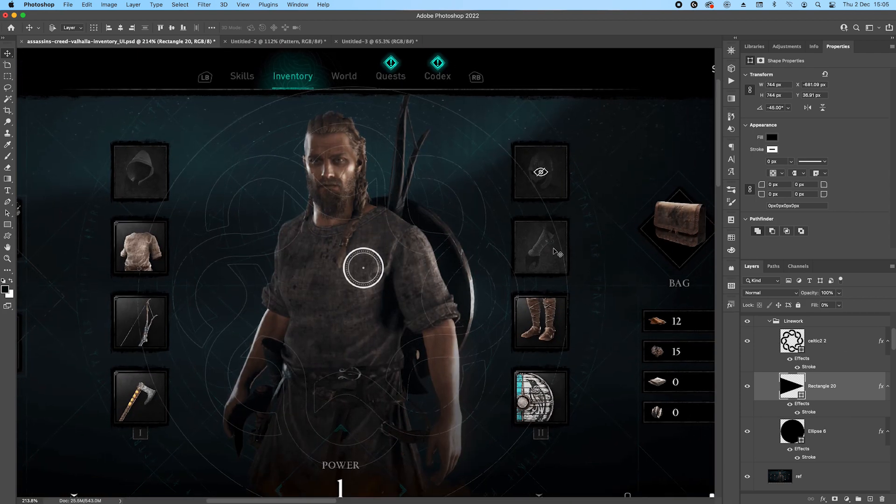
Add placeholder text along the circle's path and set its font to Runico.
{"action": "left_click", "coordinate": [838, 342]}
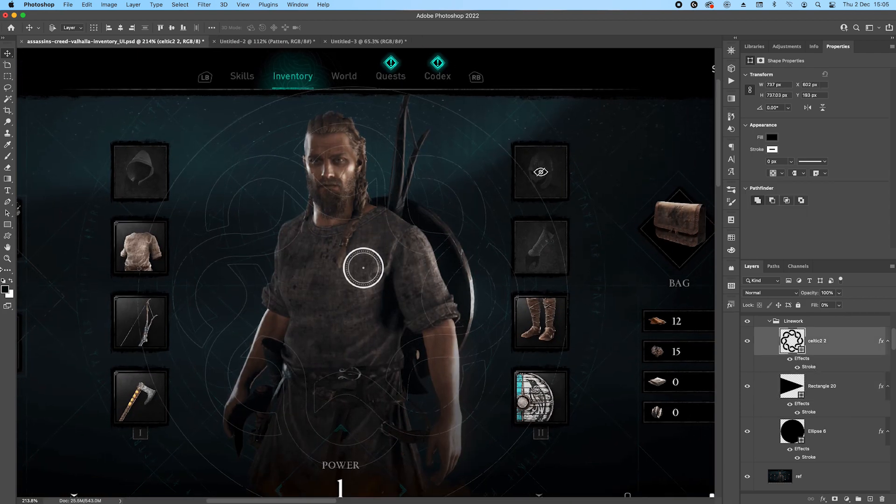
{"action": "left_click", "coordinate": [8, 190]}
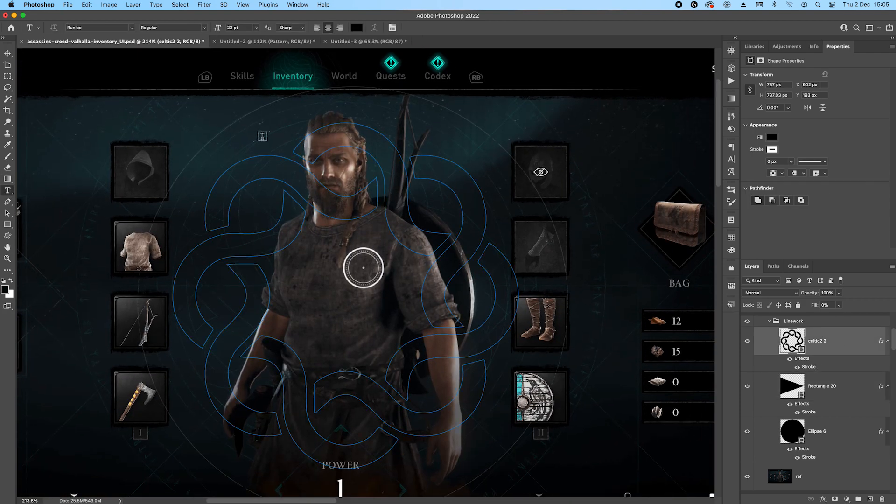
{"action": "left_click", "coordinate": [835, 422]}
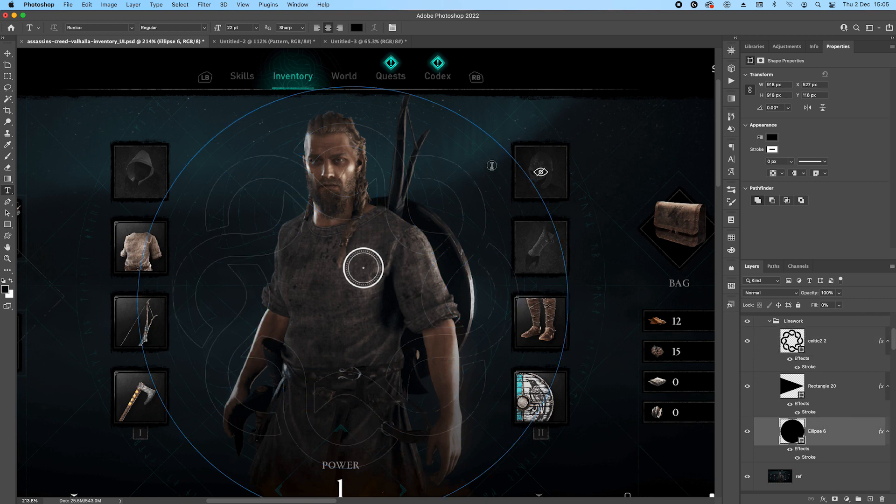
{"action": "left_click", "coordinate": [274, 99]}
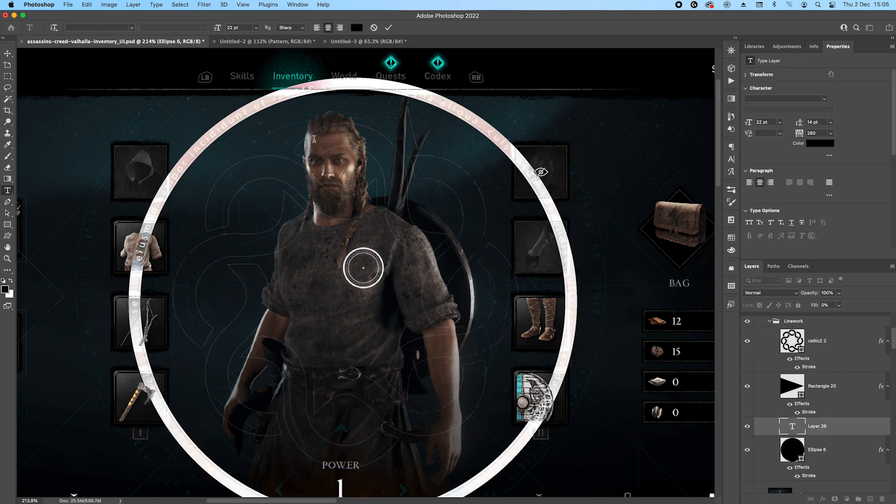
{"action": "key", "text": "Escape"}
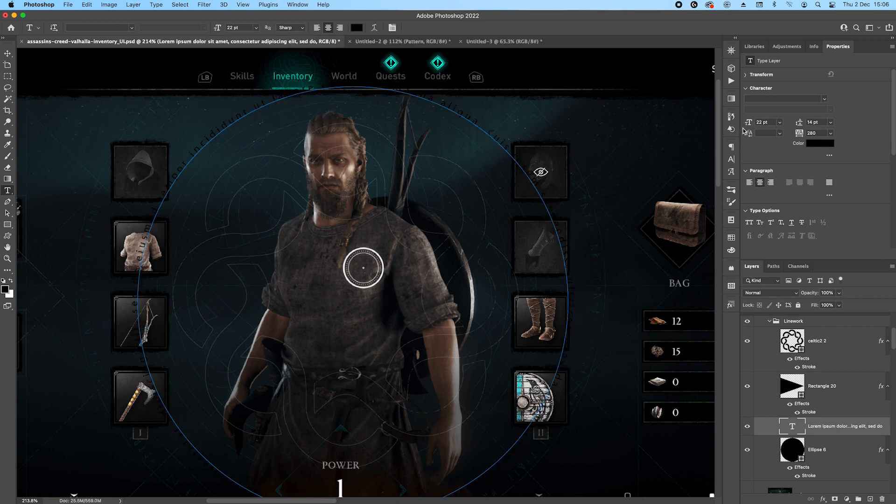
{"action": "left_click", "coordinate": [812, 98]}
{"action": "type", "text": "ru"}
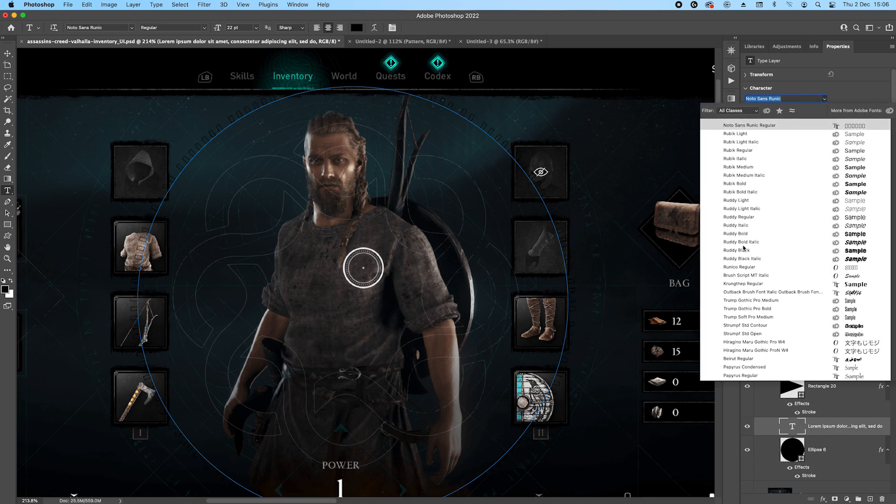
{"action": "left_click", "coordinate": [737, 267]}
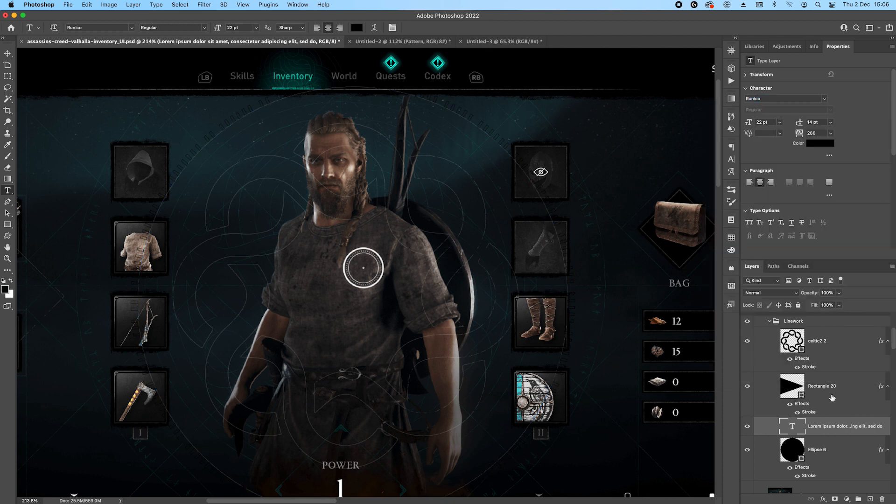
Replace the placeholder text on the circular path with a long string of random letters and punctuation.
{"action": "double_click", "coordinate": [795, 427]}
{"action": "key", "text": "BackSpace"}
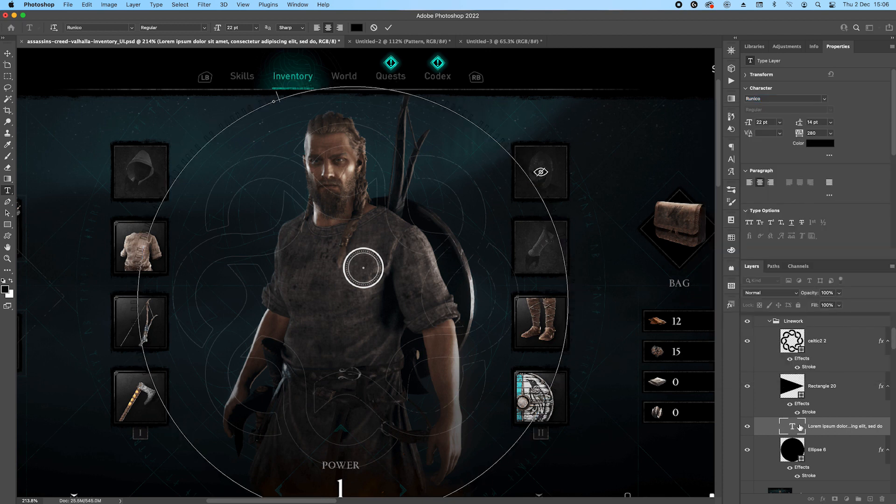
{"action": "type", "text": "ibflkjhaskfjnasdjnaskdjnas.,das.d,nas.,mdASmd/asdmas/.dmas.,dnas.,mdnas.,dmas.,dnas.,d"}
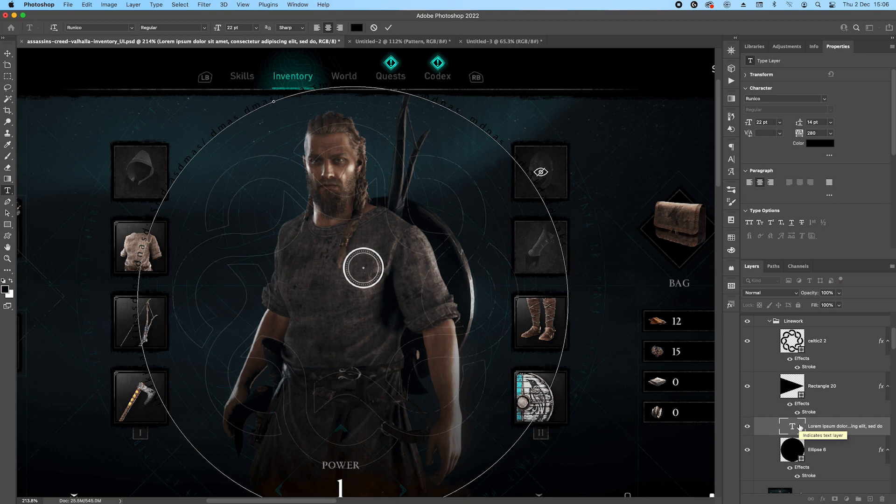
{"action": "type", "text": "askdnaklsndklasndklasnd"}
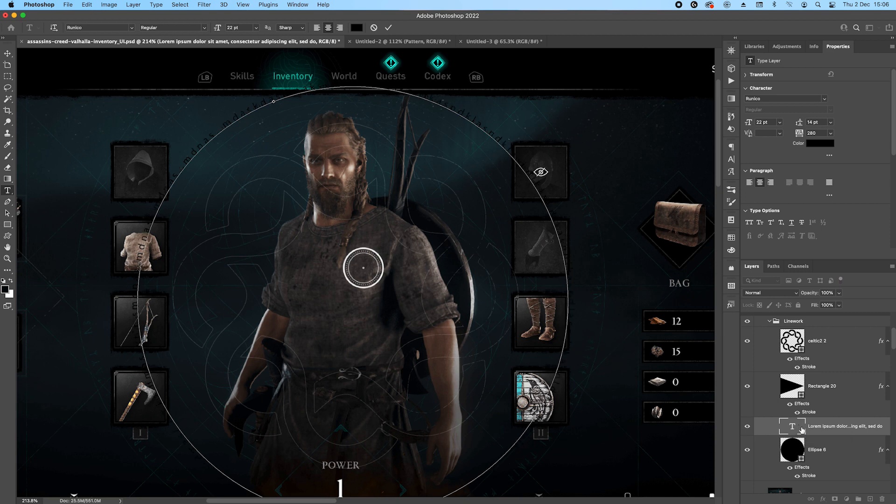
{"action": "left_click", "coordinate": [792, 428]}
Reapply the Runico font to the random circular text and select its characters for editing.
{"action": "left_click", "coordinate": [782, 98]}
{"action": "type", "text": "run"}
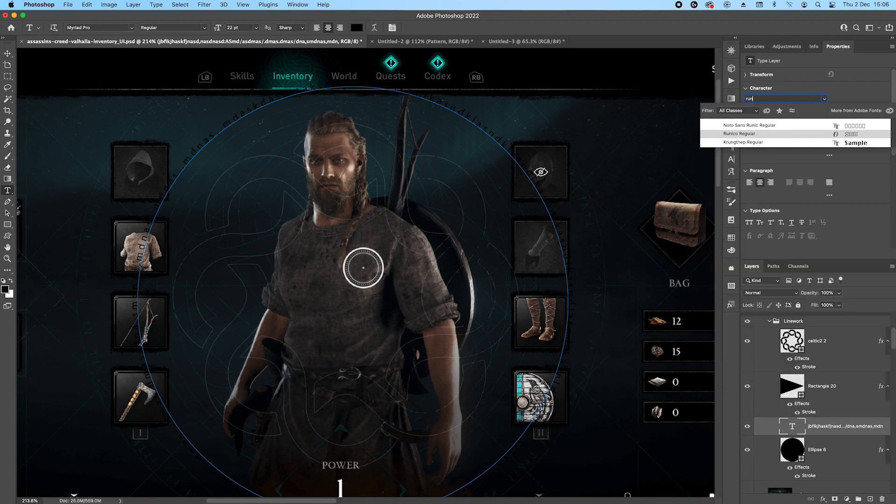
{"action": "left_click", "coordinate": [746, 134]}
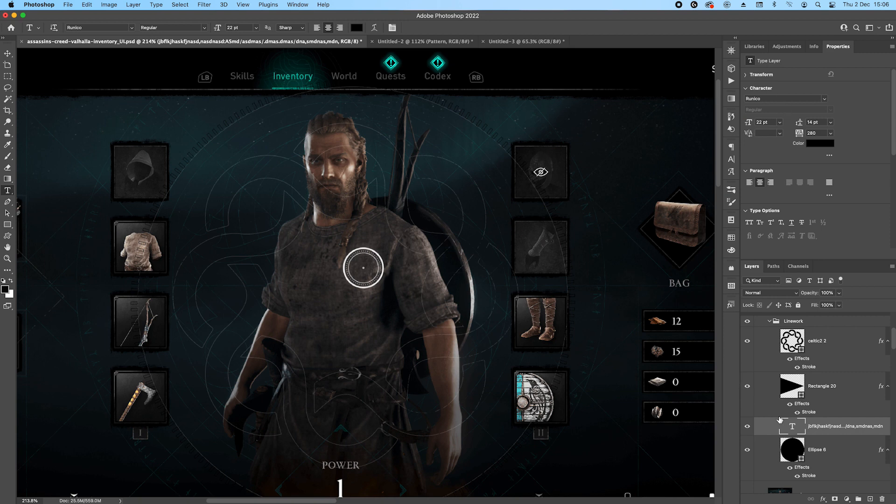
{"action": "double_click", "coordinate": [791, 429]}
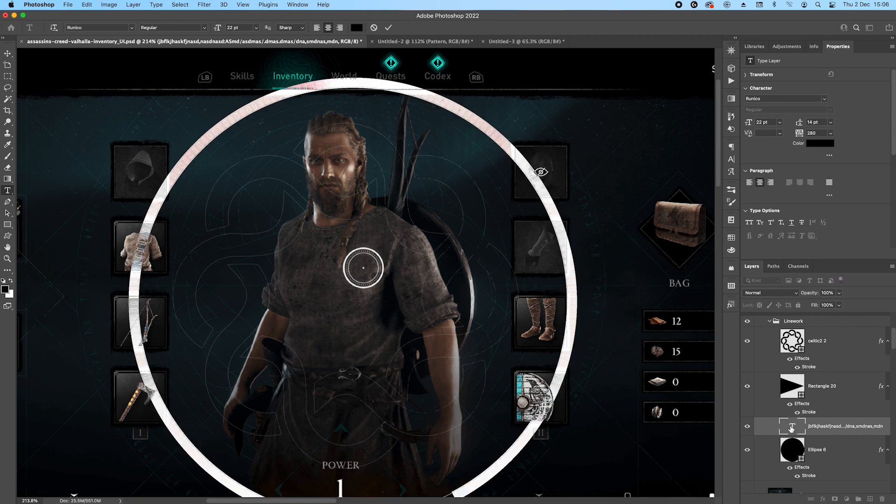
{"action": "double_click", "coordinate": [287, 92]}
{"action": "triple_click", "coordinate": [287, 91]}
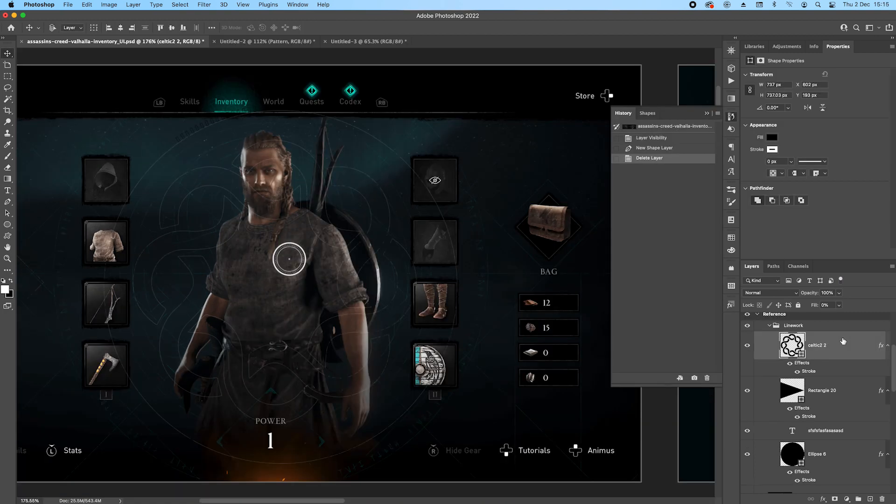
Replace the circular text with "TYBBDKDKLDLODODODPD" and copy the rotated square's stroke effect onto it.
{"action": "left_click", "coordinate": [832, 435]}
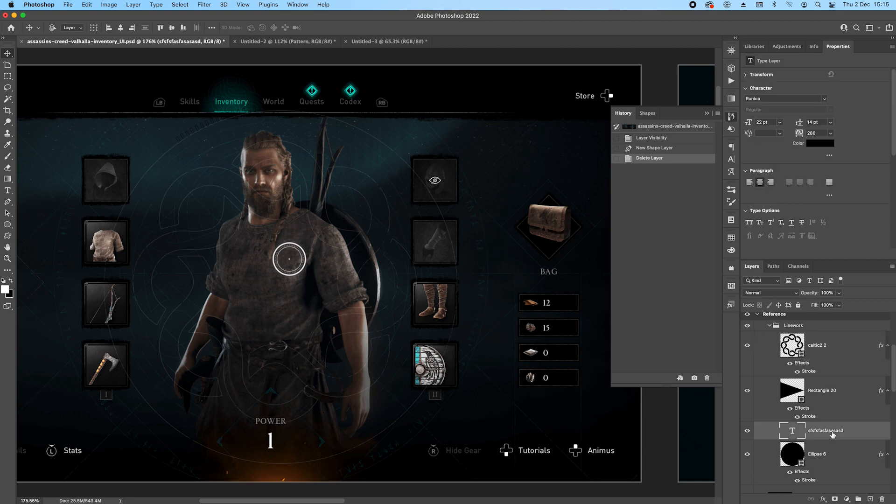
{"action": "left_click", "coordinate": [790, 433]}
{"action": "double_click", "coordinate": [790, 433]}
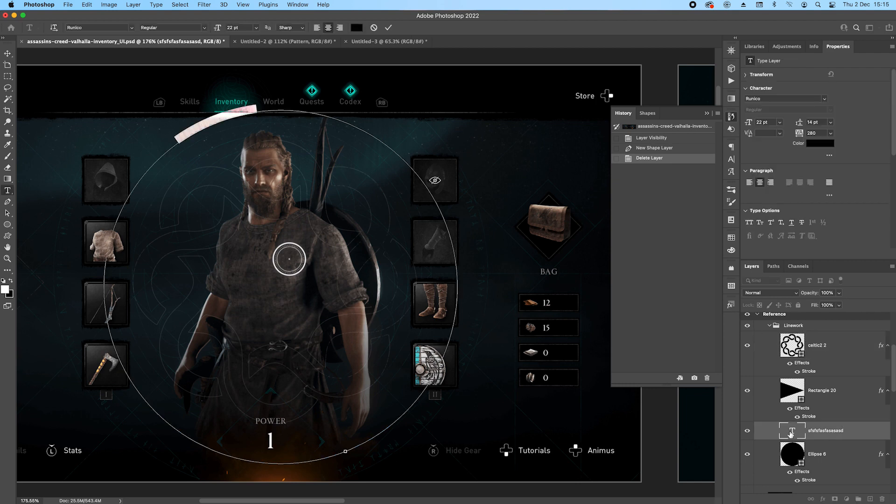
{"action": "key", "text": "BackSpace"}
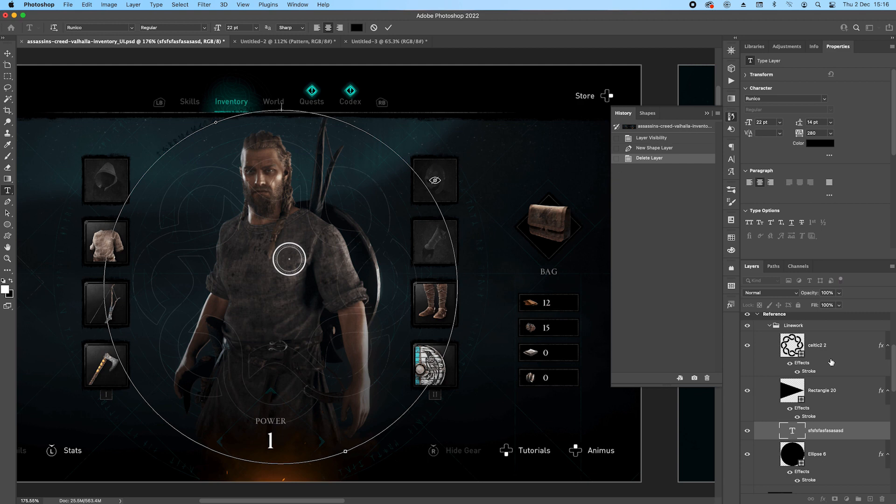
{"action": "left_click", "coordinate": [7, 53]}
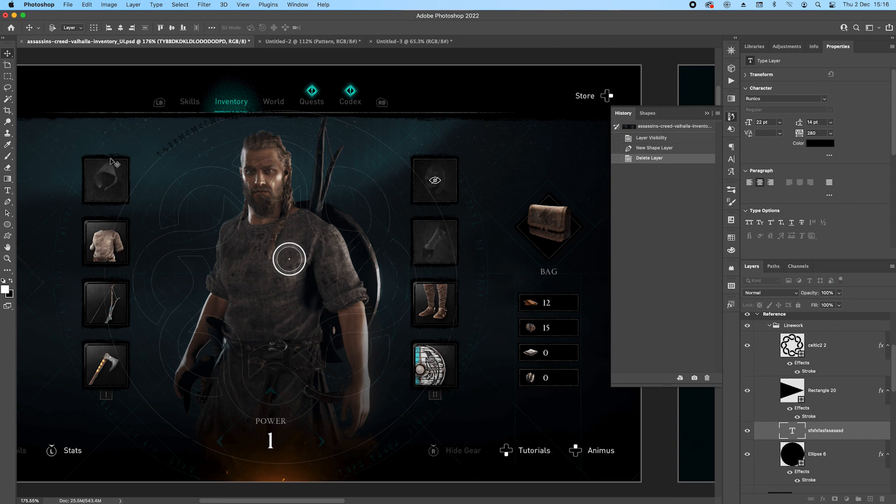
{"action": "left_click_drag", "start_coordinate": [811, 417], "coordinate": [830, 430]}
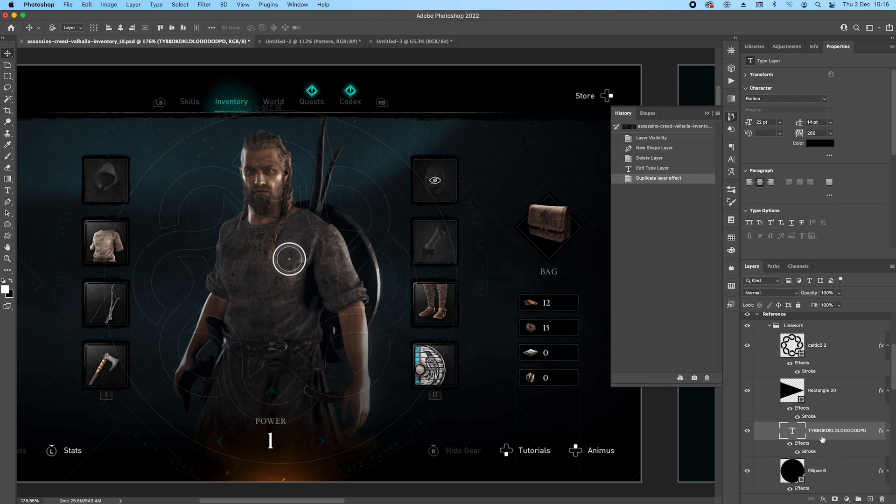
Delete the Linework group from the Reference artboard.
{"action": "left_click", "coordinate": [788, 326]}
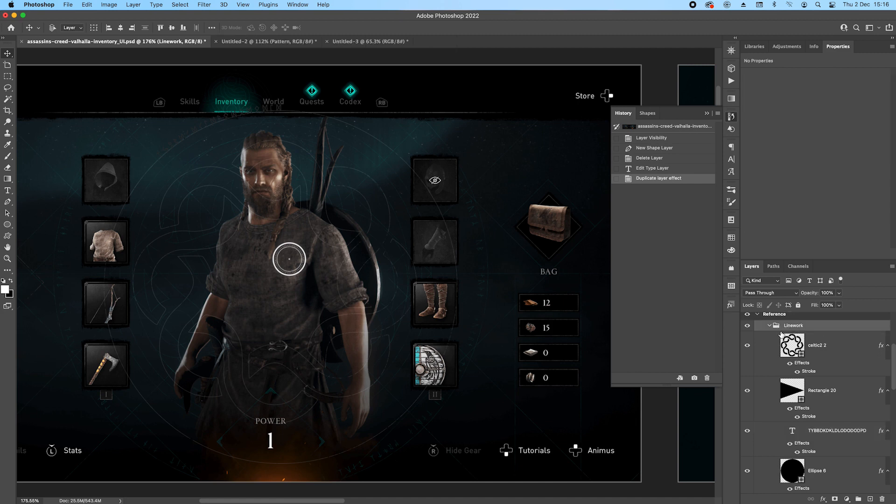
{"action": "key", "text": "Delete"}
Move the masked Linework group from the Work artboard's BG group into Work2's BG group, above Color Fill 2.
{"action": "scroll", "coordinate": [476, 292], "scroll_direction": "down", "scroll_amount": 8}
{"action": "left_click_drag", "start_coordinate": [477, 292], "coordinate": [244, 219]}
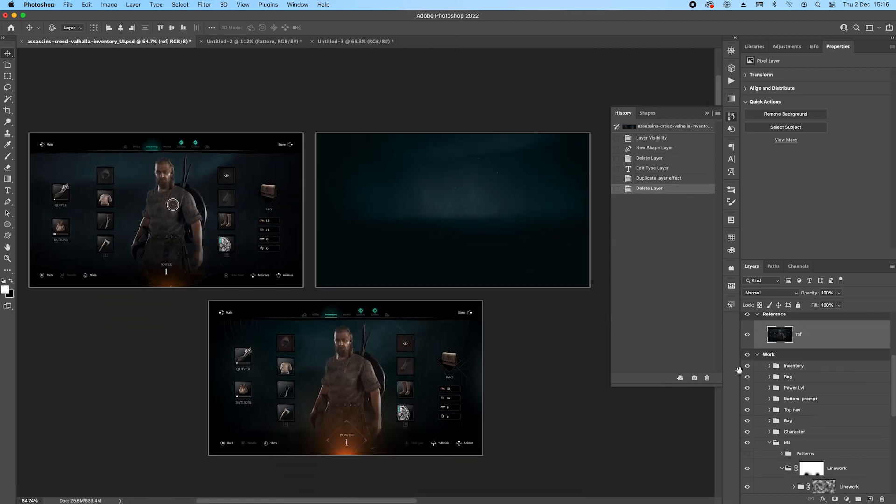
{"action": "scroll", "coordinate": [792, 465], "scroll_direction": "down", "scroll_amount": 3}
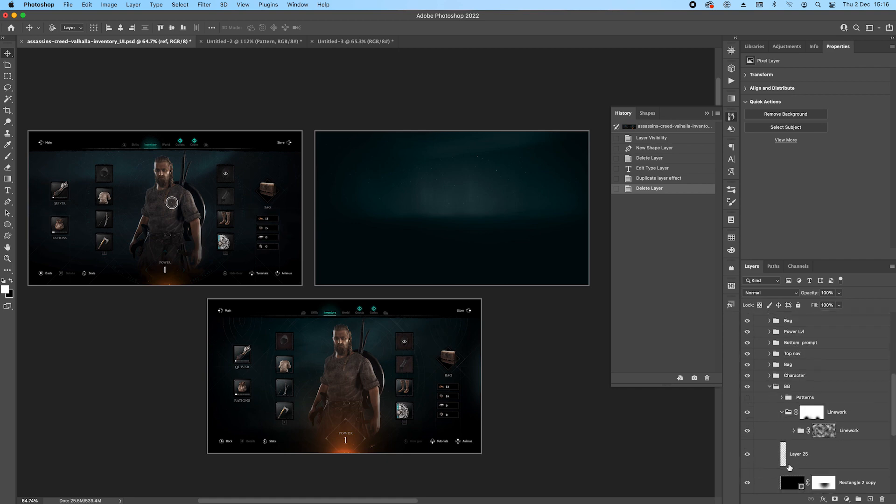
{"action": "left_click", "coordinate": [784, 412]}
{"action": "left_click", "coordinate": [846, 412]}
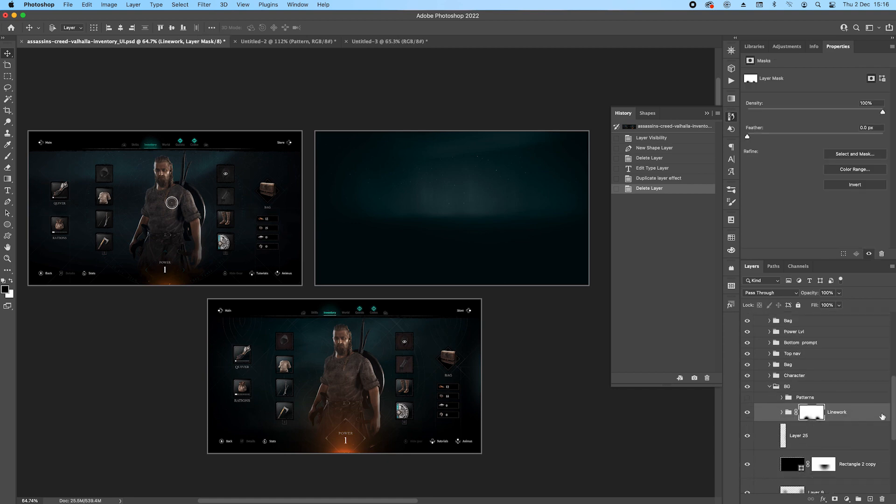
{"action": "left_click_drag", "start_coordinate": [854, 415], "coordinate": [809, 336]}
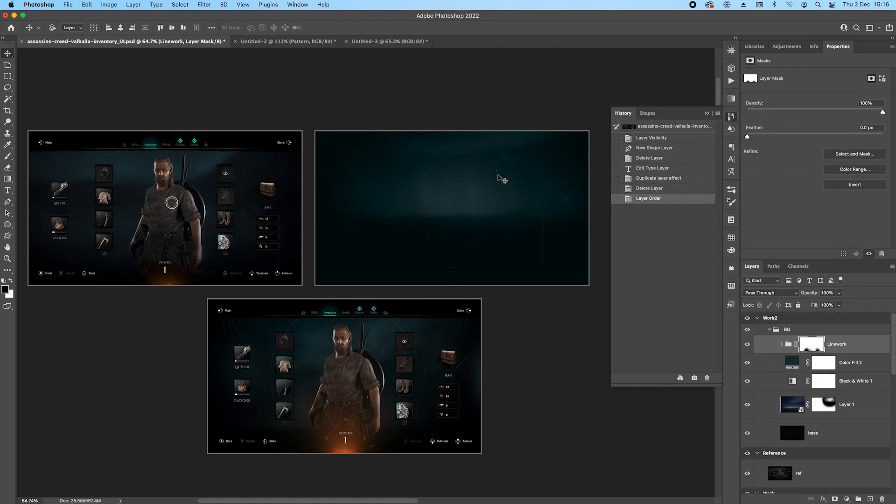
Expand the nested Linework groups in Work2 and make the hidden circular runic text layer visible.
{"action": "scroll", "coordinate": [448, 167], "scroll_direction": "up", "scroll_amount": 3}
{"action": "left_click_drag", "start_coordinate": [506, 232], "coordinate": [462, 190]}
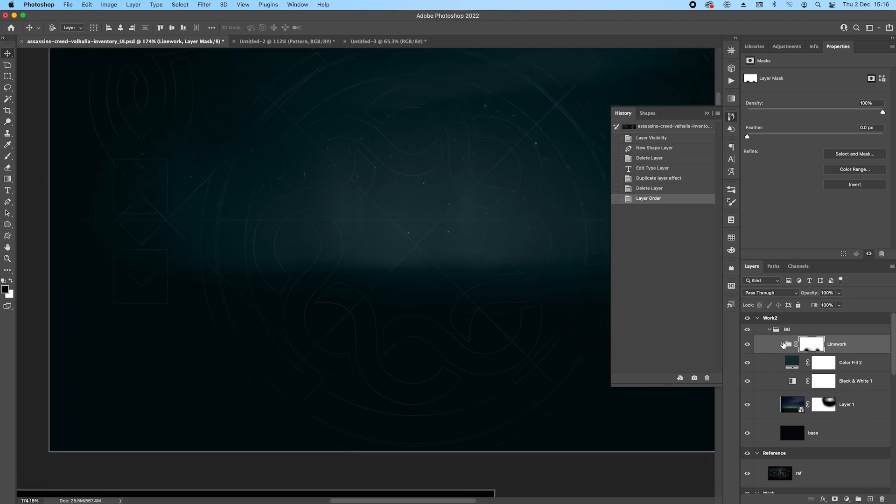
{"action": "left_click", "coordinate": [781, 344]}
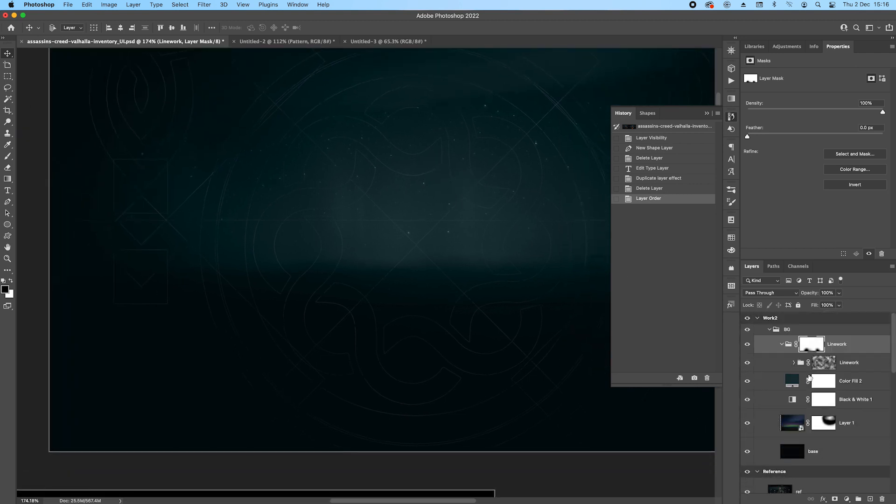
{"action": "left_click", "coordinate": [793, 363]}
{"action": "scroll", "coordinate": [815, 384], "scroll_direction": "down", "scroll_amount": 3}
{"action": "scroll", "coordinate": [816, 384], "scroll_direction": "down", "scroll_amount": 5}
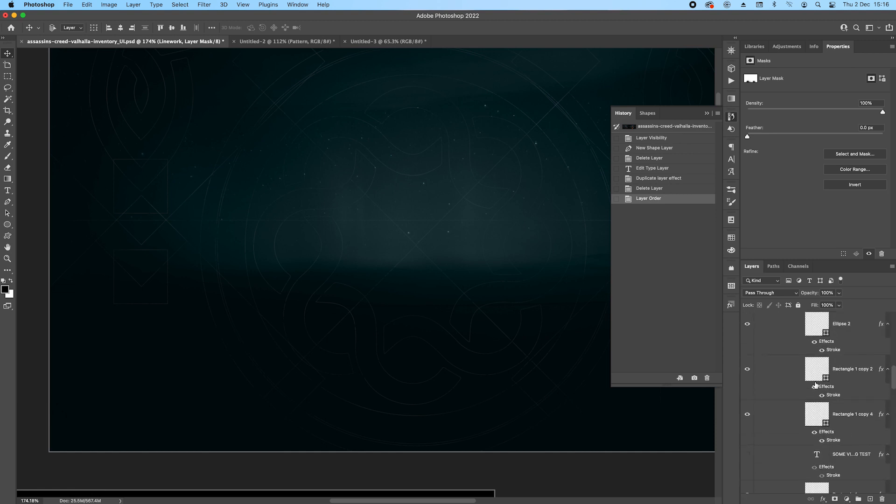
{"action": "left_click", "coordinate": [747, 432]}
{"action": "scroll", "coordinate": [462, 252], "scroll_direction": "down", "scroll_amount": 5}
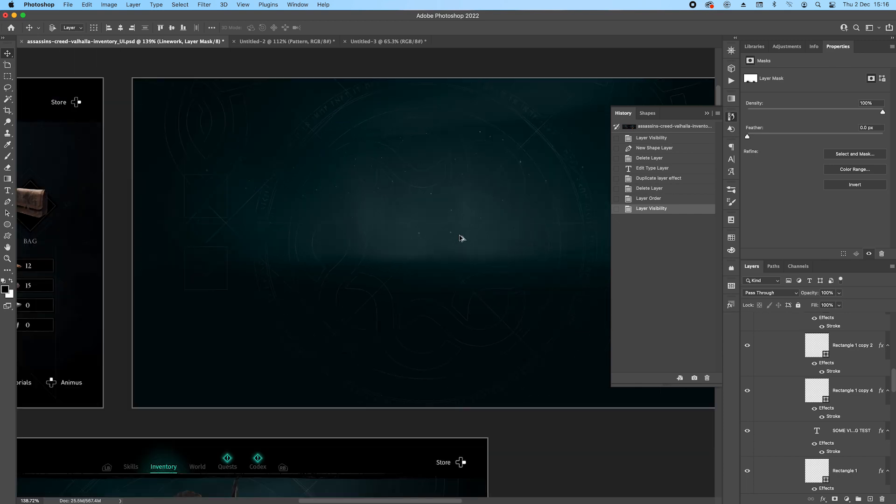
Collapse the Linework and BG groups of the Work2 artboard.
{"action": "left_click_drag", "start_coordinate": [894, 376], "coordinate": [893, 322]}
{"action": "left_click", "coordinate": [782, 333]}
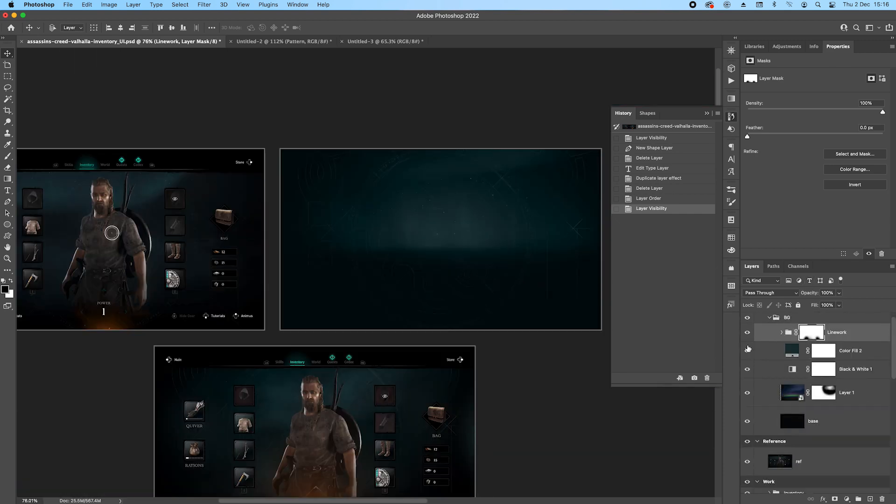
{"action": "left_click", "coordinate": [770, 318]}
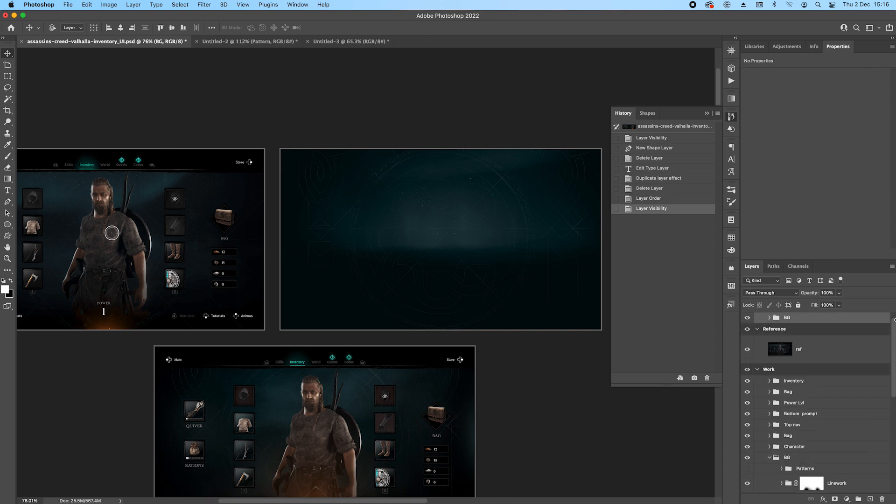
Create a new group above BG on the Work2 artboard and name it "Top nav".
{"action": "left_click", "coordinate": [858, 499]}
{"action": "double_click", "coordinate": [792, 318]}
{"action": "type", "text": "Top nav]"}
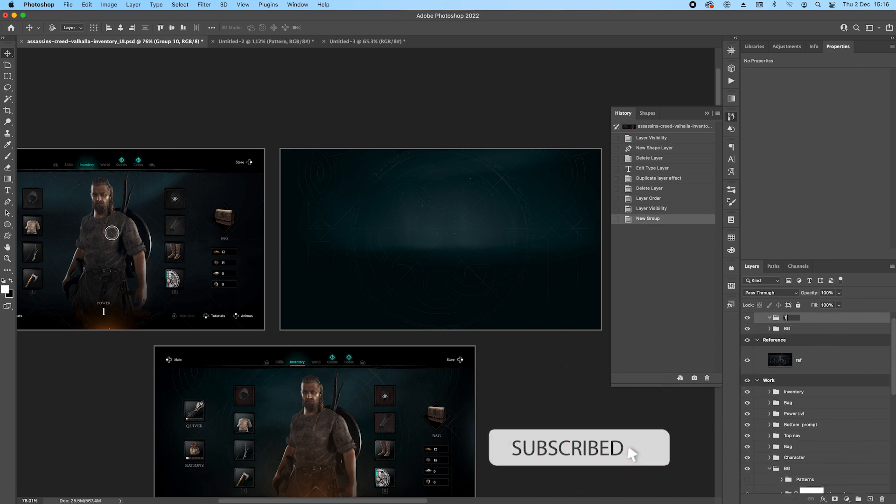
{"action": "key", "text": "Return"}
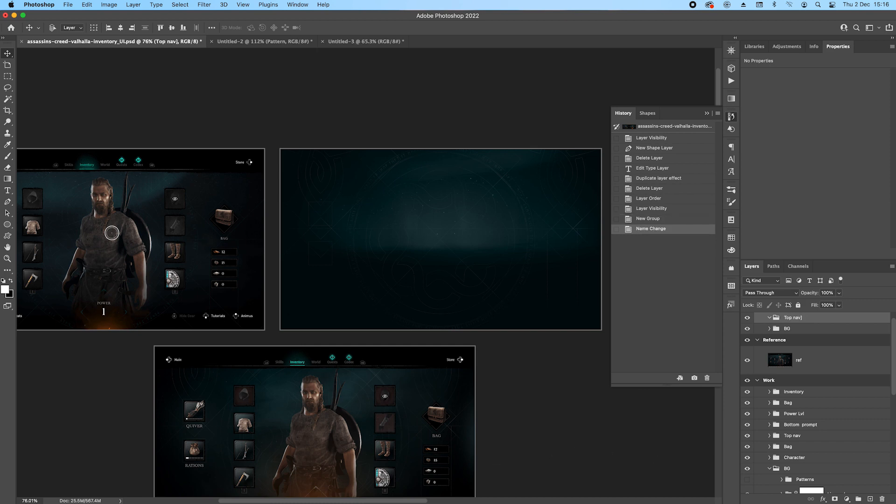
{"action": "double_click", "coordinate": [796, 317]}
{"action": "key", "text": "Right"}
{"action": "key", "text": "BackSpace"}
{"action": "key", "text": "Return"}
Set up the Rectangle tool with a black fill and place a horizontal ruler guide along the reference top bar's lower edge.
{"action": "scroll", "coordinate": [392, 184], "scroll_direction": "left", "scroll_amount": 5}
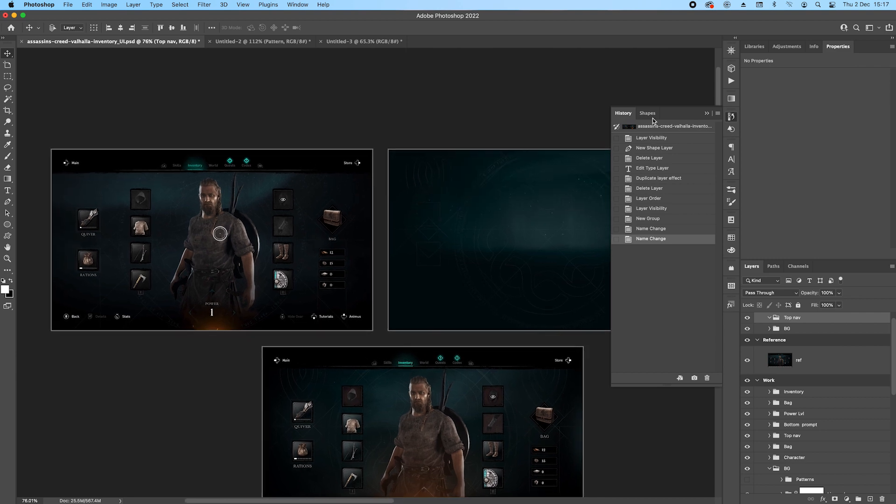
{"action": "left_click", "coordinate": [707, 114]}
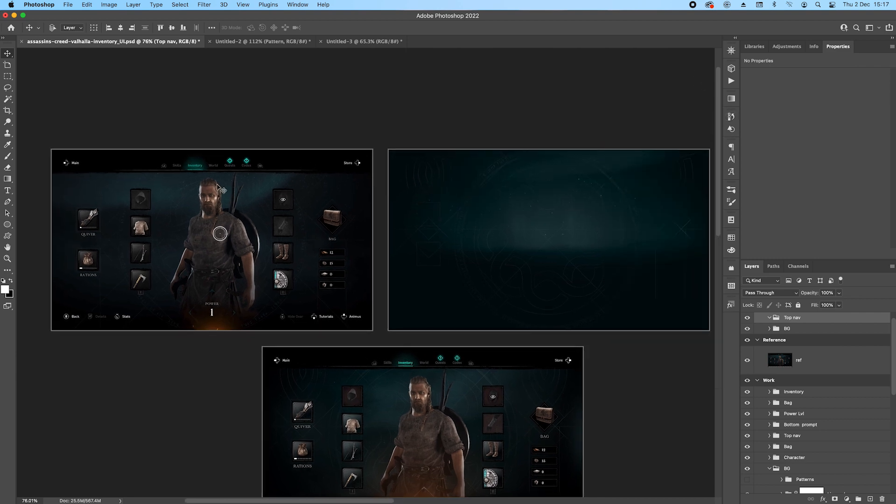
{"action": "left_click", "coordinate": [11, 281]}
{"action": "right_click", "coordinate": [8, 224]}
{"action": "left_click", "coordinate": [38, 224]}
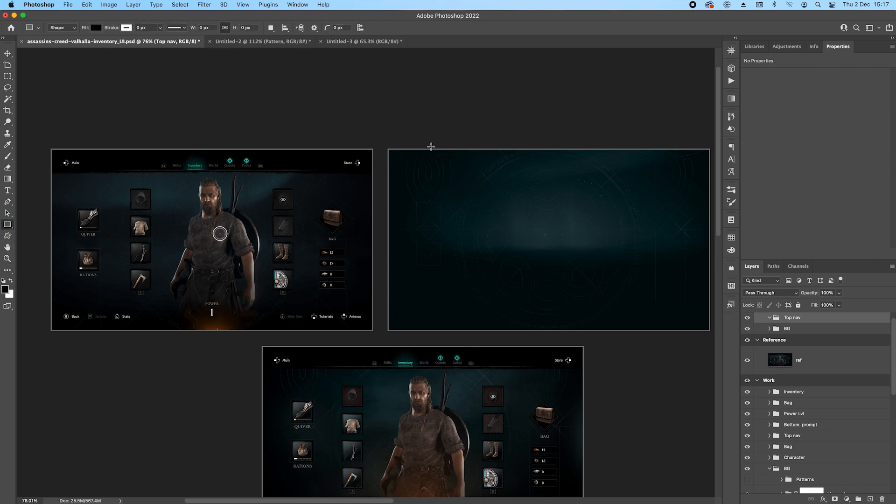
{"action": "key", "text": "super+r"}
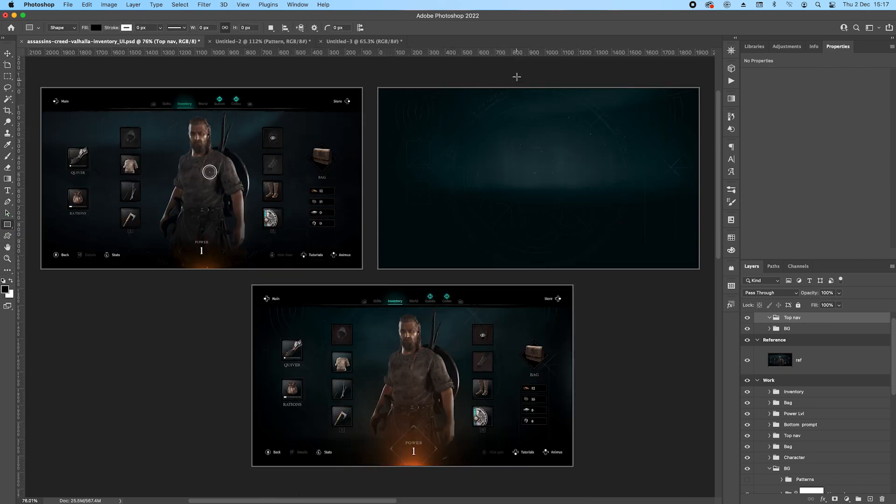
{"action": "left_click_drag", "start_coordinate": [517, 54], "coordinate": [540, 111]}
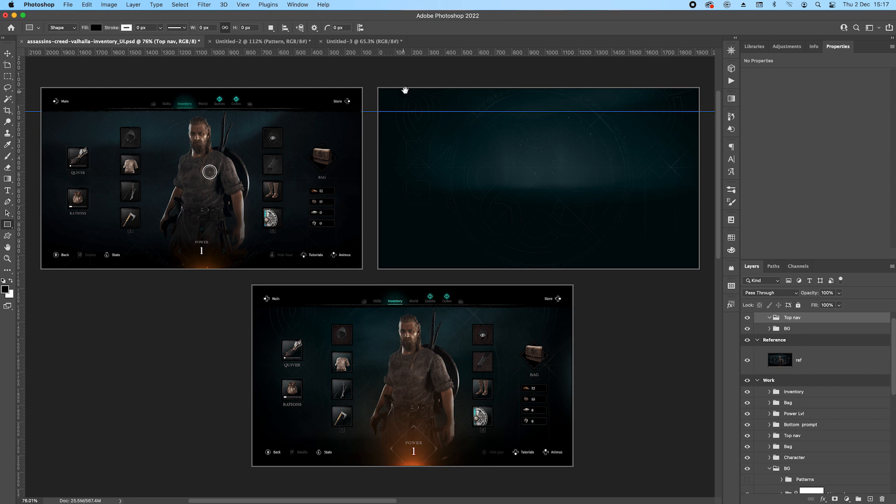
Draw a black rectangle about 1930 × 142 px across the top of Work2 down to the guide and name it "base".
{"action": "scroll", "coordinate": [400, 91], "scroll_direction": "right", "scroll_amount": 3}
{"action": "scroll", "coordinate": [400, 91], "scroll_direction": "up", "scroll_amount": 1}
{"action": "left_click_drag", "start_coordinate": [341, 102], "coordinate": [663, 125]}
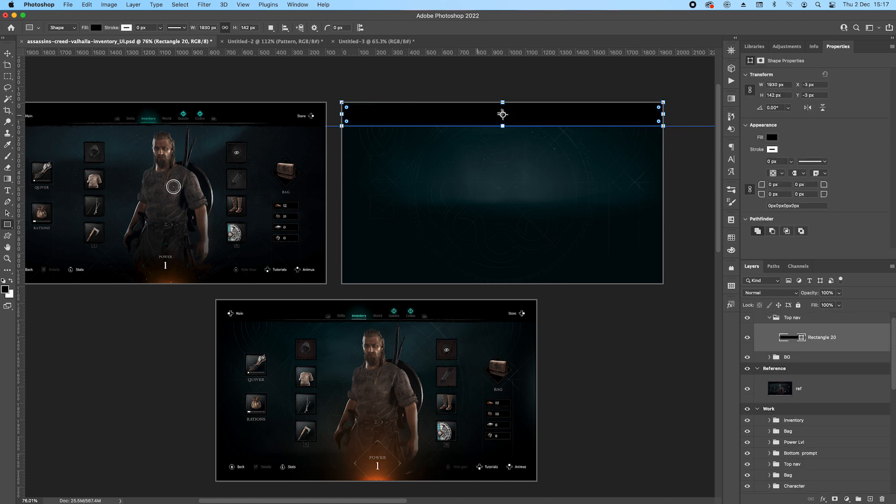
{"action": "scroll", "coordinate": [576, 110], "scroll_direction": "up", "scroll_amount": 5}
{"action": "scroll", "coordinate": [354, 112], "scroll_direction": "down", "scroll_amount": 1}
{"action": "double_click", "coordinate": [823, 337]}
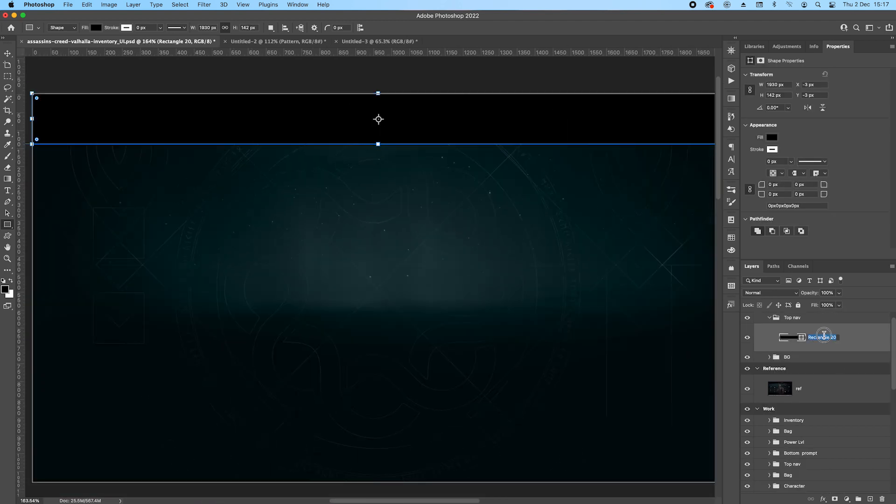
{"action": "type", "text": "base"}
{"action": "key", "text": "Return"}
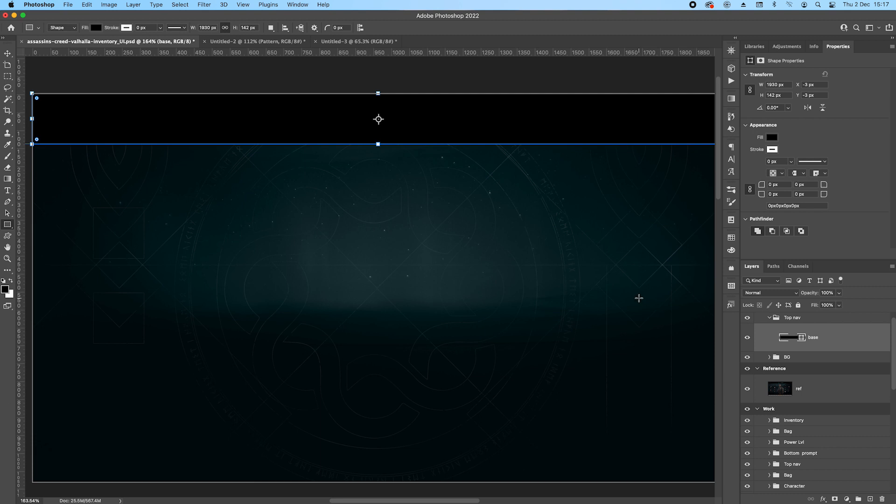
Add a series of anchor points with the Pen tool along the base rectangle's lower edge.
{"action": "scroll", "coordinate": [532, 224], "scroll_direction": "down", "scroll_amount": 1}
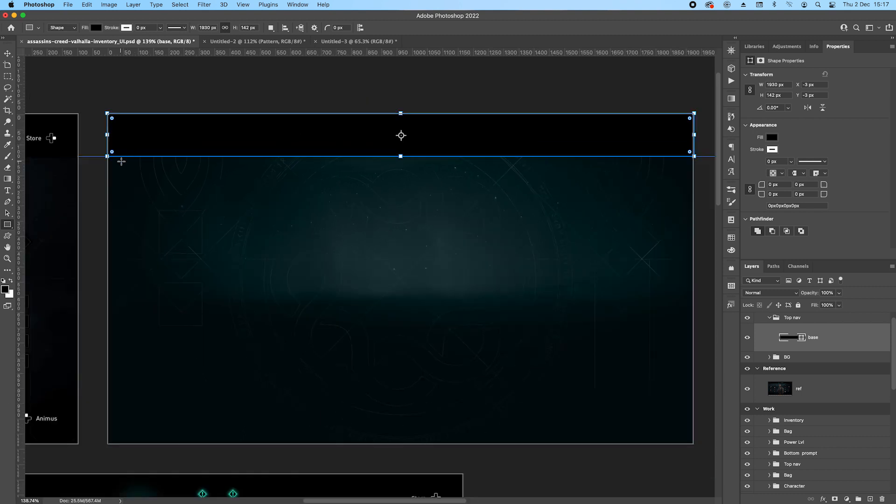
{"action": "left_click", "coordinate": [7, 201]}
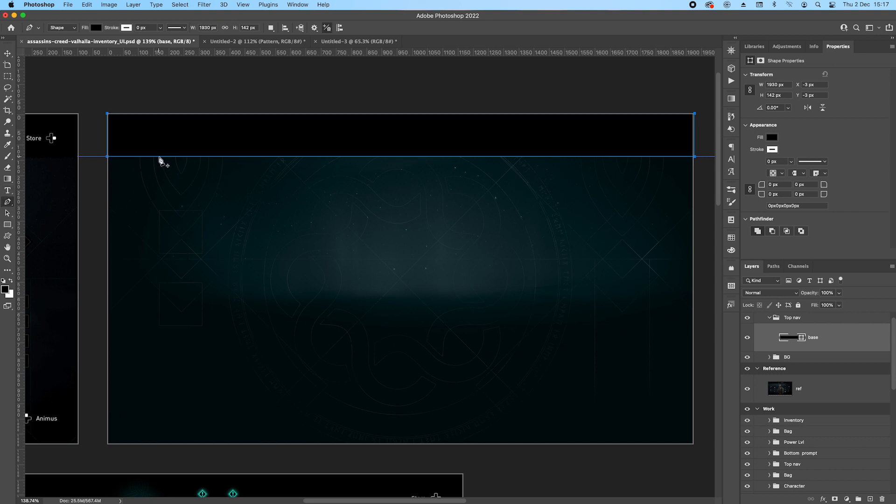
{"action": "left_click", "coordinate": [169, 156]}
{"action": "left_click", "coordinate": [203, 157]}
{"action": "left_click", "coordinate": [249, 156]}
{"action": "left_click", "coordinate": [298, 157]}
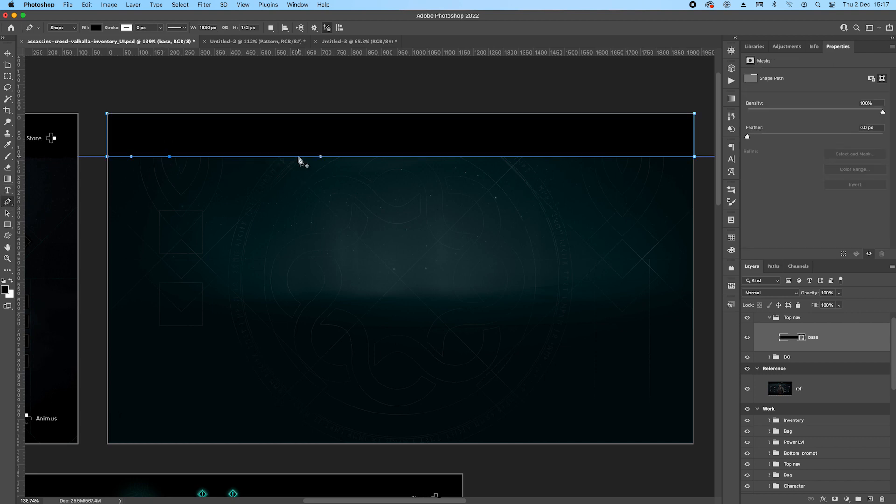
{"action": "left_click", "coordinate": [469, 157]}
{"action": "left_click", "coordinate": [400, 156]}
{"action": "left_click", "coordinate": [505, 156]}
{"action": "left_click", "coordinate": [621, 157]}
Nudge two of the lower edge's anchor points slightly upward to give the base shape a gently wavy bottom, and finish the path.
{"action": "left_click_drag", "start_coordinate": [500, 151], "coordinate": [518, 168]}
{"action": "key", "text": "Up"}
{"action": "key", "text": "Up"}
{"action": "key", "text": "Up"}
{"action": "left_click", "coordinate": [298, 157]}
{"action": "key", "text": "Up"}
{"action": "key", "text": "Up"}
{"action": "key", "text": "Up"}
{"action": "left_click", "coordinate": [114, 157]}
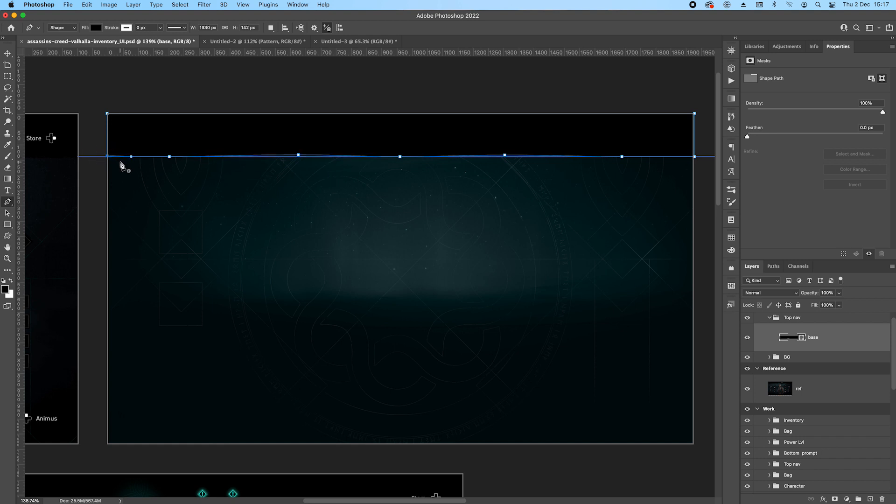
{"action": "scroll", "coordinate": [645, 194], "scroll_direction": "right", "scroll_amount": 5}
{"action": "left_click_drag", "start_coordinate": [615, 154], "coordinate": [579, 195]}
{"action": "key", "text": "Return"}
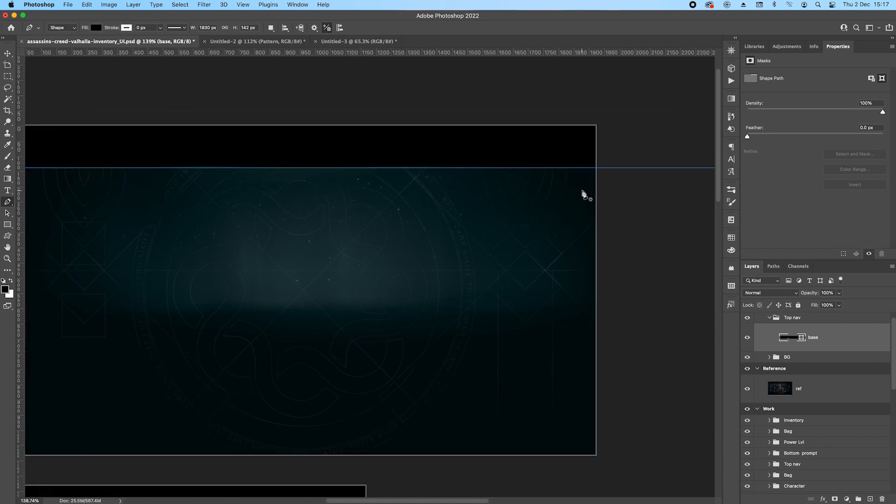
Enable a Stroke effect on the base layer, positioned Outside with a size of 6 px.
{"action": "left_click_drag", "start_coordinate": [360, 240], "coordinate": [473, 232]}
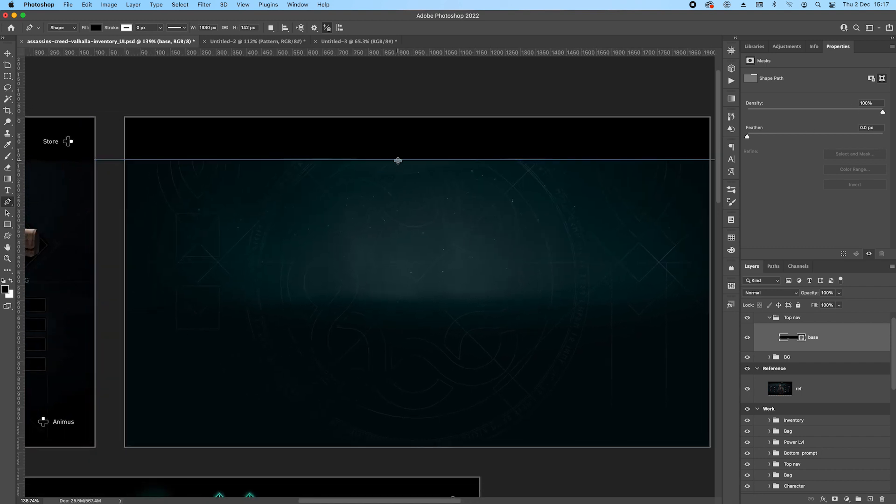
{"action": "scroll", "coordinate": [473, 187], "scroll_direction": "down", "scroll_amount": 2}
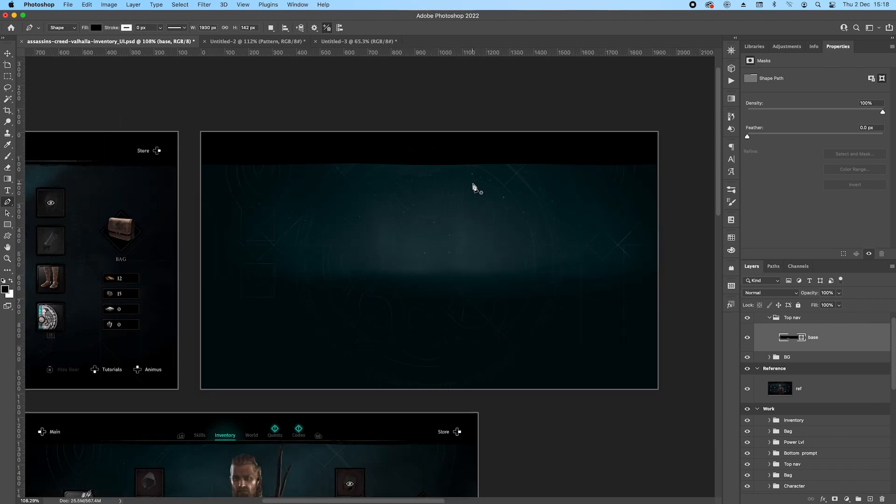
{"action": "scroll", "coordinate": [472, 187], "scroll_direction": "down", "scroll_amount": 2}
{"action": "scroll", "coordinate": [168, 181], "scroll_direction": "up", "scroll_amount": 6}
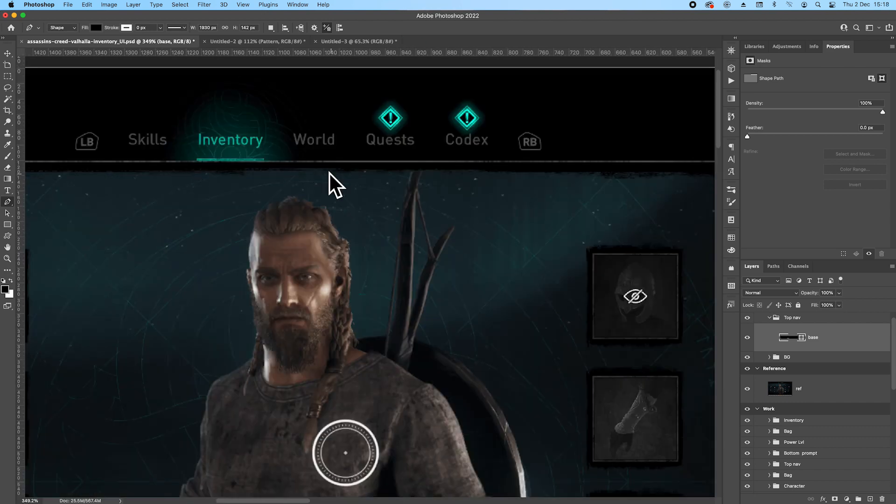
{"action": "scroll", "coordinate": [567, 199], "scroll_direction": "right", "scroll_amount": 15}
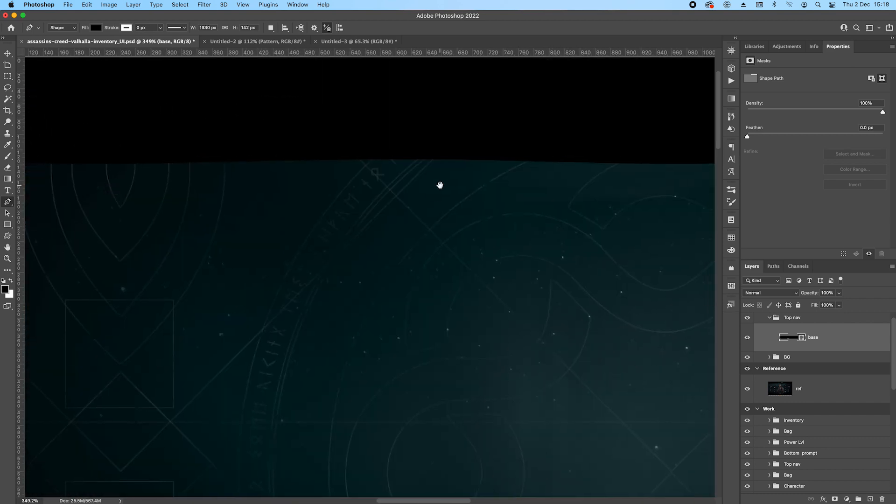
{"action": "left_click_drag", "start_coordinate": [439, 184], "coordinate": [386, 217]}
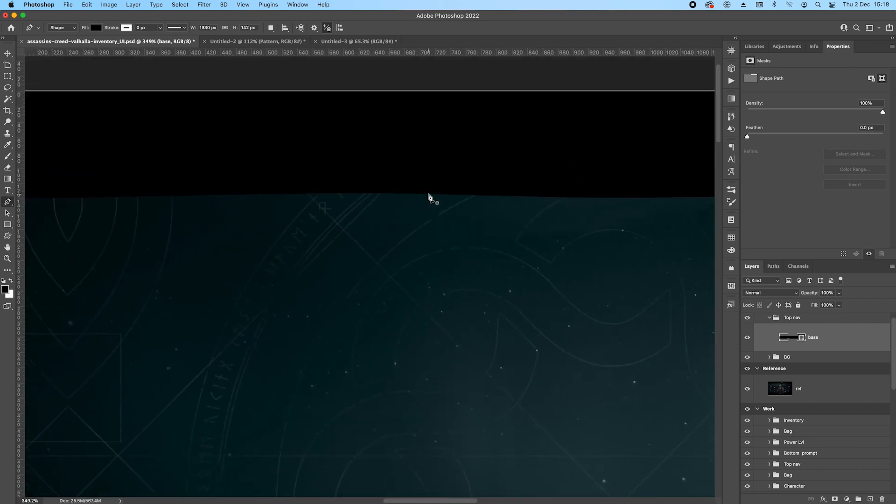
{"action": "key", "text": "v"}
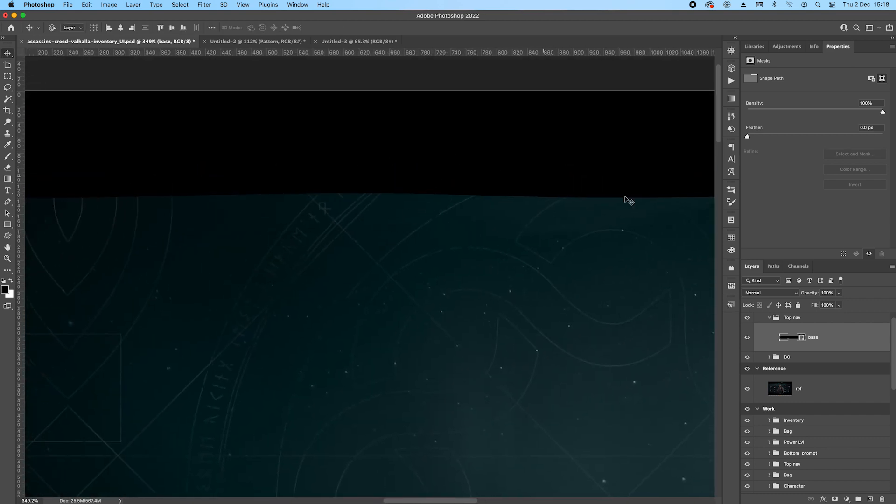
{"action": "double_click", "coordinate": [856, 340]}
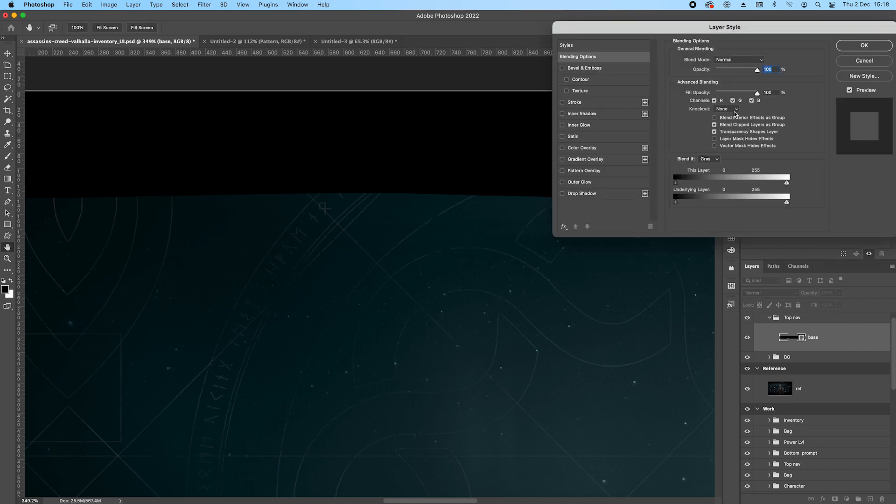
{"action": "left_click", "coordinate": [562, 102]}
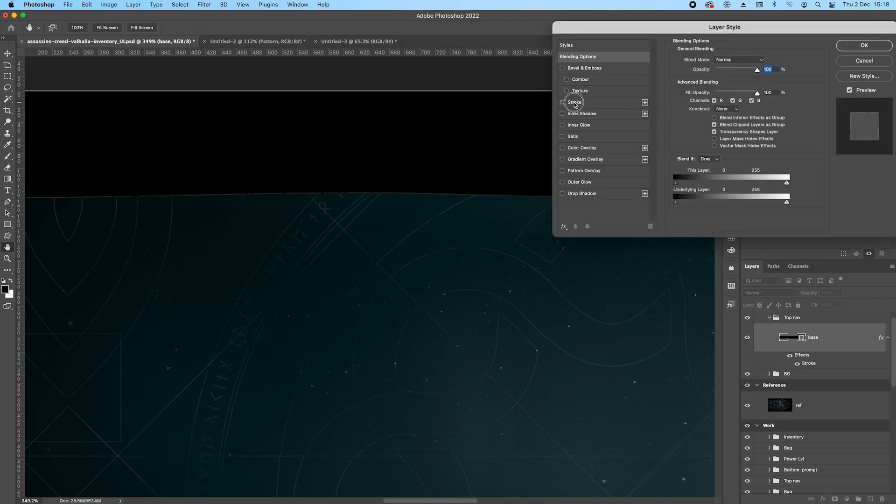
{"action": "left_click", "coordinate": [574, 103]}
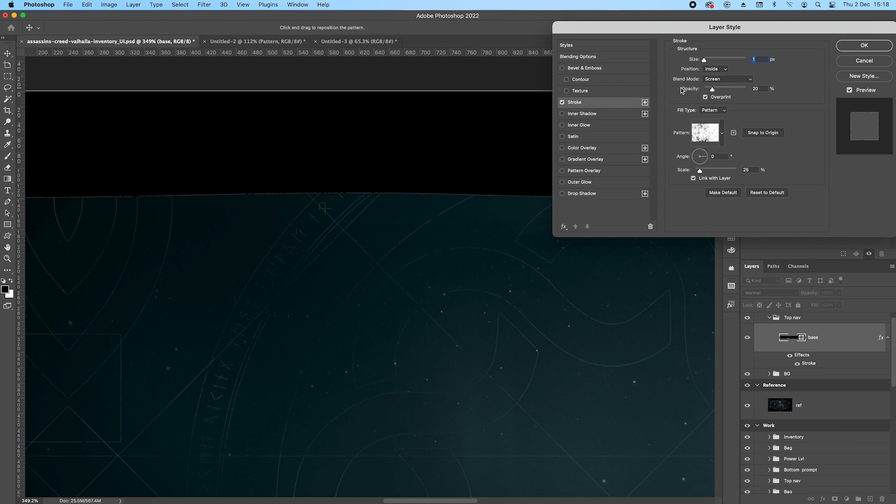
{"action": "left_click", "coordinate": [714, 70]}
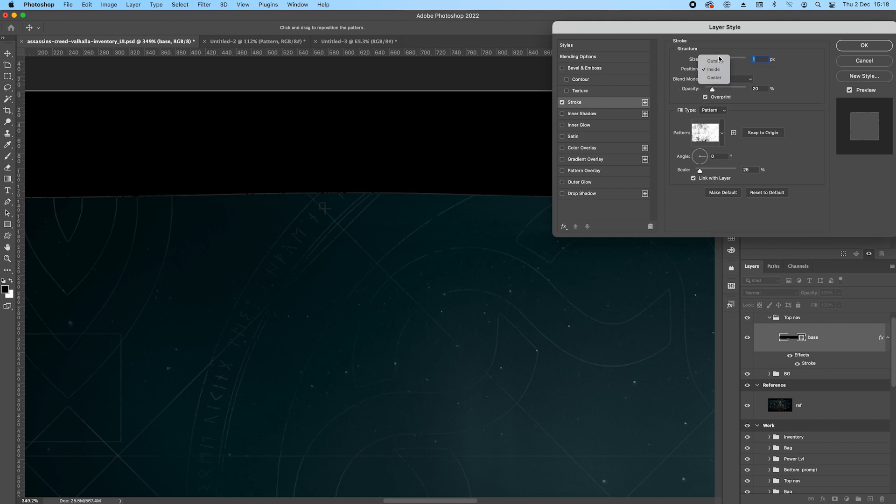
{"action": "left_click", "coordinate": [718, 61]}
{"action": "left_click_drag", "start_coordinate": [702, 61], "coordinate": [707, 61]}
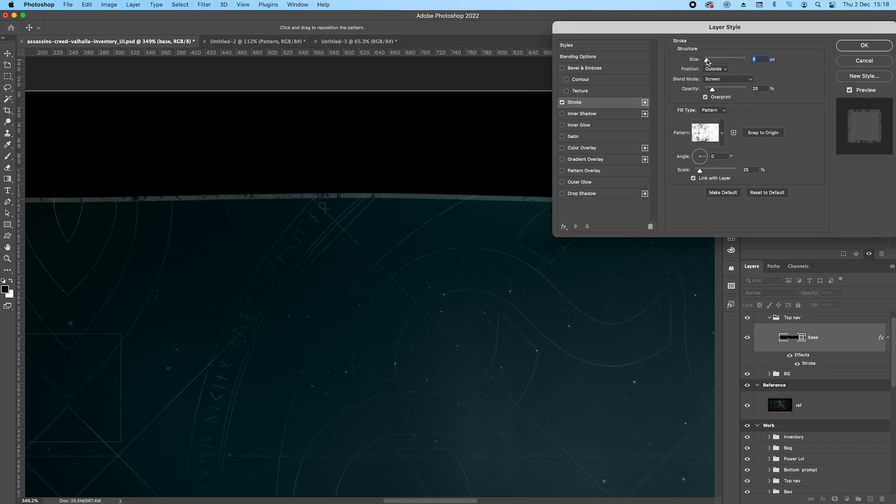
Switch the stroke to the dark grunge pattern from Gabor_patterns2, blended with Multiply at 100% opacity.
{"action": "left_click", "coordinate": [722, 136]}
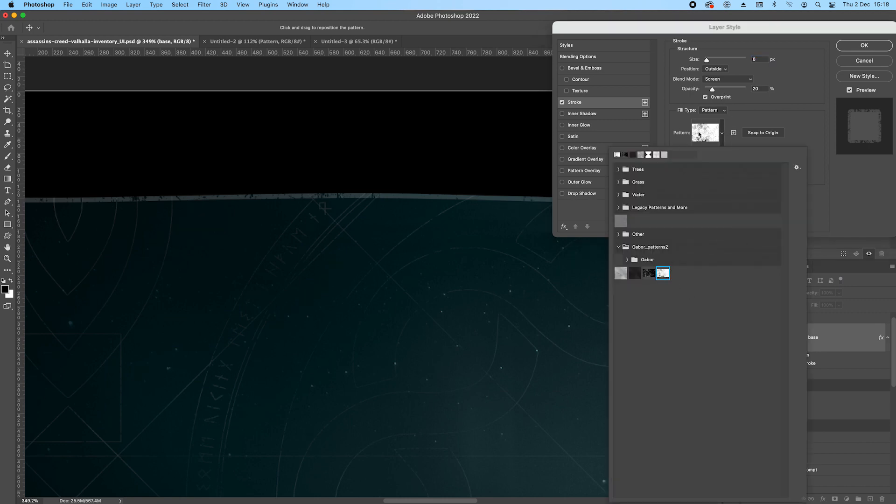
{"action": "left_click", "coordinate": [649, 274]}
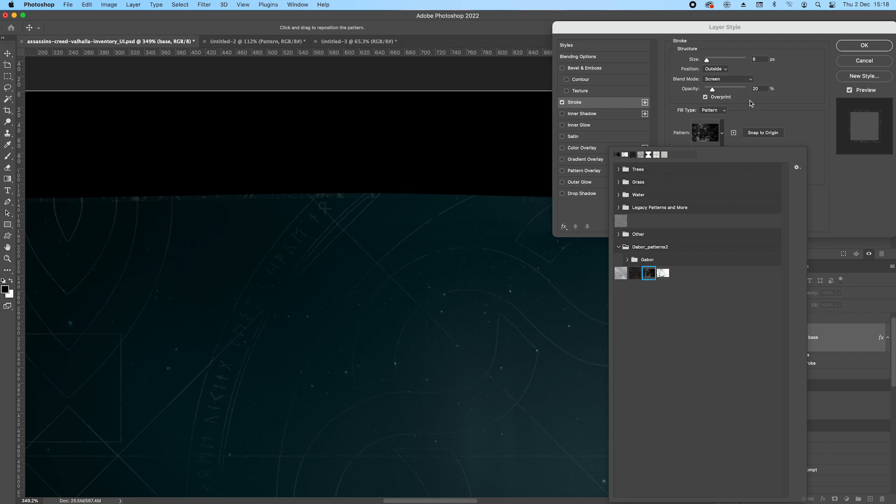
{"action": "left_click", "coordinate": [737, 80]}
{"action": "left_click", "coordinate": [719, 35]}
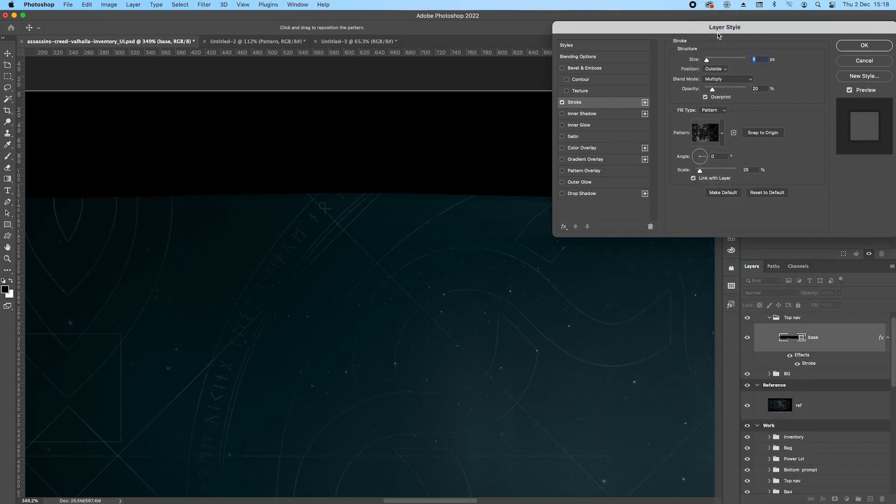
{"action": "left_click_drag", "start_coordinate": [724, 88], "coordinate": [796, 85]}
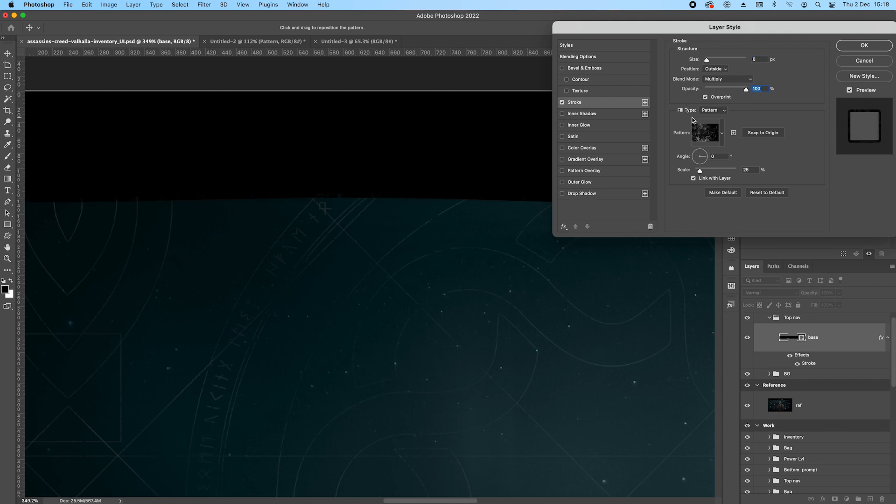
Change the stroke's pattern to the white speckled one from Gabor_patterns2.
{"action": "left_click_drag", "start_coordinate": [749, 33], "coordinate": [441, 235]}
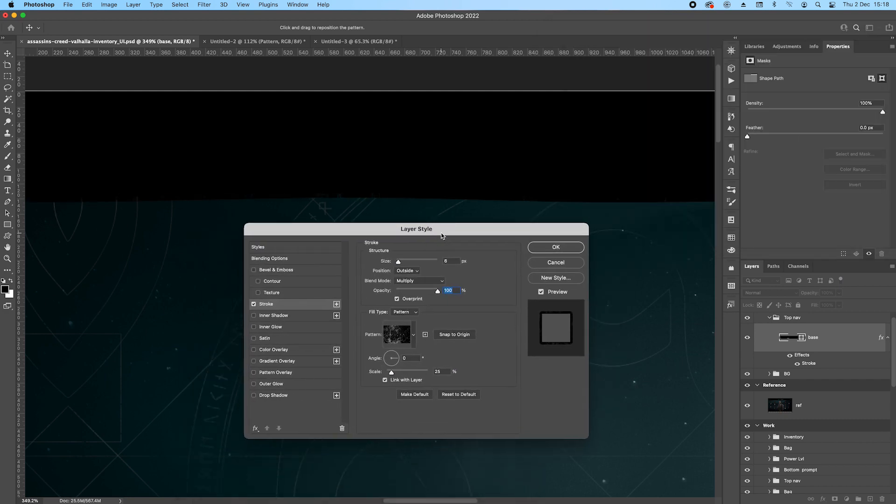
{"action": "left_click", "coordinate": [407, 341]}
{"action": "left_click", "coordinate": [353, 275]}
{"action": "left_click", "coordinate": [506, 256]}
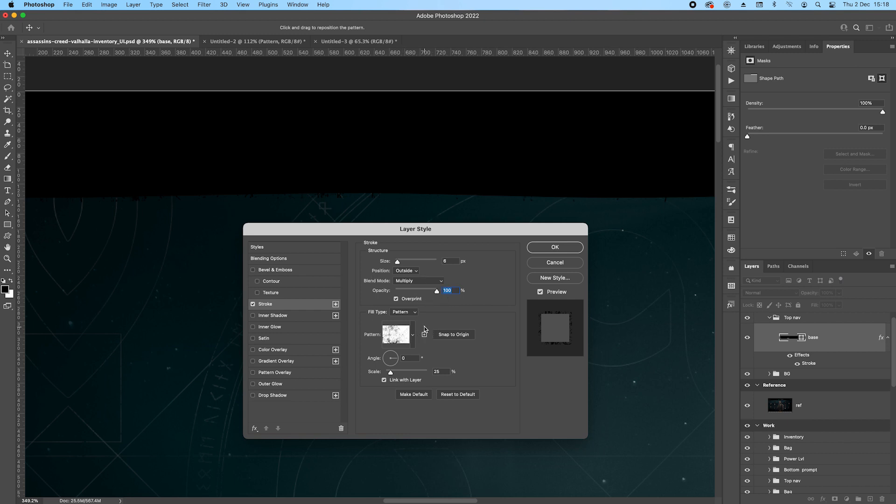
Try the stroke's pattern at 50% scale and return it to 25%.
{"action": "left_click_drag", "start_coordinate": [444, 372], "coordinate": [379, 376]}
{"action": "type", "text": "50"}
{"action": "left_click_drag", "start_coordinate": [454, 376], "coordinate": [396, 374]}
{"action": "type", "text": "25"}
Reduce the stroke's size to 3 px, keeping the bar's lower edge in view.
{"action": "left_click", "coordinate": [454, 262]}
{"action": "key", "text": "Down"}
{"action": "key", "text": "Down"}
{"action": "left_click_drag", "start_coordinate": [368, 232], "coordinate": [420, 266]}
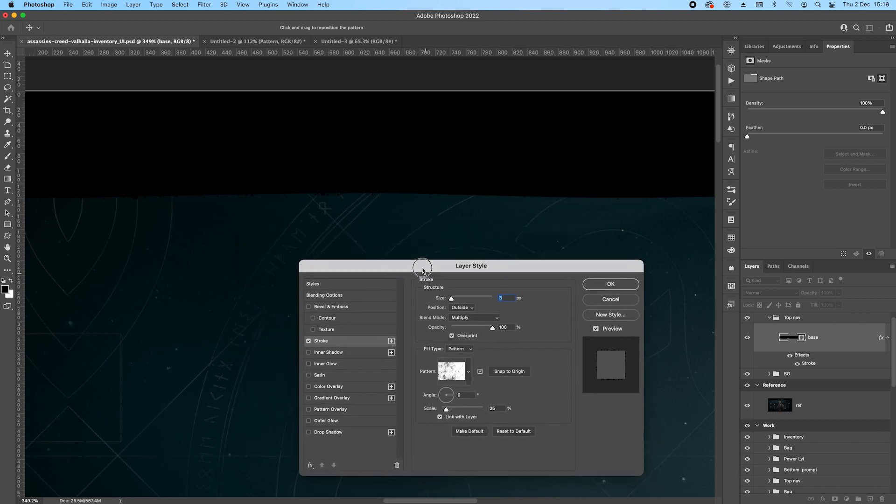
Add a second Stroke effect to base, shift its pattern slightly, set its size to 2 px and apply the style.
{"action": "left_click", "coordinate": [389, 339]}
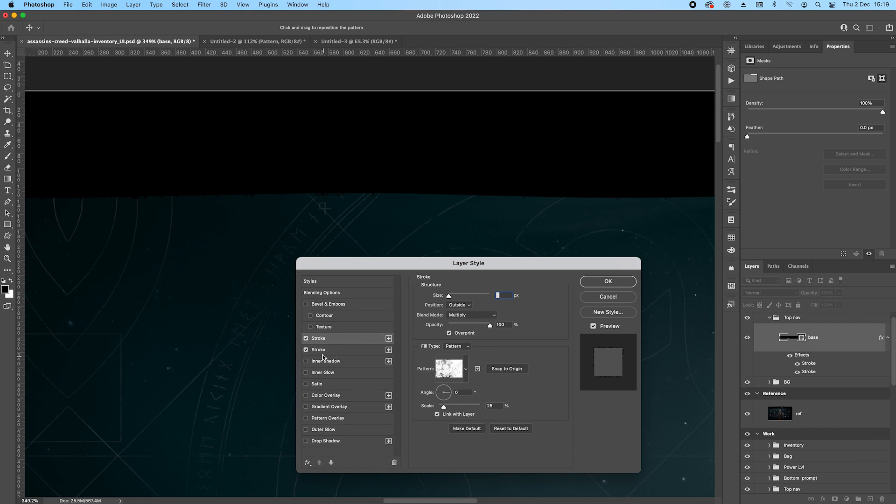
{"action": "left_click", "coordinate": [319, 350]}
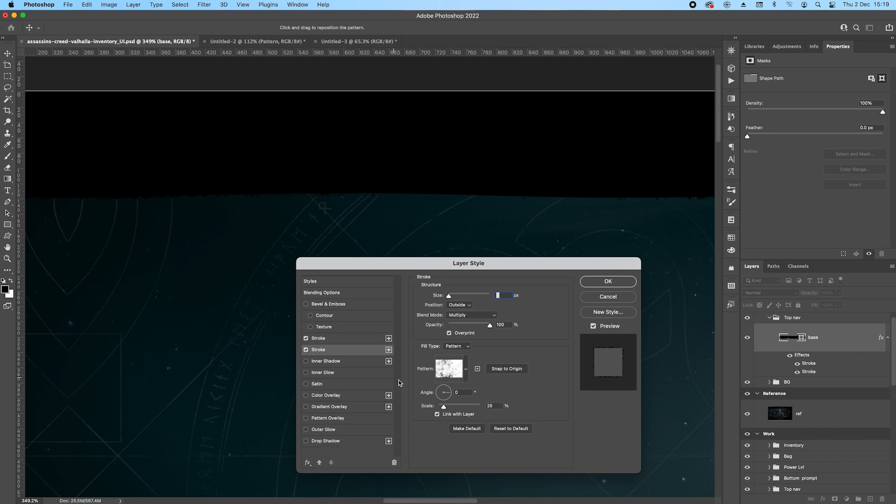
{"action": "mouse_move", "coordinate": [430, 194]}
{"action": "left_mouse_down"}
{"action": "mouse_move", "coordinate": [400, 209]}
{"action": "mouse_move", "coordinate": [476, 204]}
{"action": "mouse_move", "coordinate": [430, 207]}
{"action": "mouse_move", "coordinate": [446, 208]}
{"action": "left_mouse_up"}
{"action": "left_click", "coordinate": [502, 296]}
{"action": "type", "text": "3"}
{"action": "key", "text": "Return"}
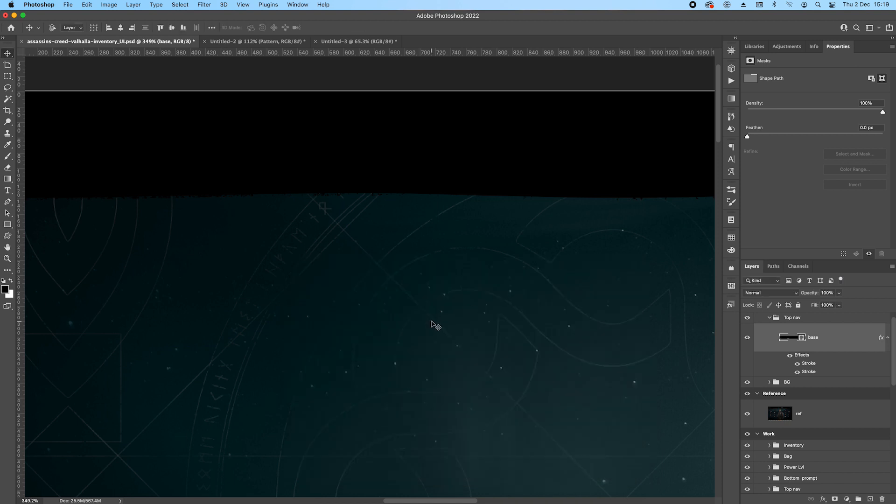
Add a third pattern stroke to the base layer with a size of 4 px and apply the style.
{"action": "double_click", "coordinate": [809, 371]}
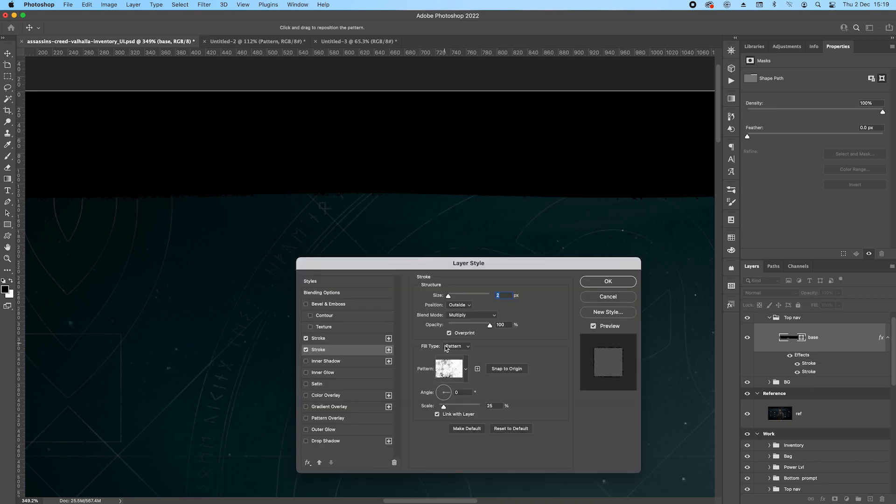
{"action": "left_click", "coordinate": [388, 349]}
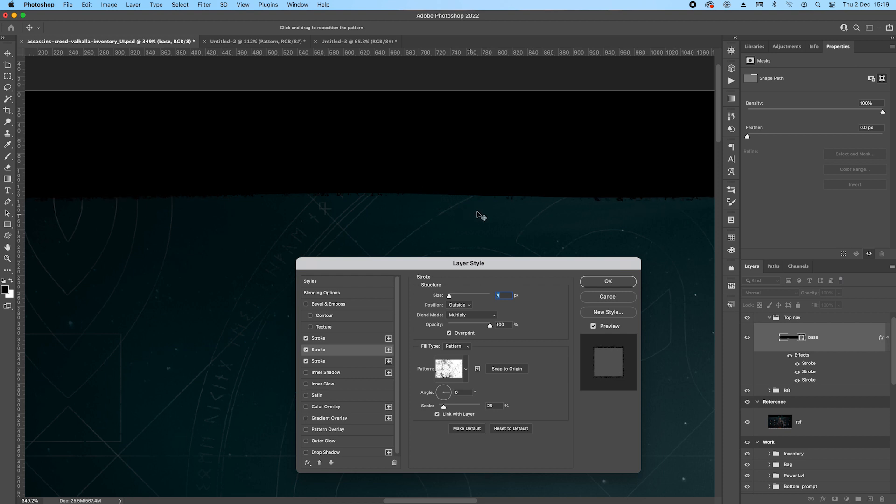
{"action": "scroll", "coordinate": [546, 208], "scroll_direction": "down", "scroll_amount": 3}
{"action": "scroll", "coordinate": [635, 217], "scroll_direction": "down", "scroll_amount": 3}
{"action": "left_click_drag", "start_coordinate": [671, 211], "coordinate": [415, 208]}
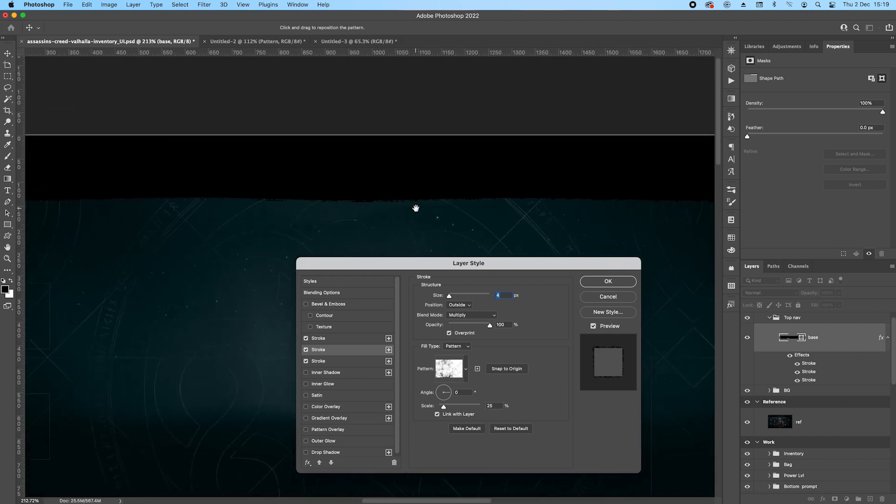
{"action": "left_click", "coordinate": [615, 282]}
Compare the ragged lower edge of the Work2 bar with the reference screen's top navigation bar.
{"action": "scroll", "coordinate": [830, 348], "scroll_direction": "down", "scroll_amount": 1}
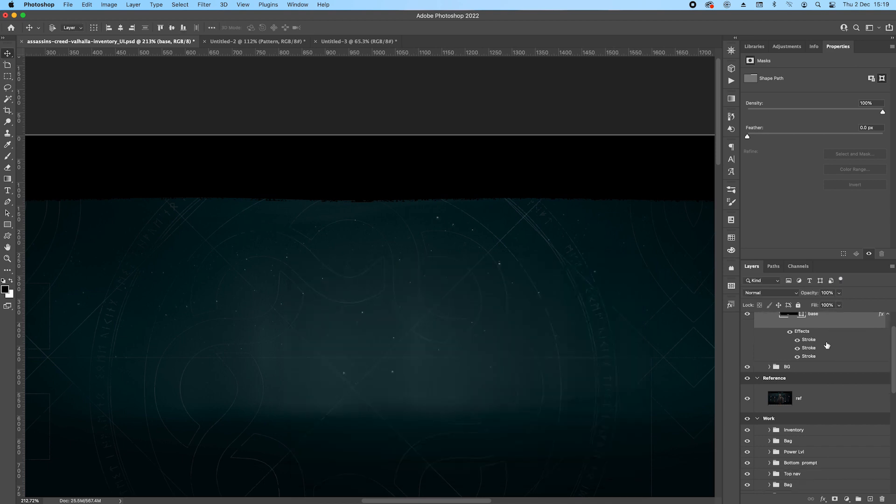
{"action": "scroll", "coordinate": [314, 286], "scroll_direction": "down", "scroll_amount": 4}
{"action": "left_click_drag", "start_coordinate": [316, 287], "coordinate": [51, 266]}
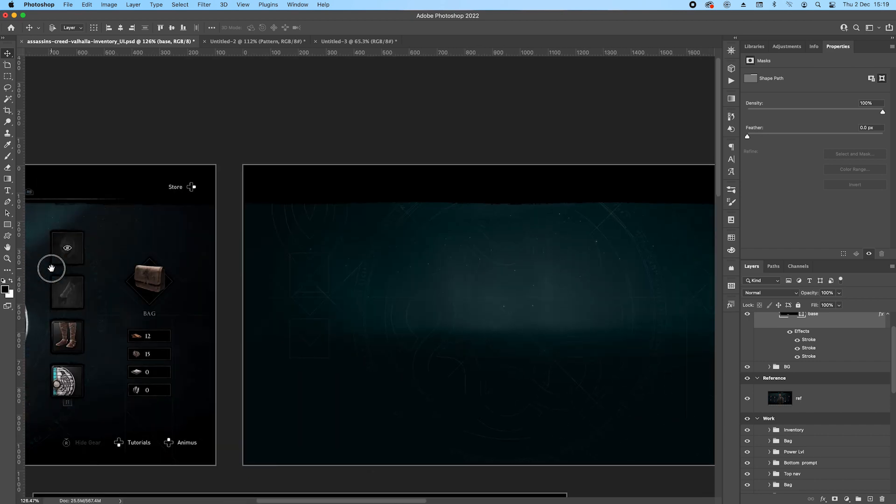
{"action": "left_click_drag", "start_coordinate": [343, 239], "coordinate": [554, 228]}
{"action": "left_click_drag", "start_coordinate": [317, 263], "coordinate": [343, 260]}
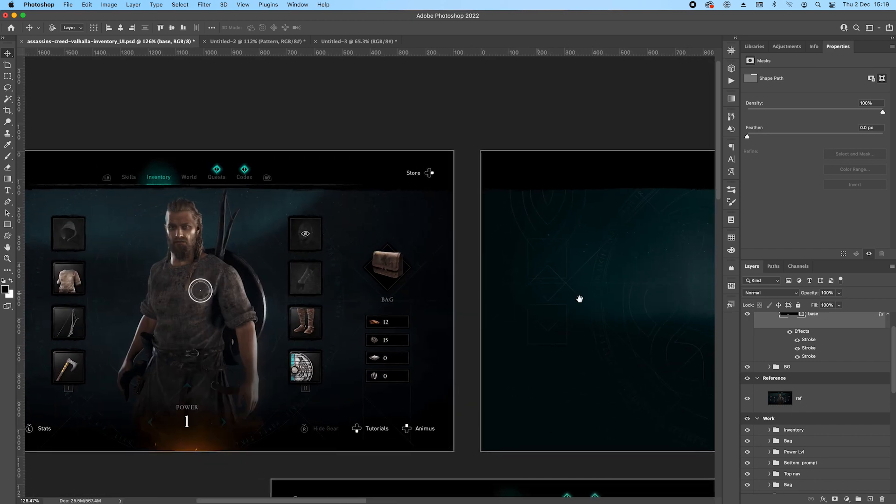
{"action": "scroll", "coordinate": [835, 337], "scroll_direction": "up", "scroll_amount": 2}
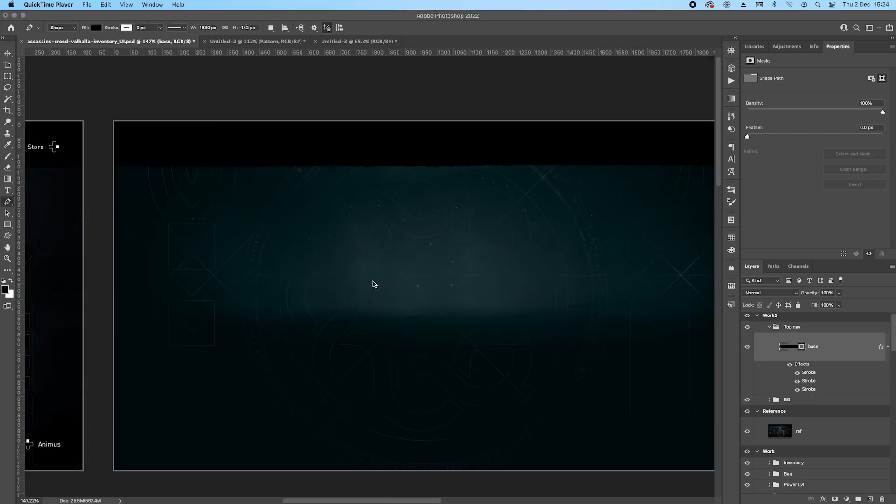
{"action": "left_click_drag", "start_coordinate": [322, 267], "coordinate": [593, 269]}
{"action": "left_click_drag", "start_coordinate": [283, 216], "coordinate": [555, 216]}
{"action": "left_click_drag", "start_coordinate": [212, 216], "coordinate": [548, 220]}
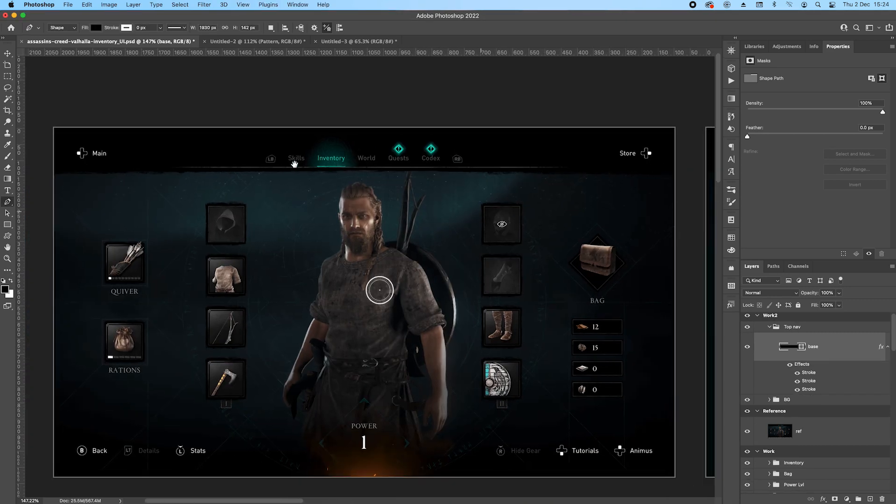
Draw a thin rectangle about 1258 × 2 px just below the reference's navigation bar and remove its fill.
{"action": "left_click", "coordinate": [7, 224]}
{"action": "scroll", "coordinate": [405, 182], "scroll_direction": "up", "scroll_amount": 2}
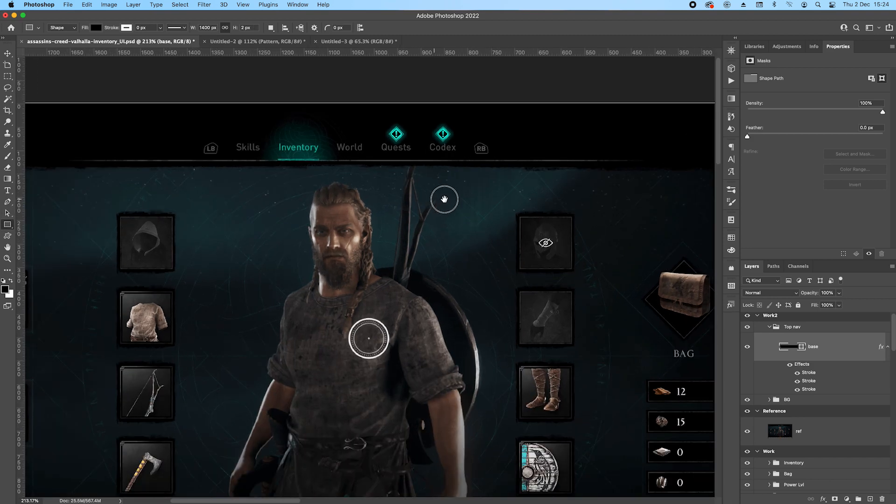
{"action": "scroll", "coordinate": [438, 198], "scroll_direction": "left", "scroll_amount": 1}
{"action": "left_click_drag", "start_coordinate": [82, 179], "coordinate": [666, 179]}
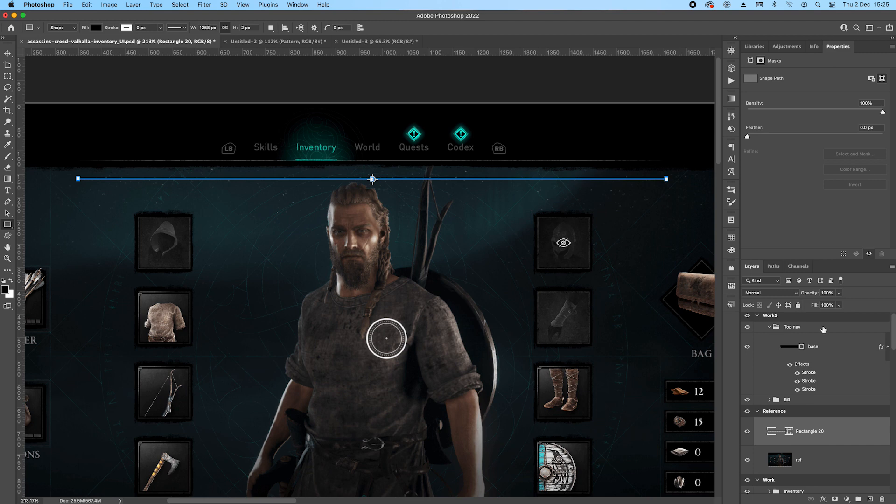
{"action": "left_click", "coordinate": [95, 28]}
{"action": "left_click", "coordinate": [45, 46]}
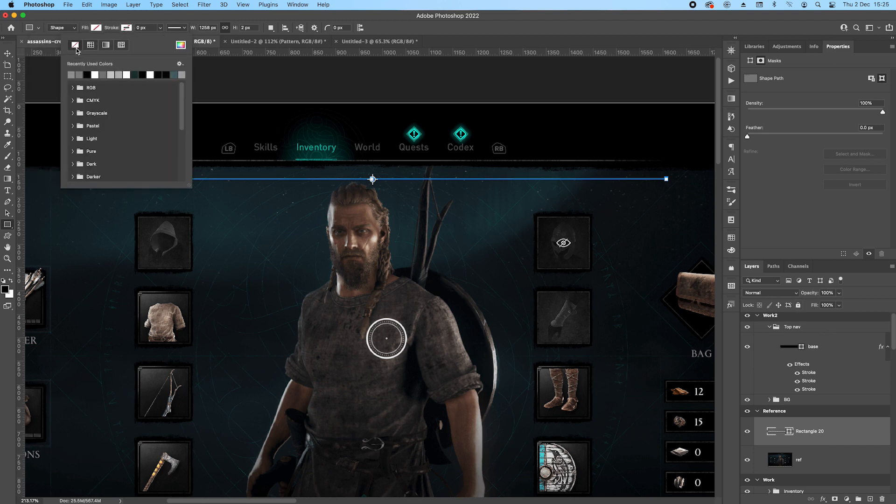
Restore the default effects list in the thin rectangle's layer style and enable its Stroke effect.
{"action": "double_click", "coordinate": [846, 438]}
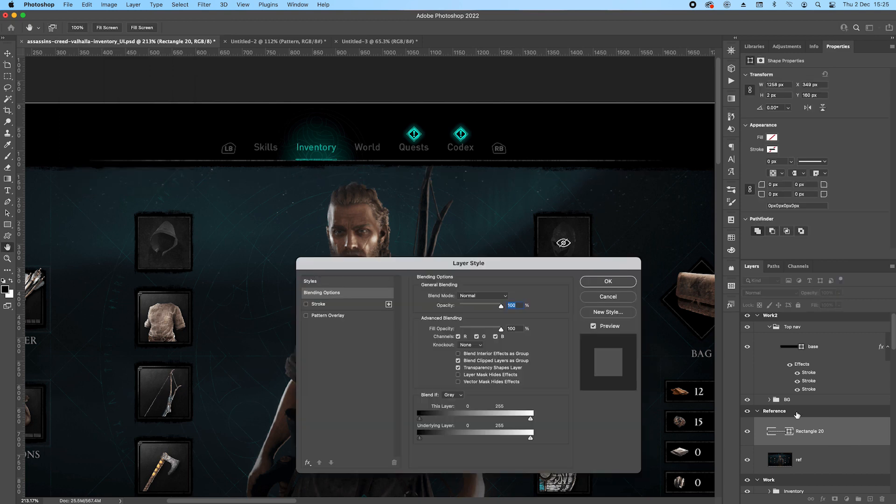
{"action": "left_click", "coordinate": [308, 463]}
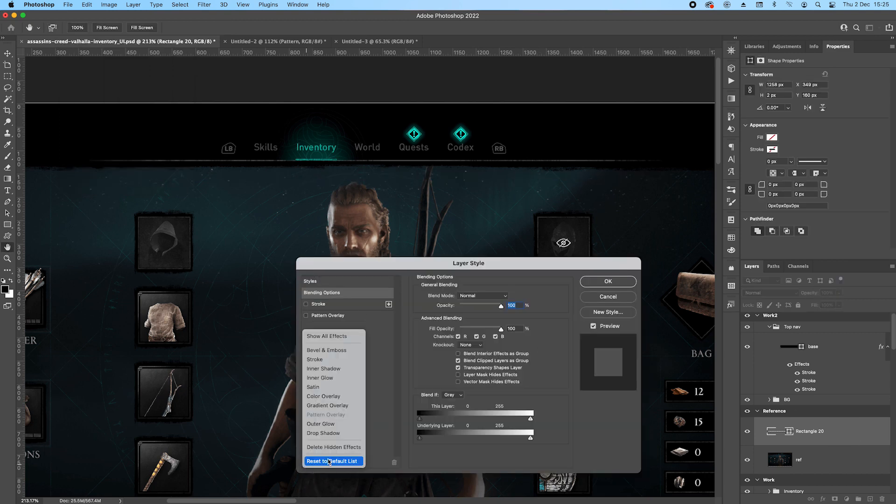
{"action": "left_click", "coordinate": [333, 462]}
{"action": "left_click", "coordinate": [316, 339]}
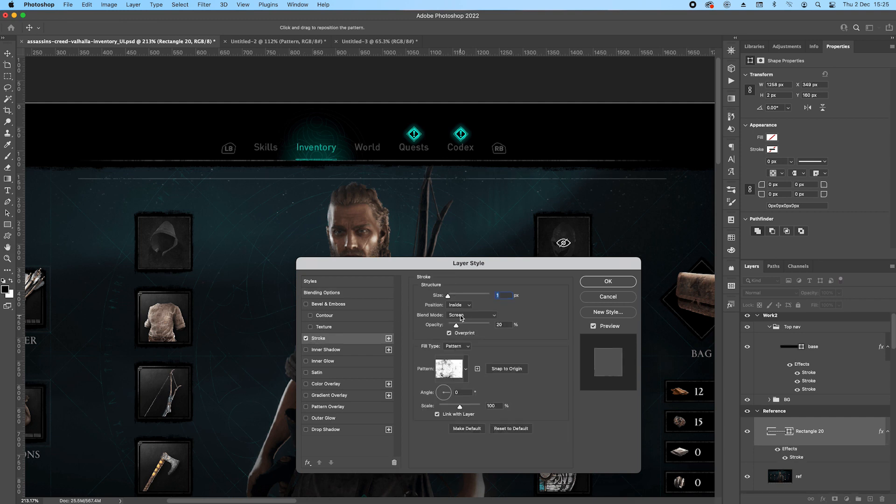
Give the line a 2 px inside pattern stroke in Screen mode using a Gabor_patterns2 pattern, adjust the pattern scale and apply the style.
{"action": "left_click", "coordinate": [504, 296]}
{"action": "left_click", "coordinate": [468, 315]}
{"action": "left_click", "coordinate": [528, 319]}
{"action": "left_click", "coordinate": [465, 367]}
{"action": "left_click", "coordinate": [407, 275]}
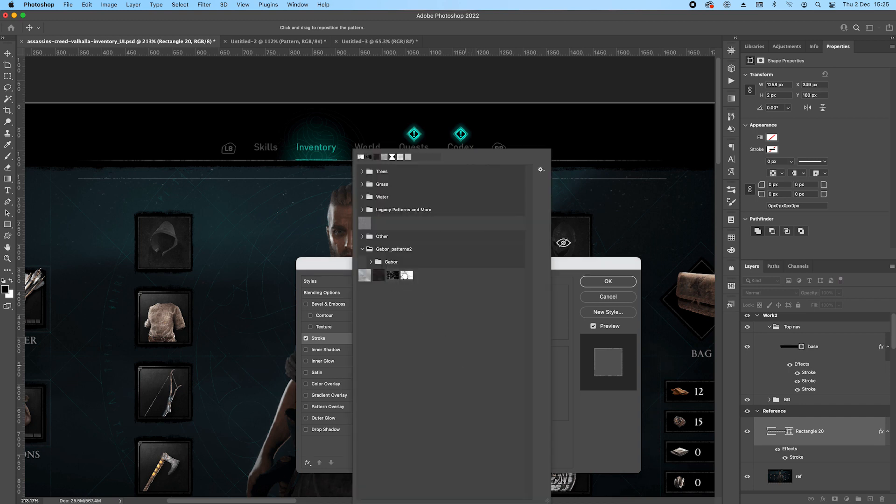
{"action": "left_click", "coordinate": [566, 313]}
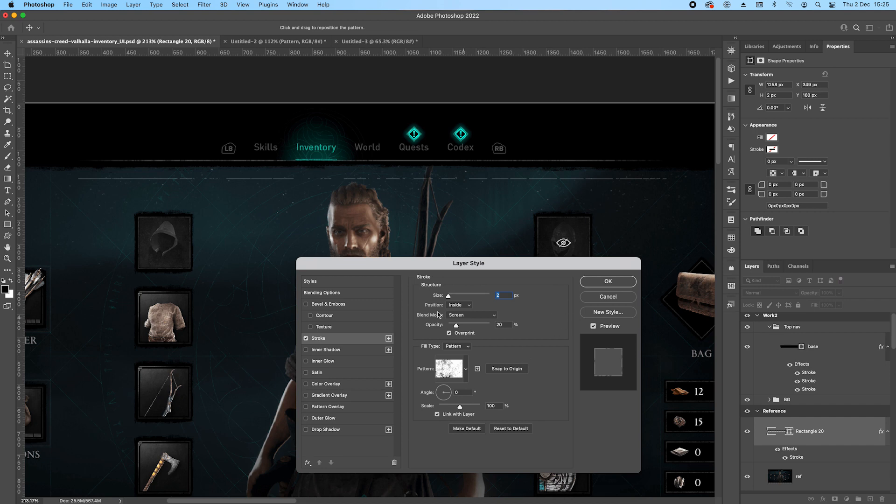
{"action": "left_click", "coordinate": [494, 406]}
{"action": "type", "text": "25"}
{"action": "left_click", "coordinate": [608, 282]}
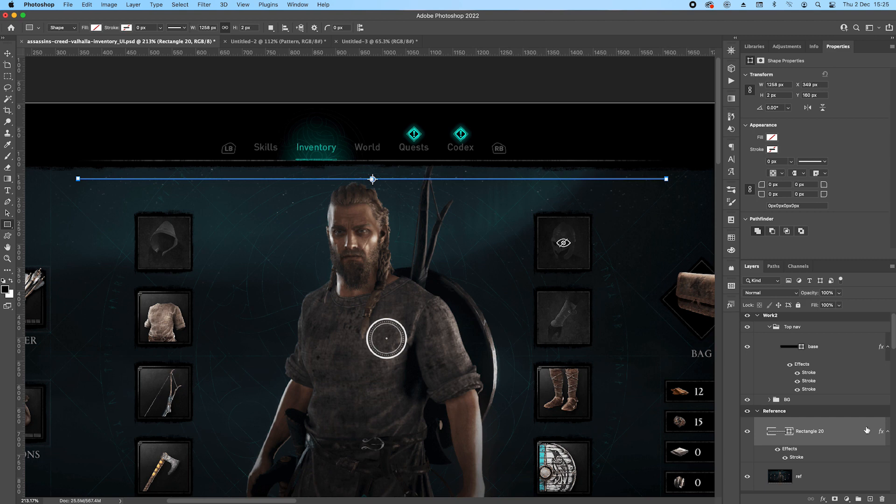
Add a layer mask to the thin line and fade out both its ends with black-to-transparent gradients.
{"action": "left_click", "coordinate": [835, 499]}
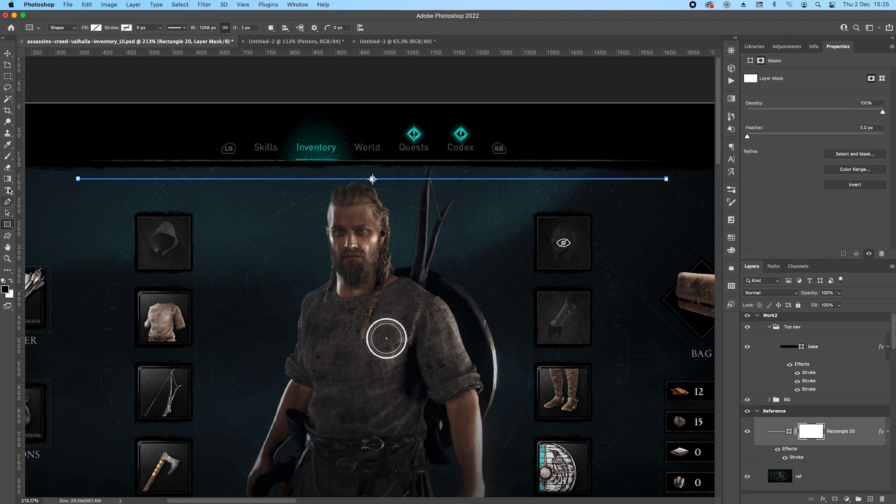
{"action": "left_click", "coordinate": [4, 281]}
{"action": "left_click", "coordinate": [8, 179]}
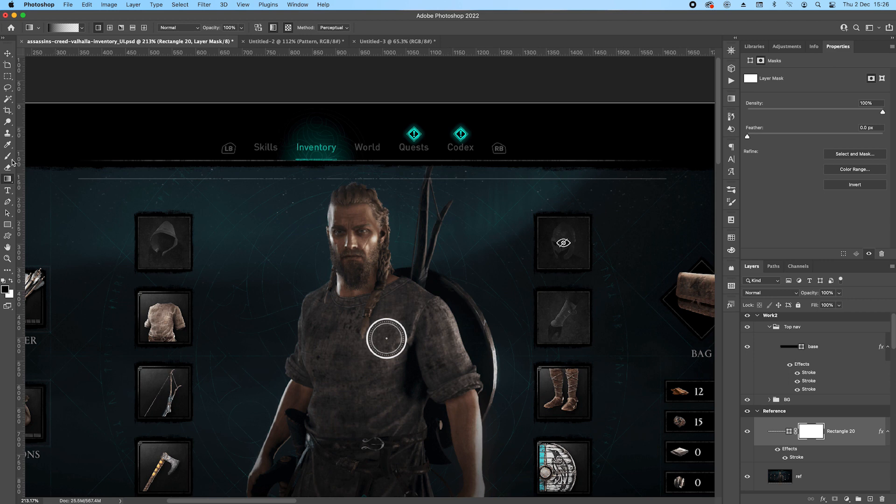
{"action": "left_click_drag", "start_coordinate": [673, 189], "coordinate": [498, 182]}
{"action": "left_click_drag", "start_coordinate": [80, 184], "coordinate": [238, 182]}
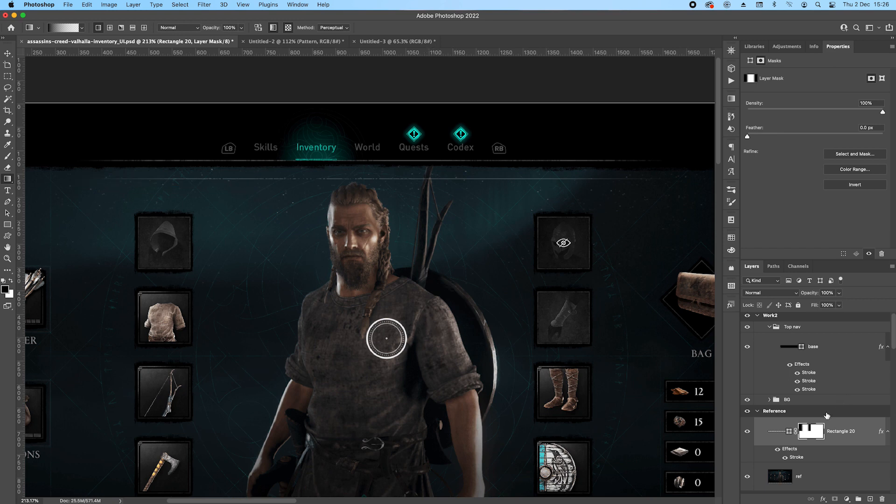
Nudge the masked line up onto the reference navigation bar's divider and compare the two up close.
{"action": "key", "text": "v"}
{"action": "key", "text": "Up"}
{"action": "key", "text": "Up"}
{"action": "key", "text": "Up"}
{"action": "key", "text": "Up"}
{"action": "key", "text": "Up"}
{"action": "key", "text": "Up"}
{"action": "key", "text": "Up"}
{"action": "key", "text": "Up"}
{"action": "key", "text": "Up"}
{"action": "key", "text": "Up"}
{"action": "key", "text": "Up"}
{"action": "key", "text": "Up"}
{"action": "key", "text": "Up"}
{"action": "key", "text": "Up"}
{"action": "key", "text": "Up"}
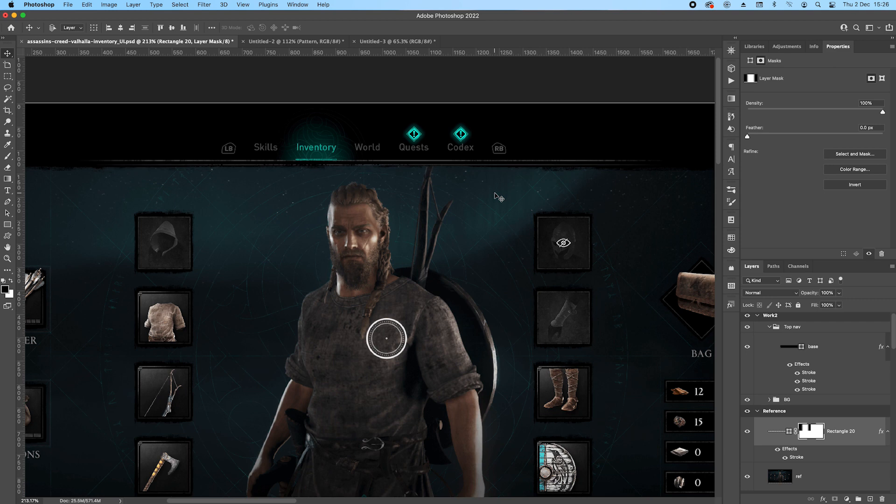
{"action": "key", "text": "Up"}
{"action": "key", "text": "Up"}
{"action": "key", "text": "Up"}
{"action": "key", "text": "Up"}
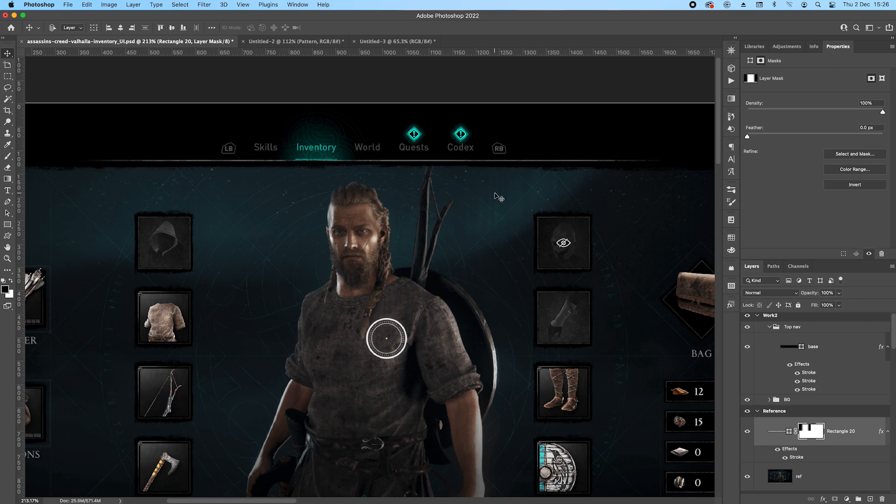
{"action": "scroll", "coordinate": [234, 157], "scroll_direction": "up", "scroll_amount": 1}
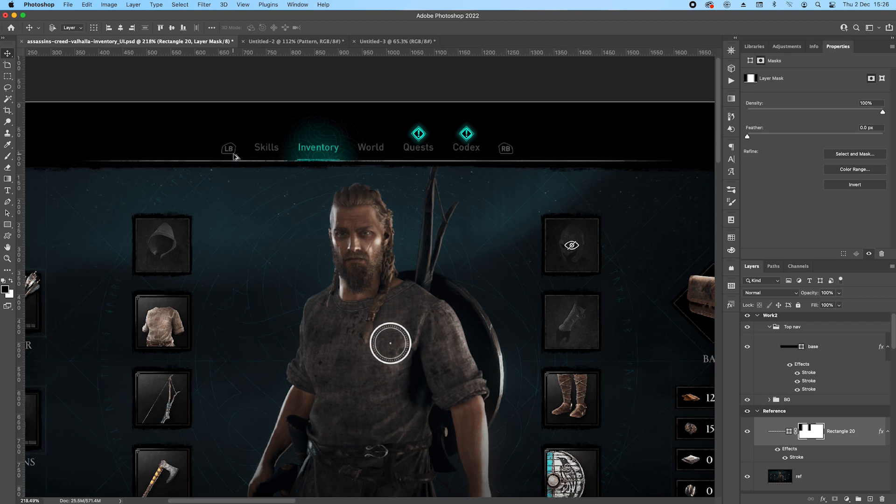
{"action": "scroll", "coordinate": [234, 155], "scroll_direction": "up", "scroll_amount": 4}
{"action": "left_click_drag", "start_coordinate": [491, 184], "coordinate": [458, 253]}
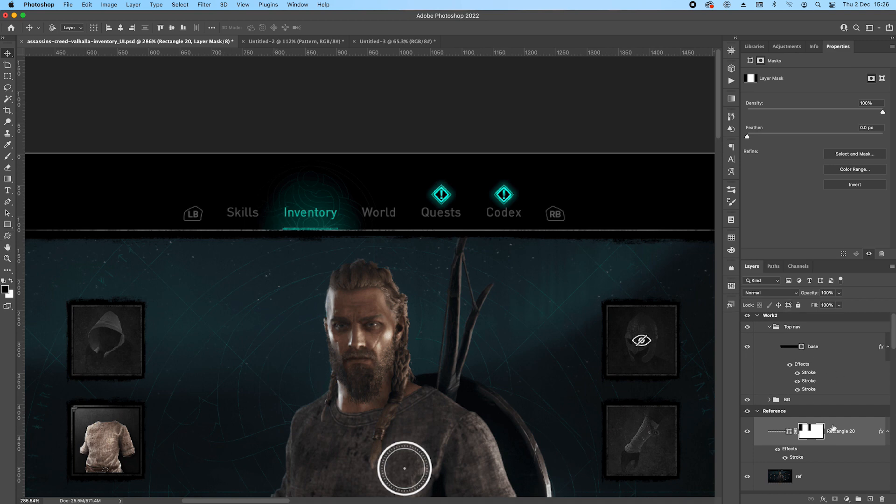
Run Match Font on the reference "Skills" label and activate the URW DIN XLight font from Adobe Fonts.
{"action": "left_click", "coordinate": [7, 76]}
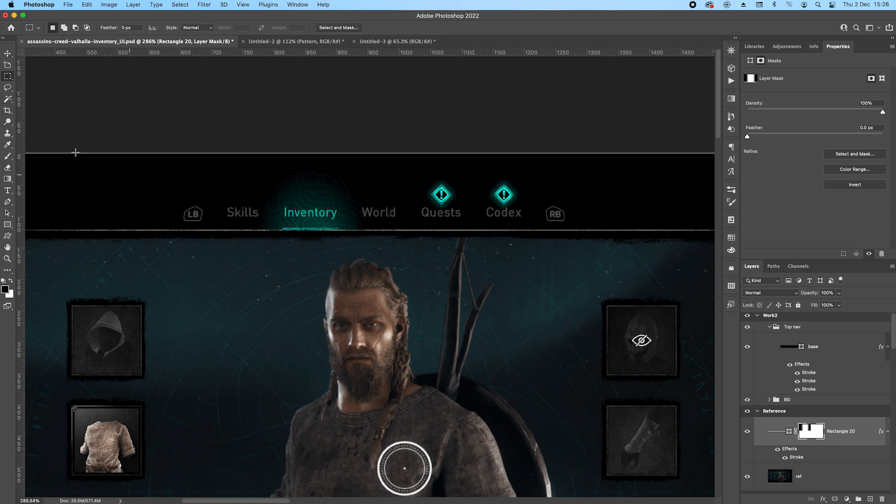
{"action": "left_click_drag", "start_coordinate": [223, 204], "coordinate": [260, 221]}
{"action": "left_click", "coordinate": [158, 5]}
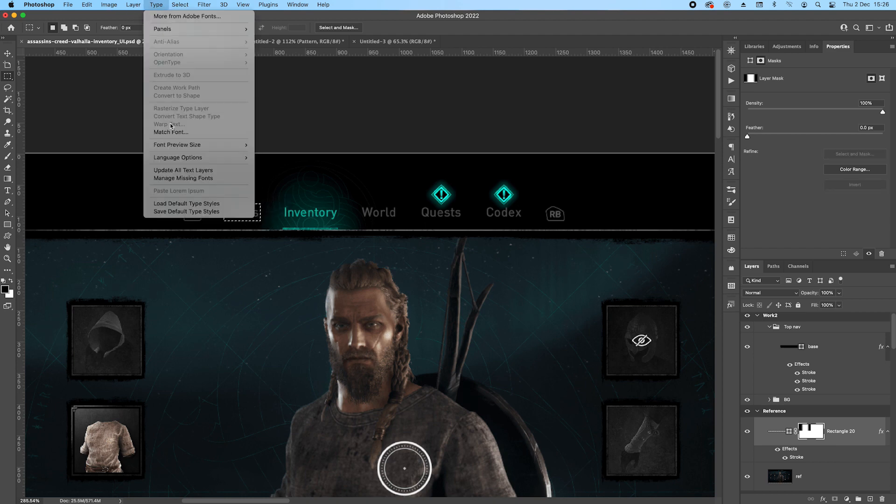
{"action": "left_click", "coordinate": [176, 134]}
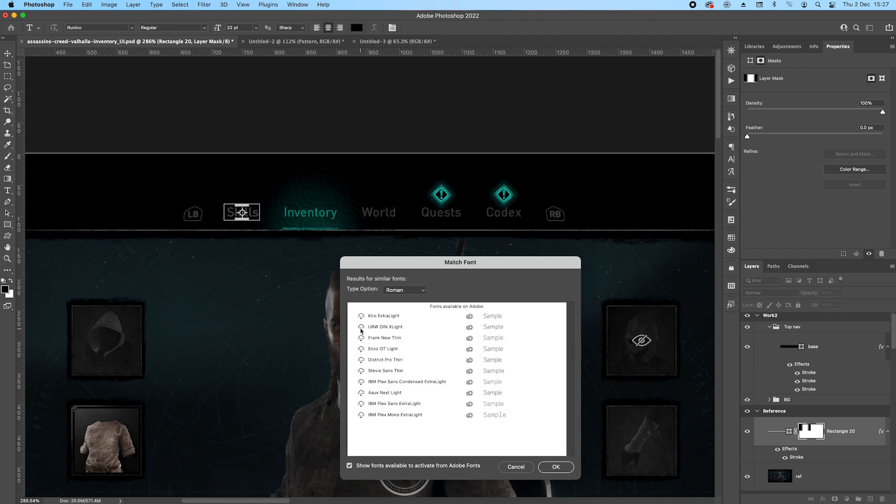
{"action": "left_click", "coordinate": [360, 327]}
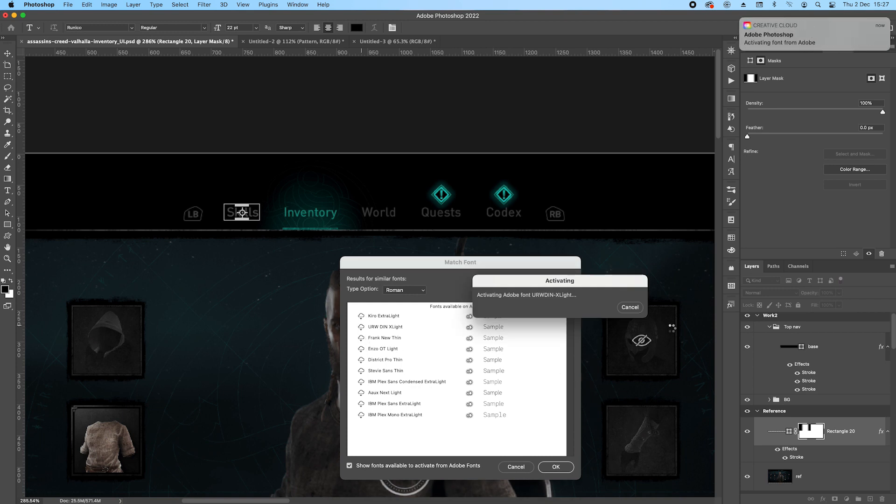
{"action": "left_click", "coordinate": [553, 467]}
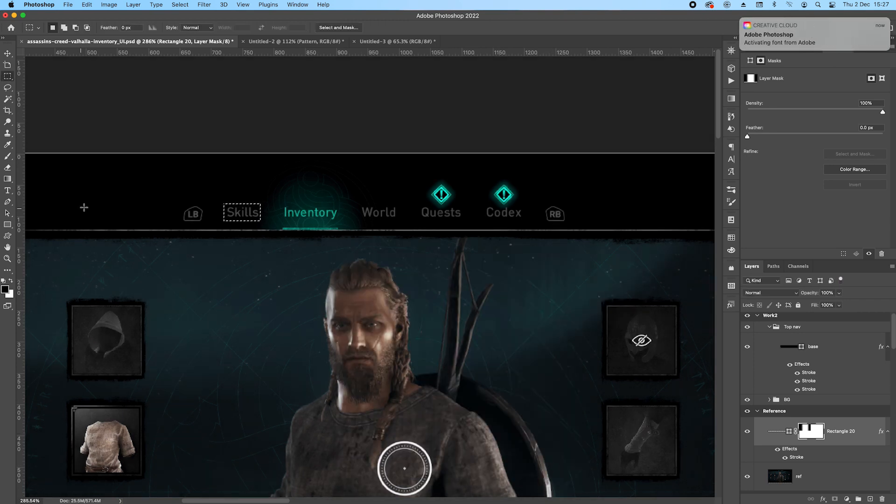
Deselect and add a centred text layer reading "Skill" in URW DIN XLight just above the reference Skills label.
{"action": "key", "text": "m"}
{"action": "left_click", "coordinate": [8, 190]}
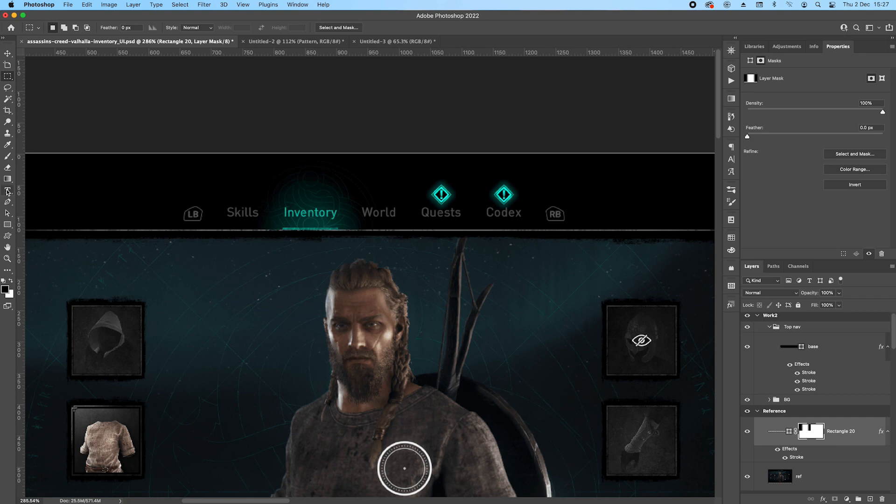
{"action": "left_click", "coordinate": [229, 177]}
{"action": "key", "text": "BackSpace"}
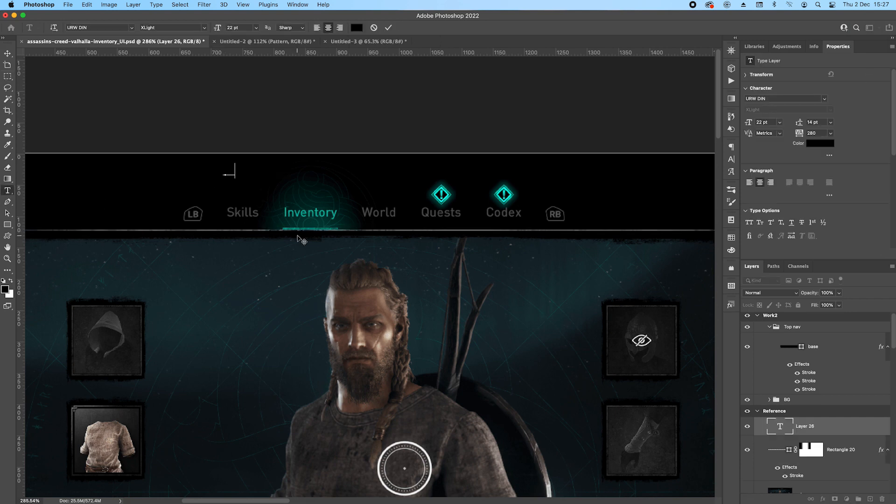
{"action": "type", "text": "Skill"}
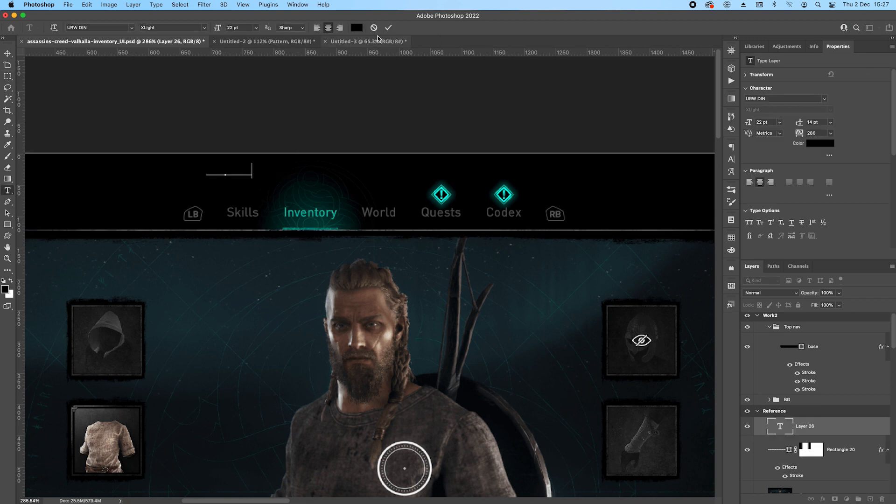
{"action": "left_click", "coordinate": [388, 28]}
Recolour the new text to grey 676665, sampled from the reference navigation labels.
{"action": "double_click", "coordinate": [779, 426]}
{"action": "left_click", "coordinate": [820, 143]}
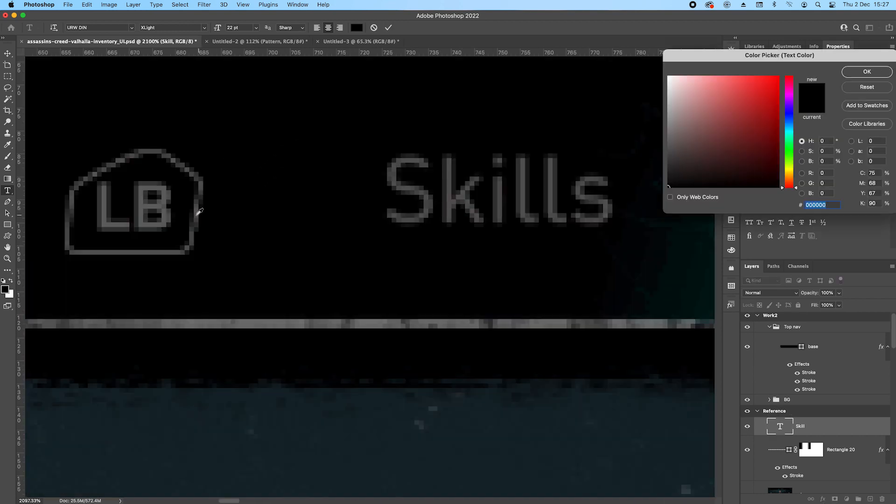
{"action": "scroll", "coordinate": [212, 212], "scroll_direction": "up", "scroll_amount": 10}
{"action": "left_click", "coordinate": [166, 205]}
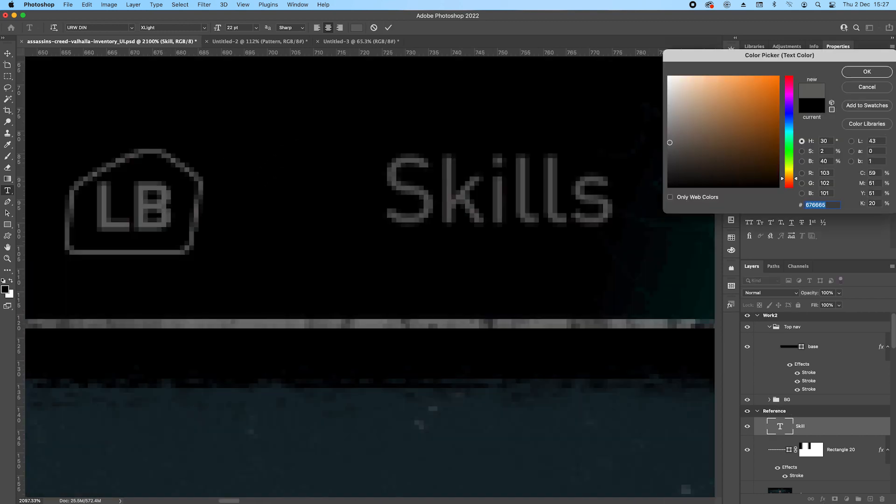
{"action": "left_click", "coordinate": [866, 71]}
{"action": "scroll", "coordinate": [467, 192], "scroll_direction": "down", "scroll_amount": 6}
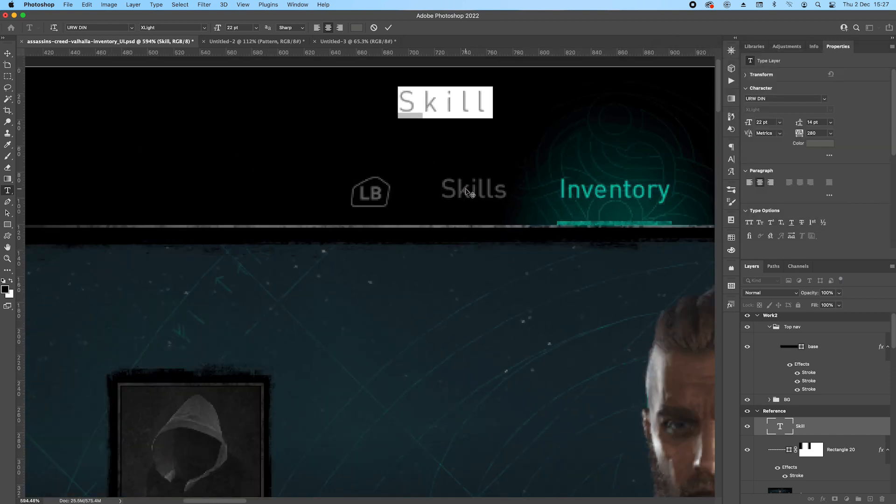
Set the new text's tracking to 0 and complete its wording to "Skills".
{"action": "left_click", "coordinate": [830, 133]}
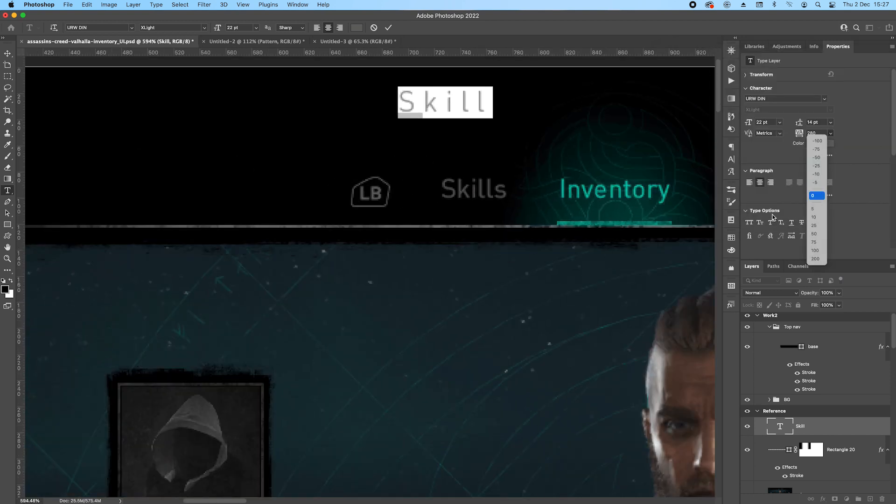
{"action": "left_click", "coordinate": [815, 198]}
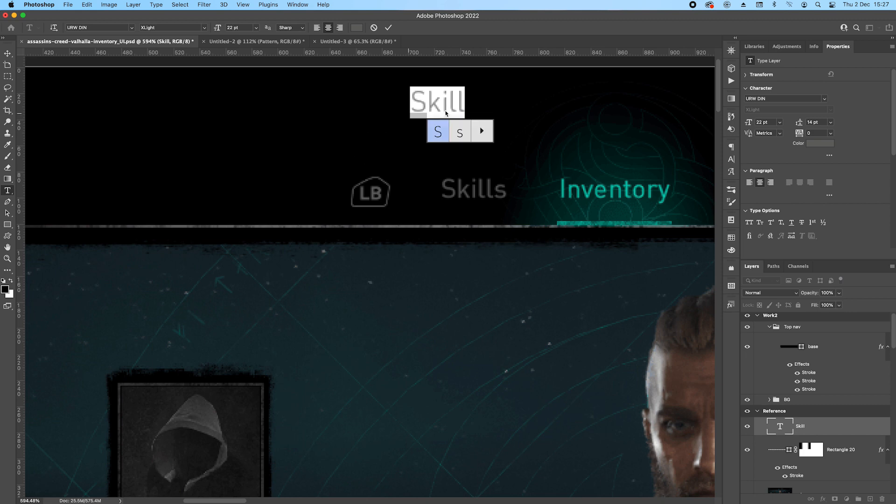
{"action": "left_click", "coordinate": [465, 100]}
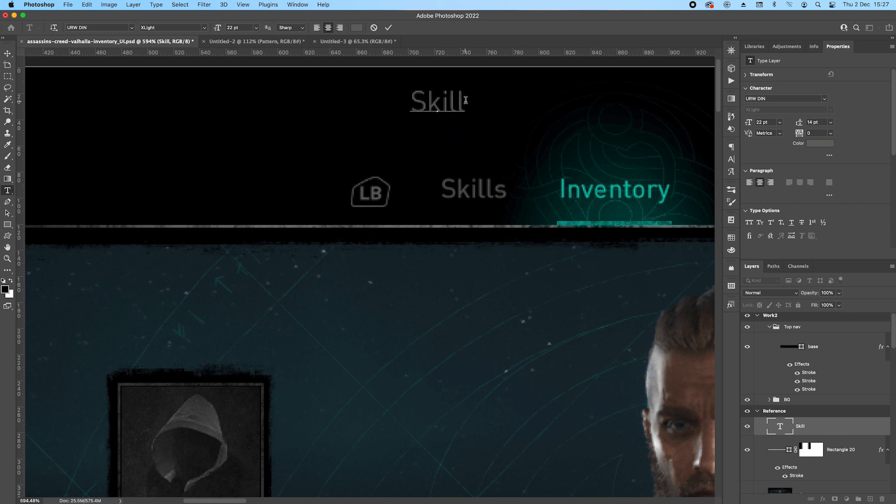
{"action": "type", "text": "s"}
{"action": "left_click", "coordinate": [458, 123]}
Reduce the Skills text's font size to 18 pt.
{"action": "left_click", "coordinate": [769, 122]}
{"action": "key", "text": "Down"}
{"action": "key", "text": "Down"}
{"action": "key", "text": "Down"}
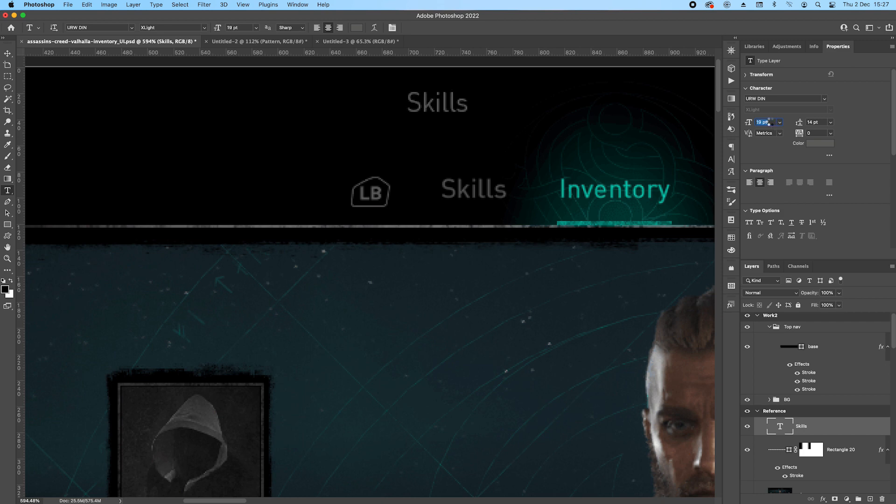
{"action": "key", "text": "Down"}
{"action": "key", "text": "Down"}
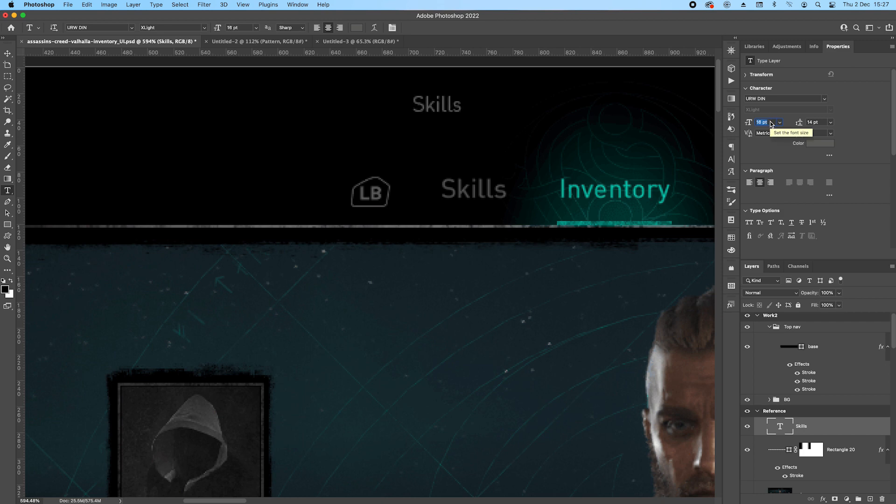
{"action": "key", "text": "Up"}
{"action": "key", "text": "Up"}
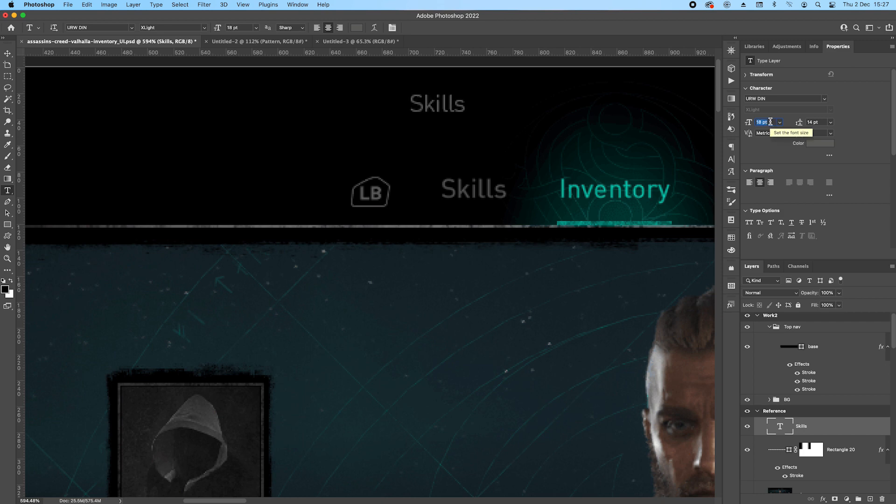
Move the Skills text onto its reference label, set its size to 21 pt and nudge it into alignment.
{"action": "key", "text": "v"}
{"action": "left_click_drag", "start_coordinate": [440, 110], "coordinate": [481, 188]}
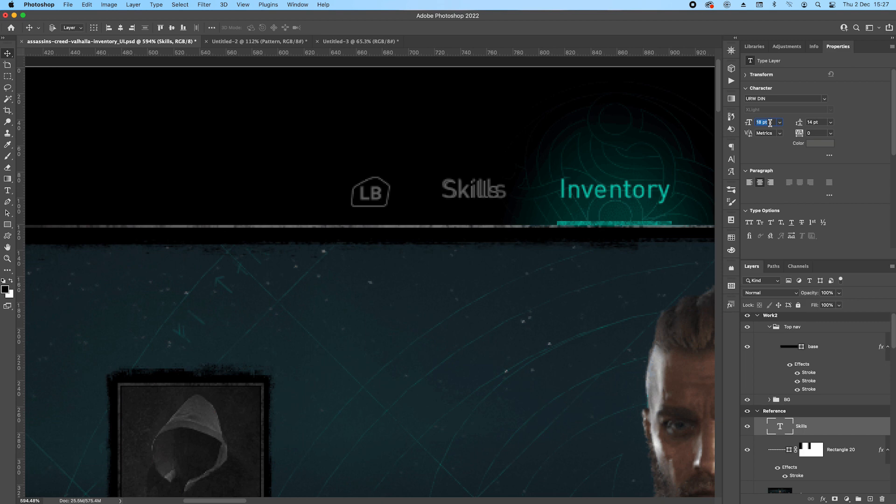
{"action": "key", "text": "Up"}
{"action": "key", "text": "Up"}
{"action": "key", "text": "Return"}
{"action": "key", "text": "Right"}
{"action": "key", "text": "Right"}
{"action": "key", "text": "Left"}
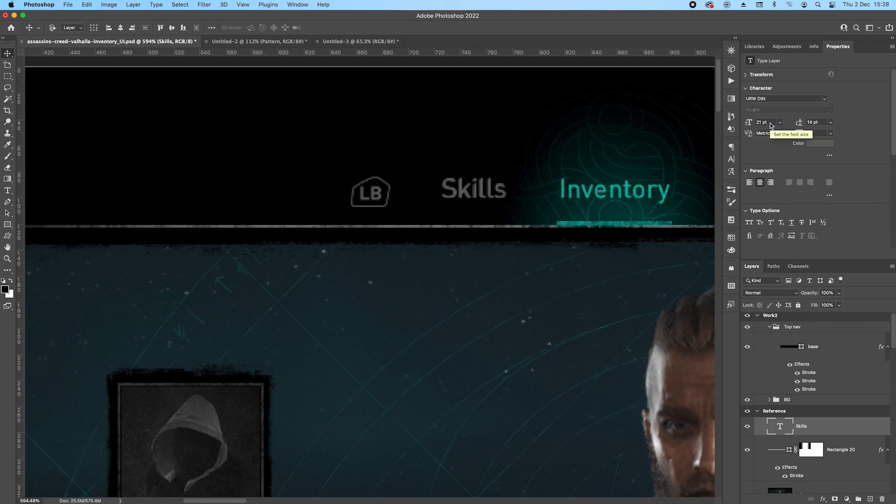
Duplicate the Skills text onto the reference Inventory label and change the copy's wording to "Inventory".
{"action": "left_click_drag", "start_coordinate": [579, 195], "coordinate": [369, 195]}
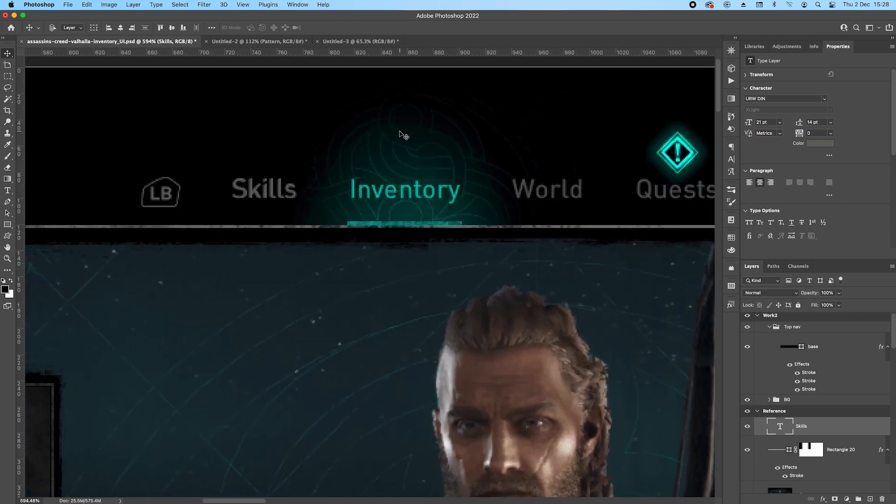
{"action": "left_click_drag", "start_coordinate": [288, 193], "coordinate": [420, 195]}
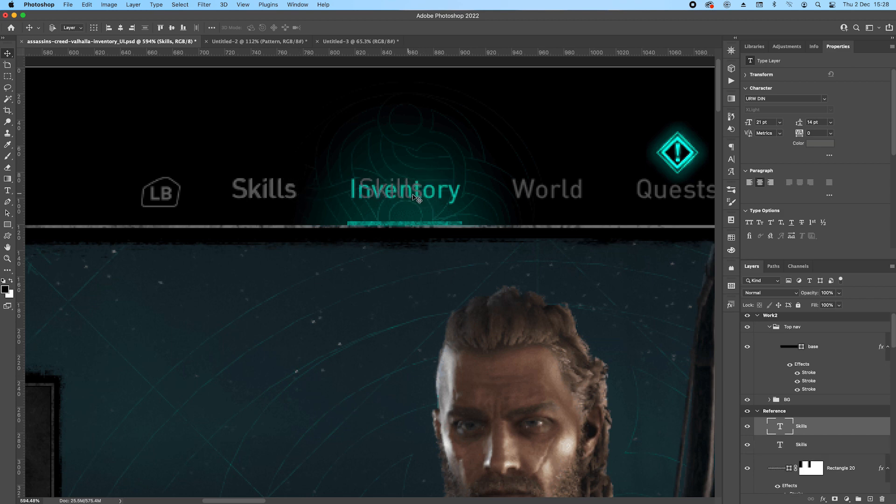
{"action": "double_click", "coordinate": [422, 198]}
{"action": "key", "text": "BackSpace"}
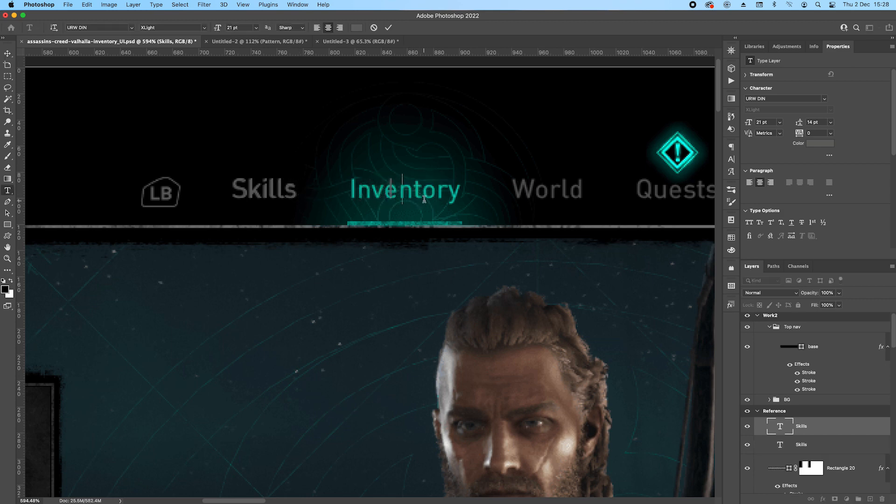
{"action": "type", "text": "Inventory"}
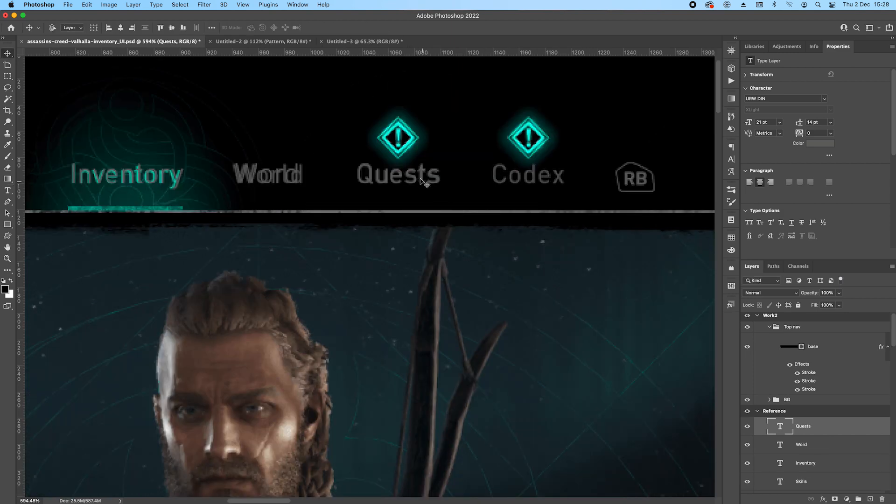
Duplicate the label for the remaining tabs as "Word", "Quests" and "Codex", and line the copies up with their reference labels.
{"action": "left_click_drag", "start_coordinate": [421, 179], "coordinate": [549, 180]}
{"action": "double_click", "coordinate": [549, 176]}
{"action": "type", "text": "Codex"}
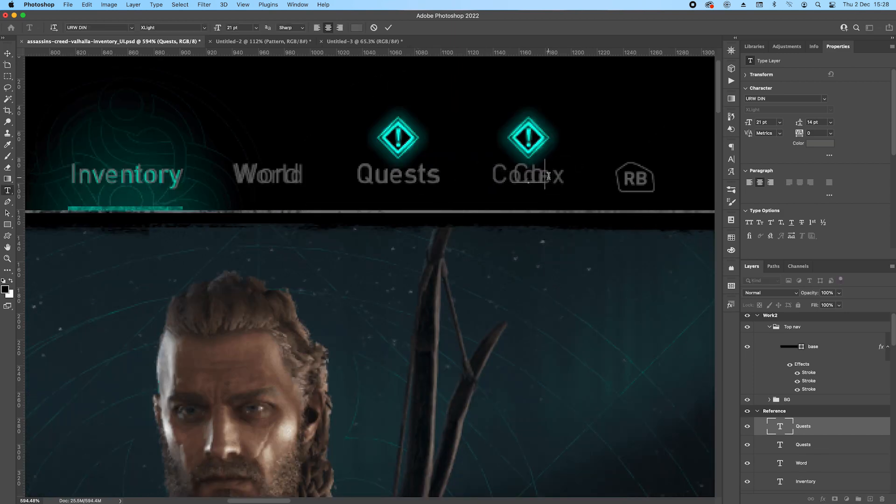
{"action": "key", "text": "super+Return"}
{"action": "key", "text": "v"}
{"action": "key", "text": "Left"}
{"action": "key", "text": "Right"}
Select all five tab text layers from Codex to Skills and distribute them evenly horizontally.
{"action": "scroll", "coordinate": [828, 423], "scroll_direction": "down", "scroll_amount": 5}
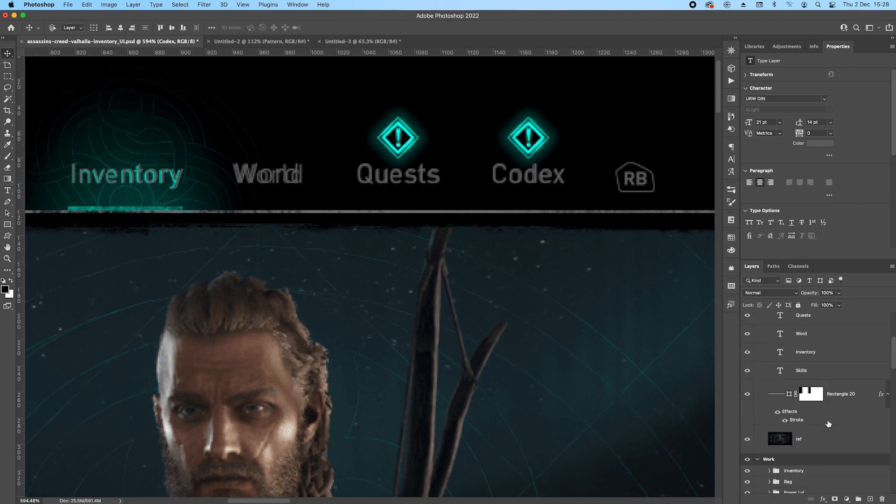
{"action": "left_click", "coordinate": [833, 374], "text": "shift"}
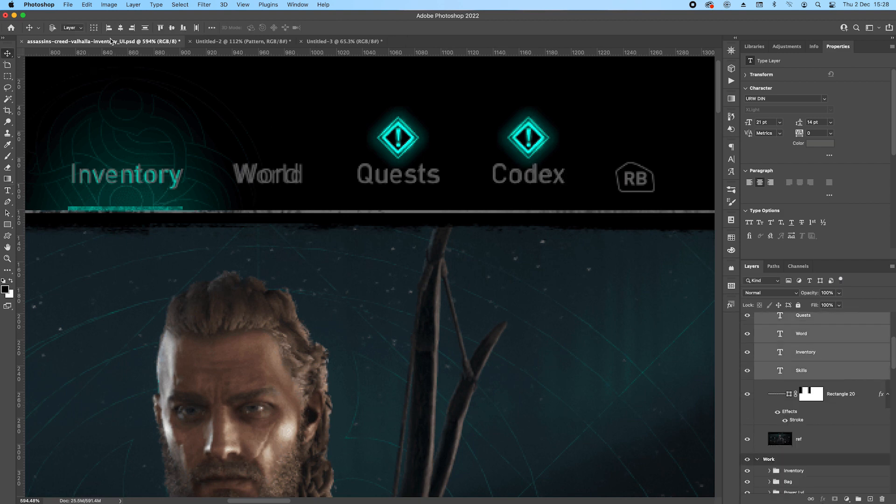
{"action": "left_click", "coordinate": [196, 28]}
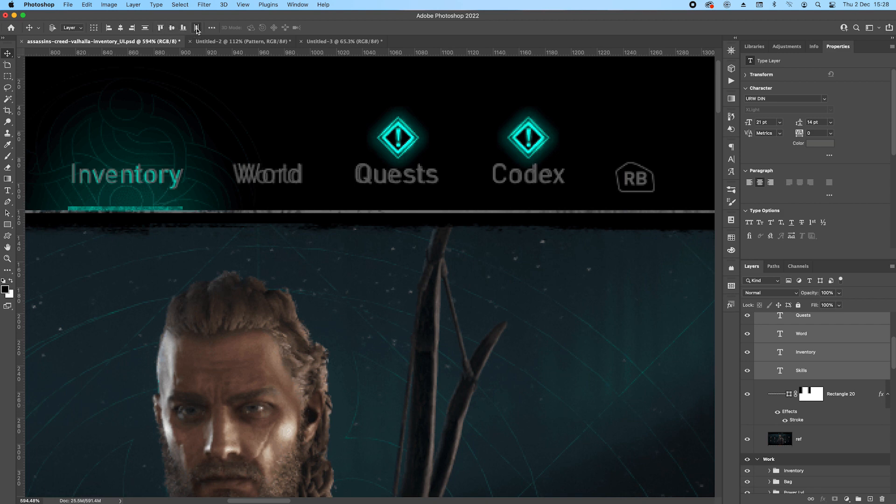
Recolour the Inventory text to bright cyan 04fff8, sampled from the diamond icon above Quests.
{"action": "scroll", "coordinate": [362, 252], "scroll_direction": "left", "scroll_amount": 5}
{"action": "scroll", "coordinate": [362, 262], "scroll_direction": "up", "scroll_amount": 1}
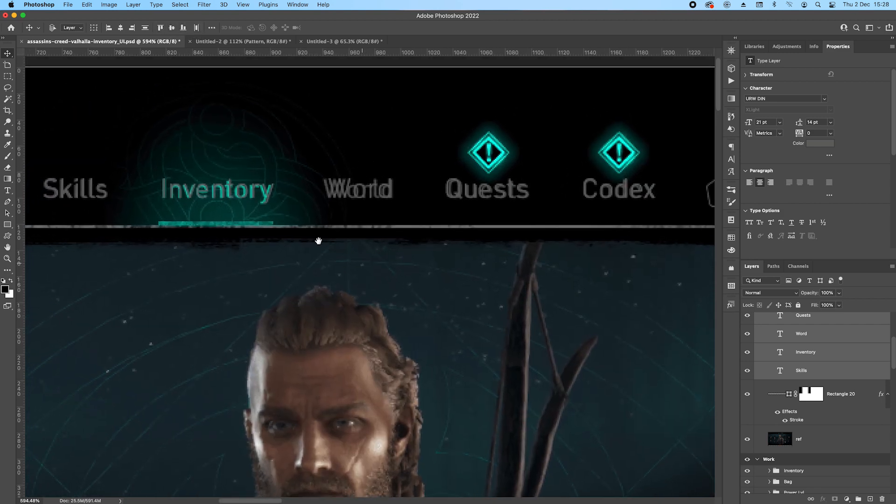
{"action": "left_click", "coordinate": [245, 192]}
{"action": "double_click", "coordinate": [781, 354]}
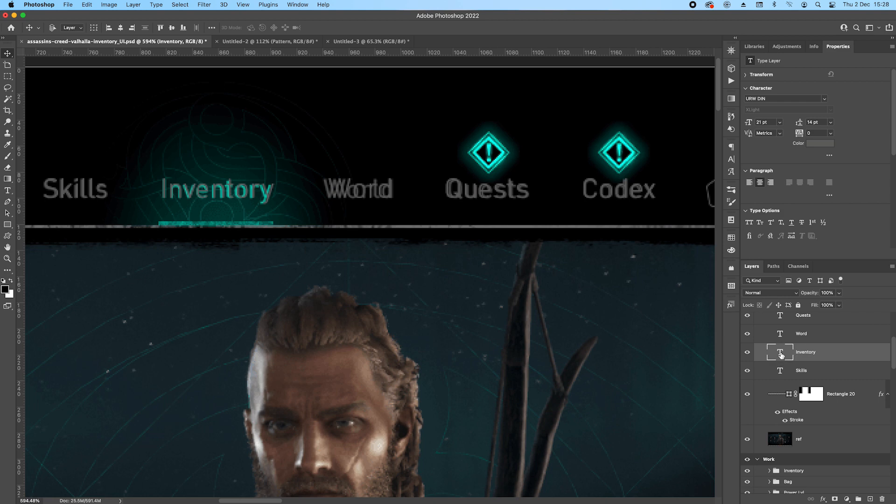
{"action": "left_click", "coordinate": [357, 27]}
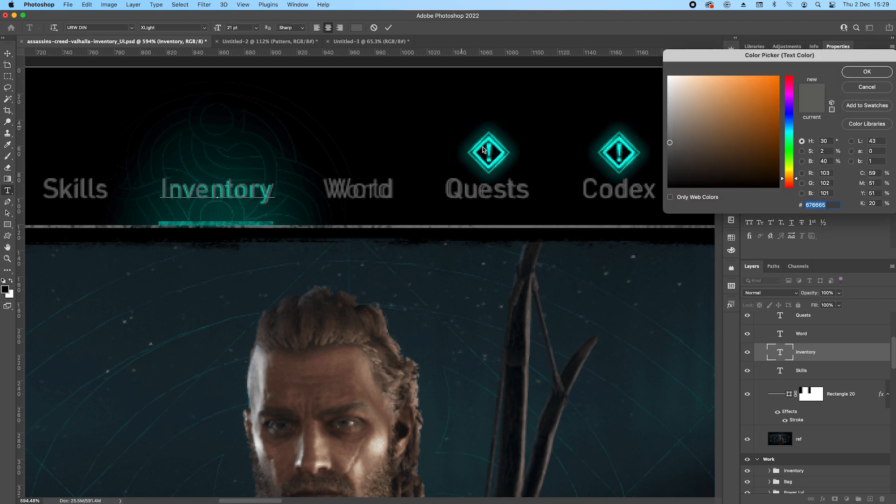
{"action": "scroll", "coordinate": [500, 155], "scroll_direction": "up", "scroll_amount": 5}
{"action": "left_click", "coordinate": [503, 153]}
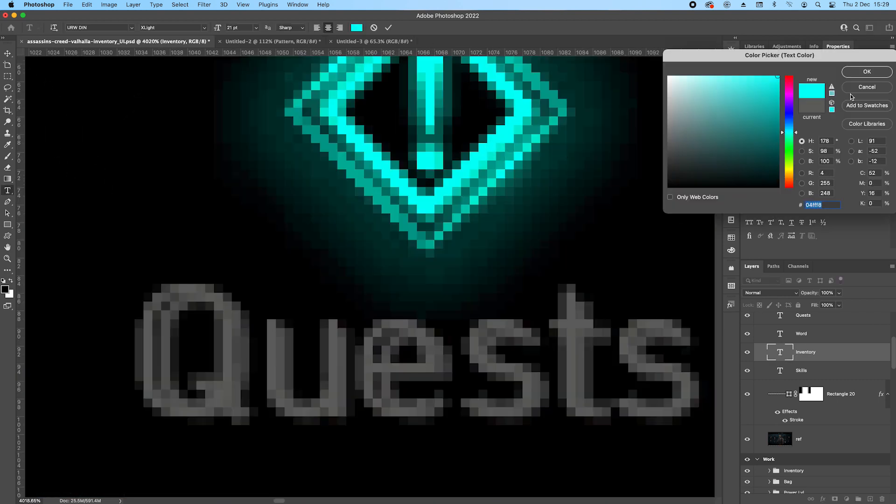
{"action": "left_click", "coordinate": [857, 73]}
{"action": "scroll", "coordinate": [367, 187], "scroll_direction": "down", "scroll_amount": 5}
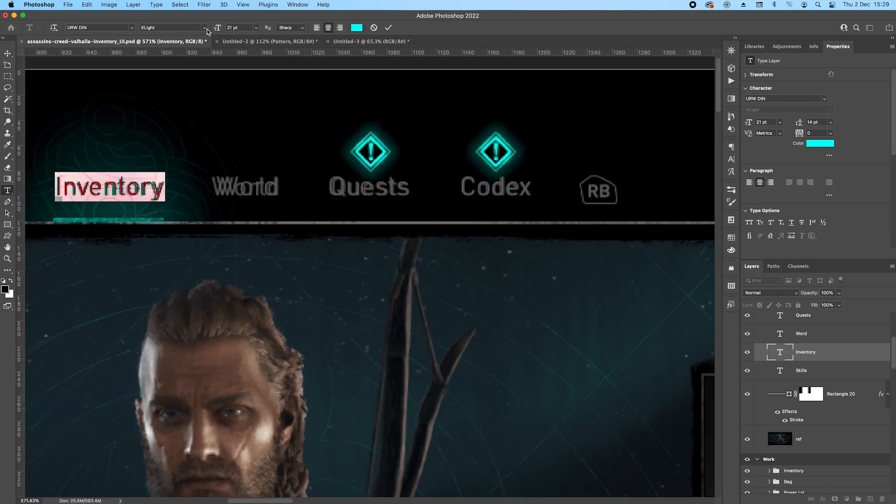
Apply Faux Bold to the Inventory text and finish editing it.
{"action": "left_click", "coordinate": [732, 160]}
{"action": "left_click", "coordinate": [637, 209]}
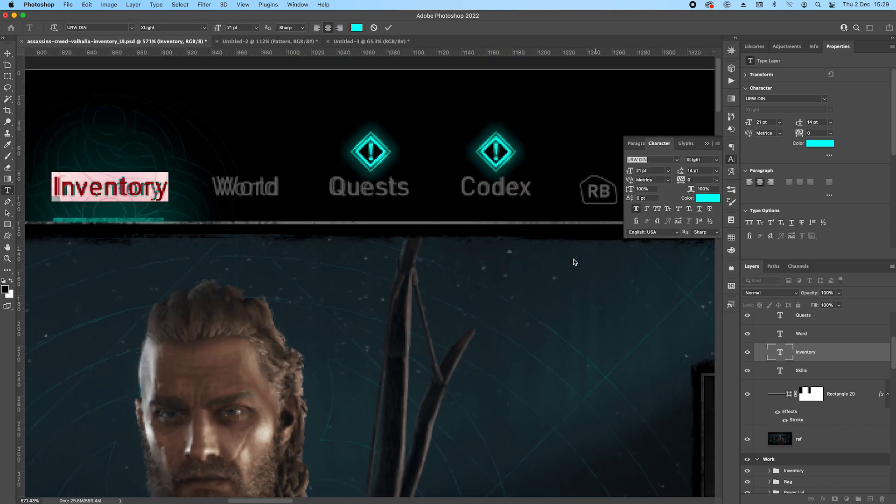
{"action": "left_click", "coordinate": [7, 53]}
{"action": "scroll", "coordinate": [359, 271], "scroll_direction": "down", "scroll_amount": 5}
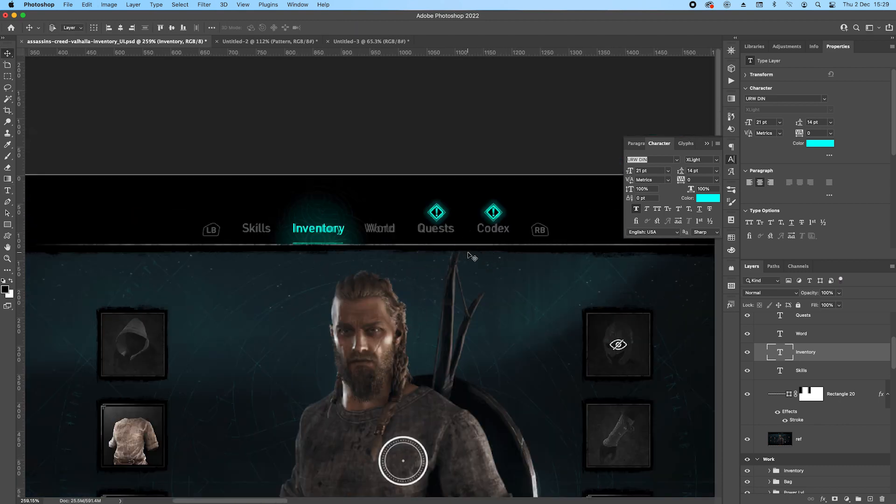
Duplicate the Codex text layer and place the copy above the LB reference badge.
{"action": "left_click", "coordinate": [848, 373]}
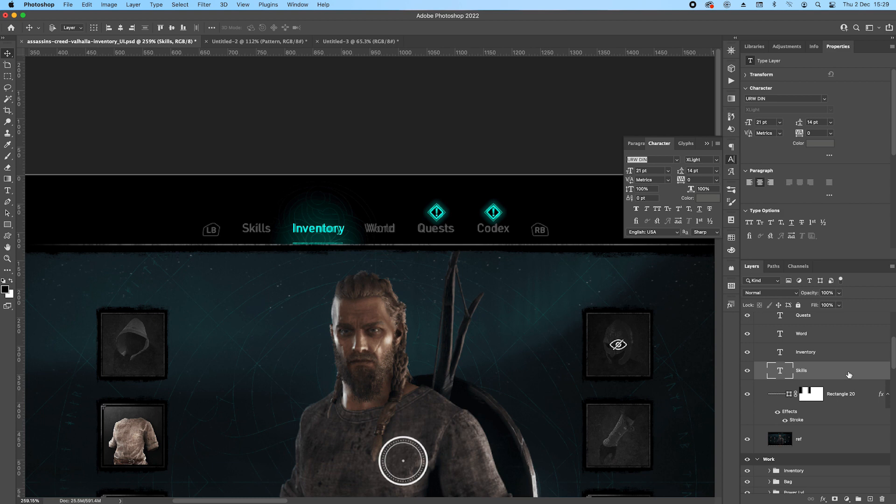
{"action": "scroll", "coordinate": [229, 234], "scroll_direction": "up", "scroll_amount": 2}
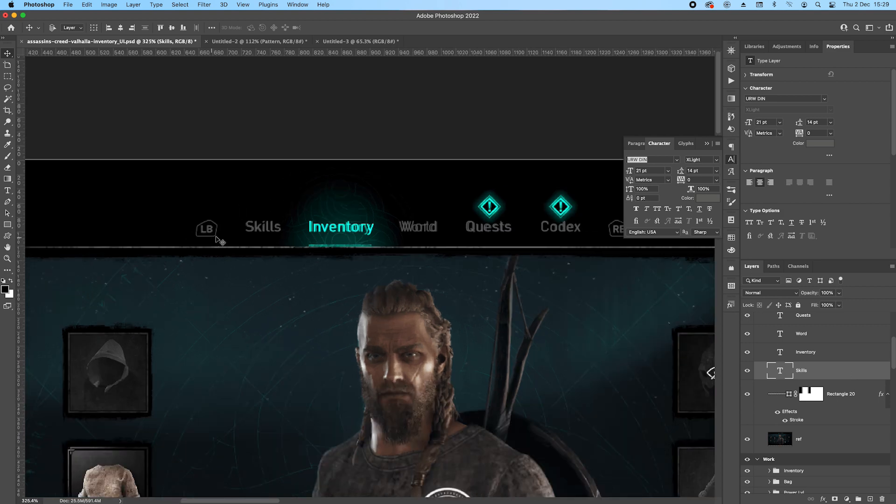
{"action": "left_click", "coordinate": [831, 336]}
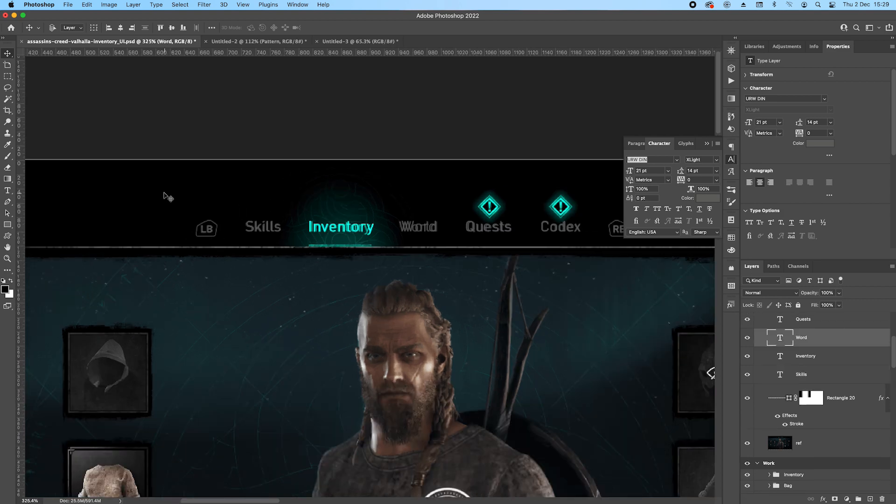
{"action": "scroll", "coordinate": [182, 229], "scroll_direction": "up", "scroll_amount": 6}
{"action": "scroll", "coordinate": [813, 341], "scroll_direction": "up", "scroll_amount": 3}
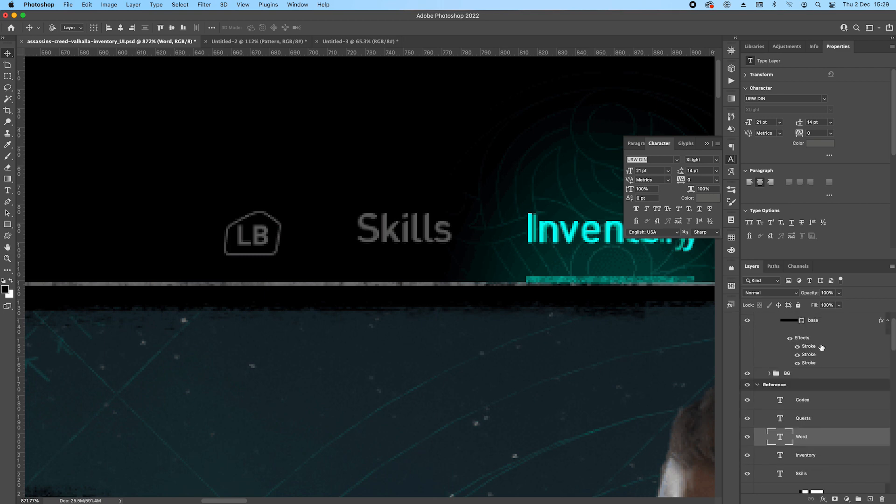
{"action": "left_click", "coordinate": [820, 404]}
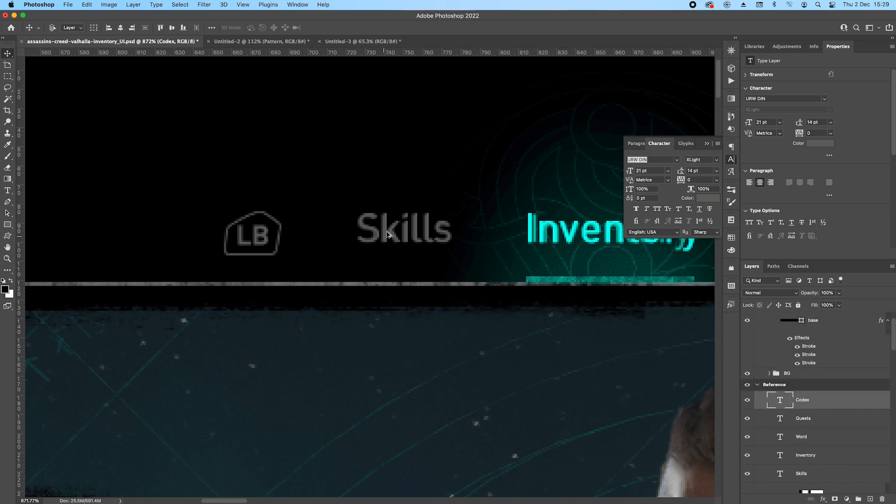
{"action": "left_click_drag", "start_coordinate": [386, 231], "coordinate": [248, 222]}
{"action": "left_click_drag", "start_coordinate": [530, 217], "coordinate": [154, 112]}
{"action": "left_click_drag", "start_coordinate": [410, 147], "coordinate": [188, 162]}
{"action": "left_click_drag", "start_coordinate": [523, 161], "coordinate": [349, 161]}
{"action": "left_click_drag", "start_coordinate": [488, 149], "coordinate": [431, 175]}
Change the copied label's text to "LB".
{"action": "double_click", "coordinate": [272, 137]}
{"action": "type", "text": "L"}
{"action": "key", "text": "BackSpace"}
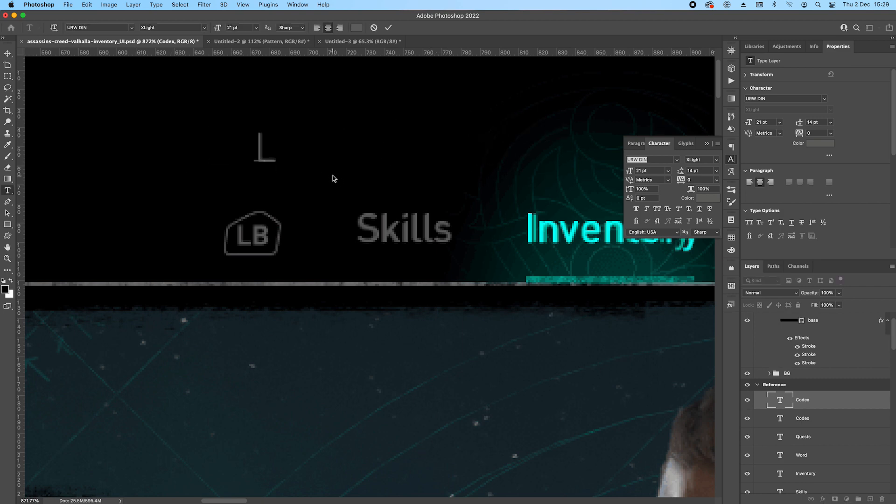
{"action": "type", "text": "LB"}
{"action": "key", "text": "Escape"}
{"action": "key", "text": "v"}
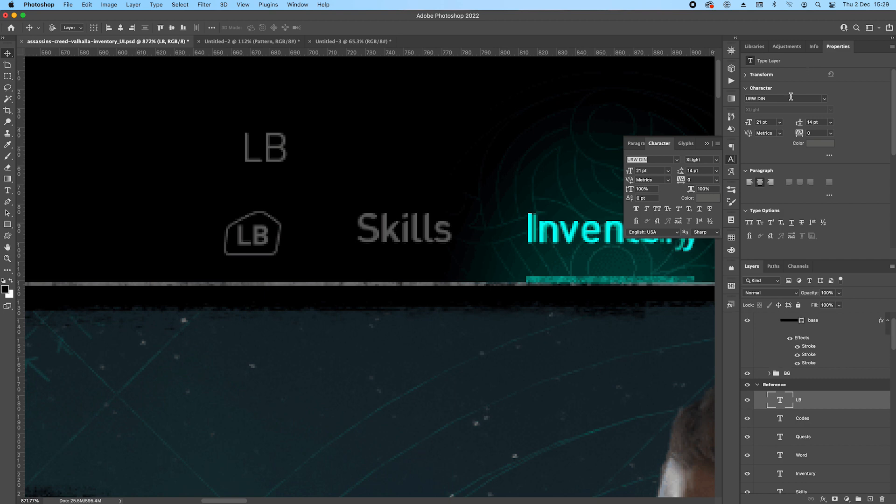
Apply Faux Bold to the LB text, set its size to 14 pt and centre it above the reference LB badge.
{"action": "left_click", "coordinate": [638, 209]}
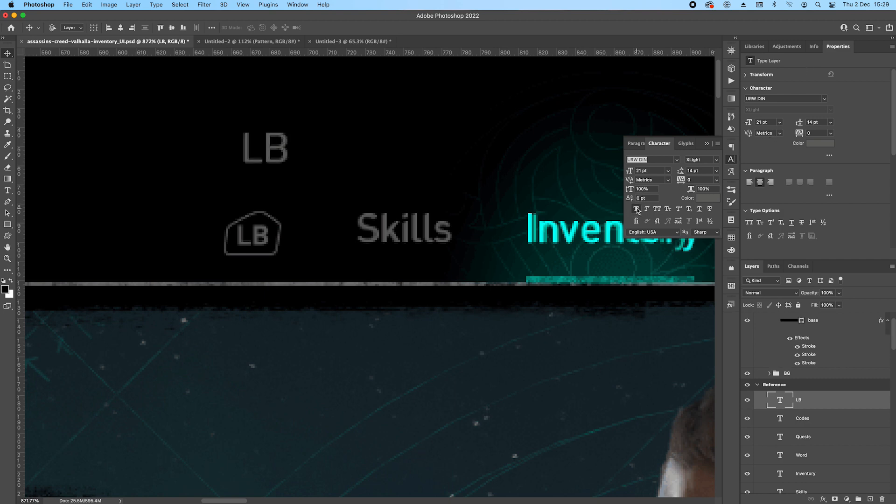
{"action": "left_click", "coordinate": [764, 122]}
{"action": "key", "text": "Down"}
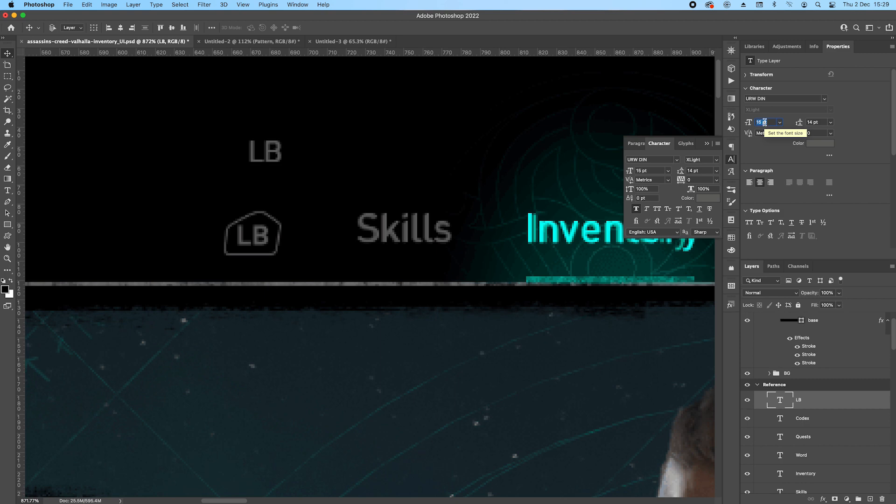
{"action": "key", "text": "Down"}
{"action": "left_click_drag", "start_coordinate": [273, 158], "coordinate": [261, 168]}
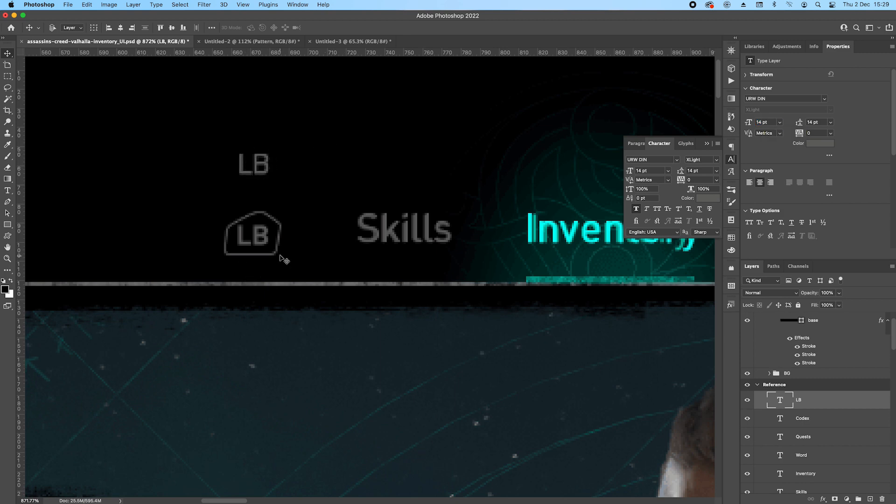
Draw a rectangle about 29 × 16 px over the body of the LB reference badge and round its corners to 2 px.
{"action": "scroll", "coordinate": [286, 256], "scroll_direction": "up", "scroll_amount": 5}
{"action": "left_click", "coordinate": [7, 225]}
{"action": "left_click_drag", "start_coordinate": [133, 256], "coordinate": [272, 328]}
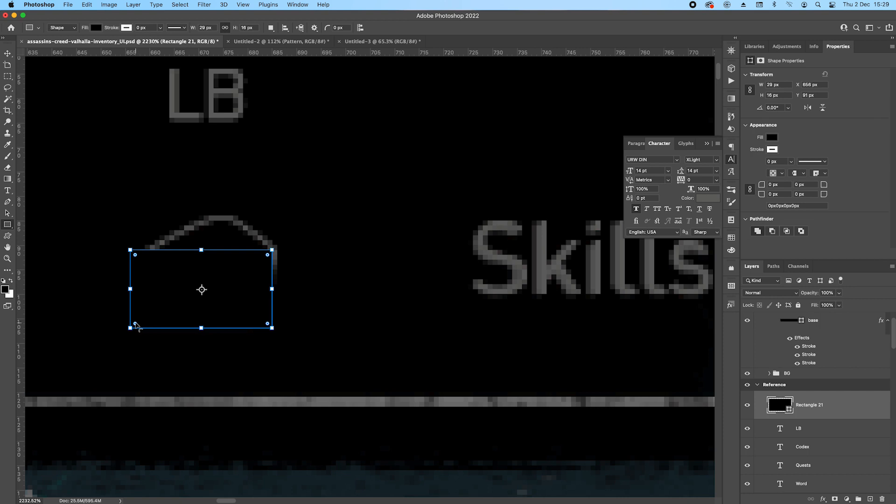
{"action": "left_click_drag", "start_coordinate": [136, 324], "coordinate": [141, 319]}
{"action": "key", "text": "super+h"}
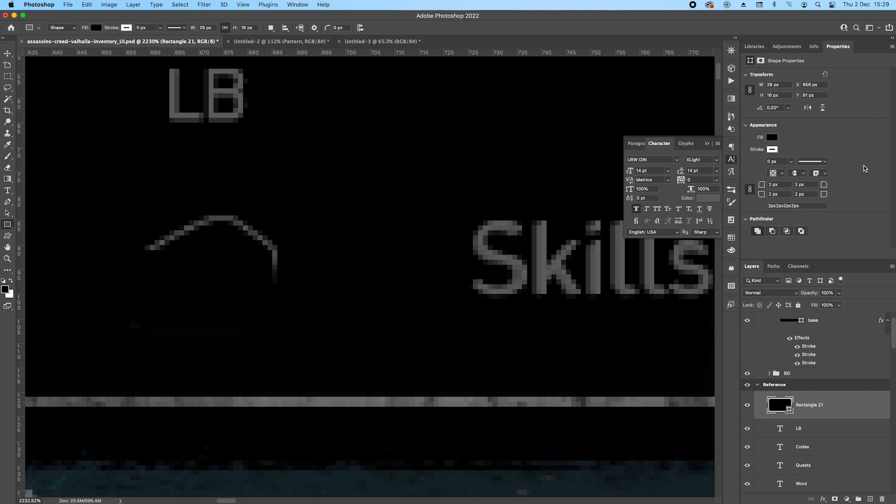
Remove the rectangle's fill and give it the recently used dark grey as stroke colour.
{"action": "left_click", "coordinate": [772, 137]}
{"action": "left_click", "coordinate": [755, 154]}
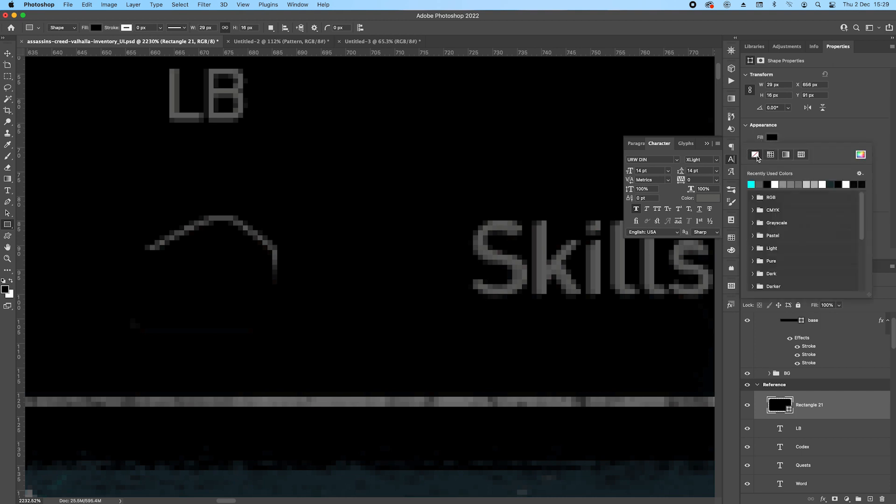
{"action": "left_click", "coordinate": [804, 124]}
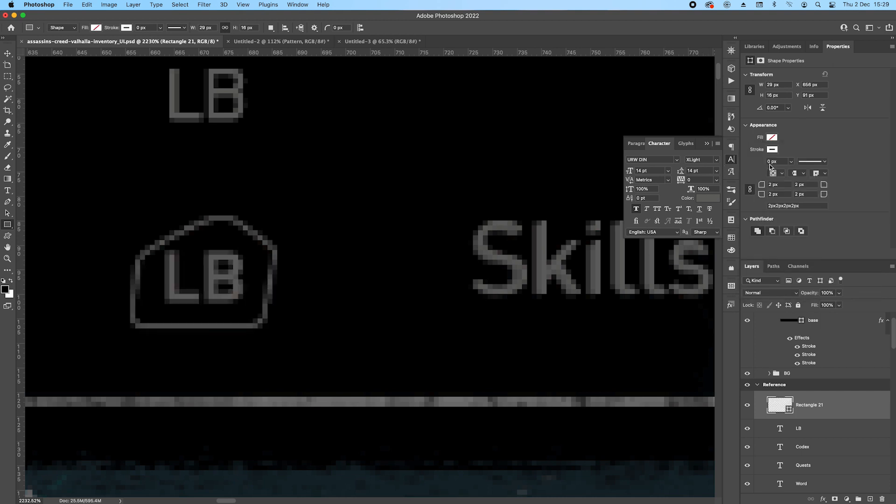
{"action": "left_click", "coordinate": [772, 150]}
{"action": "left_click", "coordinate": [760, 196]}
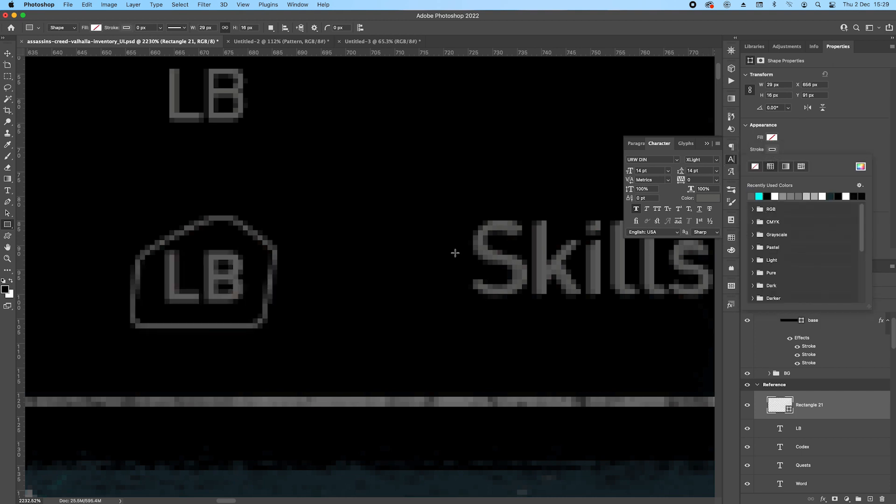
Shift the rectangle to the side of the reference LB badge and set its stroke width to 1 px.
{"action": "left_click", "coordinate": [9, 55]}
{"action": "left_click_drag", "start_coordinate": [185, 288], "coordinate": [311, 284]}
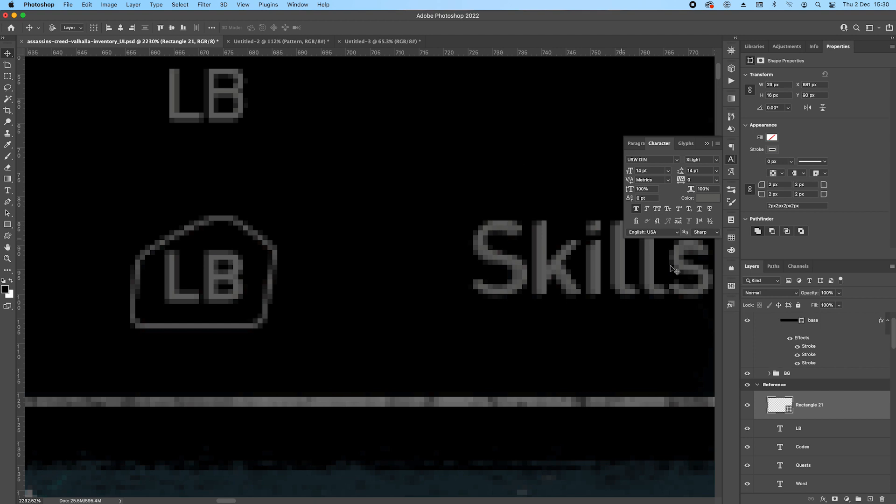
{"action": "left_click", "coordinate": [8, 224]}
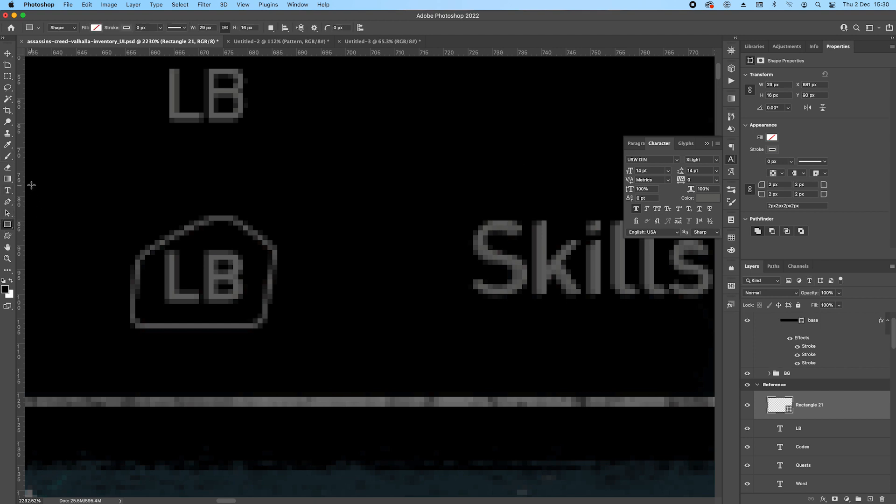
{"action": "left_click", "coordinate": [146, 29]}
{"action": "type", "text": "2"}
{"action": "key", "text": "Return"}
{"action": "left_click_drag", "start_coordinate": [142, 27], "coordinate": [118, 26]}
{"action": "type", "text": "1"}
{"action": "key", "text": "Return"}
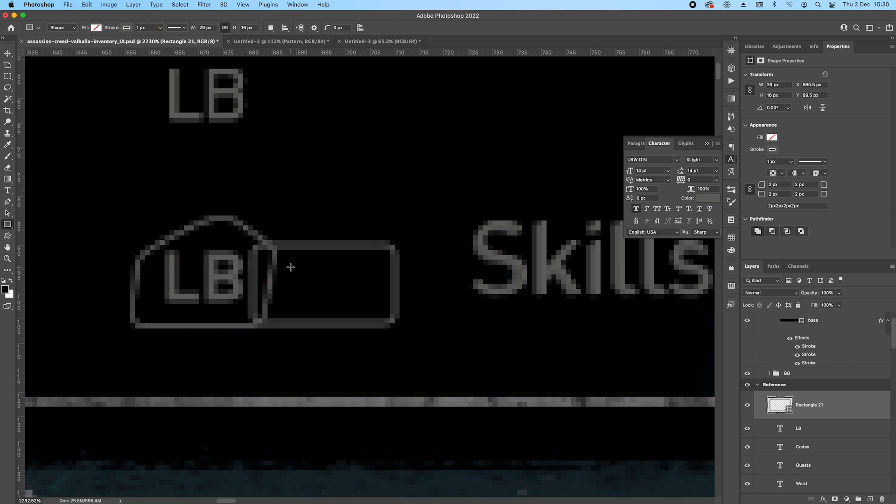
Add an anchor point on the rectangle's top edge with the Pen tool and raise it into a curved peak.
{"action": "key", "text": "p"}
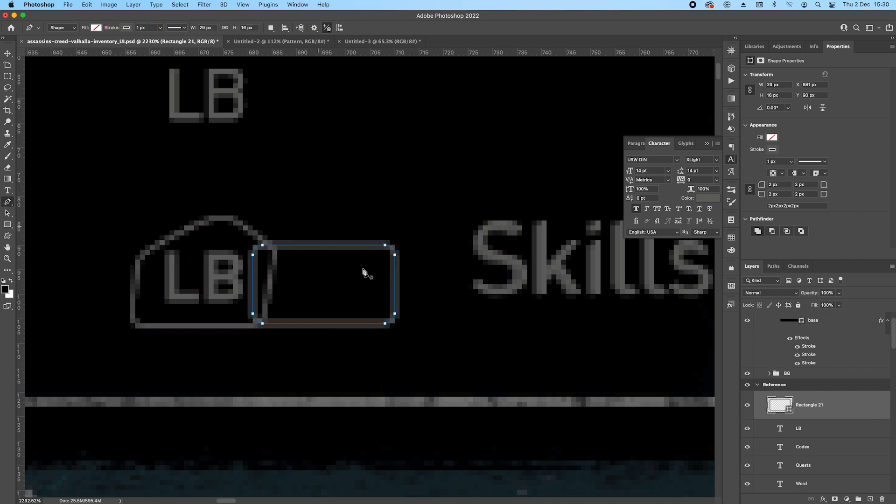
{"action": "left_click", "coordinate": [338, 245]}
{"action": "left_click", "coordinate": [337, 245]}
{"action": "left_click_drag", "start_coordinate": [337, 246], "coordinate": [346, 226]}
{"action": "left_click_drag", "start_coordinate": [356, 222], "coordinate": [358, 221]}
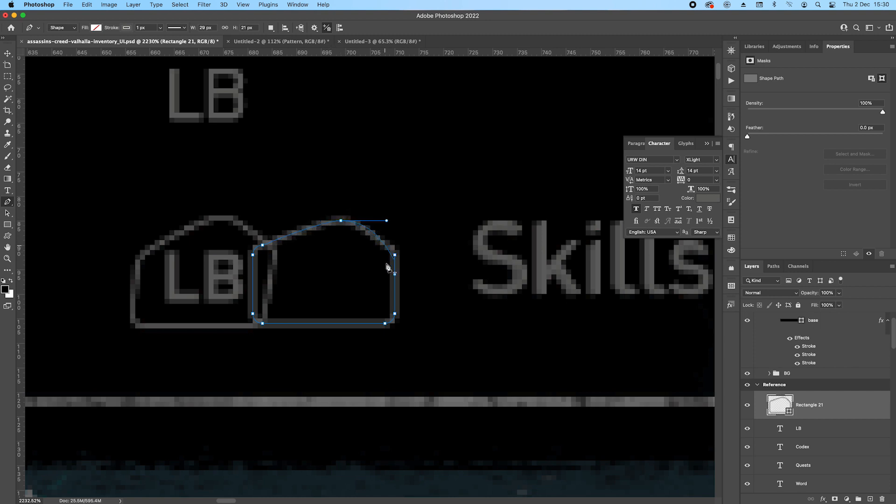
Adjust the outline's upper corner points so both shoulders flow smoothly into the peak.
{"action": "scroll", "coordinate": [397, 261], "scroll_direction": "up", "scroll_amount": 3}
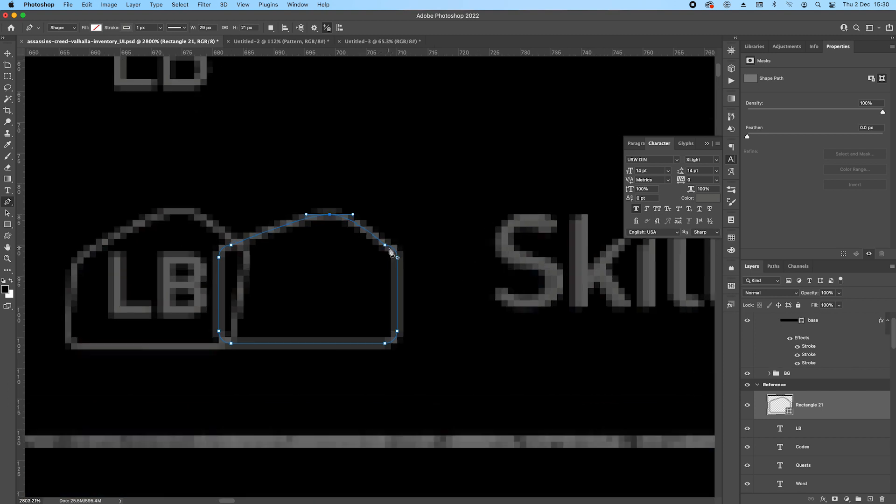
{"action": "left_click", "coordinate": [408, 248], "text": "super"}
{"action": "mouse_move", "coordinate": [407, 251]}
{"action": "left_mouse_down"}
{"action": "mouse_move", "coordinate": [402, 235]}
{"action": "mouse_move", "coordinate": [416, 239]}
{"action": "left_mouse_up"}
{"action": "left_click_drag", "start_coordinate": [258, 273], "coordinate": [513, 265]}
{"action": "left_click_drag", "start_coordinate": [285, 241], "coordinate": [301, 235]}
{"action": "scroll", "coordinate": [376, 240], "scroll_direction": "down", "scroll_amount": 2}
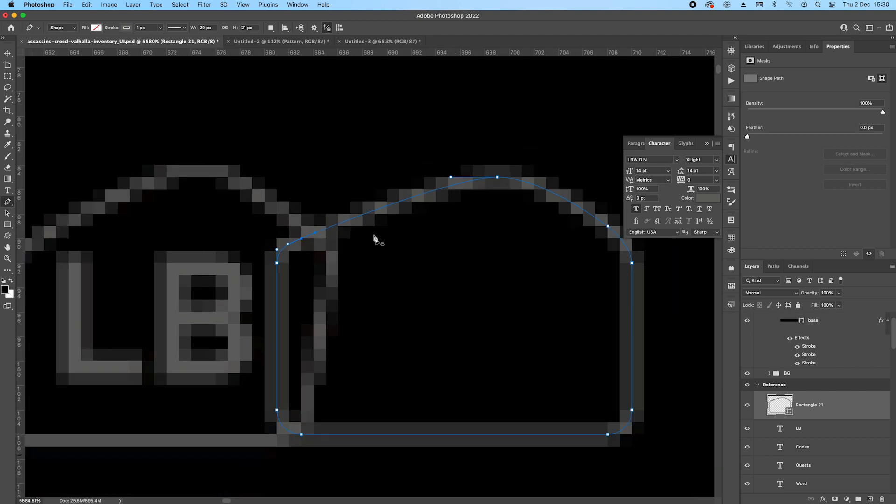
{"action": "key", "text": "Return"}
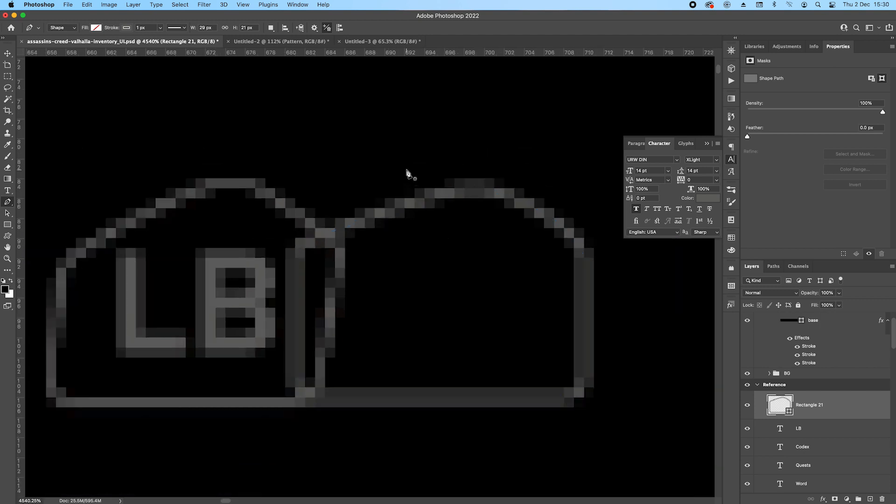
Move the badge outline so it surrounds the new LB text above the reference badge.
{"action": "scroll", "coordinate": [465, 247], "scroll_direction": "down", "scroll_amount": 3}
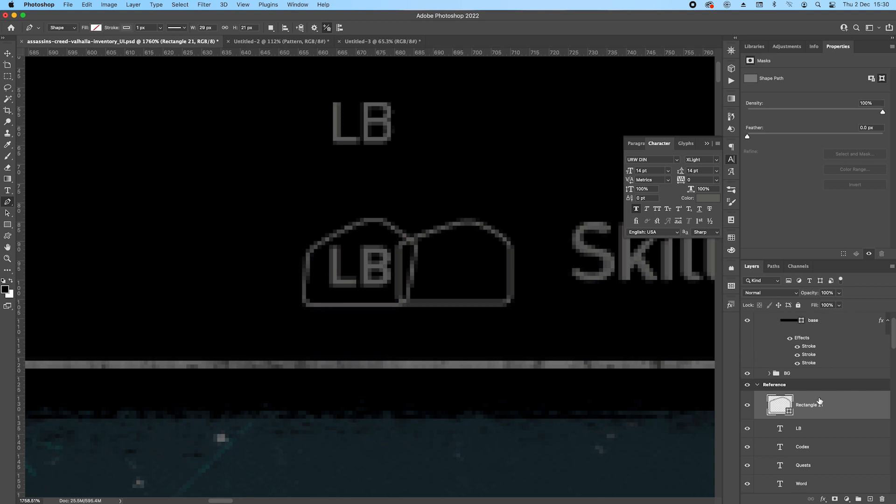
{"action": "left_click_drag", "start_coordinate": [506, 236], "coordinate": [342, 152]}
{"action": "key", "text": "v"}
{"action": "scroll", "coordinate": [289, 200], "scroll_direction": "up", "scroll_amount": 1}
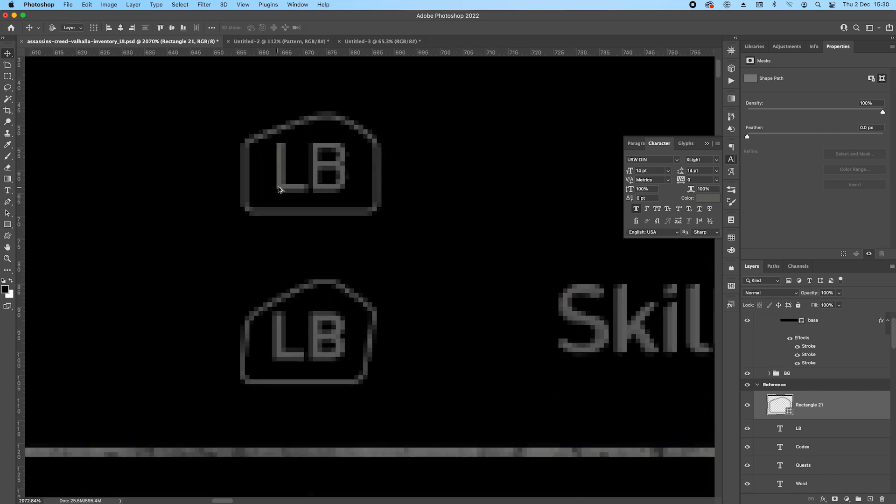
Taper the badge outline by nudging its upper left points and its lower right points inward.
{"action": "key", "text": "p"}
{"action": "left_click_drag", "start_coordinate": [221, 110], "coordinate": [303, 176]}
{"action": "key", "text": "Right"}
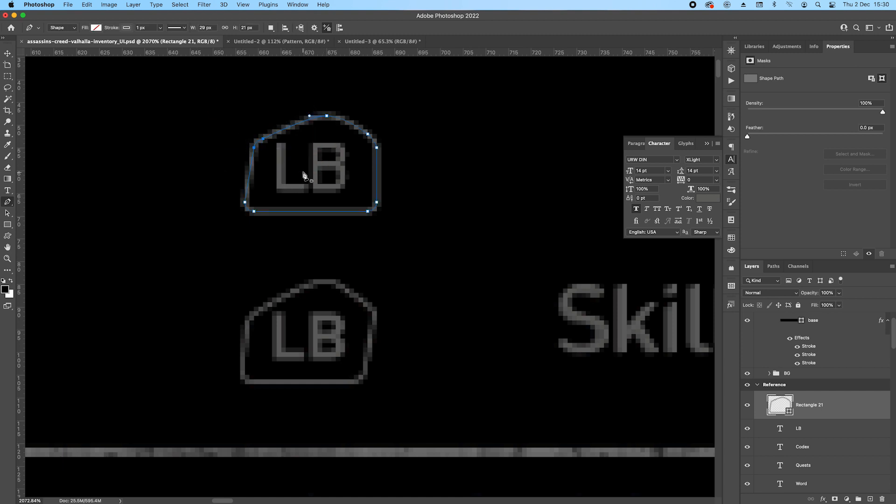
{"action": "key", "text": "Left"}
{"action": "left_click_drag", "start_coordinate": [399, 193], "coordinate": [348, 229]}
{"action": "key", "text": "Left"}
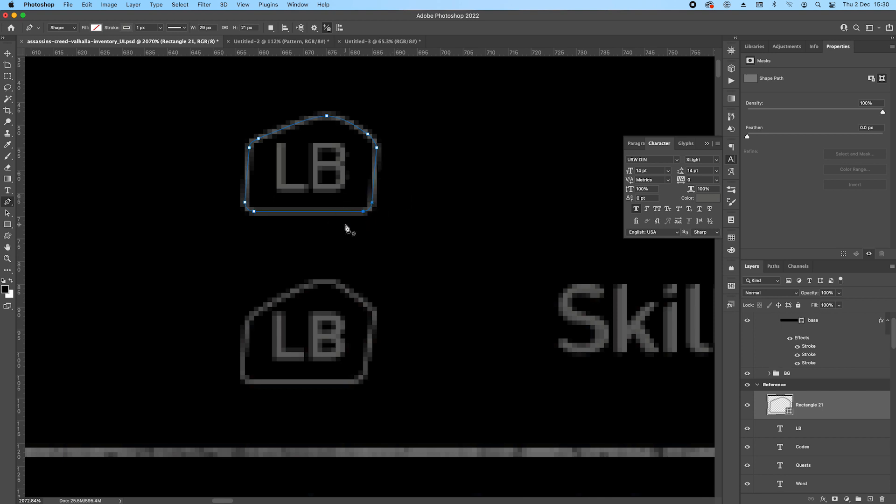
{"action": "key", "text": "Left"}
{"action": "left_click", "coordinate": [407, 198], "text": "super"}
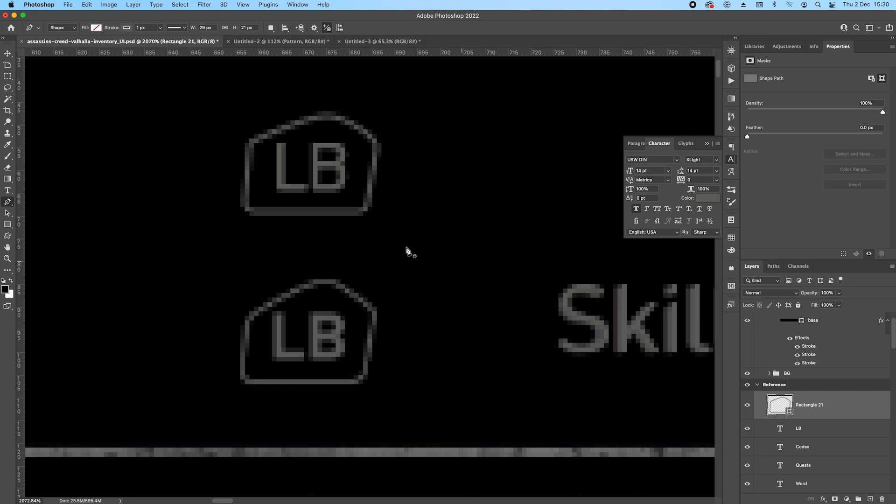
Group the badge outline with the LB text layer and name the group "Prompts".
{"action": "scroll", "coordinate": [381, 242], "scroll_direction": "down", "scroll_amount": 2}
{"action": "left_click", "coordinate": [839, 429], "text": "shift"}
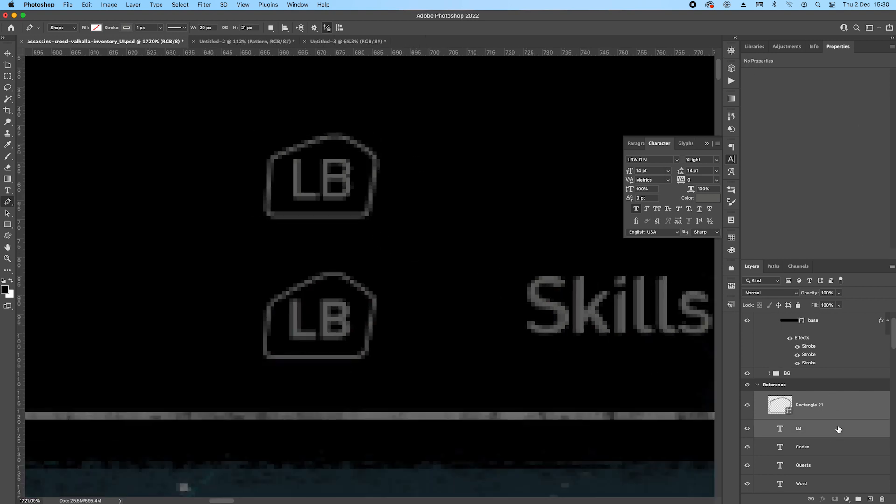
{"action": "key", "text": "super+g"}
{"action": "double_click", "coordinate": [798, 397]}
{"action": "type", "text": "o"}
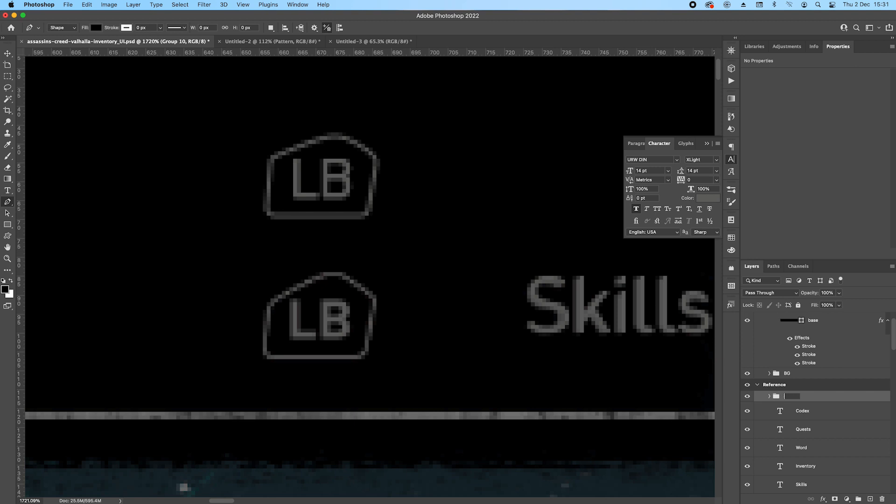
{"action": "key", "text": "Return"}
Try moving the Prompts group down onto the reference LB badge.
{"action": "scroll", "coordinate": [370, 205], "scroll_direction": "down", "scroll_amount": 4}
{"action": "key", "text": "v"}
{"action": "left_click_drag", "start_coordinate": [359, 200], "coordinate": [358, 250]}
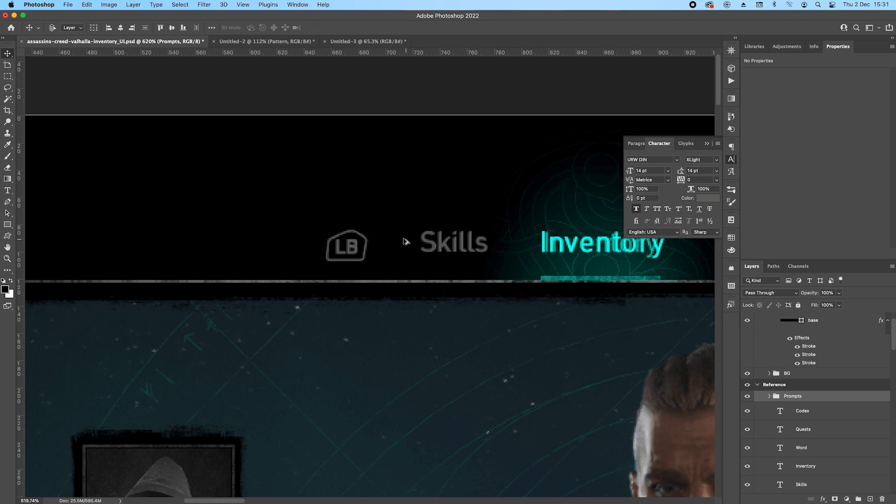
{"action": "scroll", "coordinate": [409, 242], "scroll_direction": "down", "scroll_amount": 2}
{"action": "left_click_drag", "start_coordinate": [411, 230], "coordinate": [469, 189]}
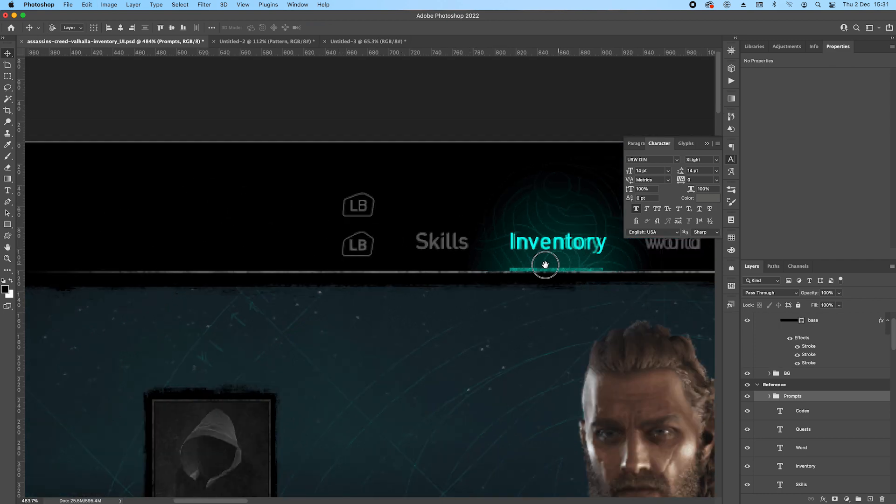
Duplicate the Prompts group and place the copy over the reference RB badge beside Codex.
{"action": "left_click_drag", "start_coordinate": [559, 264], "coordinate": [303, 222]}
{"action": "left_click_drag", "start_coordinate": [116, 174], "coordinate": [671, 207]}
{"action": "scroll", "coordinate": [386, 229], "scroll_direction": "down", "scroll_amount": 1}
{"action": "left_click", "coordinate": [707, 143]}
{"action": "scroll", "coordinate": [681, 210], "scroll_direction": "up", "scroll_amount": 5}
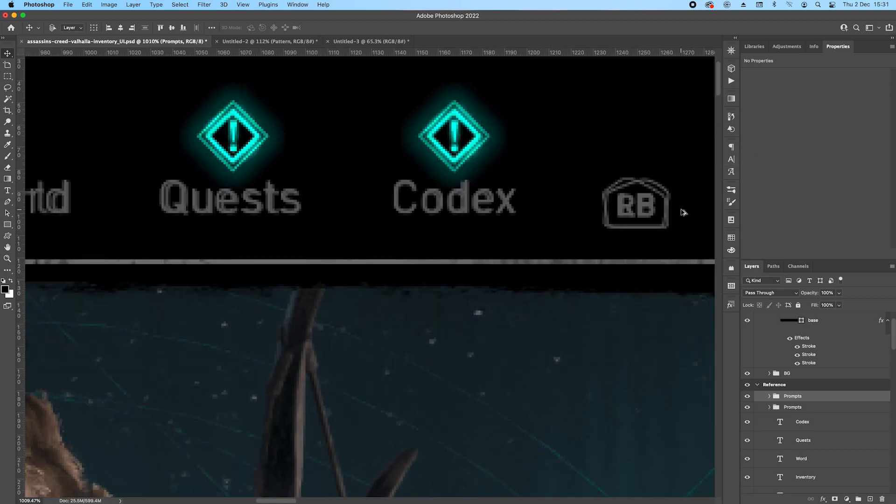
{"action": "scroll", "coordinate": [681, 212], "scroll_direction": "up", "scroll_amount": 3}
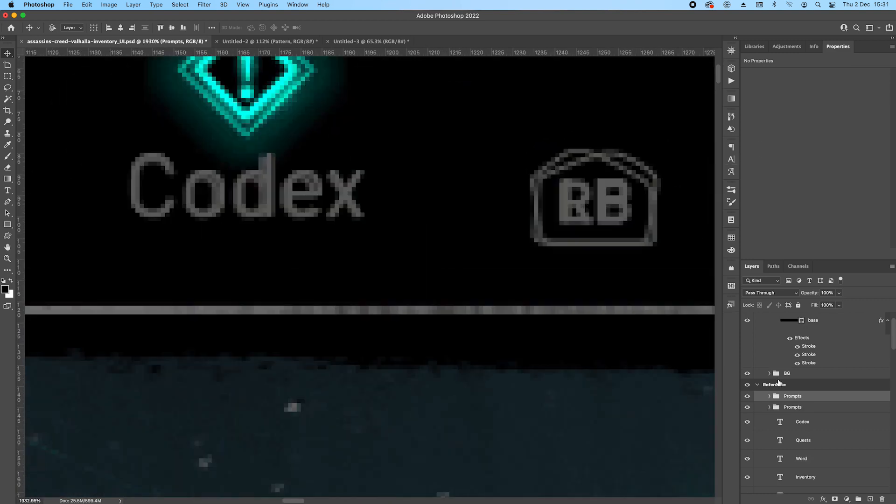
Nest the duplicated badge group inside the original Prompts group and rename it "RB".
{"action": "left_click", "coordinate": [769, 407]}
{"action": "left_click_drag", "start_coordinate": [797, 396], "coordinate": [808, 425]}
{"action": "double_click", "coordinate": [801, 409]}
{"action": "type", "text": "R"}
{"action": "key", "text": "Return"}
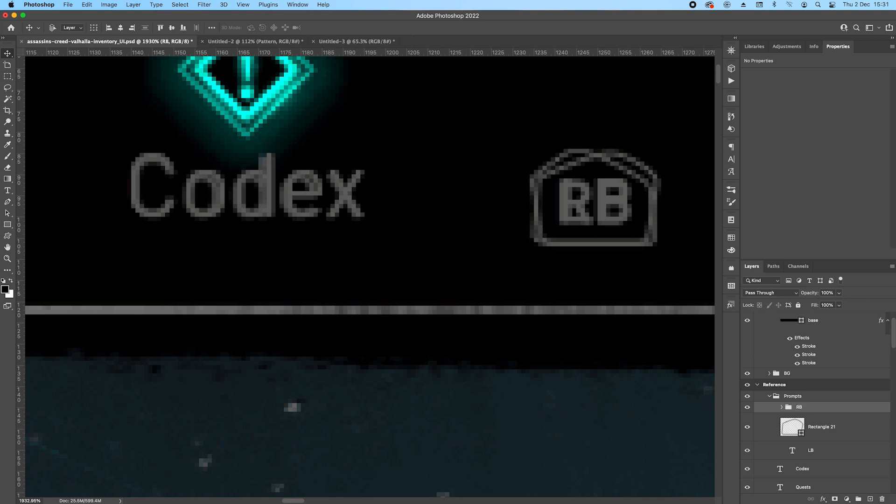
Group the remaining badge outline and LB text layer inside Prompts and name the group "LB".
{"action": "left_click", "coordinate": [855, 430]}
{"action": "left_click", "coordinate": [847, 449], "text": "shift"}
{"action": "right_click", "coordinate": [847, 448]}
{"action": "left_click", "coordinate": [863, 446]}
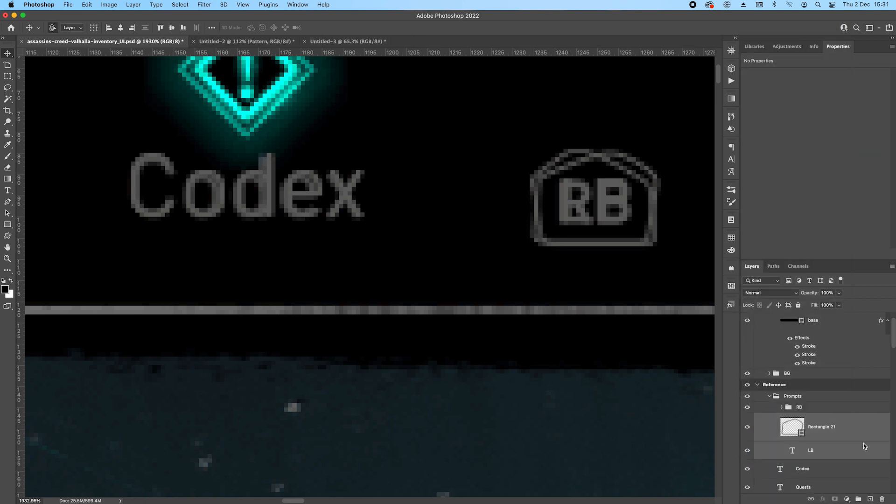
{"action": "key", "text": "super+g"}
{"action": "double_click", "coordinate": [810, 418]}
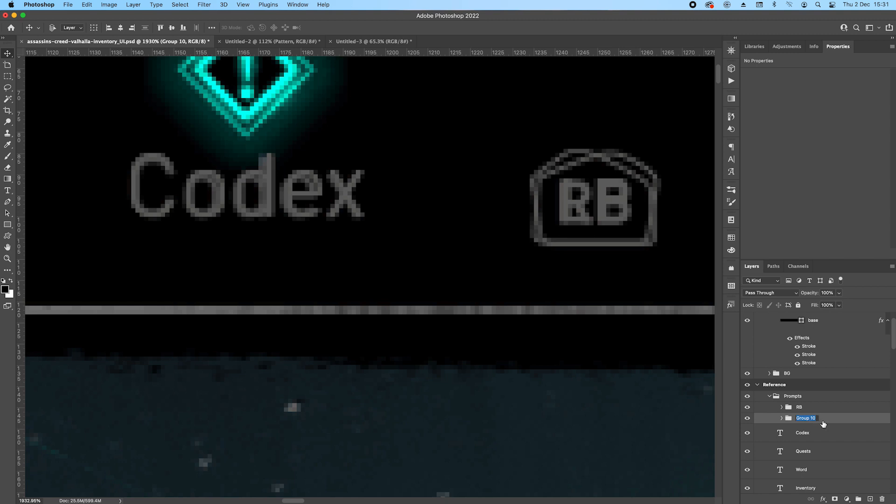
{"action": "type", "text": "LB"}
{"action": "key", "text": "Return"}
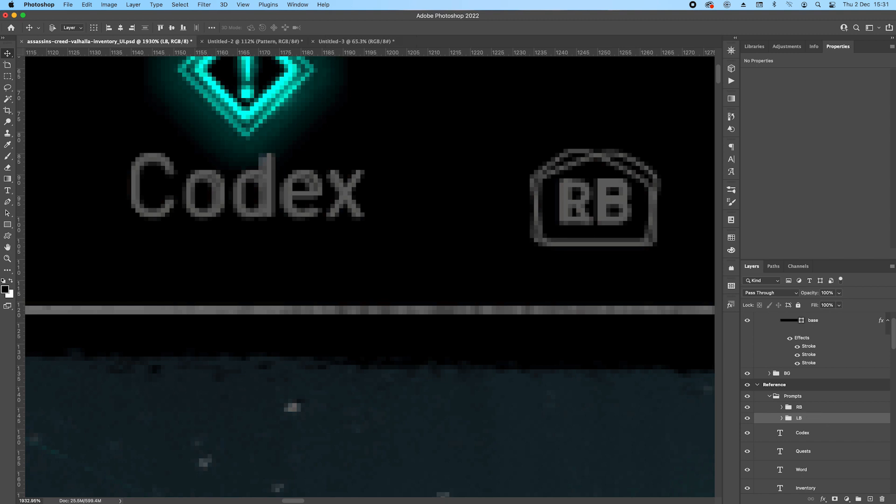
Flip the badge outline in the RB group horizontally to match the reference RB badge.
{"action": "left_click", "coordinate": [781, 408]}
{"action": "left_click", "coordinate": [831, 427]}
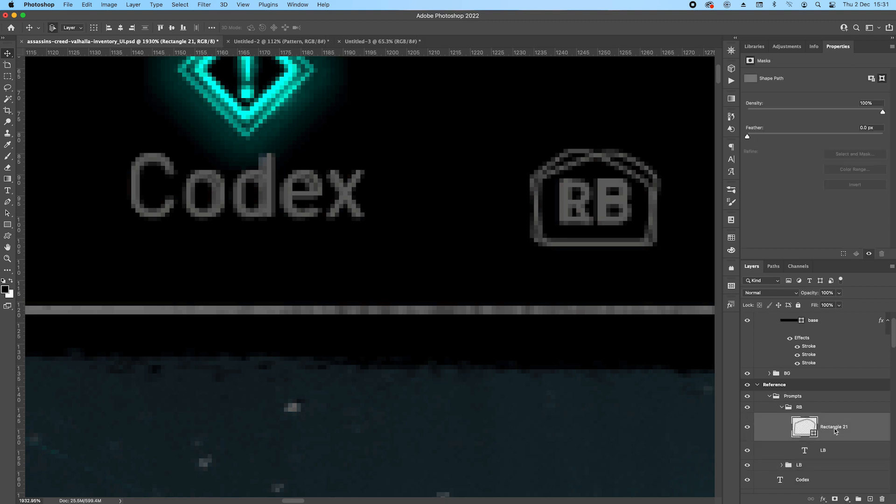
{"action": "key", "text": "super+t"}
{"action": "right_click", "coordinate": [602, 194]}
{"action": "left_click", "coordinate": [633, 402]}
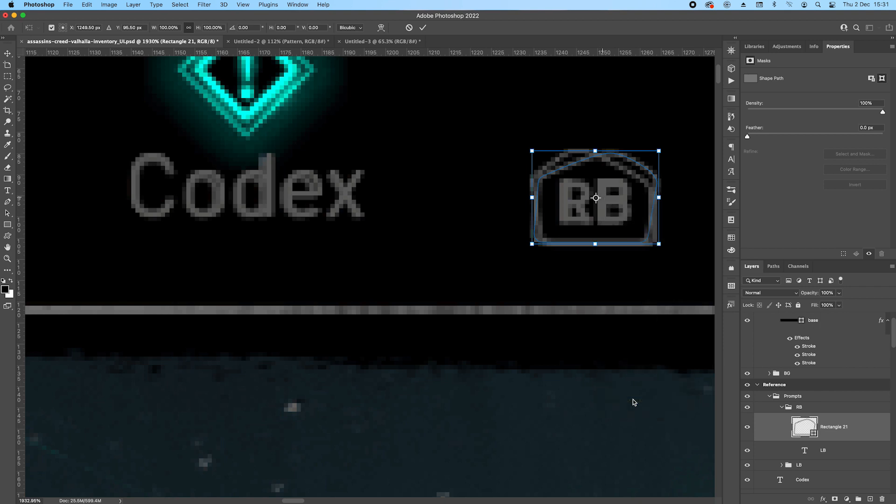
{"action": "key", "text": "Return"}
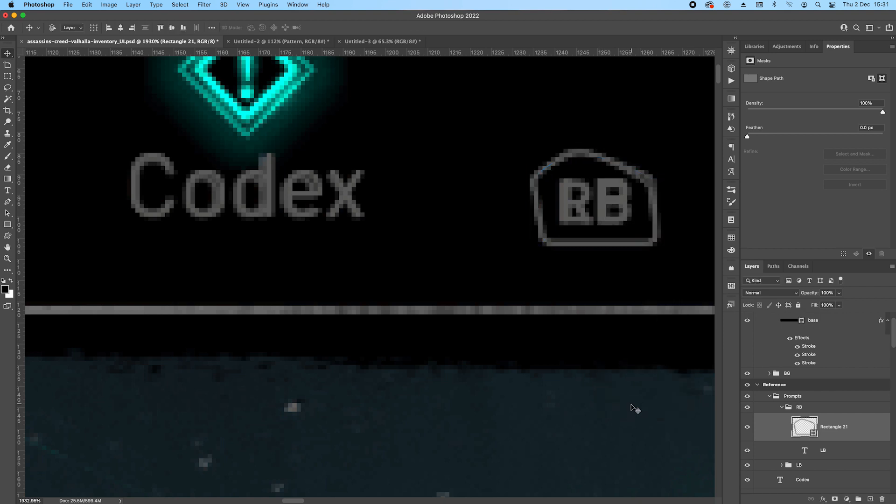
Change the text in the RB group to "RB" and save the document.
{"action": "double_click", "coordinate": [805, 450]}
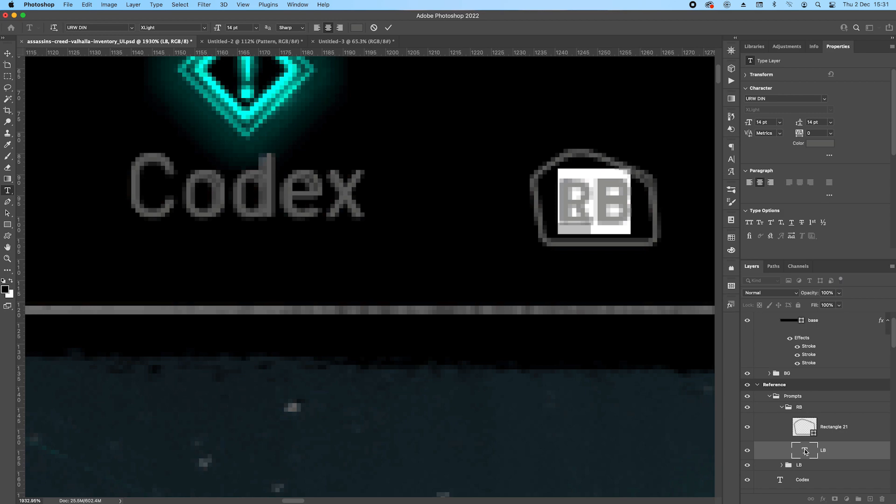
{"action": "type", "text": "RB"}
{"action": "key", "text": "super+Return"}
{"action": "scroll", "coordinate": [441, 278], "scroll_direction": "down", "scroll_amount": 1}
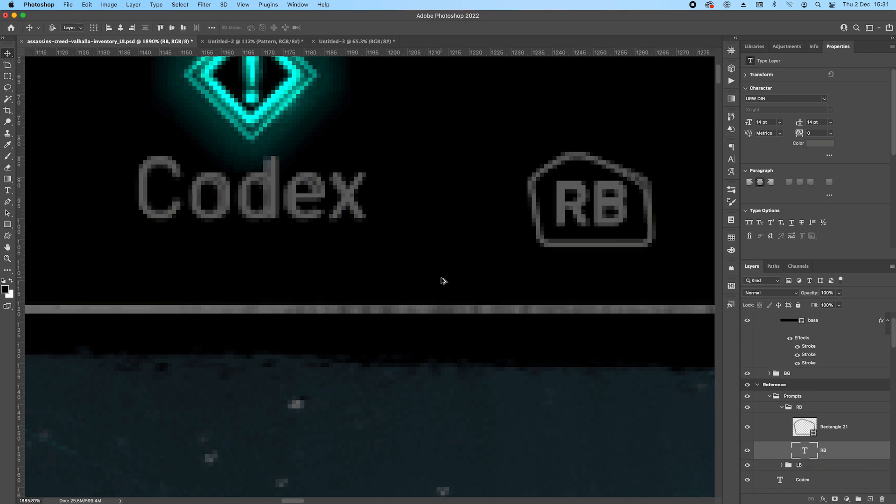
{"action": "scroll", "coordinate": [442, 278], "scroll_direction": "down", "scroll_amount": 5}
{"action": "key", "text": "super+s"}
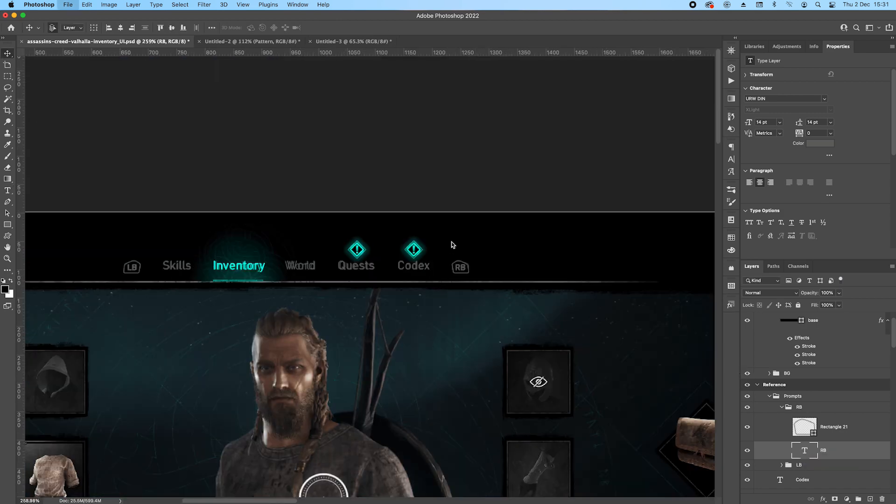
Collapse the RB group and its parent Prompts group in the layer stack.
{"action": "scroll", "coordinate": [459, 251], "scroll_direction": "up", "scroll_amount": 2}
{"action": "scroll", "coordinate": [398, 270], "scroll_direction": "up", "scroll_amount": 2}
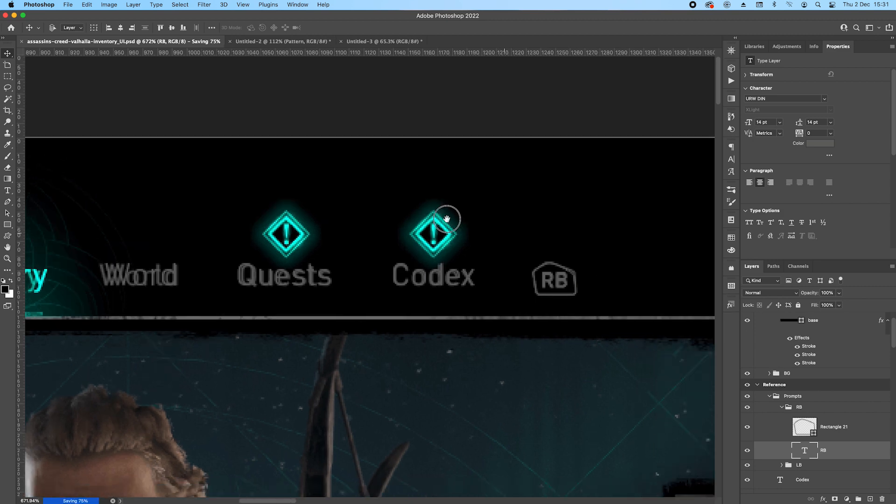
{"action": "left_click_drag", "start_coordinate": [446, 219], "coordinate": [375, 204]}
{"action": "left_click", "coordinate": [782, 408]}
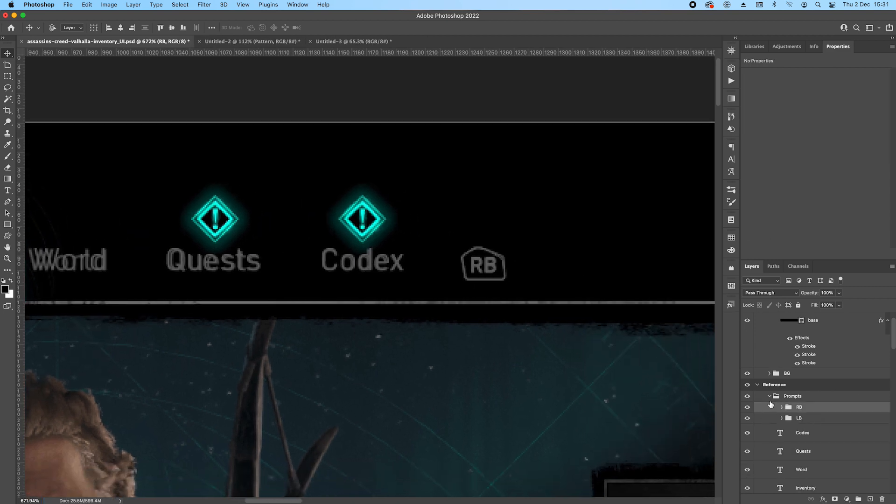
{"action": "left_click", "coordinate": [769, 397]}
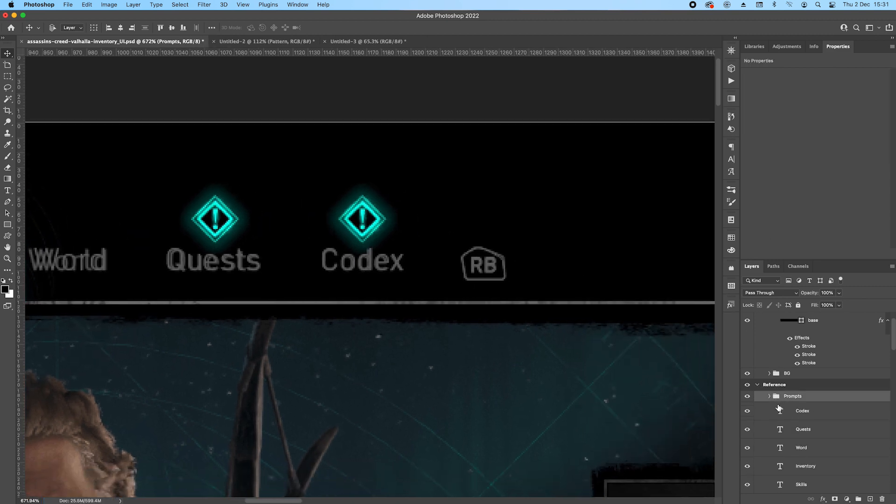
Draw a 20 px black square above the Codex layer, over the RB badge, and rotate it to -45° as a diamond.
{"action": "left_click", "coordinate": [834, 411]}
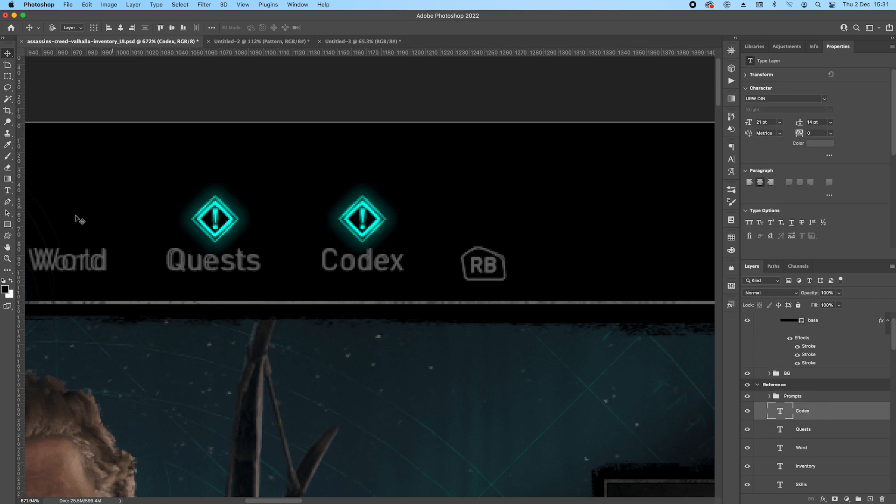
{"action": "left_click", "coordinate": [7, 225]}
{"action": "scroll", "coordinate": [473, 216], "scroll_direction": "up", "scroll_amount": 2}
{"action": "left_click_drag", "start_coordinate": [469, 176], "coordinate": [505, 210]}
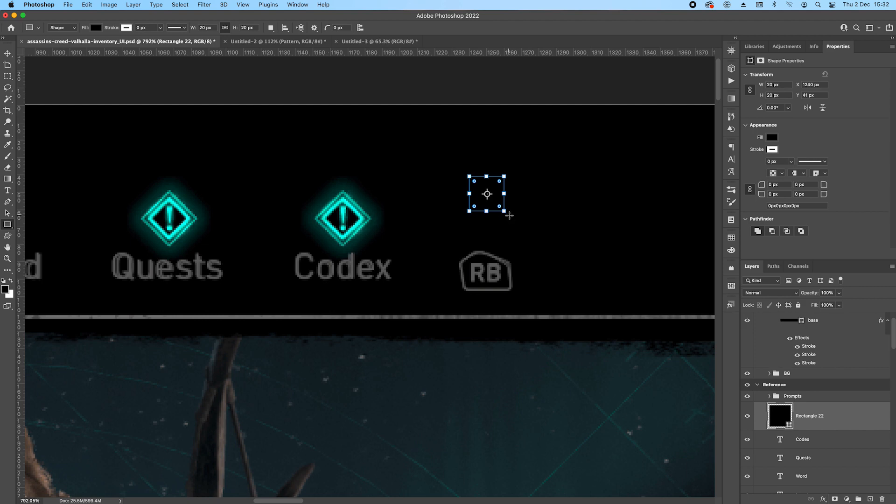
{"action": "left_click_drag", "start_coordinate": [510, 215], "coordinate": [526, 194]}
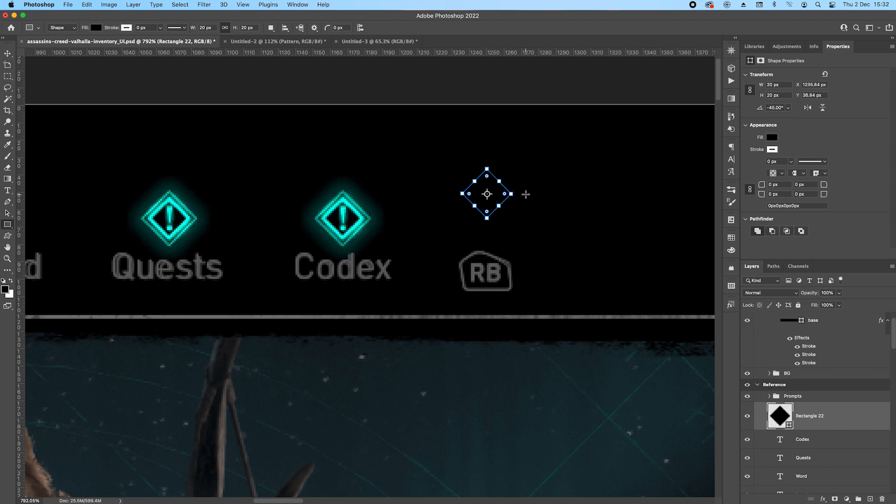
{"action": "key", "text": "Return"}
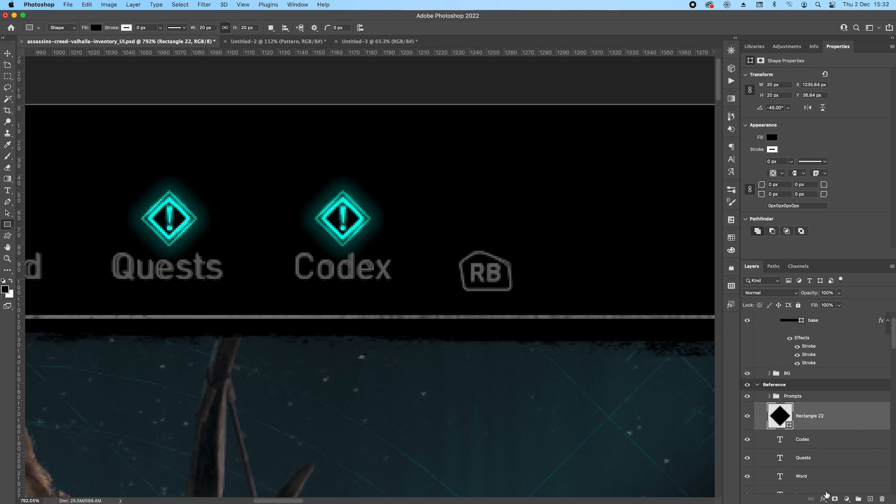
Add a Stroke effect to the diamond with a solid colour fill and a size of 1 px.
{"action": "double_click", "coordinate": [843, 420]}
{"action": "left_click_drag", "start_coordinate": [451, 257], "coordinate": [579, 289]}
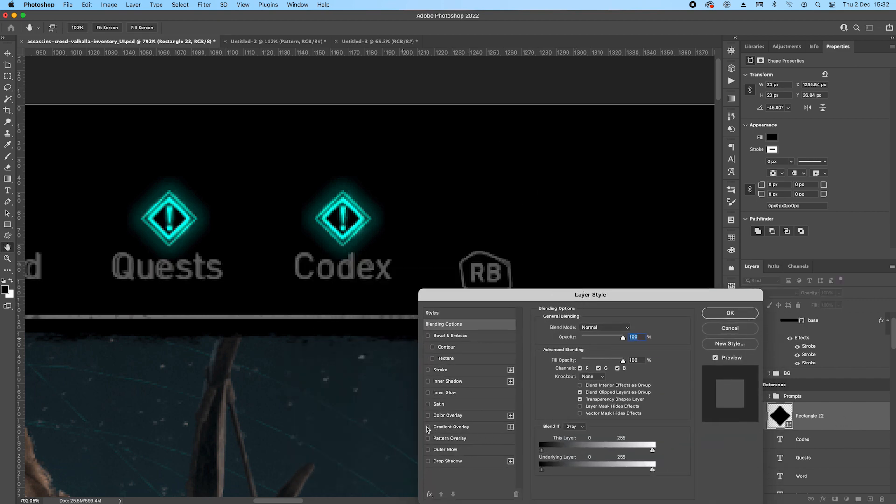
{"action": "left_click", "coordinate": [427, 369]}
{"action": "left_click", "coordinate": [440, 370]}
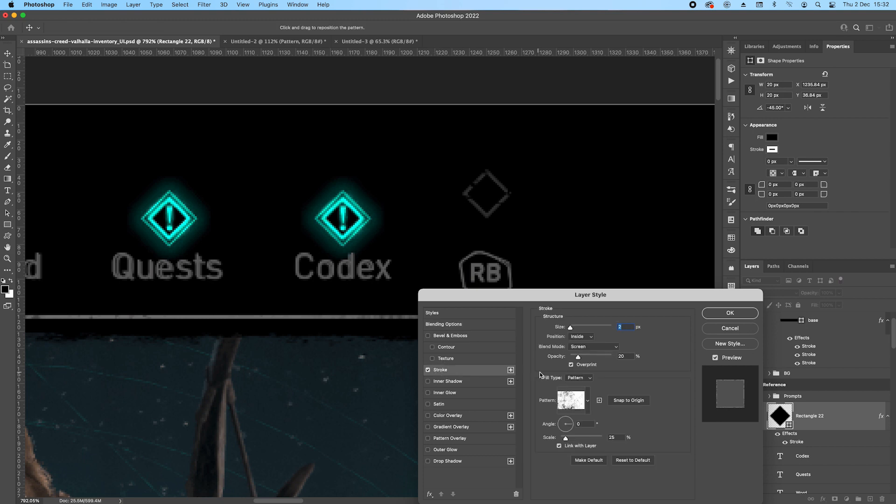
{"action": "left_click", "coordinate": [585, 379]}
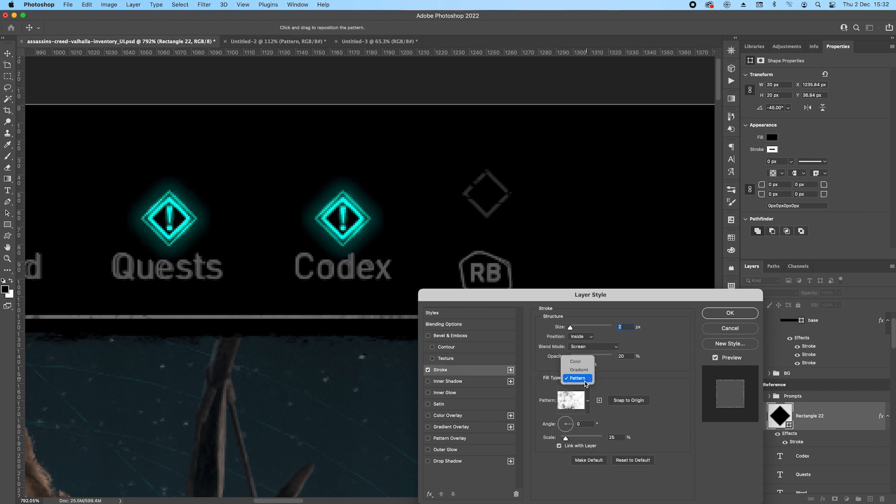
{"action": "left_click", "coordinate": [578, 362]}
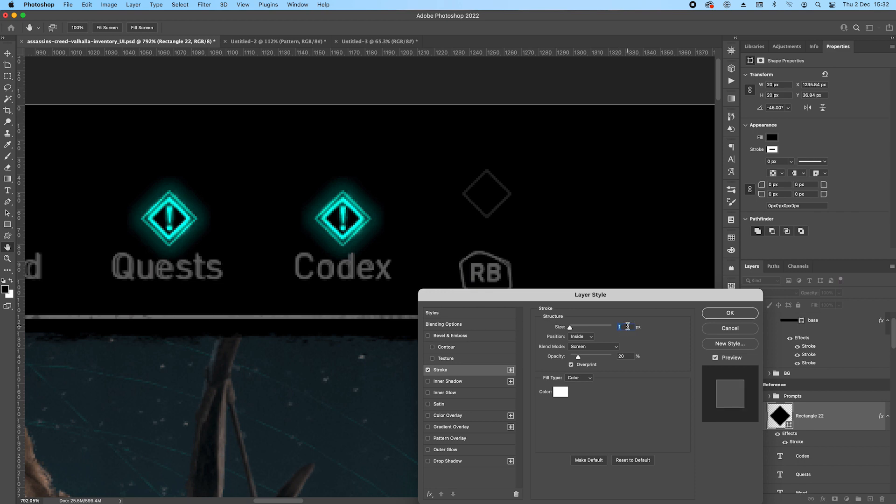
{"action": "type", "text": "1"}
Colour the stroke cyan 04fff8 sampled from the reference Codex icon, with Normal blend mode and 100% opacity.
{"action": "left_click", "coordinate": [561, 391]}
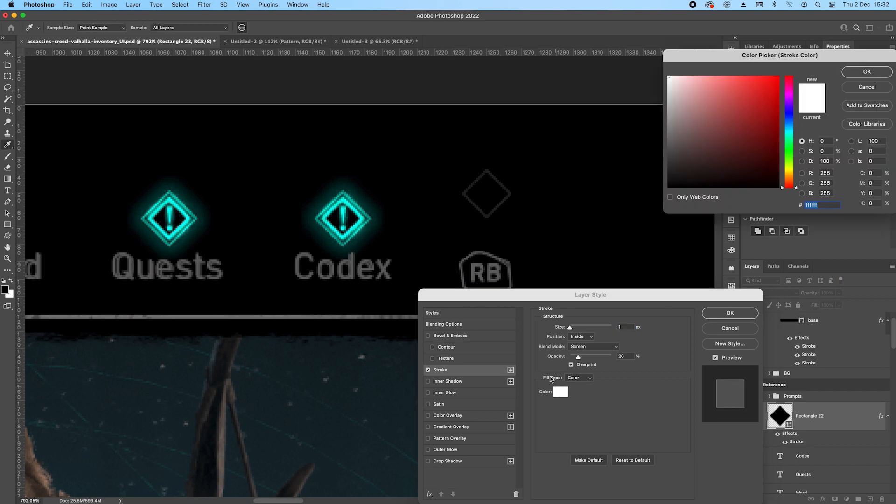
{"action": "left_click", "coordinate": [347, 199]}
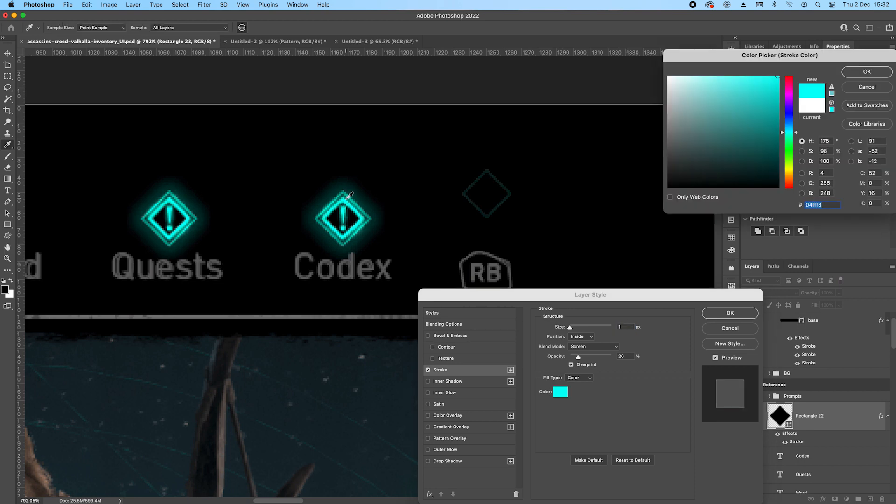
{"action": "left_click", "coordinate": [888, 70]}
{"action": "left_click", "coordinate": [593, 346]}
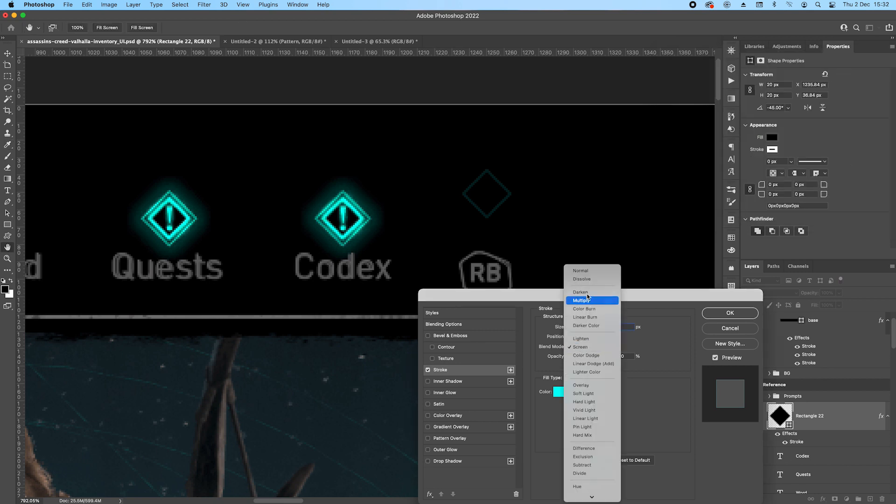
{"action": "left_click", "coordinate": [589, 266]}
{"action": "left_click_drag", "start_coordinate": [586, 358], "coordinate": [652, 362]}
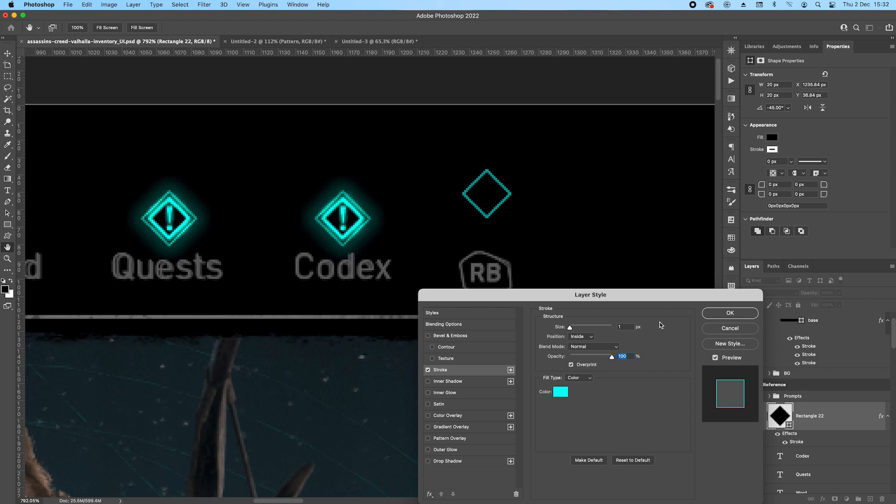
Add a second stroke to the diamond in black 000000 with a size of 3 px.
{"action": "left_click", "coordinate": [510, 369]}
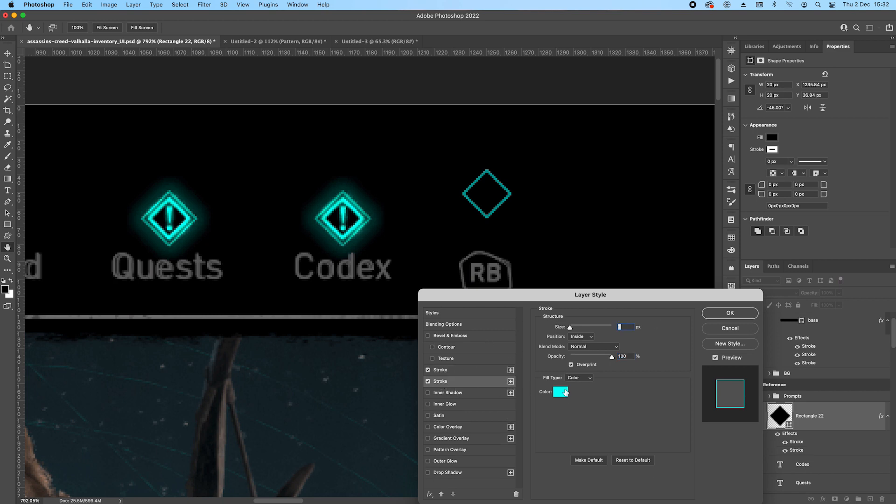
{"action": "left_click", "coordinate": [560, 392]}
{"action": "left_click_drag", "start_coordinate": [682, 148], "coordinate": [650, 199]}
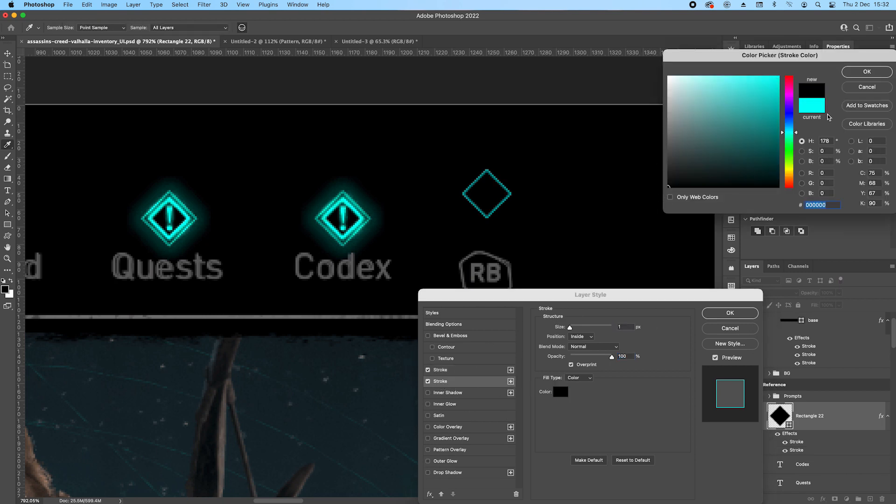
{"action": "left_click", "coordinate": [866, 71]}
{"action": "key", "text": "Up"}
{"action": "key", "text": "Up"}
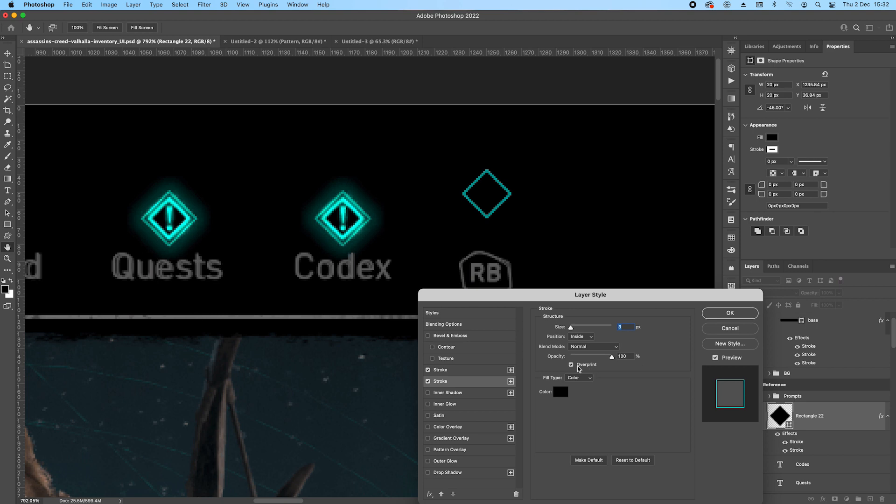
Add a third stroke to the diamond, coloured cyan by sampling the reference Codex icon.
{"action": "left_click", "coordinate": [448, 372]}
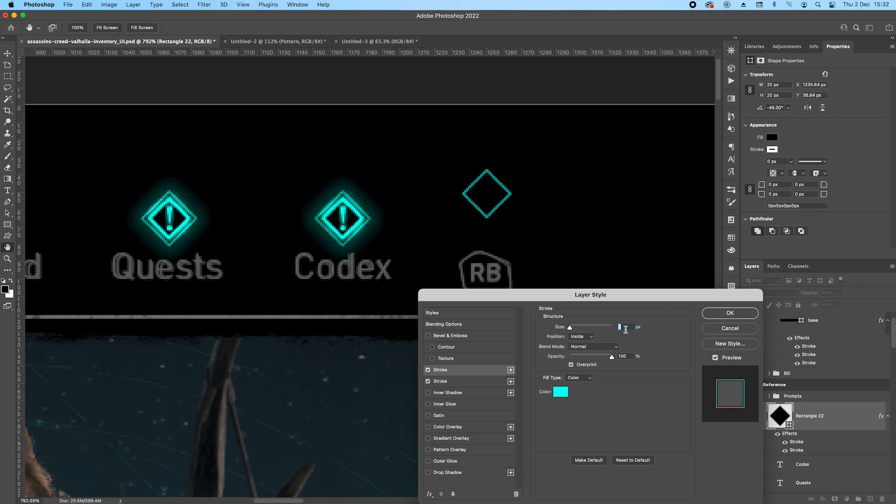
{"action": "left_click", "coordinate": [446, 382]}
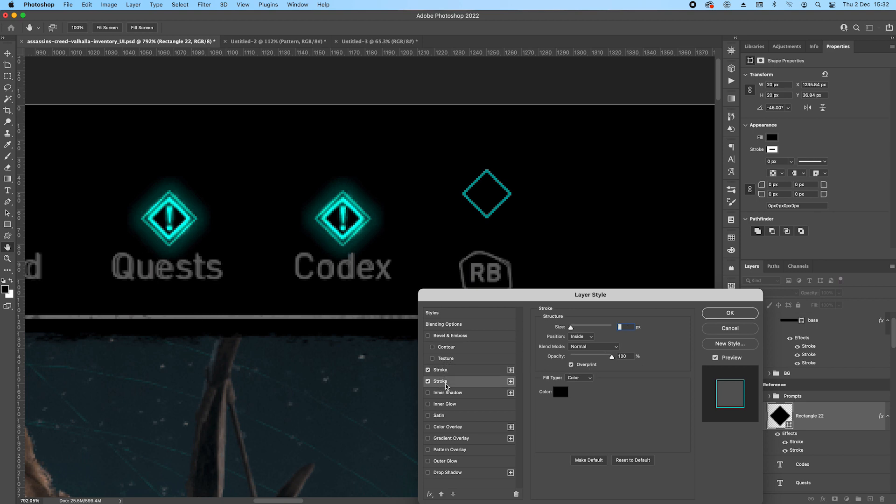
{"action": "left_click", "coordinate": [511, 381]}
{"action": "left_click", "coordinate": [443, 394]}
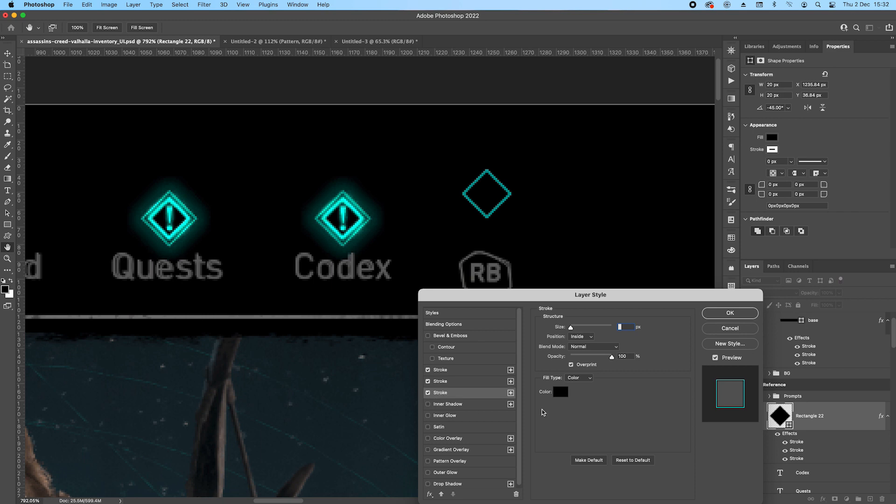
{"action": "left_click", "coordinate": [561, 392]}
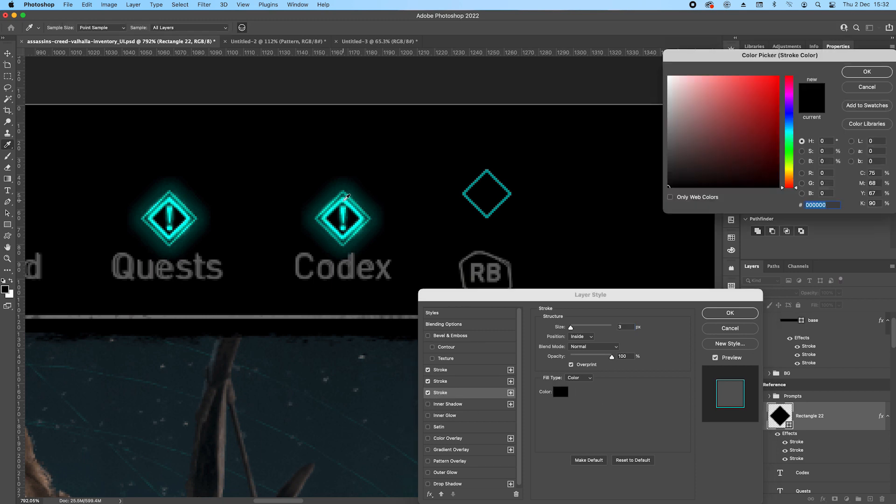
{"action": "left_click", "coordinate": [345, 199]}
{"action": "left_click", "coordinate": [866, 72]}
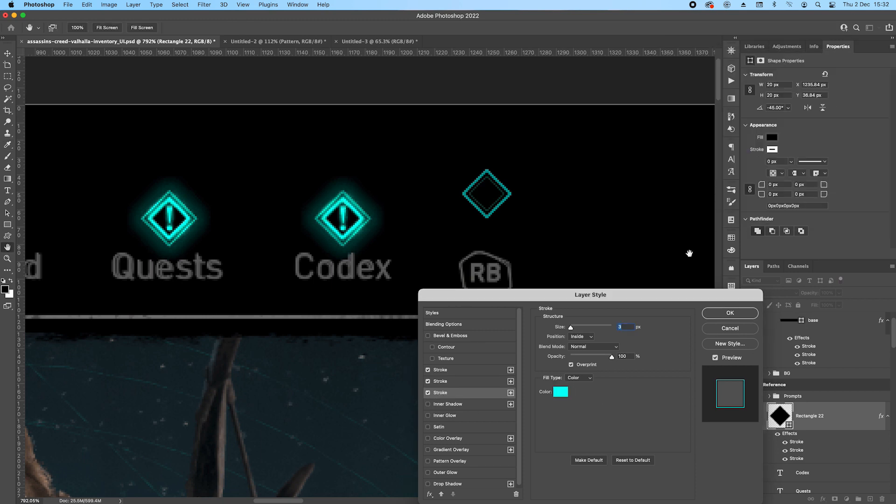
Set the third stroke's size to 5 px so the inner cyan band matches the reference icon.
{"action": "left_click", "coordinate": [628, 326]}
{"action": "key", "text": "Up"}
{"action": "key", "text": "Up"}
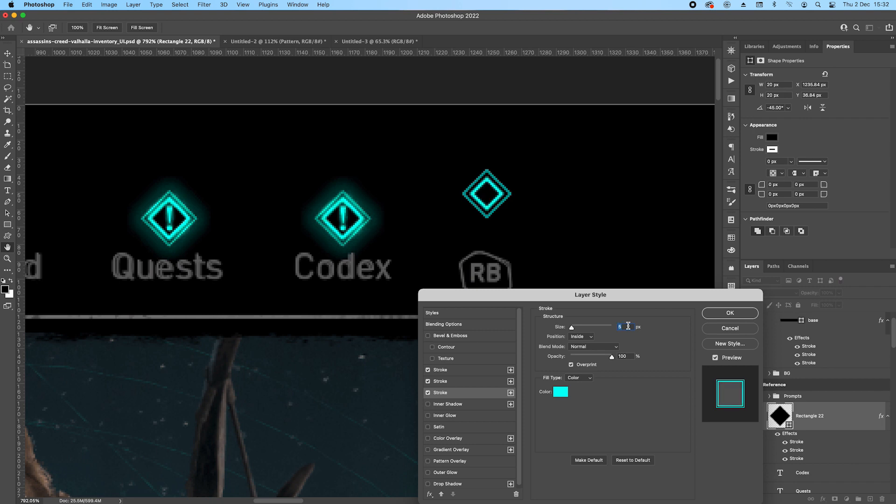
{"action": "key", "text": "Up"}
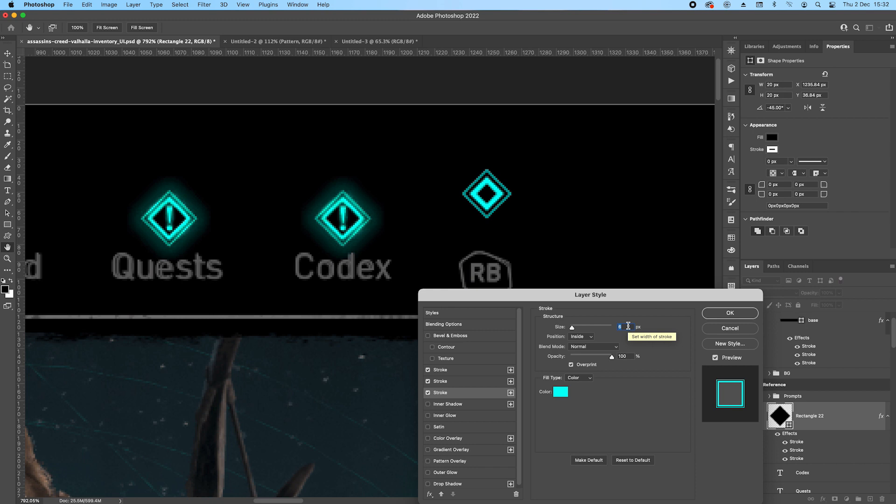
{"action": "key", "text": "Down"}
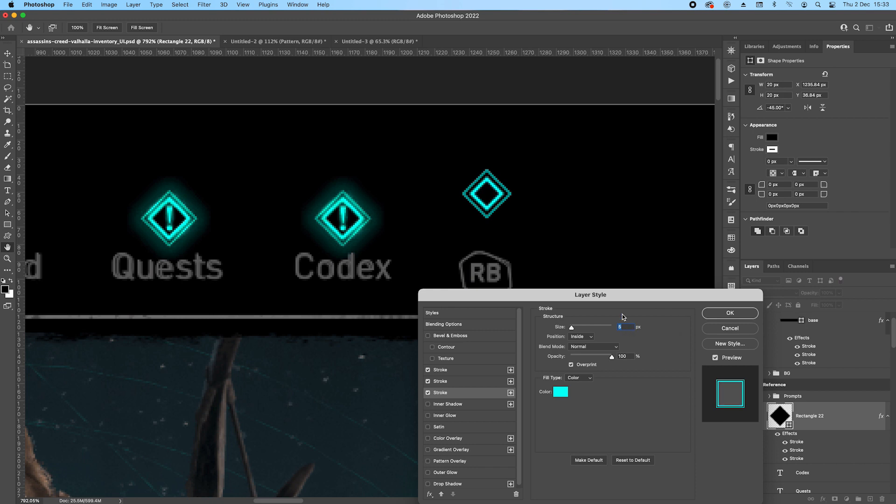
Add an Outer Glow to the diamond, coloured cyan by sampling the reference Codex icon.
{"action": "scroll", "coordinate": [442, 440], "scroll_direction": "down", "scroll_amount": 1}
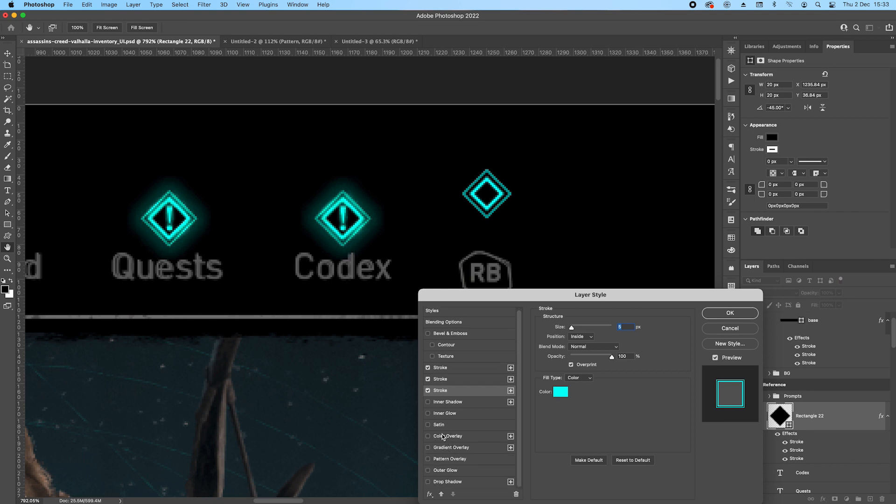
{"action": "left_click", "coordinate": [428, 470]}
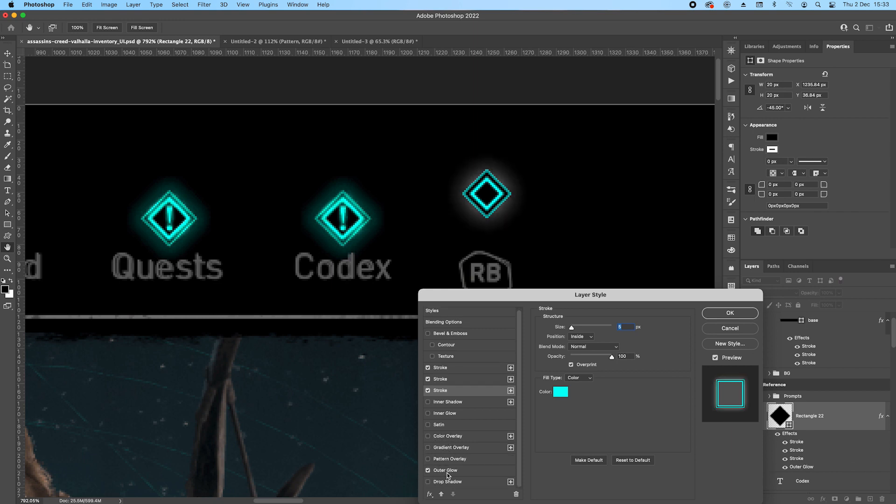
{"action": "left_click", "coordinate": [446, 470]}
{"action": "left_click", "coordinate": [559, 358]}
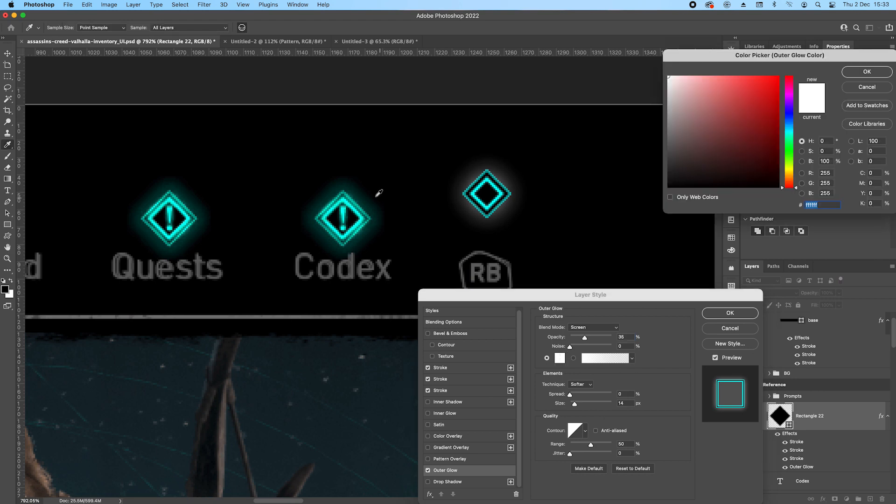
{"action": "left_click", "coordinate": [344, 199]}
{"action": "left_click", "coordinate": [867, 72]}
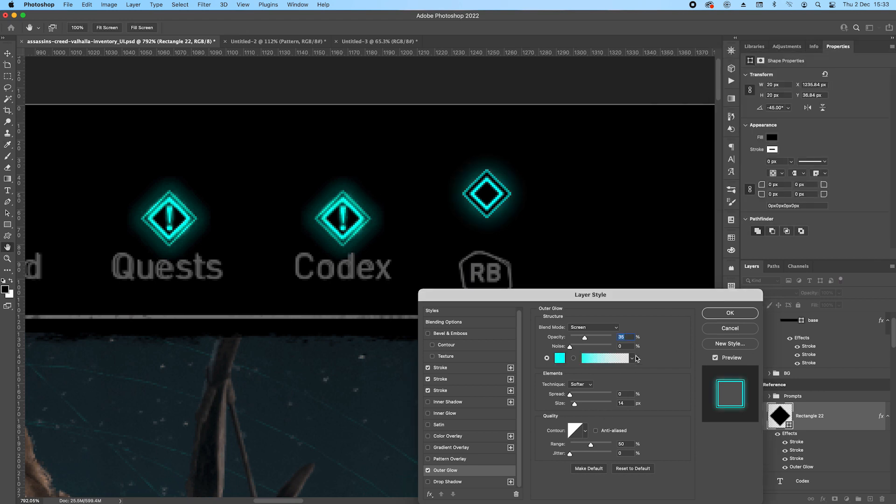
Set the outer glow's blend mode to Normal and its opacity to 30%, and apply the layer style.
{"action": "left_click", "coordinate": [586, 328]}
{"action": "left_click", "coordinate": [588, 251]}
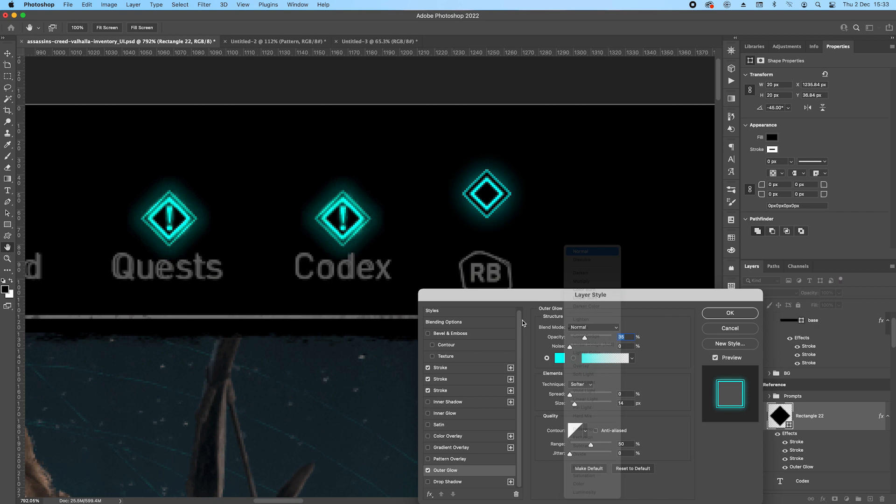
{"action": "type", "text": "20"}
{"action": "double_click", "coordinate": [622, 337]}
{"action": "key", "text": "shift+Up"}
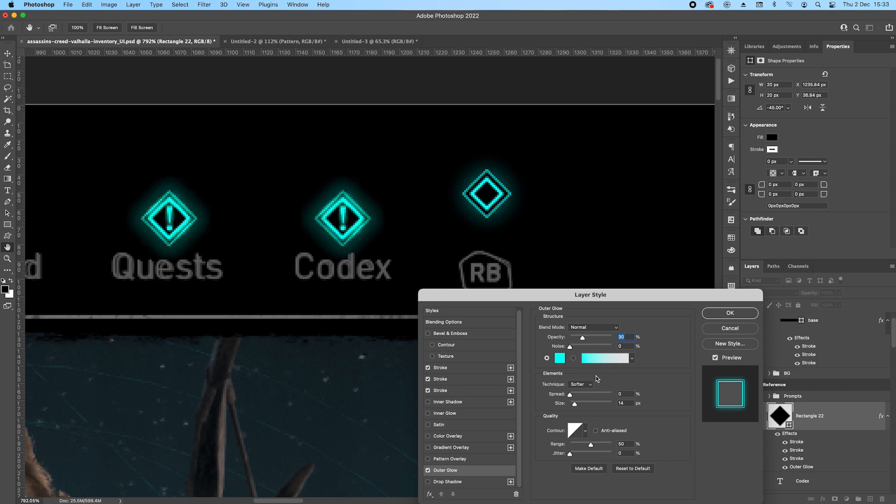
{"action": "left_click", "coordinate": [733, 311]}
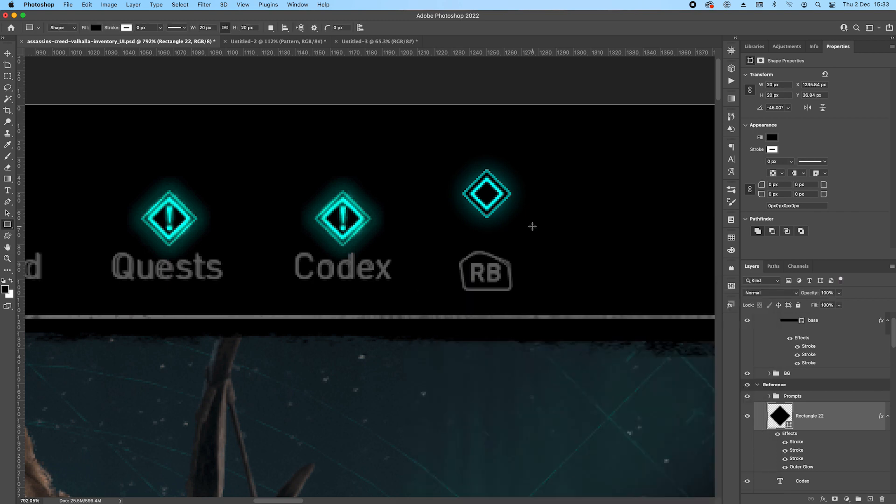
Resize the diamond shape to 24 px wide and 24 px high.
{"action": "key", "text": "super+t"}
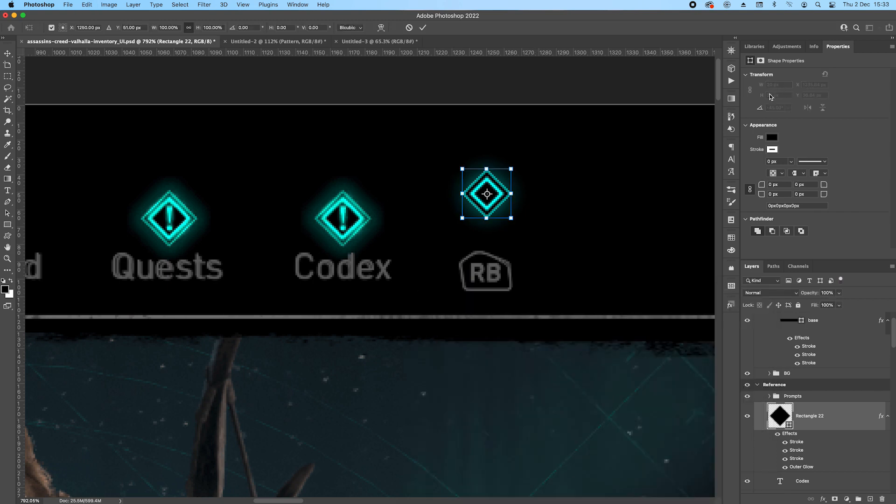
{"action": "key", "text": "Return"}
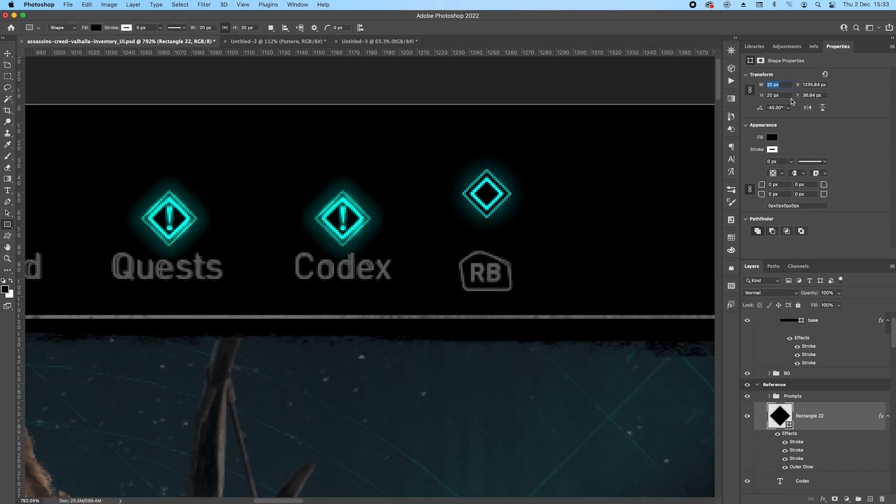
{"action": "key", "text": "Up"}
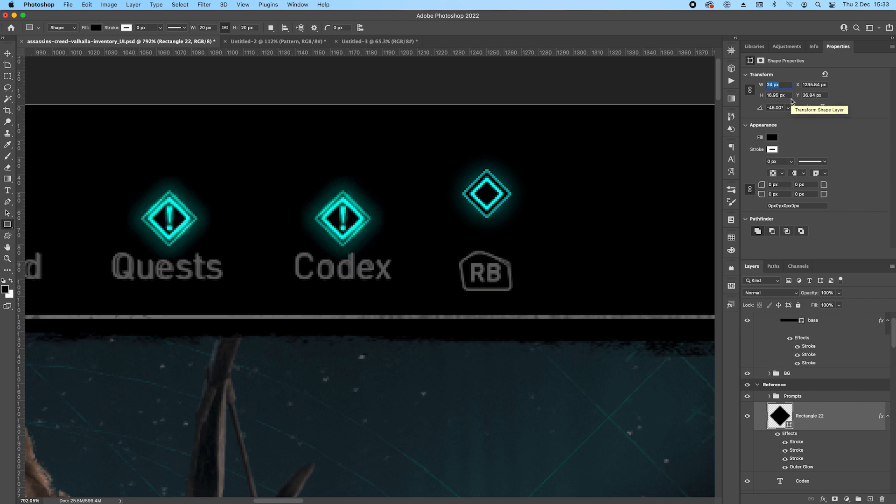
{"action": "key", "text": "Tab"}
{"action": "type", "text": "24"}
{"action": "key", "text": "Return"}
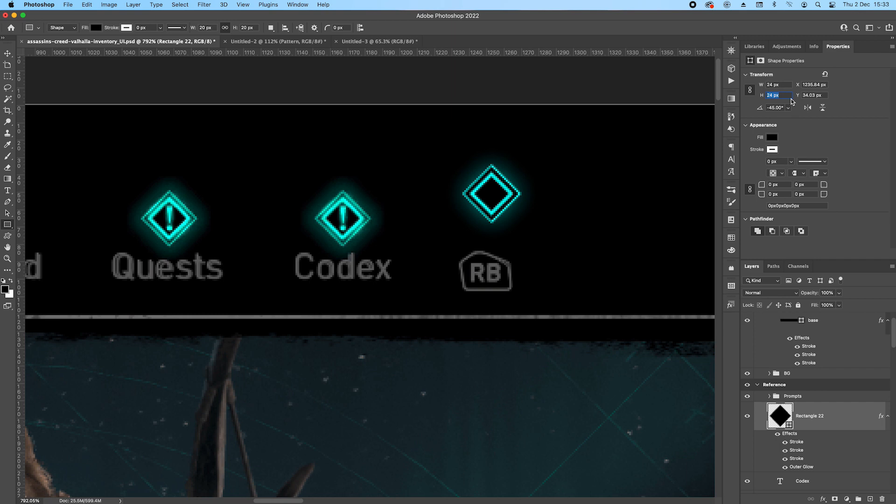
Add an Inner Glow to the diamond in cyan 04fff8 sampled from the reference Codex icon.
{"action": "double_click", "coordinate": [790, 437]}
{"action": "left_click_drag", "start_coordinate": [550, 296], "coordinate": [597, 223]}
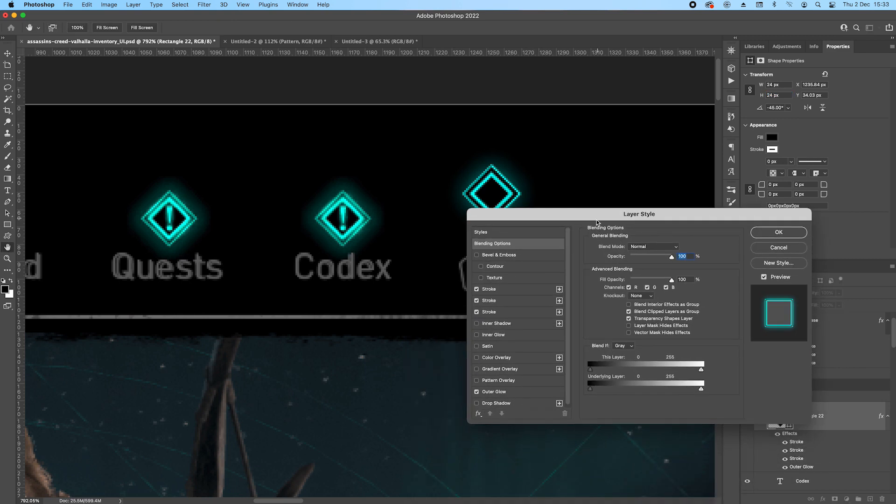
{"action": "left_click", "coordinate": [477, 335]}
{"action": "left_click_drag", "start_coordinate": [571, 217], "coordinate": [550, 257]}
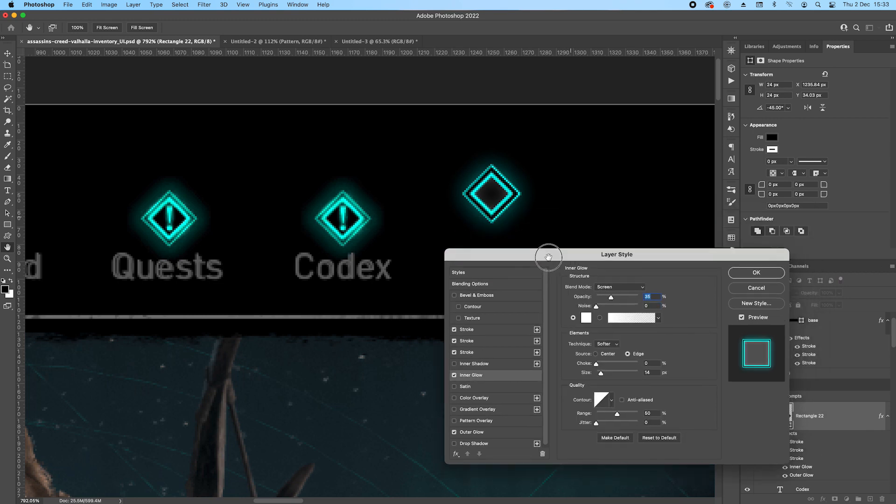
{"action": "left_click", "coordinate": [587, 318]}
{"action": "left_click", "coordinate": [348, 197]}
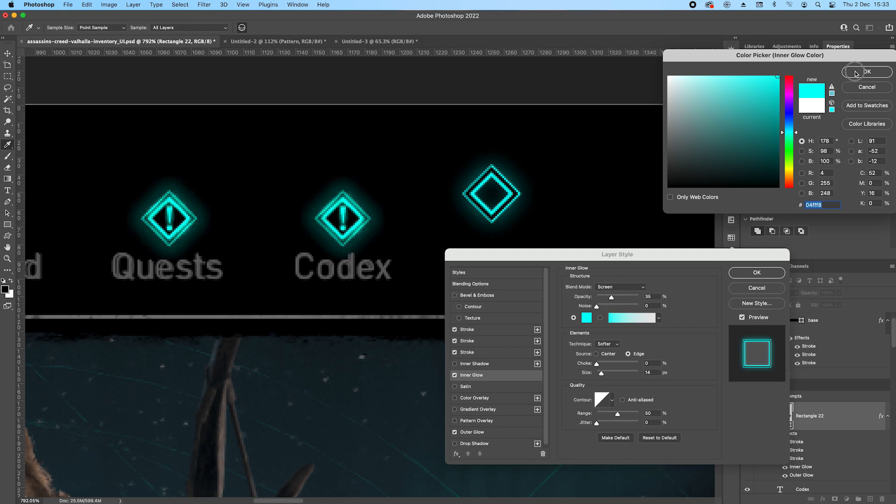
{"action": "left_click", "coordinate": [856, 74]}
Set the inner glow's blend mode to Normal and adjust its opacity.
{"action": "left_click", "coordinate": [621, 287]}
{"action": "left_click", "coordinate": [607, 213]}
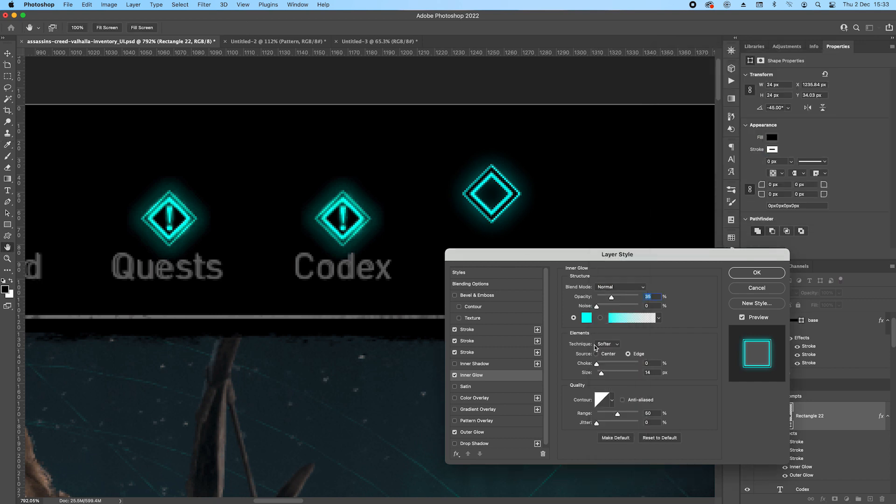
{"action": "left_click", "coordinate": [655, 295]}
{"action": "key", "text": "shift+Up"}
Recolour the diamond's outer glow to teal 15dcbe, fine-tune its range and spread, and apply the layer style.
{"action": "left_click", "coordinate": [480, 432]}
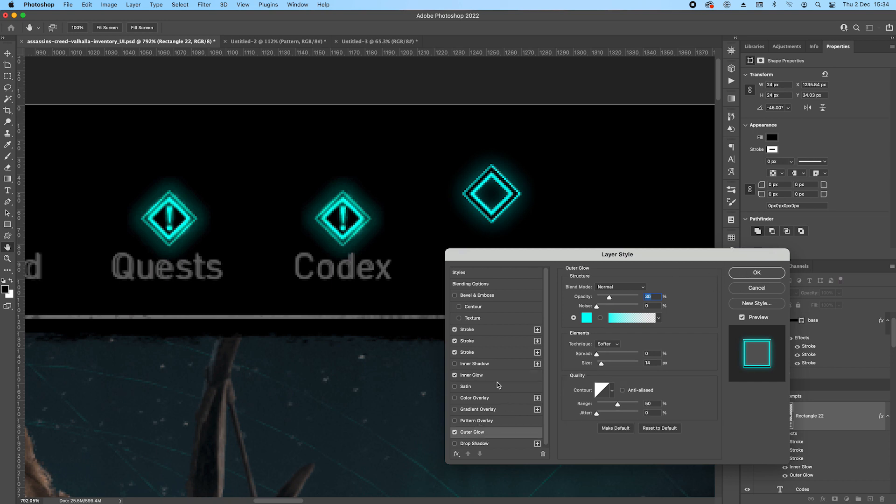
{"action": "left_click", "coordinate": [588, 320]}
{"action": "left_click_drag", "start_coordinate": [772, 85], "coordinate": [768, 93]}
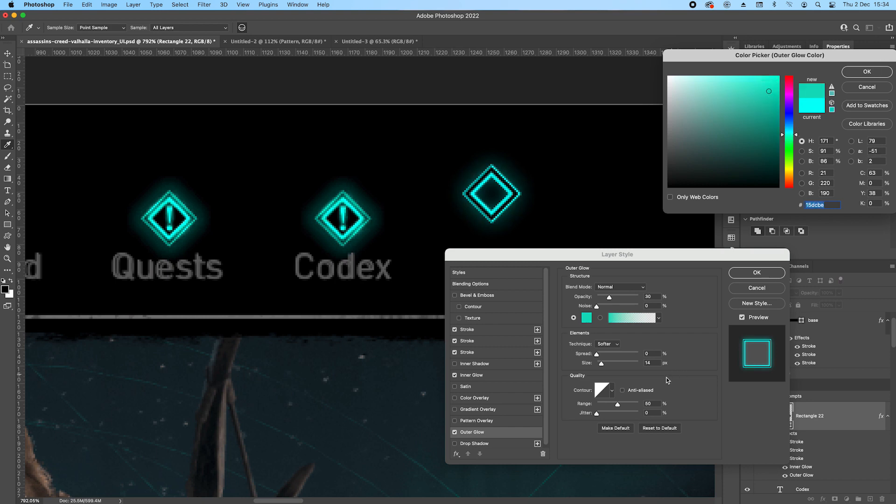
{"action": "left_click", "coordinate": [866, 71]}
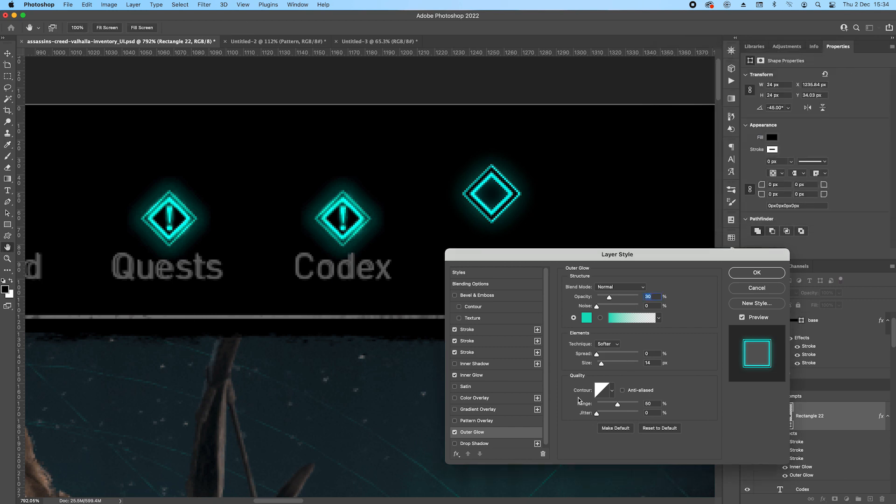
{"action": "mouse_move", "coordinate": [620, 406]}
{"action": "left_mouse_down"}
{"action": "mouse_move", "coordinate": [627, 406]}
{"action": "mouse_move", "coordinate": [614, 406]}
{"action": "left_mouse_up"}
{"action": "mouse_move", "coordinate": [597, 354]}
{"action": "left_mouse_down"}
{"action": "mouse_move", "coordinate": [607, 354]}
{"action": "mouse_move", "coordinate": [604, 371]}
{"action": "mouse_move", "coordinate": [601, 363]}
{"action": "left_mouse_up"}
{"action": "left_click", "coordinate": [758, 273]}
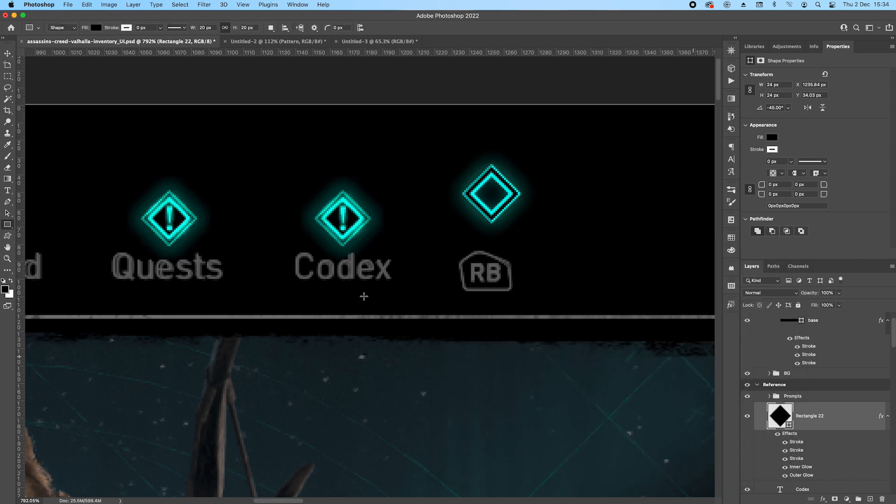
Duplicate the Codex text layer above the Rectangle 22 diamond layer and place the copy beside the diamond on the canvas.
{"action": "left_click", "coordinate": [9, 192]}
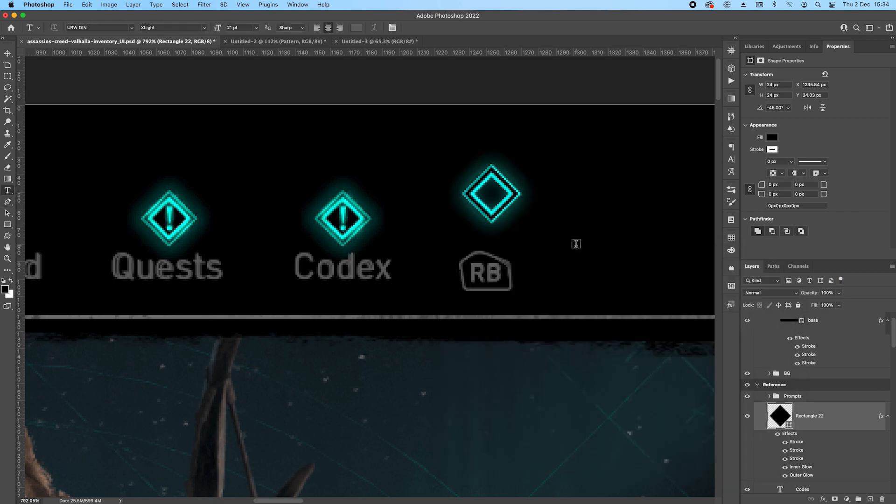
{"action": "scroll", "coordinate": [835, 431], "scroll_direction": "down", "scroll_amount": 3}
{"action": "left_click_drag", "start_coordinate": [840, 432], "coordinate": [827, 345], "text": "alt"}
{"action": "key", "text": "v"}
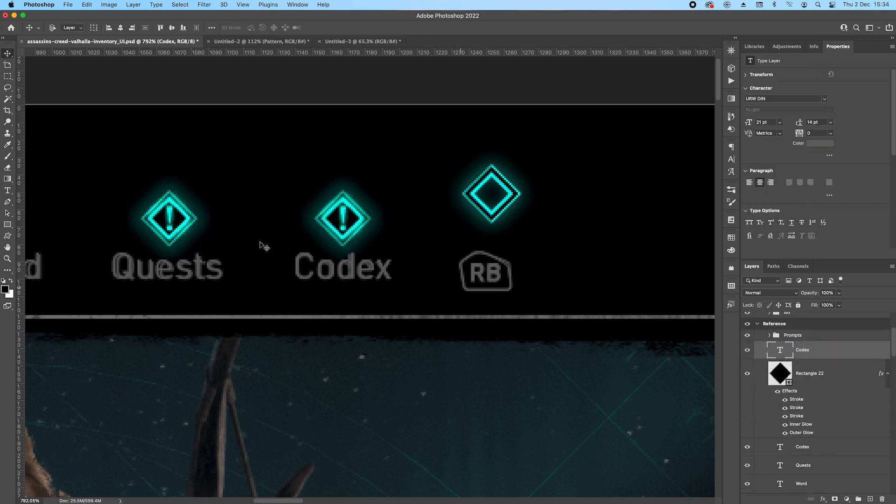
{"action": "left_click_drag", "start_coordinate": [362, 214], "coordinate": [607, 157]}
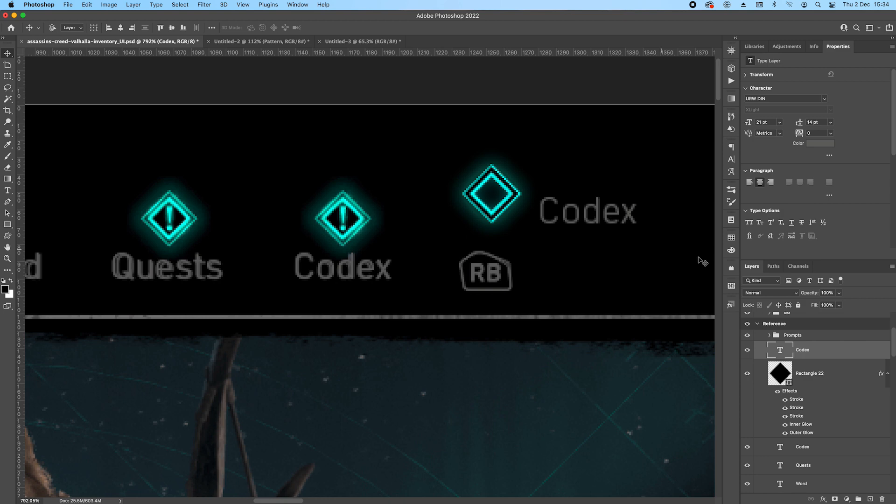
Replace the duplicated Codex label's text with an exclamation mark.
{"action": "double_click", "coordinate": [781, 353]}
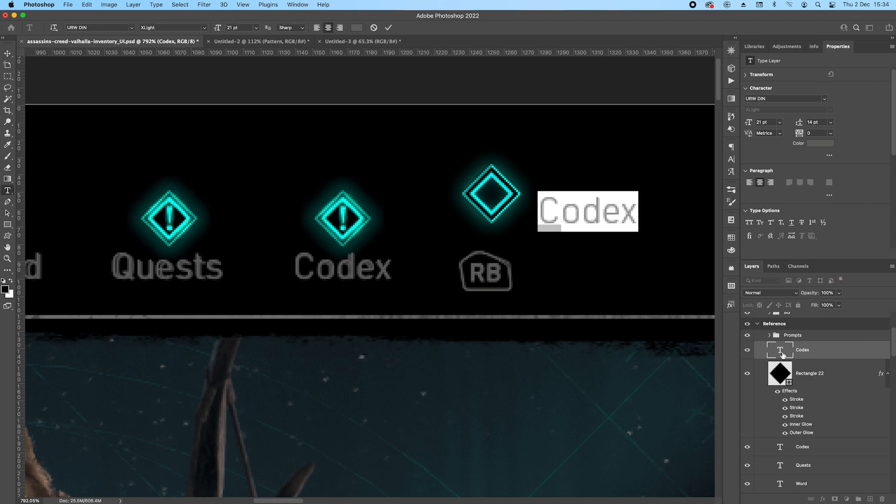
{"action": "type", "text": "!"}
{"action": "key", "text": "super+Return"}
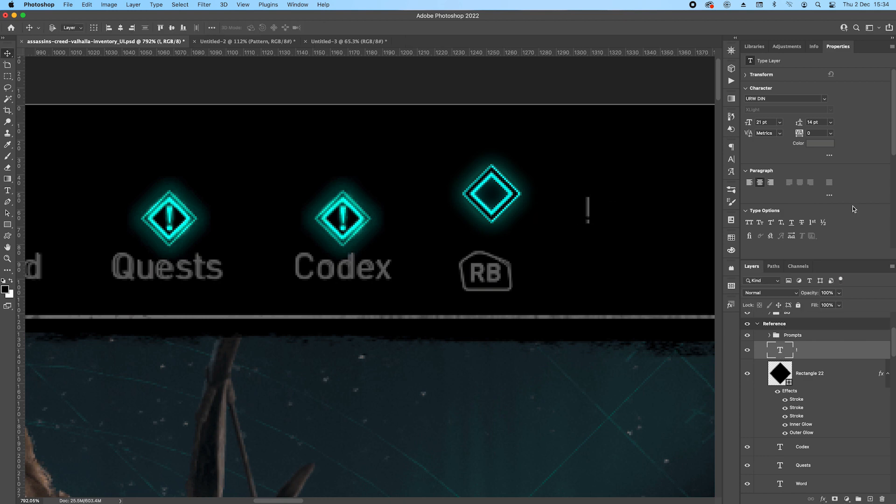
Make the exclamation mark faux bold and colour it with cyan sampled from the new diamond.
{"action": "left_click", "coordinate": [731, 161]}
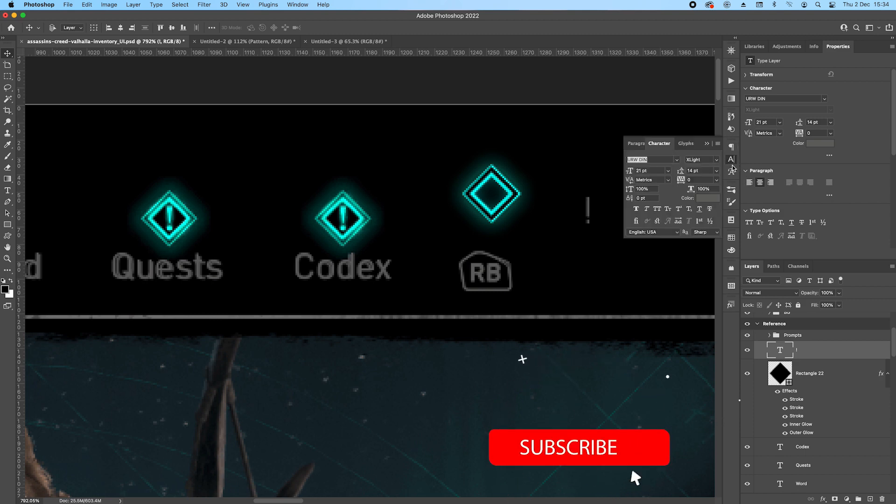
{"action": "left_click", "coordinate": [636, 210]}
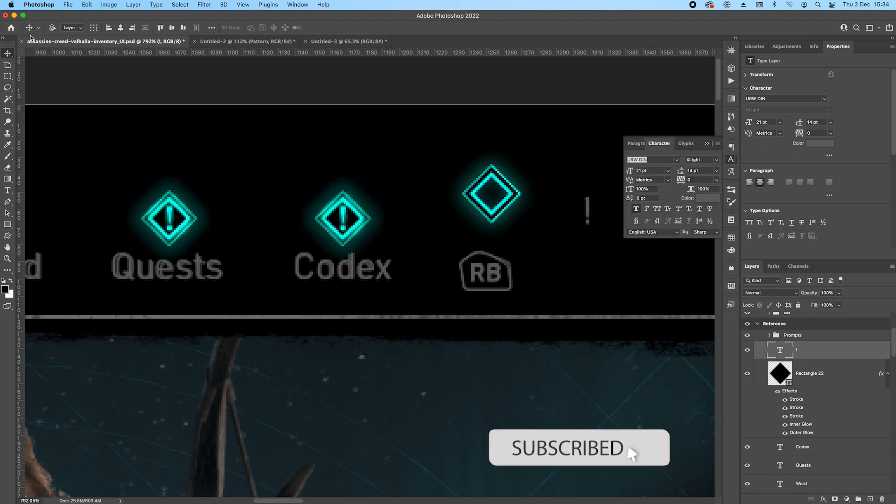
{"action": "left_click", "coordinate": [816, 145]}
{"action": "left_click", "coordinate": [491, 174]}
{"action": "left_click", "coordinate": [876, 74]}
Move the exclamation mark into the centre of the new diamond.
{"action": "key", "text": "Left"}
{"action": "key", "text": "Left"}
{"action": "key", "text": "Left"}
{"action": "key", "text": "Left"}
{"action": "key", "text": "Left"}
{"action": "key", "text": "Left"}
{"action": "key", "text": "Left"}
{"action": "key", "text": "Left"}
{"action": "key", "text": "Left"}
{"action": "key", "text": "Left"}
{"action": "key", "text": "Left"}
{"action": "key", "text": "Left"}
{"action": "key", "text": "Left"}
{"action": "key", "text": "Left"}
{"action": "key", "text": "Left"}
{"action": "key", "text": "Left"}
{"action": "key", "text": "Left"}
{"action": "key", "text": "Left"}
{"action": "key", "text": "Left"}
{"action": "key", "text": "Left"}
{"action": "key", "text": "Left"}
{"action": "key", "text": "Left"}
{"action": "key", "text": "Left"}
{"action": "key", "text": "Left"}
{"action": "key", "text": "Left"}
{"action": "key", "text": "Left"}
{"action": "key", "text": "Left"}
{"action": "key", "text": "Left"}
{"action": "key", "text": "Right"}
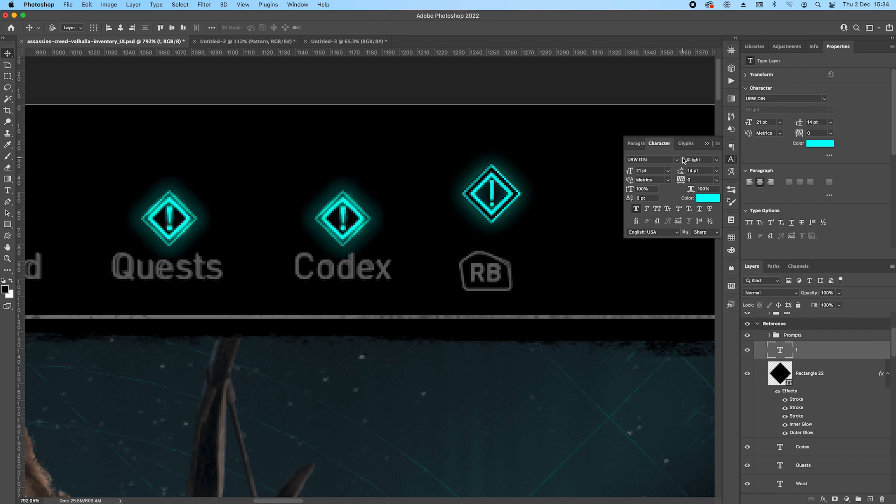
Reduce the exclamation mark's font size to 18 pt.
{"action": "left_click", "coordinate": [769, 122]}
{"action": "key", "text": "Return"}
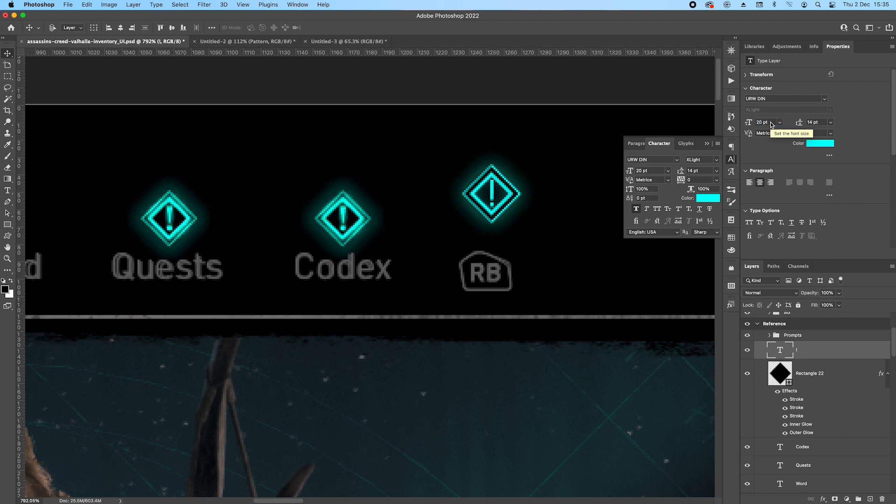
{"action": "left_click", "coordinate": [769, 122]}
{"action": "key", "text": "Down"}
{"action": "key", "text": "Down"}
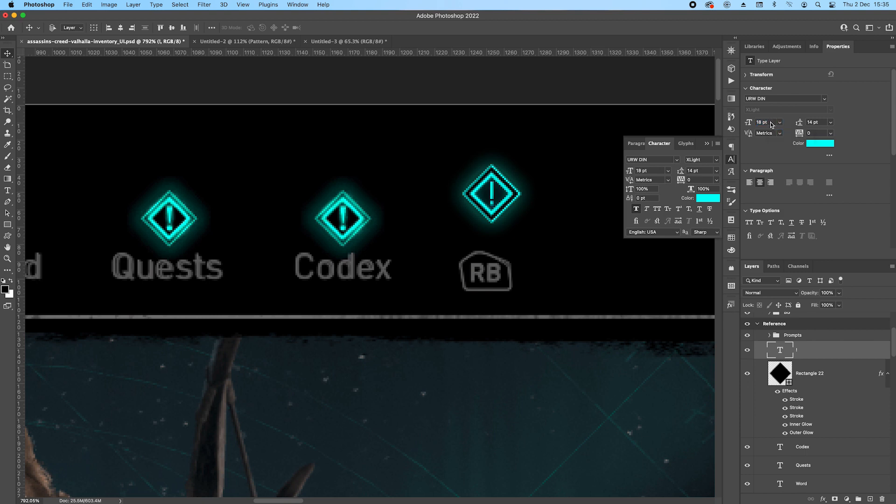
{"action": "left_click", "coordinate": [570, 252]}
Group the exclamation mark and the Rectangle 22 diamond, and name the group Notification.
{"action": "scroll", "coordinate": [859, 371], "scroll_direction": "up", "scroll_amount": 5}
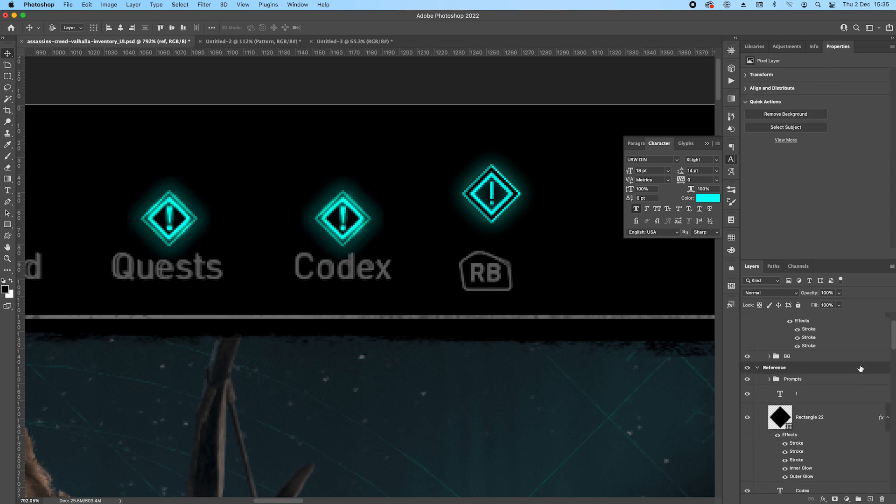
{"action": "left_click", "coordinate": [812, 397]}
{"action": "left_click", "coordinate": [822, 420], "text": "shift"}
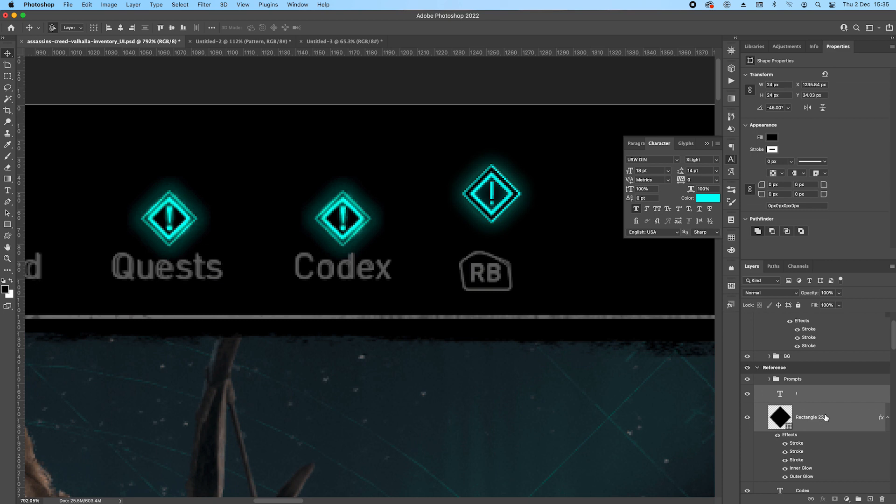
{"action": "key", "text": "super+g"}
{"action": "type", "text": "N"}
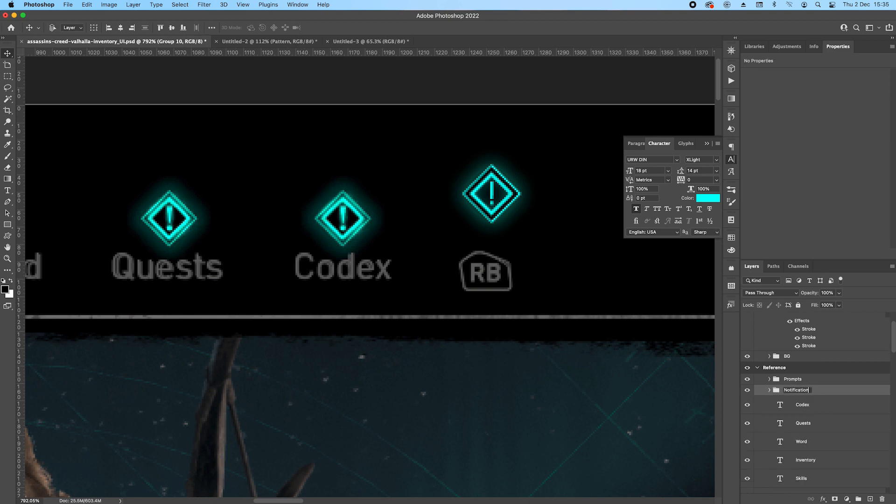
{"action": "type", "text": "otification"}
{"action": "key", "text": "Return"}
Place the Notification icon over the reference Codex icon and a duplicate of it over the Quests icon.
{"action": "scroll", "coordinate": [504, 244], "scroll_direction": "down", "scroll_amount": 5}
{"action": "left_click_drag", "start_coordinate": [504, 228], "coordinate": [309, 226]}
{"action": "scroll", "coordinate": [462, 245], "scroll_direction": "up", "scroll_amount": 5}
{"action": "scroll", "coordinate": [263, 281], "scroll_direction": "down", "scroll_amount": 2}
{"action": "left_click_drag", "start_coordinate": [177, 270], "coordinate": [390, 226]}
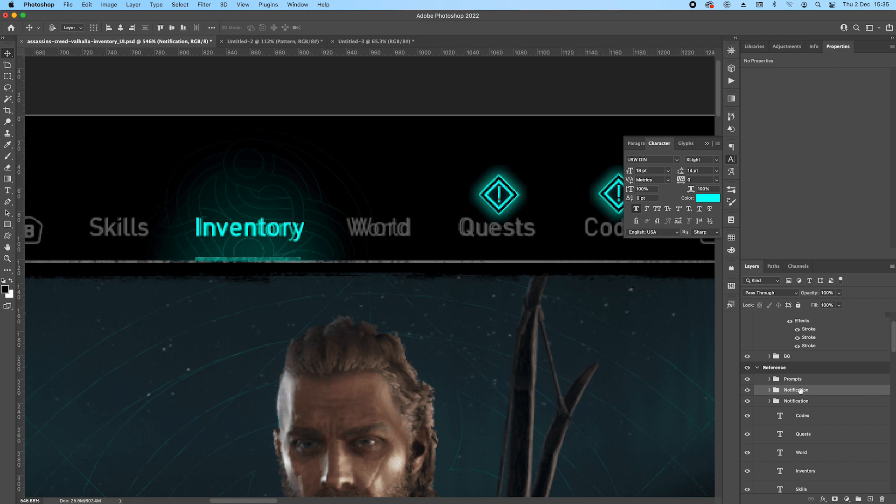
Select the Rectangle 20 layer and set the foreground colour to the cyan sampled from the Quests notification diamond.
{"action": "scroll", "coordinate": [802, 391], "scroll_direction": "down", "scroll_amount": 4}
{"action": "left_click", "coordinate": [839, 429]}
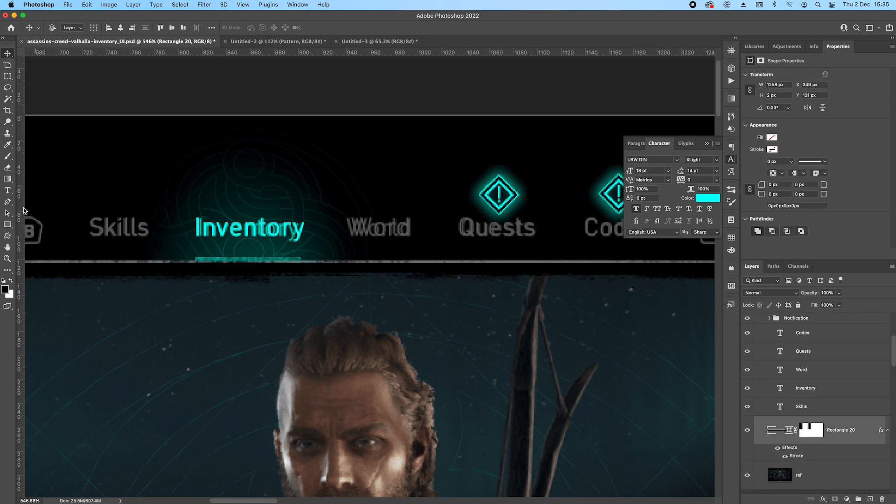
{"action": "left_click", "coordinate": [5, 290]}
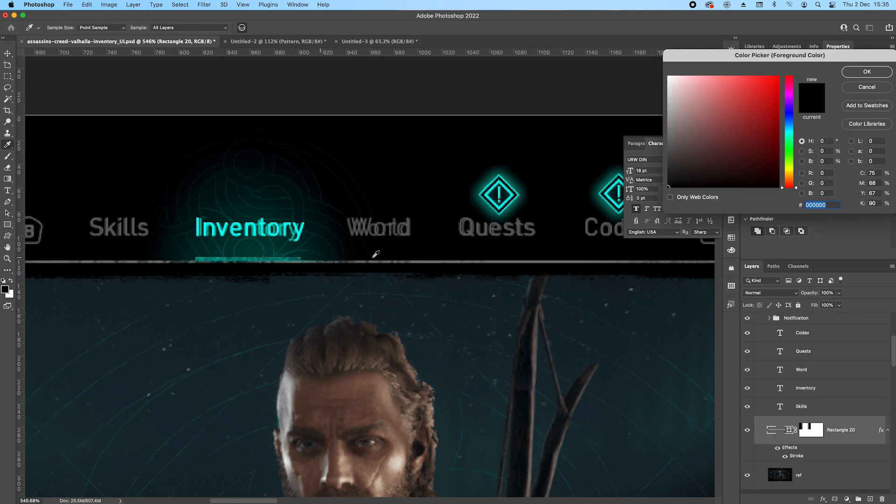
{"action": "left_click", "coordinate": [506, 198]}
{"action": "left_click", "coordinate": [867, 71]}
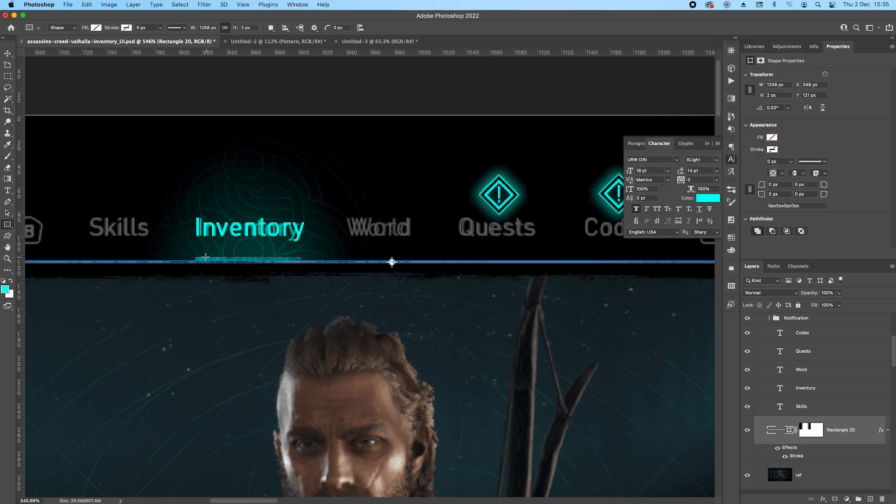
Draw a thin rectangle over the reference underline below the Inventory label and trim it to 88 × 3 px.
{"action": "left_click_drag", "start_coordinate": [196, 257], "coordinate": [301, 259]}
{"action": "scroll", "coordinate": [301, 260], "scroll_direction": "up", "scroll_amount": 10}
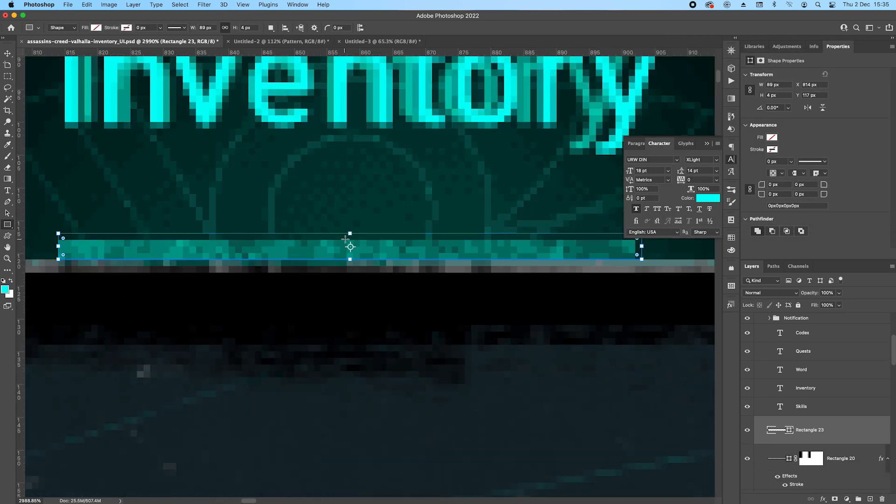
{"action": "key", "text": "super+z"}
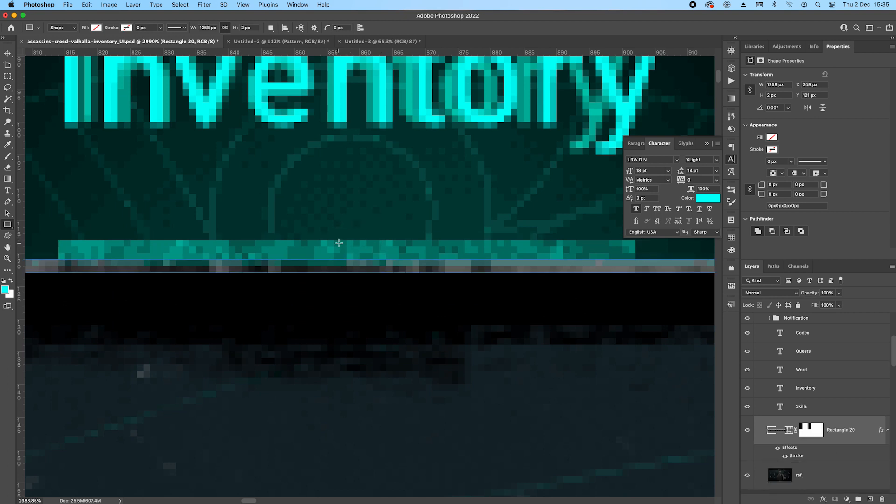
{"action": "key", "text": "super+shift+z"}
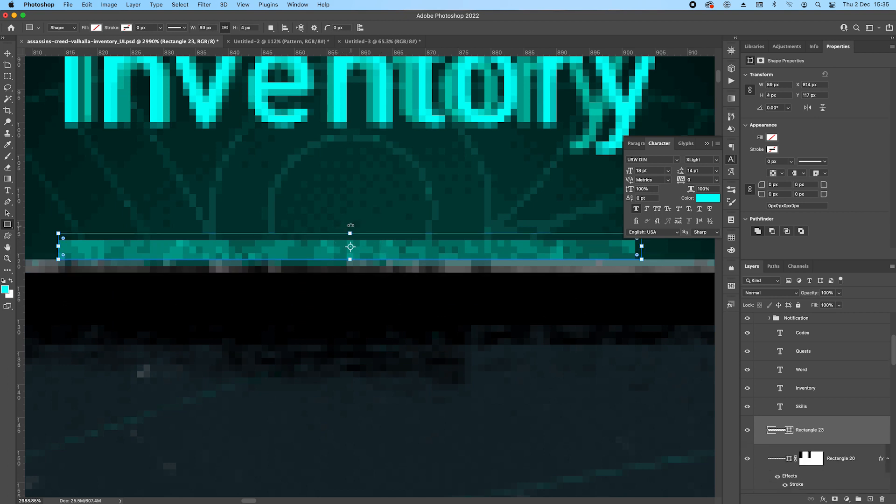
{"action": "left_click_drag", "start_coordinate": [351, 232], "coordinate": [356, 239]}
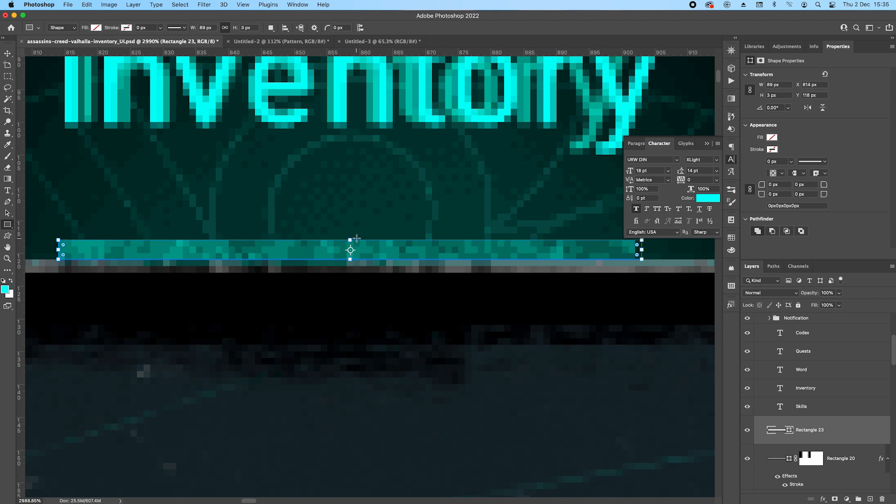
{"action": "left_click_drag", "start_coordinate": [643, 251], "coordinate": [637, 251]}
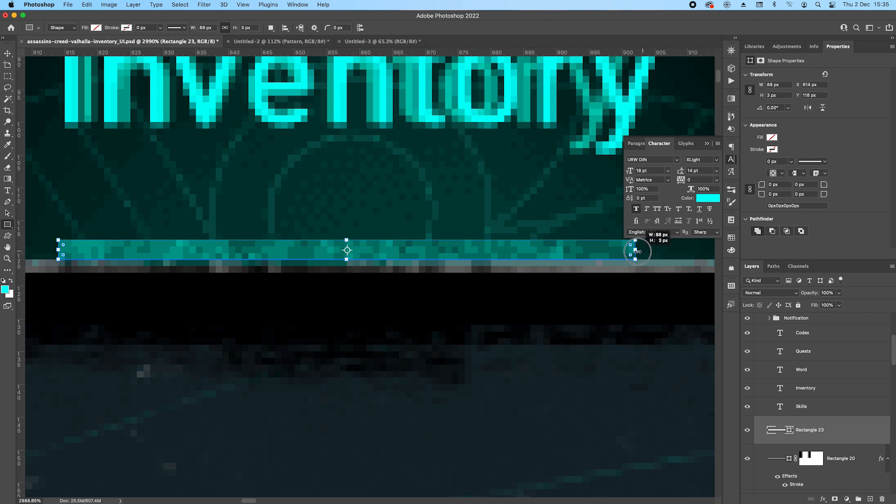
Recolour the new underline with a colour overlay of cyan 04fff8 sampled from the Inventory label.
{"action": "scroll", "coordinate": [528, 277], "scroll_direction": "down", "scroll_amount": 3}
{"action": "scroll", "coordinate": [528, 277], "scroll_direction": "down", "scroll_amount": 3}
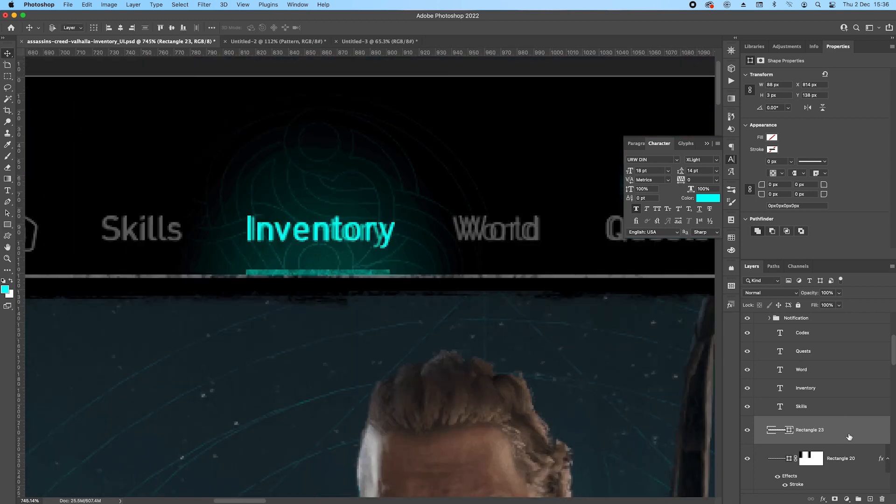
{"action": "double_click", "coordinate": [854, 434]}
{"action": "left_click", "coordinate": [455, 400]}
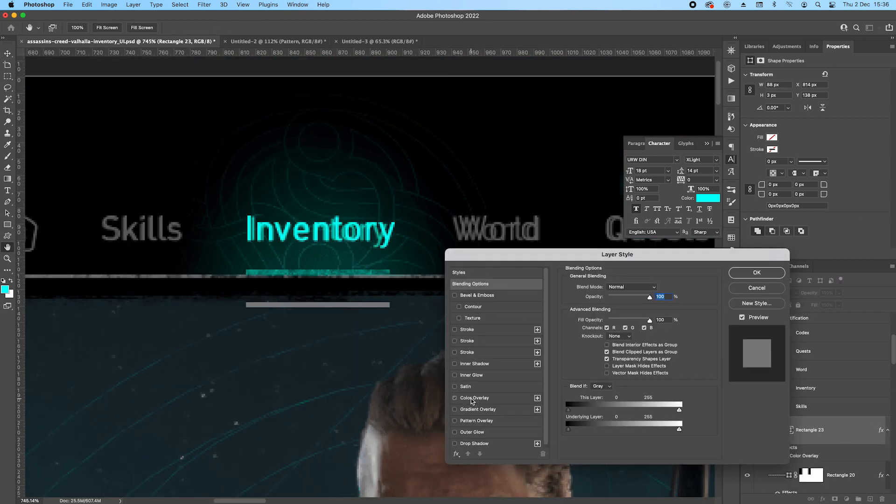
{"action": "left_click", "coordinate": [472, 397]}
{"action": "left_click", "coordinate": [655, 288]}
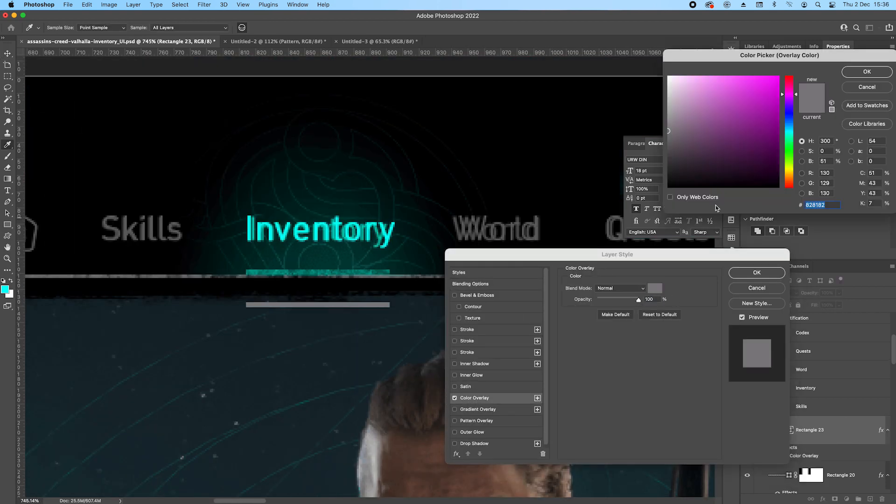
{"action": "left_click", "coordinate": [339, 221]}
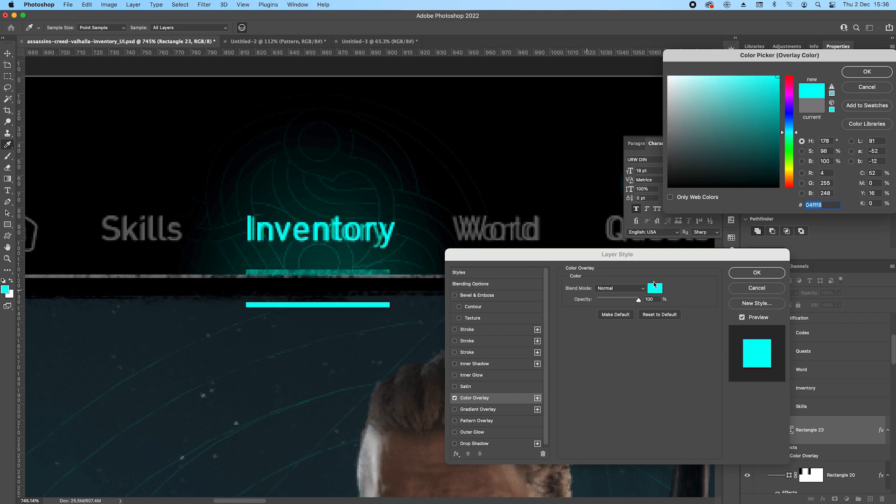
{"action": "left_click", "coordinate": [866, 72]}
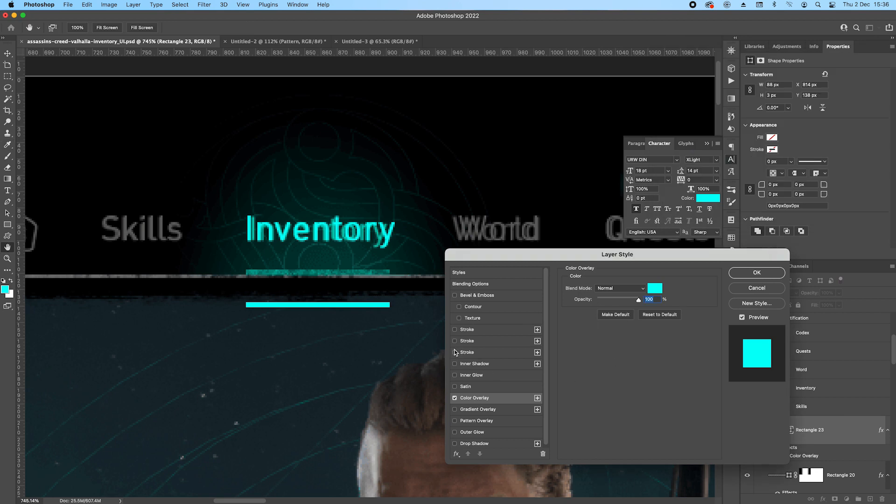
Add a 1 px inside stroke to the underline with a pattern fill and the Screen blend mode.
{"action": "left_click", "coordinate": [456, 330]}
{"action": "left_click", "coordinate": [467, 332]}
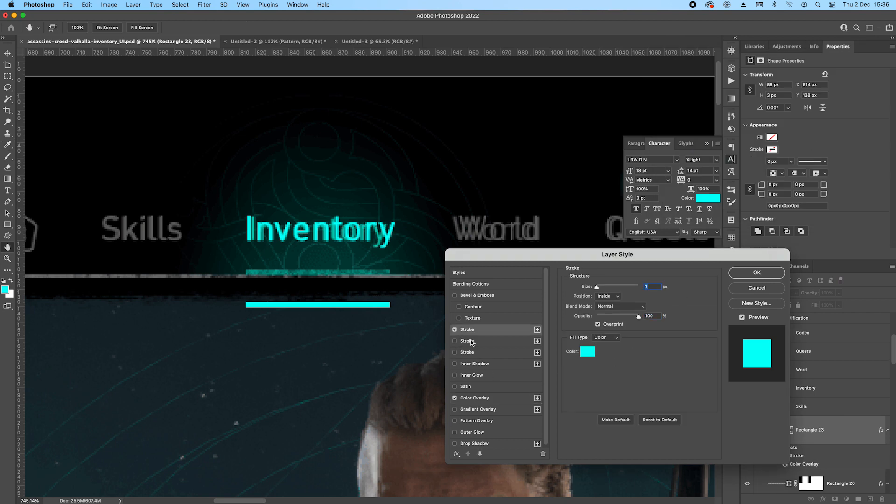
{"action": "left_click", "coordinate": [596, 341]}
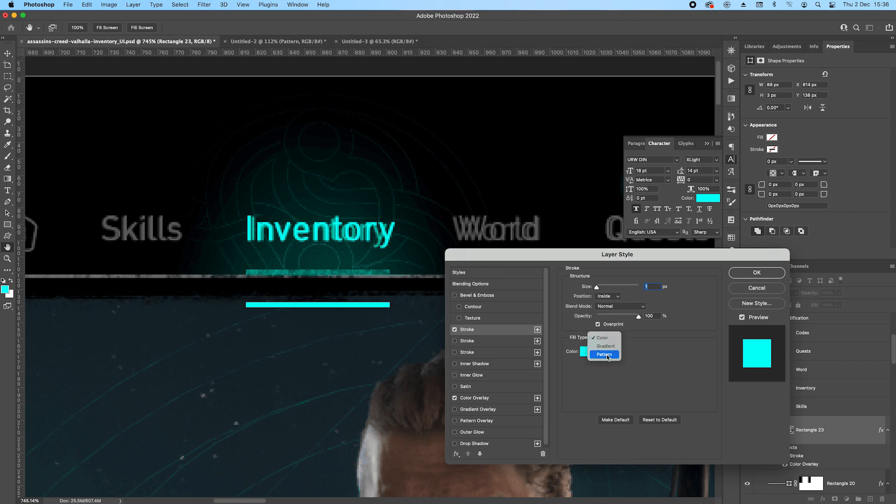
{"action": "left_click", "coordinate": [607, 355]}
{"action": "left_click", "coordinate": [620, 306]}
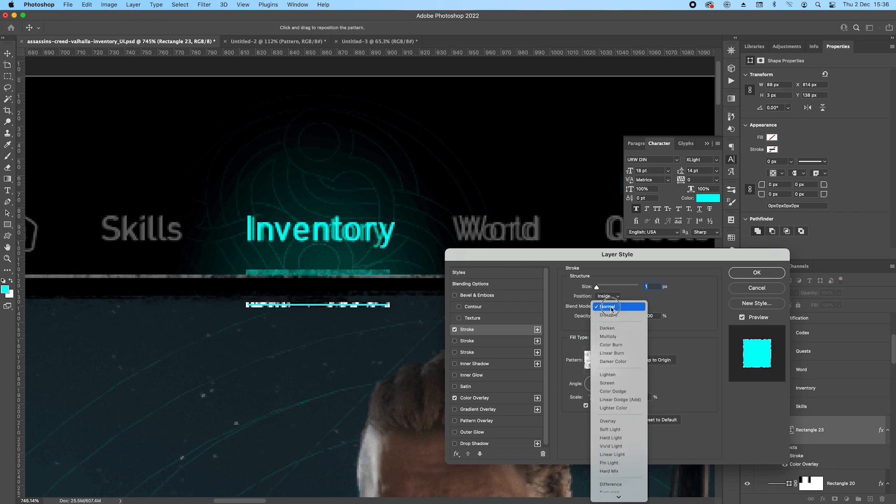
{"action": "left_click", "coordinate": [612, 381]}
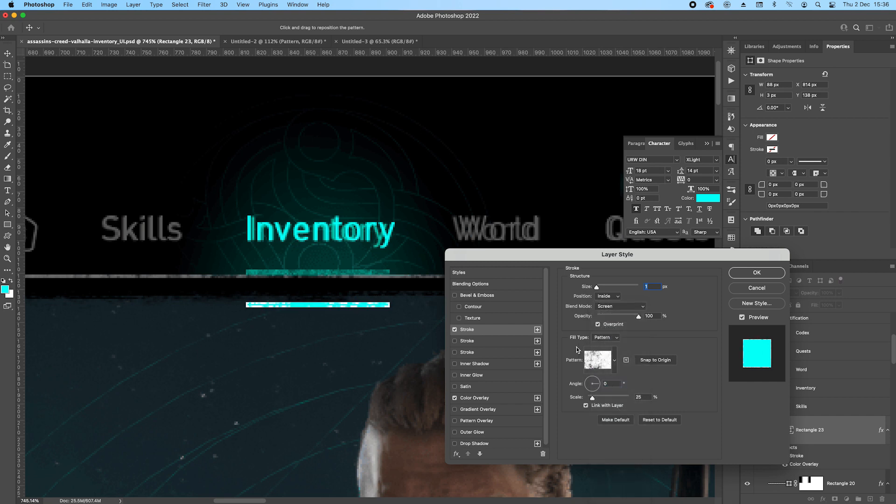
Switch the underline's stroke pattern to the dark grunge texture and its blend mode to Multiply.
{"action": "left_click", "coordinate": [615, 359]}
{"action": "left_click", "coordinate": [541, 275]}
{"action": "left_click", "coordinate": [700, 320]}
{"action": "left_click", "coordinate": [618, 309]}
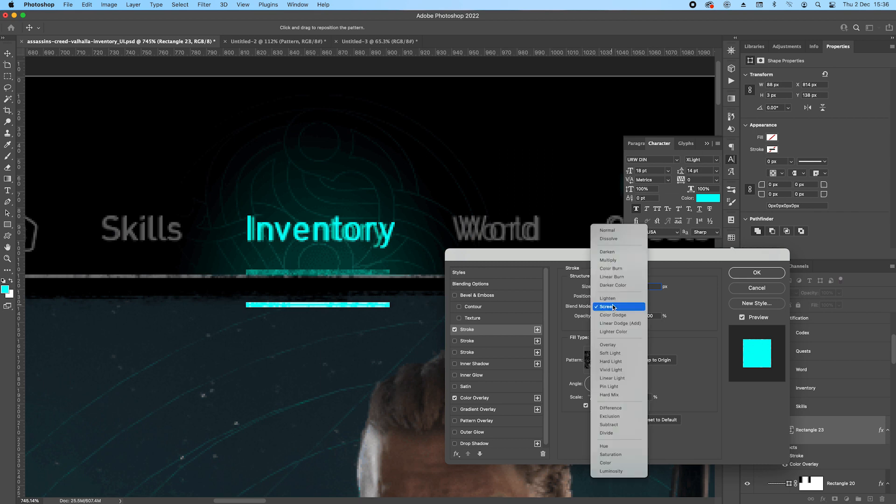
{"action": "left_click", "coordinate": [609, 260]}
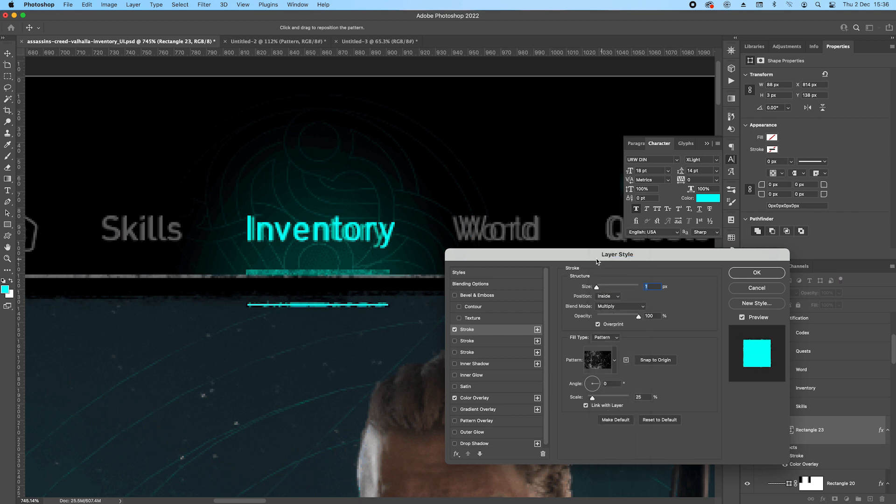
Set the stroke to 2 px at 40% opacity, and move the underline up 20 px onto the reference underline.
{"action": "key", "text": "Up"}
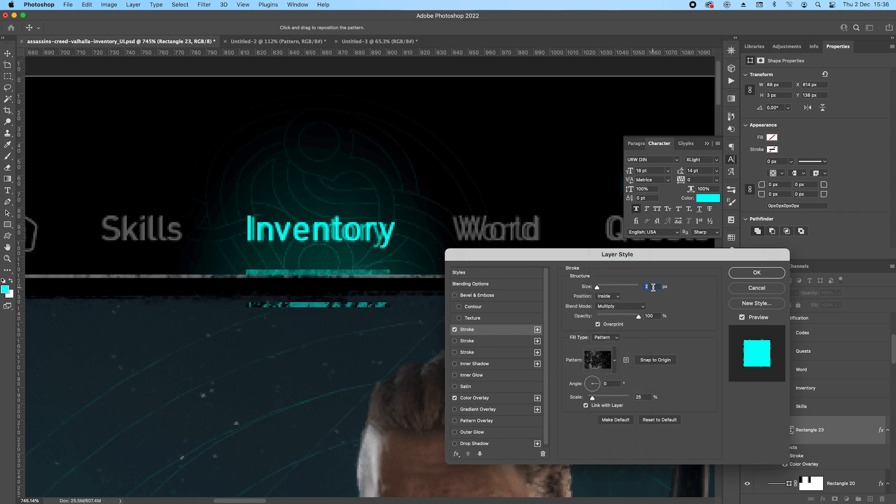
{"action": "mouse_move", "coordinate": [638, 316]}
{"action": "left_mouse_down"}
{"action": "mouse_move", "coordinate": [605, 317]}
{"action": "mouse_move", "coordinate": [614, 318]}
{"action": "left_mouse_up"}
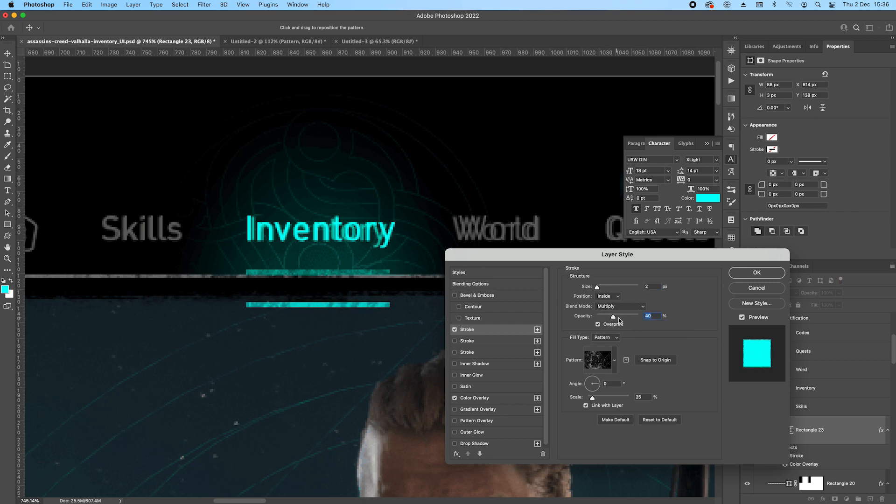
{"action": "left_click", "coordinate": [757, 274]}
{"action": "key", "text": "shift+Up"}
{"action": "key", "text": "shift+Up"}
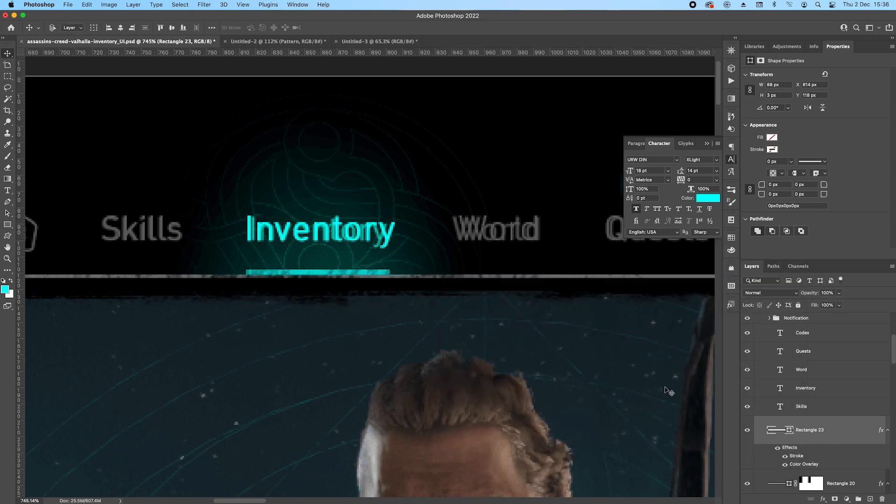
Draw a rectangle about 265 × 122 px around the Inventory label, from the canvas's upper edge down to the divider line.
{"action": "scroll", "coordinate": [322, 276], "scroll_direction": "down", "scroll_amount": 2}
{"action": "scroll", "coordinate": [834, 426], "scroll_direction": "down", "scroll_amount": 3}
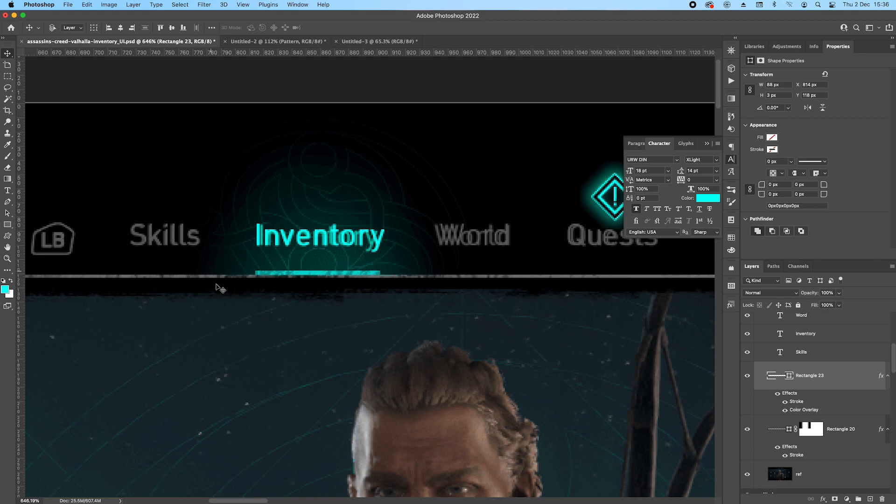
{"action": "left_click", "coordinate": [7, 226]}
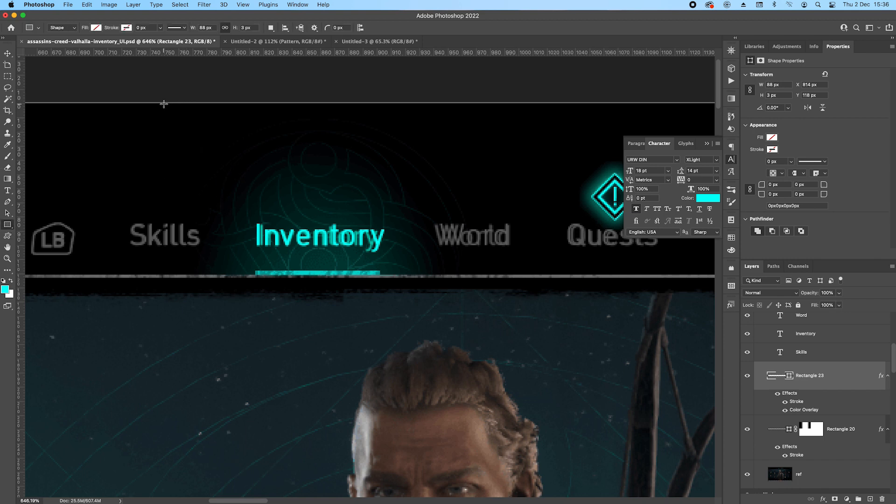
{"action": "left_click_drag", "start_coordinate": [160, 103], "coordinate": [506, 274]}
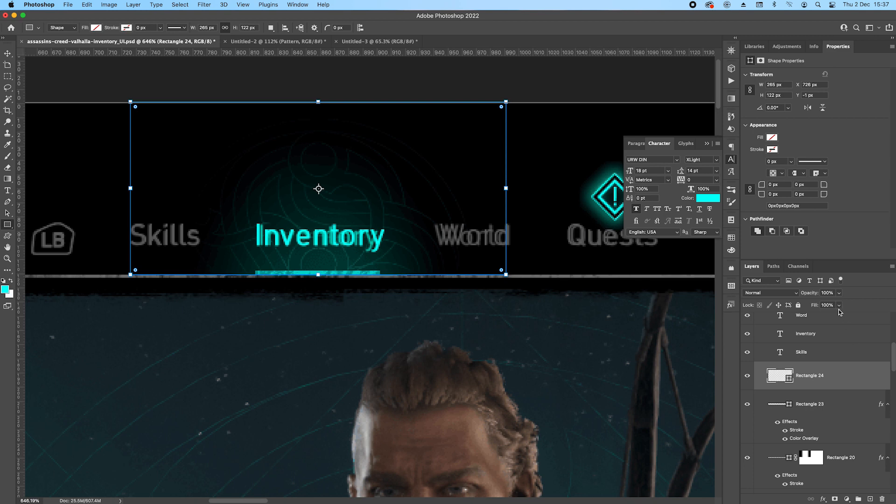
Add a gradient overlay to the new rectangle, fading from dark teal sampled beside the Quests notification to 0% opacity.
{"action": "left_click", "coordinate": [824, 499]}
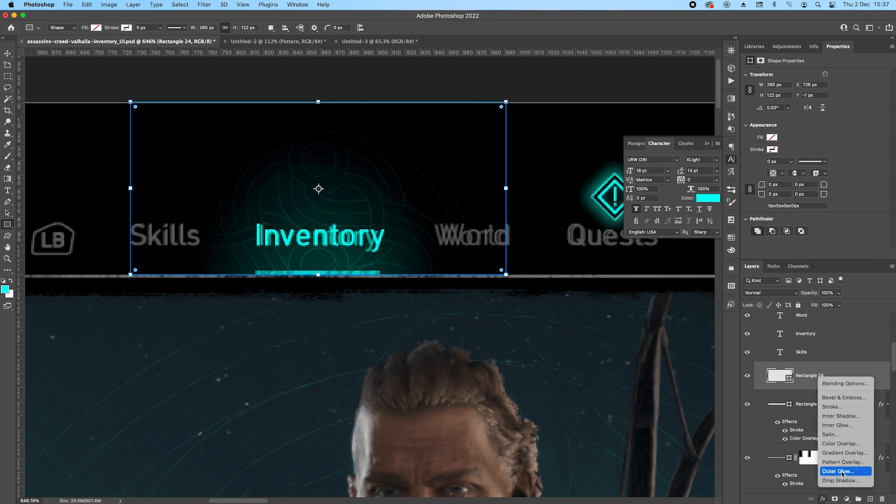
{"action": "left_click", "coordinate": [837, 453]}
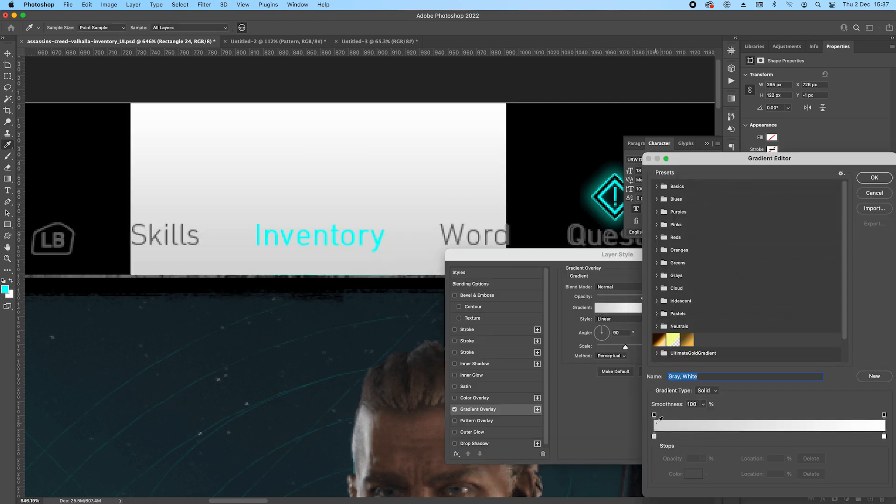
{"action": "left_click", "coordinate": [655, 438]}
{"action": "left_click", "coordinate": [599, 210]}
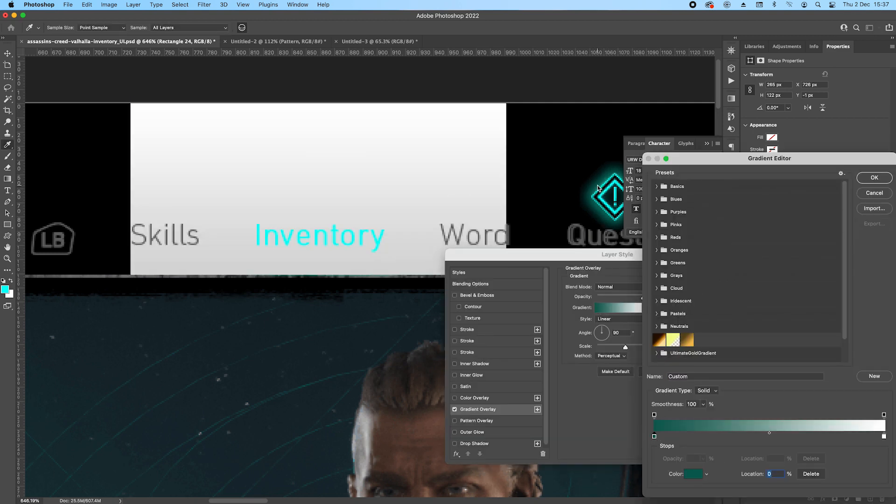
{"action": "left_click_drag", "start_coordinate": [885, 436], "coordinate": [884, 480]}
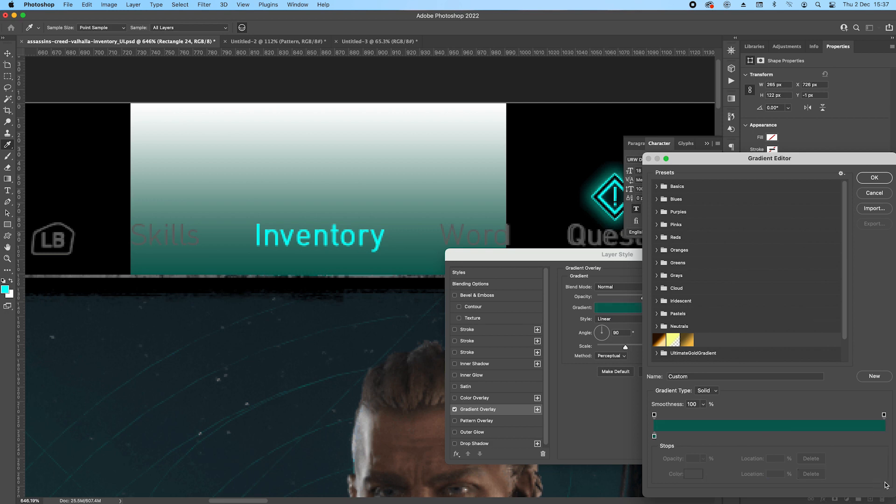
{"action": "left_click", "coordinate": [884, 415]}
{"action": "left_click", "coordinate": [704, 458]}
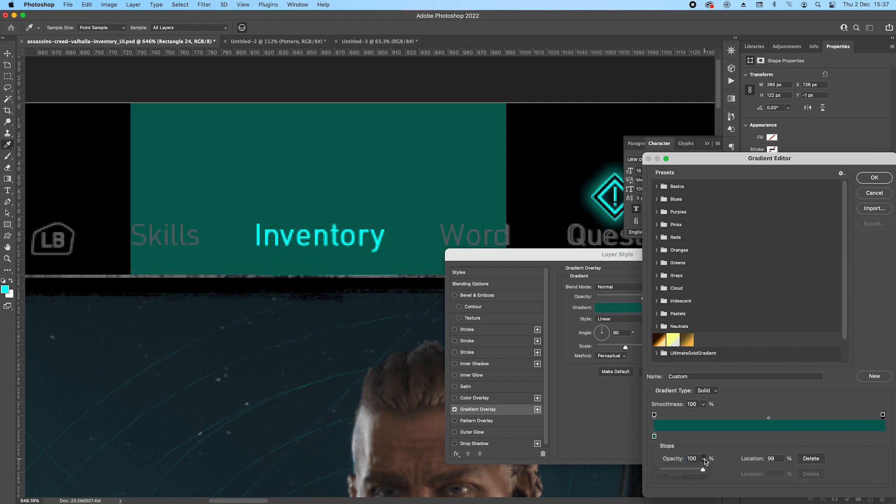
{"action": "left_click_drag", "start_coordinate": [705, 469], "coordinate": [663, 468]}
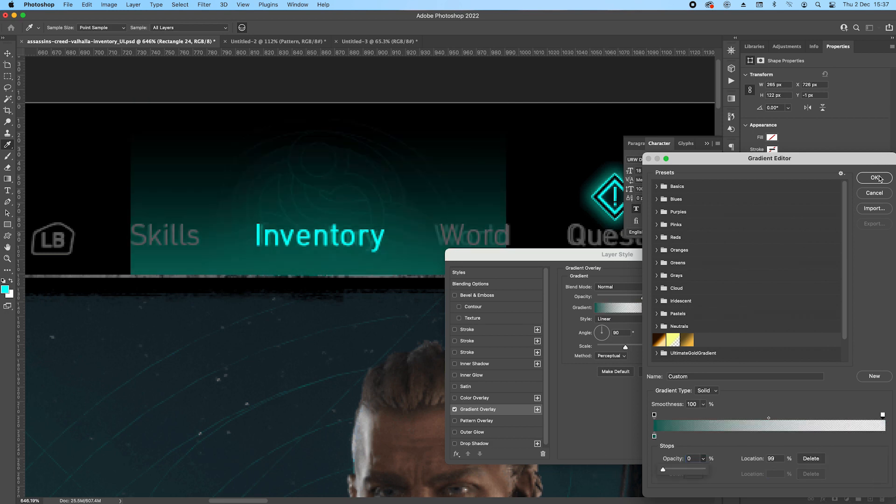
{"action": "left_click", "coordinate": [875, 178]}
Change the gradient overlay on the rectangle around the Inventory label to Radial style with a 0° angle.
{"action": "left_click", "coordinate": [616, 319]}
{"action": "left_click", "coordinate": [615, 329]}
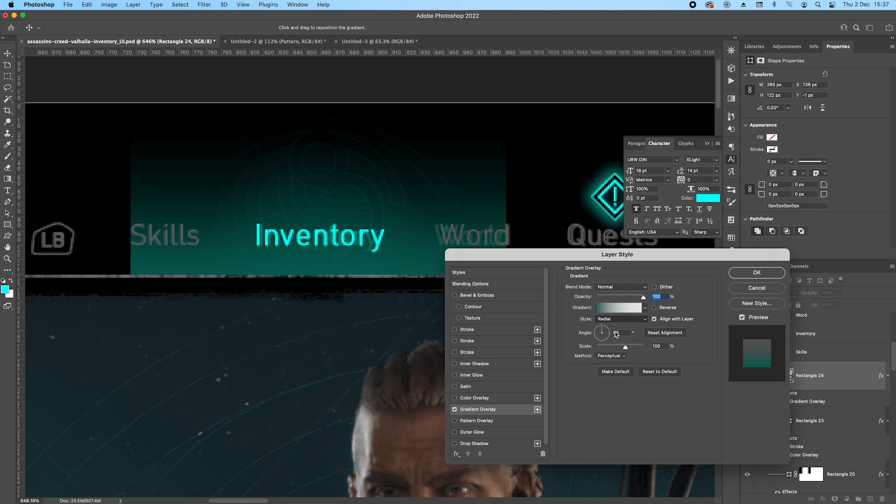
{"action": "left_click", "coordinate": [623, 334]}
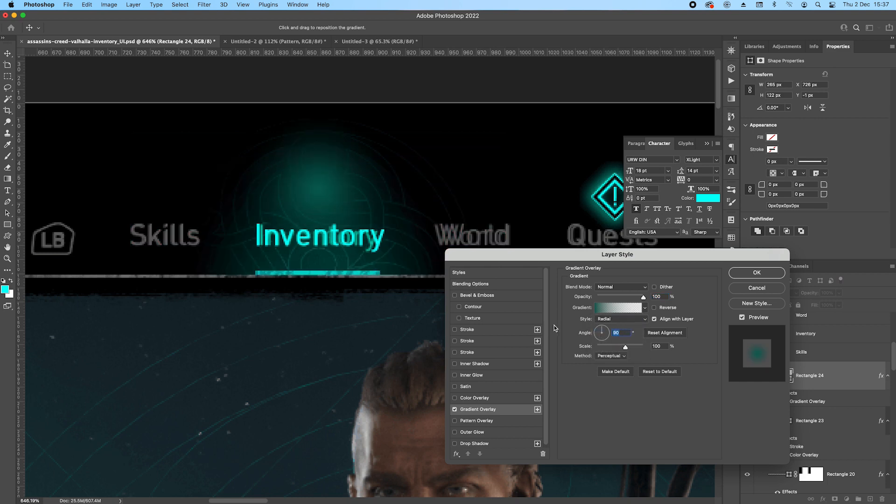
{"action": "type", "text": "0"}
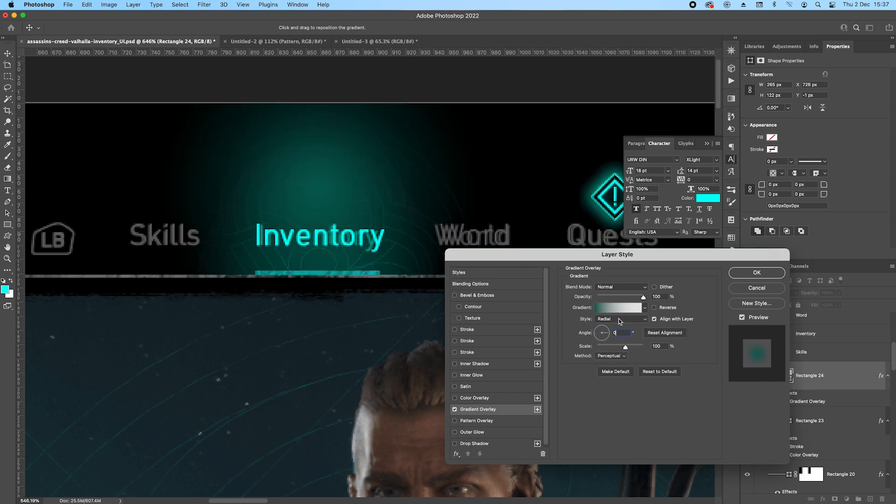
{"action": "left_click", "coordinate": [608, 308]}
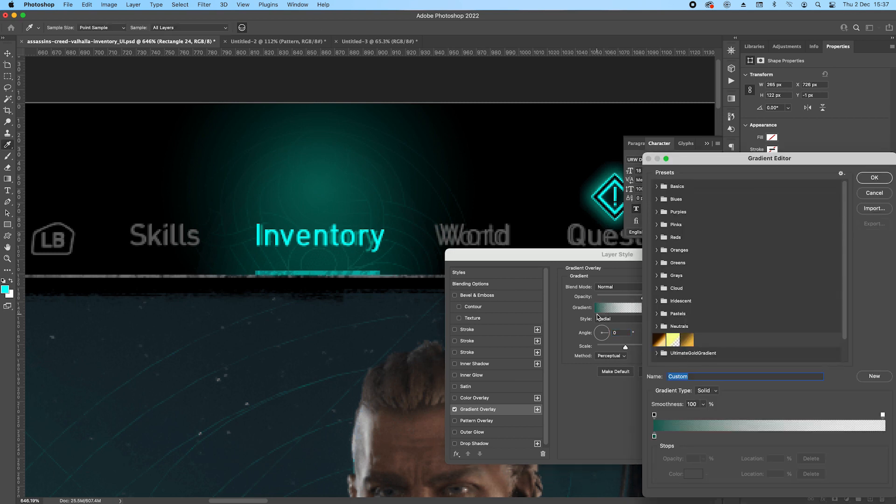
{"action": "left_click", "coordinate": [874, 178]}
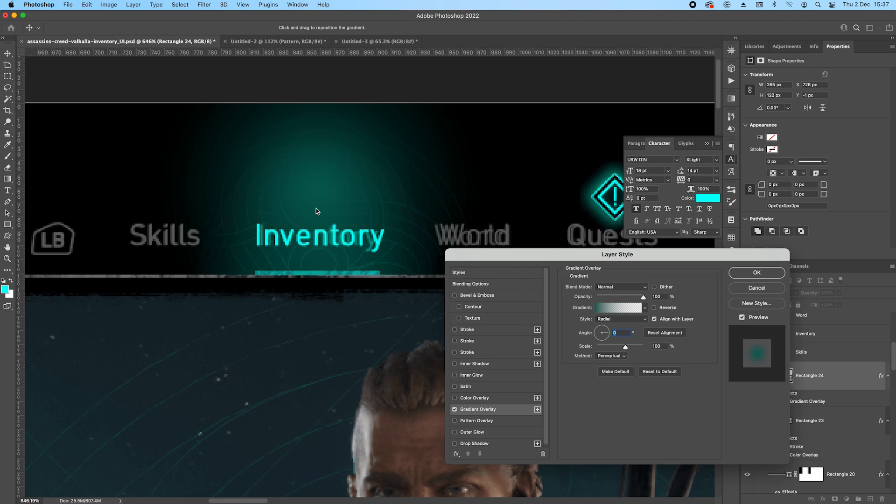
{"action": "left_click", "coordinate": [752, 274]}
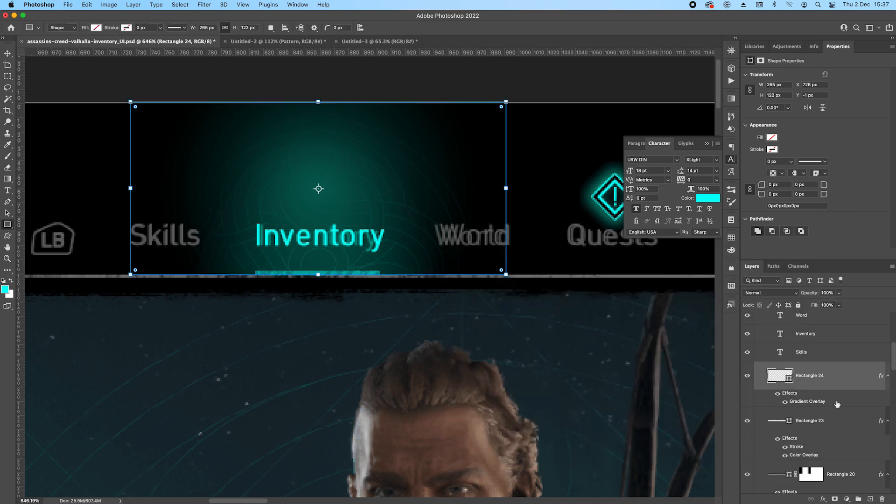
Reposition the radial glow down to the divider line beneath the Inventory label and set the overlay's opacity to 50%.
{"action": "double_click", "coordinate": [806, 403]}
{"action": "left_click_drag", "start_coordinate": [326, 187], "coordinate": [324, 266]}
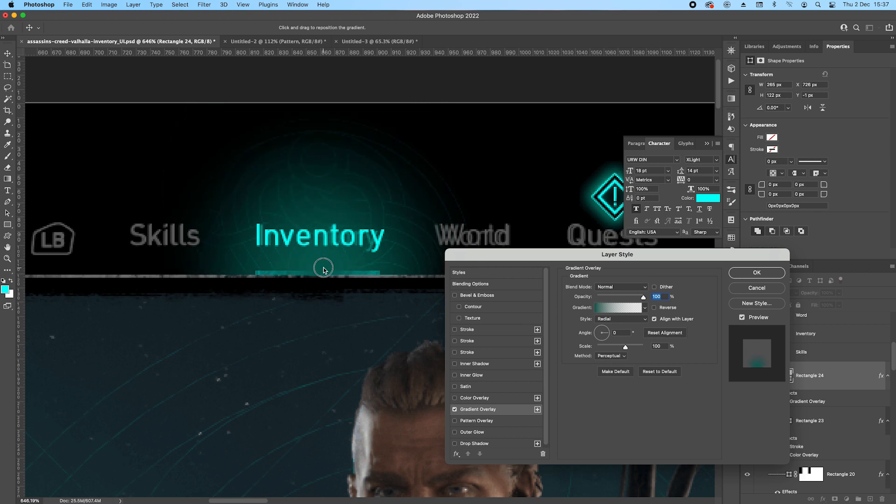
{"action": "left_click_drag", "start_coordinate": [643, 297], "coordinate": [621, 298]}
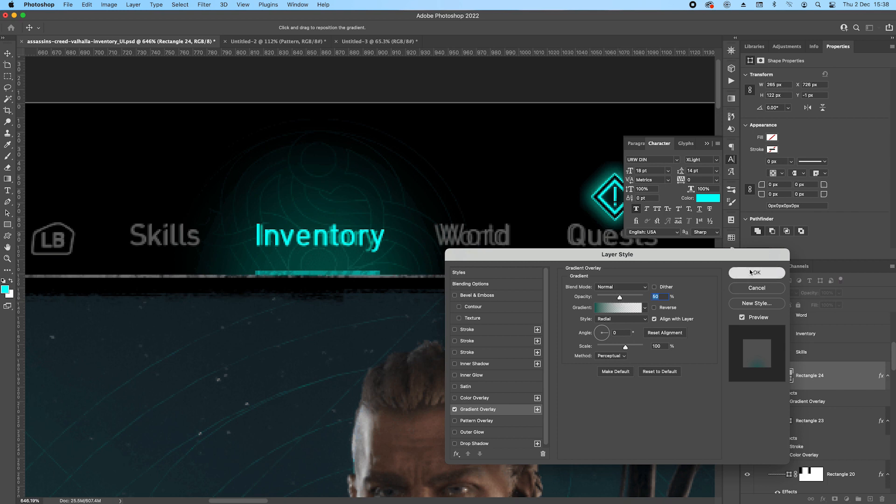
{"action": "left_click", "coordinate": [776, 273]}
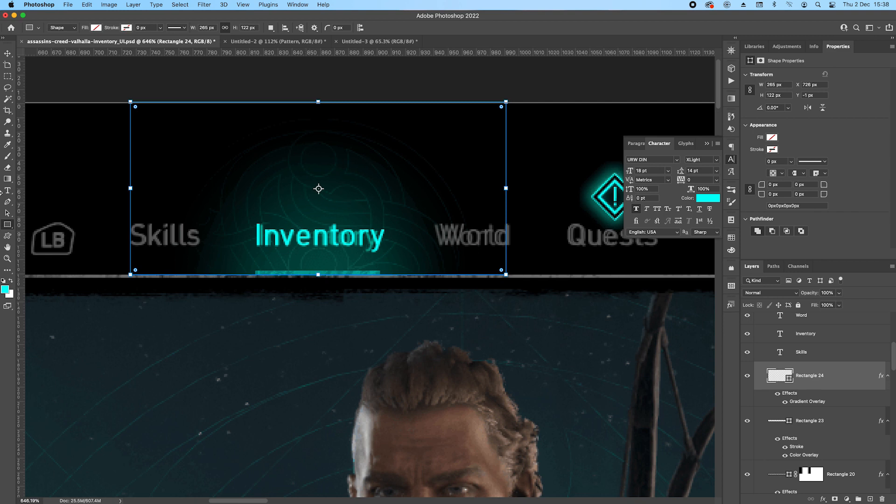
Draw the Celtic triangular knot custom shape from Greek patterns, about 155 × 139 px, over the Inventory glow and hide its path outlines.
{"action": "left_click", "coordinate": [9, 237]}
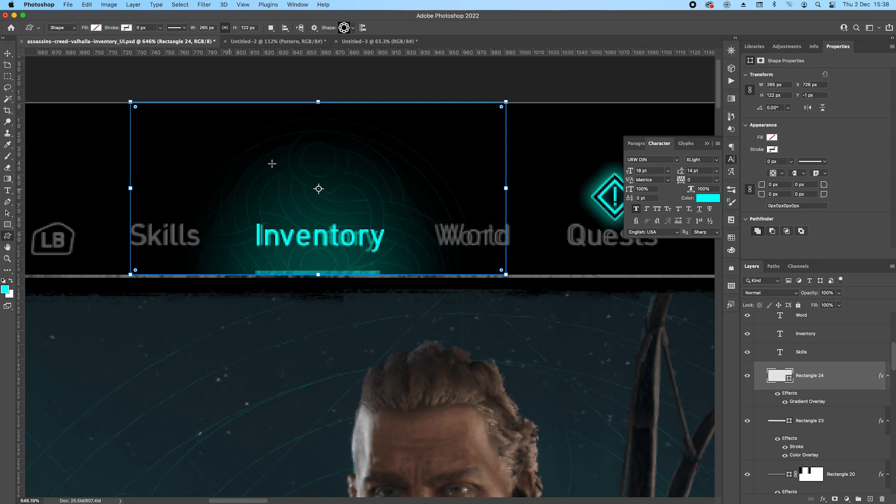
{"action": "left_click", "coordinate": [355, 31]}
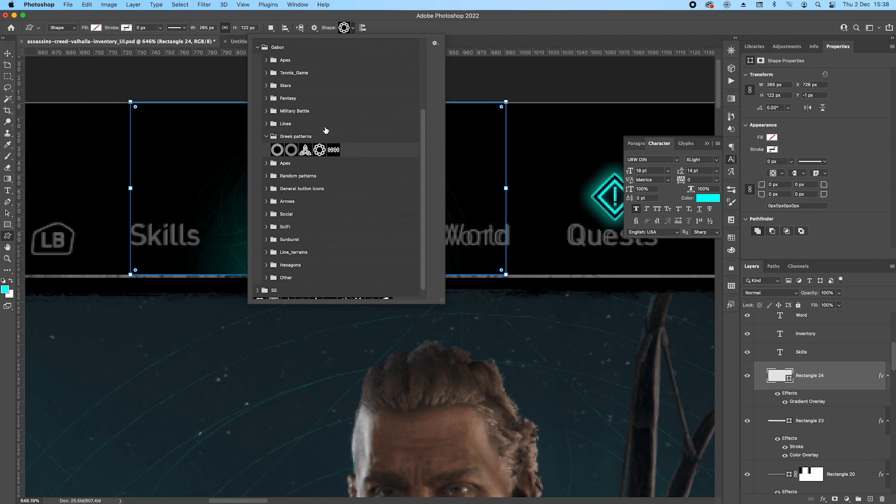
{"action": "left_click", "coordinate": [305, 156]}
{"action": "left_click", "coordinate": [485, 25]}
{"action": "left_click_drag", "start_coordinate": [261, 136], "coordinate": [425, 319]}
{"action": "key", "text": "super+h"}
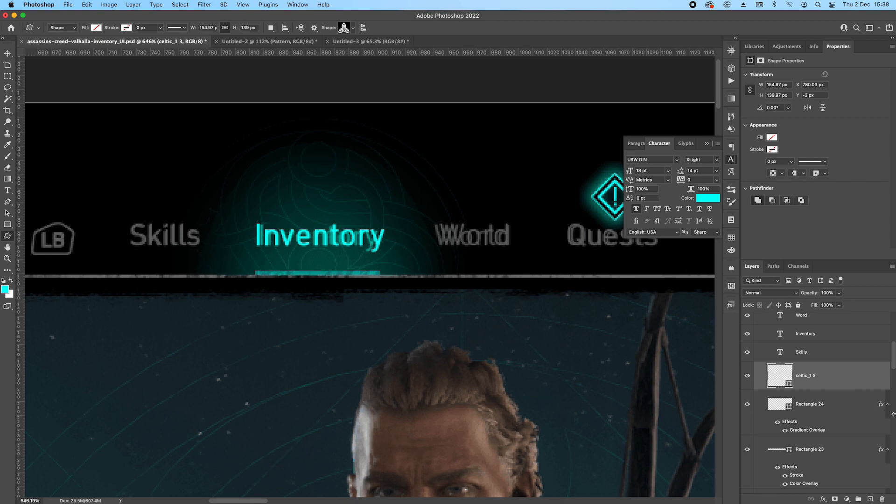
Add a 1 px inside stroke to the Celtic knot, filled with the light grunge pattern.
{"action": "left_click", "coordinate": [822, 497]}
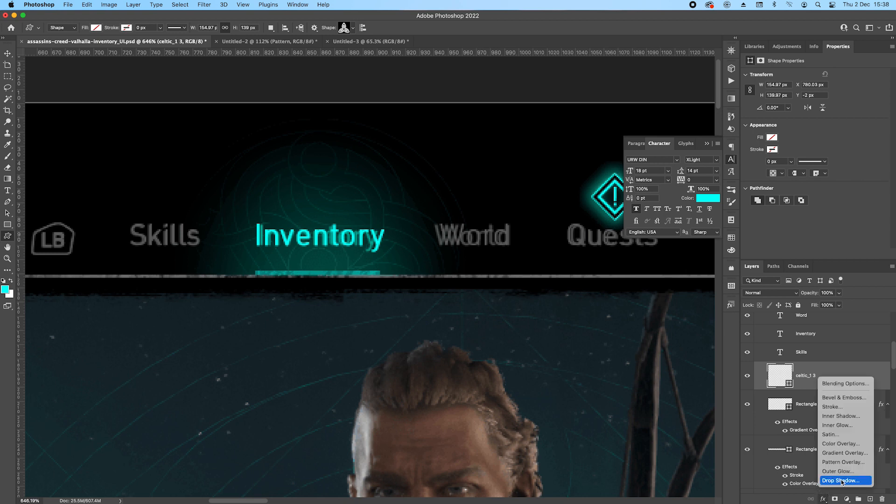
{"action": "left_click", "coordinate": [843, 407]}
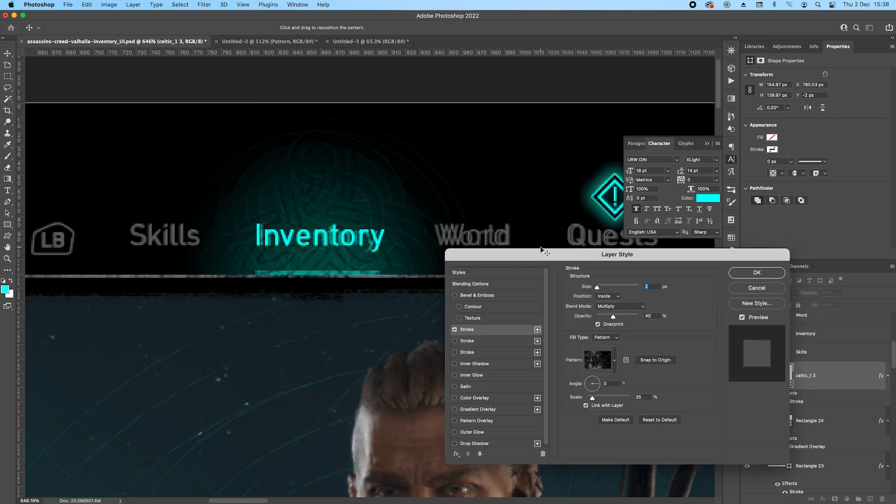
{"action": "key", "text": "Down"}
{"action": "left_click", "coordinate": [615, 358]}
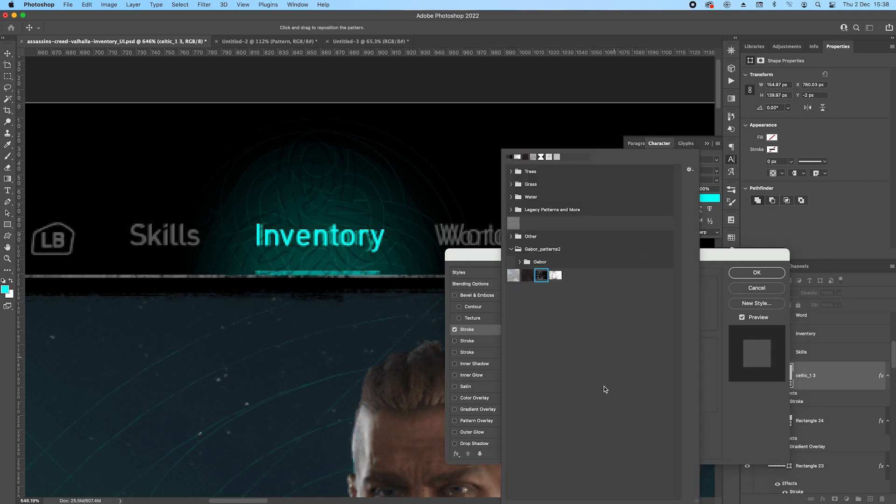
{"action": "left_click", "coordinate": [555, 279]}
{"action": "left_click", "coordinate": [715, 297]}
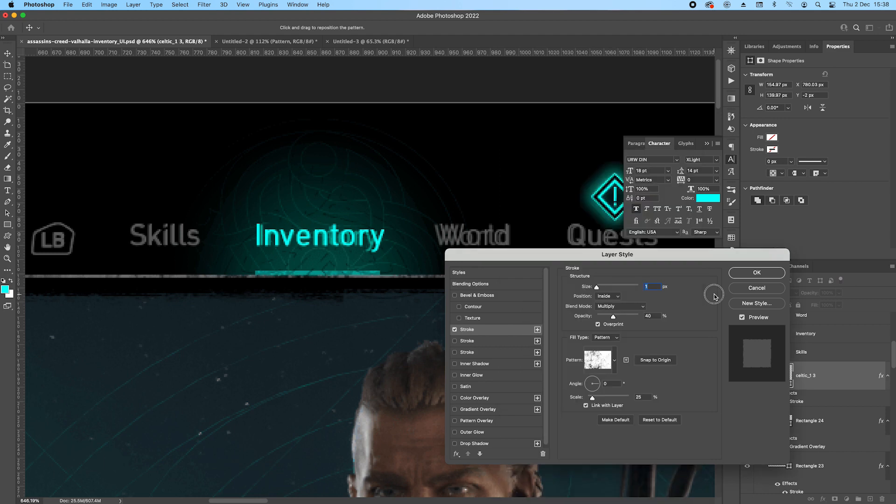
Set the Celtic knot stroke's blend mode to Screen and its opacity to 20%.
{"action": "left_click", "coordinate": [625, 307]}
{"action": "left_click", "coordinate": [613, 352]}
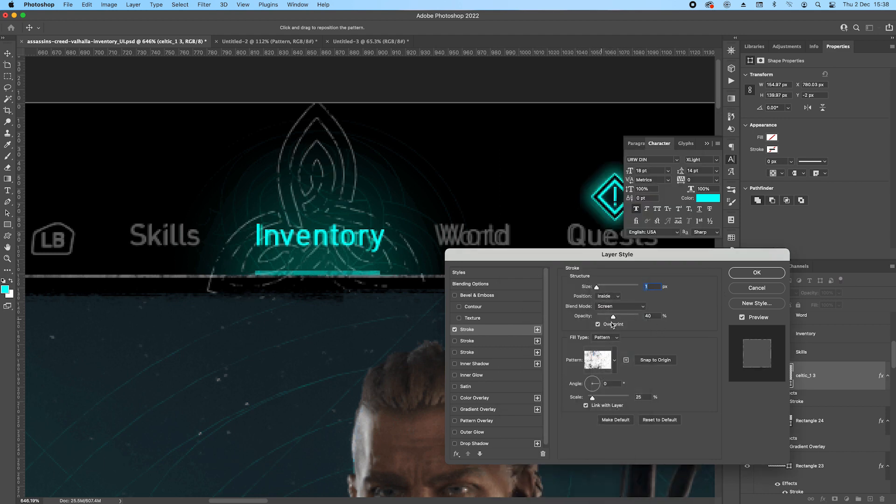
{"action": "left_click_drag", "start_coordinate": [613, 318], "coordinate": [605, 318]}
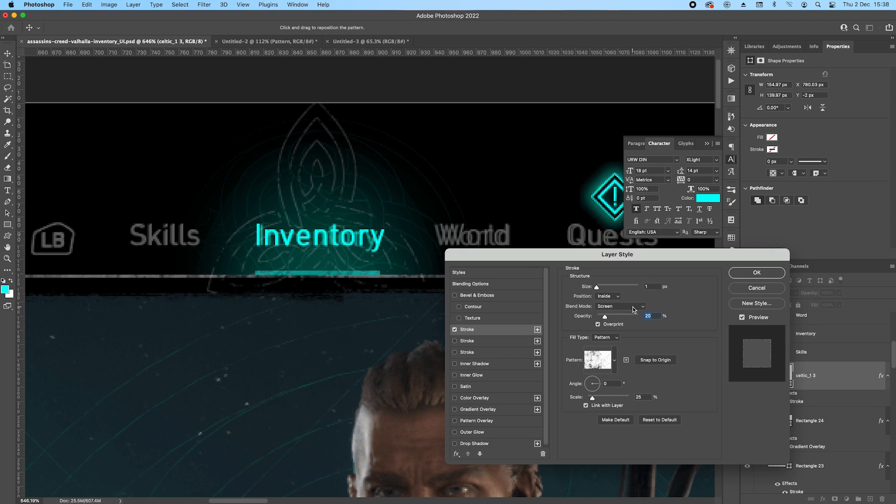
{"action": "left_click", "coordinate": [755, 273]}
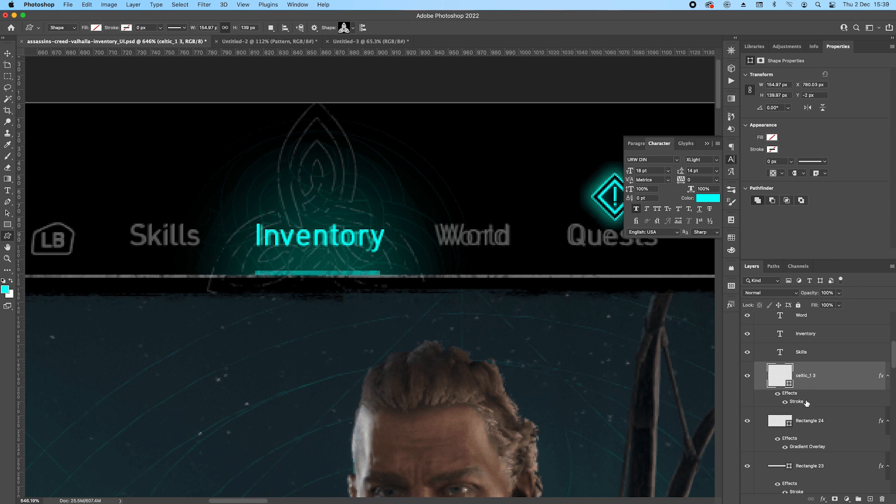
Mask the Celtic knot to the outline of the glow rectangle so nothing extends below the divider line.
{"action": "left_click_drag", "start_coordinate": [807, 403], "coordinate": [804, 402]}
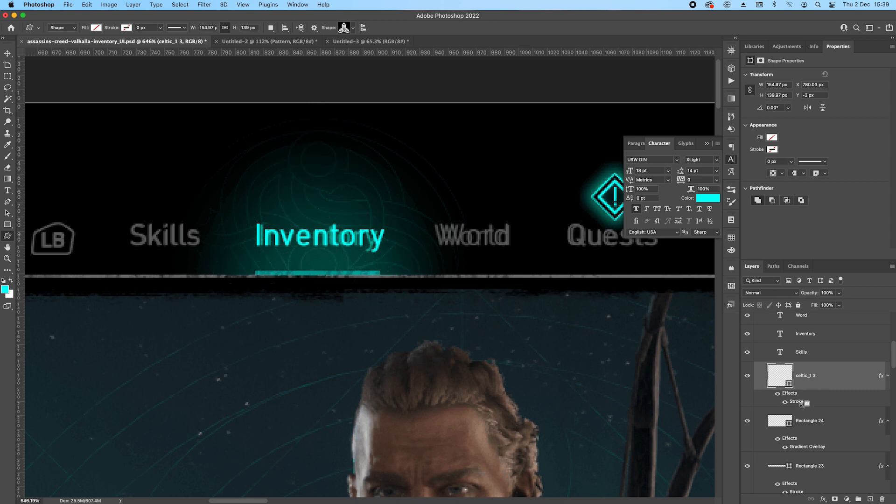
{"action": "left_click", "coordinate": [782, 423], "text": "super"}
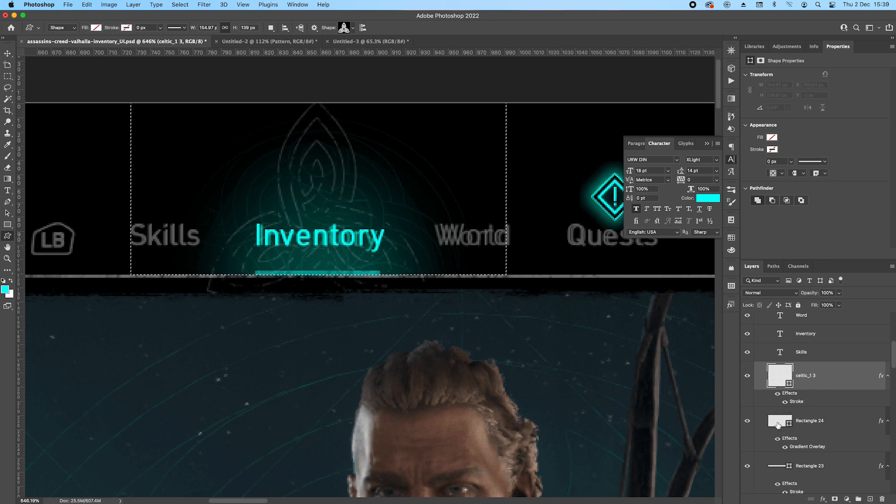
{"action": "left_click", "coordinate": [834, 499]}
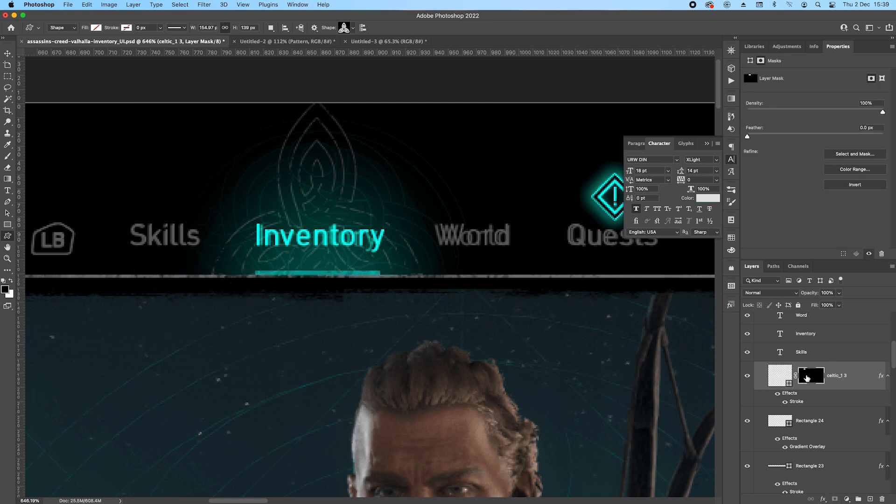
Group the Celtic knot, add a layer mask to the group, and fade its outer edges with a 100 px soft round black brush.
{"action": "key", "text": "b"}
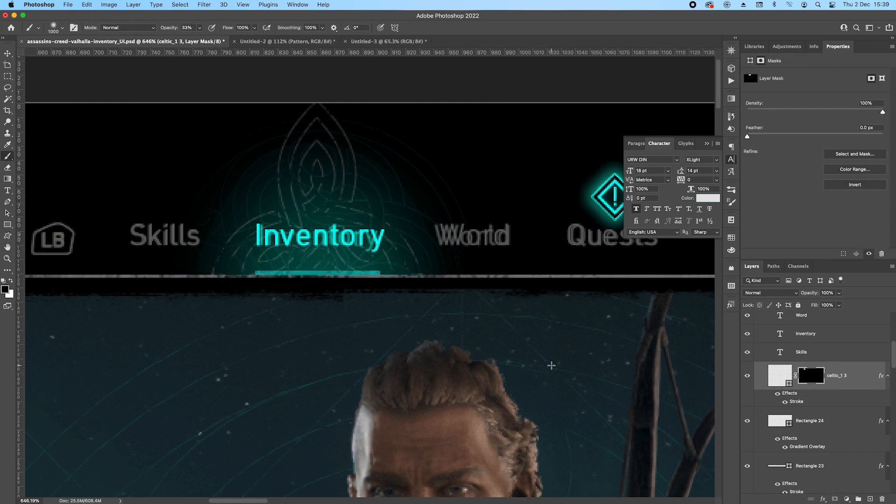
{"action": "right_click", "coordinate": [549, 364]}
{"action": "left_click", "coordinate": [620, 69]}
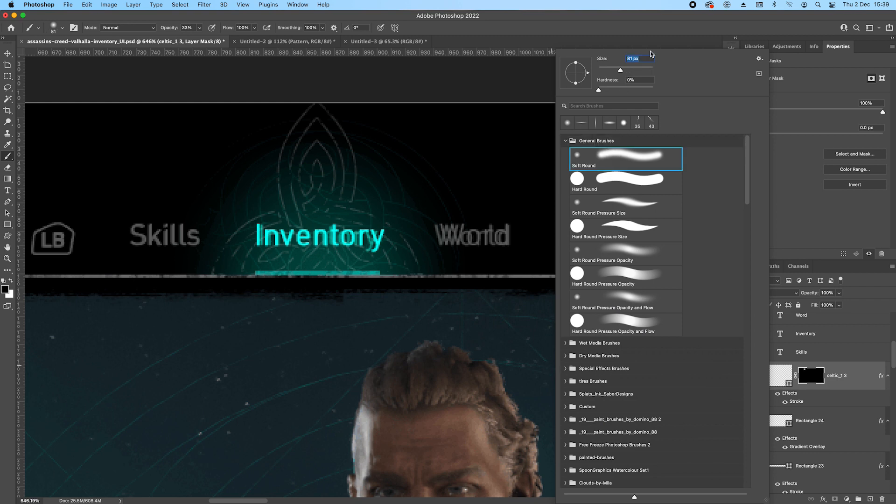
{"action": "left_click", "coordinate": [646, 26]}
{"action": "key", "text": "bracketright"}
{"action": "scroll", "coordinate": [307, 119], "scroll_direction": "down", "scroll_amount": 1}
{"action": "scroll", "coordinate": [307, 119], "scroll_direction": "down", "scroll_amount": 2}
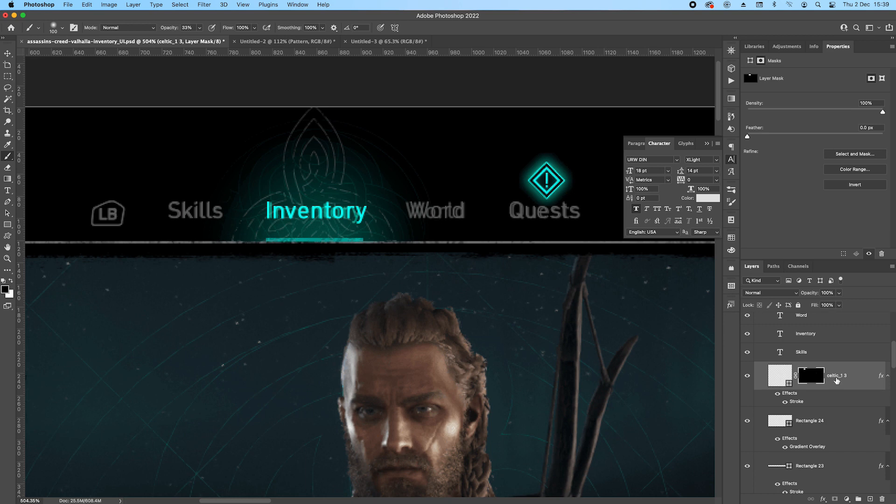
{"action": "key", "text": "super+g"}
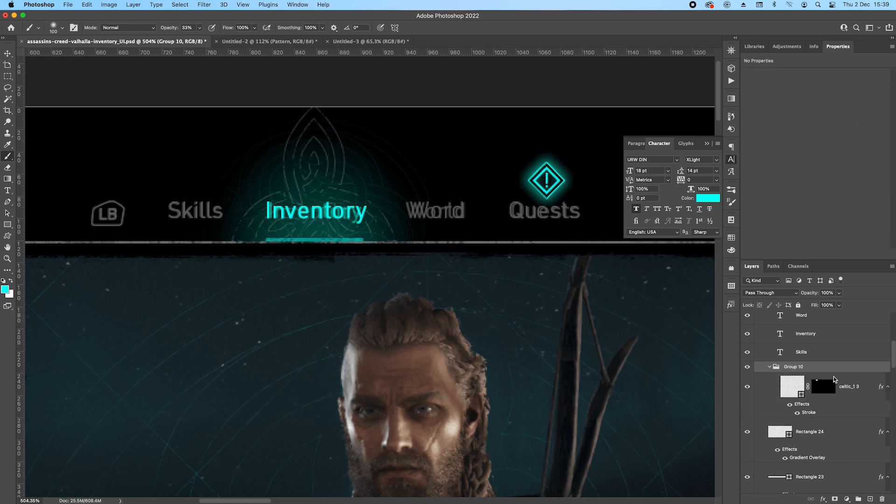
{"action": "left_click", "coordinate": [835, 499]}
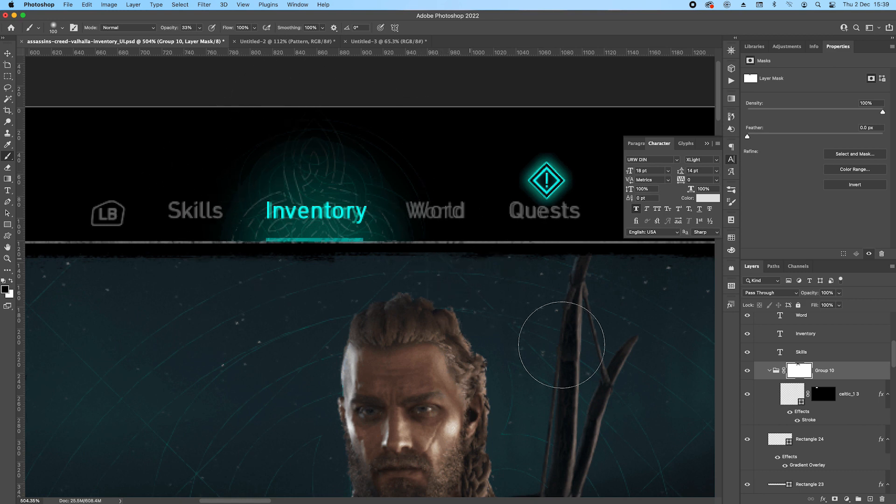
{"action": "left_click", "coordinate": [769, 370]}
Save the document and check the navigation bar out to its Store and Main prompts.
{"action": "scroll", "coordinate": [353, 247], "scroll_direction": "down", "scroll_amount": 5}
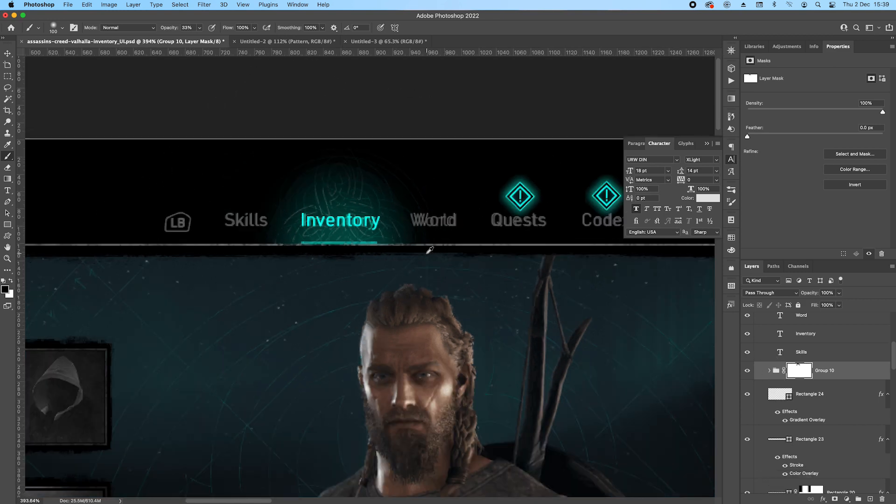
{"action": "left_click_drag", "start_coordinate": [354, 248], "coordinate": [337, 242]}
{"action": "key", "text": "super+s"}
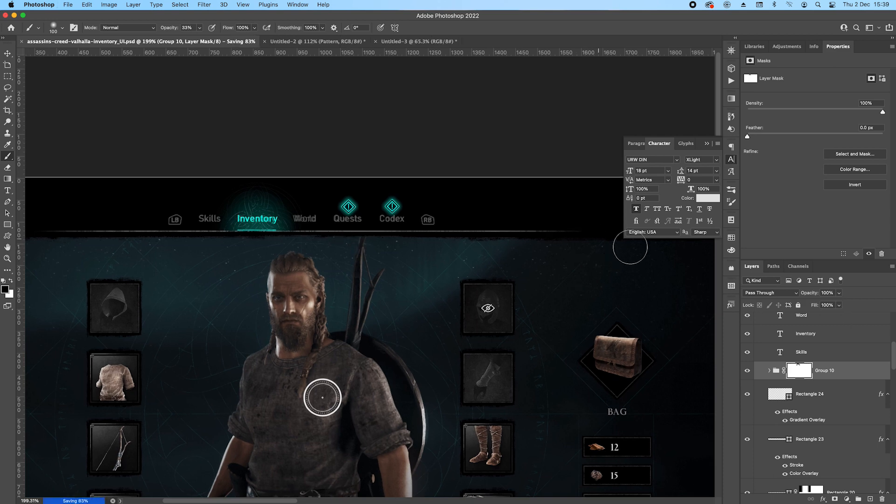
{"action": "left_click_drag", "start_coordinate": [549, 236], "coordinate": [296, 224]}
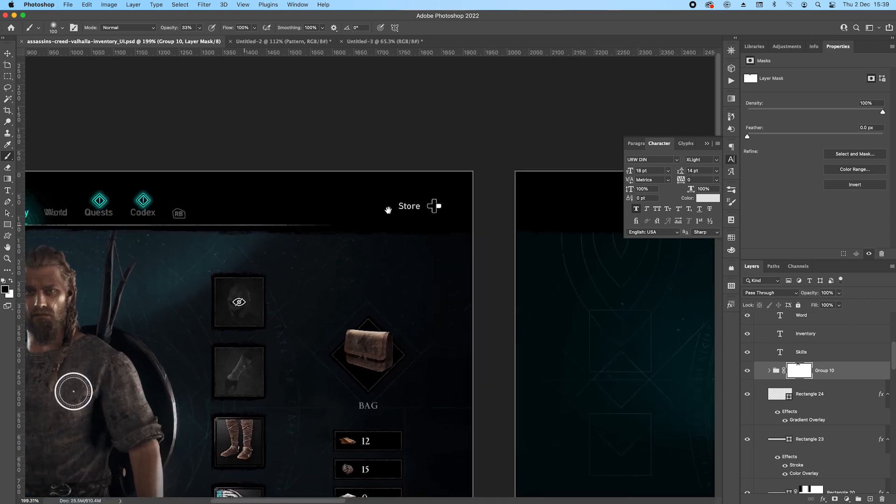
{"action": "mouse_move", "coordinate": [227, 205]}
{"action": "left_mouse_down"}
{"action": "mouse_move", "coordinate": [561, 172]}
{"action": "mouse_move", "coordinate": [416, 171]}
{"action": "left_mouse_up"}
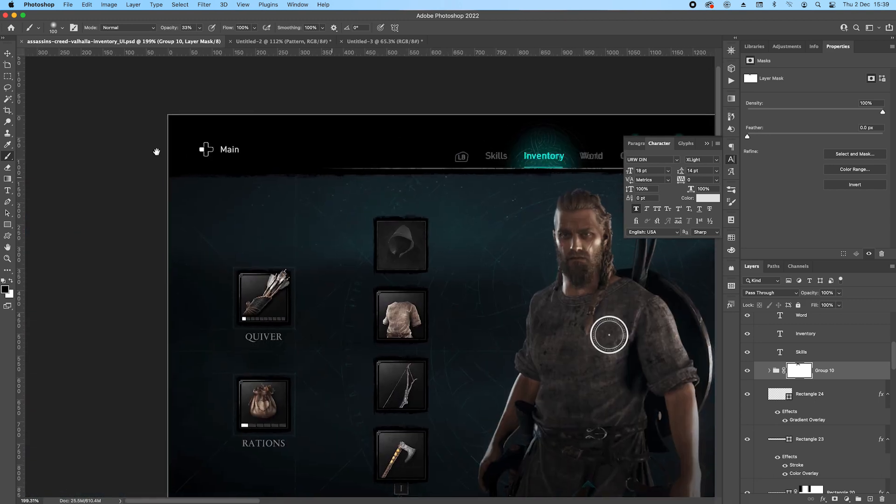
Duplicate the Codex navigation text layer once, undoing the surplus copies.
{"action": "scroll", "coordinate": [821, 370], "scroll_direction": "up", "scroll_amount": 5}
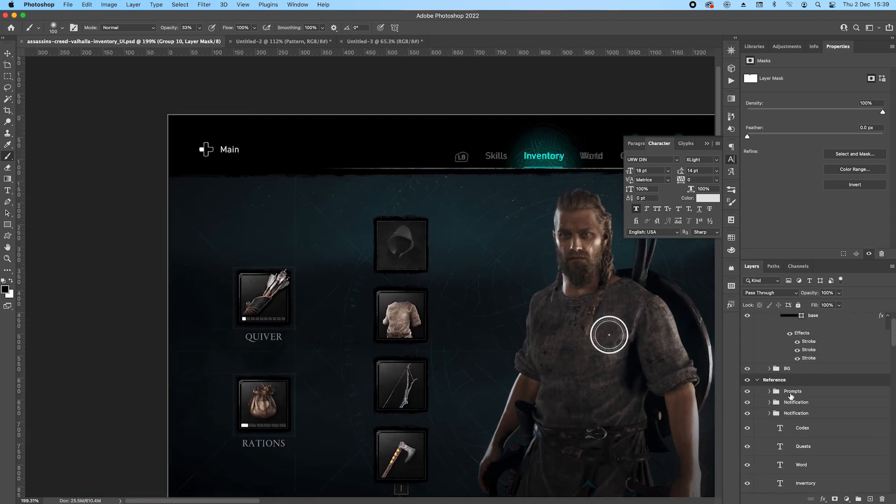
{"action": "left_click", "coordinate": [825, 395]}
{"action": "left_click_drag", "start_coordinate": [204, 146], "coordinate": [234, 149]}
{"action": "left_click_drag", "start_coordinate": [392, 189], "coordinate": [246, 172]}
{"action": "left_click_drag", "start_coordinate": [523, 383], "coordinate": [532, 361]}
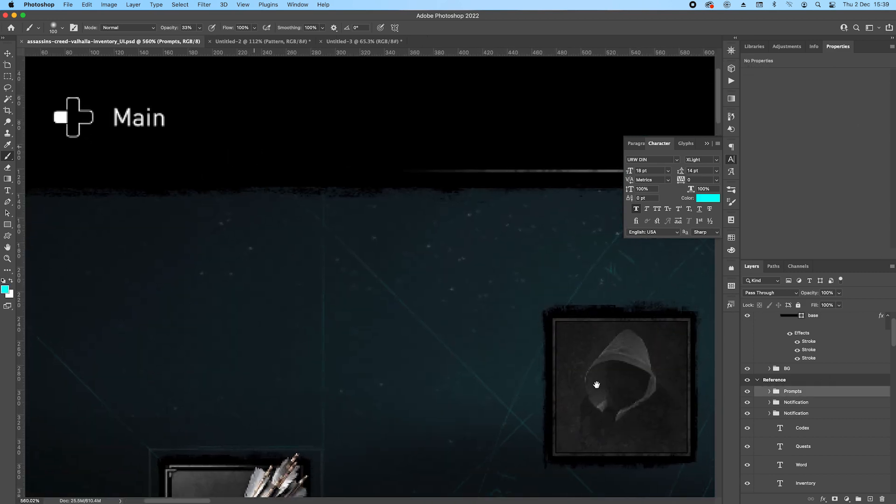
{"action": "left_click", "coordinate": [811, 428]}
{"action": "scroll", "coordinate": [831, 444], "scroll_direction": "down", "scroll_amount": 2}
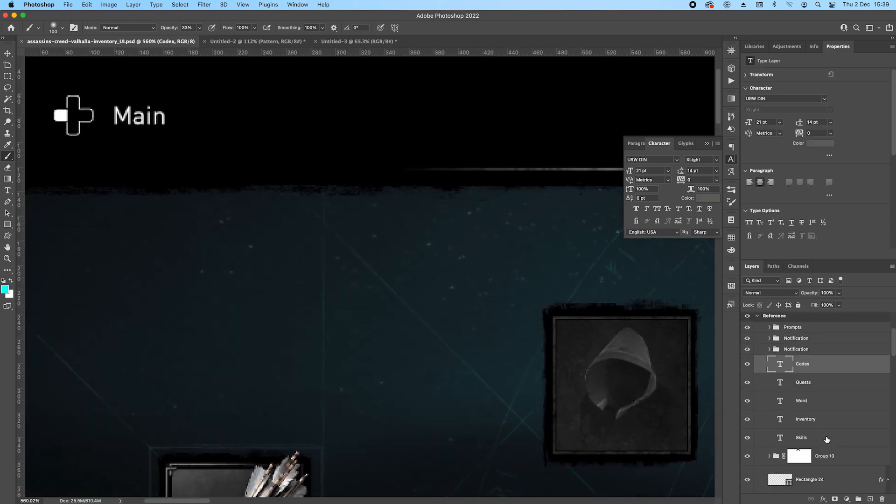
{"action": "key", "text": "v"}
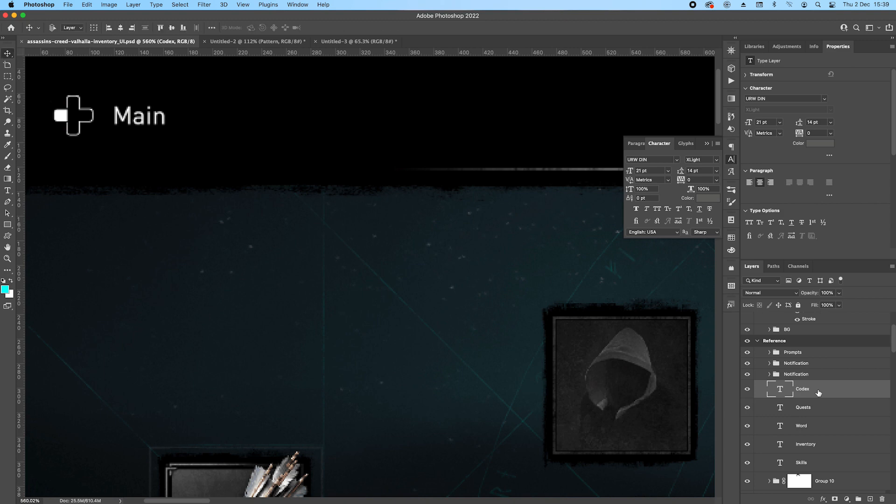
{"action": "left_click_drag", "start_coordinate": [613, 129], "coordinate": [343, 133]}
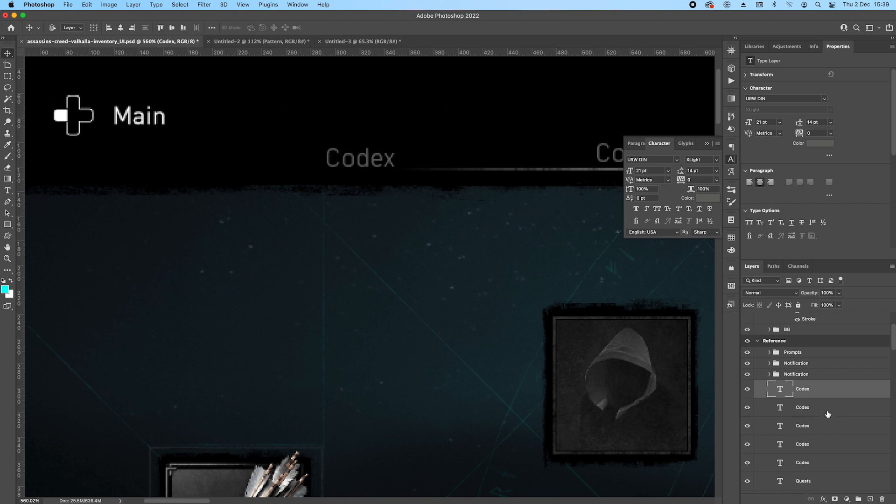
{"action": "key", "text": "super+z"}
{"action": "key", "text": "super+z"}
{"action": "key", "text": "super+z"}
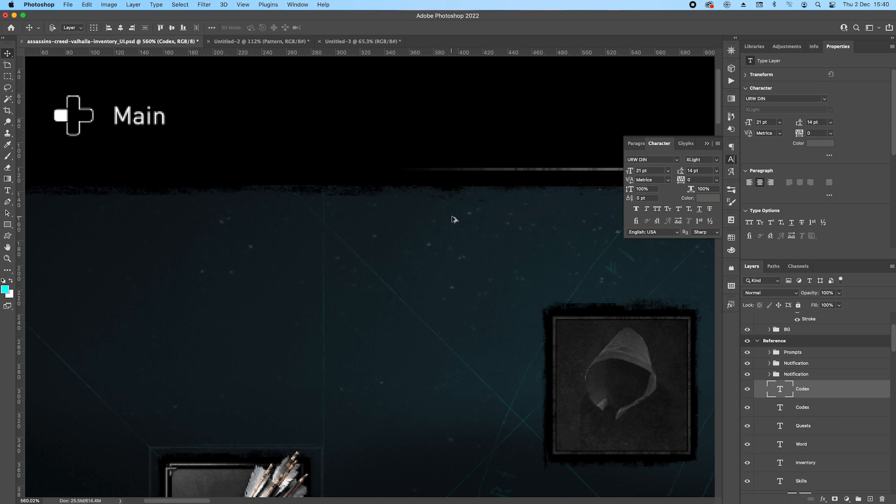
Move the Codex text copy beside the reference Main prompt.
{"action": "scroll", "coordinate": [453, 218], "scroll_direction": "down", "scroll_amount": 5}
{"action": "left_click_drag", "start_coordinate": [561, 194], "coordinate": [290, 186]}
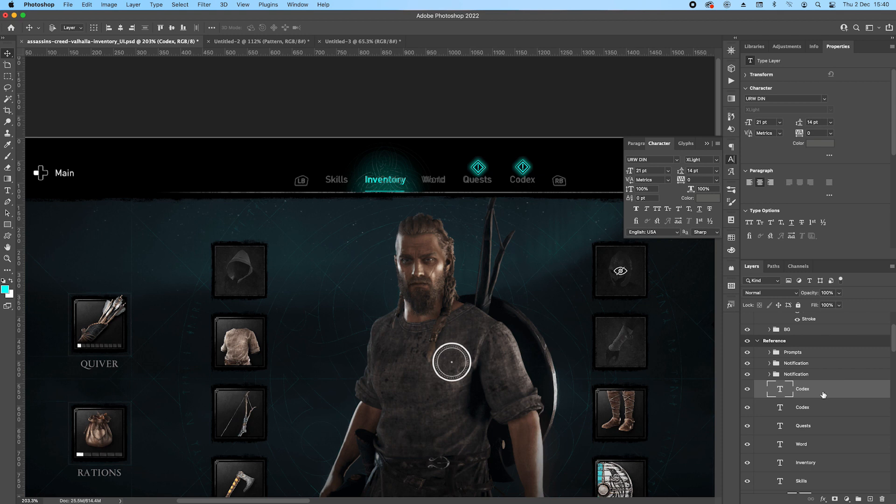
{"action": "left_click_drag", "start_coordinate": [526, 184], "coordinate": [288, 174]}
{"action": "left_click_drag", "start_coordinate": [206, 192], "coordinate": [315, 192]}
{"action": "scroll", "coordinate": [415, 168], "scroll_direction": "up", "scroll_amount": 8}
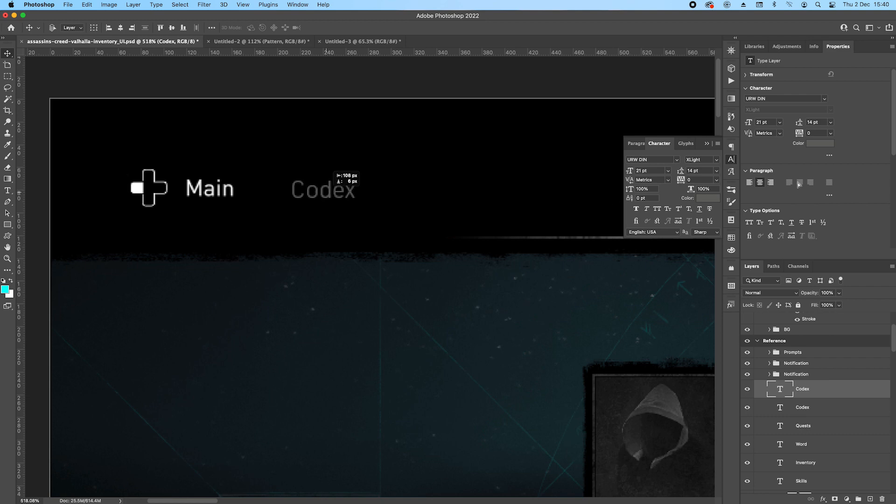
Set the copied Codex text's color to white (#ffffff).
{"action": "left_click", "coordinate": [815, 144]}
{"action": "left_click", "coordinate": [669, 77]}
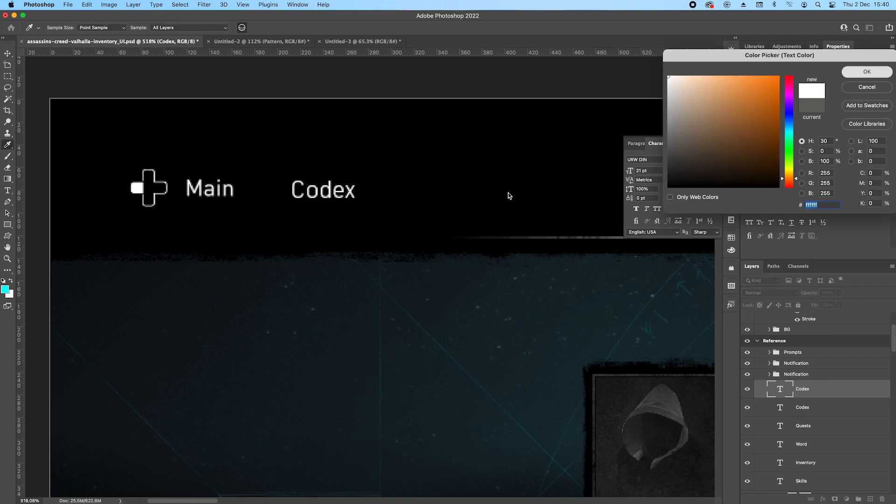
{"action": "key", "text": "Return"}
Change the copied text to "Main" and place it directly above the reference Main label.
{"action": "double_click", "coordinate": [365, 205]}
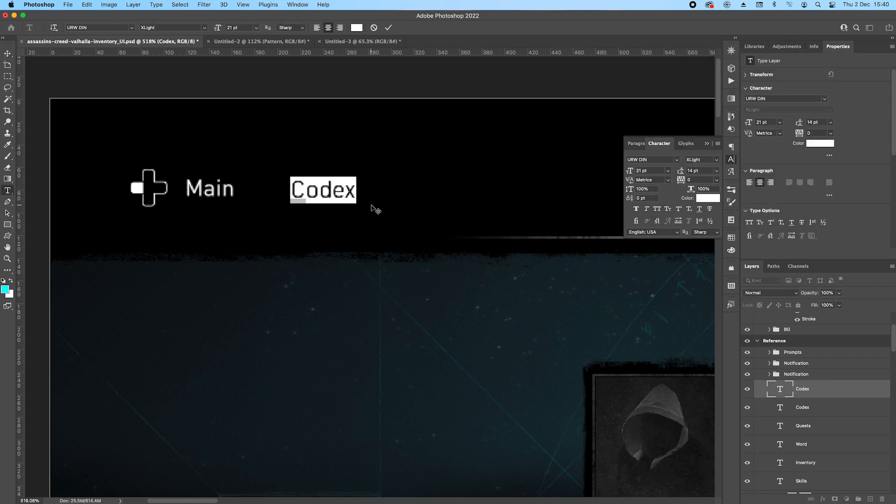
{"action": "type", "text": "M"}
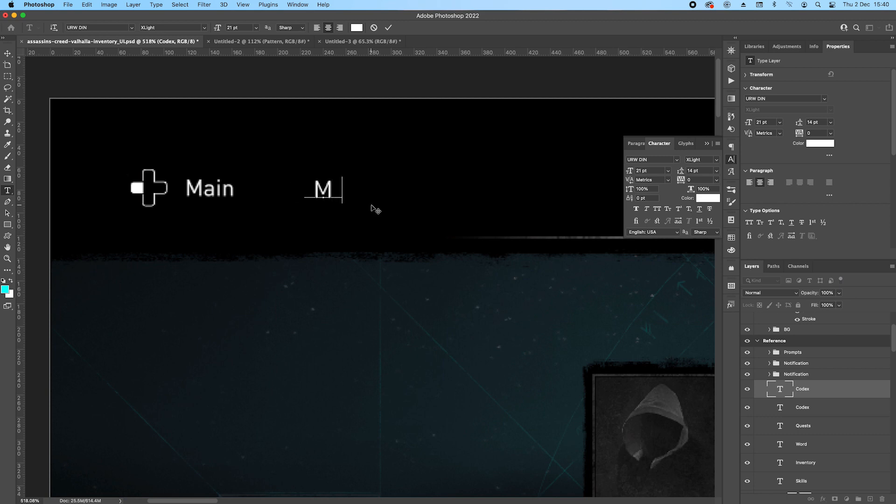
{"action": "type", "text": "ain"}
{"action": "key", "text": "ctrl+Return"}
{"action": "left_click_drag", "start_coordinate": [310, 189], "coordinate": [225, 159]}
Draw an 11 × 33 px rectangle over the reference d-pad's vertical bar, round its corners to 2 px, and move it above the icon.
{"action": "scroll", "coordinate": [159, 174], "scroll_direction": "up", "scroll_amount": 2}
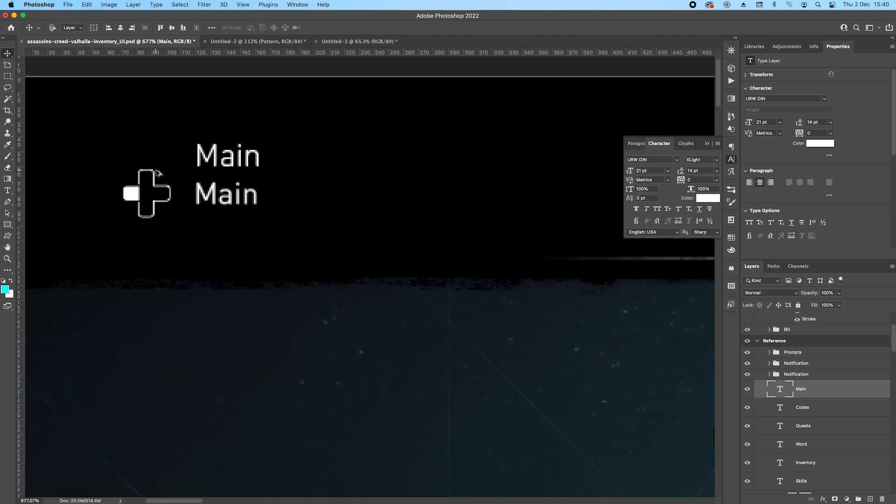
{"action": "scroll", "coordinate": [159, 173], "scroll_direction": "up", "scroll_amount": 3}
{"action": "left_click_drag", "start_coordinate": [168, 174], "coordinate": [294, 241]}
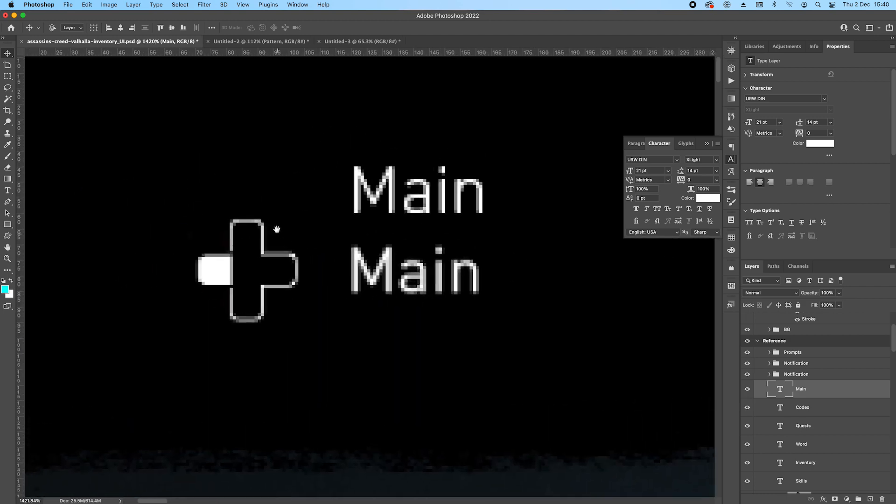
{"action": "left_click", "coordinate": [6, 228]}
{"action": "left_click_drag", "start_coordinate": [343, 130], "coordinate": [381, 199]}
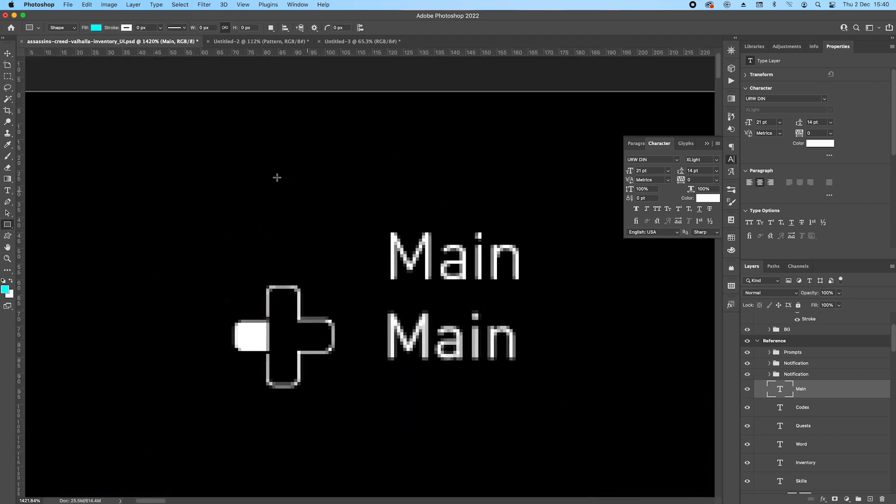
{"action": "left_click_drag", "start_coordinate": [273, 136], "coordinate": [300, 388]}
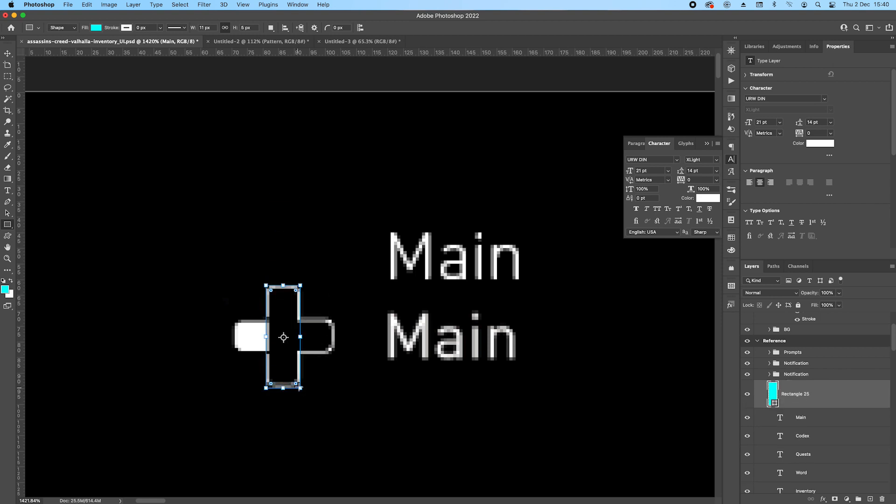
{"action": "left_click_drag", "start_coordinate": [273, 290], "coordinate": [293, 206]}
{"action": "key", "text": "v"}
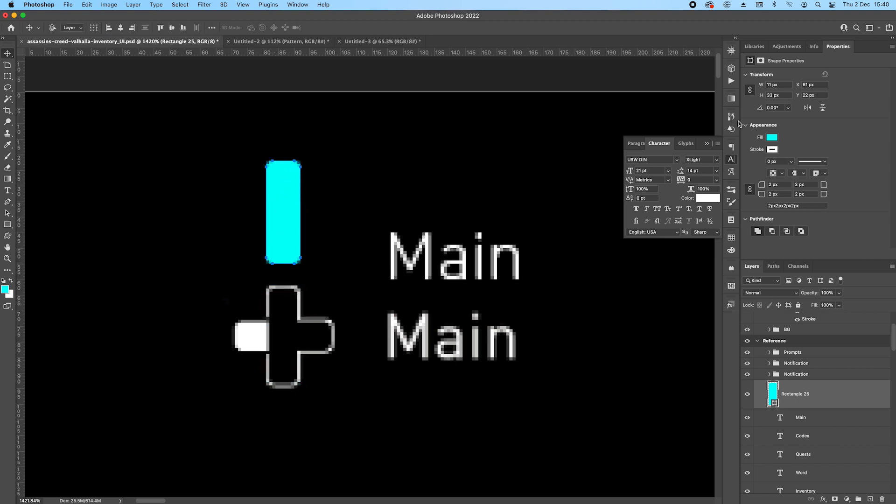
Remove the fill from the rounded vertical bar.
{"action": "left_click", "coordinate": [771, 137]}
{"action": "left_click", "coordinate": [752, 147]}
{"action": "left_click", "coordinate": [798, 125]}
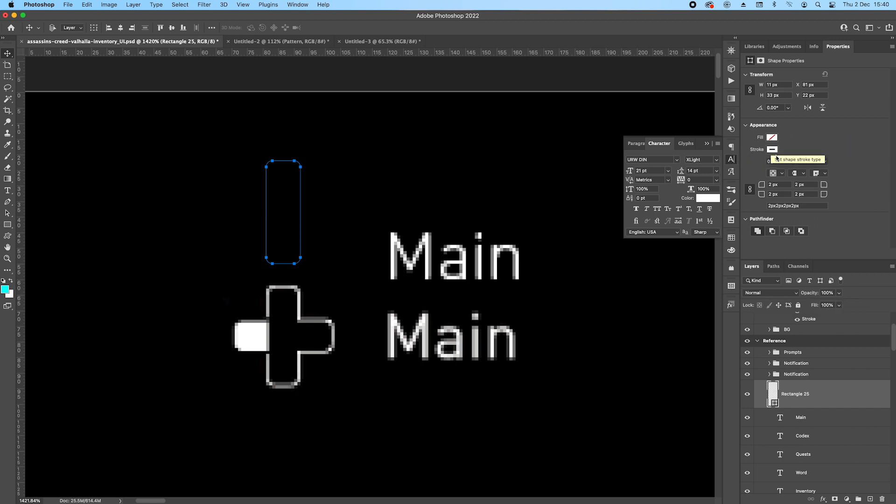
{"action": "left_click", "coordinate": [772, 150]}
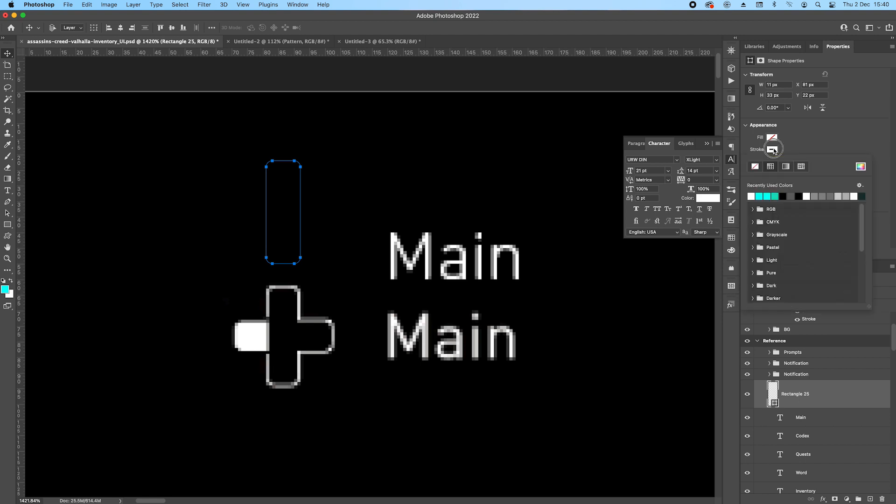
{"action": "left_click", "coordinate": [772, 150]}
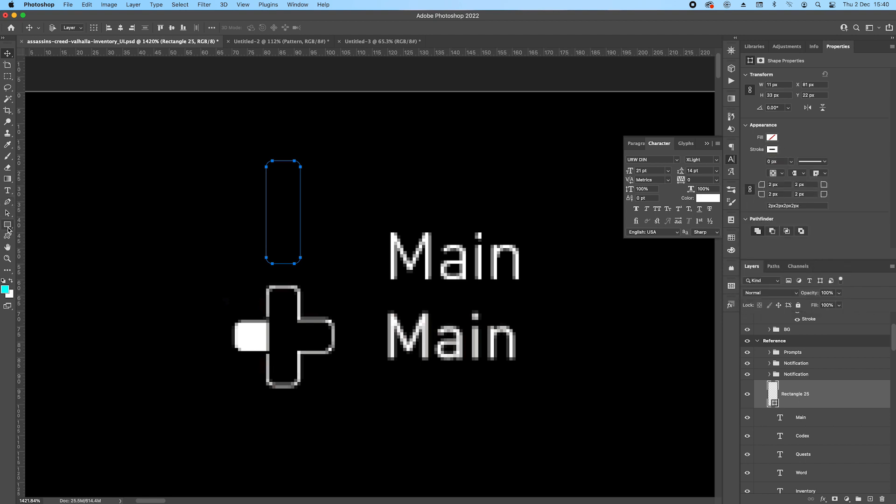
Give the vertical bar a 1 px white stroke aligned to the inside.
{"action": "key", "text": "u"}
{"action": "left_click", "coordinate": [149, 29]}
{"action": "type", "text": "1"}
{"action": "key", "text": "Return"}
{"action": "left_click", "coordinate": [177, 28]}
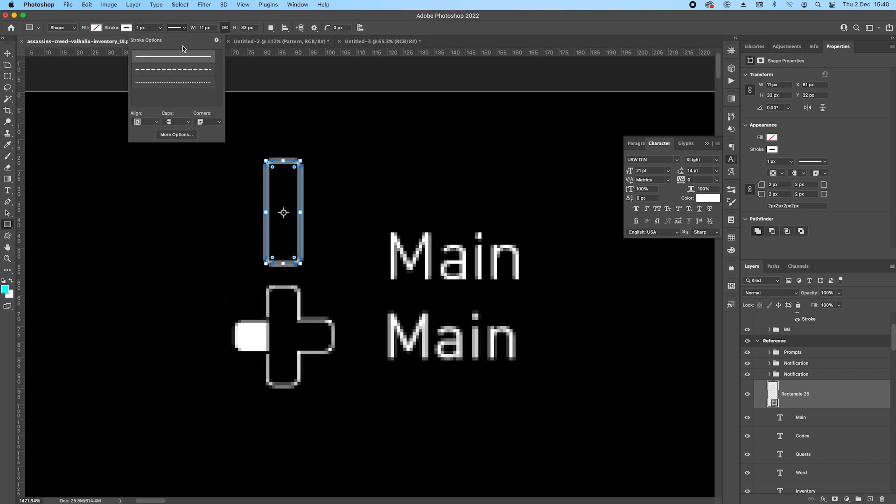
{"action": "left_click", "coordinate": [152, 123]}
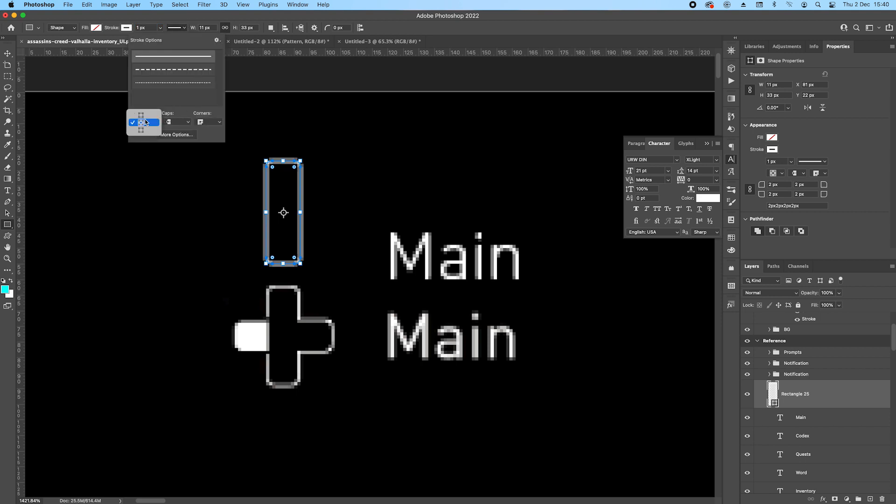
{"action": "left_click", "coordinate": [145, 116]}
{"action": "key", "text": "Return"}
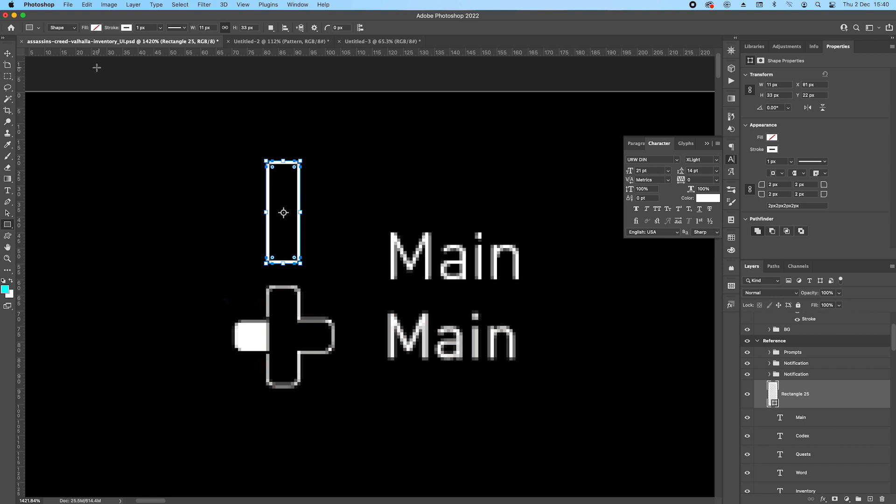
Duplicate the outlined bar and rotate the copy 90° to form a cross.
{"action": "left_click", "coordinate": [8, 54]}
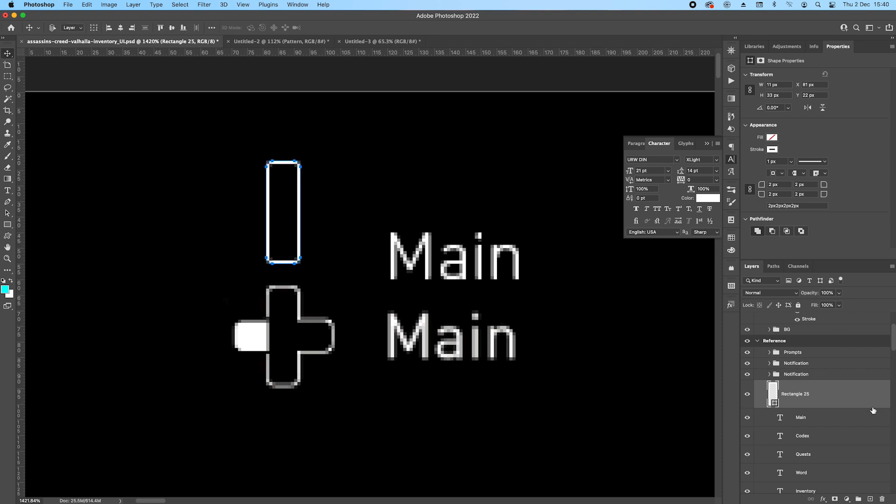
{"action": "left_click_drag", "start_coordinate": [841, 406], "coordinate": [845, 409], "text": "alt"}
{"action": "key", "text": "super+t"}
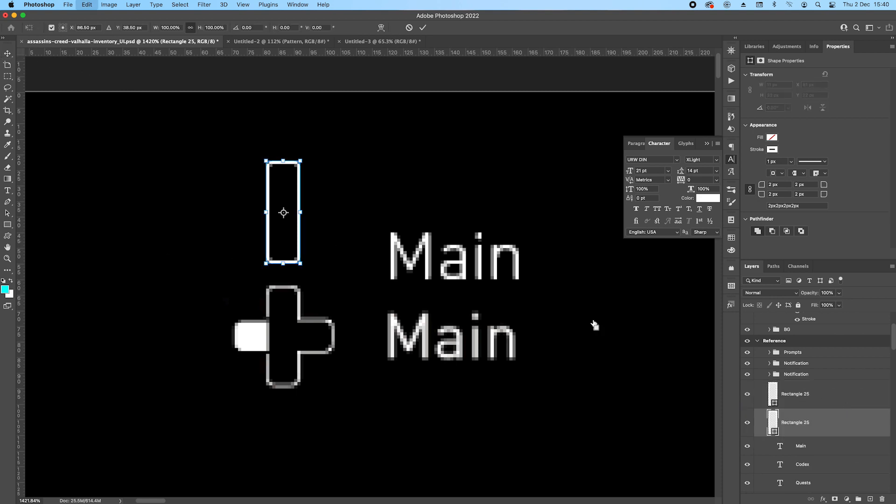
{"action": "left_click_drag", "start_coordinate": [319, 153], "coordinate": [344, 244]}
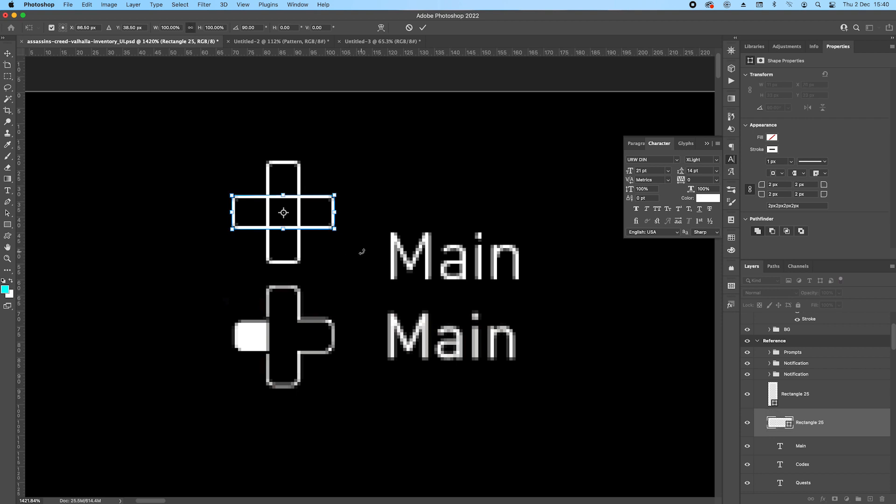
{"action": "key", "text": "Return"}
Merge the two bars into one shape layer and merge their shape components into a single cross outline.
{"action": "right_click", "coordinate": [835, 398]}
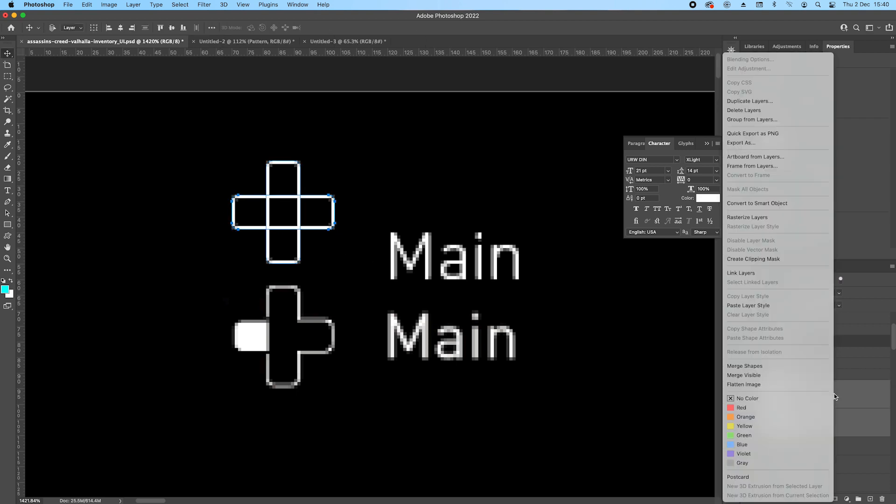
{"action": "left_click", "coordinate": [759, 366]}
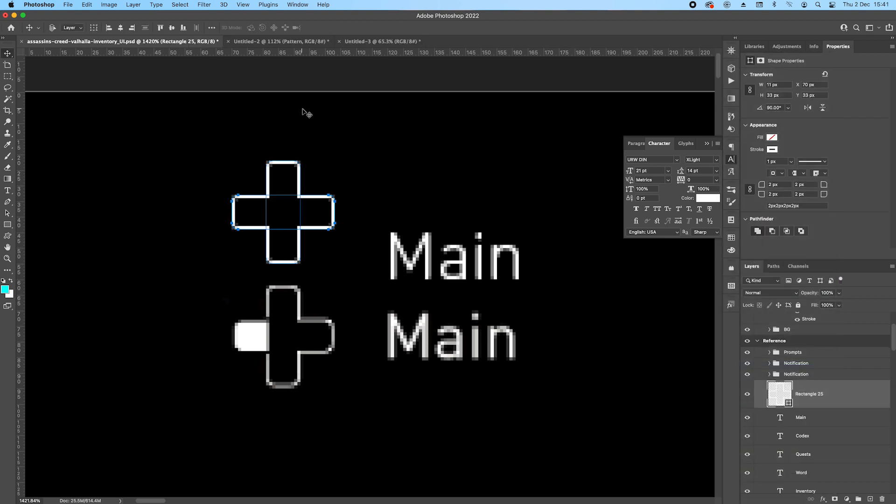
{"action": "left_click", "coordinate": [8, 224]}
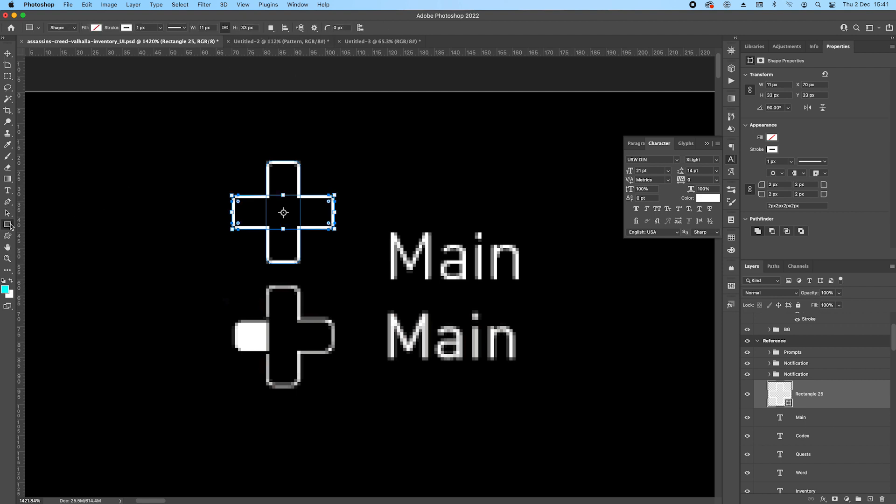
{"action": "left_click", "coordinate": [269, 28]}
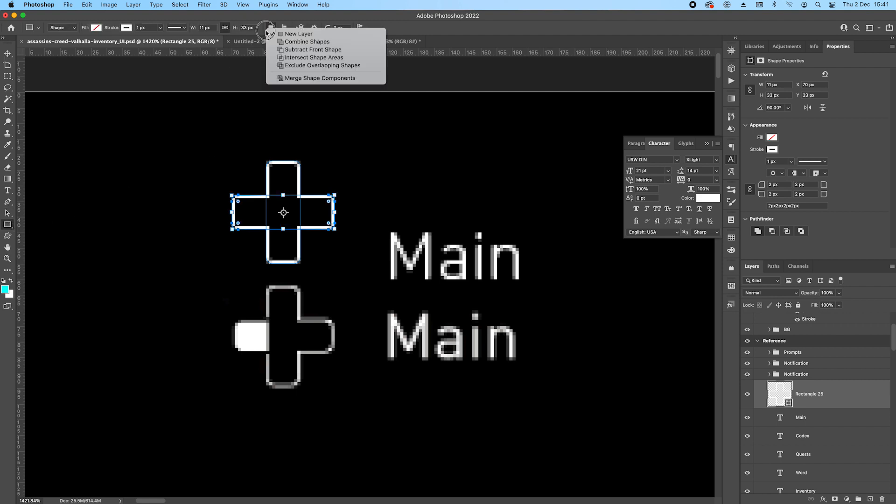
{"action": "left_click", "coordinate": [320, 78]}
{"action": "scroll", "coordinate": [267, 210], "scroll_direction": "up", "scroll_amount": 3}
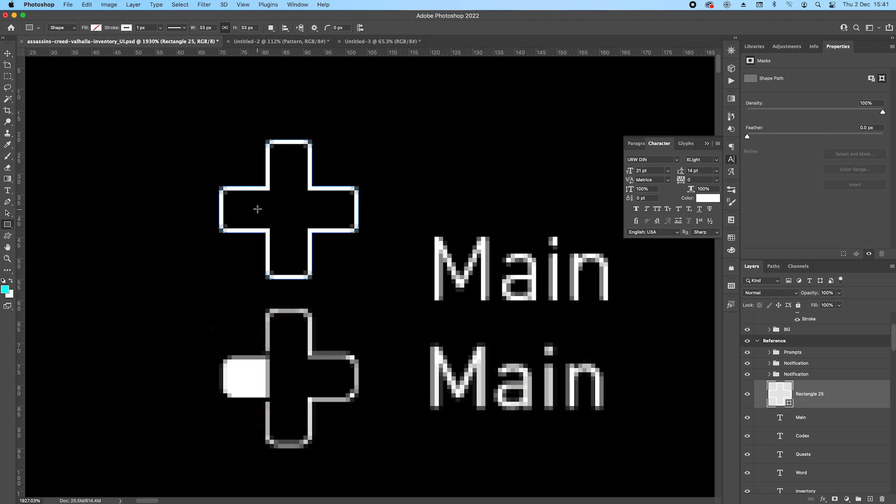
{"action": "scroll", "coordinate": [258, 209], "scroll_direction": "up", "scroll_amount": 5}
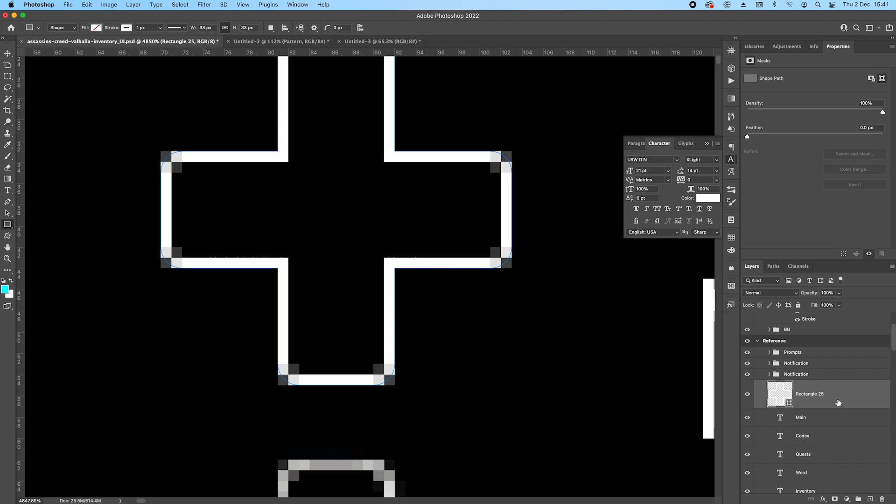
Group the cross outline, name the group Main, and move the Main text layer into it.
{"action": "key", "text": "super+g"}
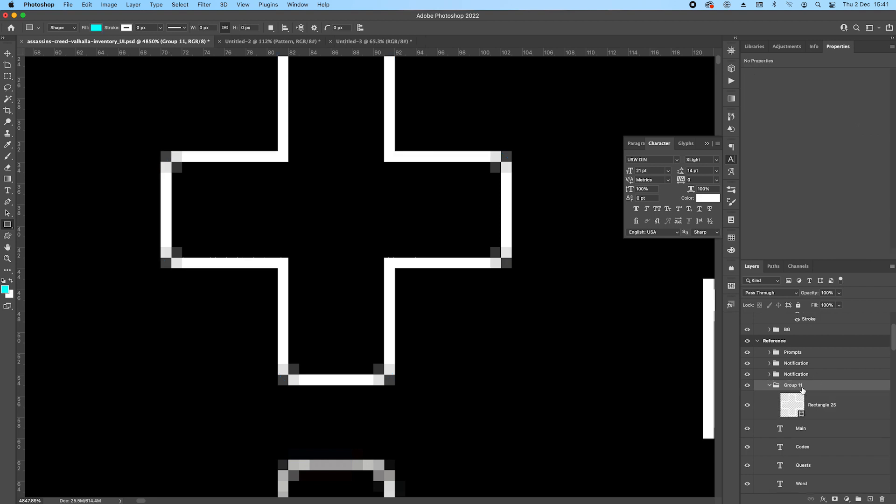
{"action": "double_click", "coordinate": [794, 386]}
{"action": "type", "text": "Main"}
{"action": "key", "text": "Return"}
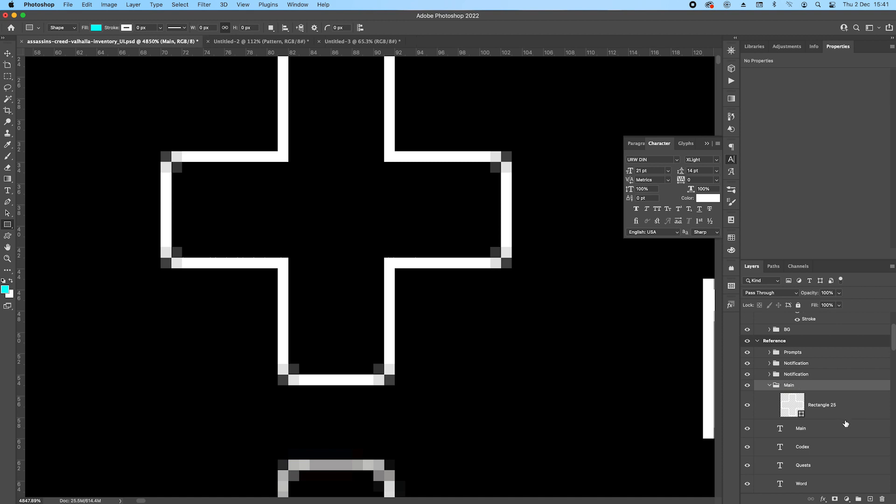
{"action": "left_click", "coordinate": [769, 386]}
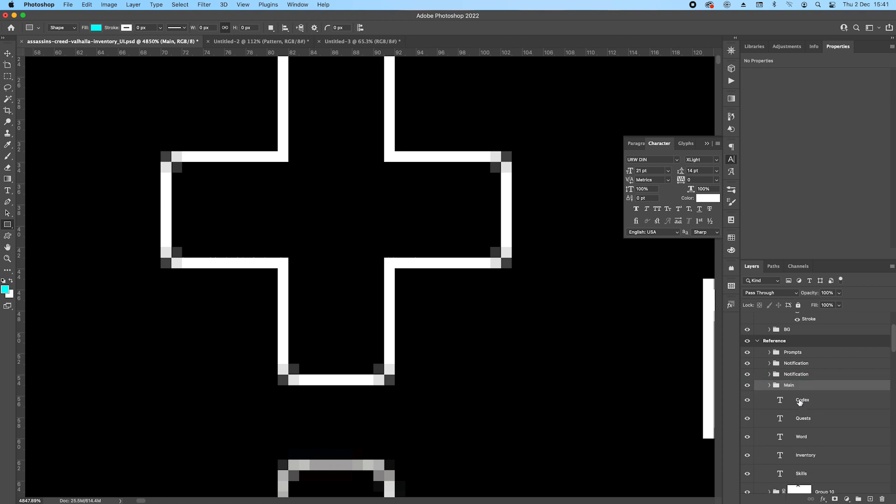
{"action": "left_click", "coordinate": [769, 386]}
Put the cross outline in a subgroup named Icon and add a layer mask to that group.
{"action": "left_click", "coordinate": [832, 423]}
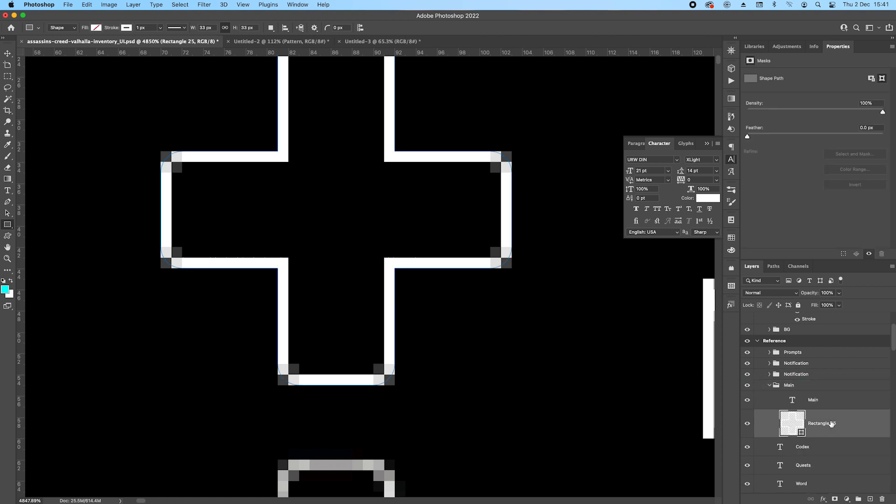
{"action": "key", "text": "super+g"}
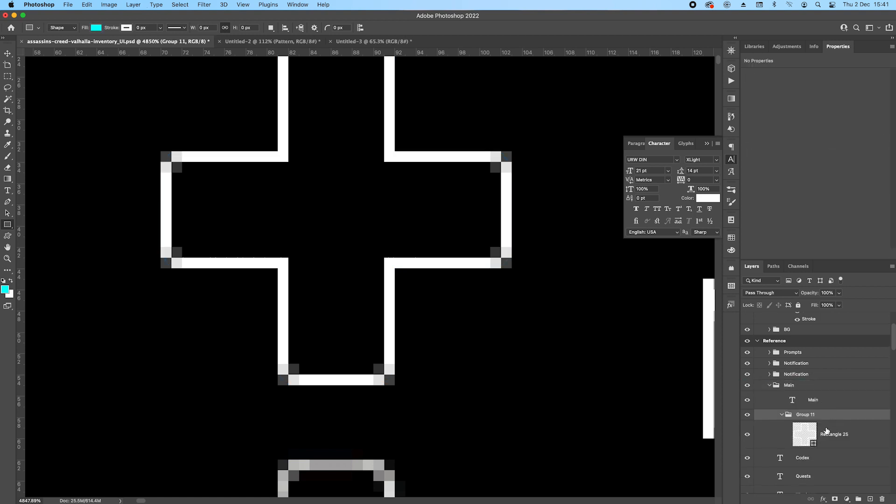
{"action": "double_click", "coordinate": [806, 415]}
{"action": "key", "text": "Return"}
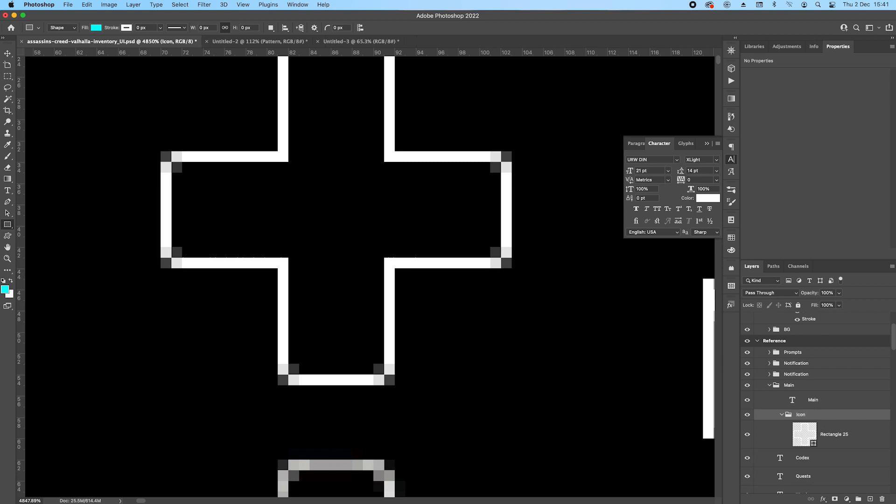
{"action": "left_click", "coordinate": [834, 499]}
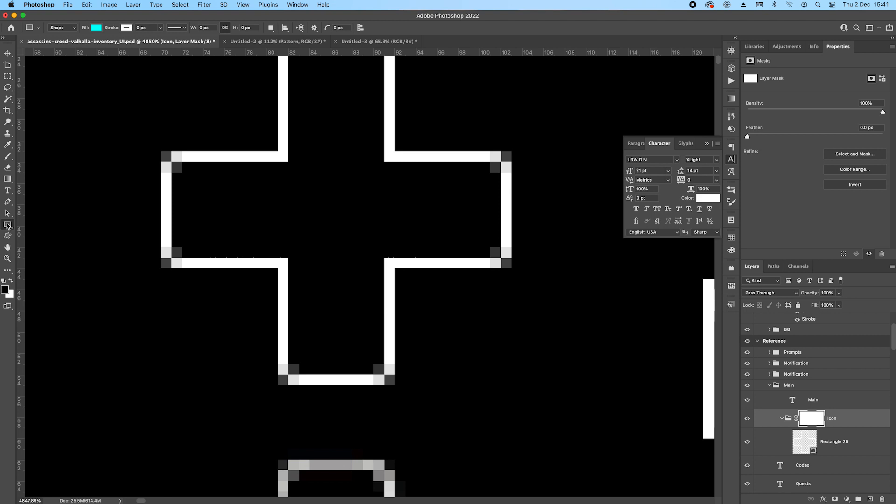
Mask out small gaps in the vertical bar's left edge, directly above and below the cross's left arm.
{"action": "left_click", "coordinate": [7, 76]}
{"action": "left_click_drag", "start_coordinate": [255, 140], "coordinate": [299, 151]}
{"action": "key", "text": "alt+BackSpace"}
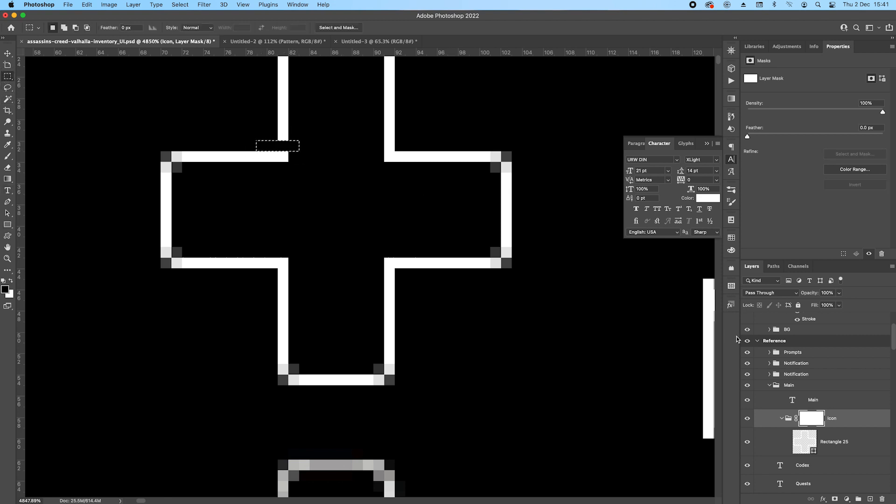
{"action": "left_click_drag", "start_coordinate": [261, 269], "coordinate": [304, 278]}
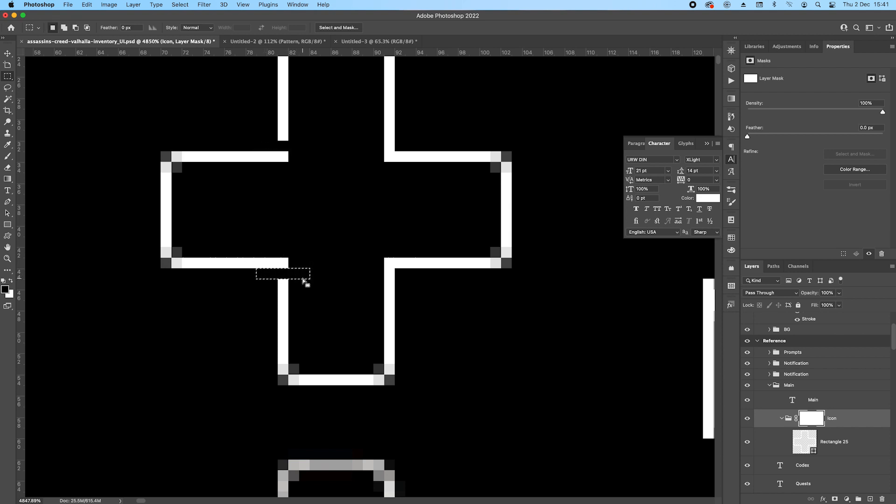
{"action": "key", "text": "Return"}
Draw a rounded rectangle about 14 × 11 px over the cross's left arm, inside the Icon group.
{"action": "left_click", "coordinate": [857, 447]}
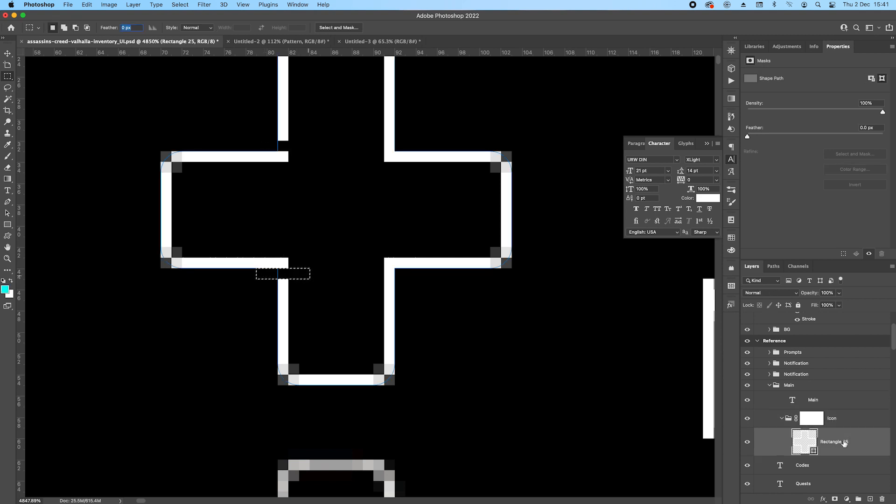
{"action": "left_click", "coordinate": [7, 225]}
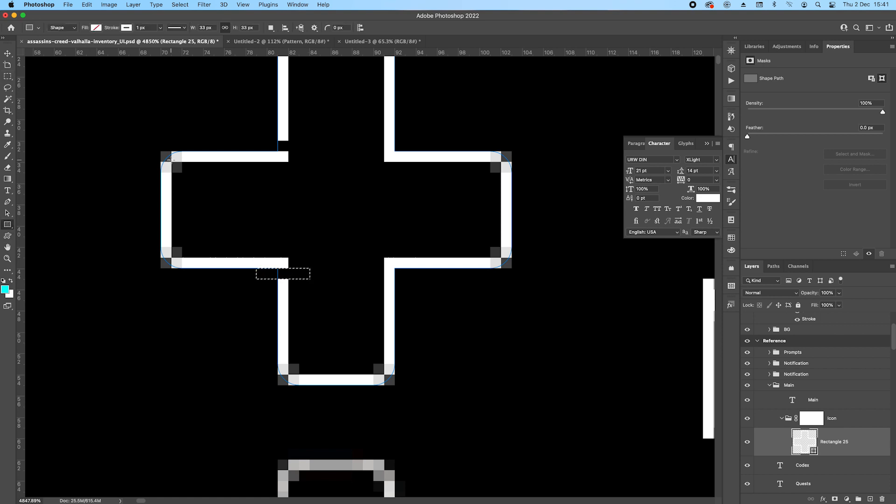
{"action": "left_click_drag", "start_coordinate": [165, 152], "coordinate": [304, 262]}
{"action": "left_click_drag", "start_coordinate": [164, 265], "coordinate": [185, 252]}
{"action": "key", "text": "Return"}
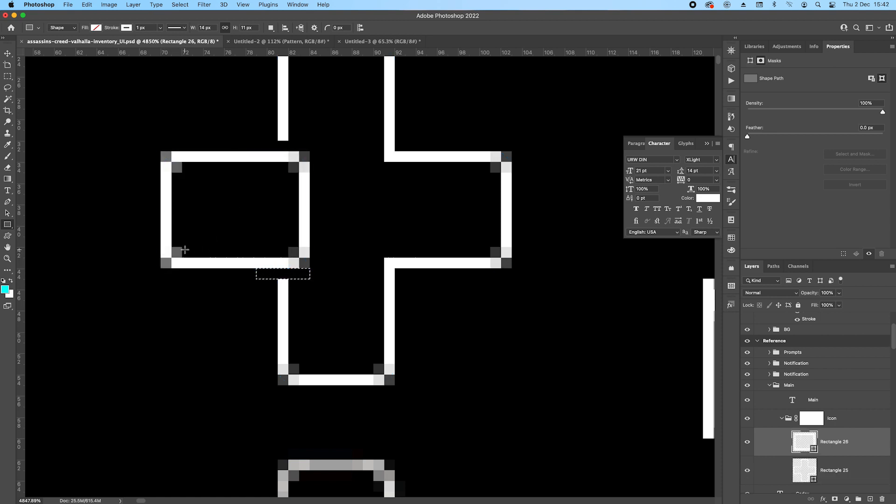
Give the rectangle over the left arm a white fill and no stroke.
{"action": "left_click", "coordinate": [95, 28]}
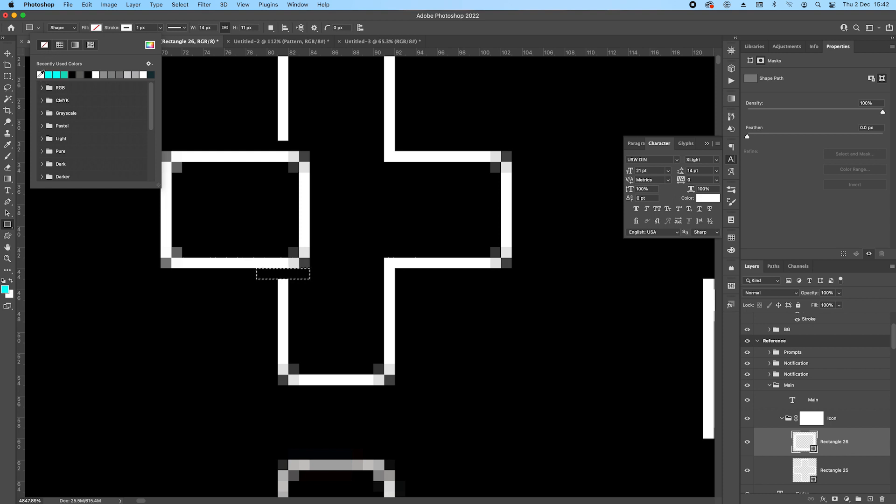
{"action": "left_click", "coordinate": [41, 74]}
{"action": "left_click", "coordinate": [127, 27]}
{"action": "left_click", "coordinate": [76, 44]}
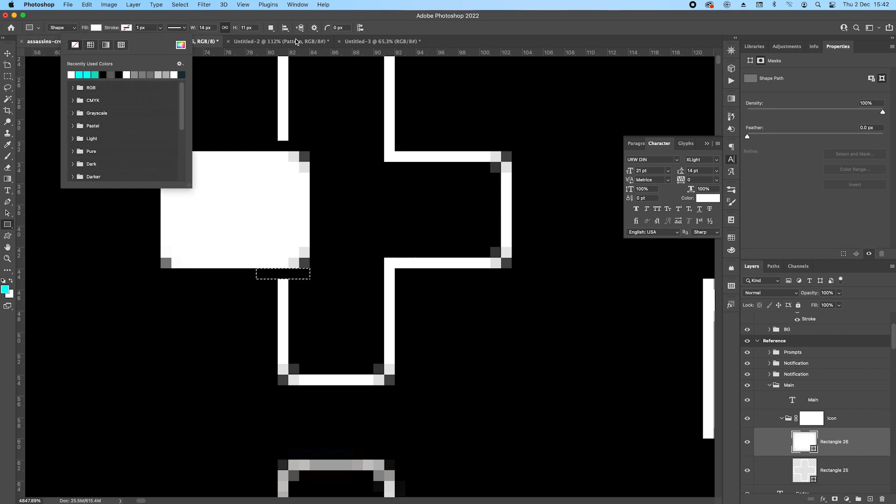
{"action": "left_click", "coordinate": [481, 29]}
Subtract a rectangle from the white block so it ends squarely at the vertical bar, and merge the shape components.
{"action": "scroll", "coordinate": [337, 274], "scroll_direction": "down", "scroll_amount": 5}
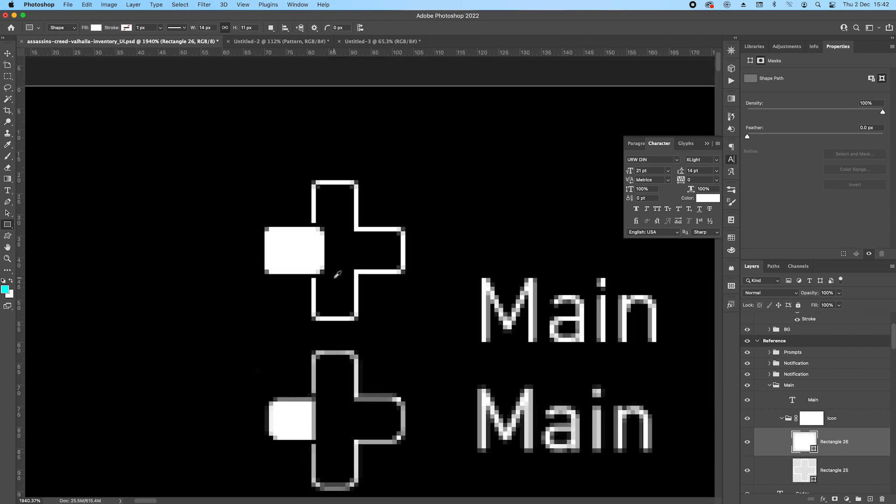
{"action": "scroll", "coordinate": [340, 268], "scroll_direction": "up", "scroll_amount": 3}
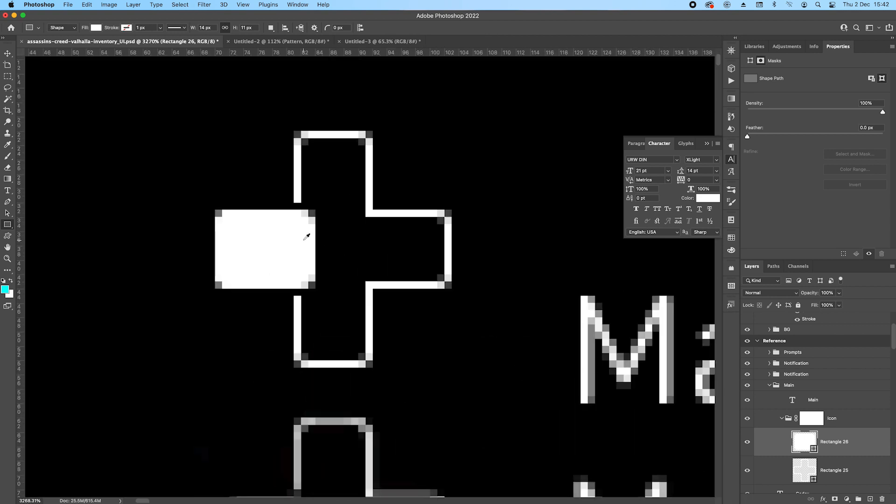
{"action": "left_click_drag", "start_coordinate": [351, 376], "coordinate": [348, 282]}
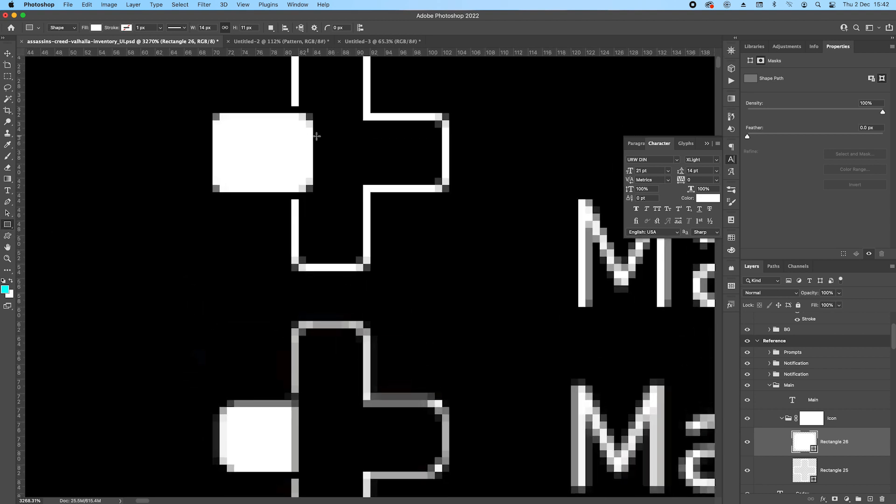
{"action": "left_click", "coordinate": [834, 443]}
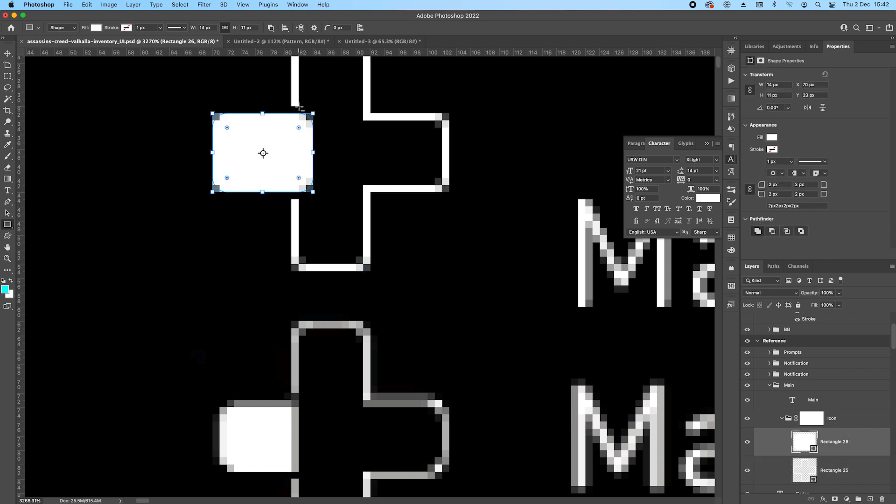
{"action": "left_click_drag", "start_coordinate": [299, 106], "coordinate": [377, 241]}
{"action": "key", "text": "Return"}
{"action": "left_click", "coordinate": [847, 469]}
{"action": "left_click", "coordinate": [849, 454]}
{"action": "left_click", "coordinate": [271, 28]}
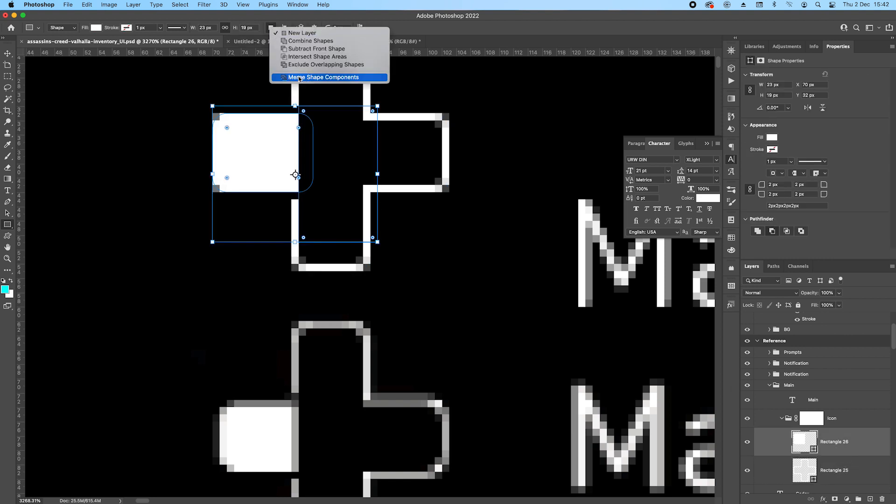
{"action": "left_click", "coordinate": [322, 77]}
Move the Main label and the Icon group down together until the label sits over the reference label.
{"action": "scroll", "coordinate": [317, 139], "scroll_direction": "down", "scroll_amount": 5}
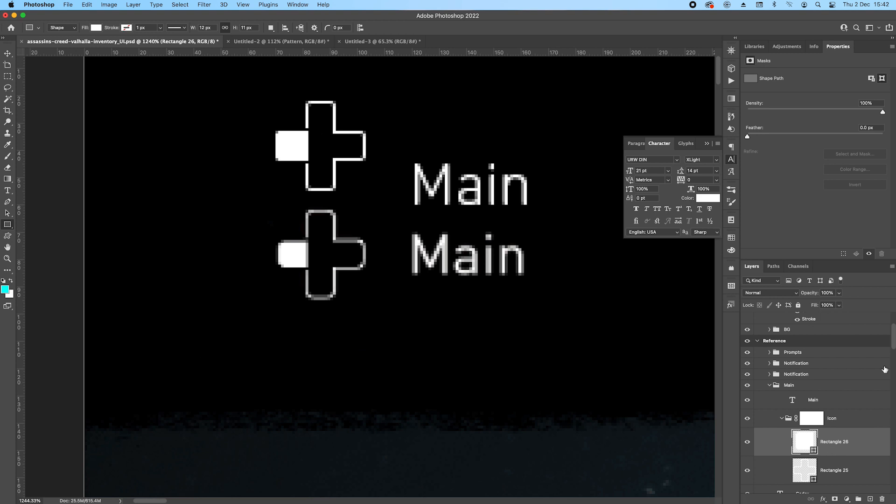
{"action": "left_click", "coordinate": [782, 419]}
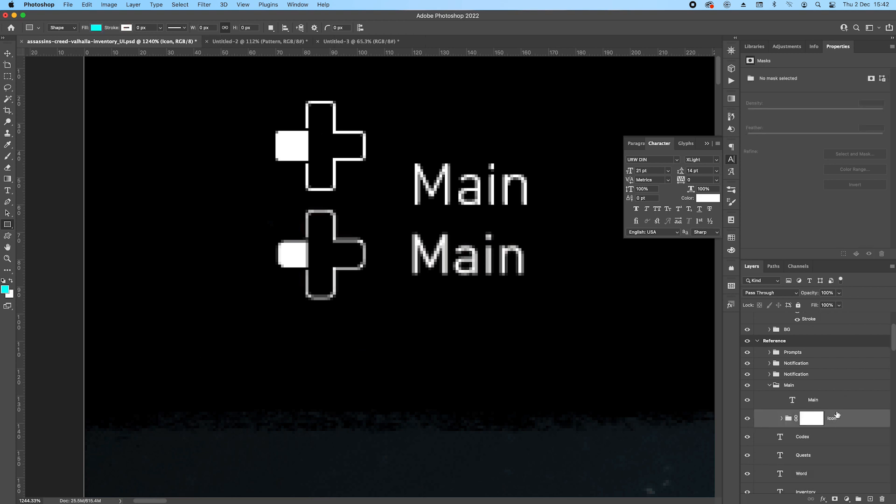
{"action": "left_click", "coordinate": [824, 399]}
{"action": "left_click", "coordinate": [836, 423], "text": "shift"}
{"action": "key", "text": "v"}
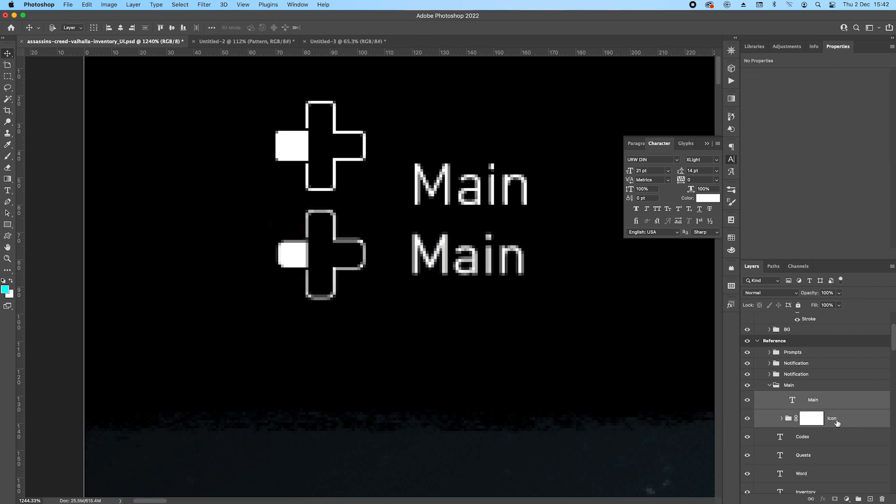
{"action": "key", "text": "shift+Down"}
{"action": "key", "text": "shift+Down"}
{"action": "key", "text": "shift+Down"}
{"action": "key", "text": "Up"}
{"action": "key", "text": "Up"}
{"action": "key", "text": "Up"}
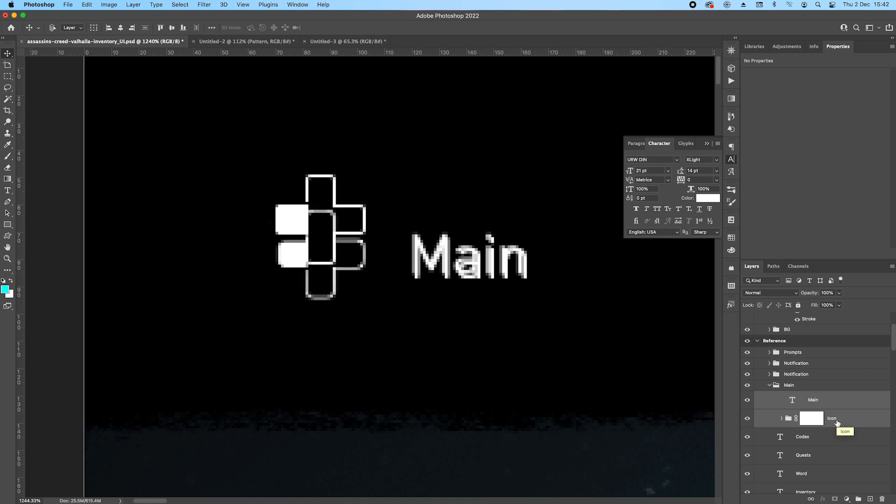
{"action": "key", "text": "Up"}
Move the Icon group further down onto the reference d-pad icon.
{"action": "left_click", "coordinate": [837, 422]}
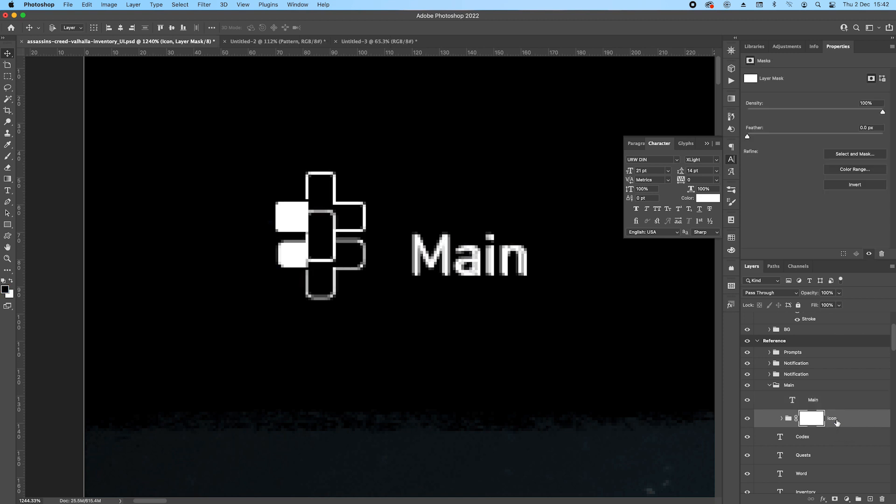
{"action": "key", "text": "Down"}
{"action": "key", "text": "Down"}
{"action": "key", "text": "Down"}
{"action": "key", "text": "Down"}
{"action": "key", "text": "Down"}
{"action": "key", "text": "Down"}
{"action": "key", "text": "Down"}
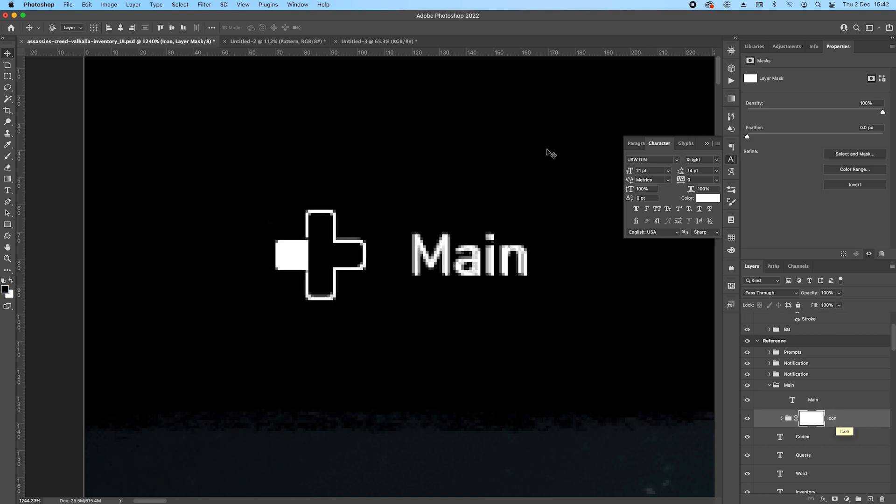
{"action": "scroll", "coordinate": [357, 186], "scroll_direction": "down", "scroll_amount": 6}
{"action": "left_click_drag", "start_coordinate": [373, 230], "coordinate": [193, 201]}
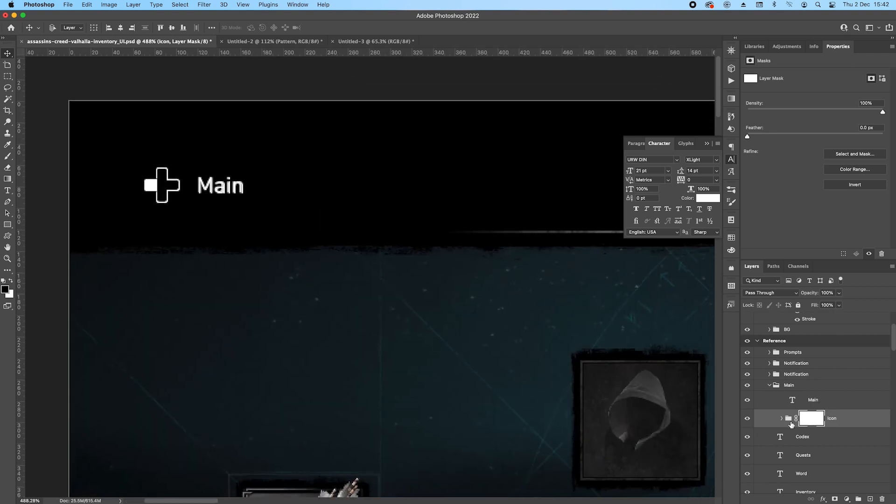
Duplicate the Main group to the bar's right end as Store, change its text to Store, and mirror the d-pad icon.
{"action": "left_click", "coordinate": [769, 386]}
{"action": "scroll", "coordinate": [465, 257], "scroll_direction": "down", "scroll_amount": 4}
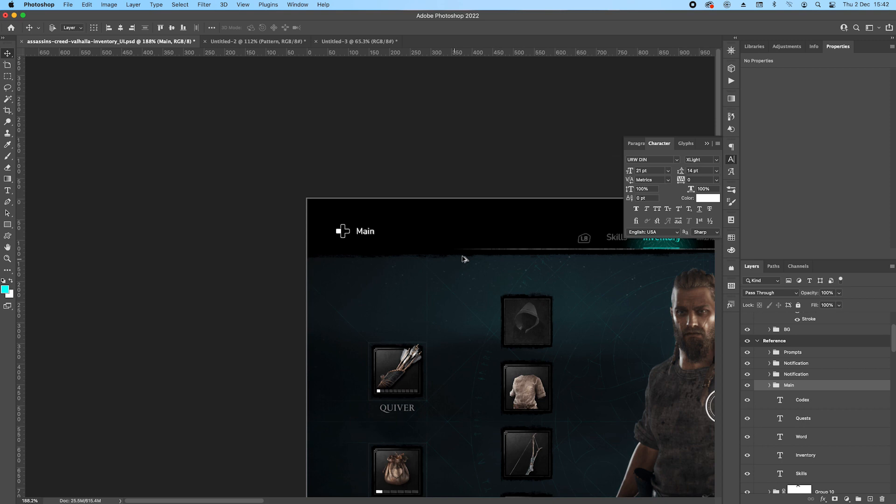
{"action": "left_click_drag", "start_coordinate": [522, 240], "coordinate": [196, 184]}
{"action": "left_click_drag", "start_coordinate": [82, 187], "coordinate": [590, 192]}
{"action": "scroll", "coordinate": [614, 175], "scroll_direction": "up", "scroll_amount": 5}
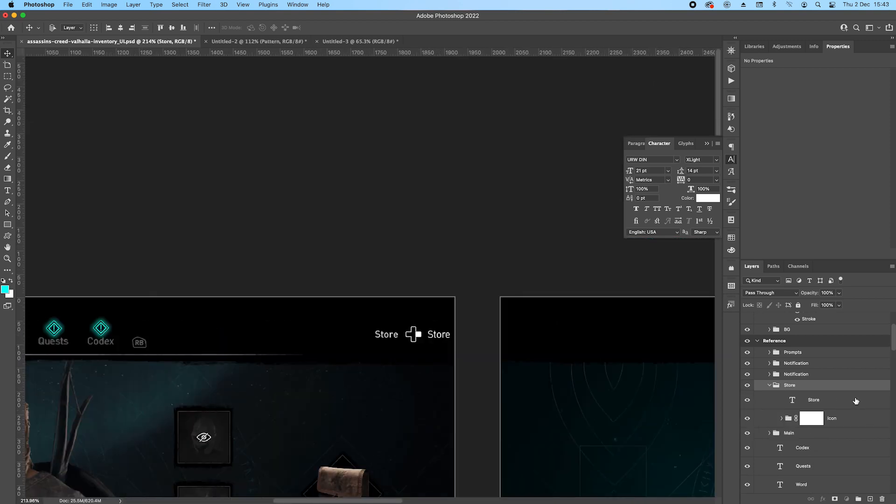
Move the Store text to the left of its d-pad icon, over the reference Store label.
{"action": "left_click", "coordinate": [855, 400]}
{"action": "key", "text": "shift+Left"}
{"action": "key", "text": "shift+Left"}
{"action": "key", "text": "shift+Left"}
{"action": "key", "text": "shift+Left"}
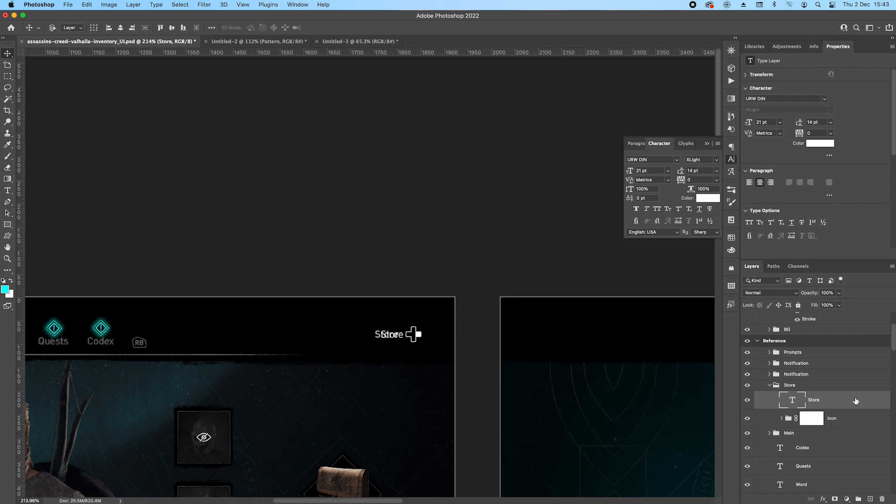
{"action": "key", "text": "Left"}
{"action": "key", "text": "Left"}
Save the document.
{"action": "scroll", "coordinate": [423, 312], "scroll_direction": "left", "scroll_amount": 5}
{"action": "scroll", "coordinate": [423, 313], "scroll_direction": "down", "scroll_amount": 3}
{"action": "key", "text": "super+s"}
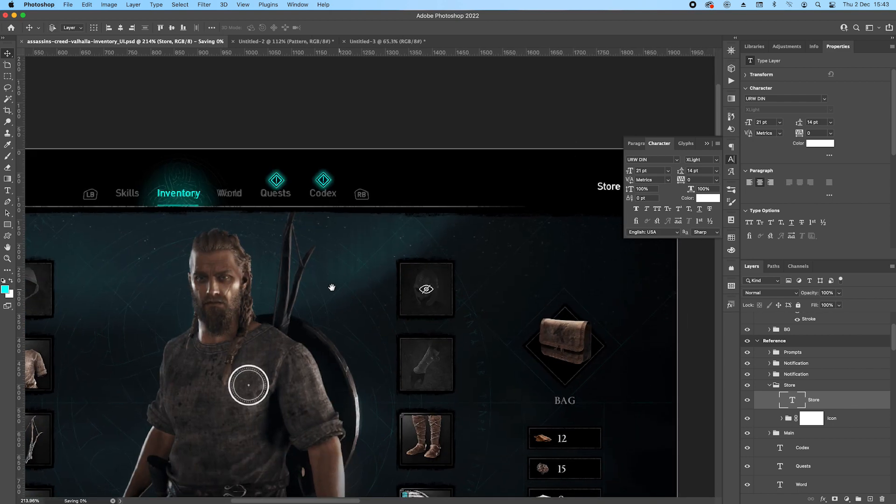
{"action": "scroll", "coordinate": [295, 309], "scroll_direction": "down", "scroll_amount": 6}
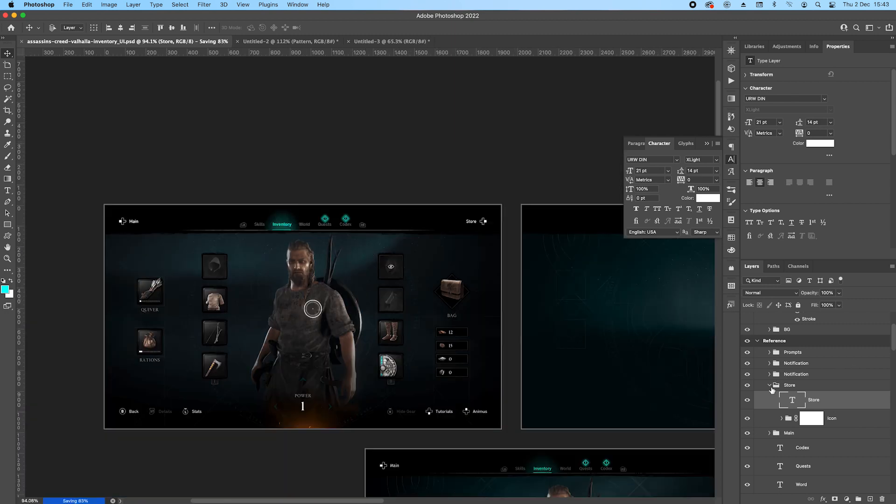
Group all the navigation bar layers in the Reference artboard, starting from Prompts, and name the group Top nav.
{"action": "left_click", "coordinate": [769, 385]}
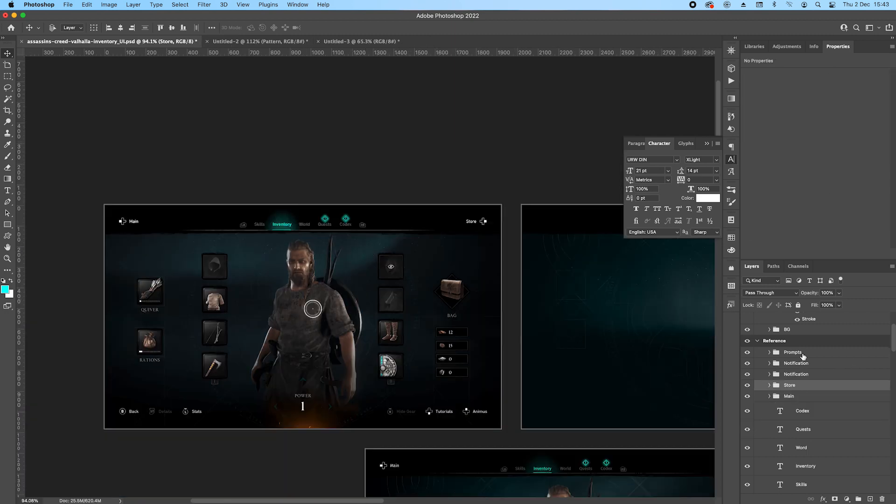
{"action": "left_click", "coordinate": [817, 351]}
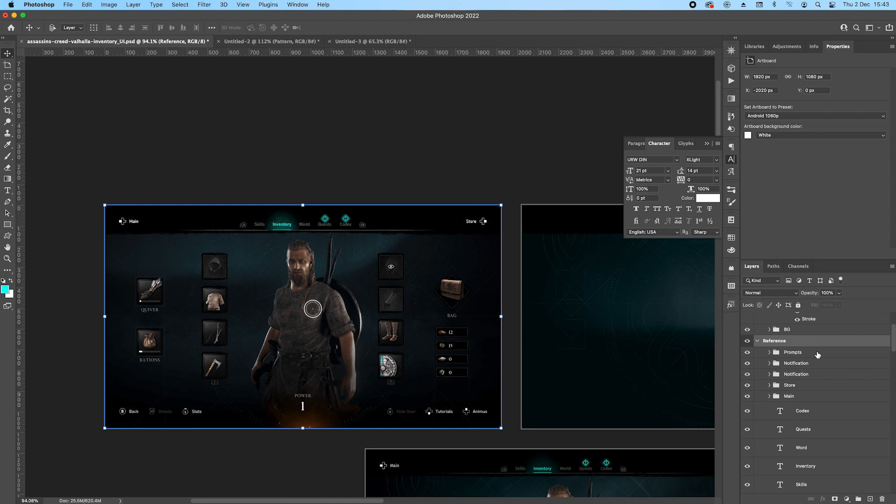
{"action": "scroll", "coordinate": [818, 357], "scroll_direction": "down", "scroll_amount": 3}
{"action": "scroll", "coordinate": [818, 357], "scroll_direction": "down", "scroll_amount": 3}
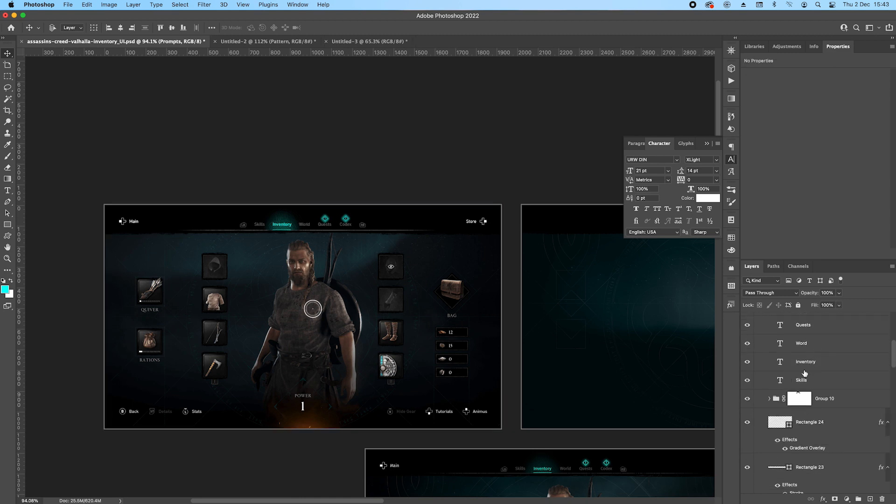
{"action": "scroll", "coordinate": [819, 386], "scroll_direction": "down", "scroll_amount": 2}
{"action": "left_click", "coordinate": [849, 425], "text": "shift"}
{"action": "key", "text": "super+g"}
{"action": "double_click", "coordinate": [792, 318]}
{"action": "type", "text": "Top nav"}
{"action": "key", "text": "Return"}
Move the new Top nav group into the Work2 artboard's Top nav group, above the base layer.
{"action": "scroll", "coordinate": [837, 332], "scroll_direction": "up", "scroll_amount": 3}
{"action": "scroll", "coordinate": [813, 413], "scroll_direction": "up", "scroll_amount": 1}
{"action": "left_click_drag", "start_coordinate": [826, 422], "coordinate": [821, 337]}
{"action": "left_click_drag", "start_coordinate": [523, 260], "coordinate": [242, 248]}
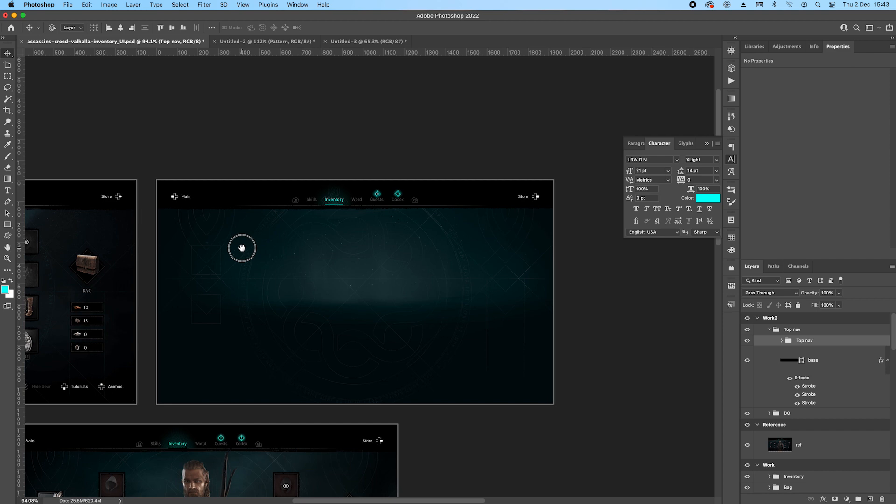
Save the document.
{"action": "left_click_drag", "start_coordinate": [308, 256], "coordinate": [334, 252]}
{"action": "key", "text": "super+s"}
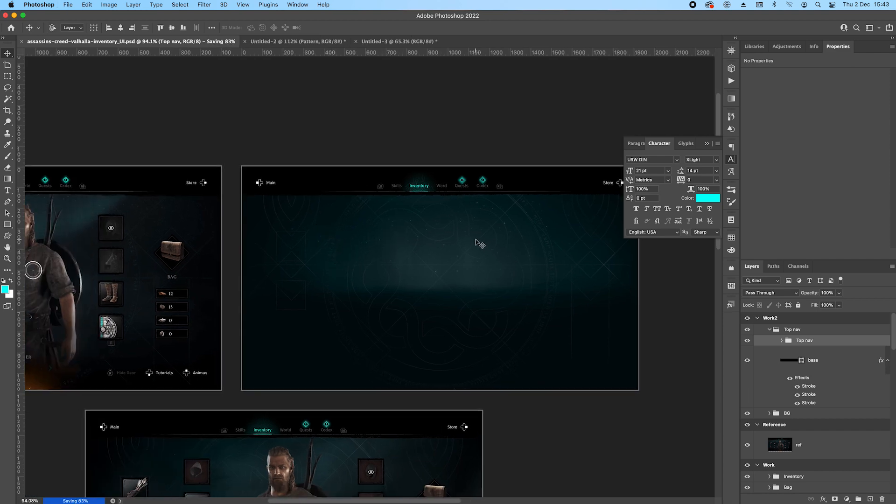
Move the character's masked Group 6 from the Work artboard to above Top nav in the Work2 artboard and expand the group.
{"action": "left_click_drag", "start_coordinate": [223, 303], "coordinate": [428, 276]}
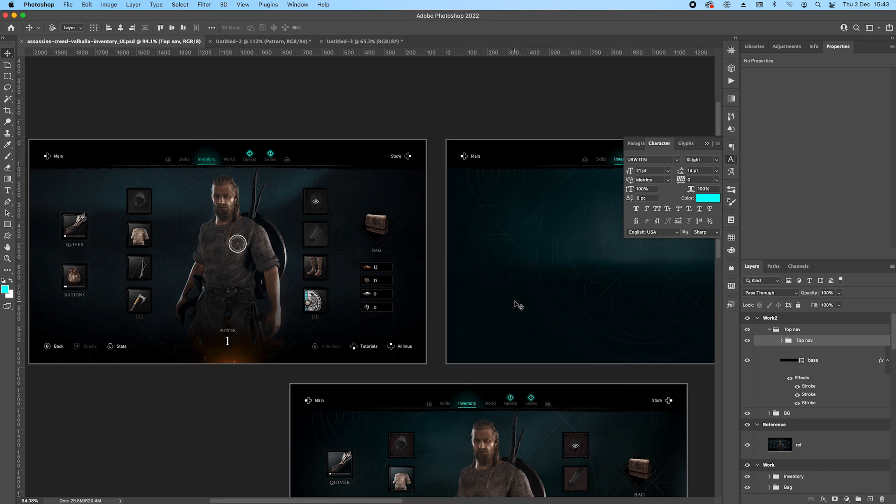
{"action": "left_click_drag", "start_coordinate": [502, 262], "coordinate": [73, 154]}
{"action": "left_click", "coordinate": [126, 146]}
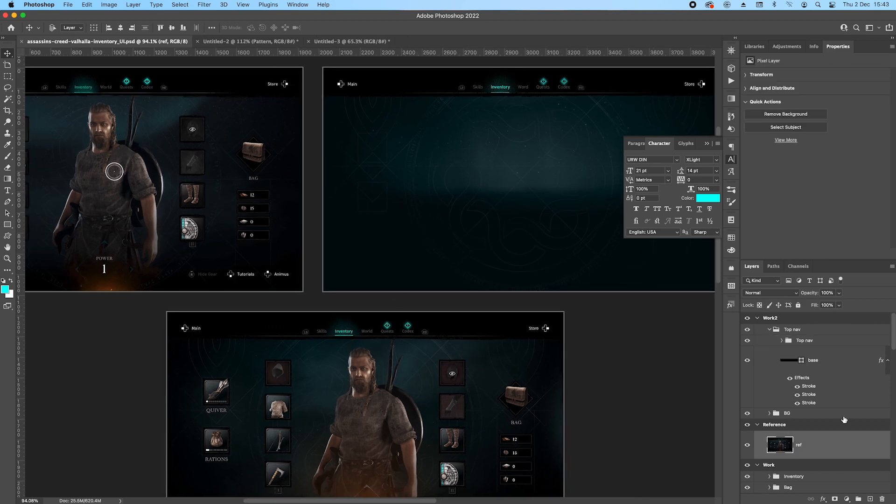
{"action": "left_click", "coordinate": [331, 372]}
{"action": "scroll", "coordinate": [825, 427], "scroll_direction": "down", "scroll_amount": 2}
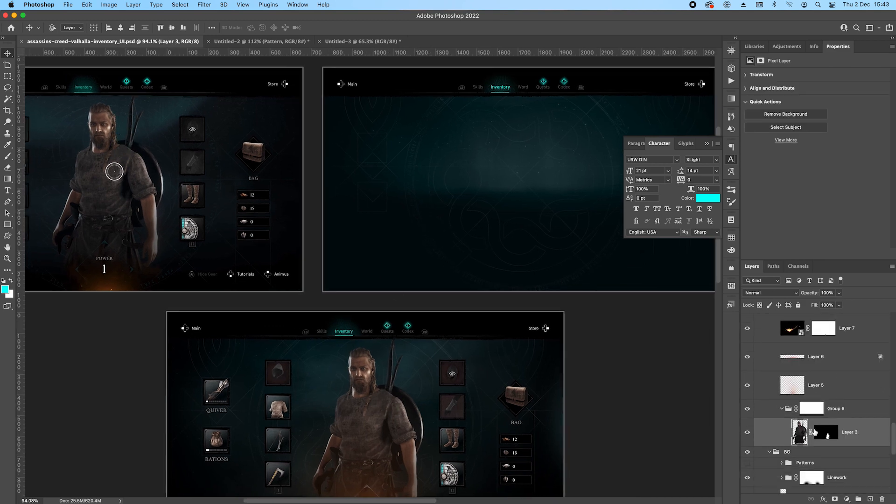
{"action": "left_click", "coordinate": [780, 409]}
{"action": "left_click_drag", "start_coordinate": [857, 410], "coordinate": [816, 332]}
{"action": "left_click", "coordinate": [769, 348]}
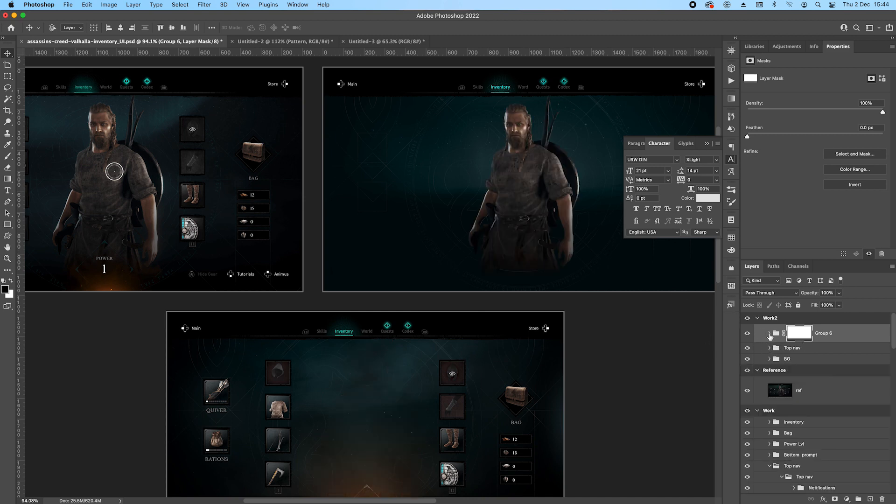
{"action": "left_click", "coordinate": [769, 333]}
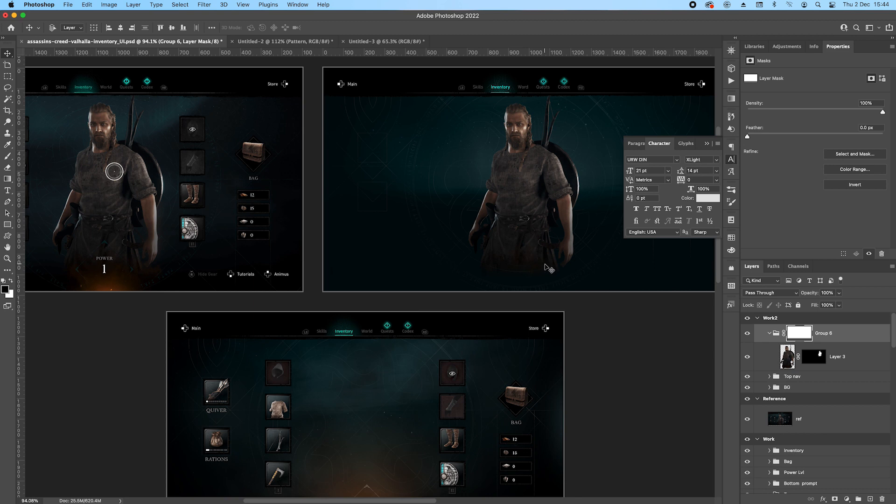
Toggle the Group 6 layer mask off and on to compare the fade on the character's lower body with the reference.
{"action": "scroll", "coordinate": [129, 274], "scroll_direction": "up", "scroll_amount": 3}
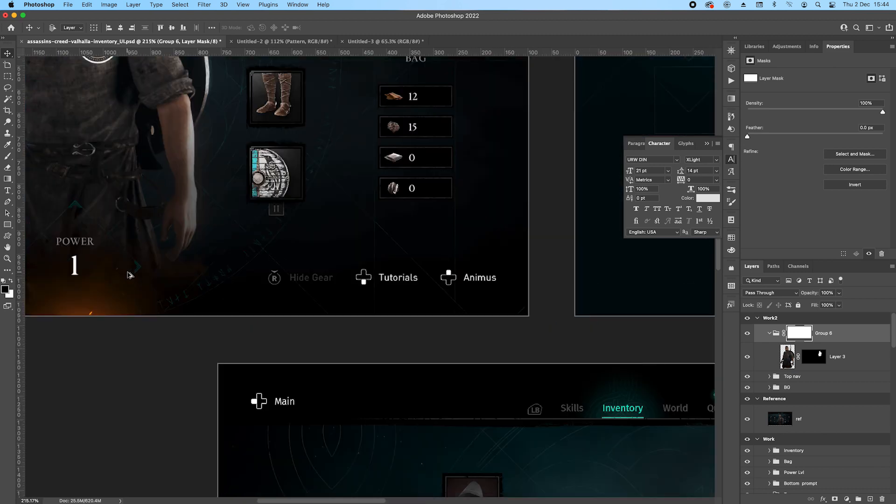
{"action": "scroll", "coordinate": [245, 297], "scroll_direction": "down", "scroll_amount": 1}
{"action": "left_click_drag", "start_coordinate": [520, 284], "coordinate": [259, 286]}
{"action": "left_click_drag", "start_coordinate": [593, 292], "coordinate": [381, 288]}
{"action": "left_click", "coordinate": [800, 335], "text": "shift"}
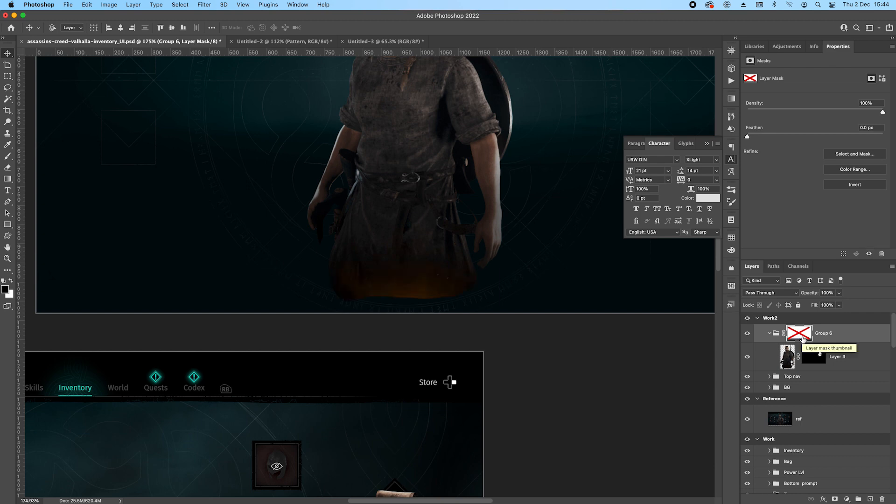
{"action": "left_click", "coordinate": [836, 360]}
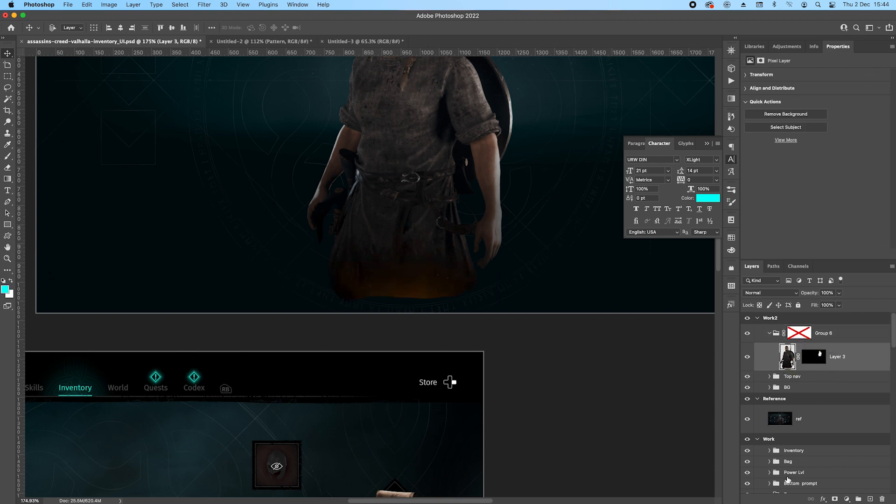
{"action": "left_click", "coordinate": [822, 499]}
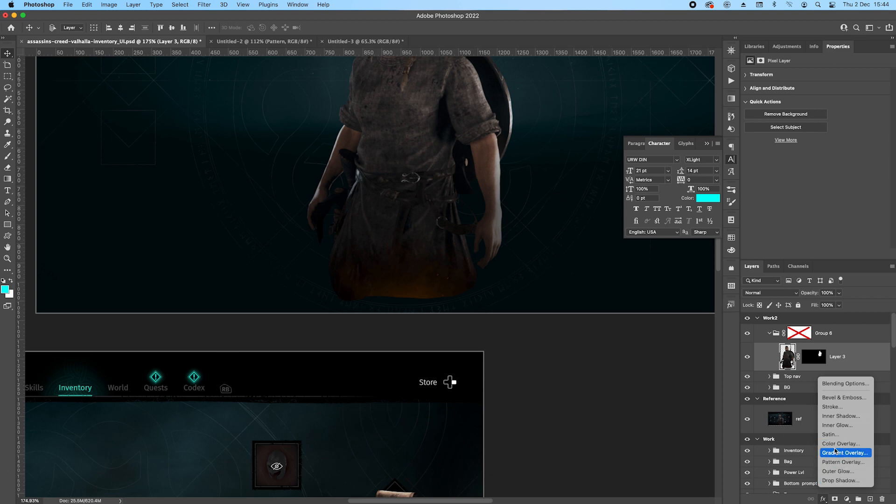
{"action": "left_click", "coordinate": [850, 357]}
{"action": "left_click_drag", "start_coordinate": [800, 329], "coordinate": [798, 334]}
{"action": "left_click", "coordinate": [799, 334]}
{"action": "left_click", "coordinate": [800, 336], "text": "shift"}
{"action": "left_click", "coordinate": [800, 336], "text": "shift"}
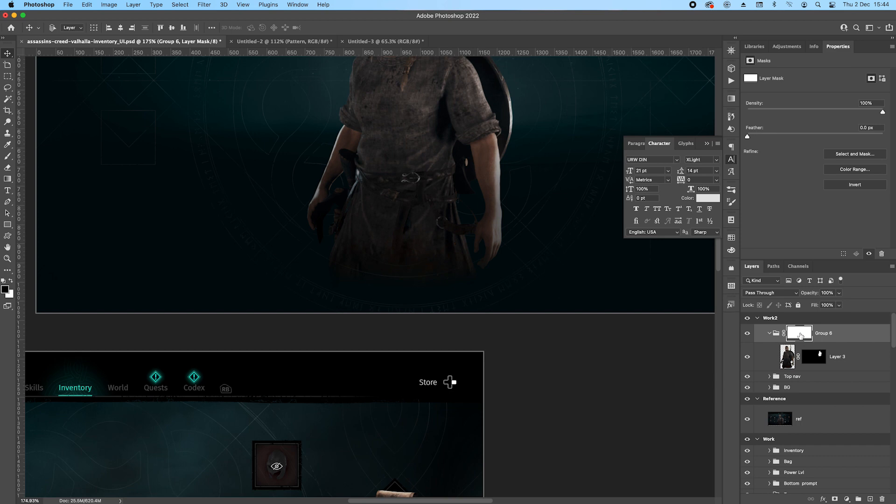
Save the document with the character placed in the Work2 artboard.
{"action": "scroll", "coordinate": [336, 216], "scroll_direction": "down", "scroll_amount": 5}
{"action": "left_click_drag", "start_coordinate": [368, 202], "coordinate": [421, 232]}
{"action": "key", "text": "super+s"}
Draw a 128 × 128 px square shape above the ref layer in the Reference artboard, beside the Quiver slot.
{"action": "scroll", "coordinate": [112, 187], "scroll_direction": "left", "scroll_amount": 5}
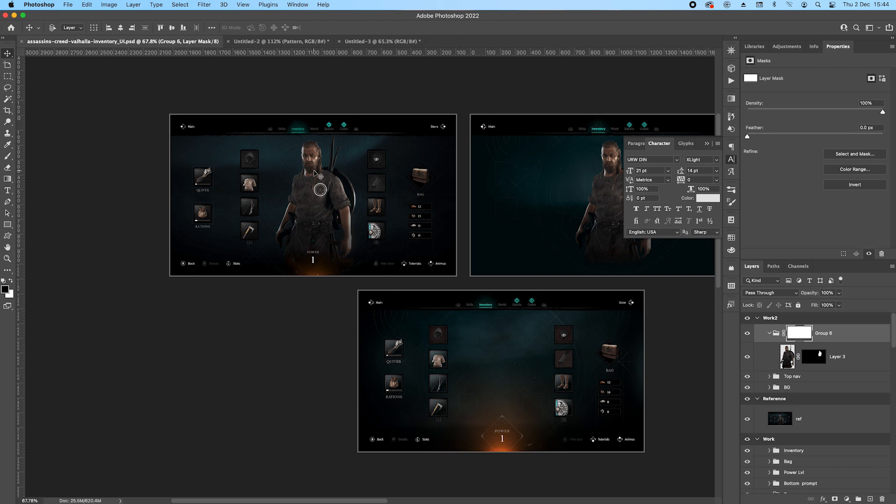
{"action": "scroll", "coordinate": [203, 182], "scroll_direction": "up", "scroll_amount": 5}
{"action": "scroll", "coordinate": [195, 174], "scroll_direction": "up", "scroll_amount": 4}
{"action": "left_click", "coordinate": [196, 153], "text": "super"}
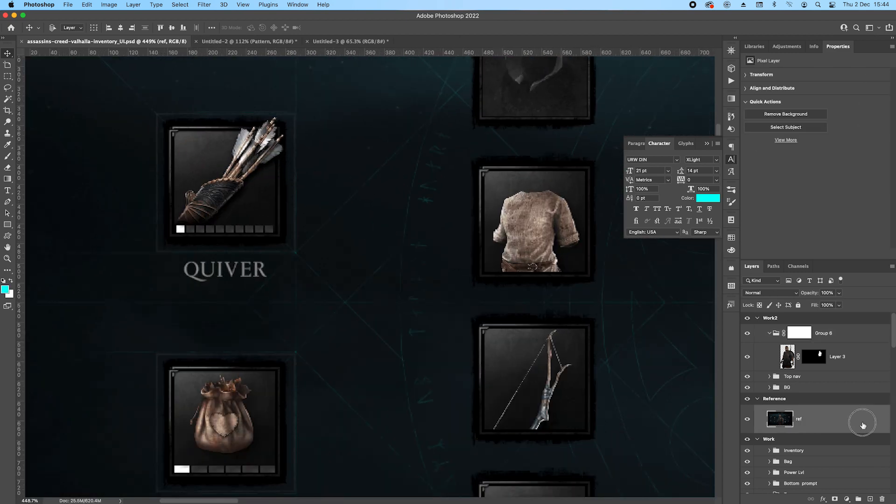
{"action": "left_click", "coordinate": [7, 224]}
{"action": "scroll", "coordinate": [279, 176], "scroll_direction": "up", "scroll_amount": 1}
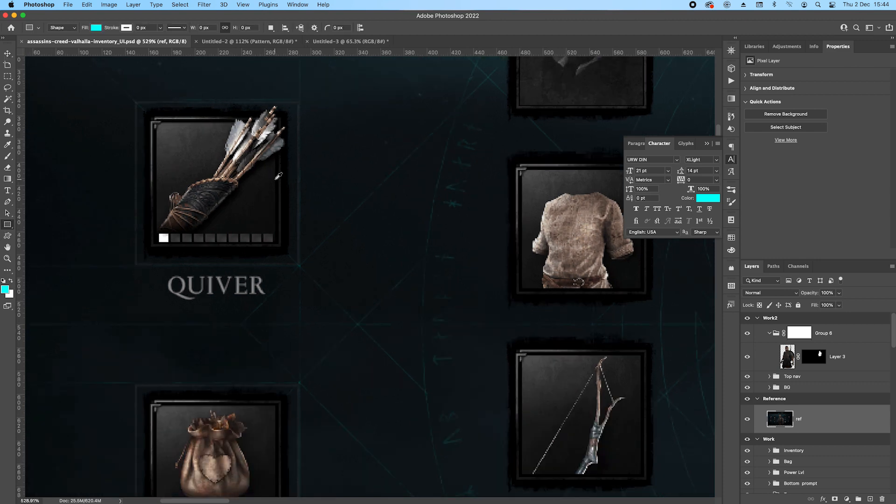
{"action": "left_click_drag", "start_coordinate": [327, 111], "coordinate": [476, 277]}
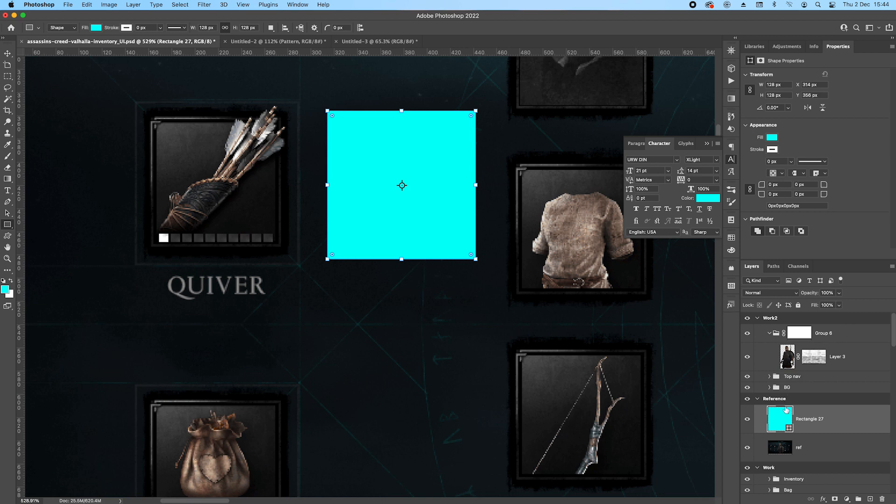
Set the new square's fill to none.
{"action": "left_click", "coordinate": [772, 137]}
{"action": "left_click", "coordinate": [755, 155]}
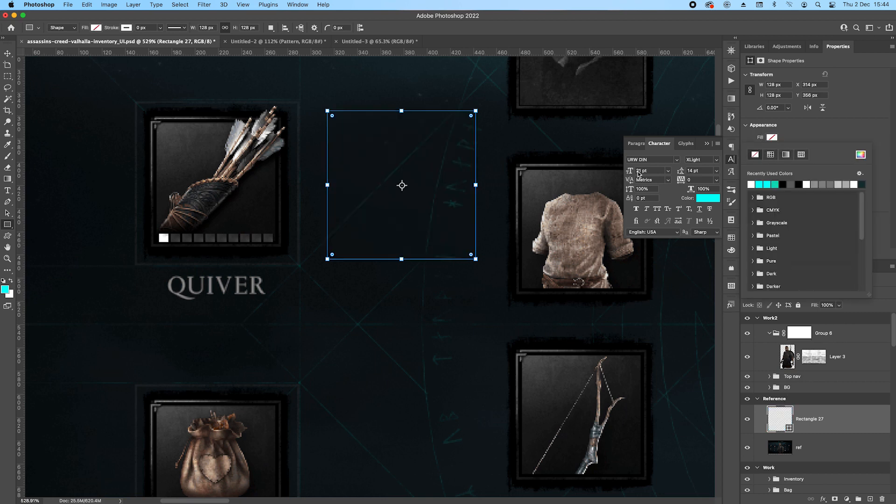
{"action": "left_click", "coordinate": [830, 429]}
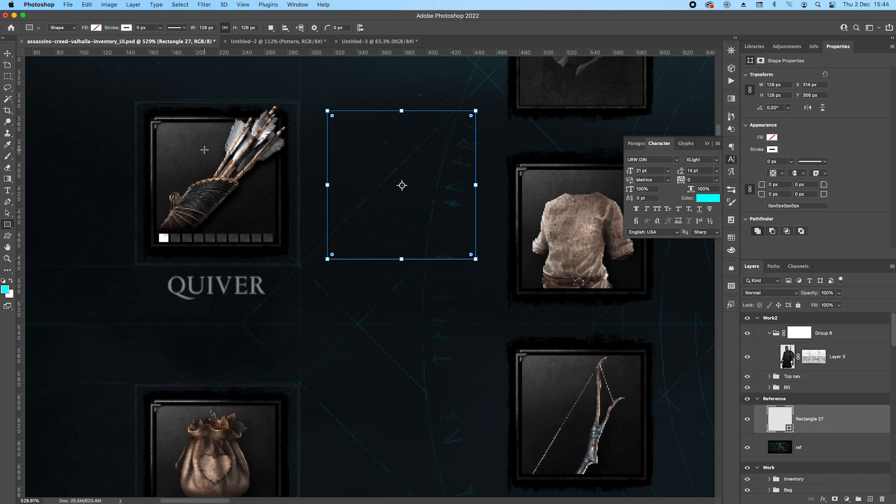
Add a Pattern Overlay to the square with the dark grunge pattern from Gabor_patterns2 at 25% scale, snap it to origin and reposition it.
{"action": "left_click", "coordinate": [823, 499]}
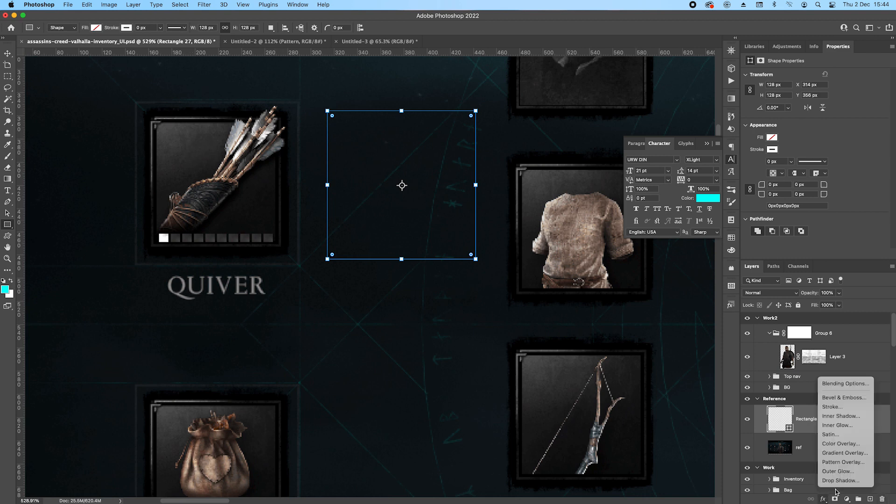
{"action": "left_click", "coordinate": [845, 461]}
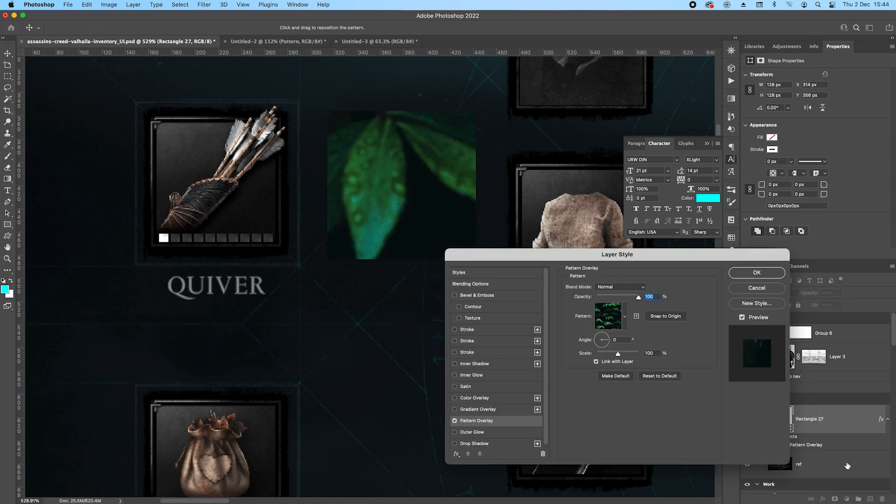
{"action": "left_click", "coordinate": [625, 316]}
{"action": "left_click", "coordinate": [537, 277]}
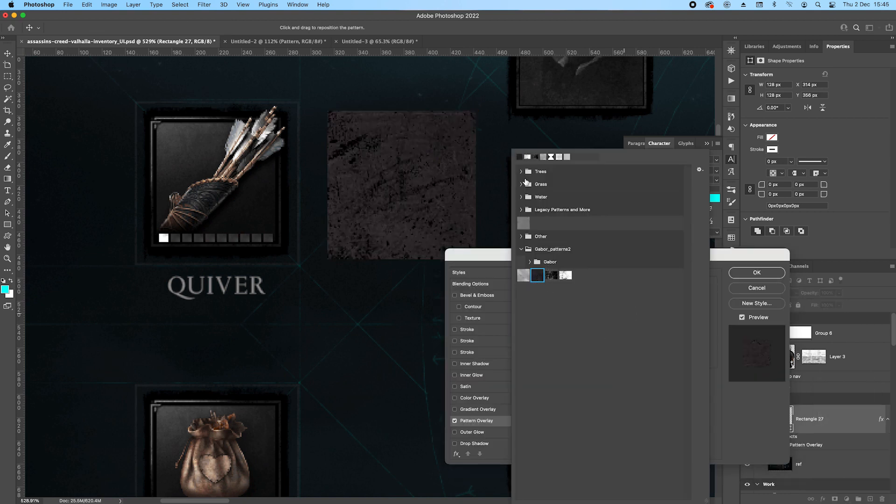
{"action": "left_click", "coordinate": [717, 283]}
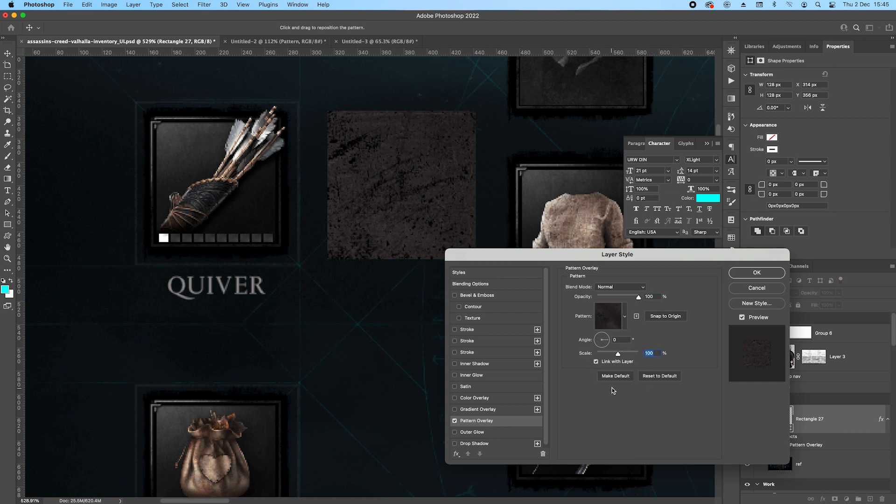
{"action": "type", "text": "25"}
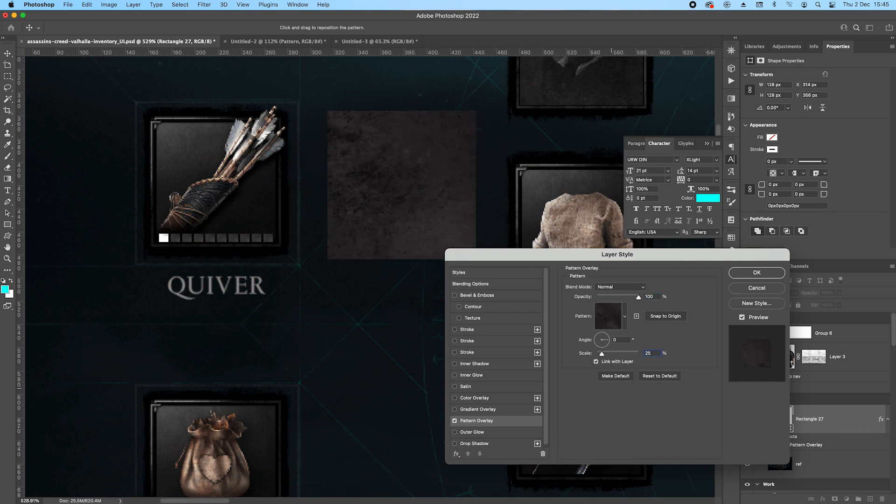
{"action": "left_click", "coordinate": [667, 316]}
{"action": "left_click_drag", "start_coordinate": [426, 142], "coordinate": [413, 174]}
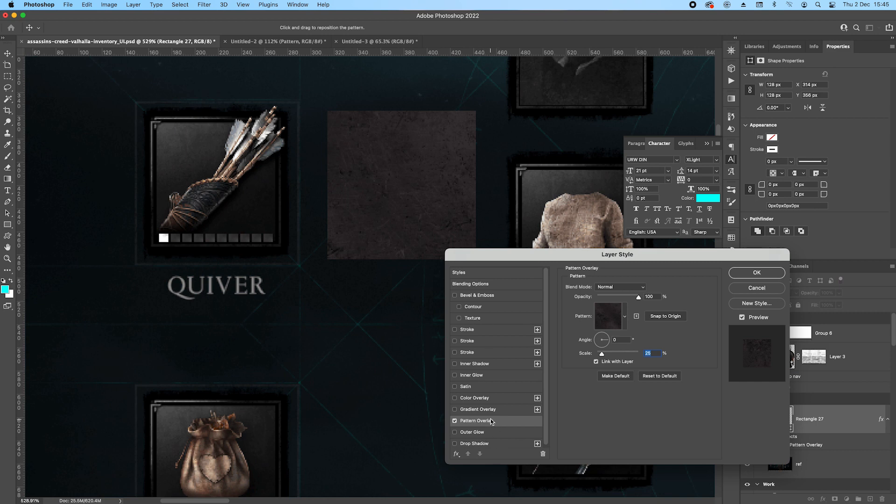
Enable the first Stroke effect on the square and change its fill type to Color, using black.
{"action": "left_click", "coordinate": [455, 329]}
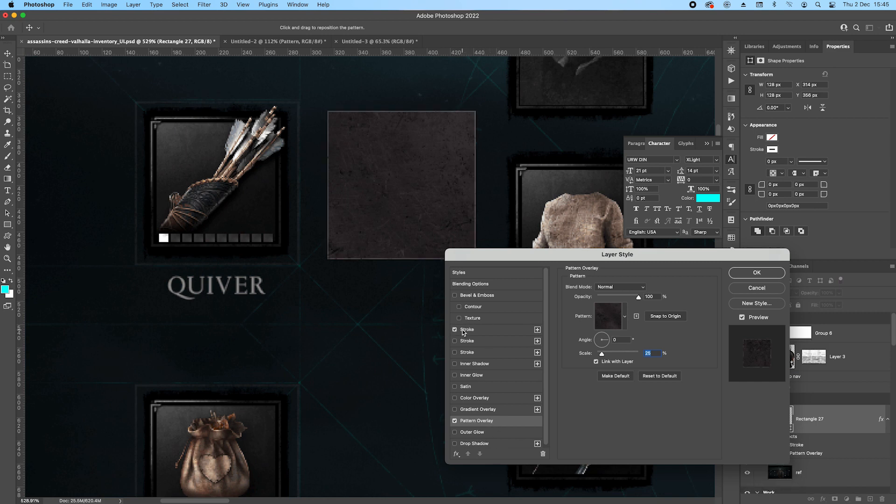
{"action": "left_click", "coordinate": [465, 332]}
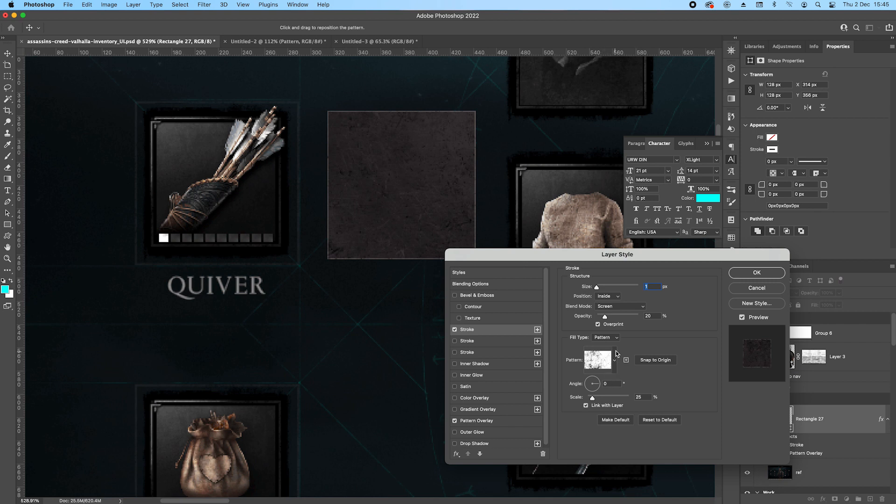
{"action": "left_click", "coordinate": [610, 337]}
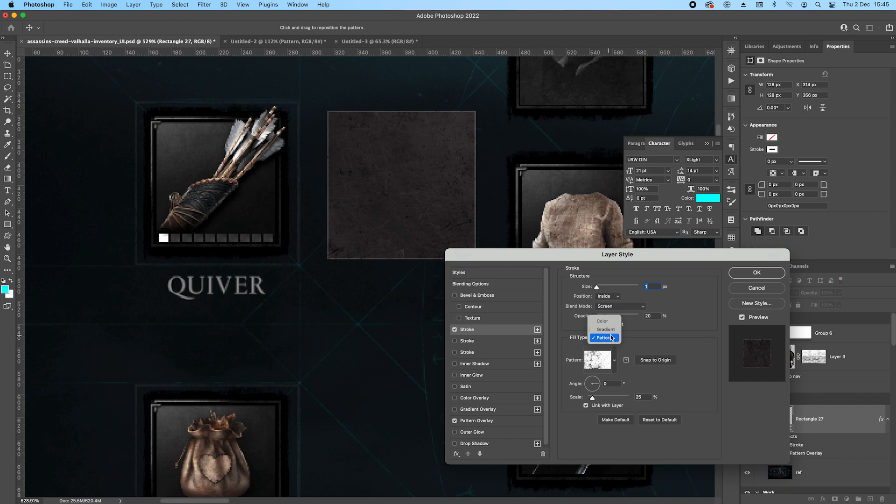
{"action": "left_click", "coordinate": [603, 321]}
{"action": "left_click", "coordinate": [589, 352]}
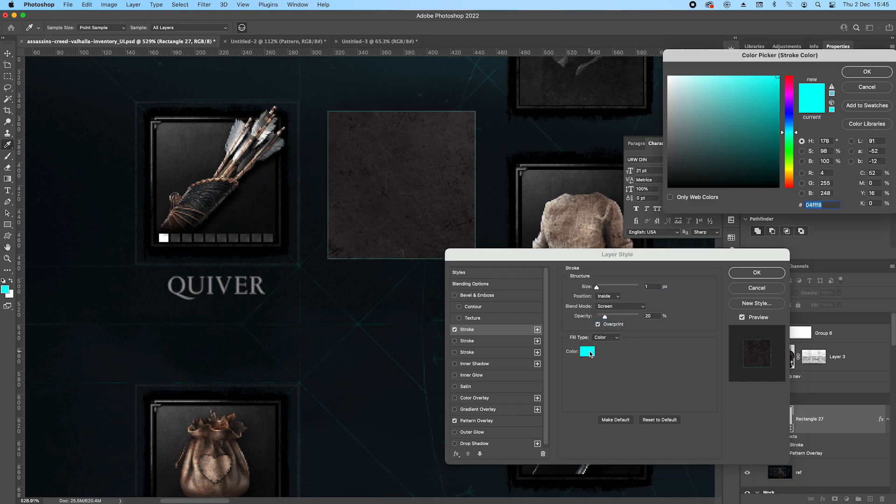
{"action": "left_click_drag", "start_coordinate": [694, 152], "coordinate": [675, 201]}
{"action": "left_click", "coordinate": [859, 72]}
Set the inside black stroke to 8 px with Normal blend mode and 100% opacity.
{"action": "left_click", "coordinate": [652, 286]}
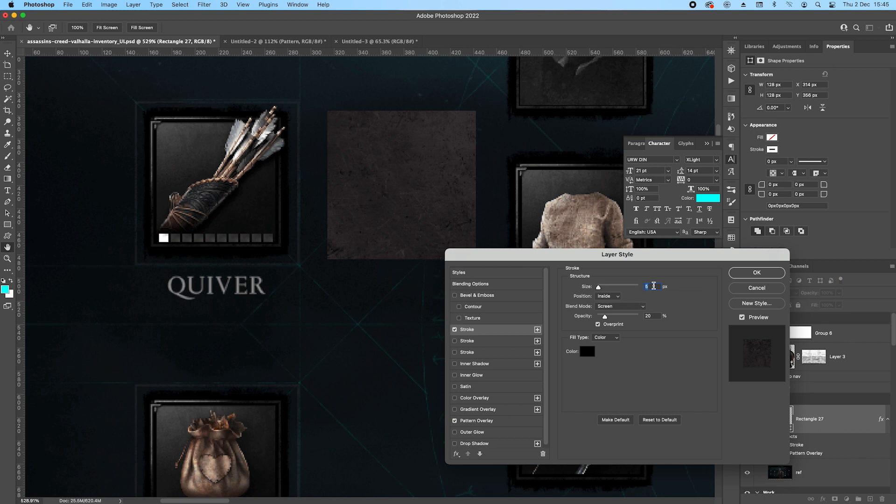
{"action": "left_click", "coordinate": [621, 307]}
{"action": "left_click", "coordinate": [615, 231]}
{"action": "left_click", "coordinate": [651, 287]}
{"action": "key", "text": "Up"}
{"action": "key", "text": "Up"}
{"action": "key", "text": "Down"}
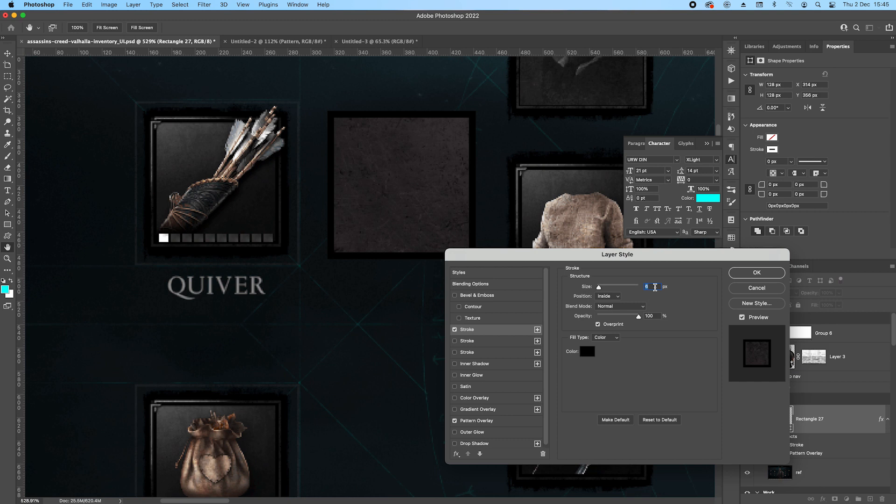
{"action": "key", "text": "Up"}
{"action": "key", "text": "Up"}
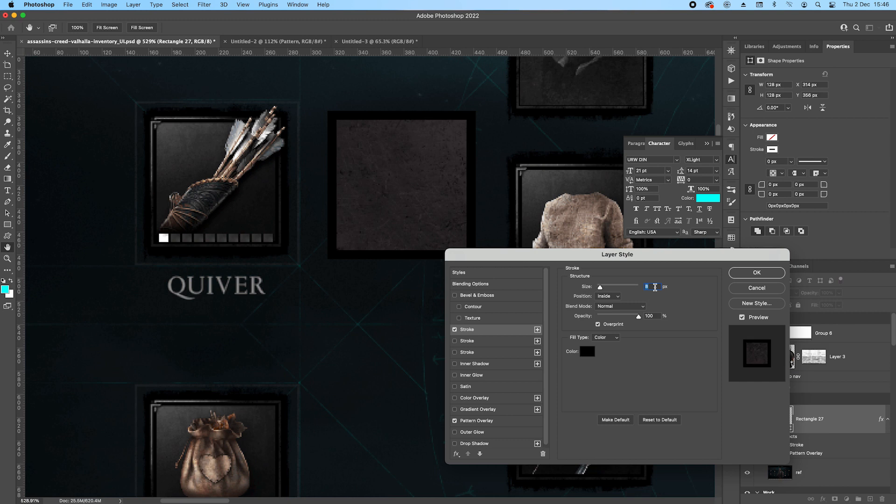
{"action": "left_click", "coordinate": [455, 342]}
{"action": "left_click", "coordinate": [471, 341]}
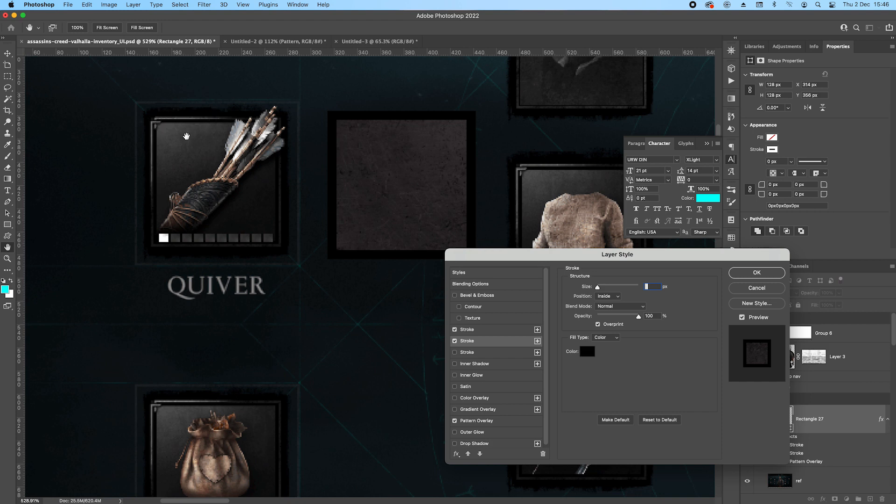
{"action": "left_click", "coordinate": [454, 341]}
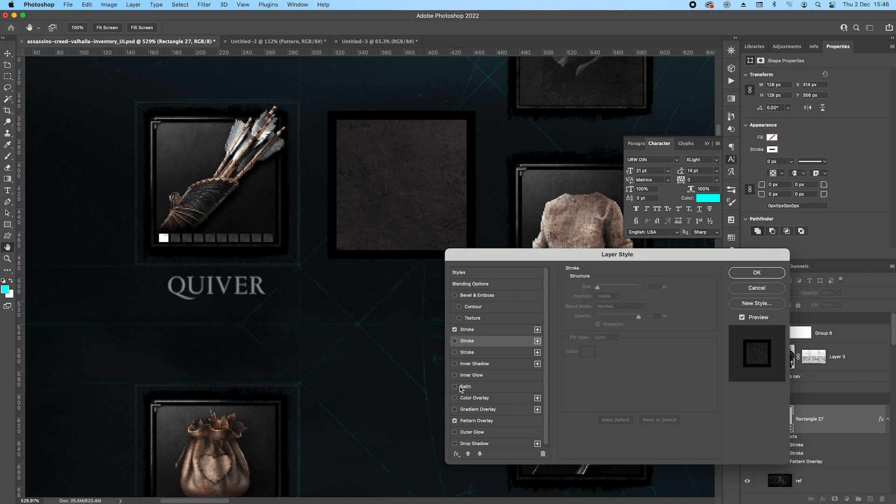
Enable a Gradient Overlay on the square and change the gradient's starting colour stop to black.
{"action": "left_click", "coordinate": [455, 409]}
{"action": "left_click", "coordinate": [478, 410]}
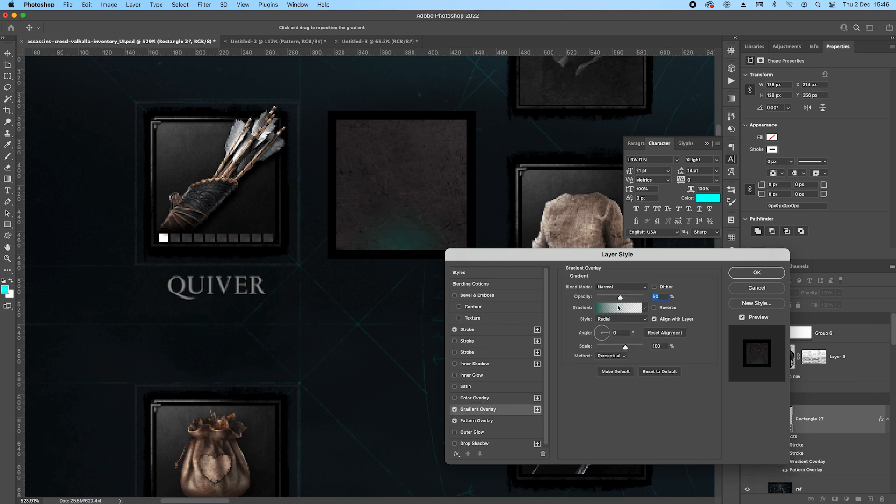
{"action": "left_click", "coordinate": [618, 308]}
{"action": "left_click", "coordinate": [654, 436]}
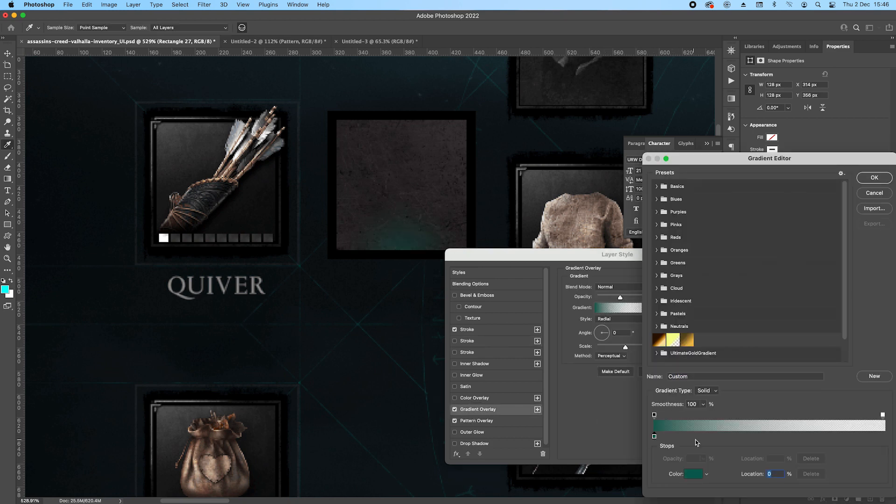
{"action": "left_click", "coordinate": [697, 474]}
{"action": "left_click", "coordinate": [712, 168]}
{"action": "left_click", "coordinate": [853, 77]}
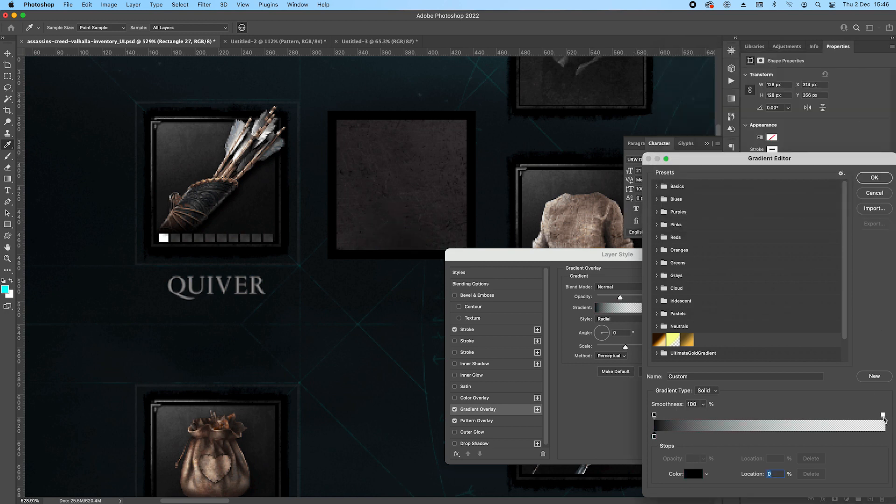
Reset the square's Gradient Overlay to its default settings and change the gradient's starting colour stop to black.
{"action": "left_click", "coordinate": [874, 194]}
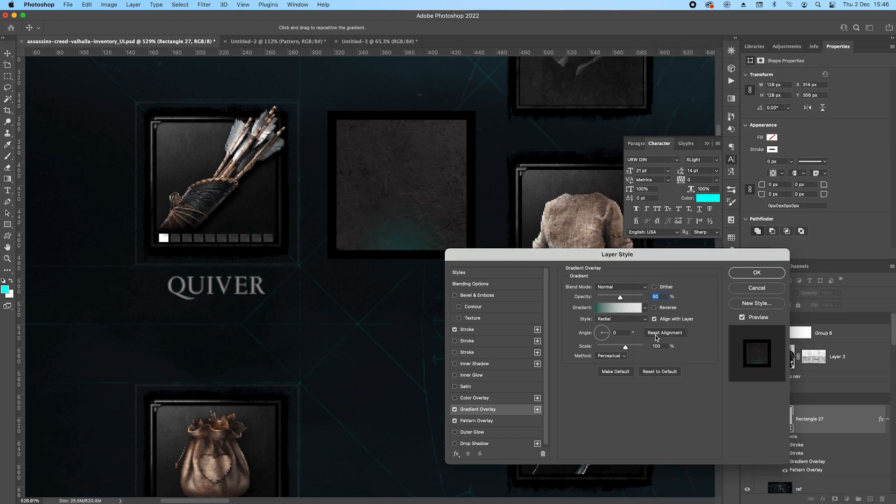
{"action": "left_click", "coordinate": [654, 374]}
{"action": "left_click", "coordinate": [619, 308]}
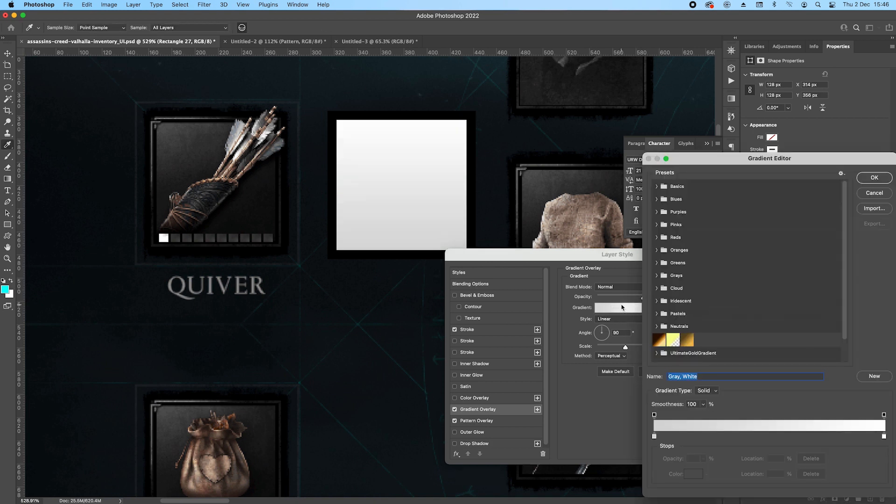
{"action": "left_click", "coordinate": [654, 436]}
{"action": "left_click", "coordinate": [693, 474]}
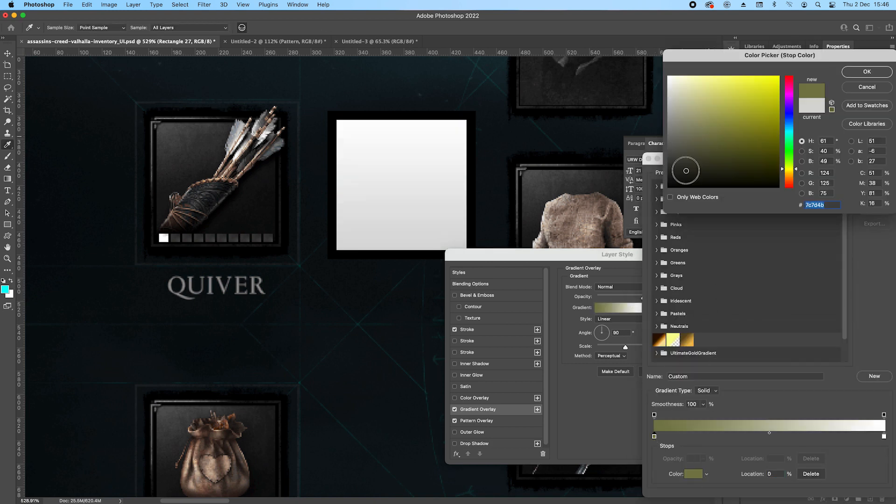
{"action": "left_click", "coordinate": [681, 175]}
{"action": "left_click", "coordinate": [668, 187]}
{"action": "left_click", "coordinate": [867, 71]}
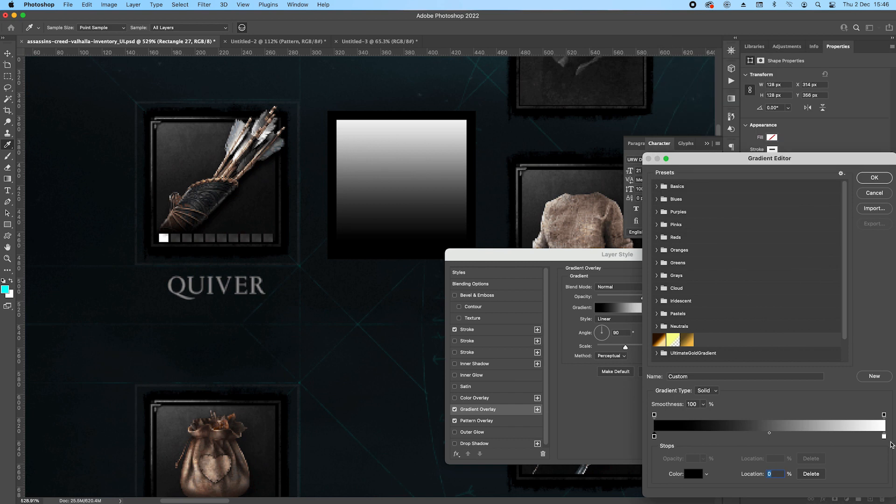
Remove the gradient's white end stop, make its end opacity stop fully transparent and accept the gradient.
{"action": "left_click_drag", "start_coordinate": [884, 436], "coordinate": [884, 467]}
{"action": "left_click", "coordinate": [884, 415]}
{"action": "left_click", "coordinate": [704, 459]}
{"action": "left_click_drag", "start_coordinate": [704, 462], "coordinate": [647, 463]}
{"action": "left_click", "coordinate": [871, 181]}
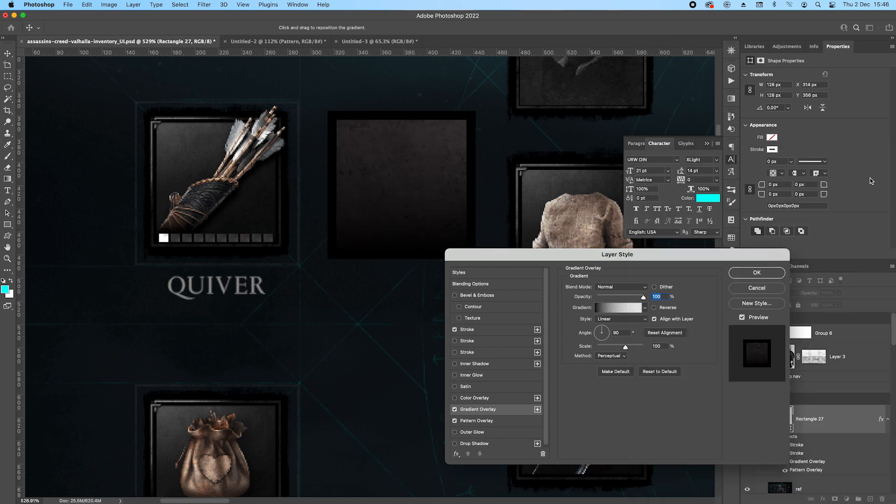
Set the Gradient Overlay to Radial style, reverse it and increase its scale to 150%.
{"action": "left_click", "coordinate": [613, 322]}
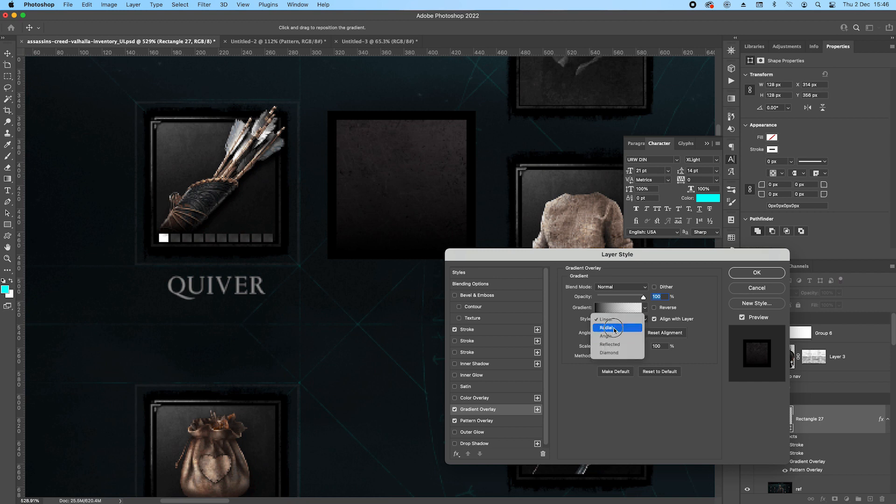
{"action": "left_click", "coordinate": [614, 328]}
{"action": "left_click", "coordinate": [654, 308]}
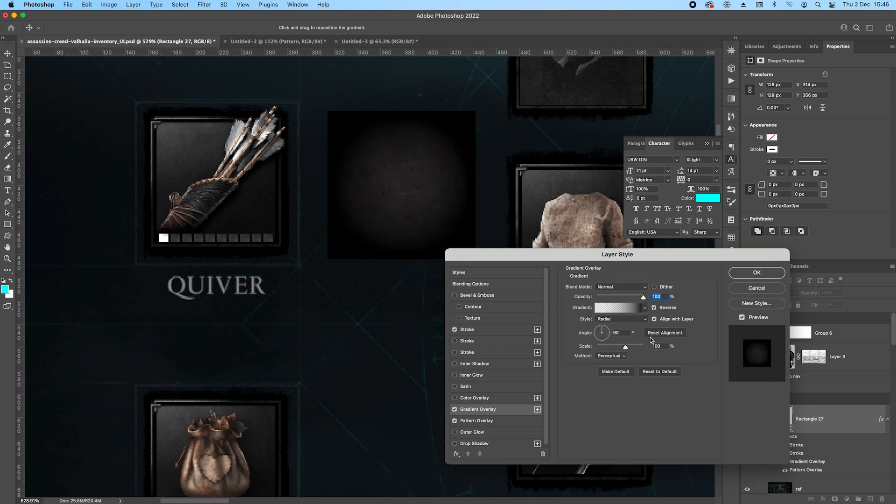
{"action": "left_click", "coordinate": [662, 346]}
{"action": "left_click_drag", "start_coordinate": [625, 347], "coordinate": [677, 350]}
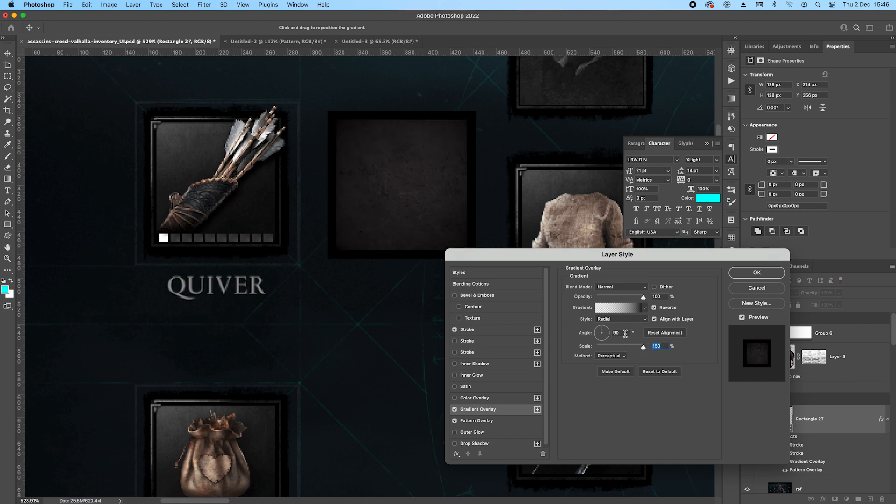
Set the Gradient Overlay's angle to 30° and apply the layer style.
{"action": "left_click", "coordinate": [626, 333]}
{"action": "type", "text": "0"}
{"action": "left_click", "coordinate": [601, 333]}
{"action": "key", "text": "Return"}
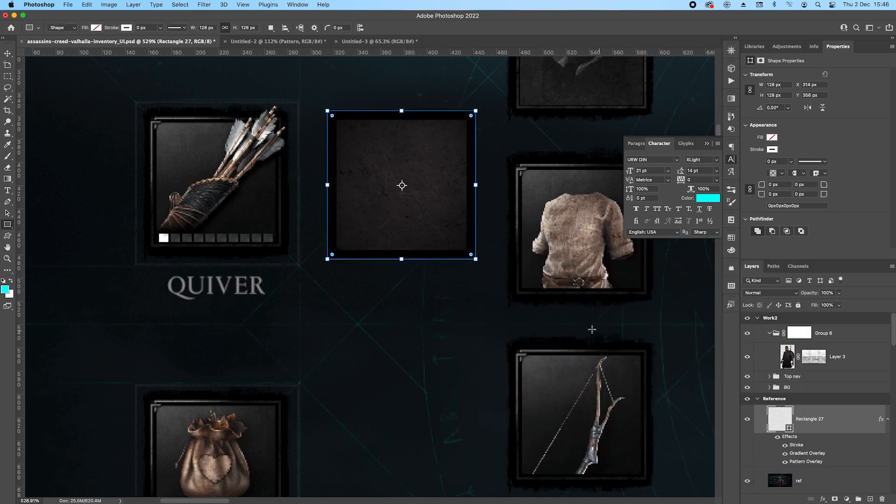
Reposition the Gradient Overlay toward the square's upper-left corner, lower its opacity to 70% and apply it.
{"action": "double_click", "coordinate": [808, 454]}
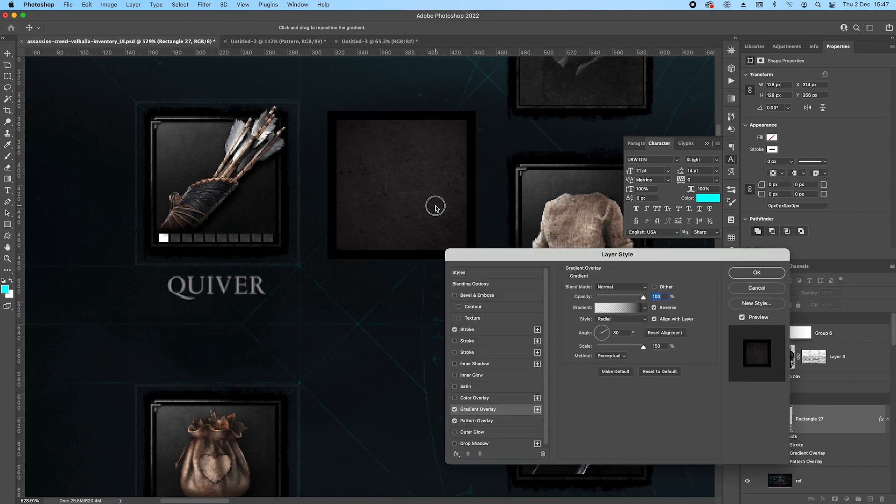
{"action": "left_click_drag", "start_coordinate": [391, 168], "coordinate": [381, 161]}
{"action": "left_click", "coordinate": [664, 296]}
{"action": "key", "text": "shift+Down"}
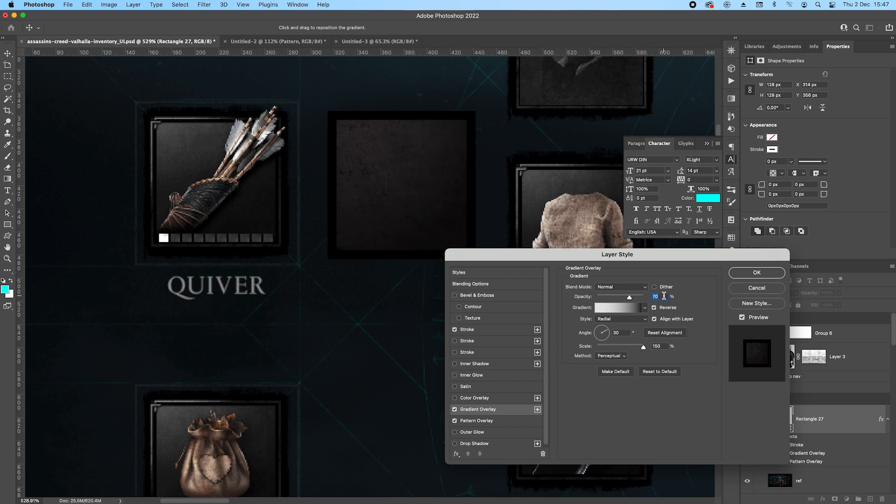
{"action": "key", "text": "shift+Down"}
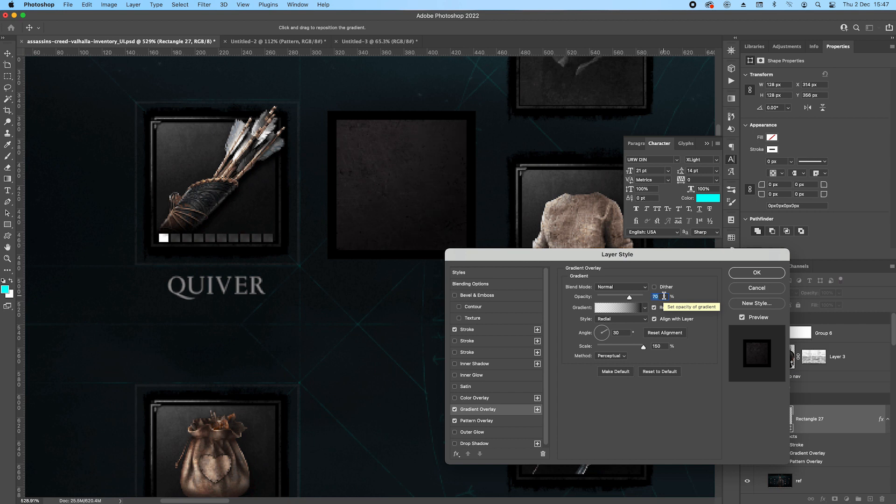
{"action": "left_click", "coordinate": [748, 272]}
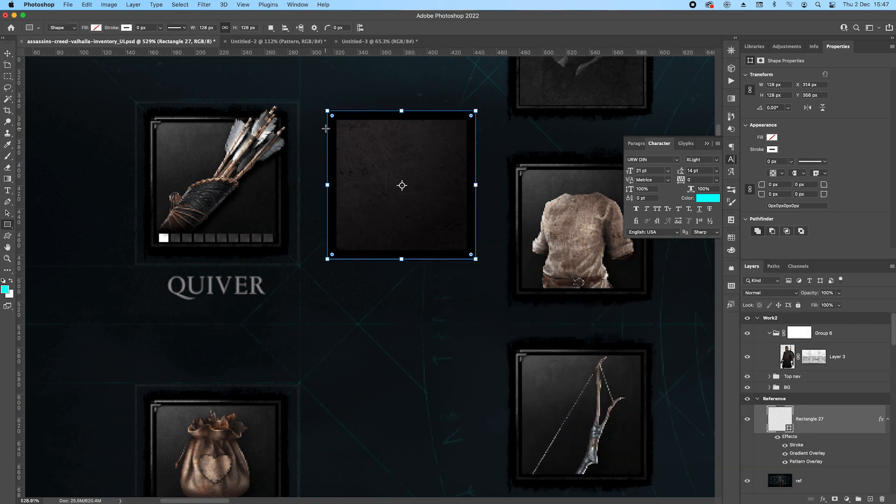
Enable the second Stroke effect on the square with Outside position, 2 px size and a Pattern fill.
{"action": "left_click", "coordinate": [7, 53]}
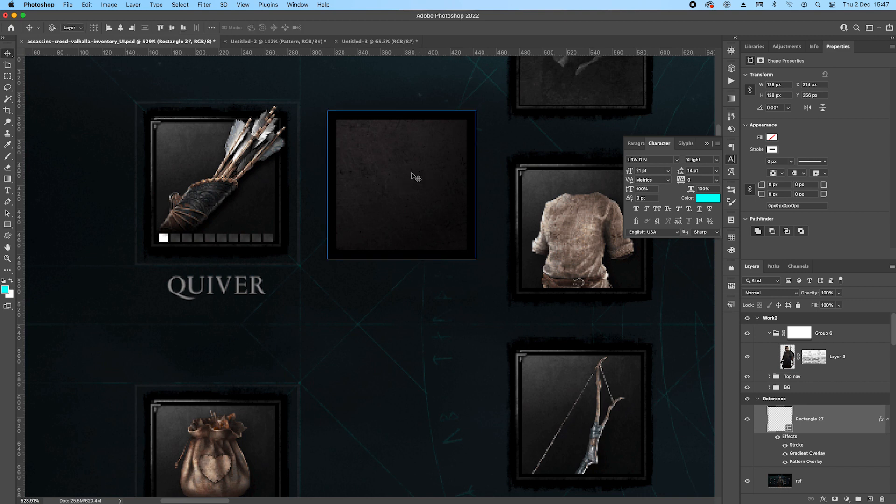
{"action": "double_click", "coordinate": [793, 437]}
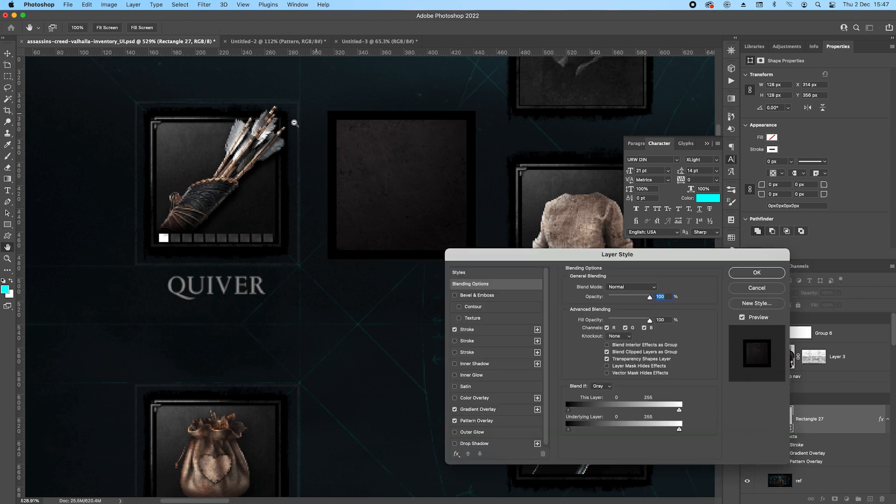
{"action": "scroll", "coordinate": [299, 124], "scroll_direction": "up", "scroll_amount": 2}
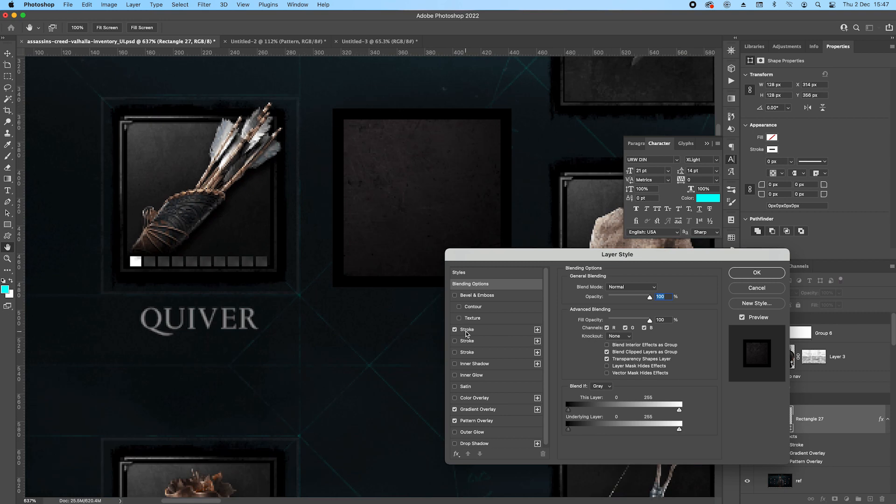
{"action": "left_click", "coordinate": [454, 342]}
{"action": "left_click", "coordinate": [467, 343]}
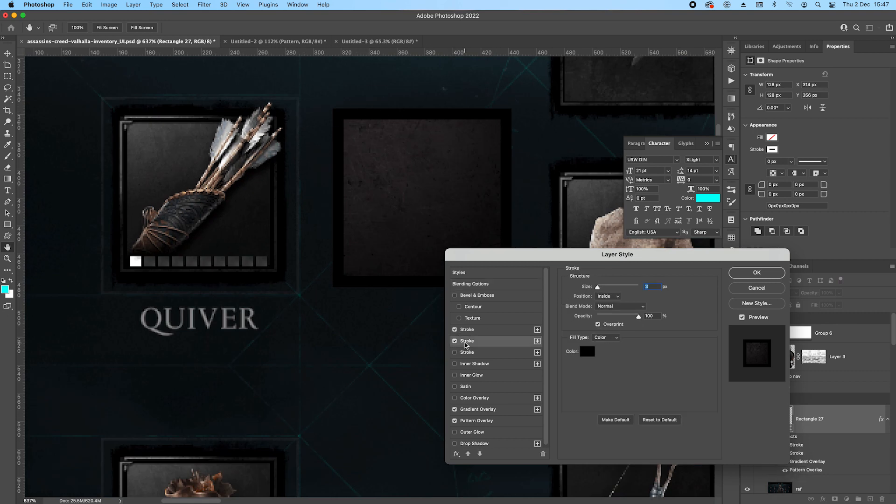
{"action": "left_click", "coordinate": [616, 297]}
{"action": "left_click", "coordinate": [606, 288]}
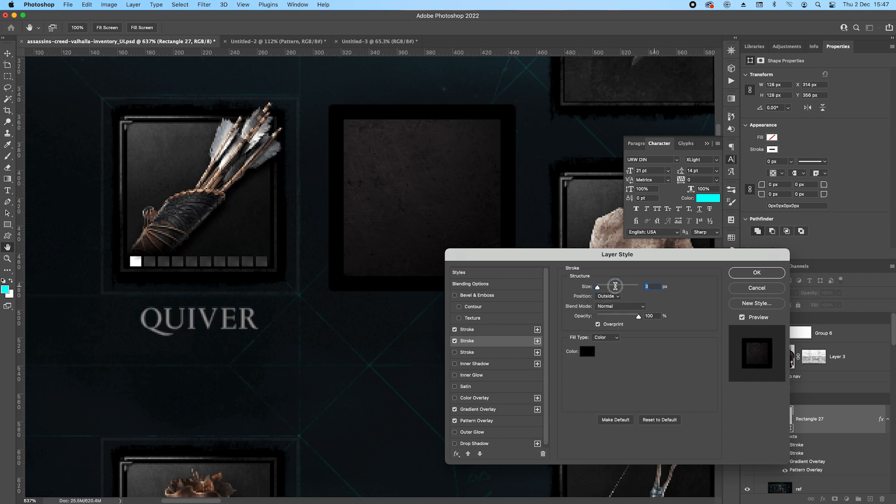
{"action": "type", "text": "2"}
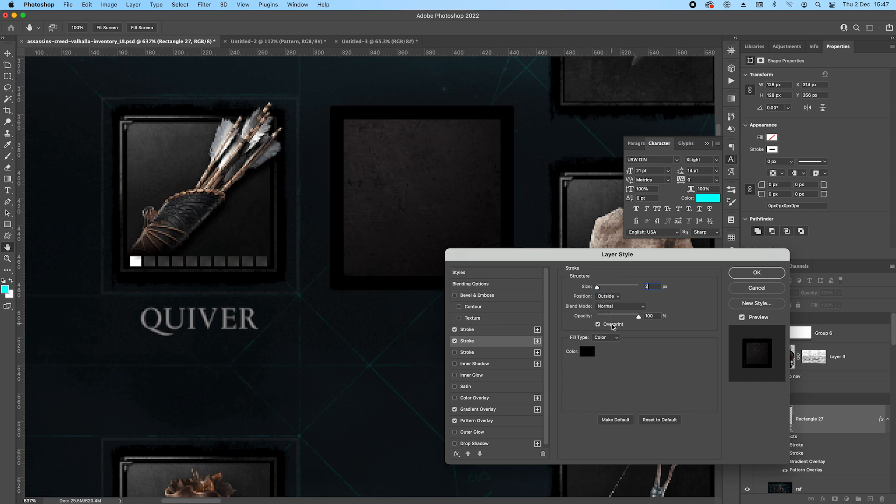
{"action": "left_click", "coordinate": [611, 338]}
{"action": "left_click", "coordinate": [614, 355]}
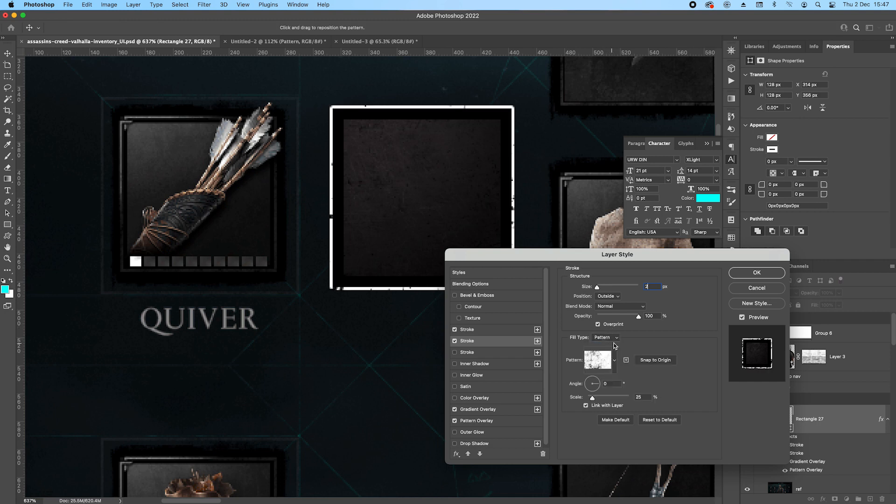
Try the dark grunge pattern from Gabor_patterns2 on the outside stroke with Multiply and Screen blend modes.
{"action": "left_click", "coordinate": [615, 360]}
{"action": "left_click", "coordinate": [542, 277]}
{"action": "key", "text": "Return"}
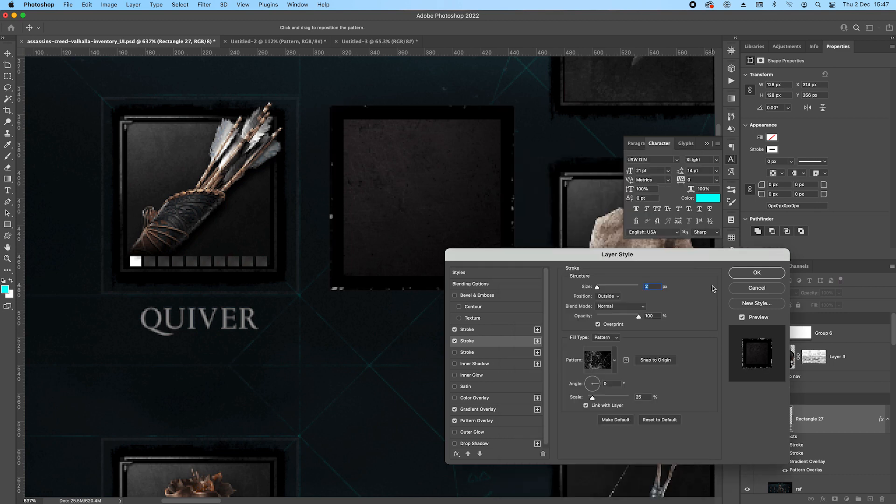
{"action": "left_click", "coordinate": [621, 307]}
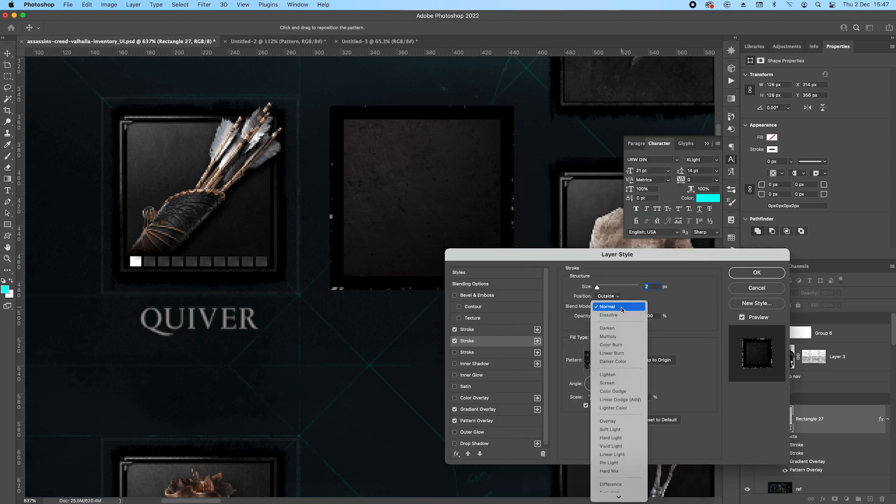
{"action": "left_click", "coordinate": [602, 336]}
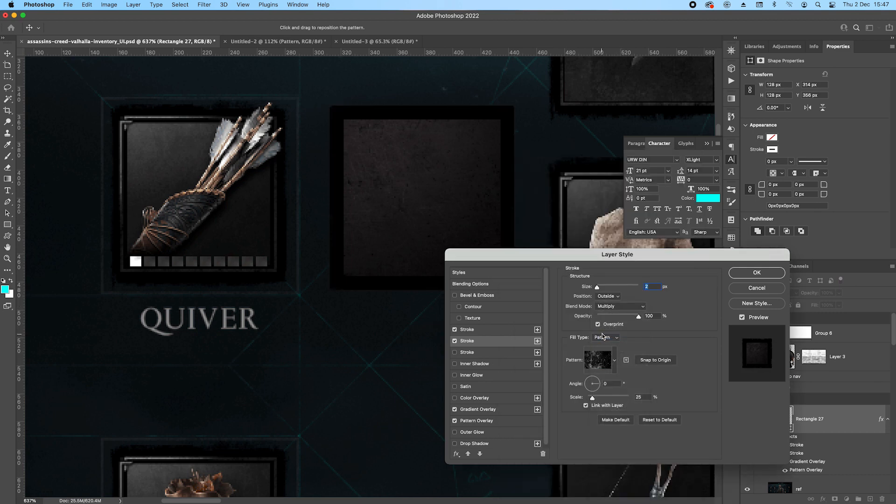
{"action": "left_click", "coordinate": [610, 307]}
{"action": "left_click", "coordinate": [608, 354]}
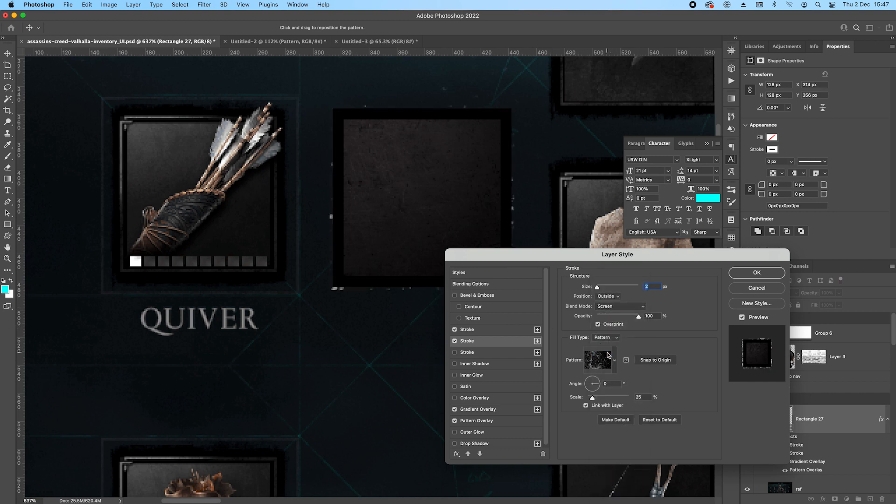
{"action": "left_click", "coordinate": [611, 309]}
{"action": "left_click", "coordinate": [611, 309]}
Change the outside stroke's pattern to the white grunge swatch from Gabor_patterns2 and set its blend mode to Multiply.
{"action": "left_click", "coordinate": [615, 359]}
{"action": "left_click", "coordinate": [558, 273]}
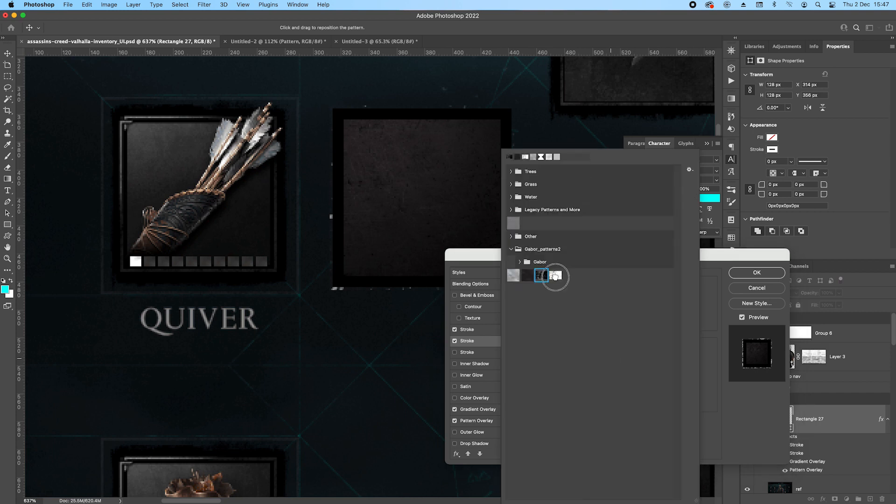
{"action": "left_click", "coordinate": [674, 317]}
{"action": "left_click", "coordinate": [615, 306]}
{"action": "left_click", "coordinate": [612, 262]}
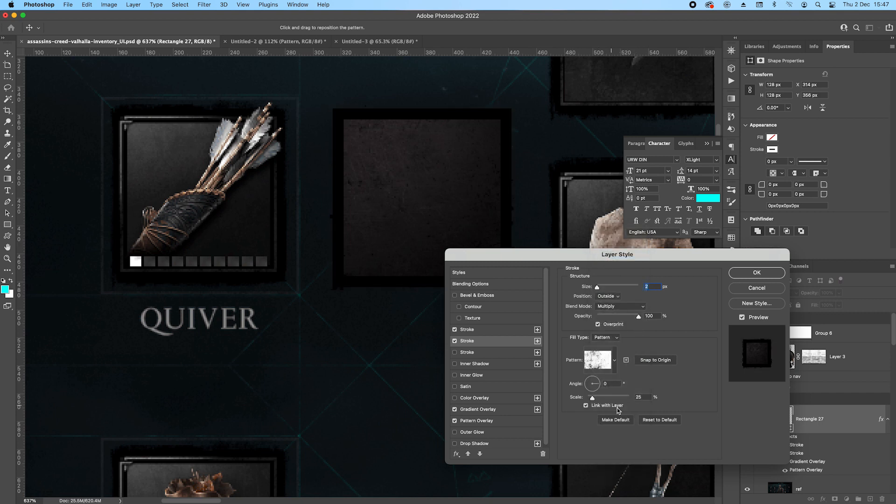
Duplicate the outside pattern stroke and set one copy's size to 3 px.
{"action": "left_click_drag", "start_coordinate": [621, 255], "coordinate": [732, 233]}
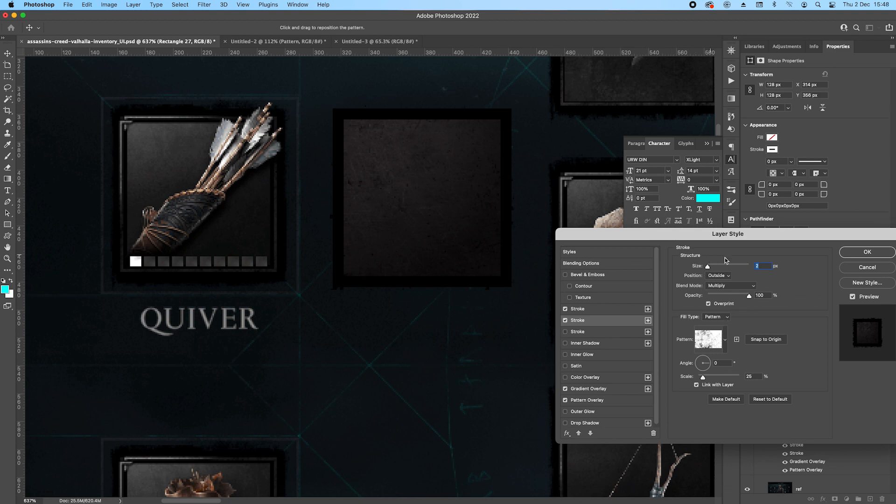
{"action": "left_click", "coordinate": [648, 321]}
{"action": "left_click", "coordinate": [764, 267]}
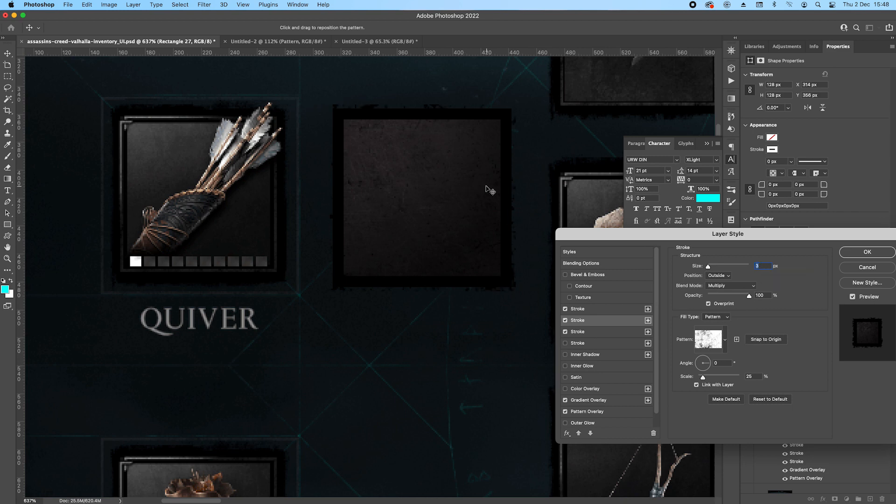
{"action": "left_click", "coordinate": [766, 266]}
Duplicate the 3 px pattern stroke, shift the copy's pattern slightly, set its size to 1 px and apply the layer style.
{"action": "left_click", "coordinate": [648, 331]}
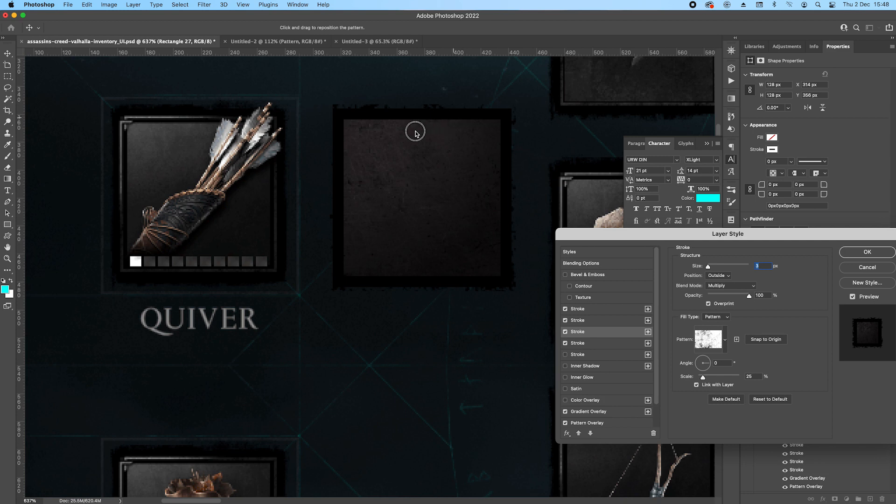
{"action": "left_click_drag", "start_coordinate": [423, 144], "coordinate": [425, 137]}
{"action": "left_click", "coordinate": [766, 268]}
{"action": "key", "text": "Down"}
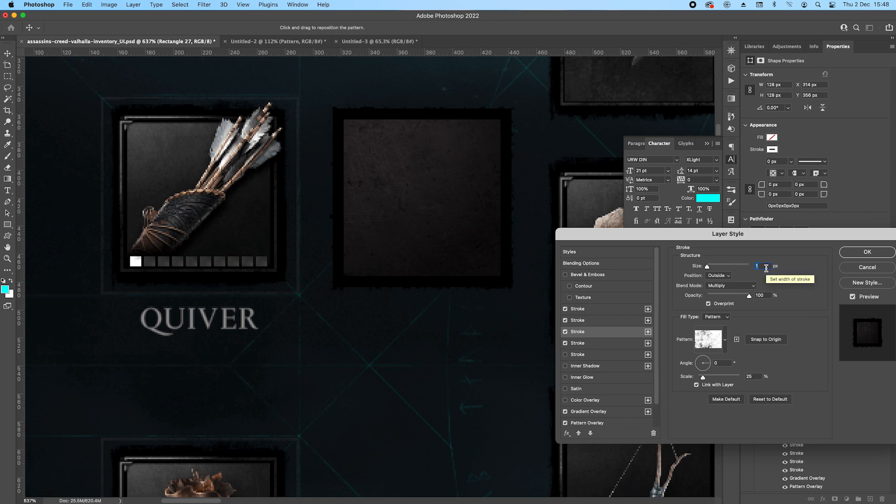
{"action": "left_click", "coordinate": [565, 333]}
{"action": "left_click", "coordinate": [565, 332]}
{"action": "left_click", "coordinate": [866, 252]}
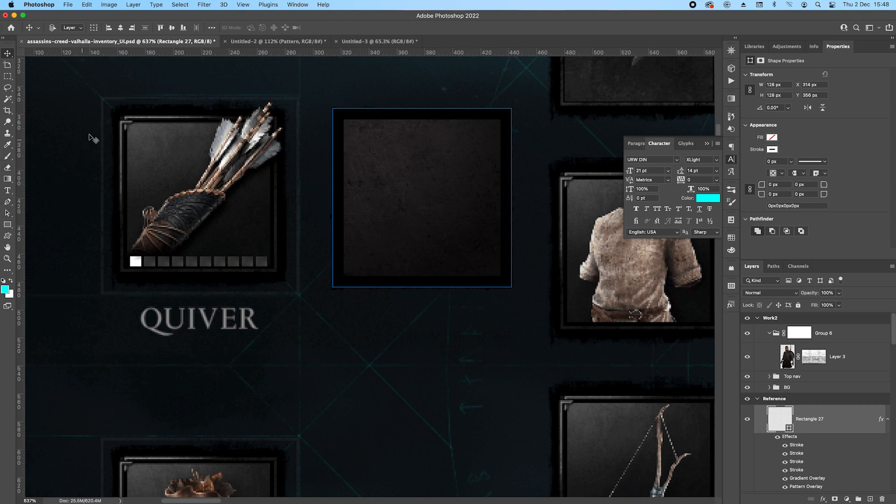
Enable another inside stroke on the empty item slot's layer style and set its size to 9 px.
{"action": "left_click", "coordinate": [10, 223]}
{"action": "scroll", "coordinate": [136, 166], "scroll_direction": "up", "scroll_amount": 3}
{"action": "left_click_drag", "start_coordinate": [170, 204], "coordinate": [336, 196]}
{"action": "left_click_drag", "start_coordinate": [407, 185], "coordinate": [191, 196]}
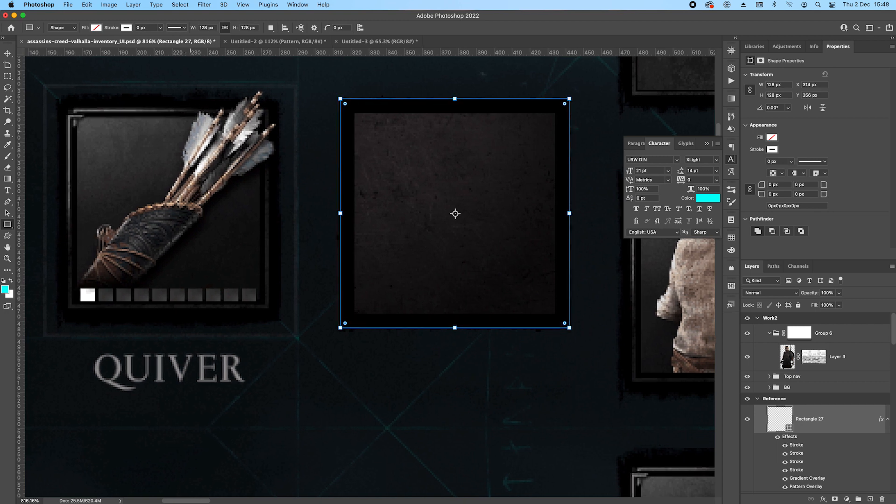
{"action": "key", "text": "v"}
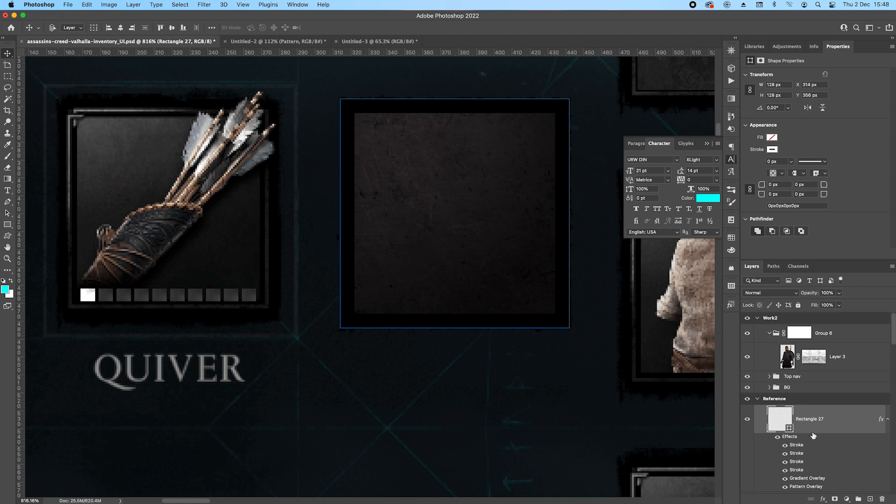
{"action": "double_click", "coordinate": [789, 438]}
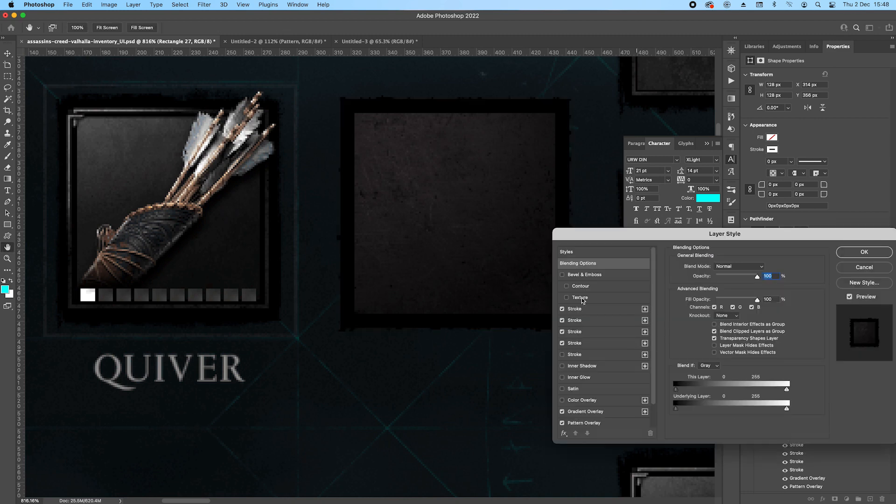
{"action": "left_click", "coordinate": [577, 344]}
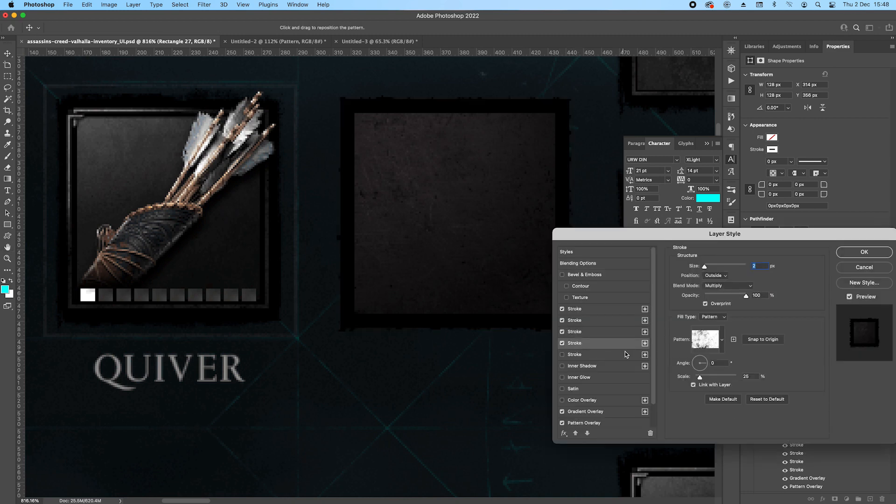
{"action": "left_click", "coordinate": [575, 359]}
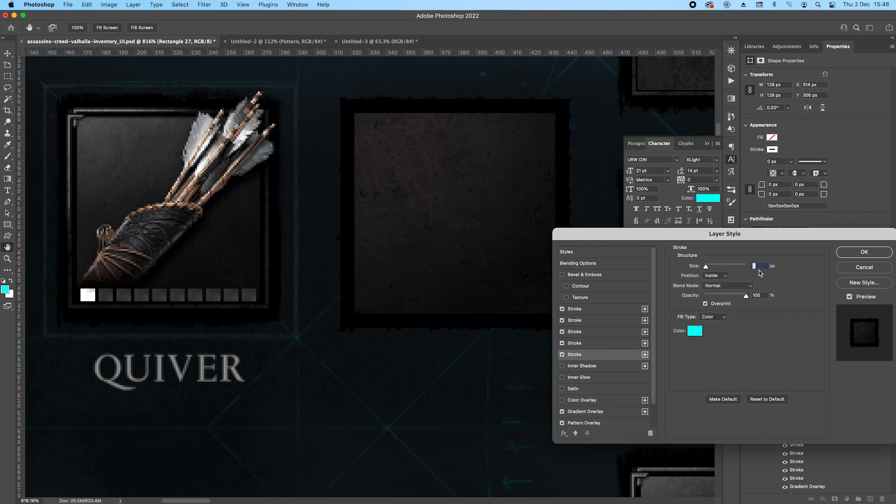
{"action": "key", "text": "Up"}
{"action": "key", "text": "Up"}
{"action": "key", "text": "Up"}
{"action": "key", "text": "Up"}
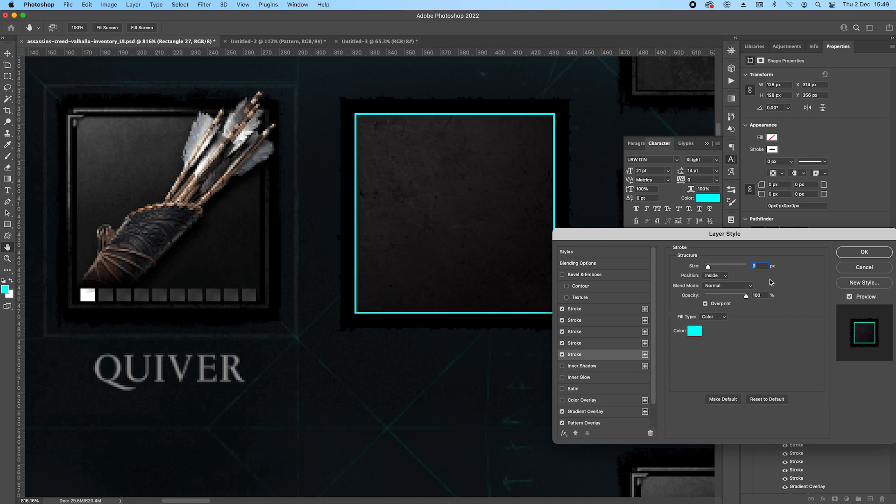
Set the 9 px inside stroke's color to grey 5c5d5d and its blend mode to Multiply.
{"action": "left_click", "coordinate": [696, 332]}
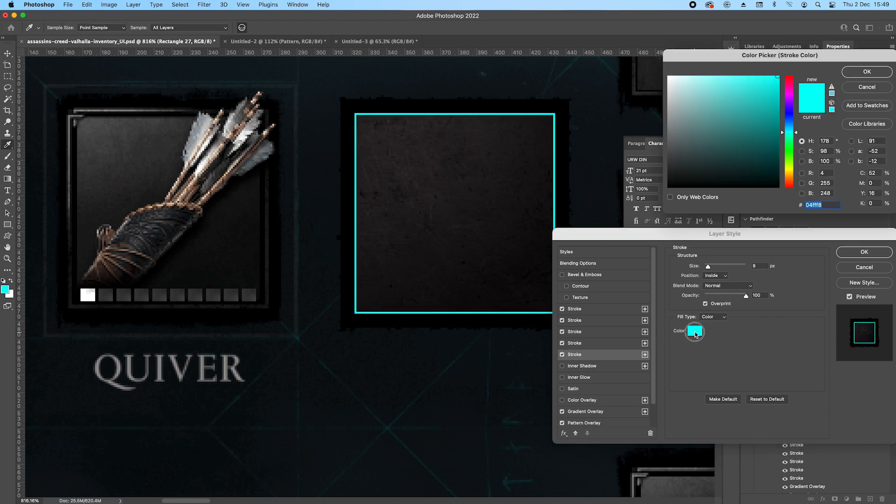
{"action": "left_click", "coordinate": [669, 147]}
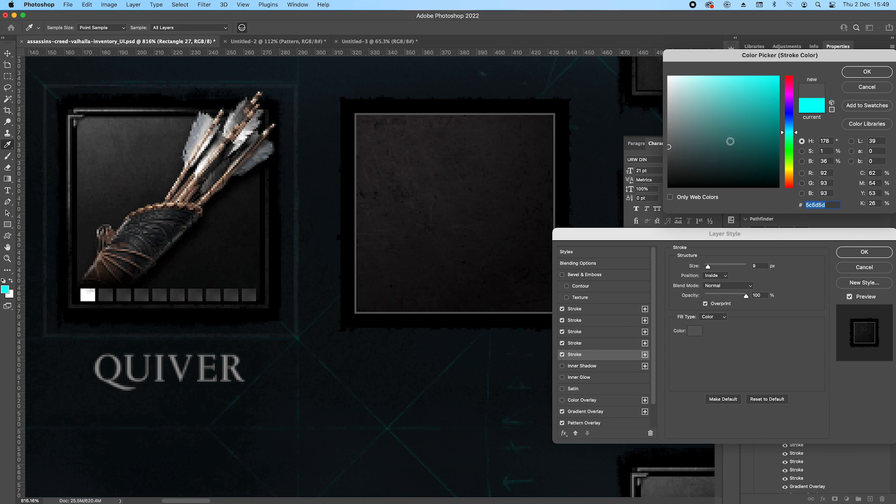
{"action": "left_click", "coordinate": [865, 73]}
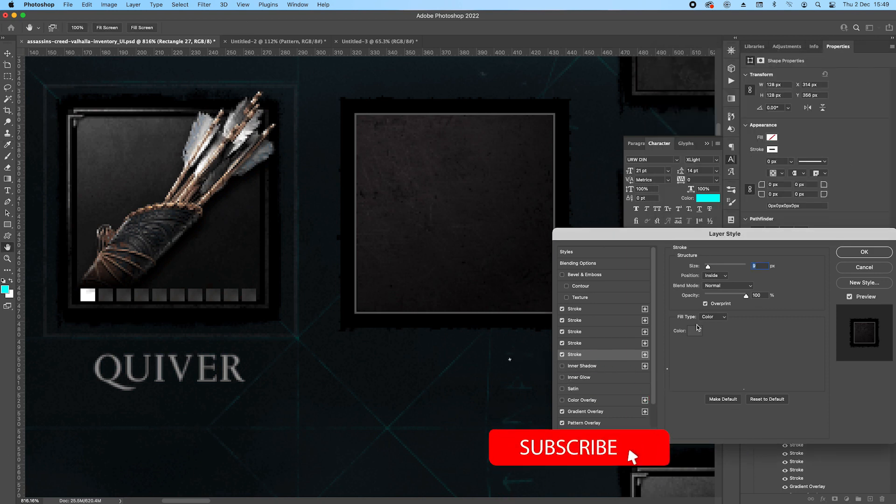
{"action": "left_click", "coordinate": [727, 285]}
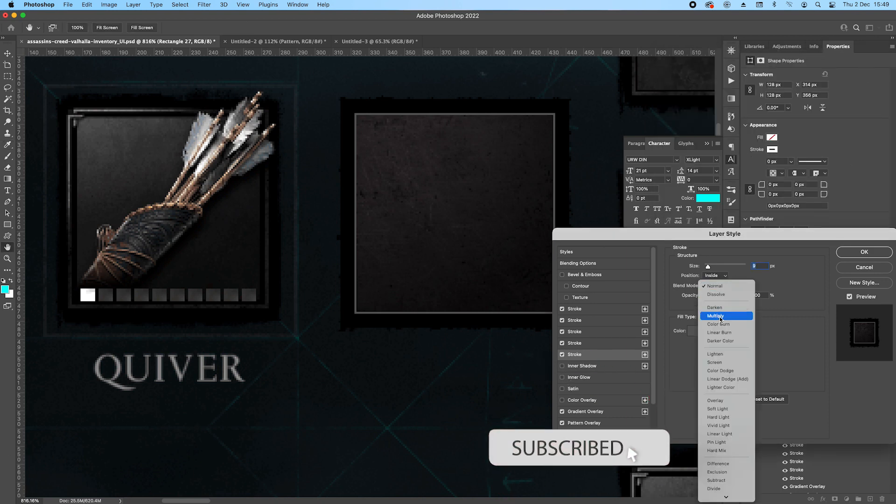
{"action": "left_click", "coordinate": [720, 316]}
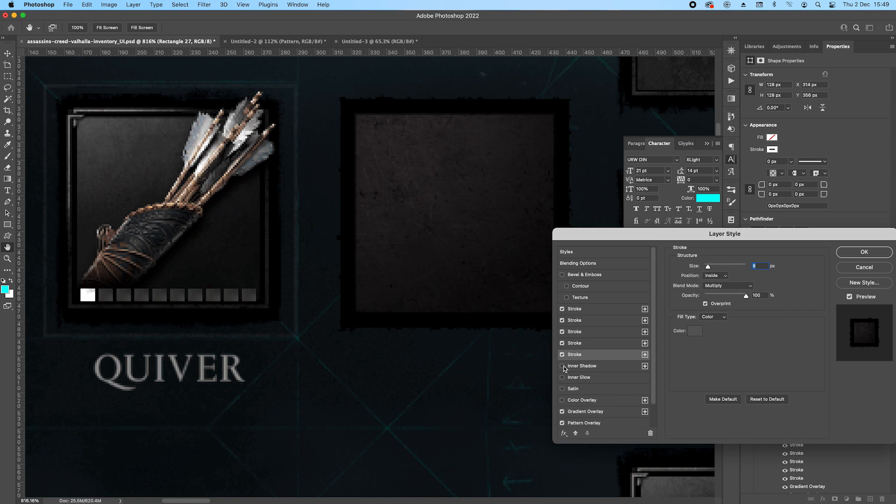
Duplicate the grey inside stroke and change one copy's fill type to Pattern, using the white grunge pattern.
{"action": "left_click", "coordinate": [644, 354]}
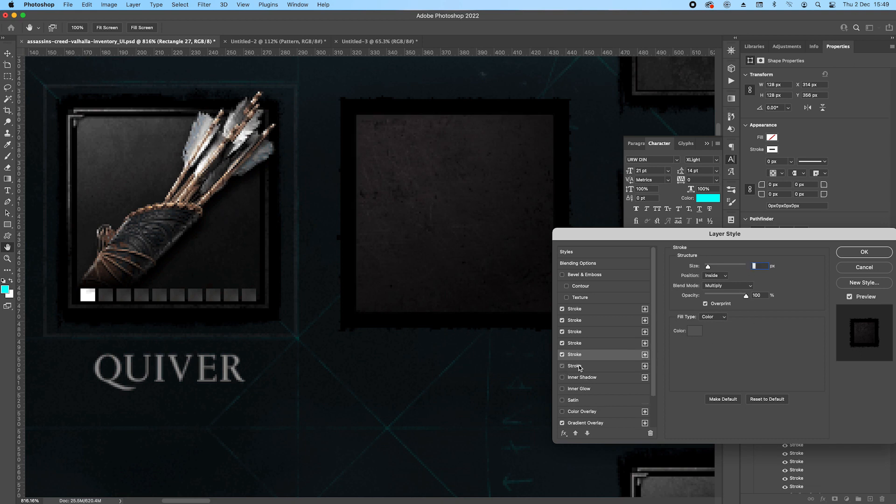
{"action": "left_click", "coordinate": [714, 317]}
{"action": "left_click", "coordinate": [716, 339]}
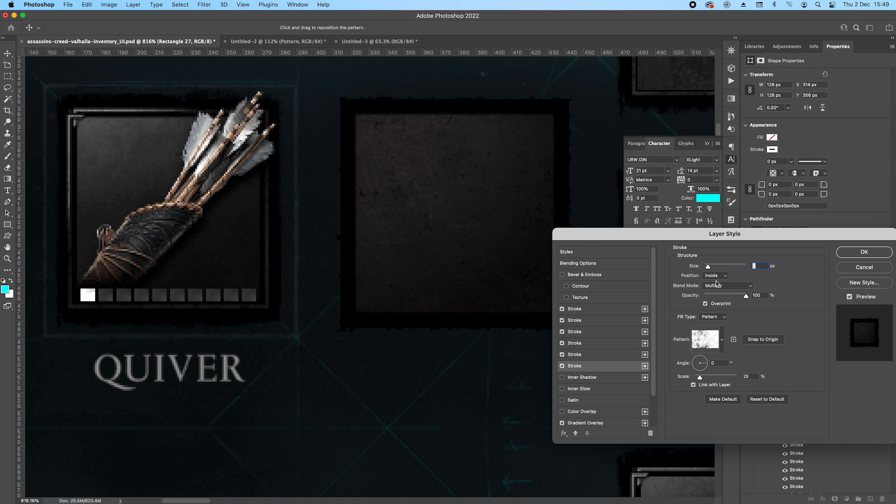
{"action": "type", "text": "9"}
Try the Screen blend mode and the Overprint option on the grey inside stroke, returning it to Multiply.
{"action": "left_click", "coordinate": [587, 356]}
{"action": "left_click", "coordinate": [728, 286]}
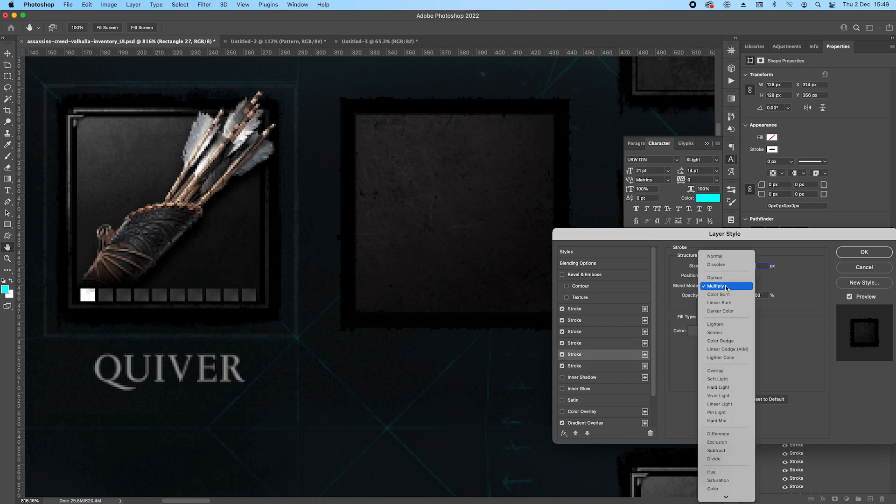
{"action": "left_click", "coordinate": [717, 330]}
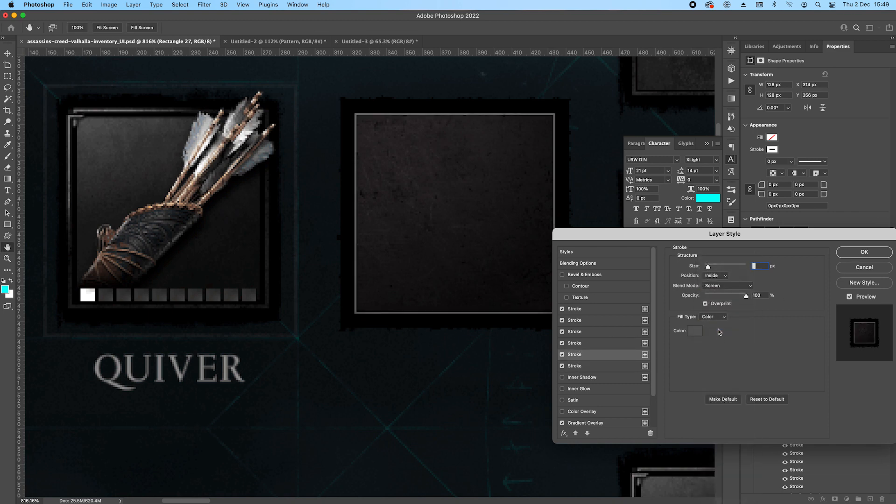
{"action": "left_click", "coordinate": [705, 304]}
{"action": "left_click", "coordinate": [705, 304]}
{"action": "left_click", "coordinate": [706, 304]}
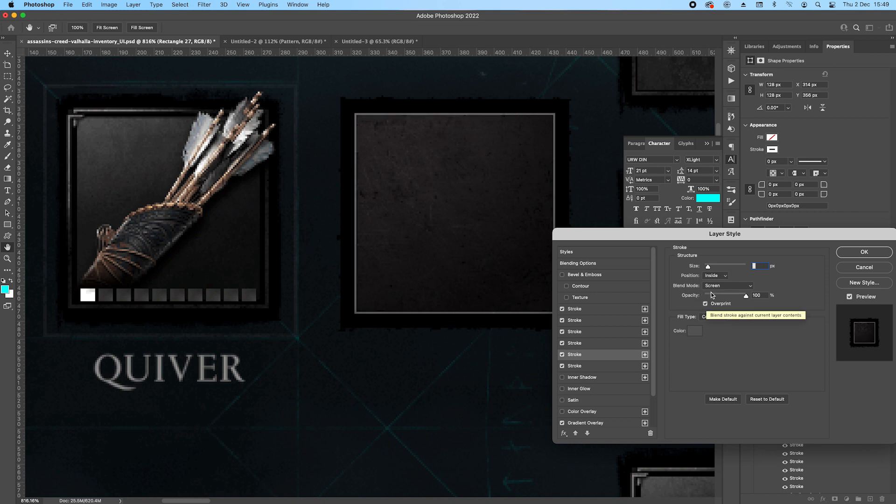
{"action": "left_click", "coordinate": [721, 285]}
{"action": "left_click", "coordinate": [715, 239]}
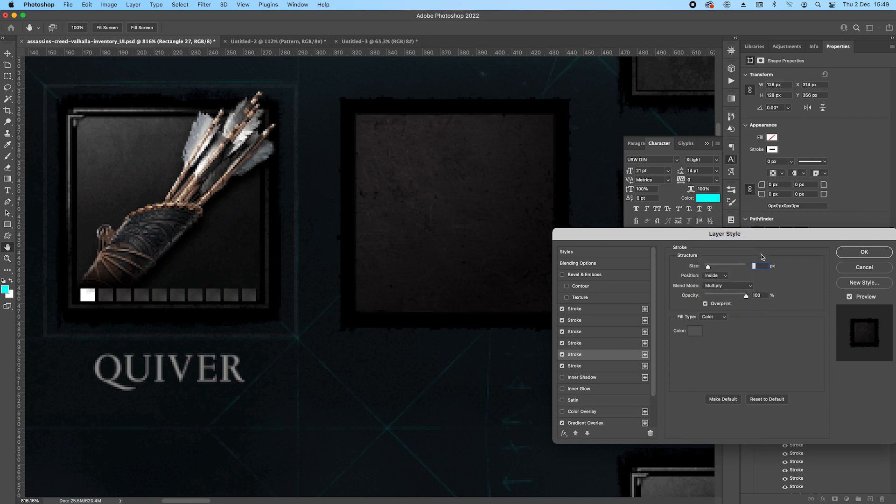
{"action": "left_click", "coordinate": [705, 304]}
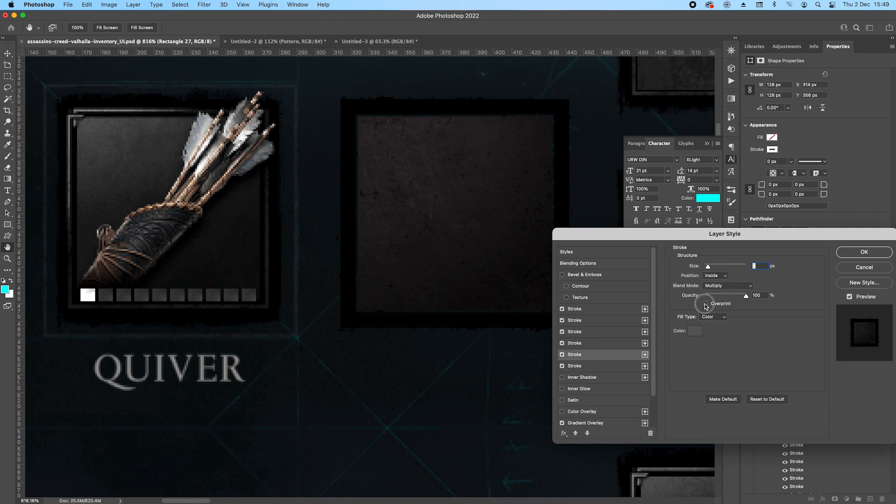
Set the inside pattern stroke's blend mode to Normal and the grey inside stroke's size to 10 px.
{"action": "left_click", "coordinate": [575, 368]}
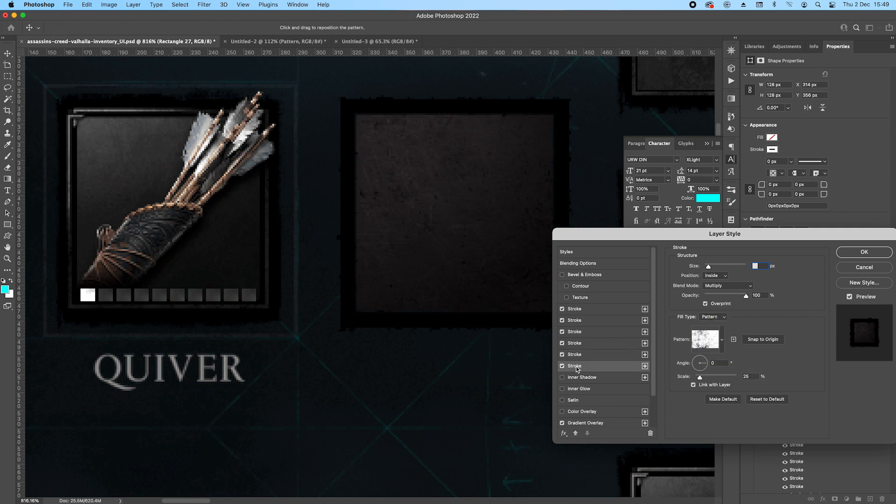
{"action": "left_click", "coordinate": [727, 286]}
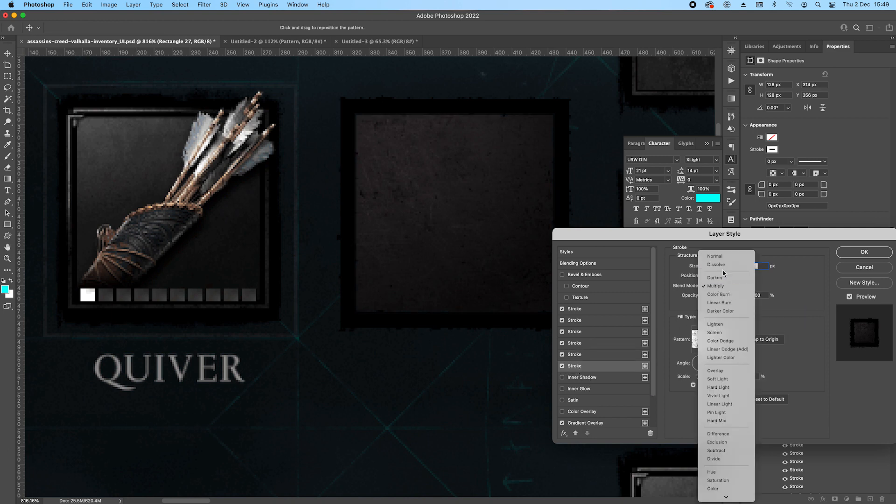
{"action": "left_click", "coordinate": [718, 260]}
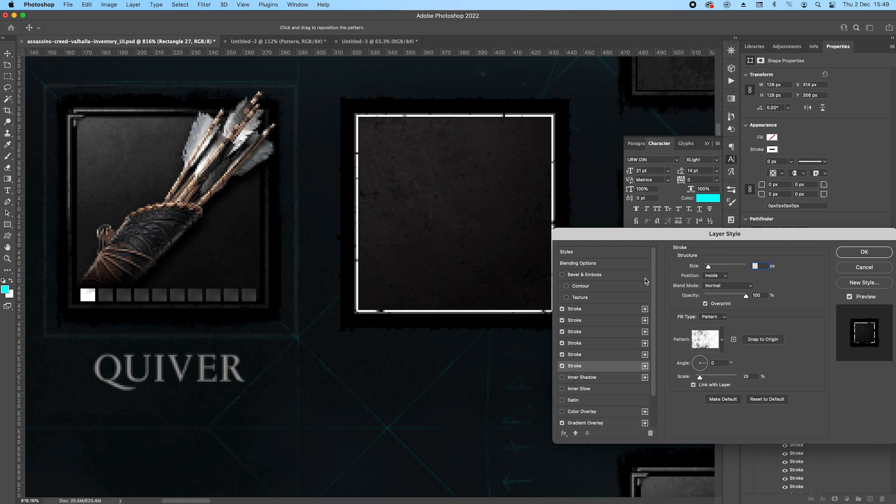
{"action": "left_click", "coordinate": [580, 356]}
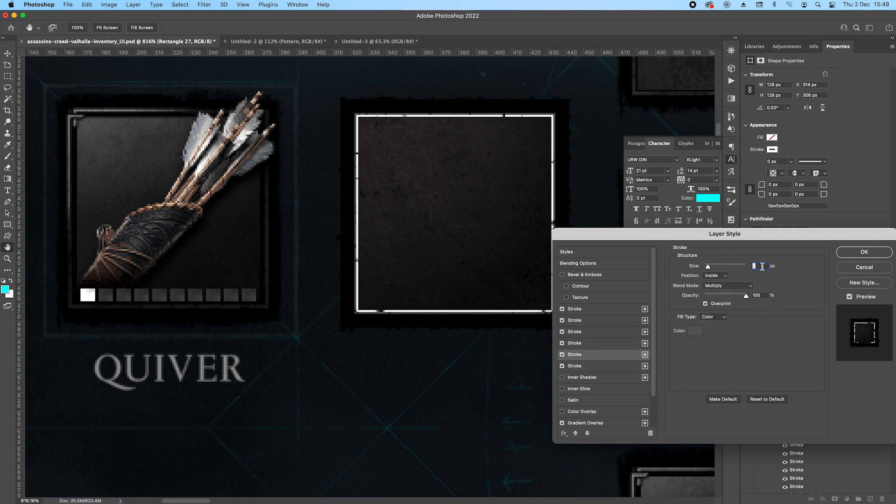
{"action": "key", "text": "Up"}
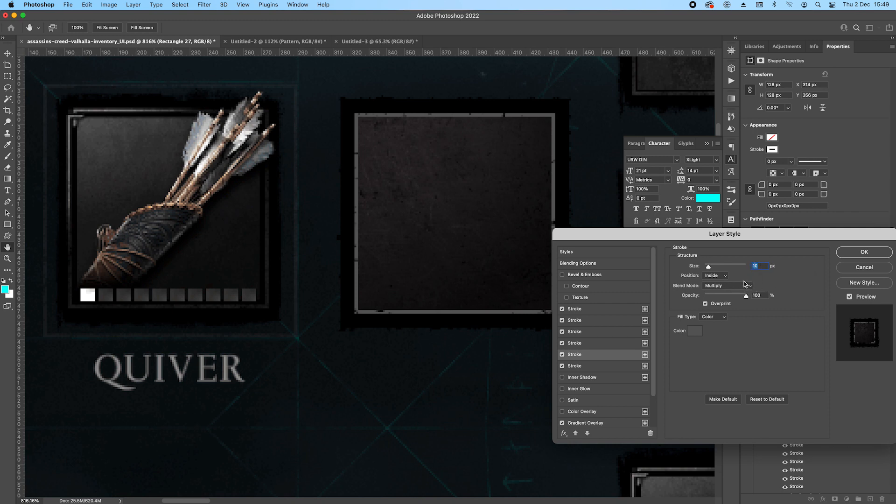
Lower the inside pattern stroke's opacity and apply the layer style.
{"action": "left_click", "coordinate": [575, 366]}
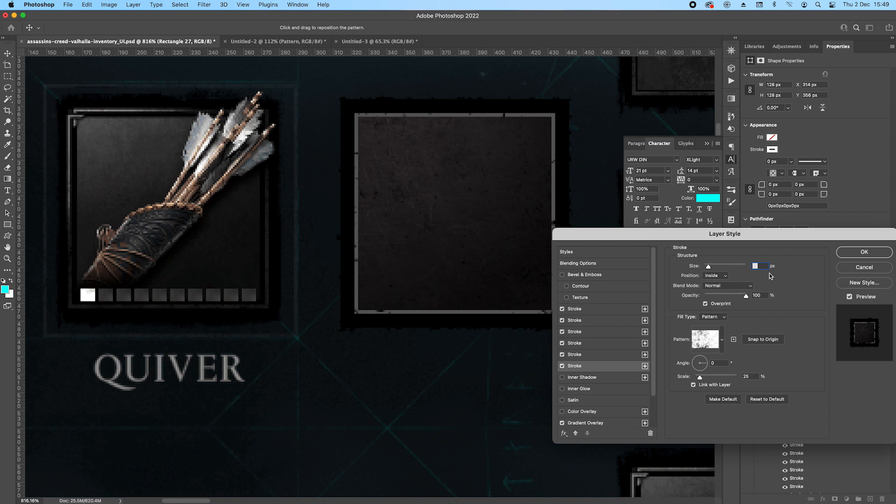
{"action": "left_click_drag", "start_coordinate": [746, 295], "coordinate": [726, 295]}
{"action": "left_click", "coordinate": [858, 251]}
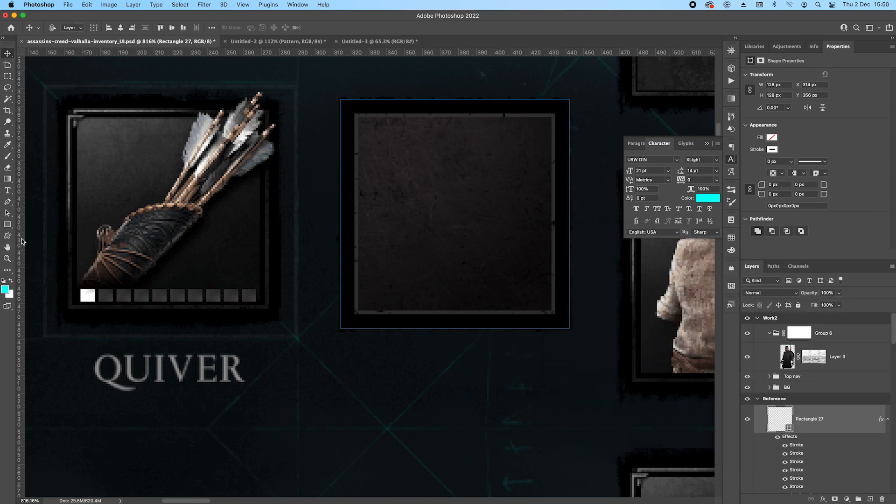
Draw a thin vertical rectangle of 2 × 112 px just outside the item slot's left inner border.
{"action": "left_click", "coordinate": [7, 224]}
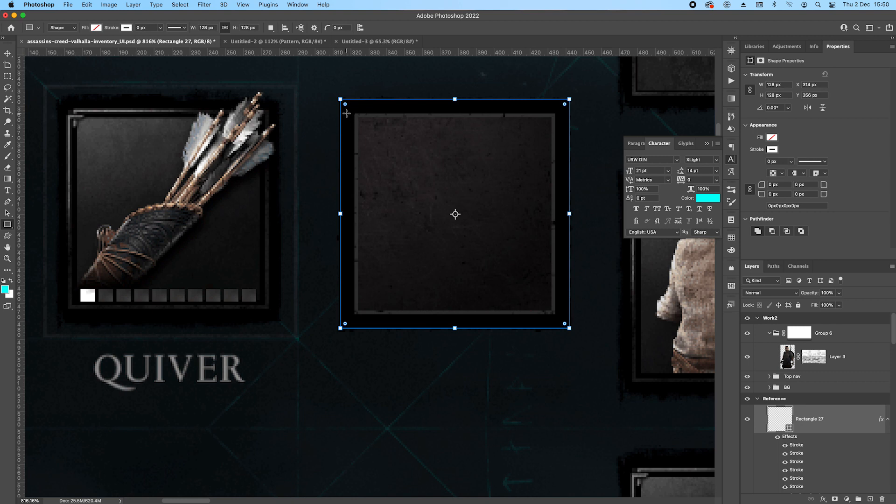
{"action": "left_click_drag", "start_coordinate": [346, 113], "coordinate": [347, 313]}
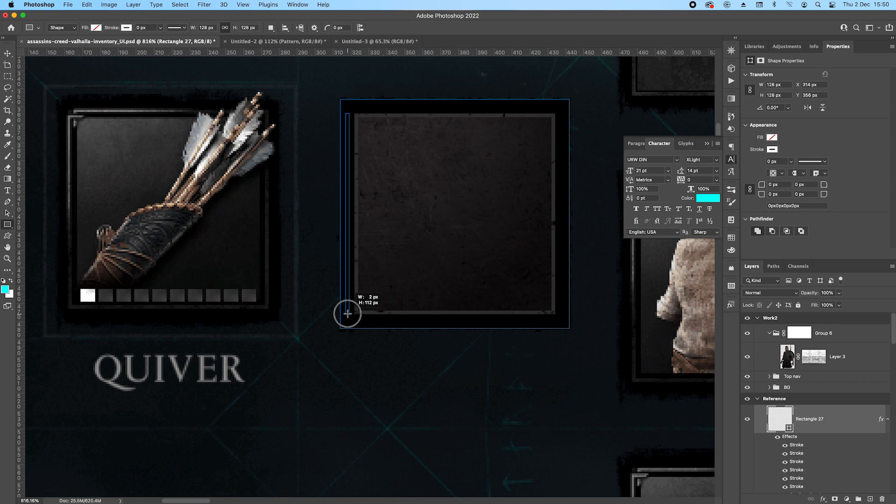
{"action": "left_click_drag", "start_coordinate": [348, 313], "coordinate": [349, 313]}
Sample the grey of the Quiver reference frame's corner and fill the thin vertical rectangle with it.
{"action": "double_click", "coordinate": [771, 426]}
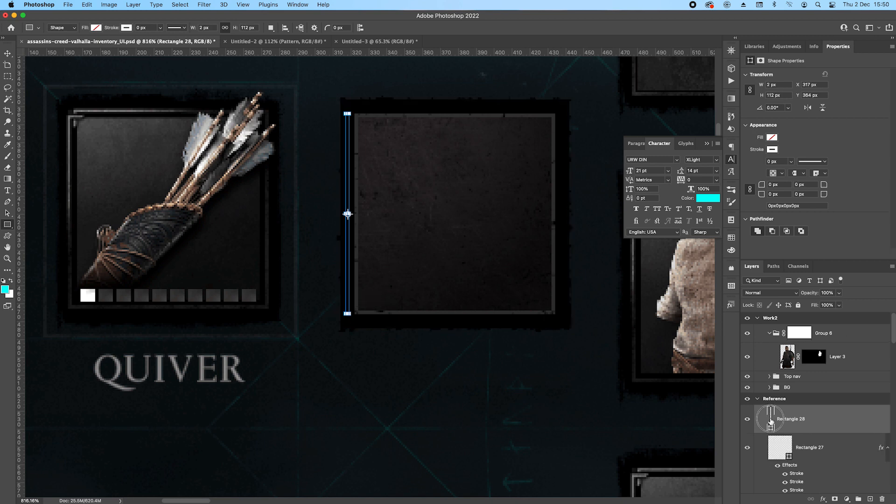
{"action": "left_click", "coordinate": [74, 114]}
{"action": "left_click", "coordinate": [866, 71]}
{"action": "left_click", "coordinate": [96, 28]}
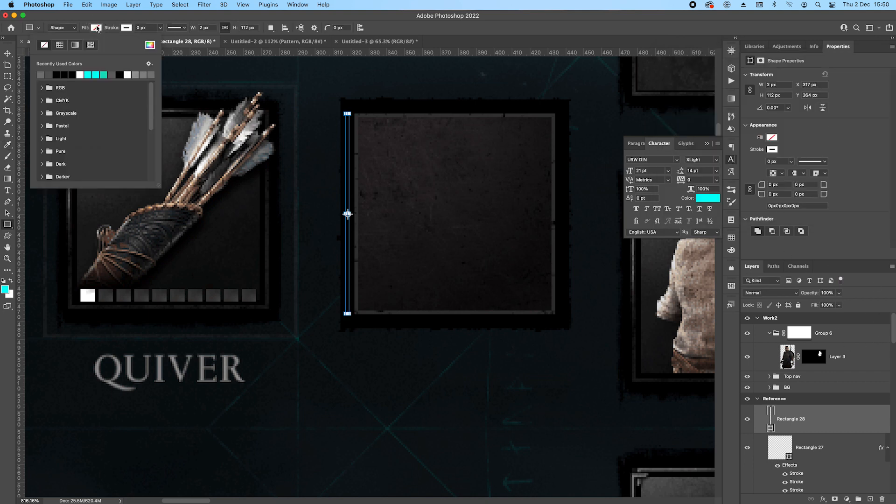
{"action": "left_click", "coordinate": [41, 74]}
Add a 7 × 2 px horizontal bar at the vertical rectangle's top end and move the combined shape up to Y 362 px.
{"action": "key", "text": "v"}
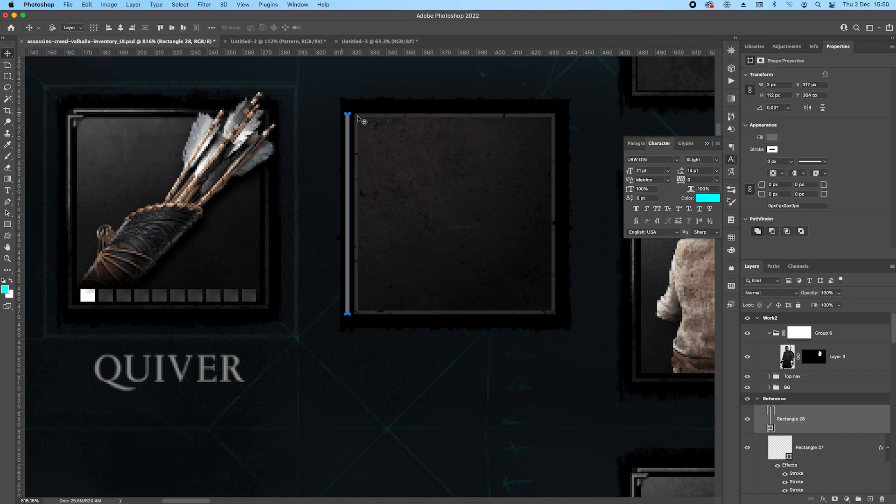
{"action": "scroll", "coordinate": [360, 116], "scroll_direction": "up", "scroll_amount": 1}
{"action": "scroll", "coordinate": [355, 120], "scroll_direction": "up", "scroll_amount": 3}
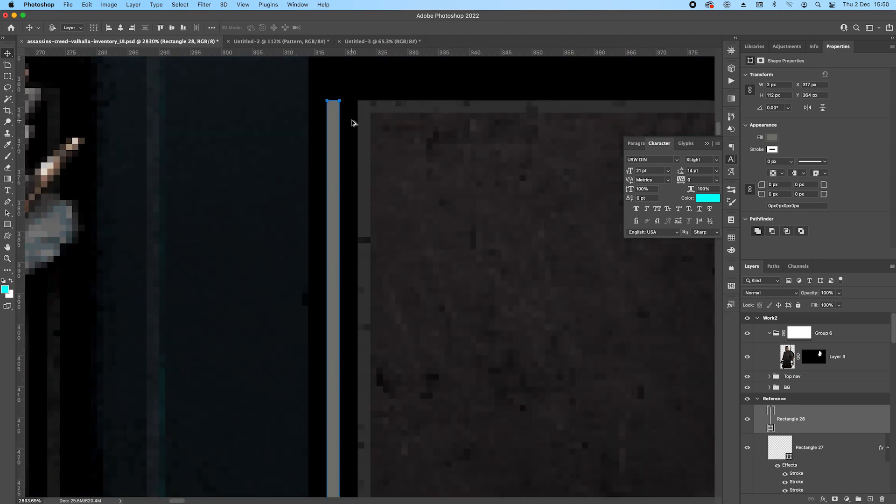
{"action": "scroll", "coordinate": [353, 123], "scroll_direction": "down", "scroll_amount": 2}
{"action": "key", "text": "u"}
{"action": "scroll", "coordinate": [366, 127], "scroll_direction": "up", "scroll_amount": 3}
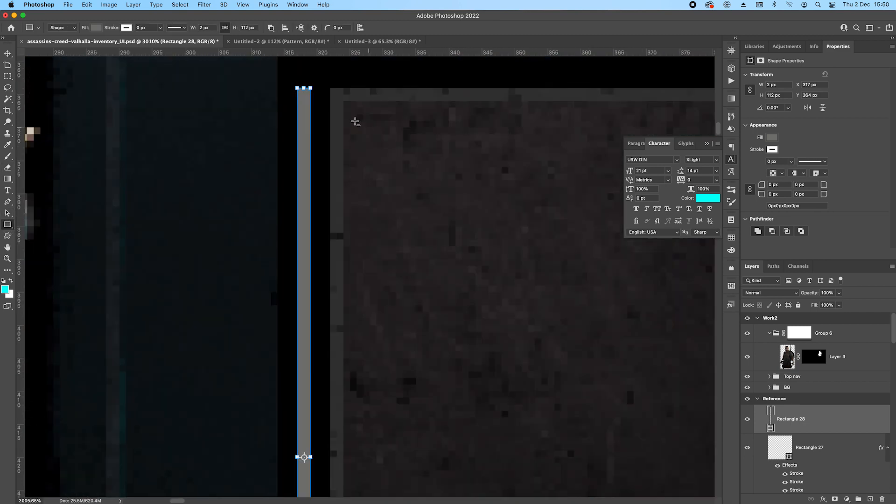
{"action": "left_click_drag", "start_coordinate": [297, 87], "coordinate": [344, 97]}
{"action": "scroll", "coordinate": [360, 106], "scroll_direction": "down", "scroll_amount": 3}
{"action": "scroll", "coordinate": [363, 107], "scroll_direction": "down", "scroll_amount": 2}
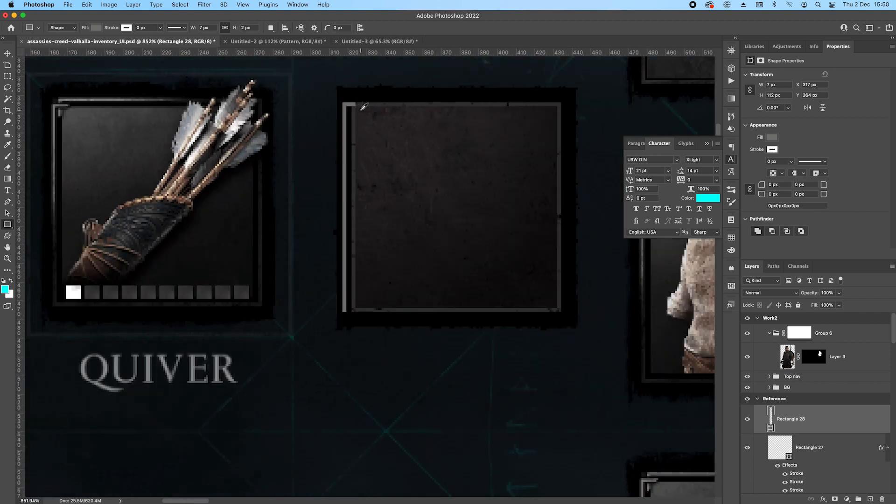
{"action": "key", "text": "v"}
{"action": "key", "text": "Up"}
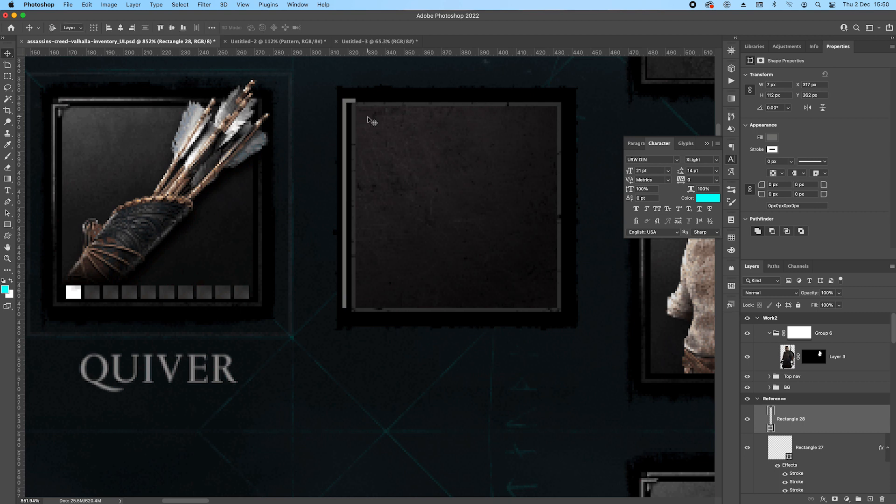
Taper the grey vertical bar to a point at its lower end and shift the trim shape to X 318 px.
{"action": "key", "text": "Right"}
{"action": "key", "text": "Up"}
{"action": "key", "text": "Down"}
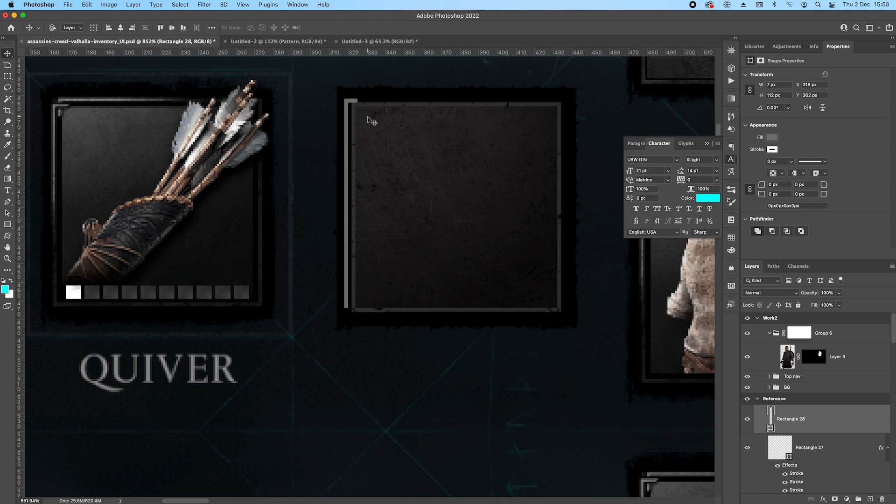
{"action": "key", "text": "Left"}
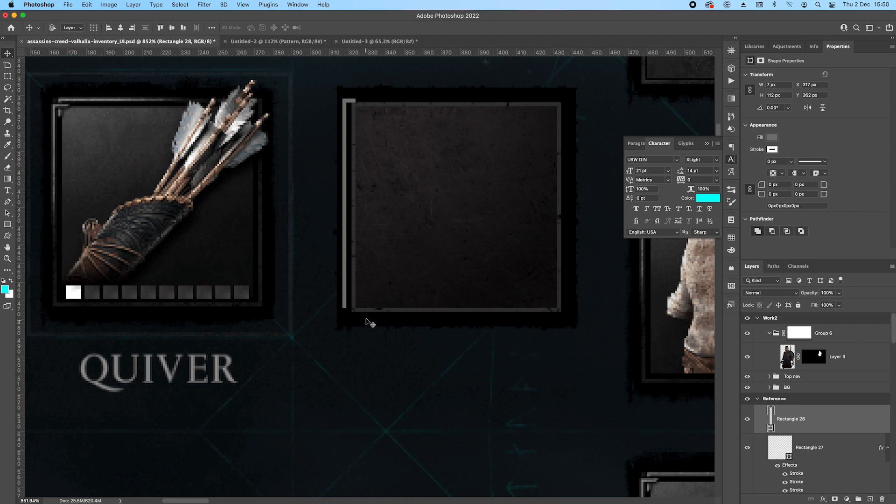
{"action": "key", "text": "p"}
{"action": "left_click", "coordinate": [345, 308]}
{"action": "left_click", "coordinate": [346, 308]}
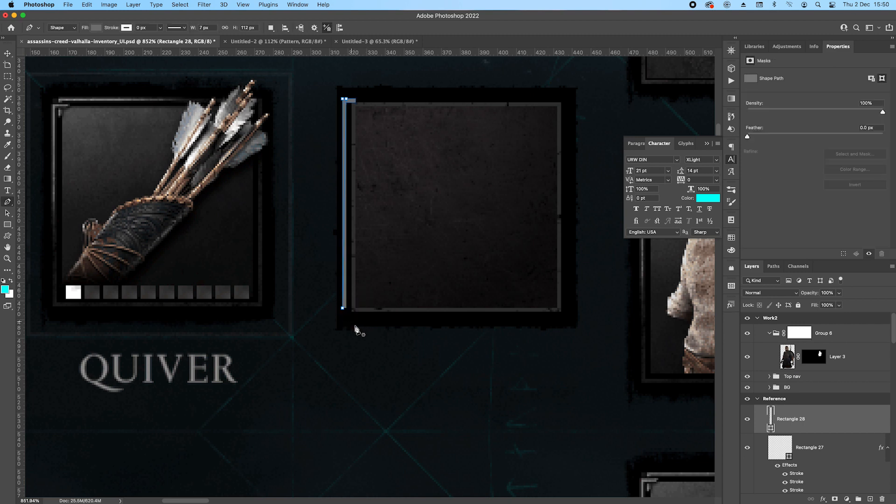
{"action": "key", "text": "Return"}
{"action": "left_click_drag", "start_coordinate": [326, 91], "coordinate": [434, 323]}
{"action": "key", "text": "Right"}
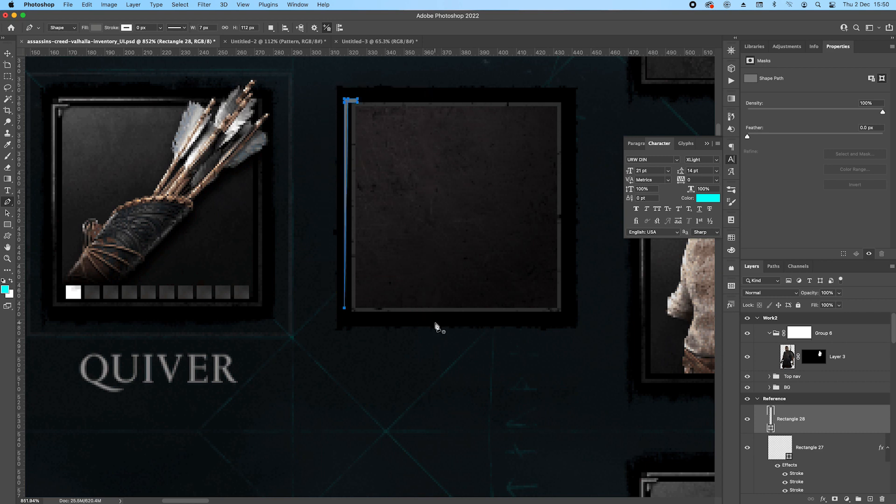
Thin the horizontal bar at the vertical trim's upper end to 1 px.
{"action": "scroll", "coordinate": [363, 126], "scroll_direction": "up", "scroll_amount": 2}
{"action": "left_click_drag", "start_coordinate": [362, 93], "coordinate": [334, 102]}
{"action": "key", "text": "Up"}
{"action": "key", "text": "Return"}
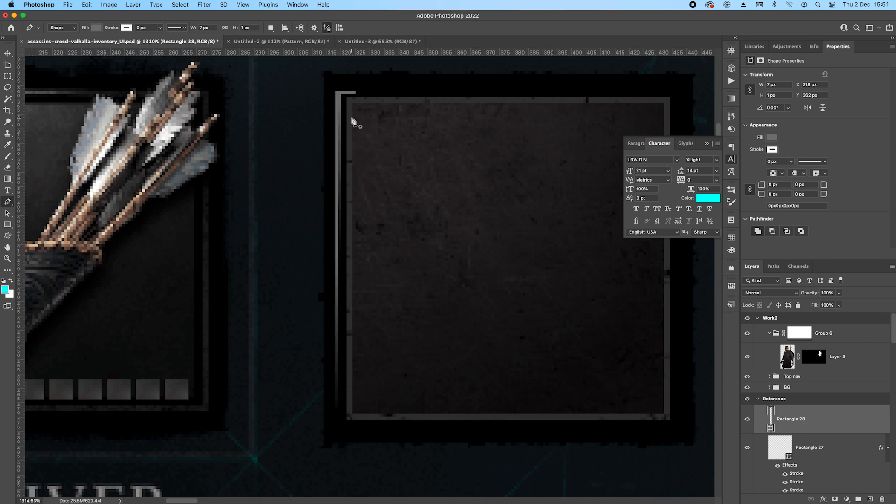
Duplicate the tapered trim shape, rotate the copy 90° and flip it vertically.
{"action": "scroll", "coordinate": [390, 121], "scroll_direction": "down", "scroll_amount": 3}
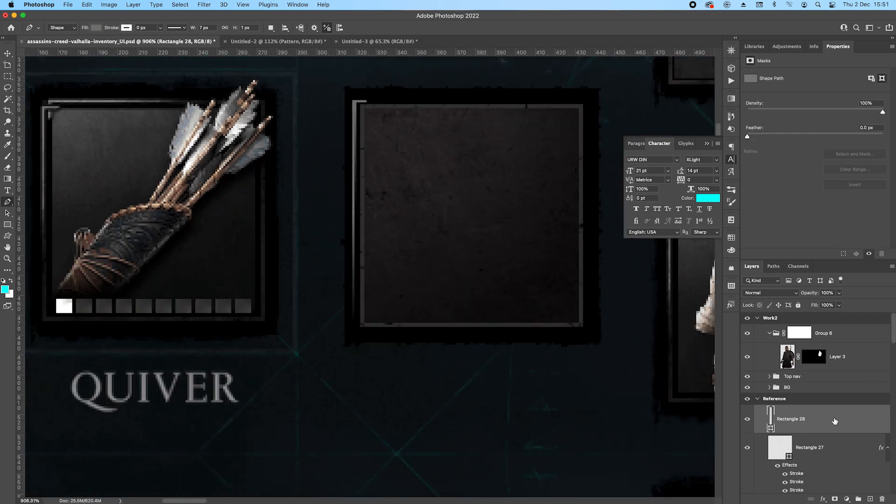
{"action": "key", "text": "super+j"}
{"action": "key", "text": "super+t"}
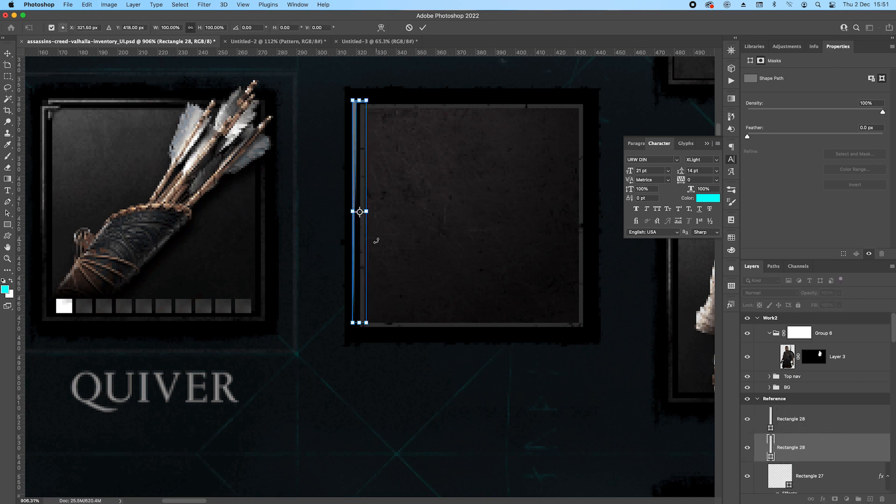
{"action": "left_click_drag", "start_coordinate": [405, 117], "coordinate": [422, 238]}
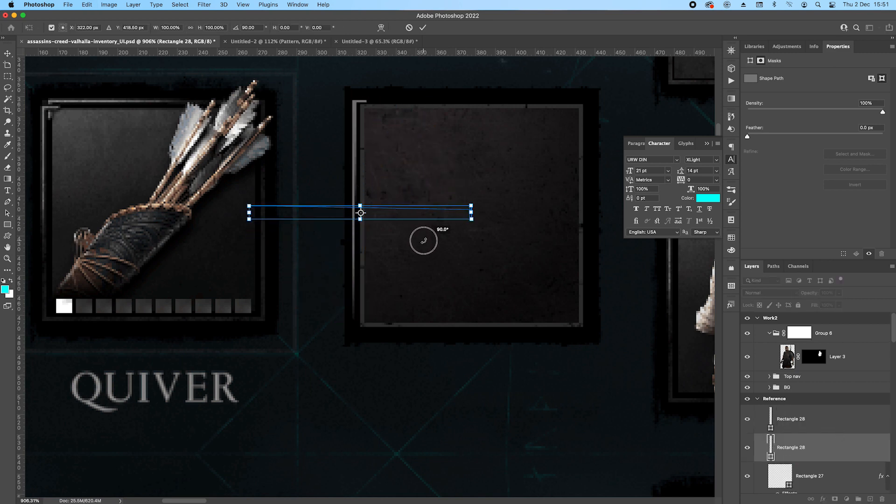
{"action": "right_click", "coordinate": [419, 211]}
{"action": "left_click", "coordinate": [464, 424]}
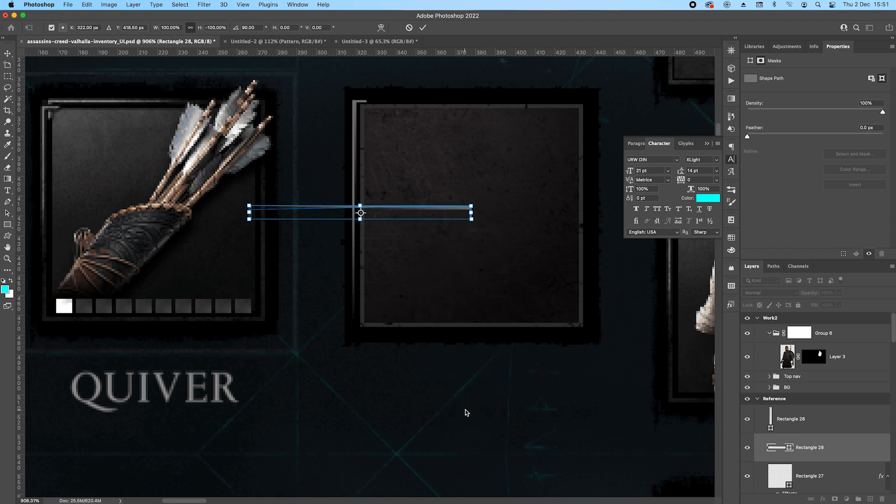
{"action": "key", "text": "Return"}
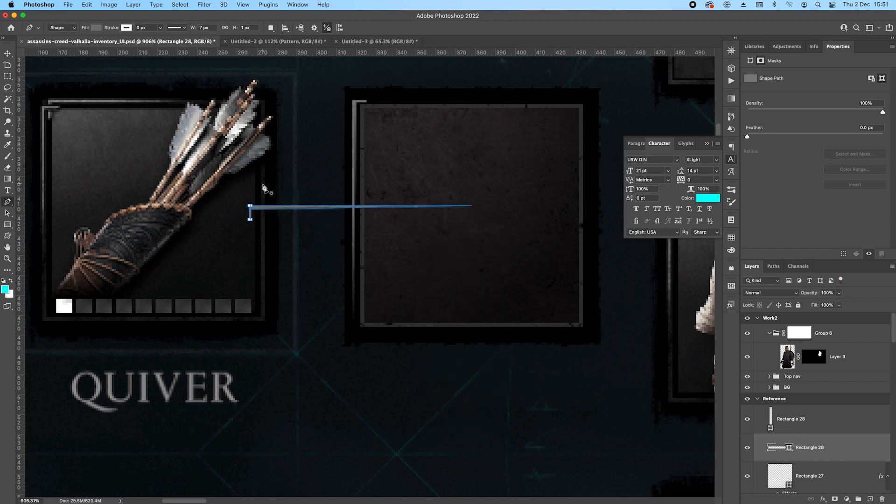
Move the rotated trim copy up and across so it runs just above the item slot's upper border.
{"action": "key", "text": "v"}
{"action": "key", "text": "shift+Up"}
{"action": "key", "text": "shift+Right"}
{"action": "key", "text": "shift+Up"}
{"action": "key", "text": "shift+Right"}
{"action": "key", "text": "shift+Right"}
{"action": "key", "text": "shift+Up"}
{"action": "key", "text": "shift+Right"}
{"action": "key", "text": "shift+Up"}
{"action": "key", "text": "shift+Up"}
{"action": "key", "text": "shift+Right"}
{"action": "key", "text": "Right"}
{"action": "key", "text": "Up"}
{"action": "key", "text": "Up"}
{"action": "key", "text": "Right"}
{"action": "key", "text": "Right"}
{"action": "key", "text": "Right"}
{"action": "key", "text": "Right"}
{"action": "key", "text": "Right"}
{"action": "key", "text": "Up"}
{"action": "key", "text": "Up"}
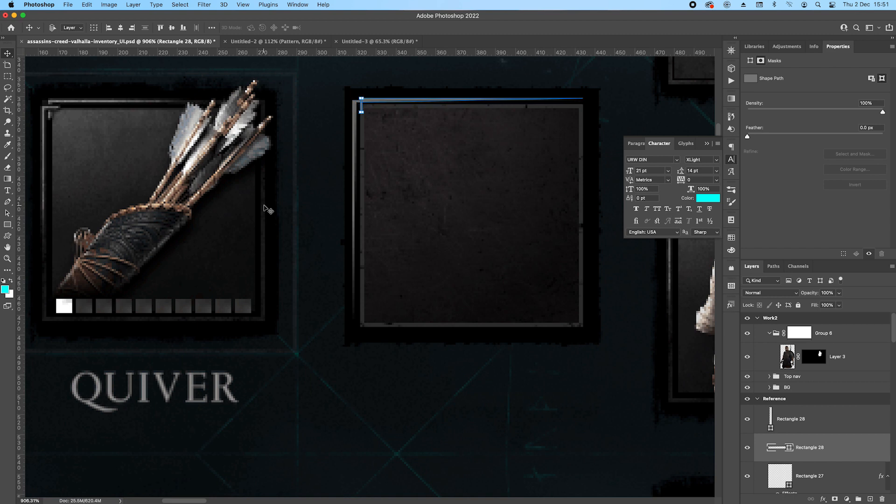
{"action": "key", "text": "Right"}
{"action": "key", "text": "Up"}
{"action": "key", "text": "Up"}
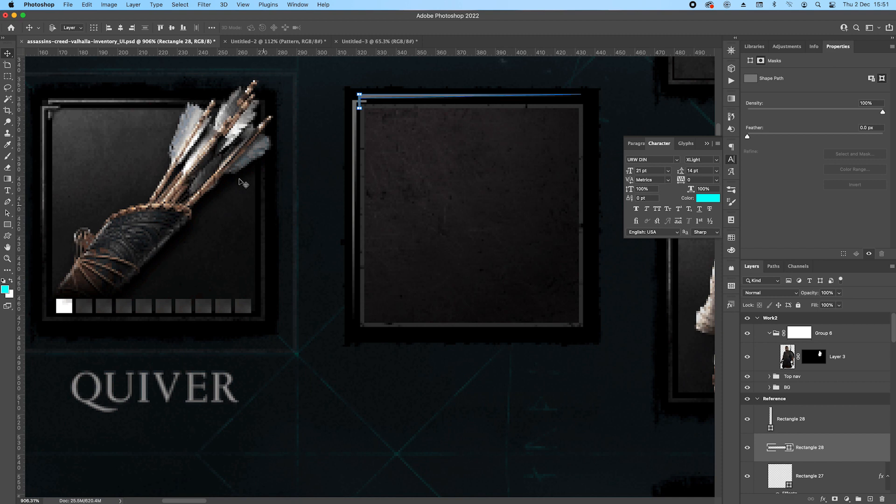
Widen the short vertical bar at the thick end of the upper trim to 2 px.
{"action": "scroll", "coordinate": [336, 103], "scroll_direction": "up", "scroll_amount": 6}
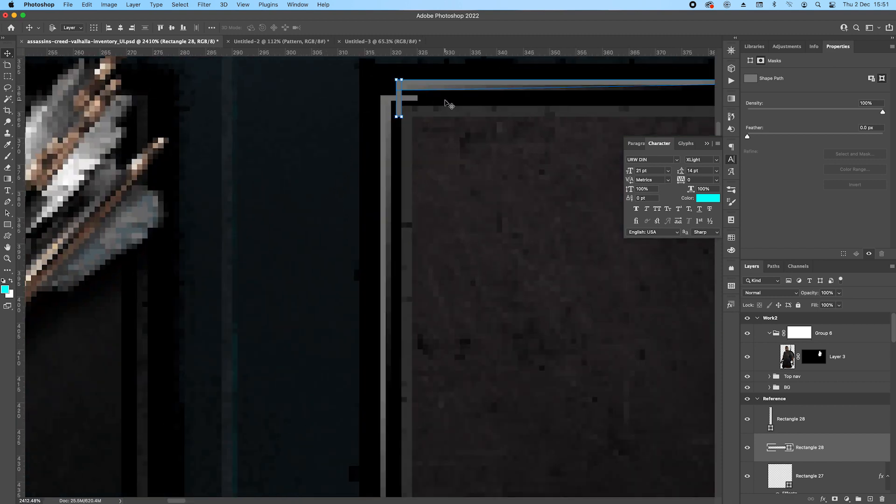
{"action": "scroll", "coordinate": [405, 82], "scroll_direction": "up", "scroll_amount": 1}
{"action": "key", "text": "p"}
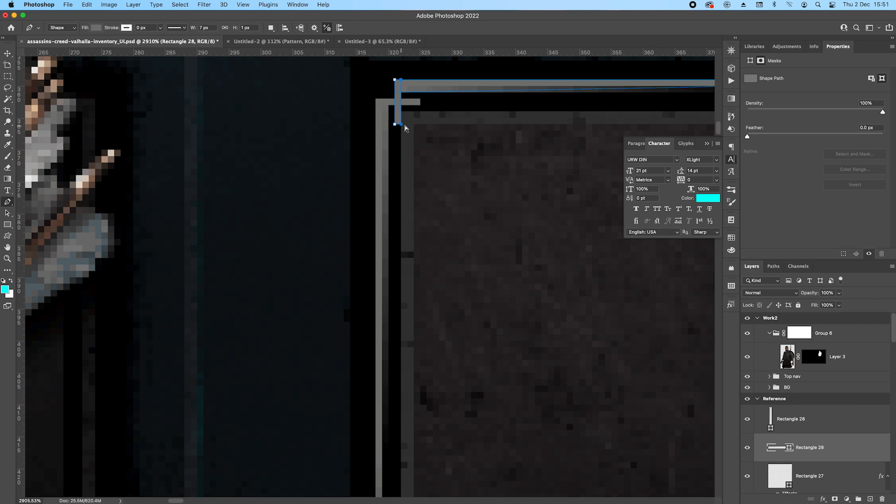
{"action": "key", "text": "Right"}
{"action": "left_click", "coordinate": [409, 125], "text": "super"}
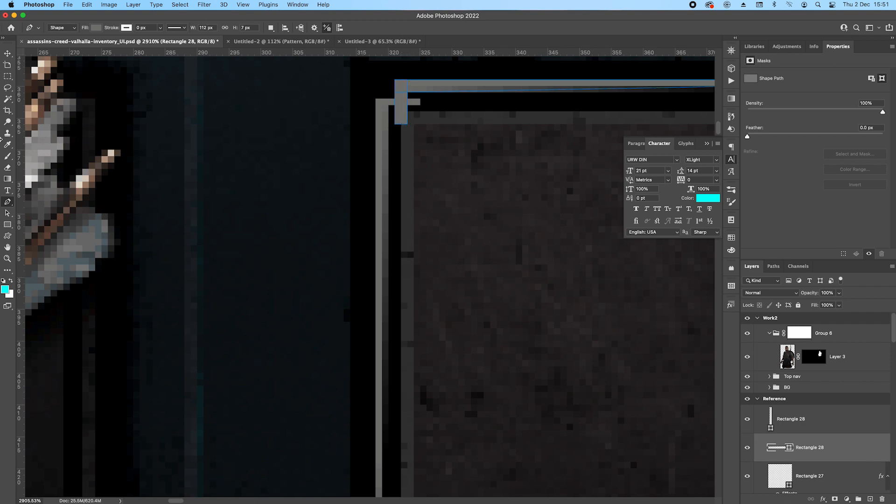
Cut a gap through the upper trim's short bar with two subtracting rectangles, the lower one 4 × 1 px.
{"action": "left_click", "coordinate": [7, 224]}
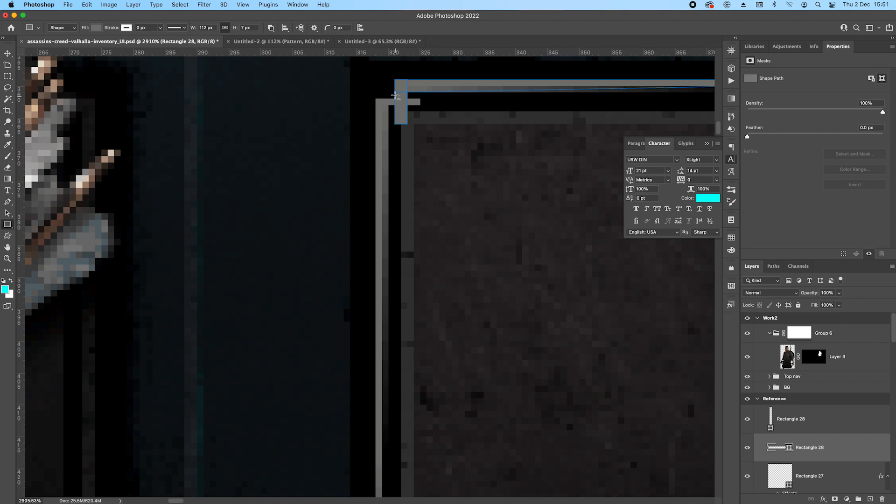
{"action": "scroll", "coordinate": [388, 93], "scroll_direction": "down", "scroll_amount": 6}
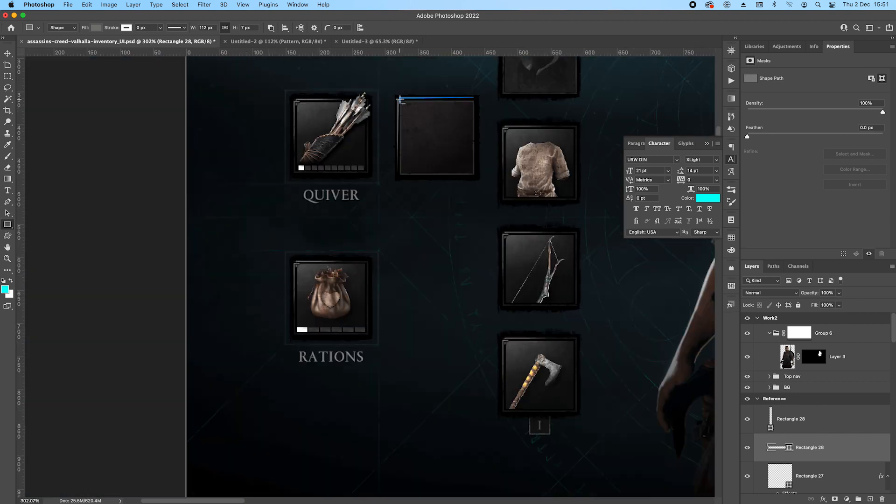
{"action": "scroll", "coordinate": [399, 99], "scroll_direction": "up", "scroll_amount": 10}
{"action": "left_click_drag", "start_coordinate": [340, 140], "coordinate": [389, 142]}
{"action": "left_click_drag", "start_coordinate": [339, 169], "coordinate": [386, 178]}
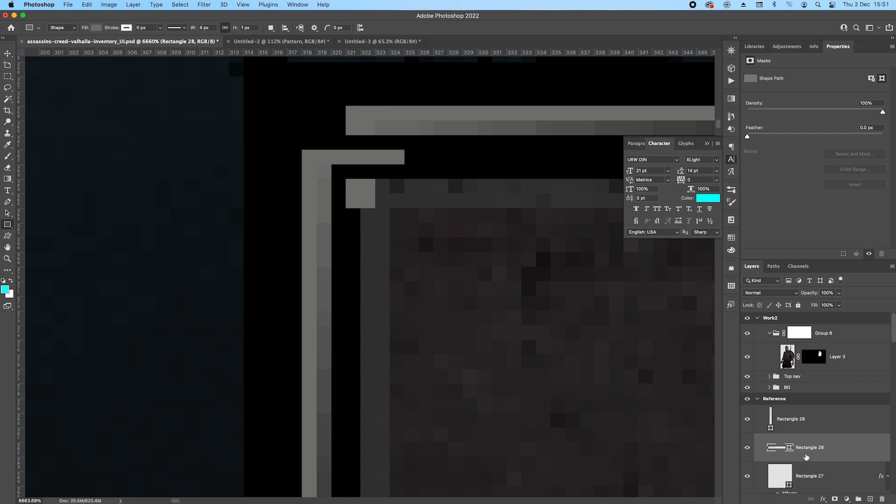
Thicken the short horizontal bar of the vertical trim shape to 2 px by moving its lower points down.
{"action": "left_click", "coordinate": [810, 428]}
{"action": "key", "text": "p"}
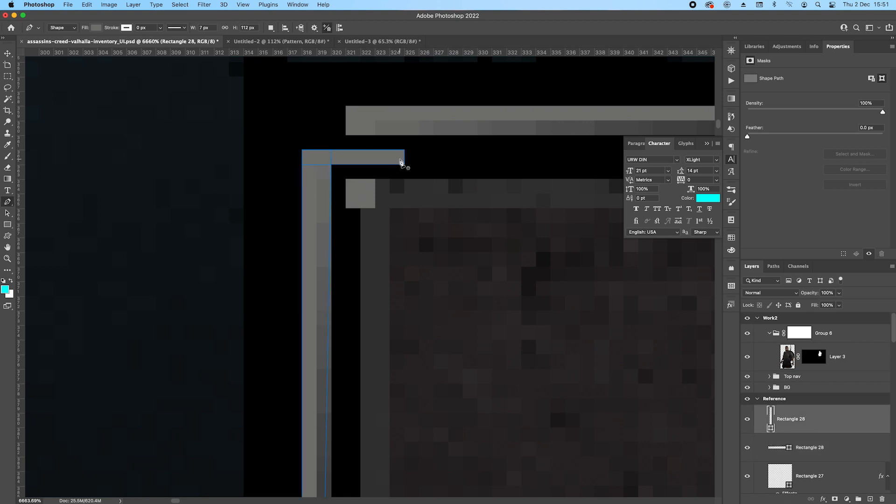
{"action": "left_click", "coordinate": [304, 165]}
{"action": "left_click_drag", "start_coordinate": [304, 166], "coordinate": [336, 176]}
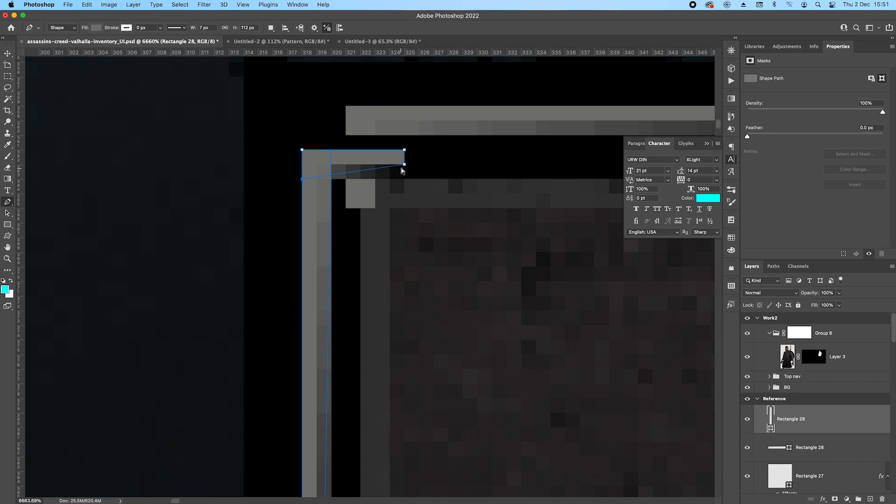
{"action": "key", "text": "Down"}
{"action": "key", "text": "Return"}
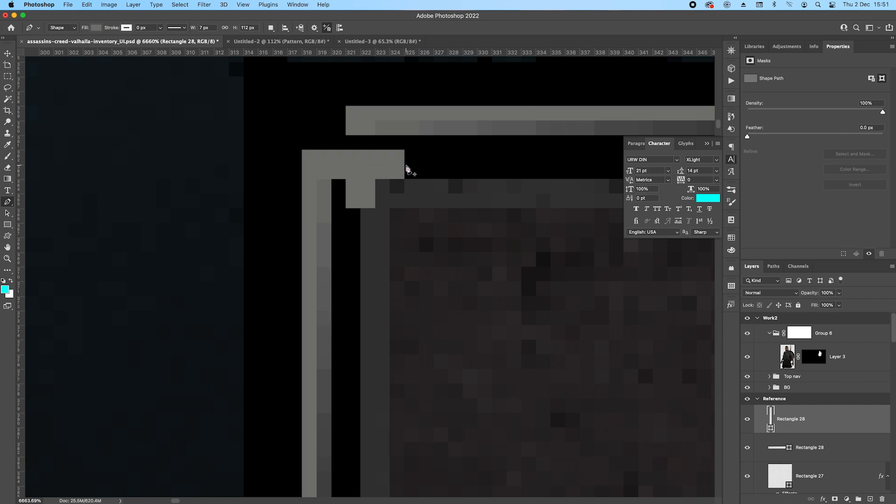
Lengthen the upper trim's short bar downward by 2 px and shift its lower cutout down.
{"action": "left_click", "coordinate": [830, 443]}
{"action": "left_click_drag", "start_coordinate": [340, 204], "coordinate": [393, 226]}
{"action": "key", "text": "Down"}
{"action": "key", "text": "Down"}
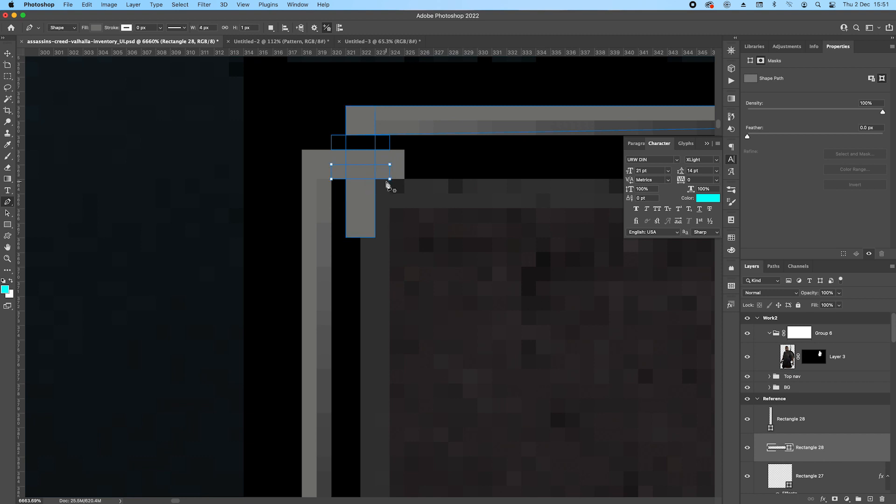
{"action": "key", "text": "a"}
{"action": "key", "text": "Down"}
{"action": "key", "text": "Return"}
Compare the item slot's corner trim with the frame of the Quiver reference slot.
{"action": "scroll", "coordinate": [416, 172], "scroll_direction": "down", "scroll_amount": 10}
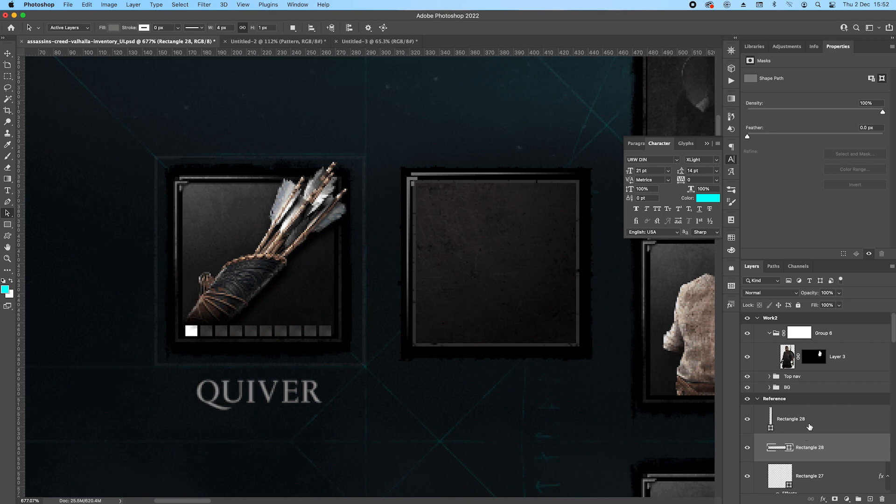
{"action": "left_click", "coordinate": [828, 420], "text": "shift"}
{"action": "key", "text": "v"}
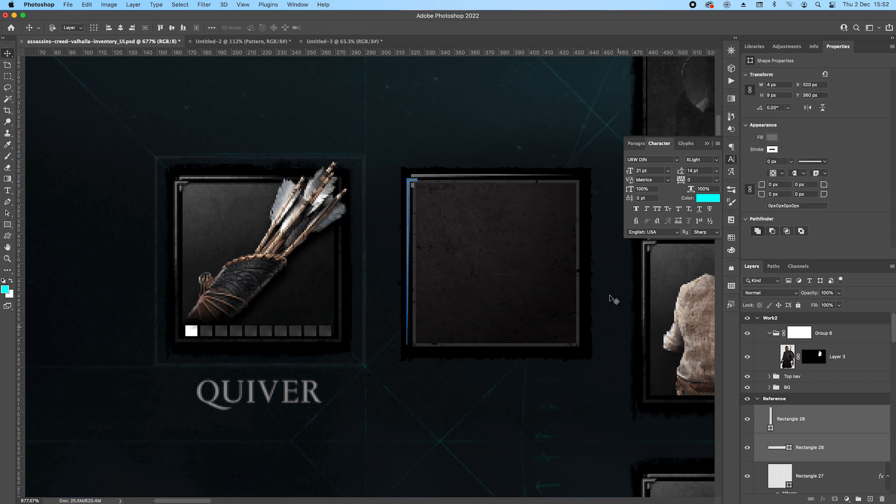
{"action": "left_click", "coordinate": [455, 112], "text": "super"}
{"action": "scroll", "coordinate": [505, 131], "scroll_direction": "down", "scroll_amount": 5}
{"action": "left_click_drag", "start_coordinate": [525, 188], "coordinate": [304, 213]}
{"action": "scroll", "coordinate": [273, 188], "scroll_direction": "up", "scroll_amount": 5}
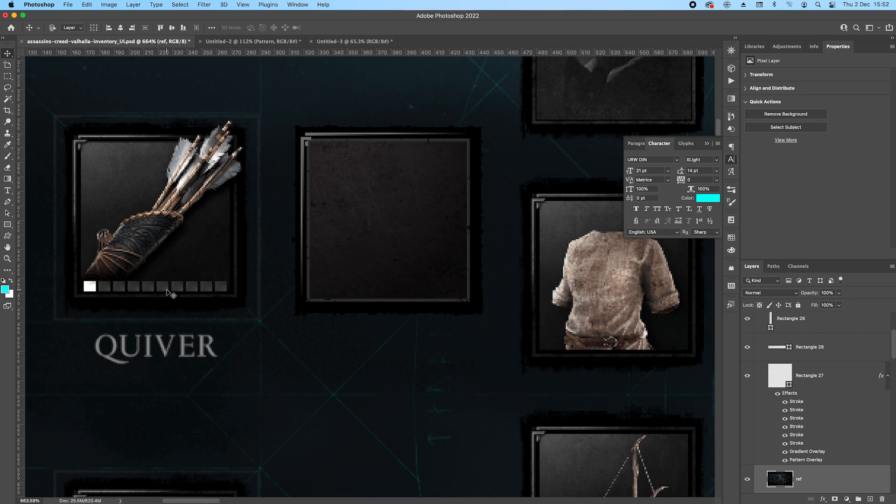
{"action": "scroll", "coordinate": [840, 392], "scroll_direction": "up", "scroll_amount": 4}
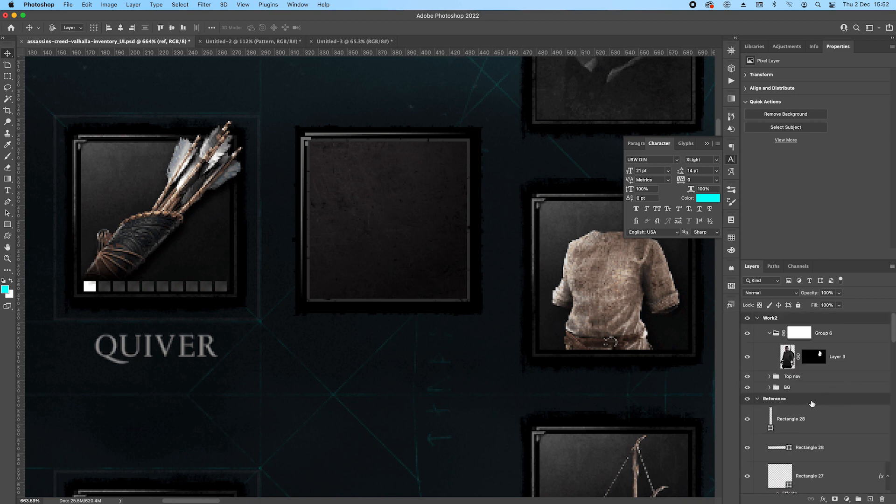
Place 8 × 7 px grey rectangles over the nine dark boxes in the Quiver reference's ammo row.
{"action": "left_click", "coordinate": [838, 425]}
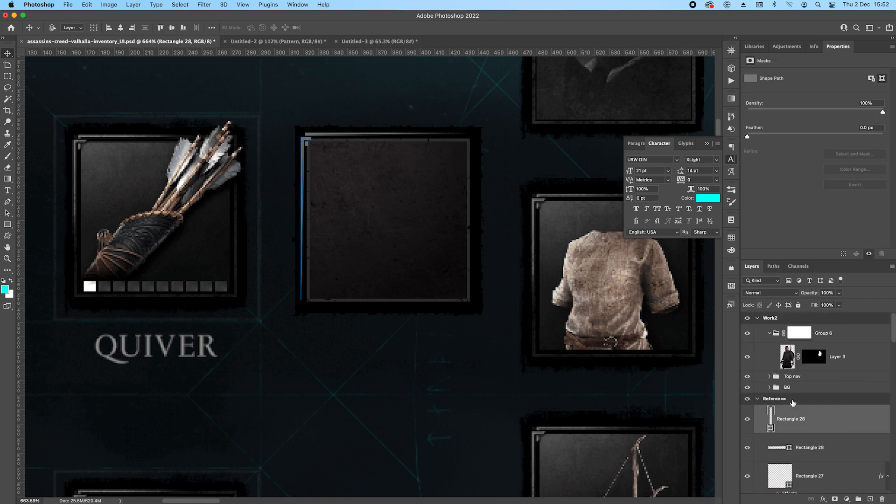
{"action": "left_click", "coordinate": [7, 224]}
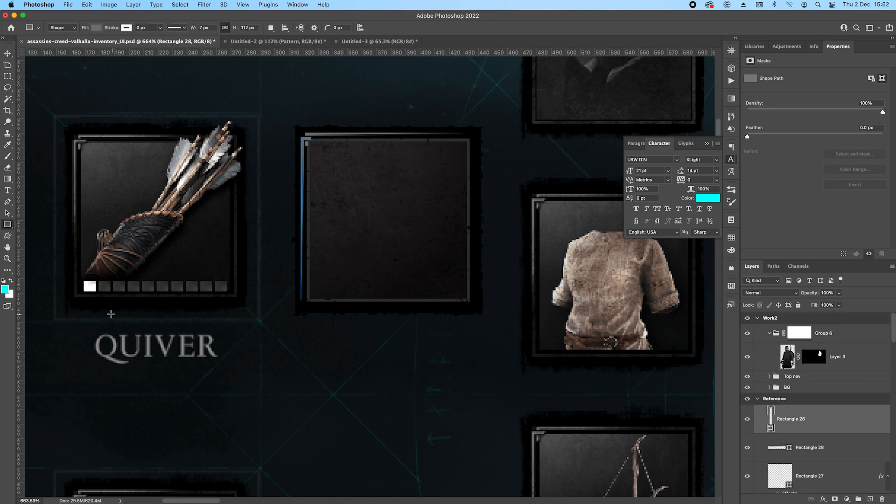
{"action": "left_click_drag", "start_coordinate": [190, 316], "coordinate": [223, 282]}
{"action": "scroll", "coordinate": [136, 231], "scroll_direction": "up", "scroll_amount": 5}
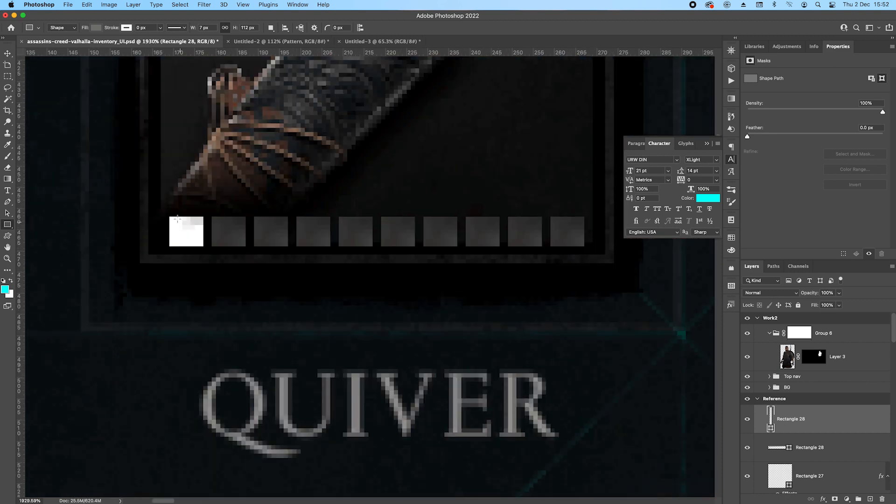
{"action": "mouse_move", "coordinate": [169, 216]}
{"action": "left_mouse_down"}
{"action": "mouse_move", "coordinate": [204, 246]}
{"action": "mouse_move", "coordinate": [352, 241]}
{"action": "left_mouse_up"}
{"action": "scroll", "coordinate": [242, 256], "scroll_direction": "down", "scroll_amount": 2}
{"action": "key", "text": "v"}
{"action": "scroll", "coordinate": [234, 241], "scroll_direction": "down", "scroll_amount": 4}
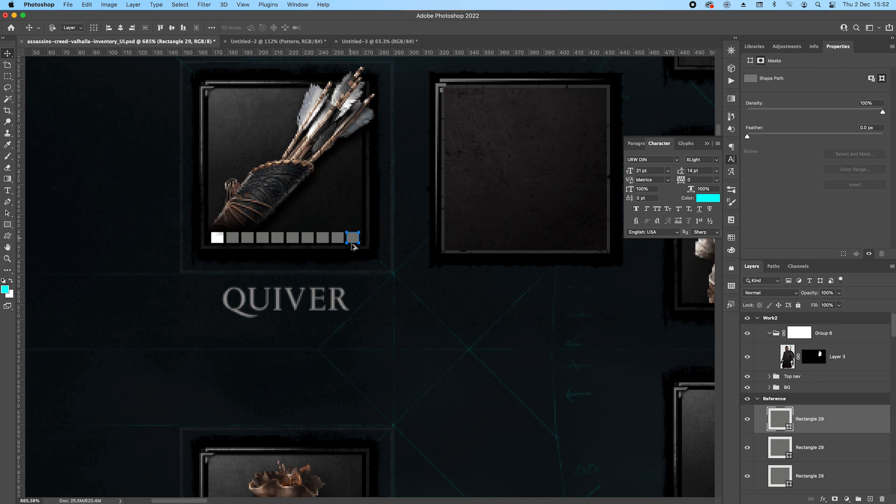
Merge the nine ammo box rectangle layers into a single shape layer.
{"action": "scroll", "coordinate": [838, 423], "scroll_direction": "down", "scroll_amount": 9}
{"action": "left_click", "coordinate": [838, 435], "text": "shift"}
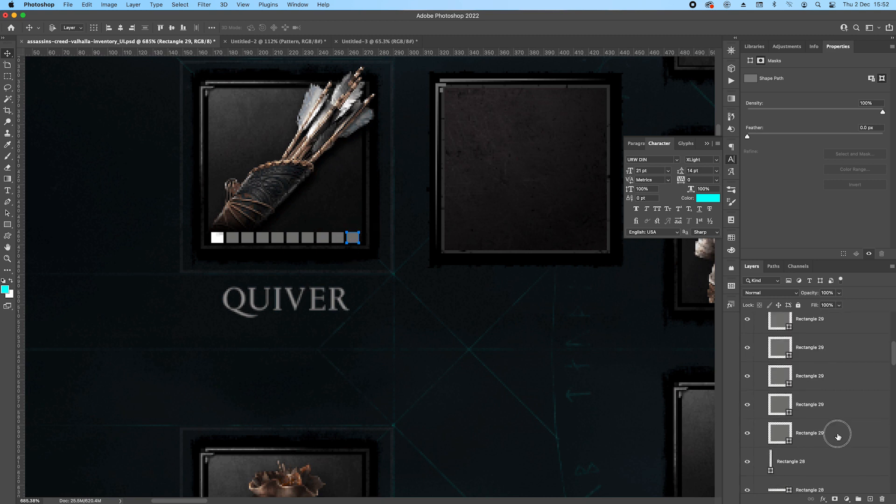
{"action": "right_click", "coordinate": [837, 435]}
{"action": "left_click", "coordinate": [760, 367]}
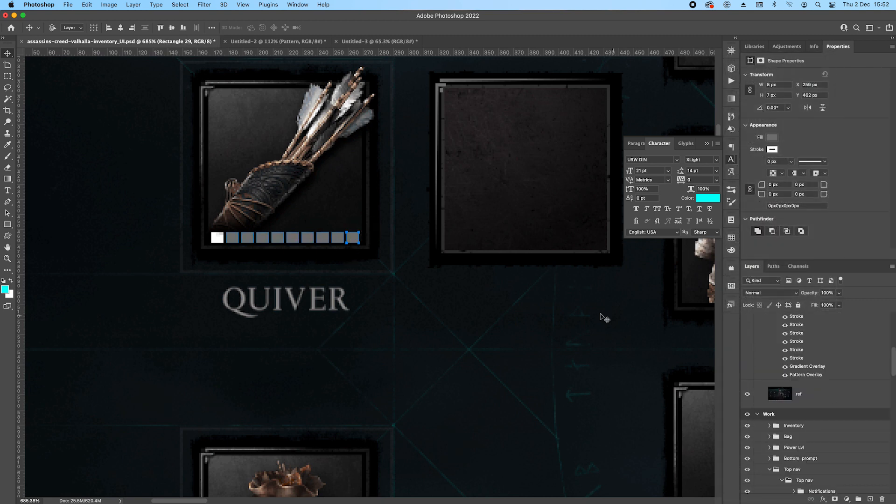
Draw an 8 × 7 px rectangle over the first, white box in the Quiver reference's ammo row and fill it white.
{"action": "scroll", "coordinate": [224, 239], "scroll_direction": "up", "scroll_amount": 2}
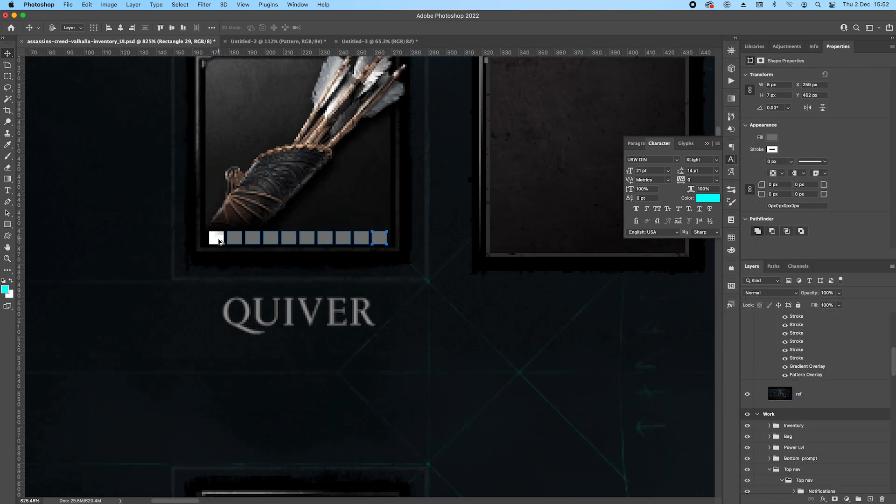
{"action": "left_click", "coordinate": [8, 225]}
{"action": "scroll", "coordinate": [238, 257], "scroll_direction": "up", "scroll_amount": 5}
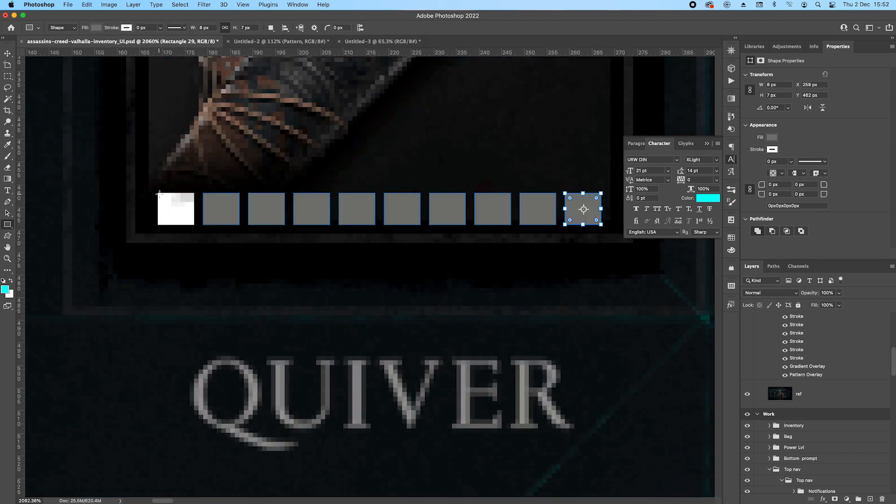
{"action": "scroll", "coordinate": [802, 436], "scroll_direction": "down", "scroll_amount": 10}
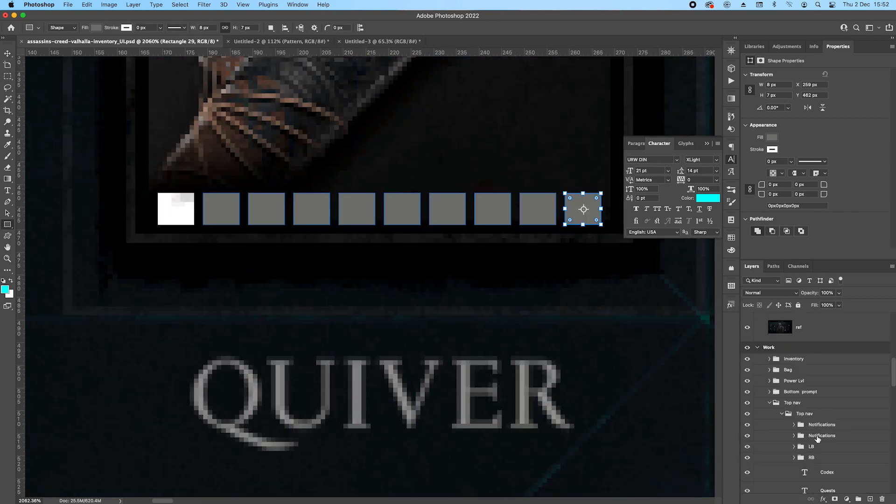
{"action": "scroll", "coordinate": [812, 429], "scroll_direction": "down", "scroll_amount": 2}
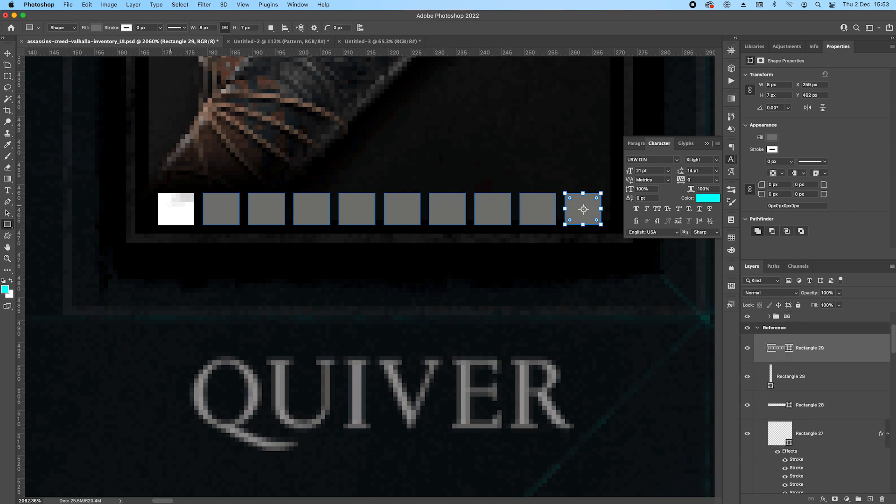
{"action": "left_click_drag", "start_coordinate": [156, 194], "coordinate": [195, 224]}
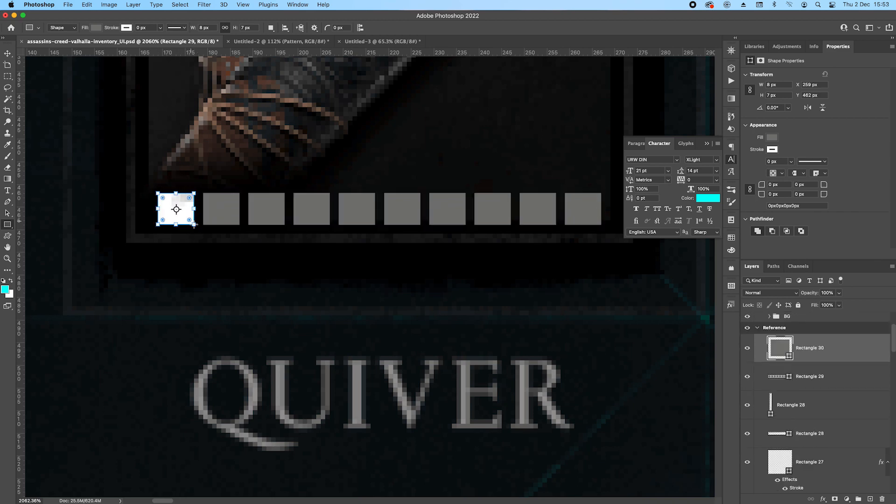
{"action": "double_click", "coordinate": [784, 347]}
{"action": "left_click_drag", "start_coordinate": [700, 101], "coordinate": [646, 60]}
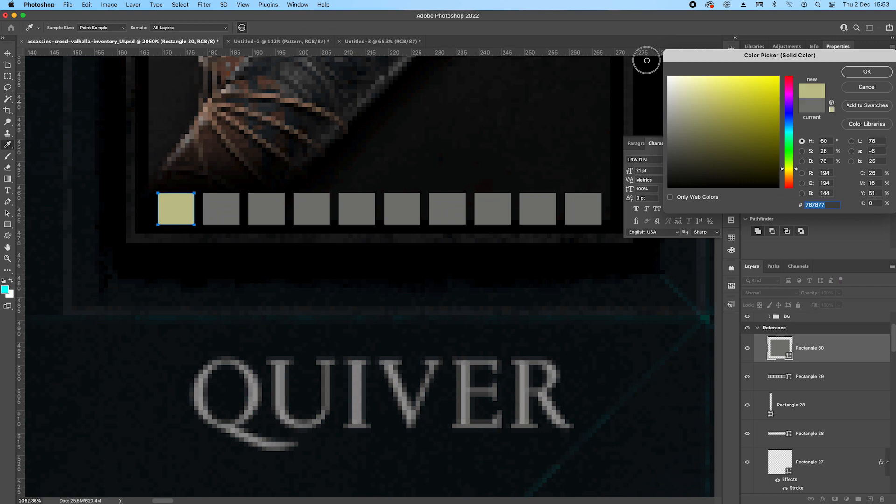
{"action": "left_click", "coordinate": [863, 73]}
{"action": "scroll", "coordinate": [314, 224], "scroll_direction": "down", "scroll_amount": 10}
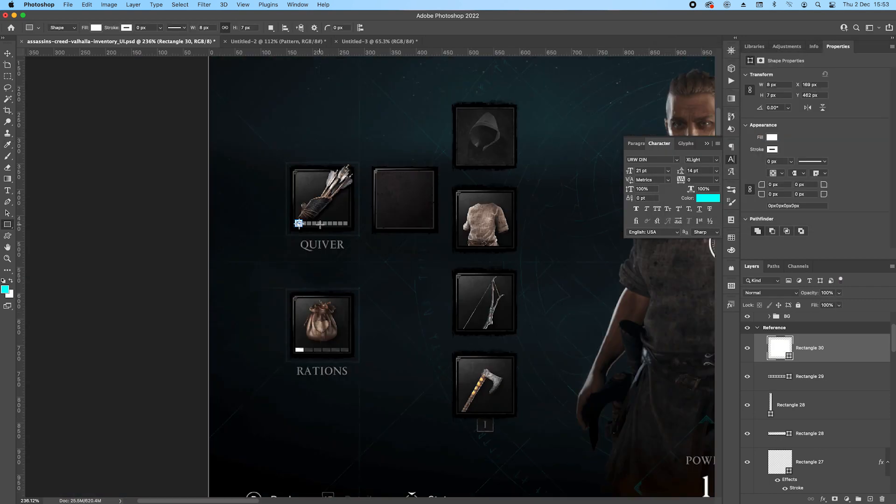
Group the white box with the merged grey ammo boxes and name the group Slots.
{"action": "left_click", "coordinate": [834, 377], "text": "shift"}
{"action": "key", "text": "super+g"}
{"action": "double_click", "coordinate": [793, 339]}
{"action": "type", "text": "Slots"}
{"action": "key", "text": "Return"}
Centre the Slots group horizontally on the rebuilt item slot beside the Quiver reference, using the slot rectangle's outline as selection.
{"action": "left_click_drag", "start_coordinate": [483, 336], "coordinate": [338, 348]}
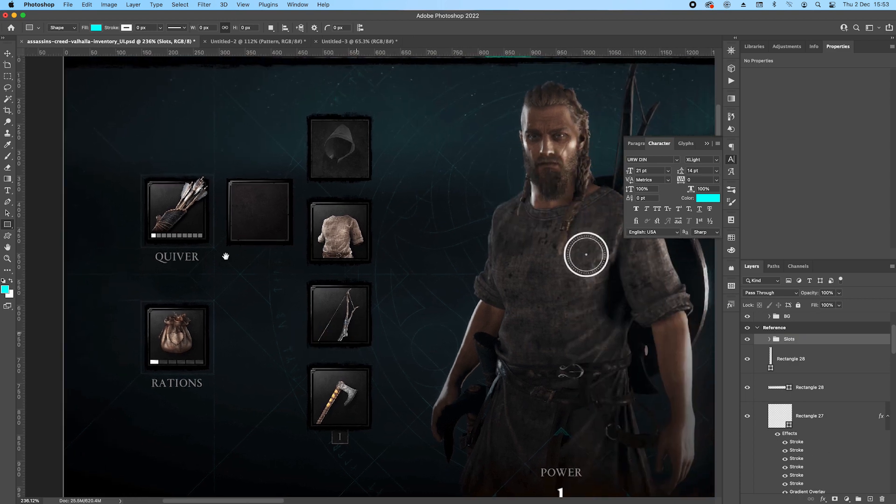
{"action": "left_click", "coordinate": [781, 416], "text": "super"}
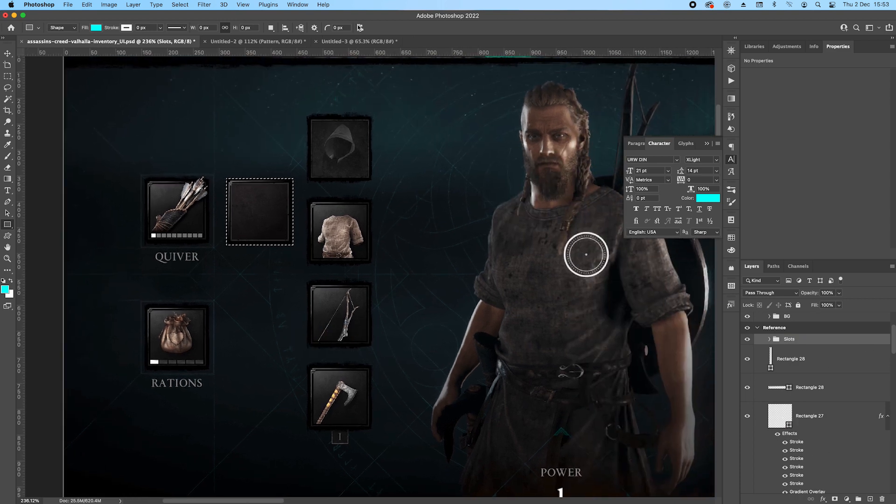
{"action": "left_click", "coordinate": [8, 53]}
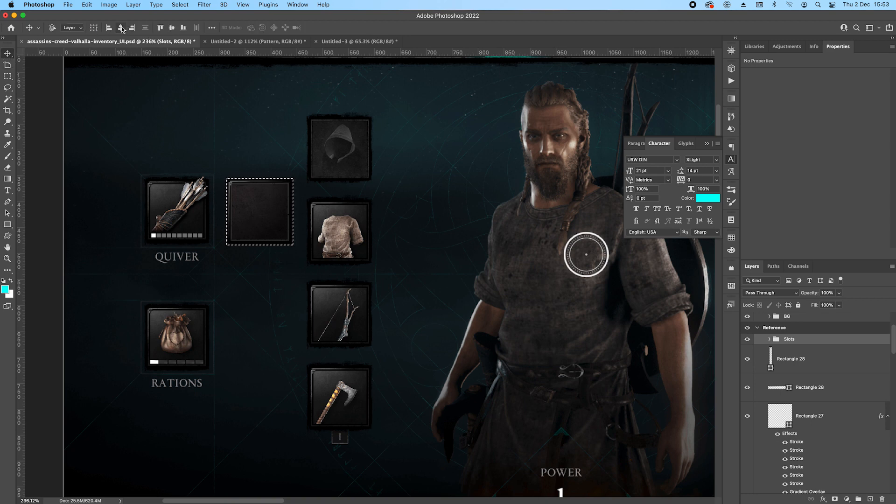
{"action": "left_click", "coordinate": [121, 27]}
{"action": "key", "text": "super+f"}
{"action": "key", "text": "super+d"}
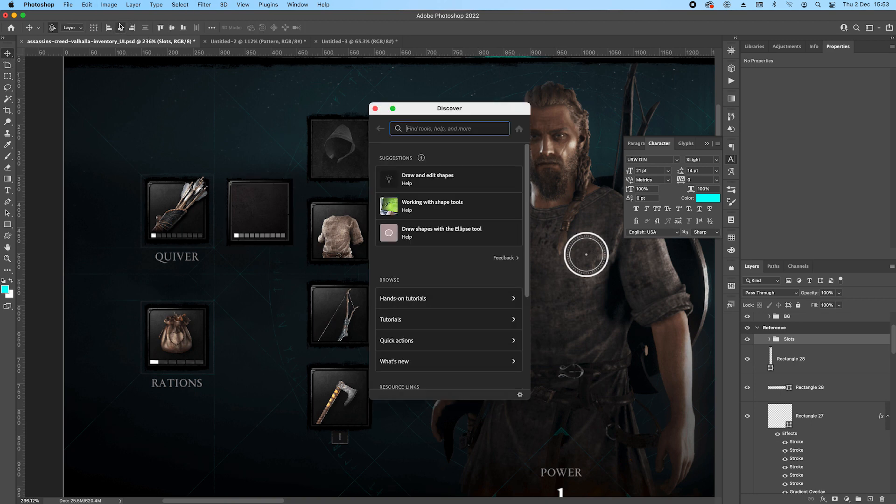
{"action": "key", "text": "Escape"}
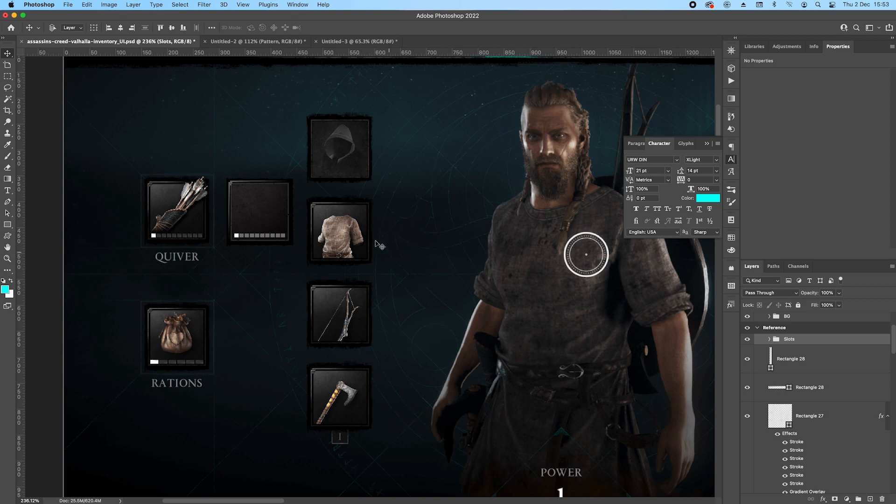
Copy the quiver artwork, Layer 24, from the work artboard into the Reference artboard and place it over the rebuilt item slot.
{"action": "scroll", "coordinate": [404, 263], "scroll_direction": "down", "scroll_amount": 10}
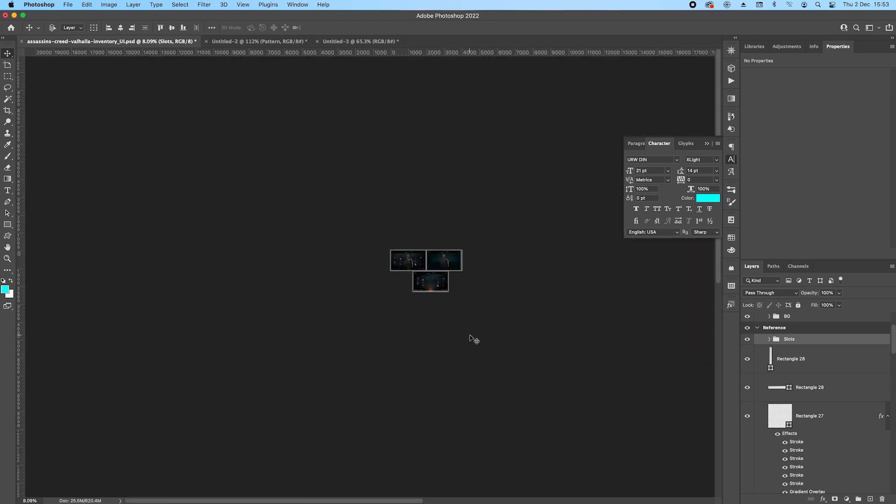
{"action": "scroll", "coordinate": [430, 296], "scroll_direction": "up", "scroll_amount": 7}
{"action": "left_click", "coordinate": [554, 282]}
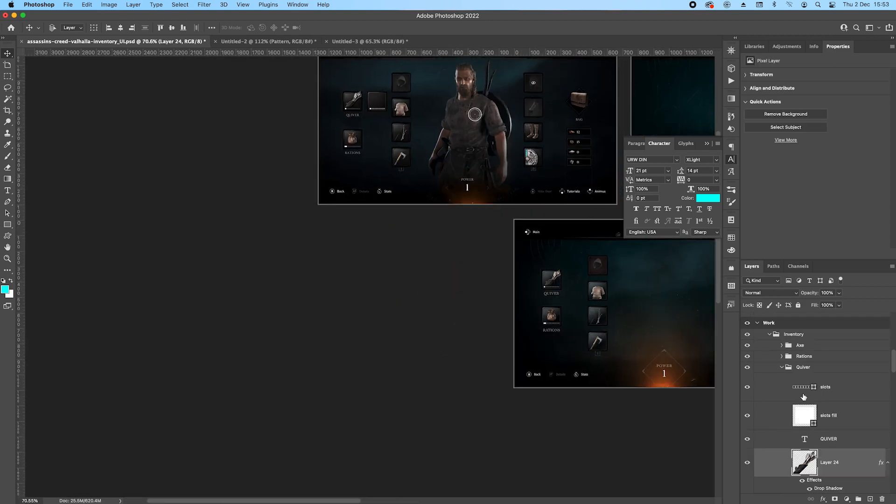
{"action": "left_click_drag", "start_coordinate": [869, 463], "coordinate": [863, 338]}
{"action": "scroll", "coordinate": [369, 102], "scroll_direction": "up", "scroll_amount": 10}
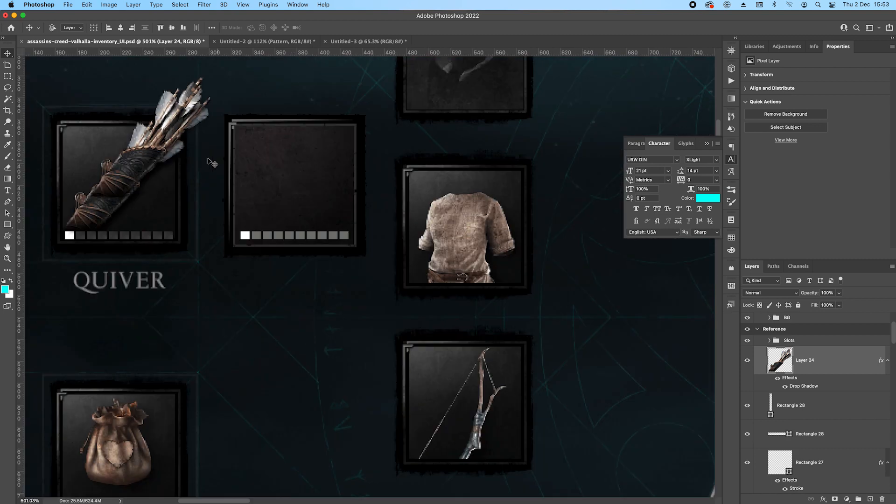
{"action": "left_click_drag", "start_coordinate": [209, 160], "coordinate": [271, 207]}
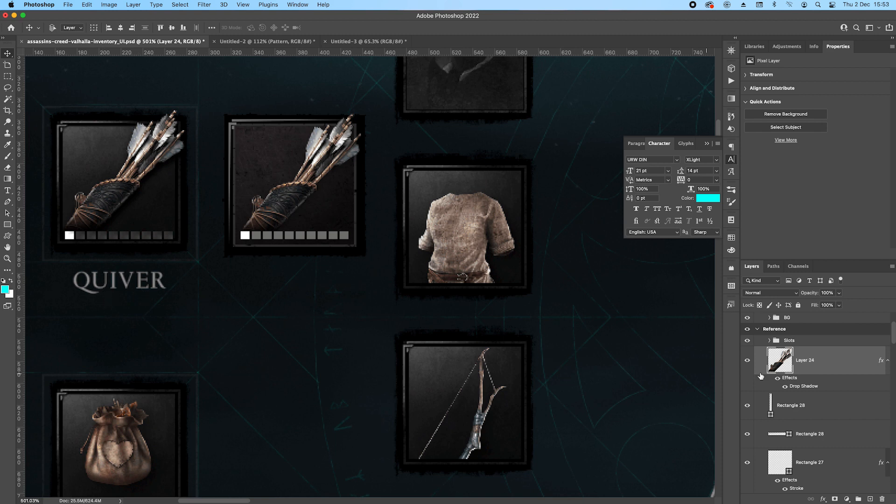
Copy the QUIVER text layer from the work artboard into the Reference artboard, beneath the quiver artwork layer.
{"action": "left_click", "coordinate": [7, 76]}
{"action": "left_click_drag", "start_coordinate": [64, 264], "coordinate": [173, 295]}
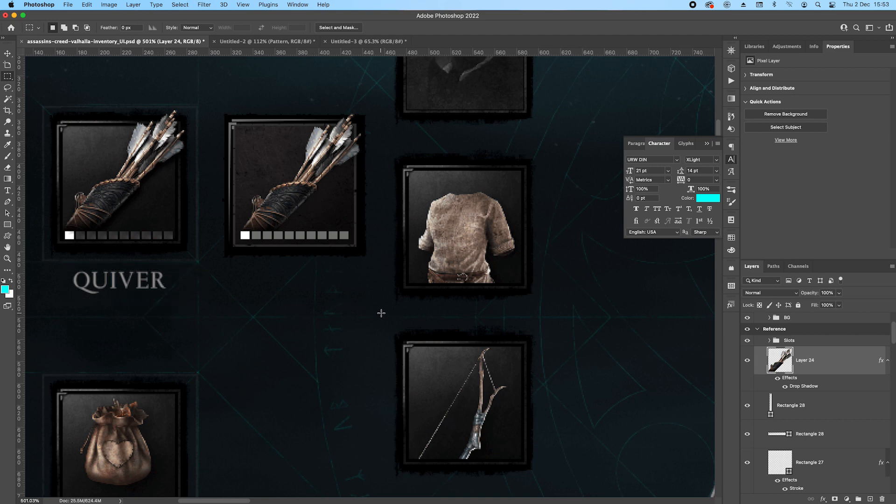
{"action": "scroll", "coordinate": [385, 322], "scroll_direction": "down", "scroll_amount": 10}
{"action": "scroll", "coordinate": [440, 390], "scroll_direction": "down", "scroll_amount": 2}
{"action": "scroll", "coordinate": [303, 135], "scroll_direction": "up", "scroll_amount": 10}
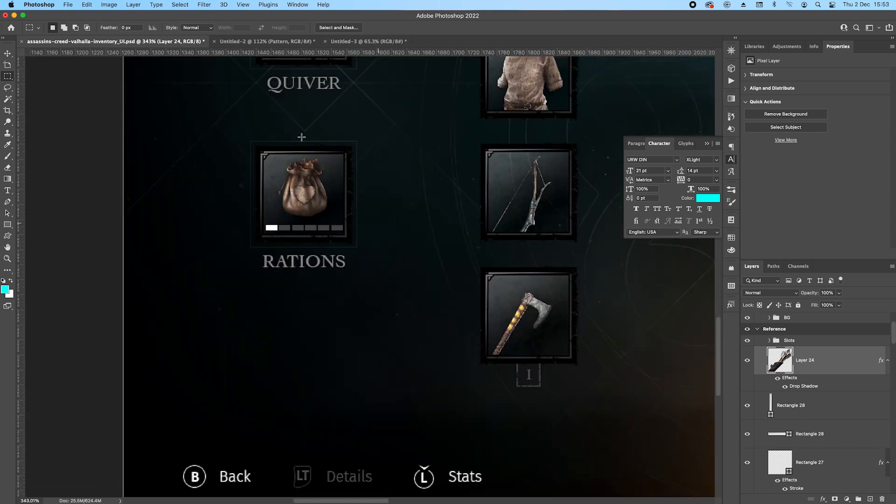
{"action": "left_click_drag", "start_coordinate": [318, 93], "coordinate": [335, 163]}
{"action": "key", "text": "v"}
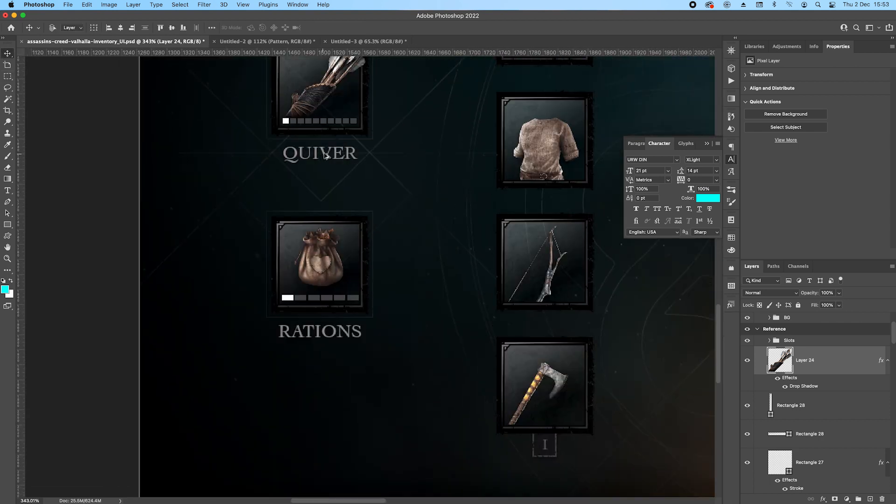
{"action": "left_click", "coordinate": [325, 155]}
{"action": "left_click_drag", "start_coordinate": [873, 486], "coordinate": [704, 275]}
Place the copied QUIVER label under the rebuilt item slot, level with the reference label.
{"action": "scroll", "coordinate": [462, 218], "scroll_direction": "down", "scroll_amount": 8}
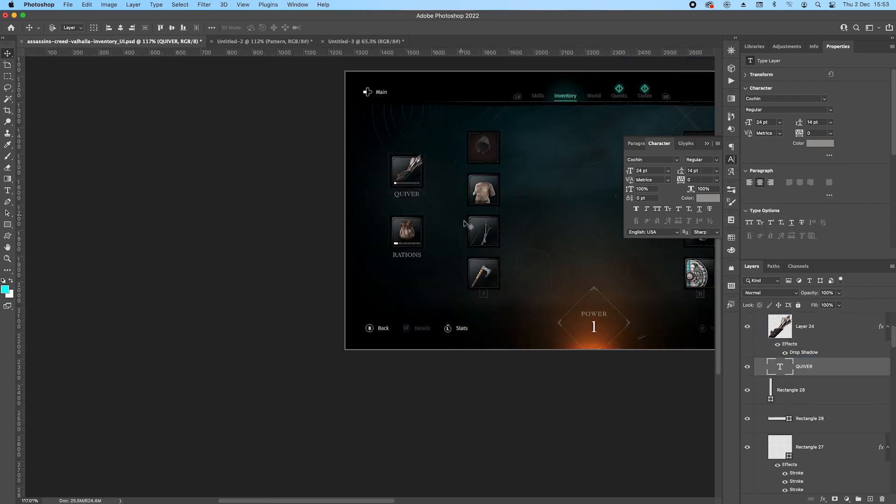
{"action": "left_click_drag", "start_coordinate": [470, 310], "coordinate": [331, 400]}
{"action": "left_click_drag", "start_coordinate": [245, 70], "coordinate": [500, 310]}
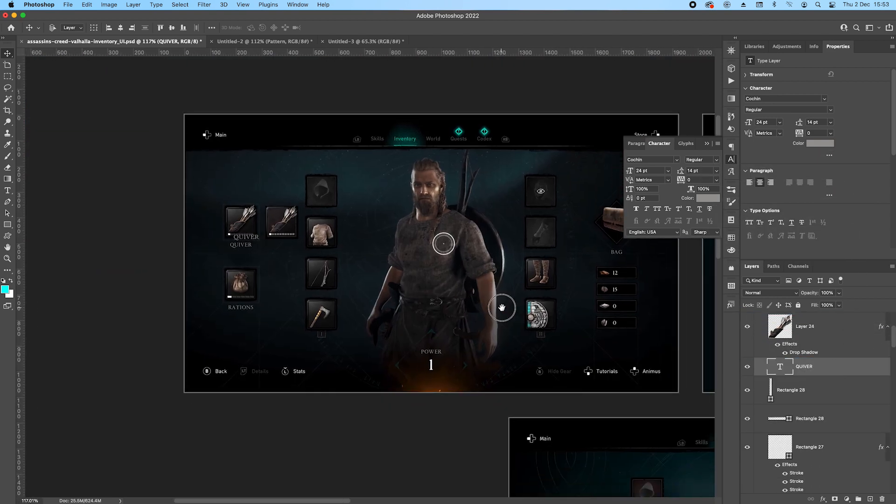
{"action": "scroll", "coordinate": [266, 254], "scroll_direction": "up", "scroll_amount": 5}
{"action": "scroll", "coordinate": [155, 224], "scroll_direction": "up", "scroll_amount": 5}
{"action": "left_click_drag", "start_coordinate": [147, 173], "coordinate": [338, 214]}
{"action": "scroll", "coordinate": [338, 214], "scroll_direction": "down", "scroll_amount": 5}
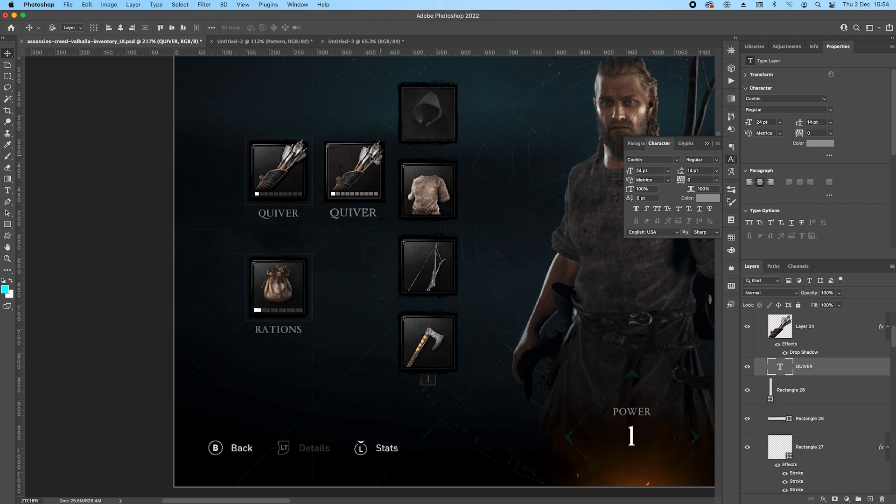
Add a second Gradient Overlay to the rebuilt item slot's background, Rectangle 27.
{"action": "scroll", "coordinate": [343, 161], "scroll_direction": "up", "scroll_amount": 3}
{"action": "left_click", "coordinate": [343, 161]}
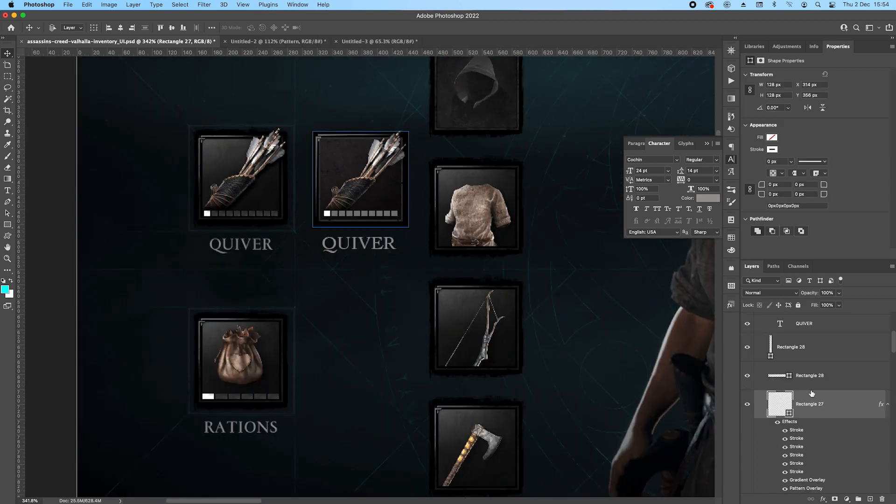
{"action": "double_click", "coordinate": [808, 481]}
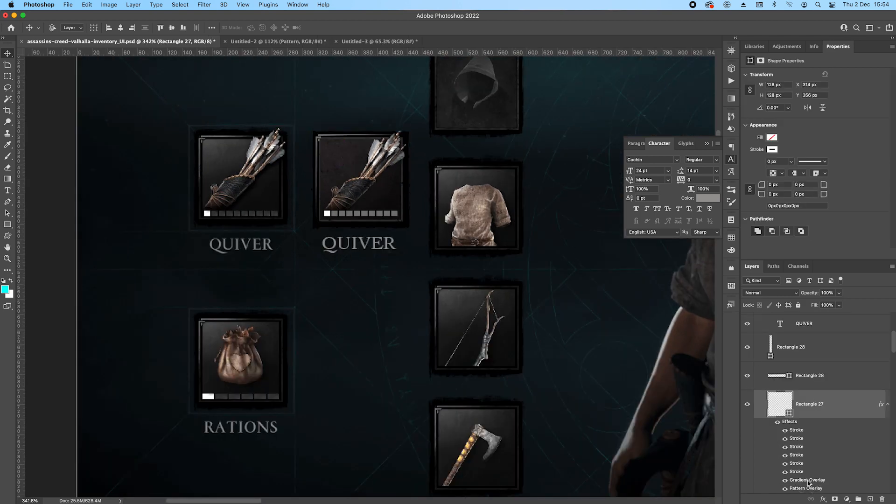
{"action": "left_click", "coordinate": [644, 422]}
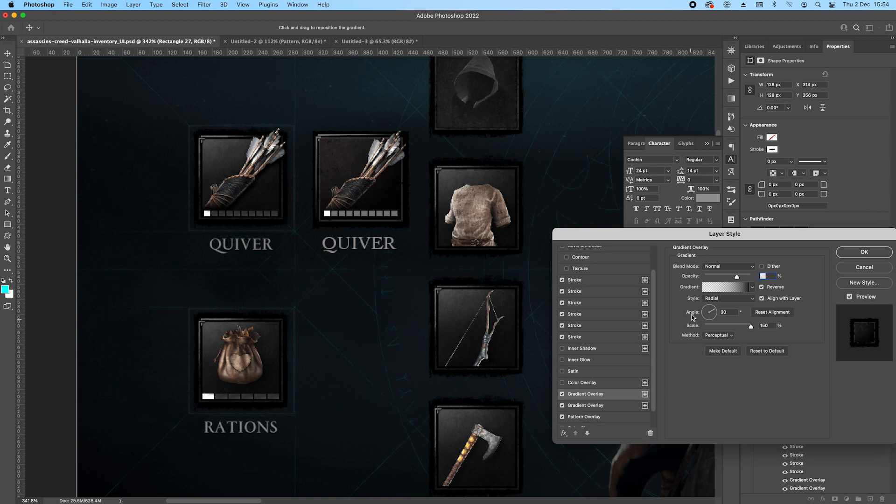
Change the new gradient overlay's black colour stop to white.
{"action": "left_click", "coordinate": [709, 289]}
{"action": "left_click", "coordinate": [654, 436]}
{"action": "left_click", "coordinate": [693, 473]}
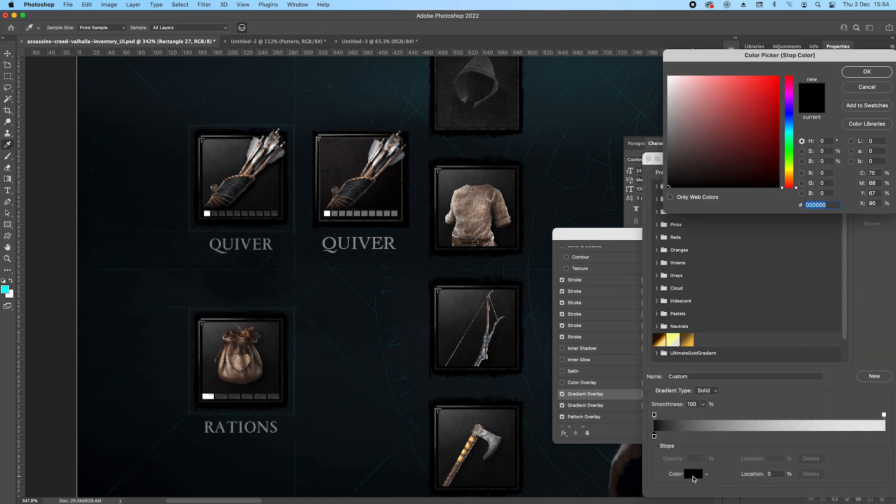
{"action": "left_click_drag", "start_coordinate": [700, 115], "coordinate": [667, 76]}
{"action": "left_click", "coordinate": [861, 73]}
{"action": "left_click", "coordinate": [877, 178]}
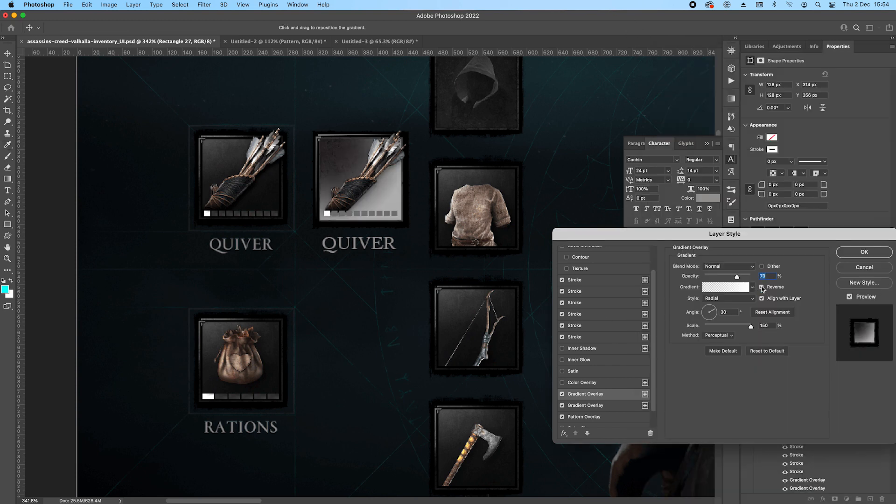
Turn off Reverse for the white radial gradient overlay, lower its opacity to 20%, and apply the layer style.
{"action": "left_click", "coordinate": [762, 287]}
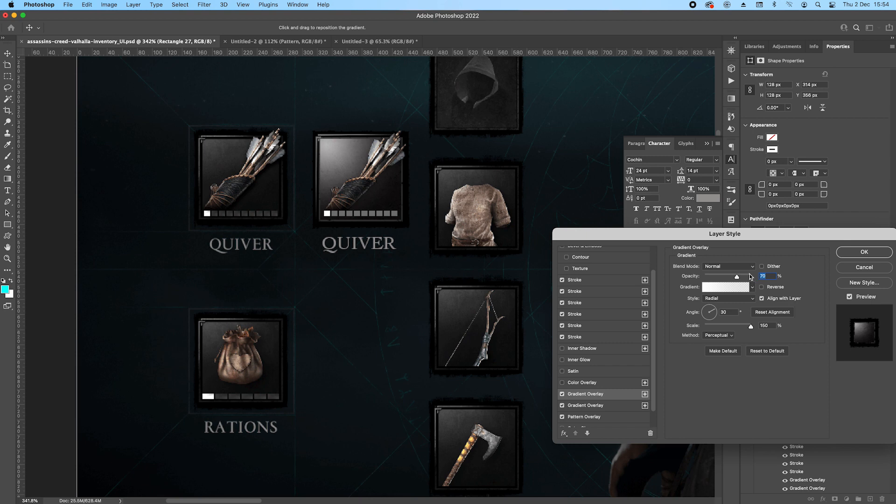
{"action": "left_click_drag", "start_coordinate": [737, 278], "coordinate": [715, 276]}
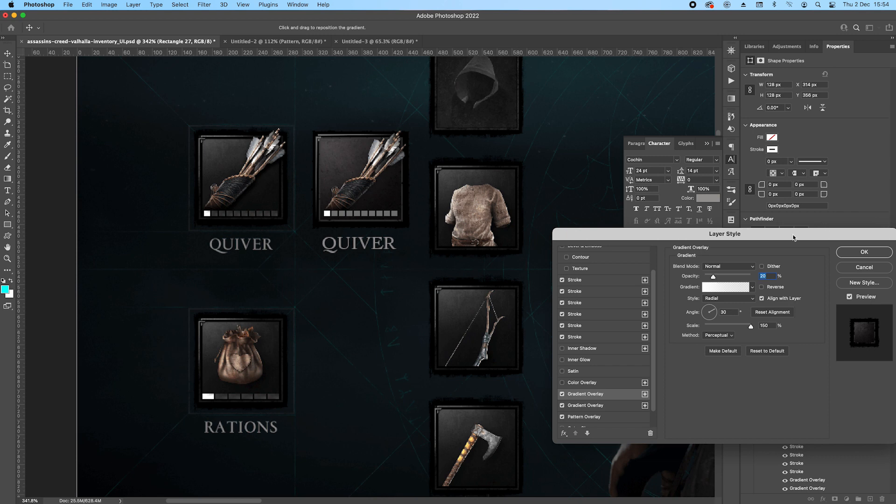
{"action": "left_click", "coordinate": [850, 257]}
Group the rebuilt slot's layers from the Slots folder down to Rectangle 27, and name the group Quiver.
{"action": "scroll", "coordinate": [321, 238], "scroll_direction": "down", "scroll_amount": 5}
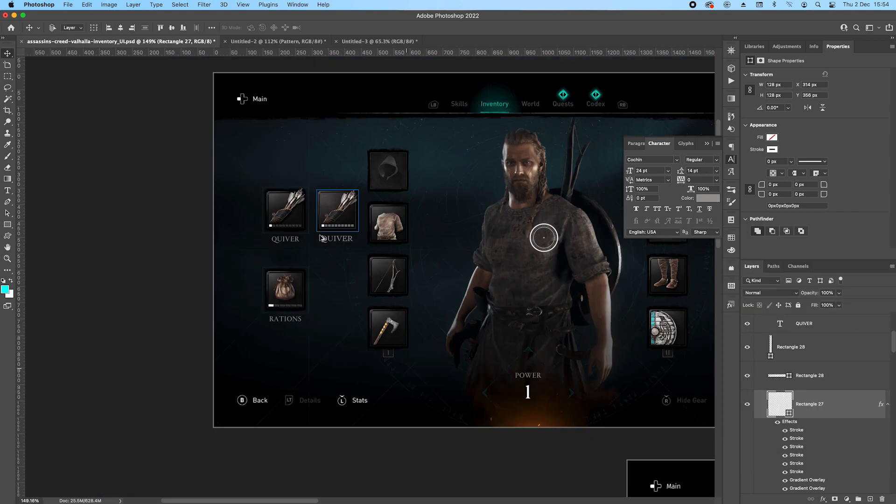
{"action": "scroll", "coordinate": [321, 238], "scroll_direction": "up", "scroll_amount": 1}
{"action": "scroll", "coordinate": [782, 378], "scroll_direction": "up", "scroll_amount": 5}
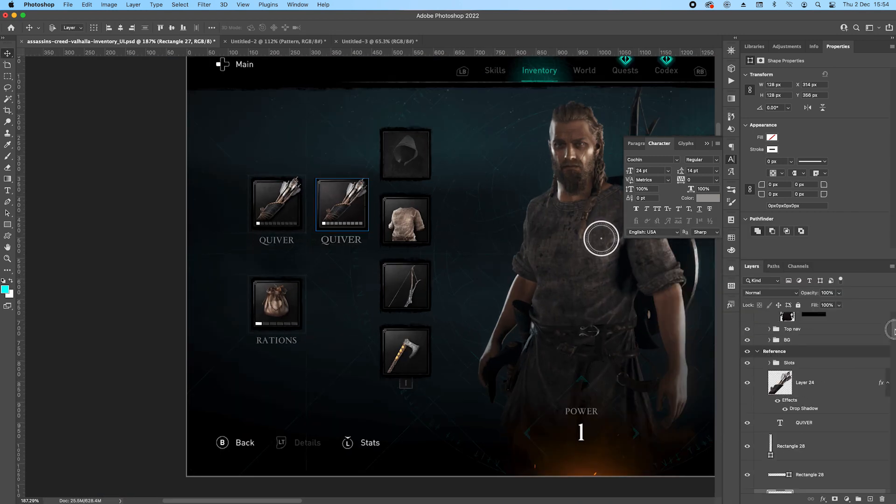
{"action": "left_click", "coordinate": [803, 413]}
{"action": "scroll", "coordinate": [803, 413], "scroll_direction": "down", "scroll_amount": 5}
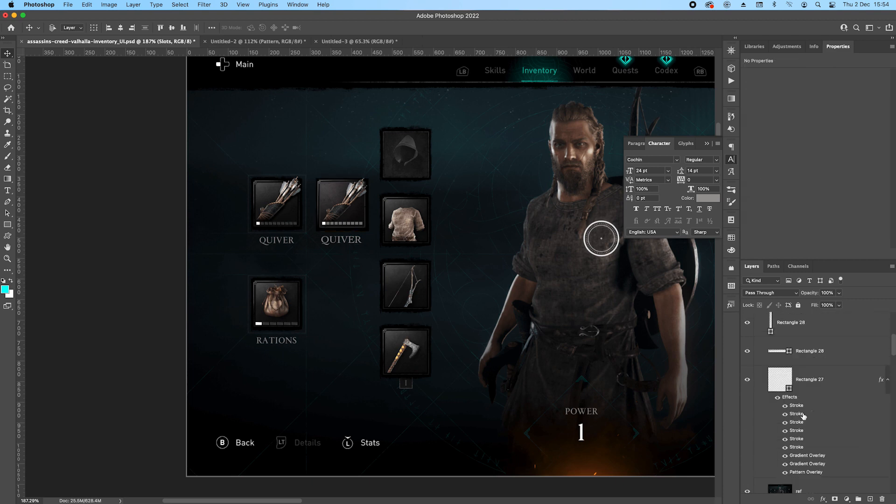
{"action": "left_click", "coordinate": [888, 380]}
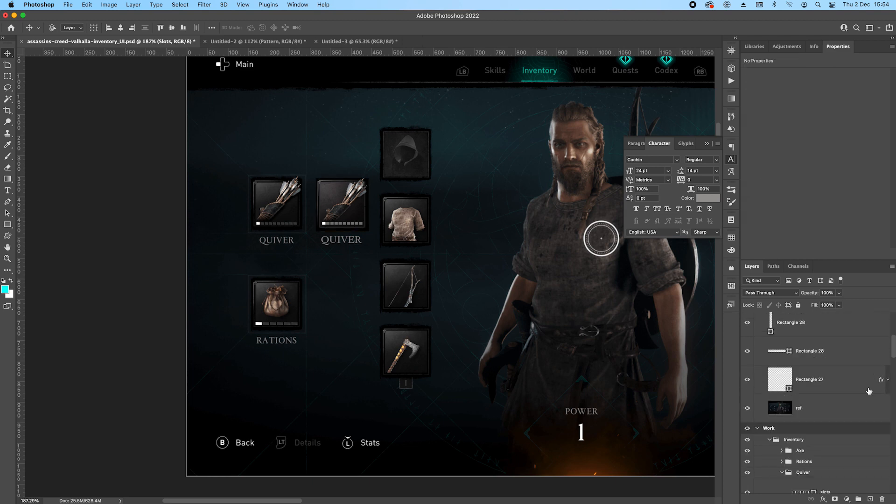
{"action": "left_click", "coordinate": [857, 380]}
{"action": "scroll", "coordinate": [836, 354], "scroll_direction": "up", "scroll_amount": 3}
{"action": "left_click", "coordinate": [836, 347], "text": "shift"}
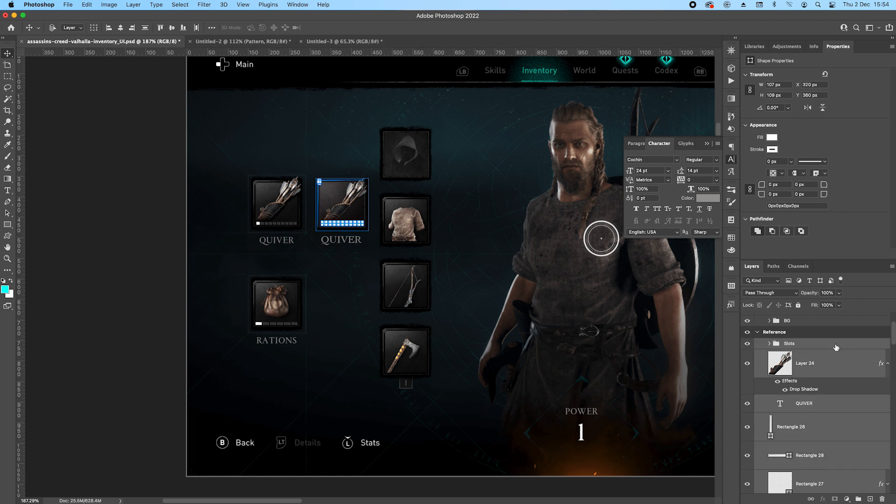
{"action": "key", "text": "super+g"}
{"action": "double_click", "coordinate": [794, 344]}
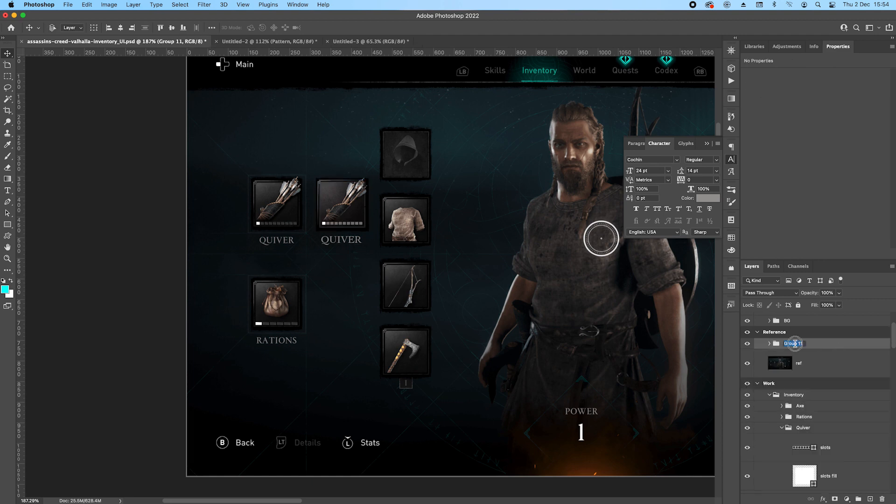
{"action": "type", "text": "Quiver"}
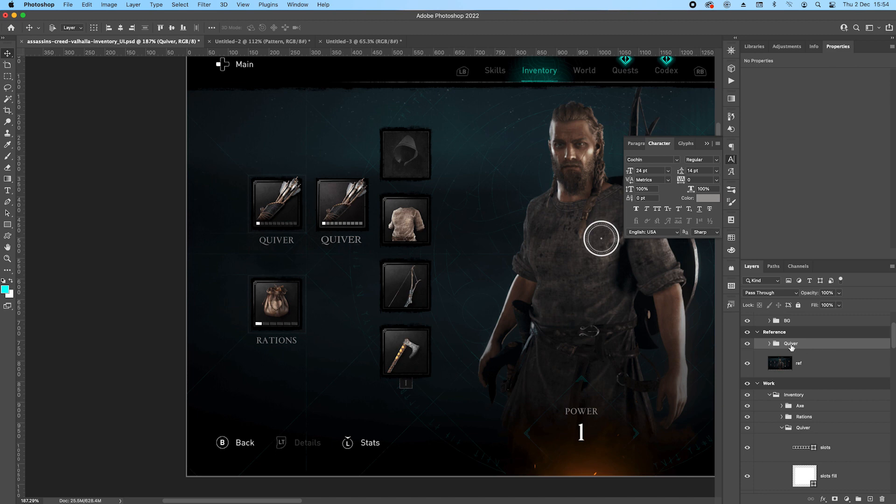
Duplicate the Quiver group straight down, beside the reference's rations slot.
{"action": "left_click_drag", "start_coordinate": [332, 202], "coordinate": [332, 302]}
{"action": "scroll", "coordinate": [329, 305], "scroll_direction": "up", "scroll_amount": 5}
{"action": "scroll", "coordinate": [350, 299], "scroll_direction": "down", "scroll_amount": 3}
{"action": "scroll", "coordinate": [350, 299], "scroll_direction": "left", "scroll_amount": 3}
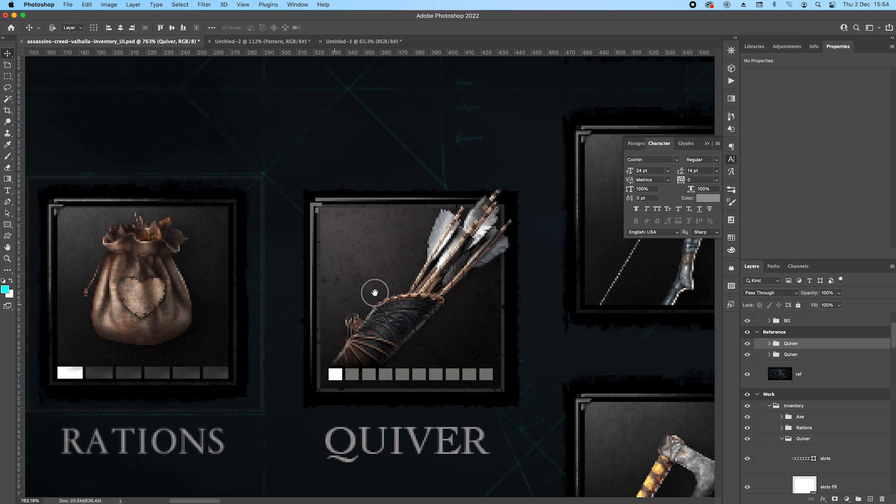
Change the duplicated slot's label to RATIONS and nudge it slightly right to centre it under the slot.
{"action": "double_click", "coordinate": [433, 377]}
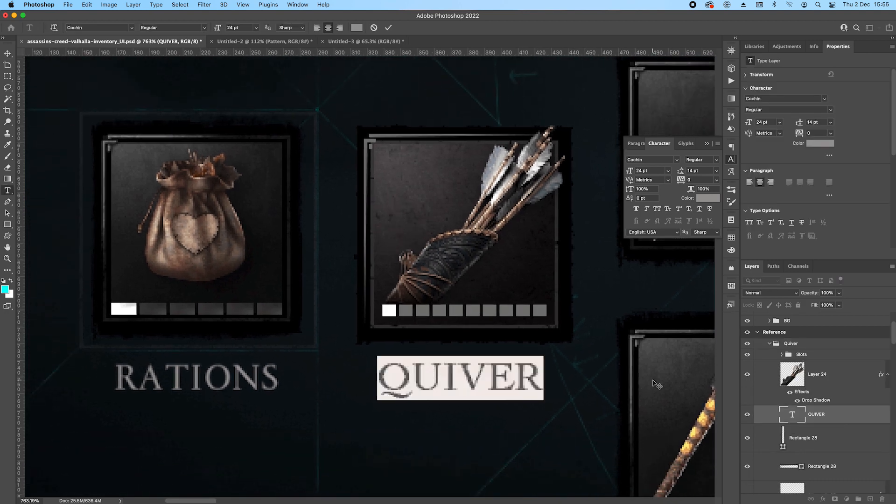
{"action": "type", "text": "Ra"}
{"action": "key", "text": "BackSpace"}
{"action": "type", "text": "ATIONS"}
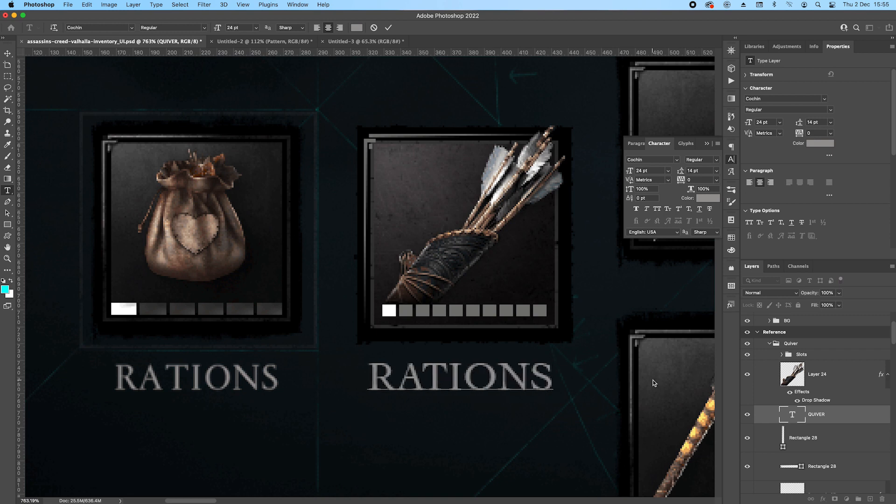
{"action": "key", "text": "super+Return"}
{"action": "key", "text": "Right"}
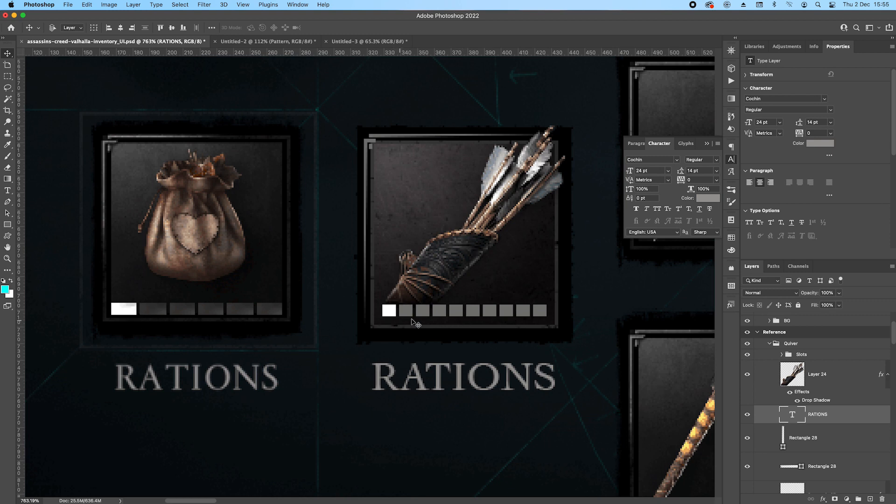
Copy the rations pouch's Item layer from the lower artboard into the duplicated Quiver group, above Layer 24.
{"action": "scroll", "coordinate": [474, 288], "scroll_direction": "down", "scroll_amount": 10}
{"action": "left_click", "coordinate": [470, 283]}
{"action": "left_click_drag", "start_coordinate": [555, 309], "coordinate": [416, 250]}
{"action": "left_click_drag", "start_coordinate": [583, 450], "coordinate": [561, 382]}
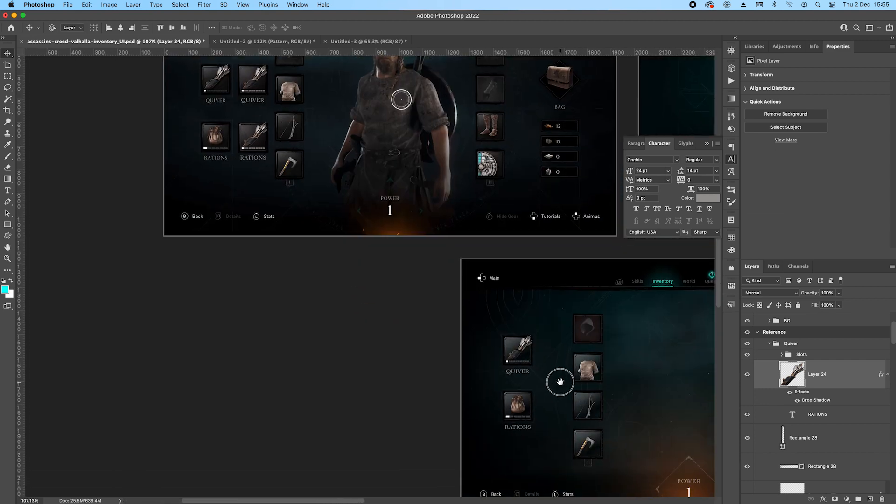
{"action": "left_click", "coordinate": [521, 411]}
{"action": "left_click_drag", "start_coordinate": [860, 464], "coordinate": [839, 357]}
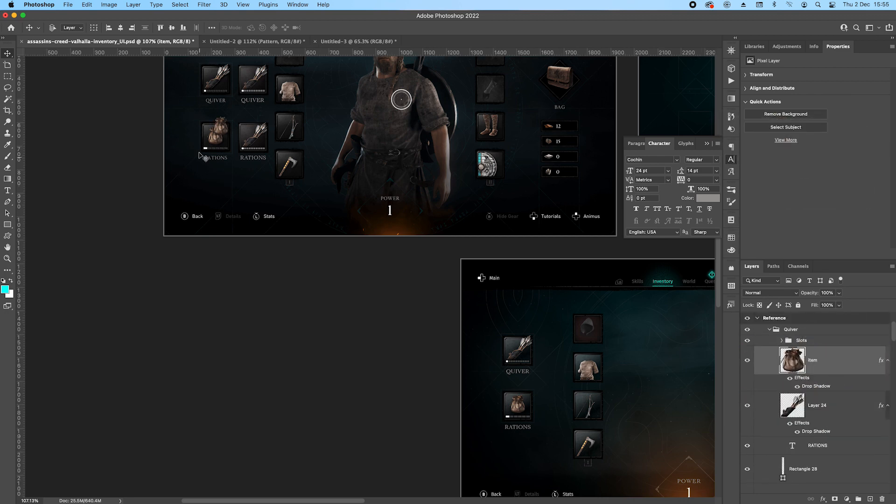
Position the copied pouch in the duplicated slot beside the reference, and delete that slot's quiver image, Layer 24.
{"action": "scroll", "coordinate": [237, 132], "scroll_direction": "up", "scroll_amount": 10}
{"action": "left_click_drag", "start_coordinate": [139, 107], "coordinate": [359, 171]}
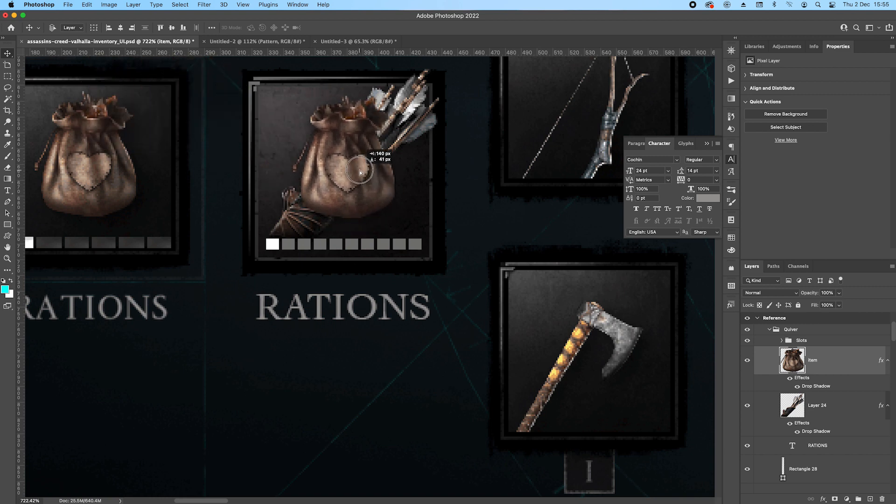
{"action": "left_click", "coordinate": [406, 127]}
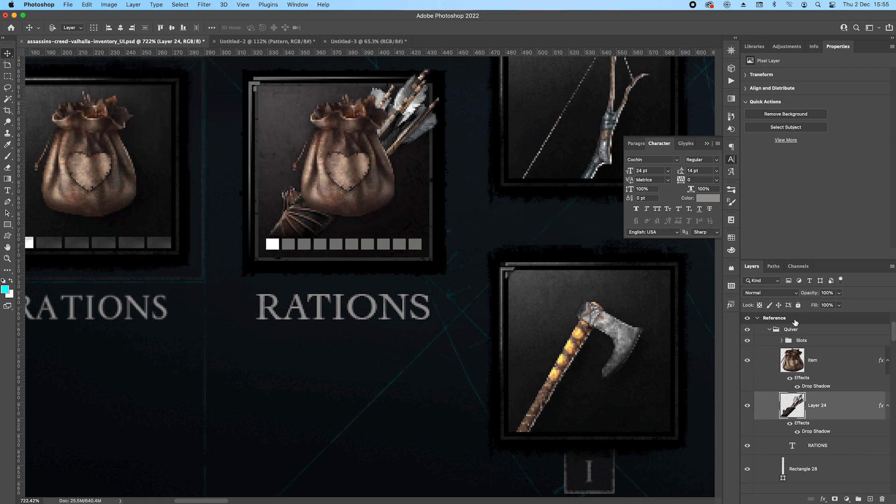
{"action": "key", "text": "Delete"}
Collapse the duplicated slot's group and rename it Rations.
{"action": "scroll", "coordinate": [439, 212], "scroll_direction": "down", "scroll_amount": 5}
{"action": "left_click_drag", "start_coordinate": [452, 158], "coordinate": [440, 240]}
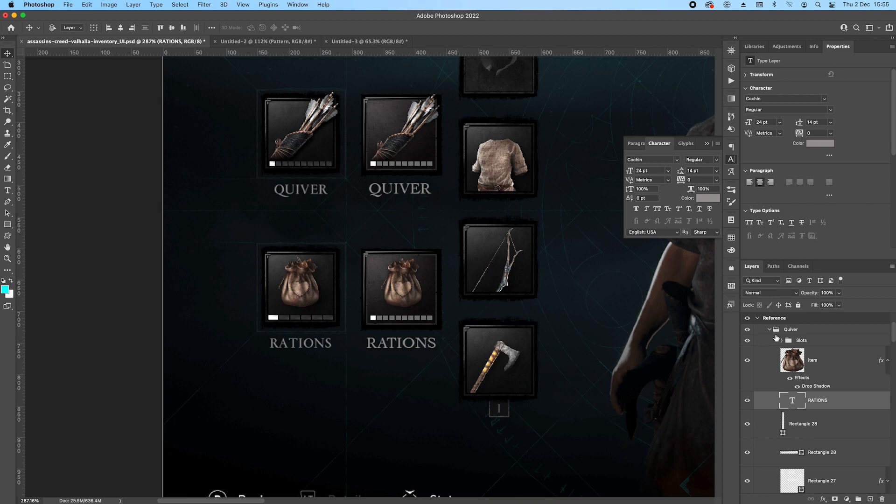
{"action": "left_click", "coordinate": [797, 343]}
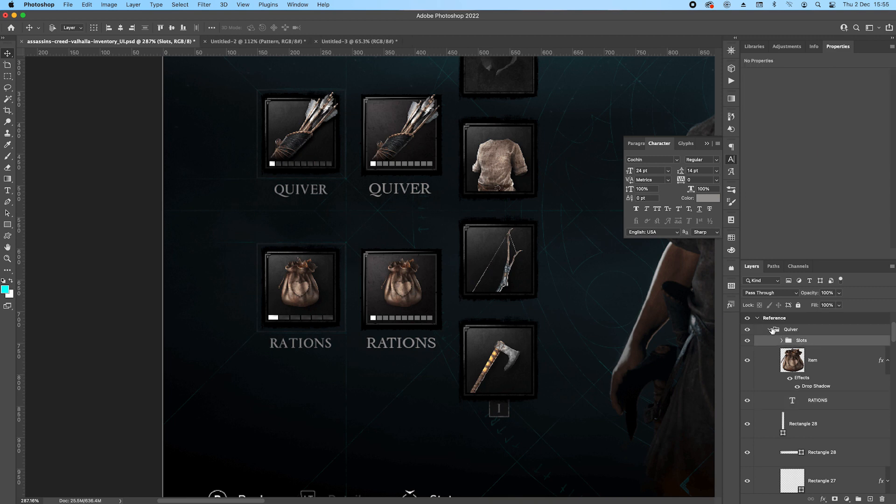
{"action": "left_click", "coordinate": [773, 330]}
{"action": "double_click", "coordinate": [790, 330]}
{"action": "type", "text": "Rations"}
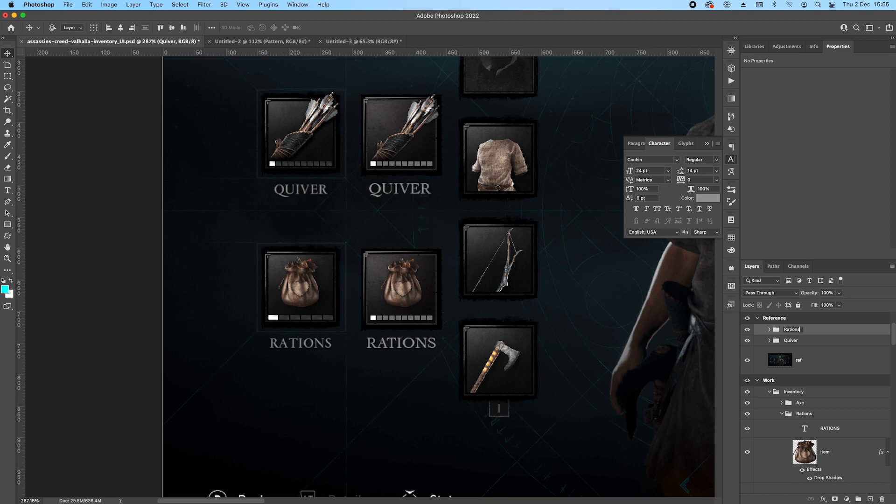
{"action": "key", "text": "Return"}
Move the Rations and Quiver groups together onto the matching slots of the reference screen.
{"action": "left_click", "coordinate": [820, 342], "text": "shift"}
{"action": "left_click_drag", "start_coordinate": [366, 136], "coordinate": [302, 132]}
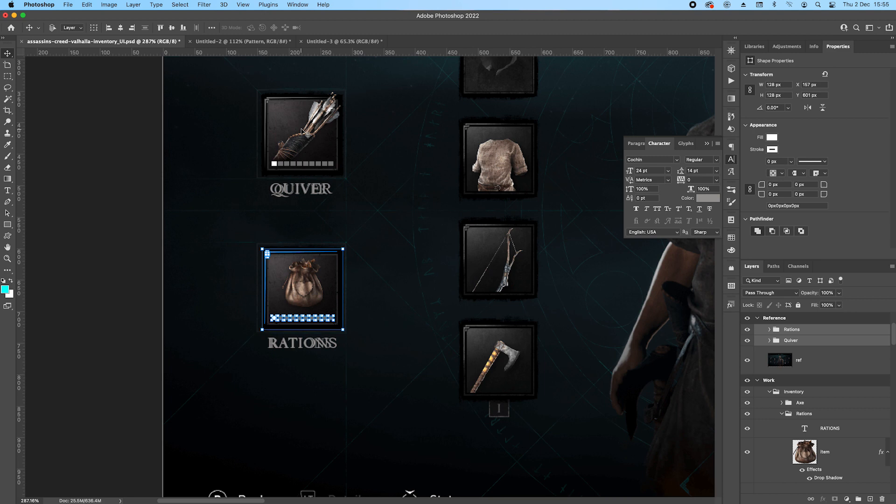
{"action": "scroll", "coordinate": [337, 343], "scroll_direction": "down", "scroll_amount": 5}
{"action": "left_click_drag", "start_coordinate": [409, 259], "coordinate": [371, 266]}
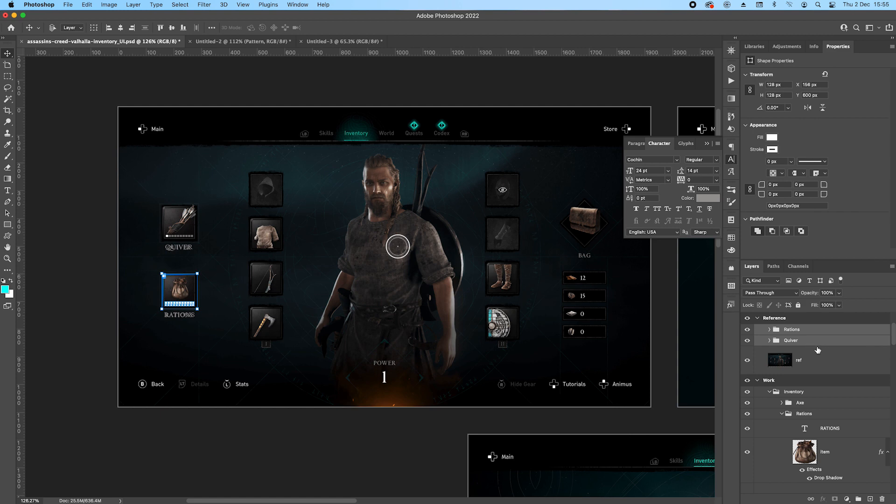
Save the inventory document.
{"action": "scroll", "coordinate": [521, 295], "scroll_direction": "down", "scroll_amount": 2}
{"action": "left_click_drag", "start_coordinate": [563, 294], "coordinate": [240, 269]}
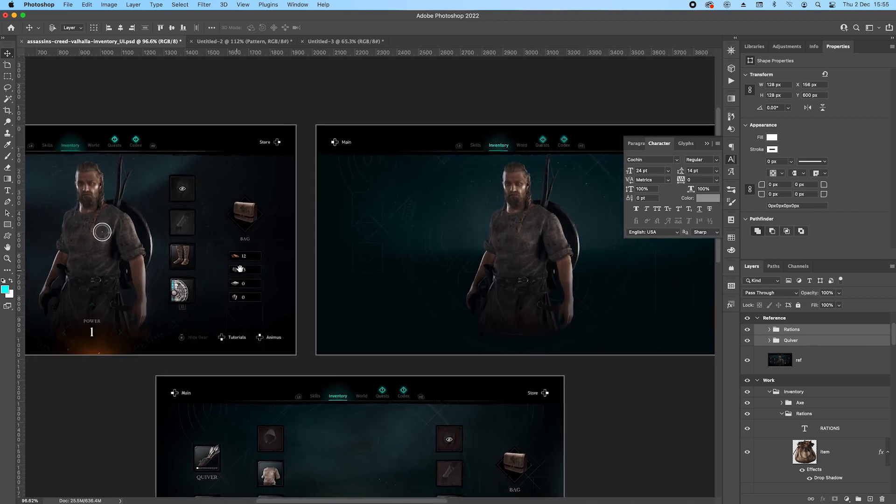
{"action": "left_click_drag", "start_coordinate": [102, 198], "coordinate": [351, 210]}
{"action": "scroll", "coordinate": [192, 276], "scroll_direction": "up", "scroll_amount": 5}
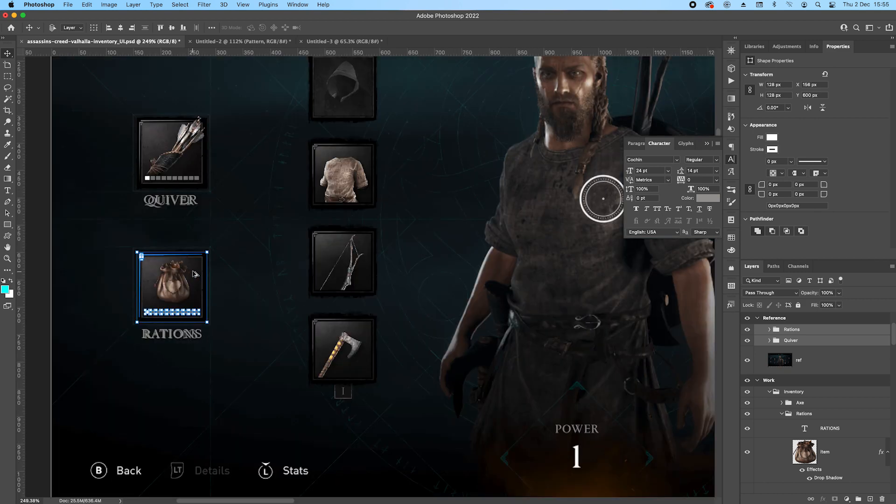
{"action": "key", "text": "super+s"}
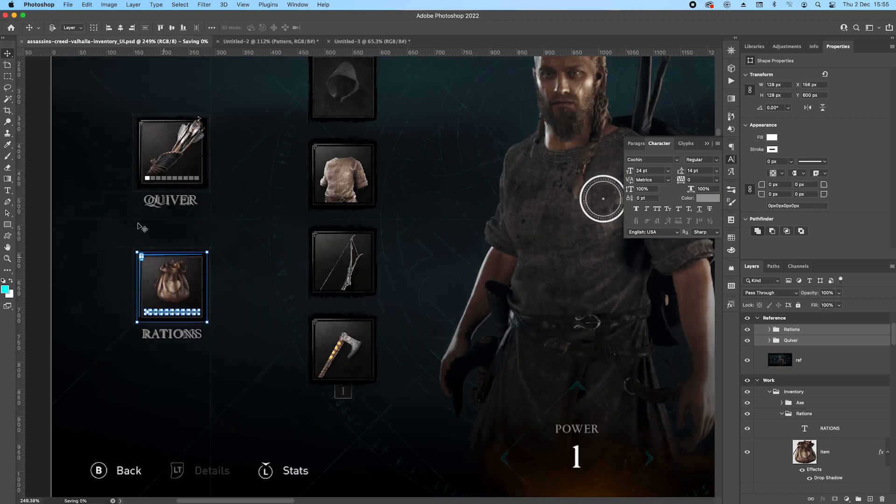
{"action": "scroll", "coordinate": [368, 214], "scroll_direction": "up", "scroll_amount": 3}
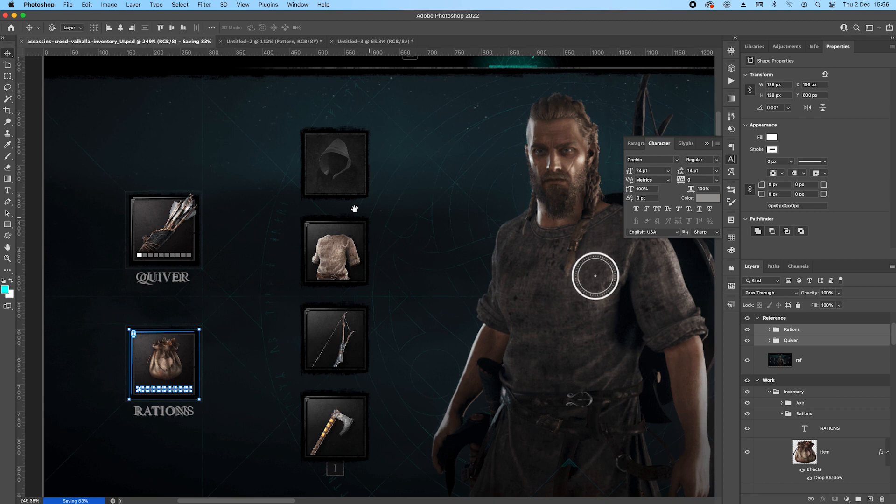
{"action": "scroll", "coordinate": [272, 212], "scroll_direction": "up", "scroll_amount": 2}
{"action": "scroll", "coordinate": [402, 173], "scroll_direction": "right", "scroll_amount": 3}
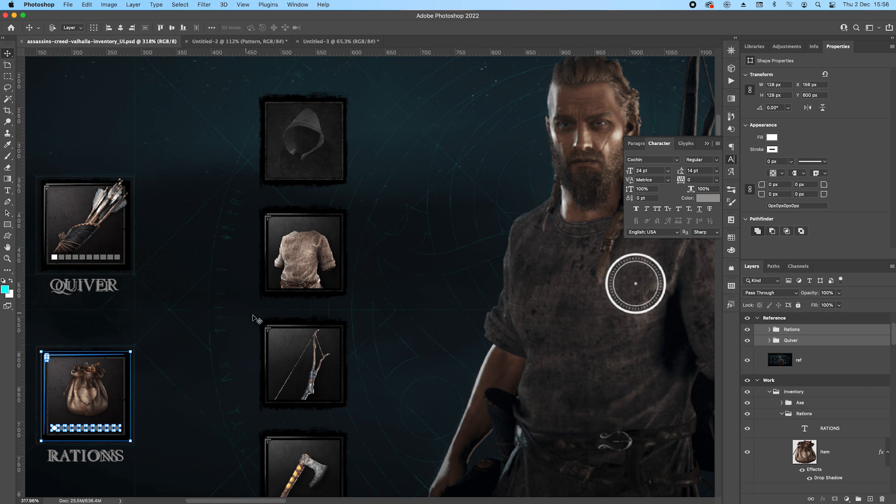
Duplicate the Quiver group and place the copy beside the reference's hood slot.
{"action": "left_click", "coordinate": [66, 199]}
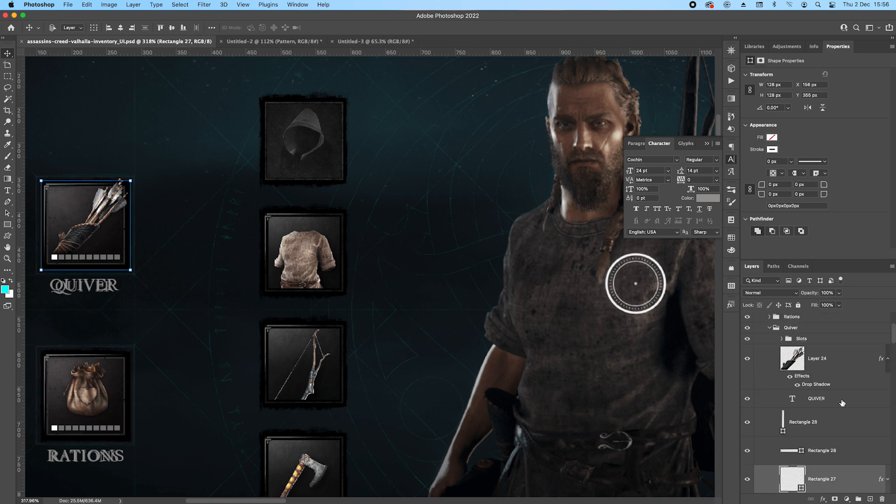
{"action": "left_click", "coordinate": [770, 329]}
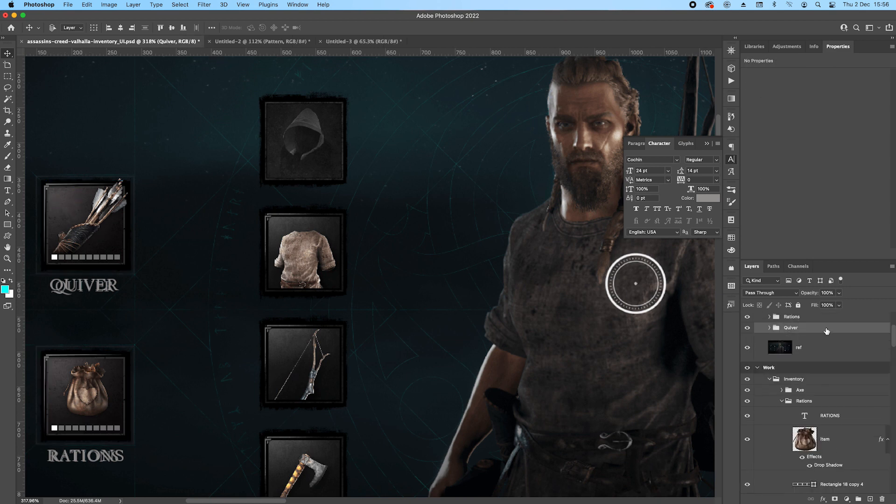
{"action": "left_click_drag", "start_coordinate": [187, 214], "coordinate": [378, 97]}
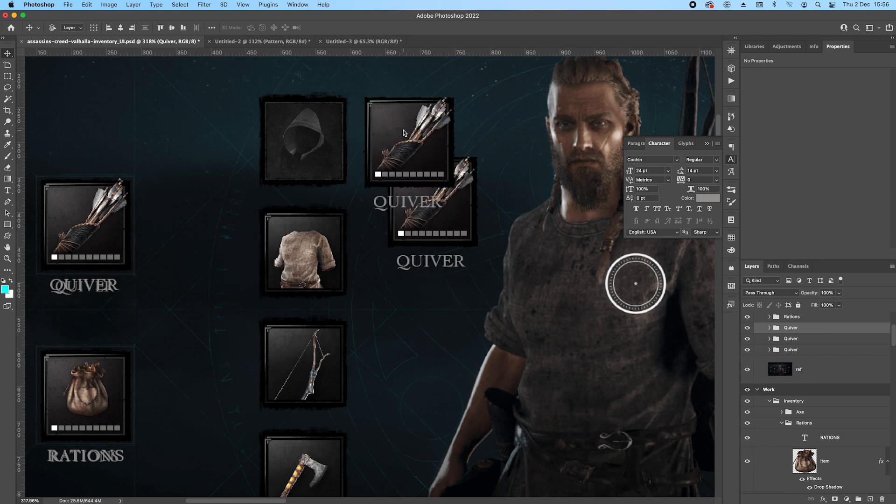
{"action": "key", "text": "super+z"}
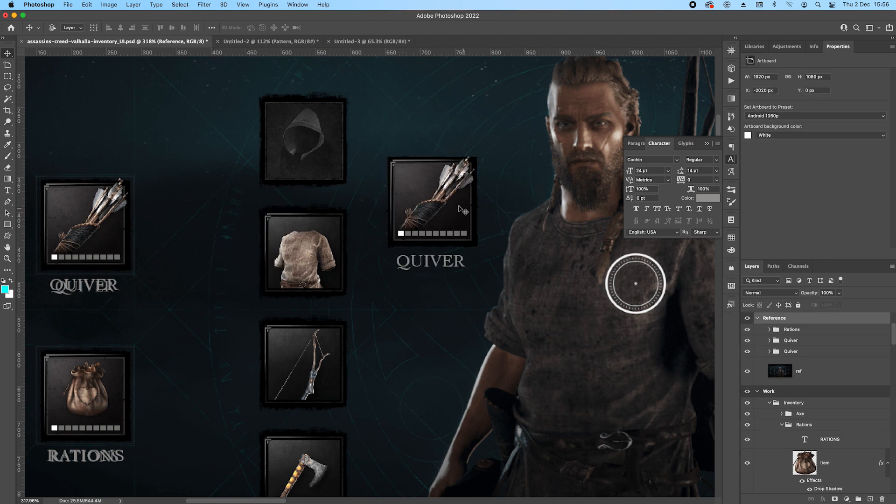
{"action": "scroll", "coordinate": [439, 186], "scroll_direction": "down", "scroll_amount": 2}
{"action": "scroll", "coordinate": [437, 168], "scroll_direction": "up", "scroll_amount": 2}
{"action": "left_click", "coordinate": [812, 341]}
{"action": "left_click_drag", "start_coordinate": [439, 227], "coordinate": [418, 165]}
{"action": "scroll", "coordinate": [376, 149], "scroll_direction": "up", "scroll_amount": 2}
Delete the quiver image, the QUIVER label and both Rectangle 28 edge highlights from the duplicated slot.
{"action": "left_click", "coordinate": [401, 158], "text": "super"}
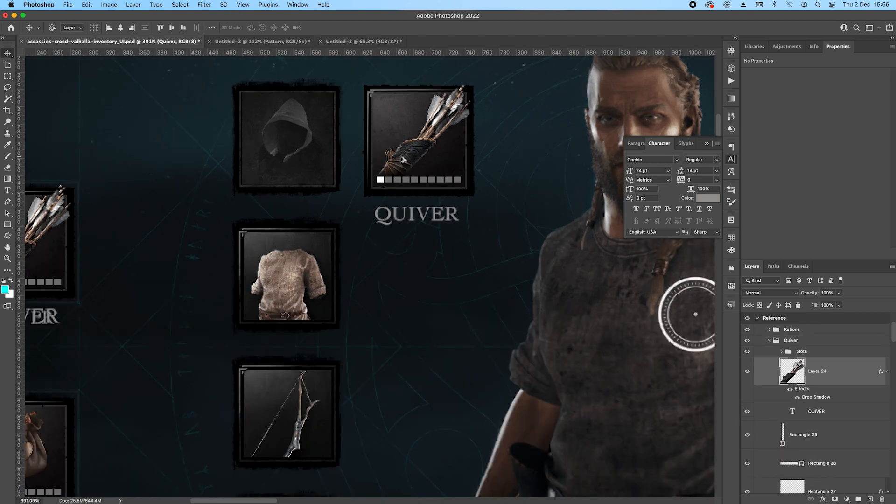
{"action": "key", "text": "Delete"}
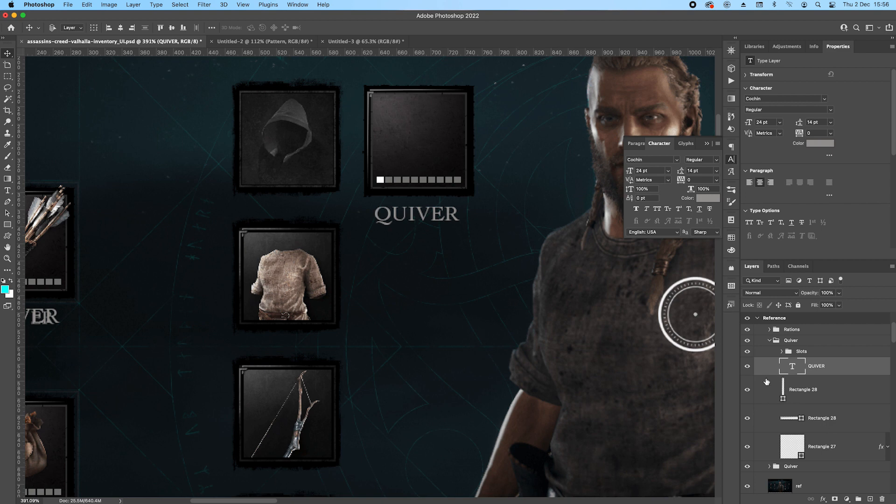
{"action": "key", "text": "Delete"}
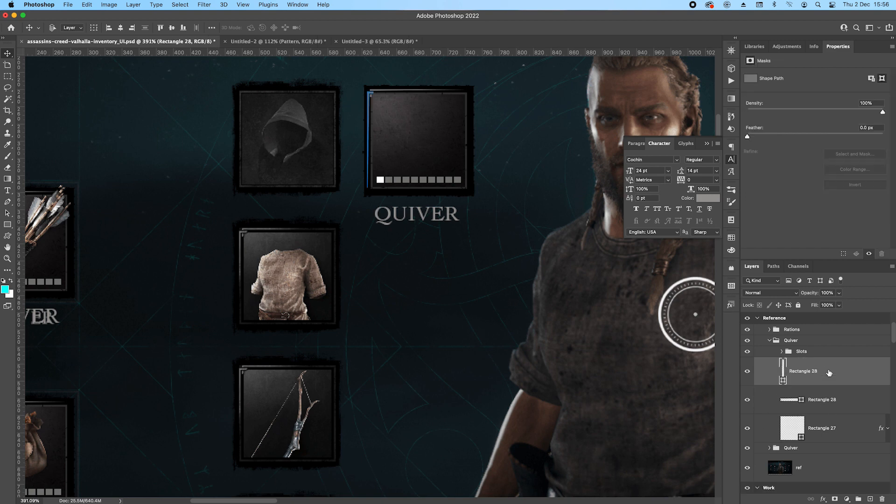
{"action": "left_click", "coordinate": [831, 399], "text": "shift"}
{"action": "key", "text": "Delete"}
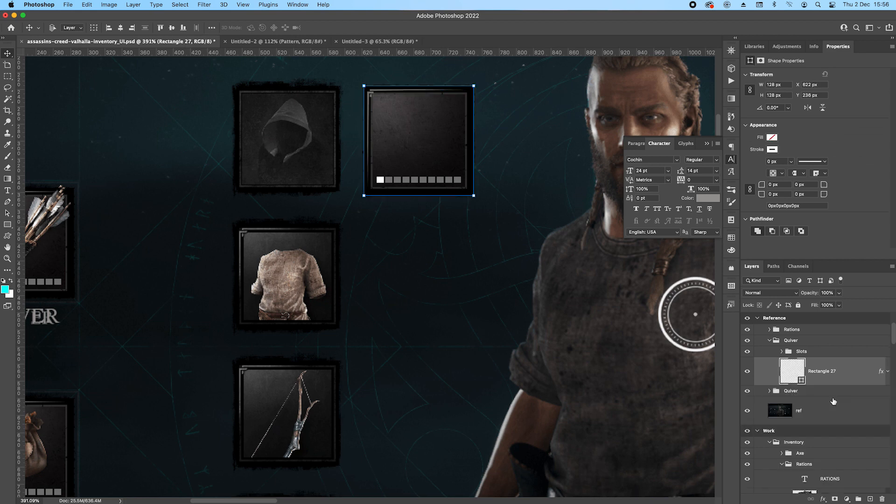
Add another Stroke effect to the duplicated slot's Rectangle 27, with its fill type set to Color in black (000000).
{"action": "left_click", "coordinate": [531, 268]}
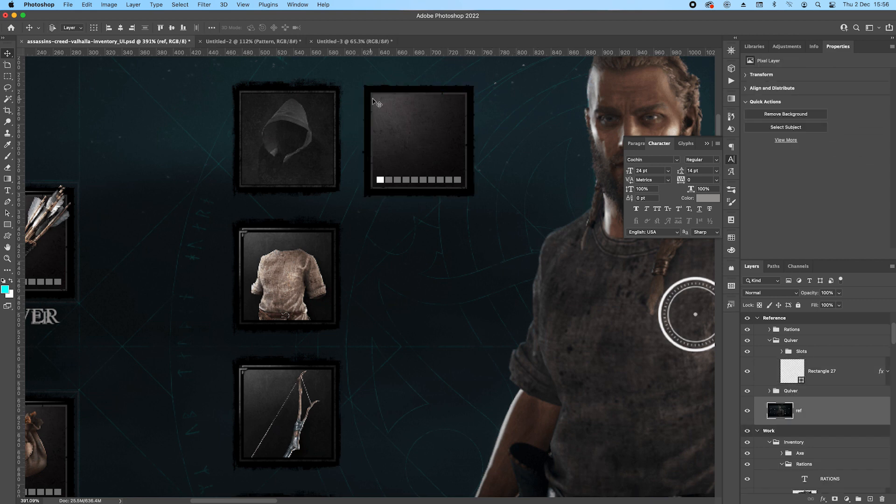
{"action": "left_click_drag", "start_coordinate": [74, 246], "coordinate": [189, 239]}
{"action": "left_click", "coordinate": [513, 106]}
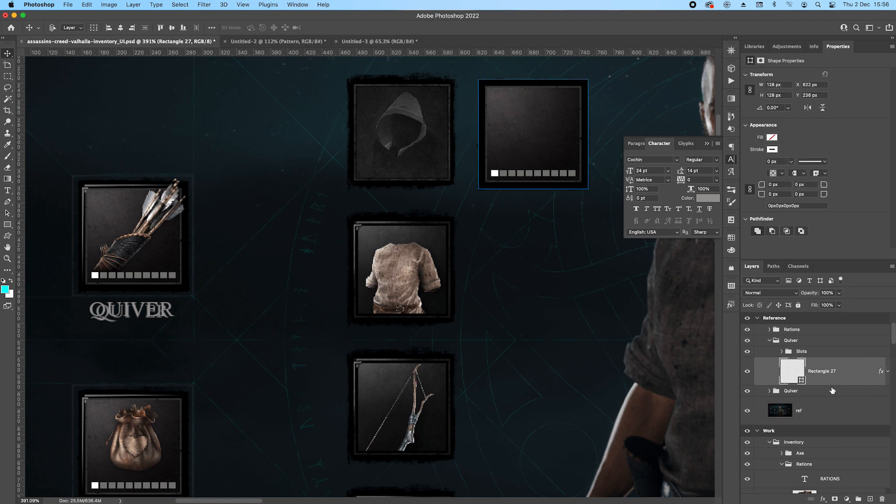
{"action": "left_click", "coordinate": [887, 371]}
{"action": "double_click", "coordinate": [803, 439]}
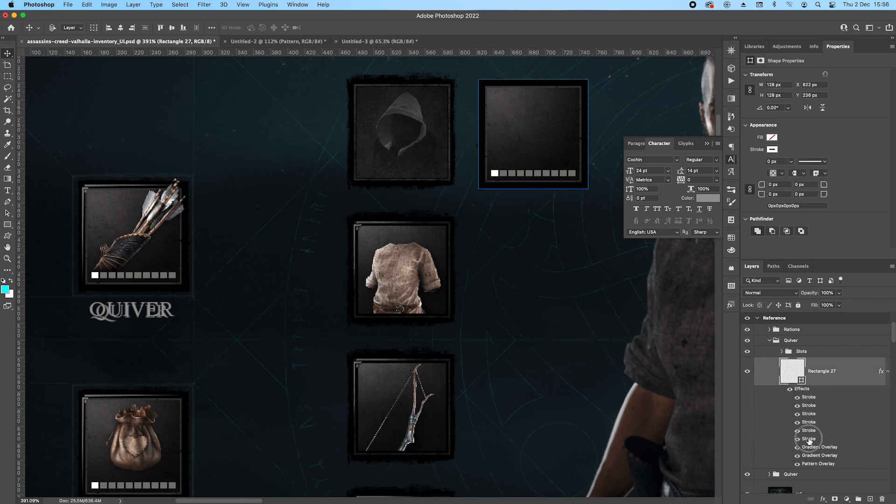
{"action": "left_click", "coordinate": [645, 367]}
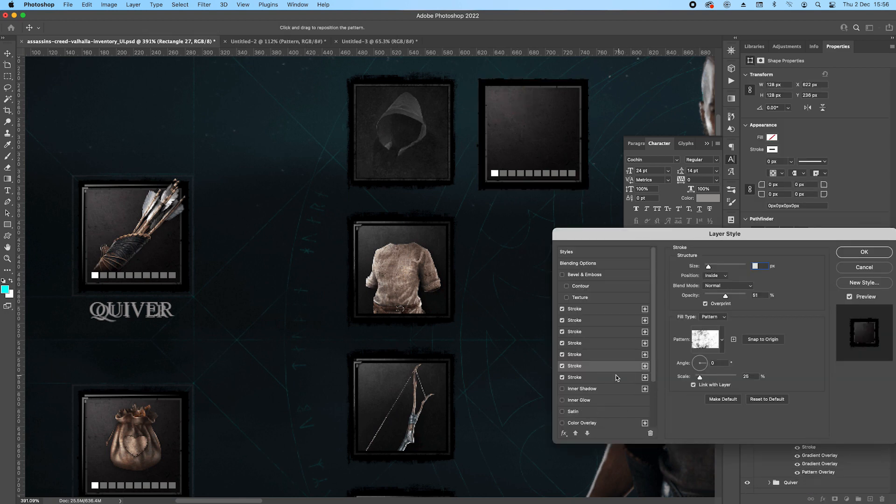
{"action": "left_click", "coordinate": [713, 316]}
{"action": "left_click", "coordinate": [710, 300]}
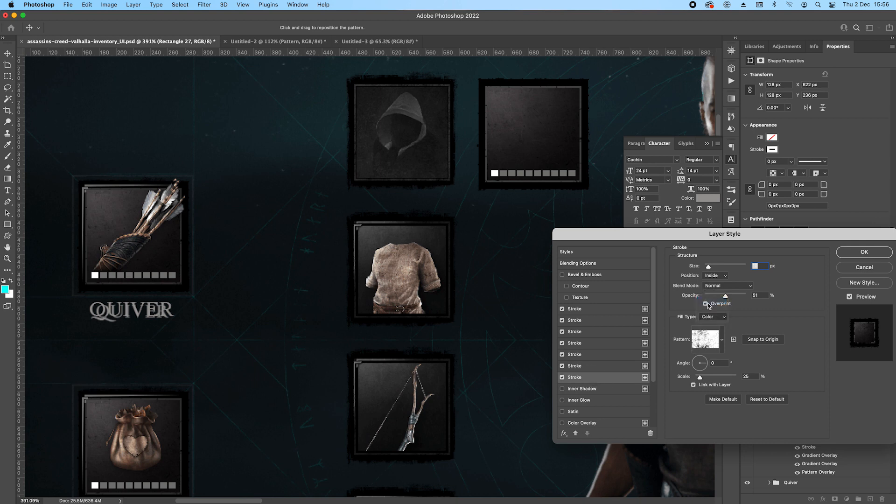
{"action": "left_click", "coordinate": [694, 331]}
{"action": "left_click", "coordinate": [671, 185]}
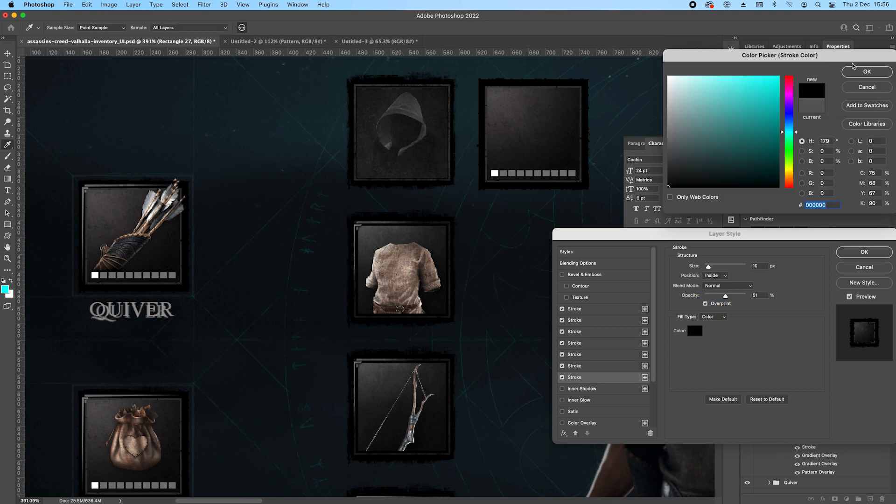
{"action": "left_click", "coordinate": [867, 72]}
Set the new black stroke's size to 11 px and opacity to 100%, and apply the layer style.
{"action": "left_click", "coordinate": [765, 265]}
{"action": "key", "text": "Up"}
{"action": "key", "text": "Up"}
{"action": "key", "text": "Down"}
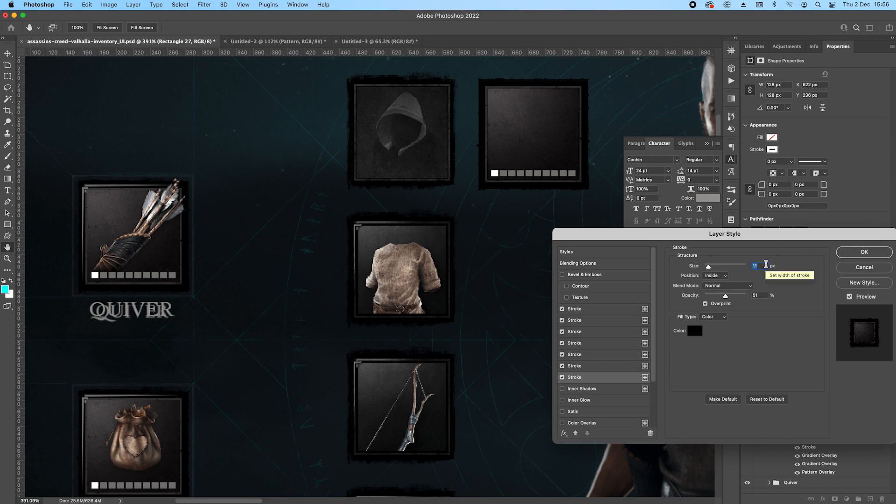
{"action": "left_click_drag", "start_coordinate": [726, 297], "coordinate": [790, 300]}
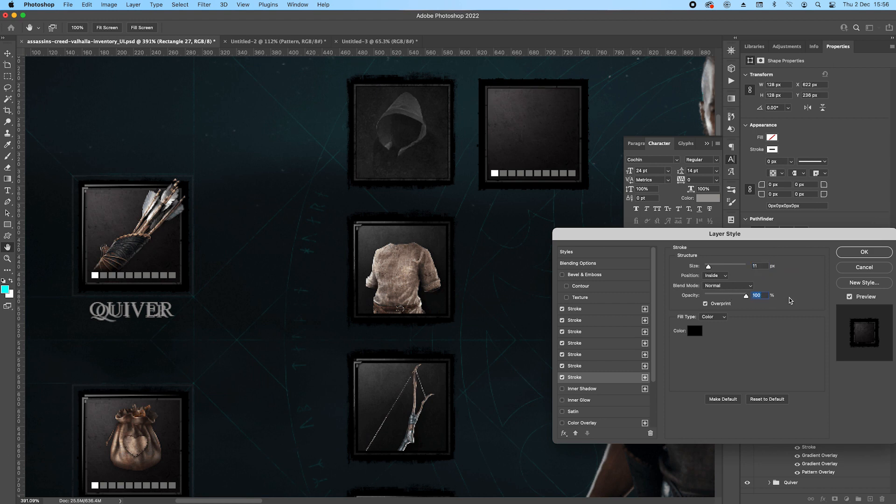
{"action": "left_click", "coordinate": [866, 255]}
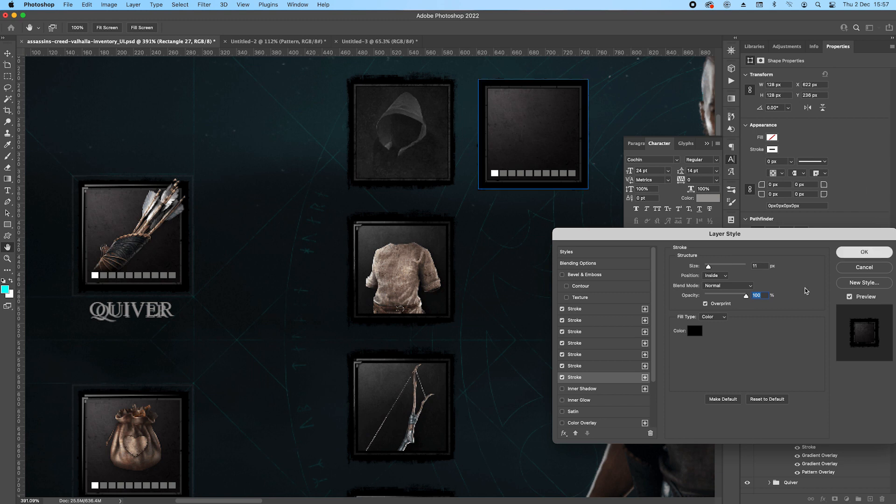
Delete the duplicated slot's Slots group and hide both Gradient Overlay effects on Rectangle 27.
{"action": "left_click", "coordinate": [810, 351]}
{"action": "key", "text": "Delete"}
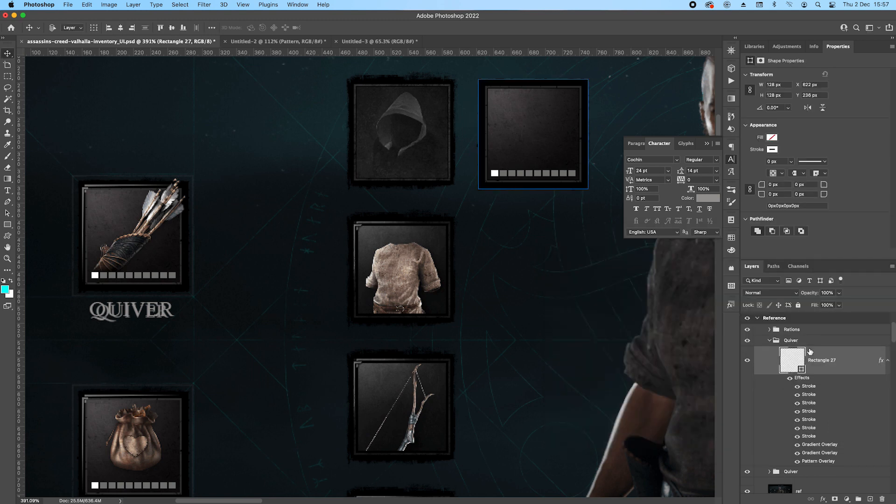
{"action": "scroll", "coordinate": [557, 119], "scroll_direction": "up", "scroll_amount": 1}
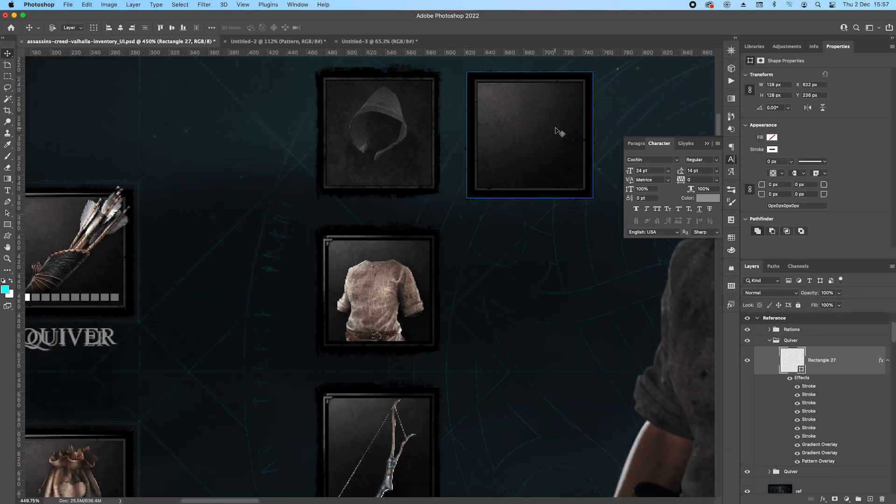
{"action": "scroll", "coordinate": [534, 130], "scroll_direction": "up", "scroll_amount": 1}
{"action": "left_click", "coordinate": [538, 144]}
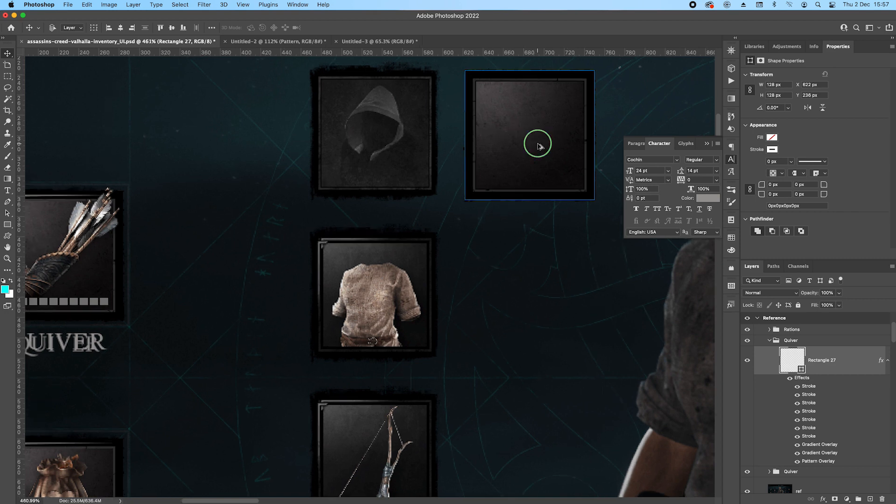
{"action": "left_click", "coordinate": [799, 454]}
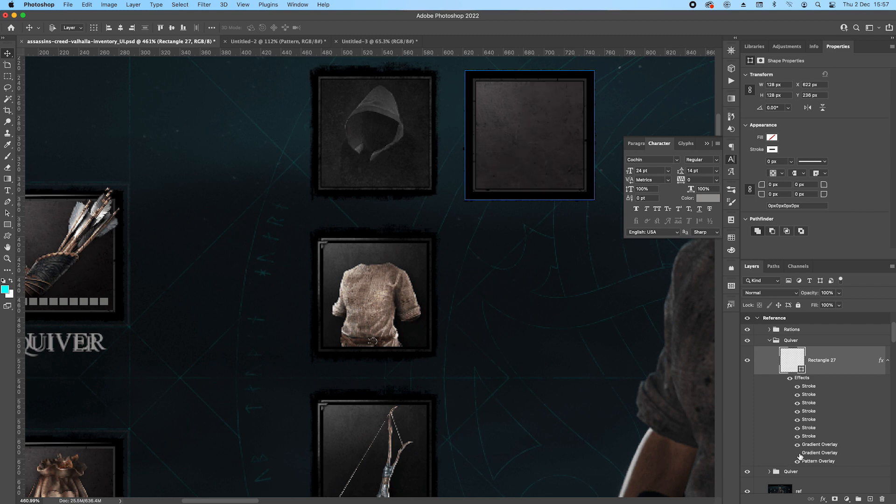
{"action": "left_click", "coordinate": [797, 445]}
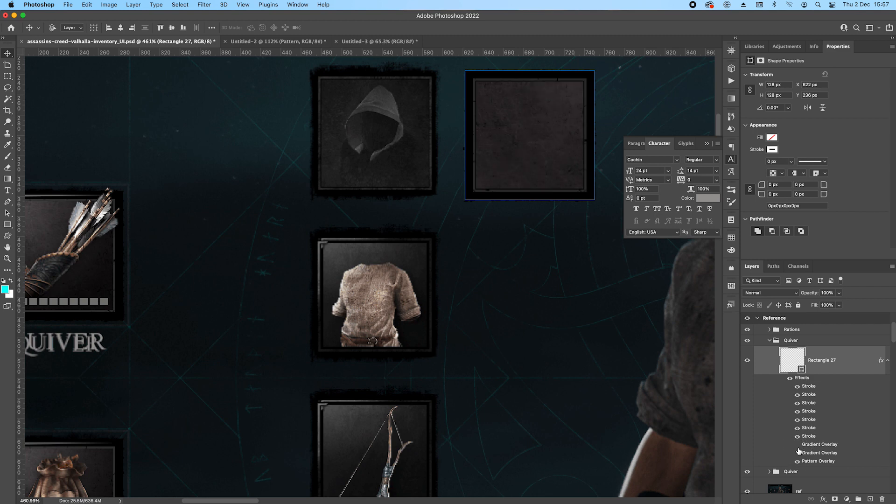
Add an Inner Glow effect to the slot's Rectangle 27 and set its colour to black.
{"action": "double_click", "coordinate": [810, 364]}
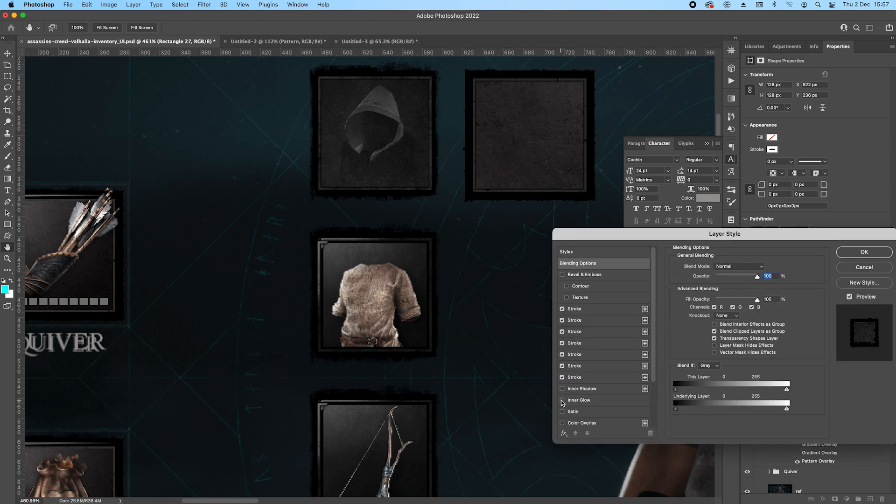
{"action": "left_click", "coordinate": [577, 400]}
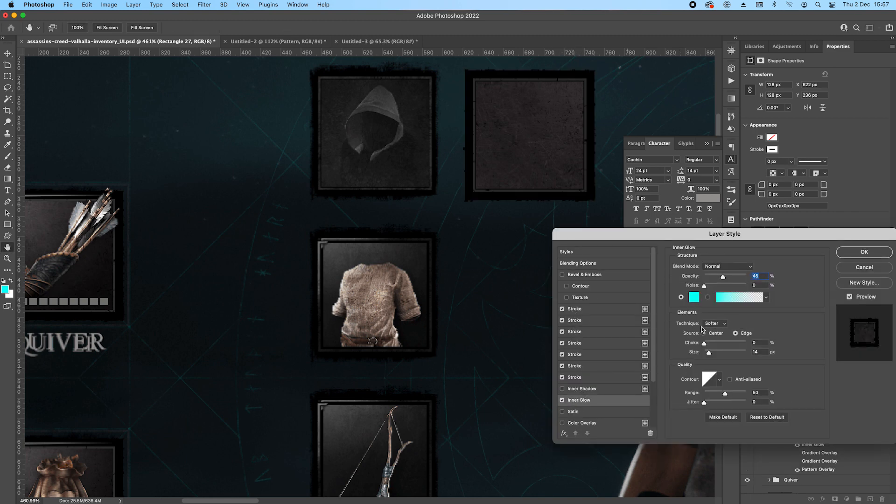
{"action": "left_click", "coordinate": [694, 297]}
{"action": "left_click", "coordinate": [672, 205]}
{"action": "left_click", "coordinate": [867, 70]}
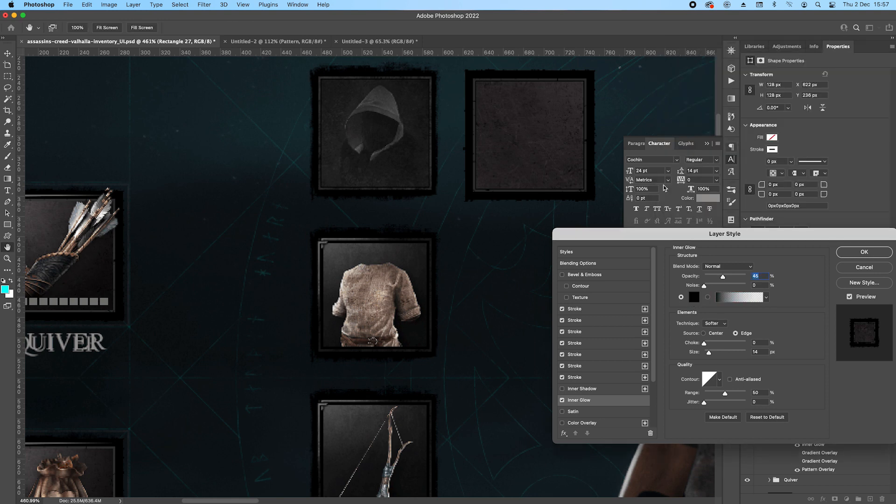
Set the Inner Glow's opacity to 100%, size to 51 px and range to 82%, and apply the layer style.
{"action": "left_click_drag", "start_coordinate": [728, 279], "coordinate": [800, 274]}
{"action": "left_click_drag", "start_coordinate": [713, 357], "coordinate": [715, 356]}
{"action": "left_click_drag", "start_coordinate": [724, 394], "coordinate": [739, 396]}
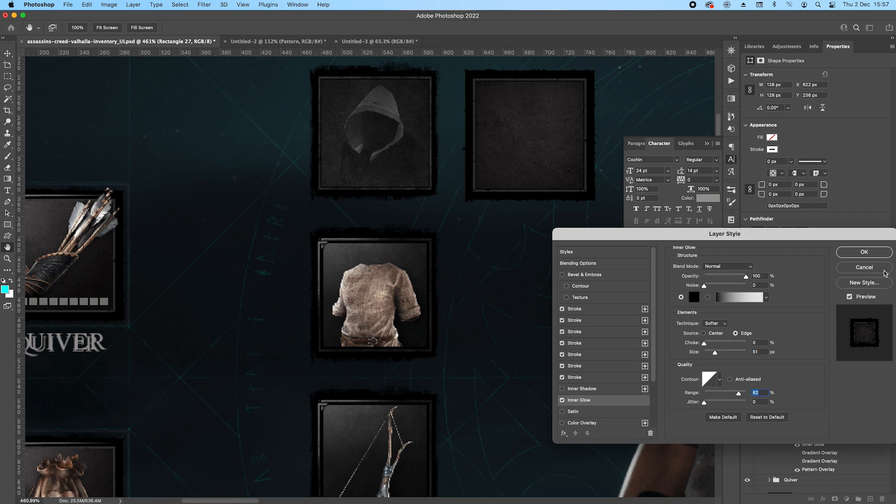
{"action": "left_click", "coordinate": [864, 252]}
Copy the hood image, Layer 22, from the Work artboard into the duplicated slot's group and position it inside the empty slot.
{"action": "key", "text": "v"}
{"action": "key", "text": "super+0"}
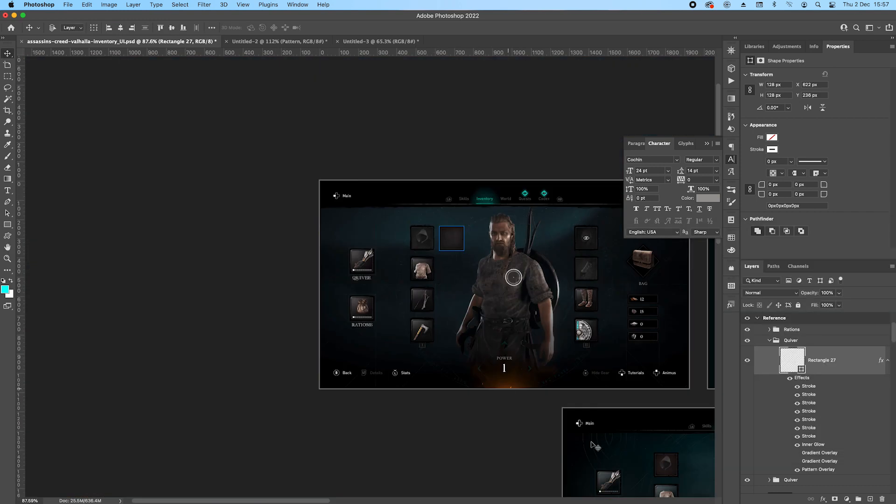
{"action": "scroll", "coordinate": [592, 446], "scroll_direction": "down", "scroll_amount": 5}
{"action": "scroll", "coordinate": [593, 446], "scroll_direction": "right", "scroll_amount": 6}
{"action": "left_click", "coordinate": [472, 322]}
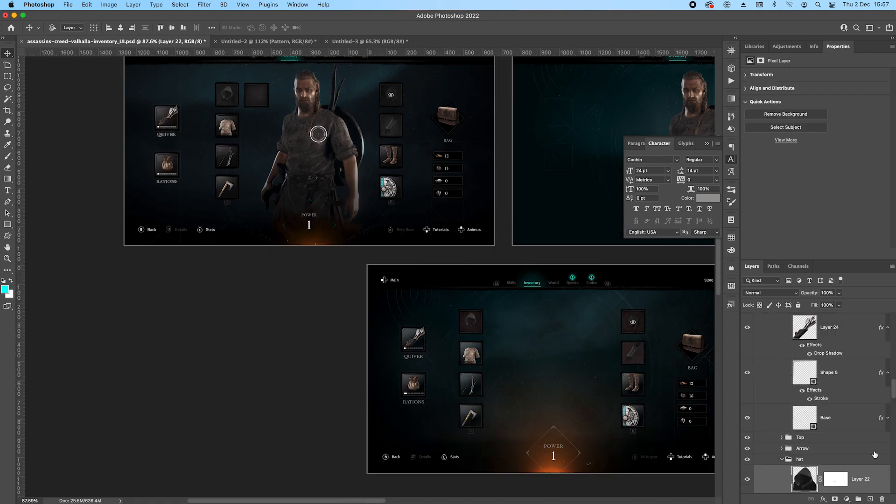
{"action": "left_click_drag", "start_coordinate": [868, 480], "coordinate": [865, 81]}
{"action": "left_click_drag", "start_coordinate": [866, 80], "coordinate": [870, 417]}
{"action": "scroll", "coordinate": [240, 97], "scroll_direction": "up", "scroll_amount": 10}
{"action": "left_click_drag", "start_coordinate": [200, 93], "coordinate": [283, 93]}
{"action": "left_click_drag", "start_coordinate": [345, 165], "coordinate": [382, 198]}
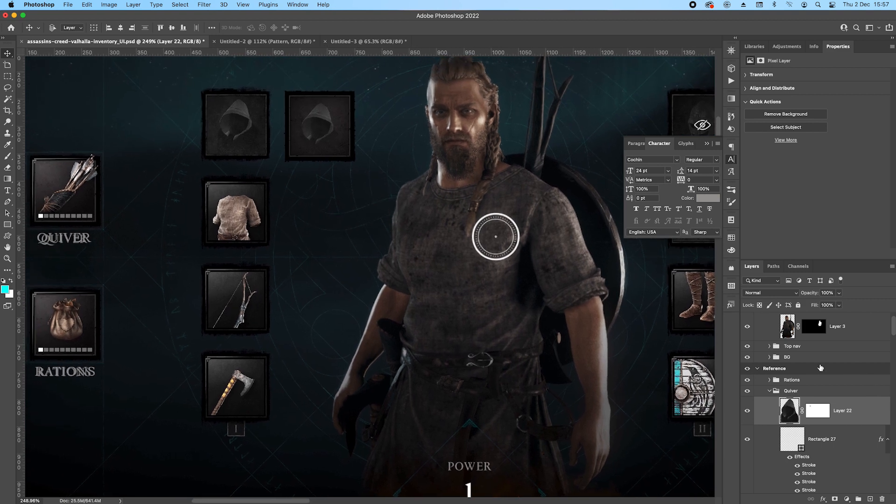
Rename the hood slot's group as Hat and collapse it.
{"action": "double_click", "coordinate": [795, 391]}
{"action": "type", "text": "Hat"}
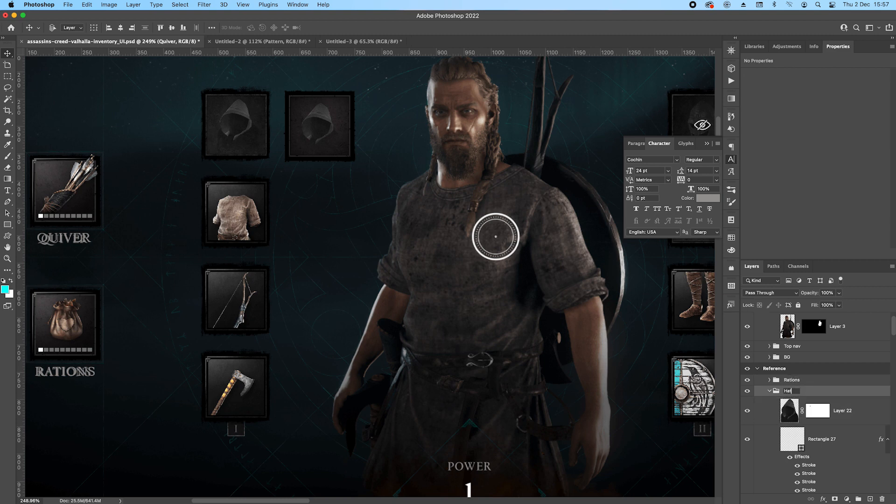
{"action": "key", "text": "Return"}
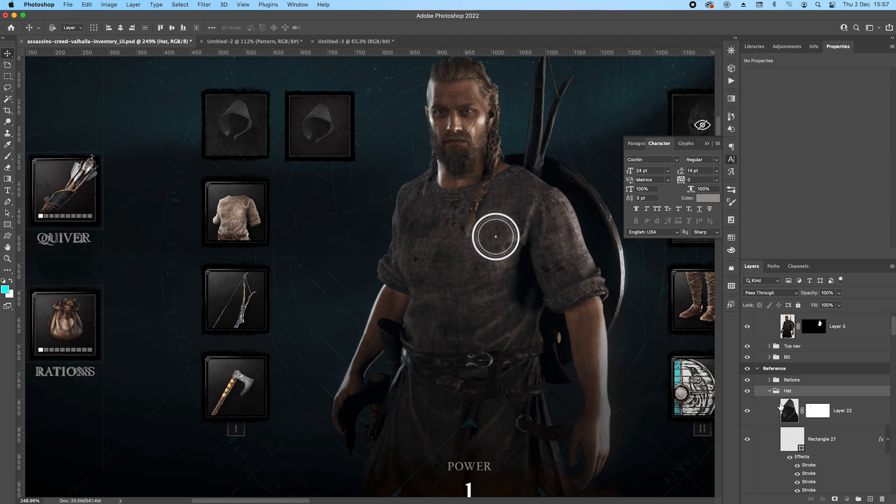
{"action": "left_click", "coordinate": [769, 391]}
Duplicate the Quiver group again and place the copy below the Hat slot, level with the reference's tunic slot.
{"action": "scroll", "coordinate": [213, 247], "scroll_direction": "left", "scroll_amount": 3}
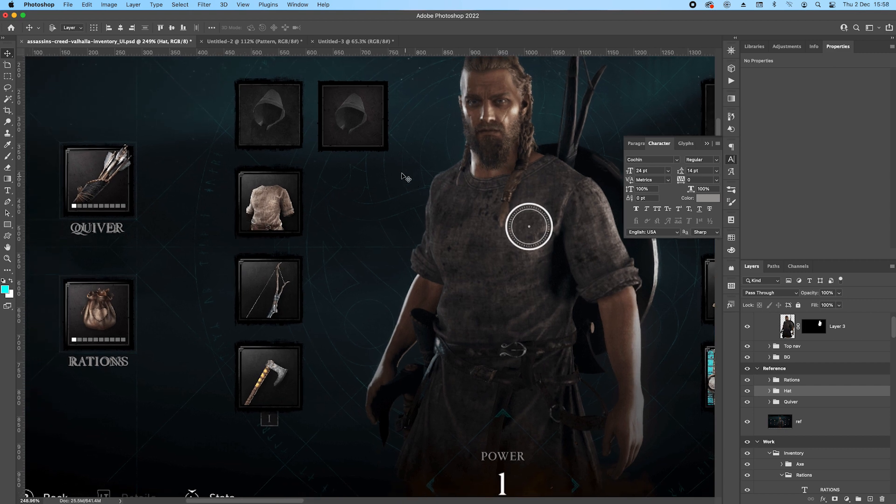
{"action": "left_click", "coordinate": [790, 402]}
{"action": "left_click_drag", "start_coordinate": [106, 182], "coordinate": [347, 182]}
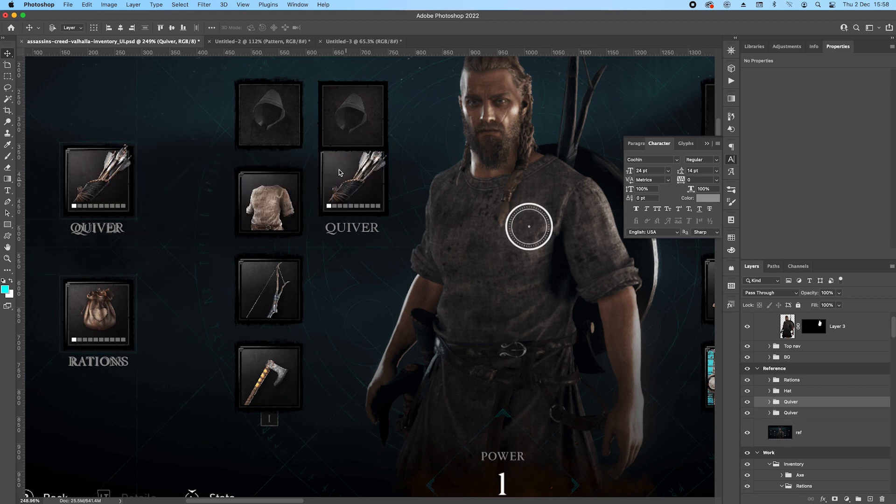
{"action": "scroll", "coordinate": [348, 182], "scroll_direction": "up", "scroll_amount": 5}
{"action": "left_click_drag", "start_coordinate": [381, 161], "coordinate": [377, 213]}
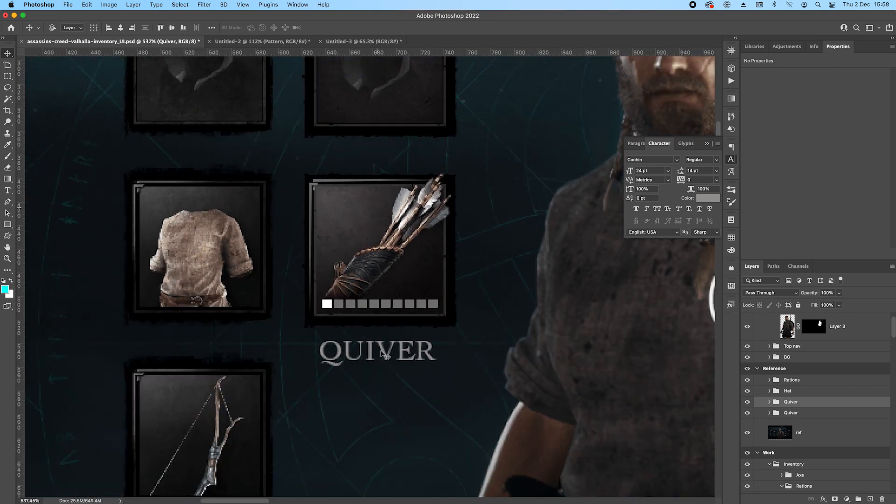
Delete the QUIVER label, the row of small slots and the quiver image from the duplicated slot beside the tunic reference.
{"action": "left_click", "coordinate": [381, 356], "text": "super"}
{"action": "key", "text": "Delete"}
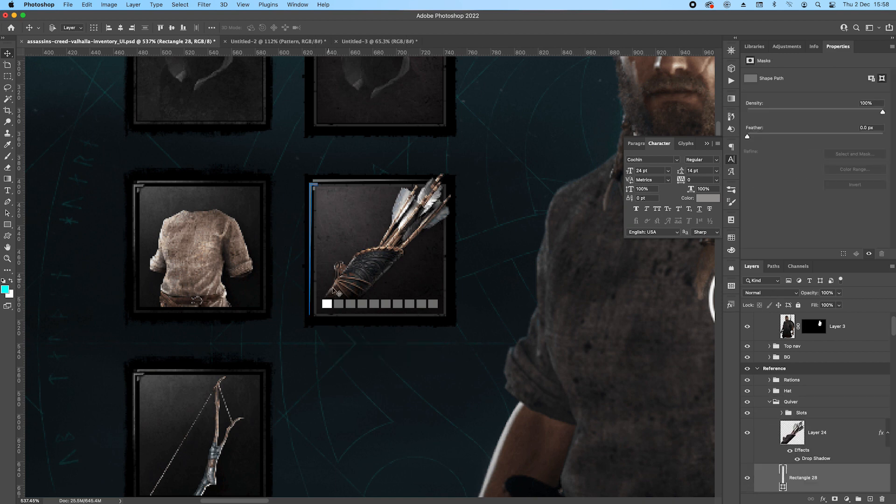
{"action": "right_click", "coordinate": [335, 306]}
{"action": "left_click", "coordinate": [358, 301]}
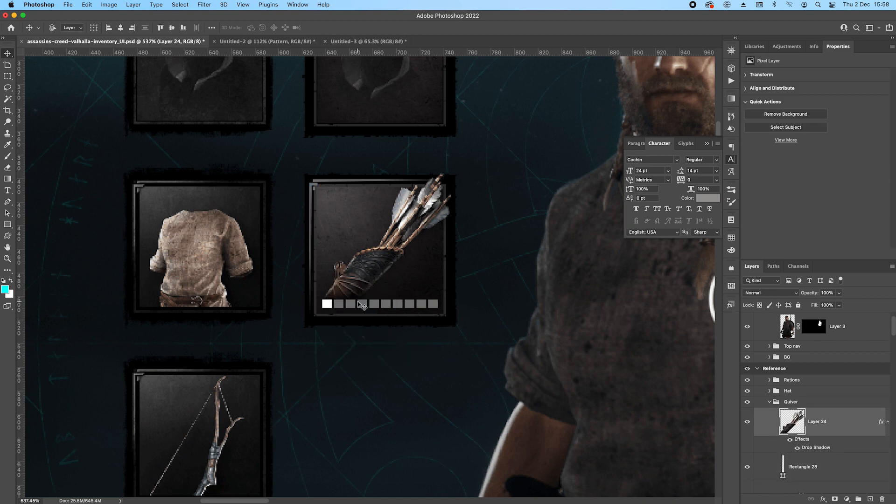
{"action": "key", "text": "Delete"}
{"action": "key", "text": "Delete"}
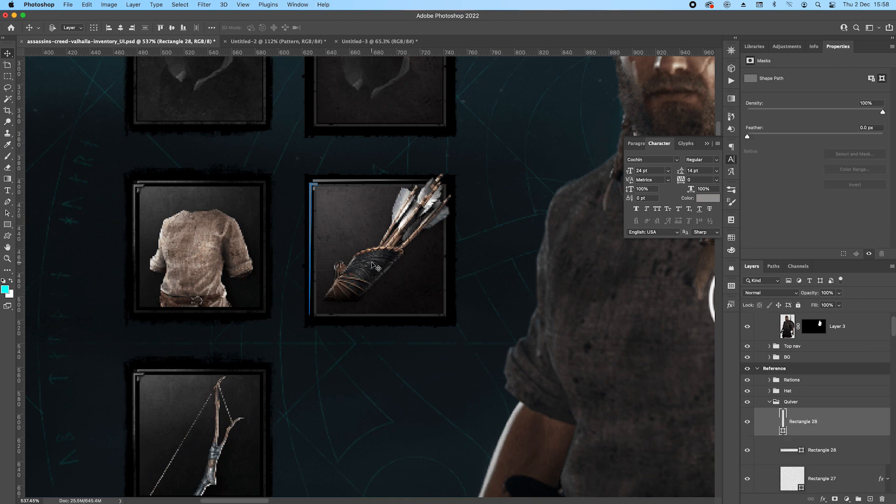
Duplicate the tunic image, Layer 21, from the Work artboard's Top group to above the Rations group, and collapse the Quiver group there.
{"action": "scroll", "coordinate": [362, 243], "scroll_direction": "down", "scroll_amount": 5}
{"action": "left_click_drag", "start_coordinate": [495, 365], "coordinate": [470, 195]}
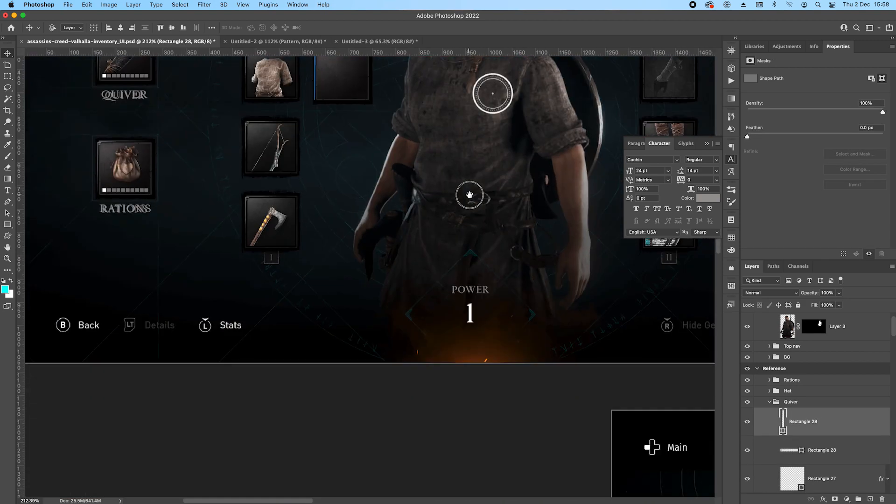
{"action": "scroll", "coordinate": [470, 196], "scroll_direction": "down", "scroll_amount": 5}
{"action": "left_click_drag", "start_coordinate": [533, 281], "coordinate": [412, 211]}
{"action": "left_click", "coordinate": [489, 279]}
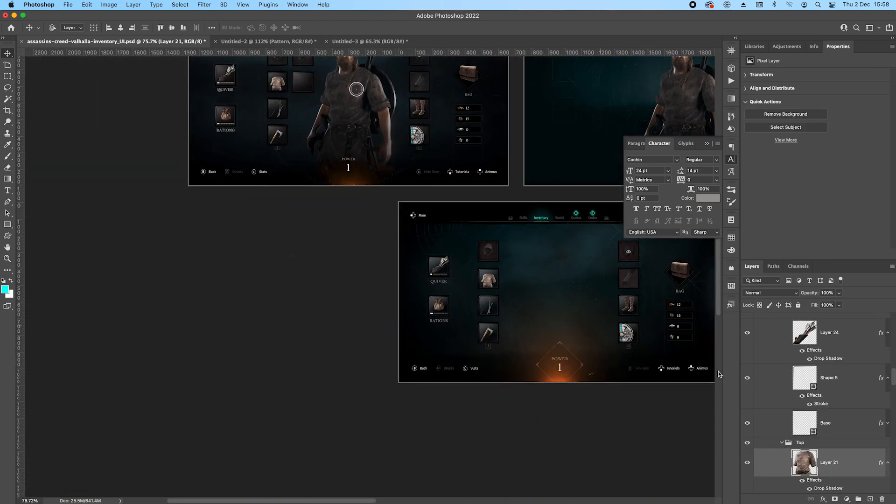
{"action": "left_click_drag", "start_coordinate": [852, 465], "coordinate": [796, 347]}
{"action": "left_click", "coordinate": [780, 400]}
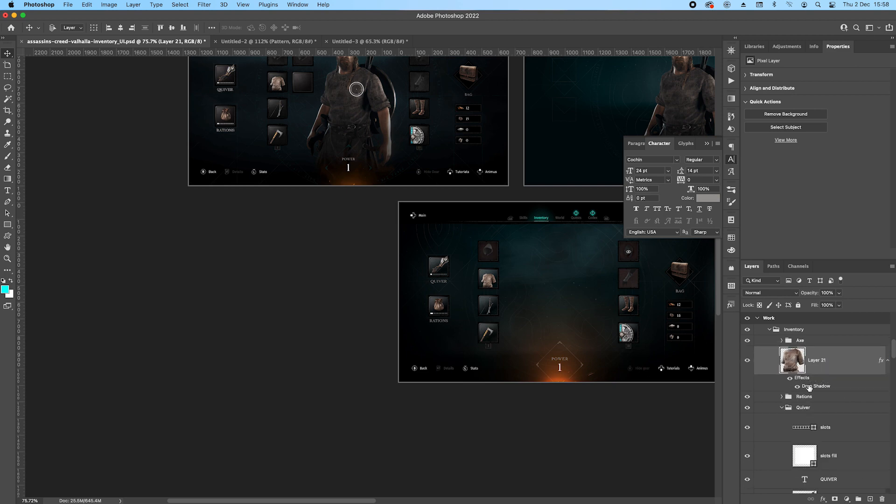
{"action": "scroll", "coordinate": [807, 383], "scroll_direction": "down", "scroll_amount": 2}
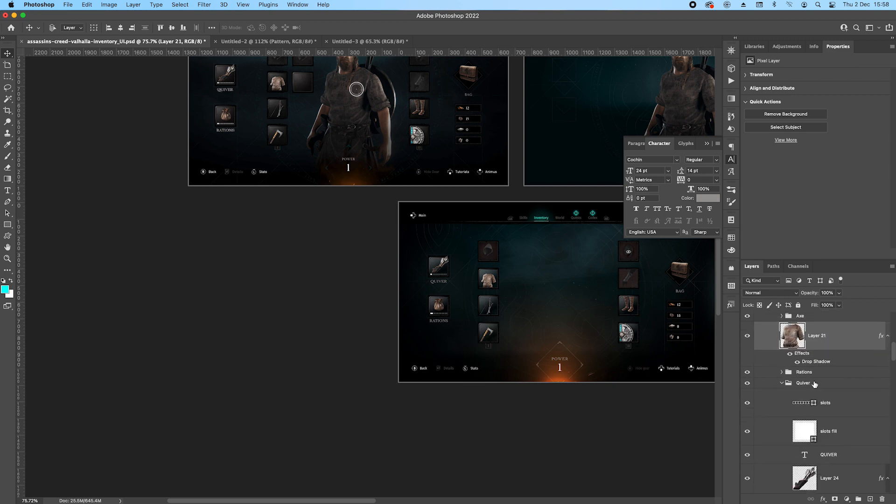
{"action": "left_click", "coordinate": [782, 378]}
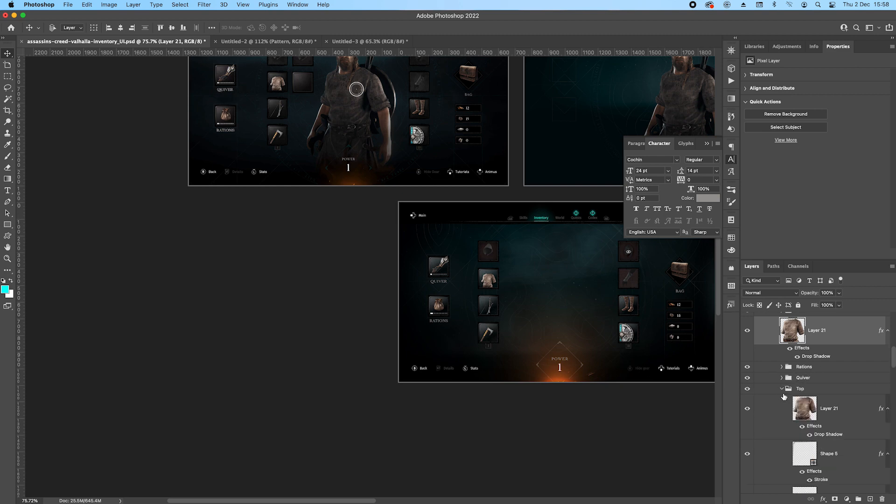
Temporarily hide the Work artboard's Top group to check the tunic copy above it.
{"action": "left_click", "coordinate": [748, 390]}
{"action": "left_click", "coordinate": [748, 390]}
{"action": "scroll", "coordinate": [824, 332], "scroll_direction": "up", "scroll_amount": 3}
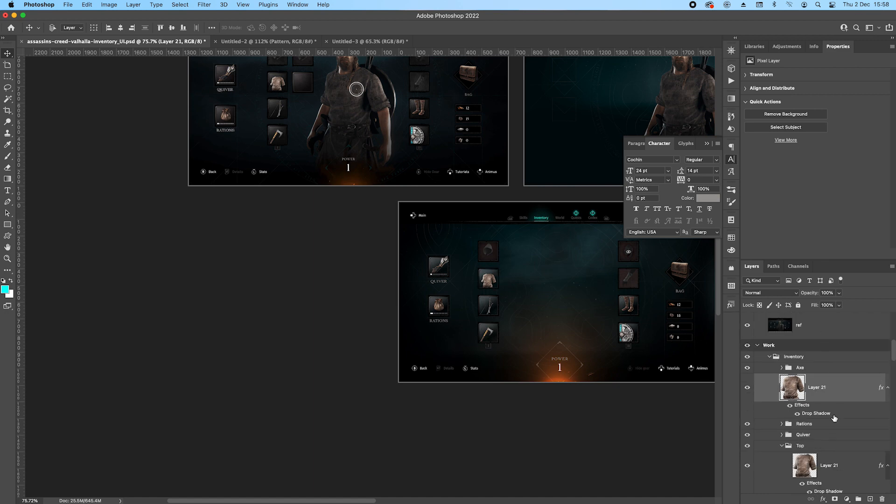
{"action": "key", "text": "super+z"}
{"action": "key", "text": "super+z"}
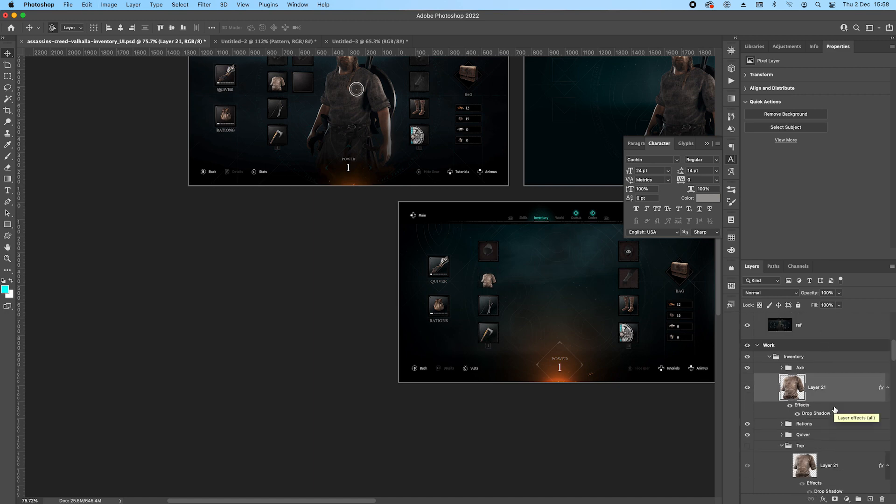
{"action": "key", "text": "super+shift+z"}
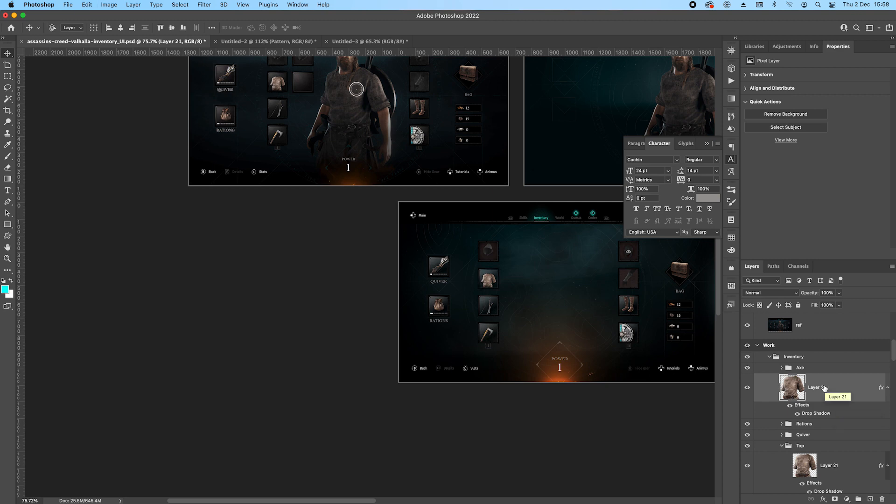
Move the tunic copy, Layer 21, into the duplicated Quiver group on the Reference artboard and rename that group as Top.
{"action": "left_click_drag", "start_coordinate": [824, 388], "coordinate": [787, 394]}
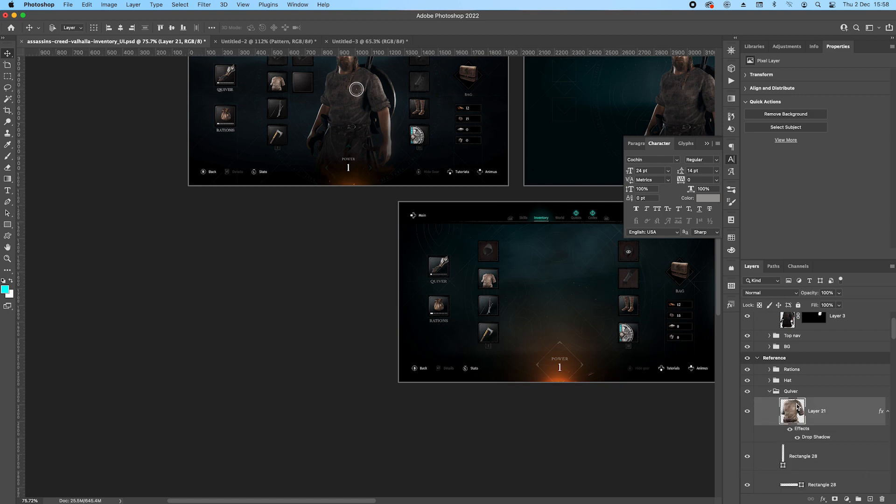
{"action": "double_click", "coordinate": [787, 393]}
{"action": "type", "text": "Top"}
{"action": "key", "text": "Return"}
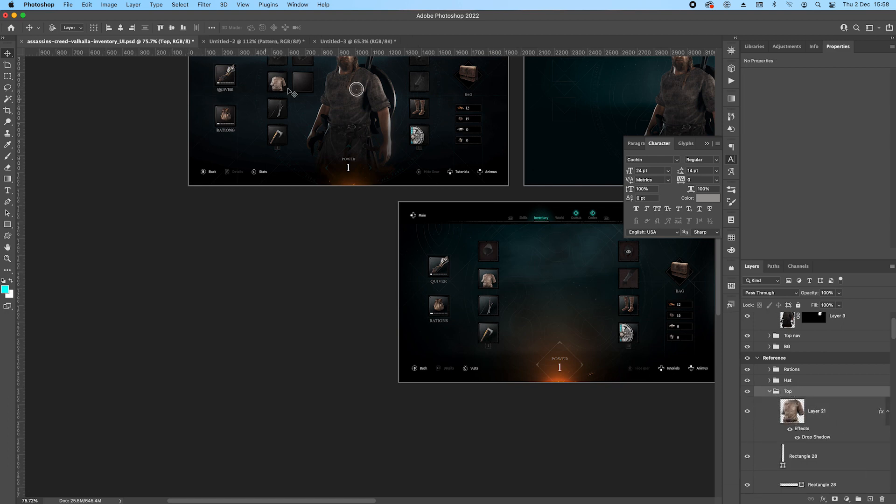
Position the tunic image inside the empty slot and collapse the Top group.
{"action": "scroll", "coordinate": [292, 91], "scroll_direction": "up", "scroll_amount": 5}
{"action": "left_click_drag", "start_coordinate": [315, 93], "coordinate": [336, 255]}
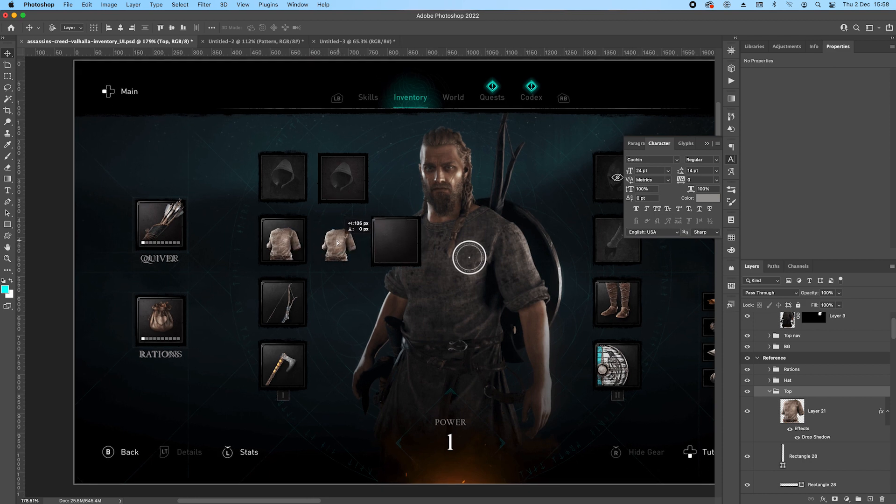
{"action": "left_click_drag", "start_coordinate": [283, 241], "coordinate": [341, 242]}
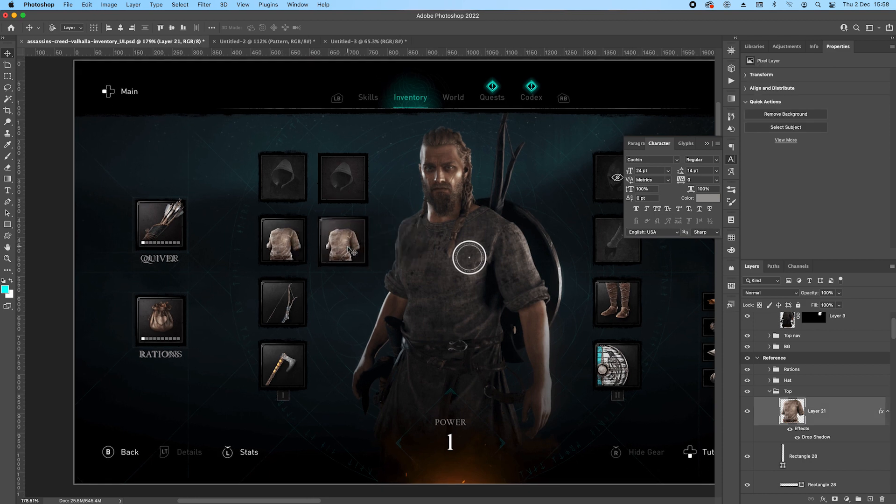
{"action": "left_click", "coordinate": [769, 392]}
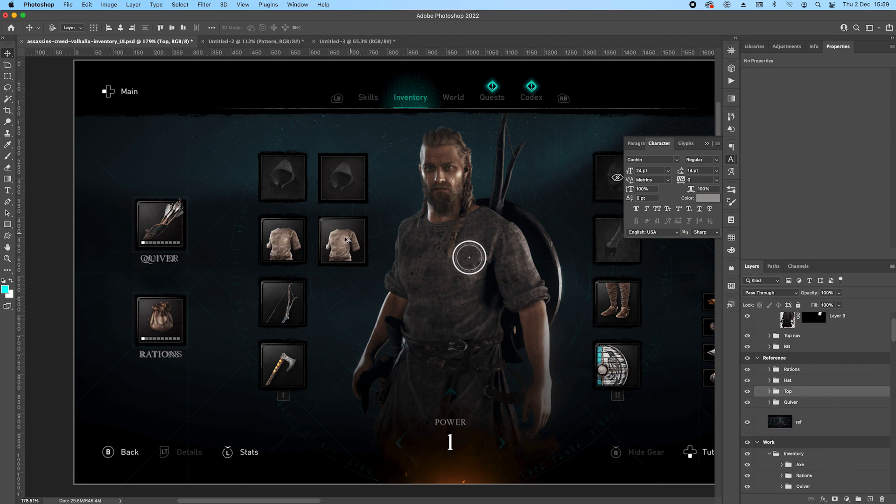
Duplicate the tunic slot downward for the bow and axe slots, and collapse the Axe group.
{"action": "scroll", "coordinate": [321, 280], "scroll_direction": "up", "scroll_amount": 2}
{"action": "left_click_drag", "start_coordinate": [360, 225], "coordinate": [360, 299]}
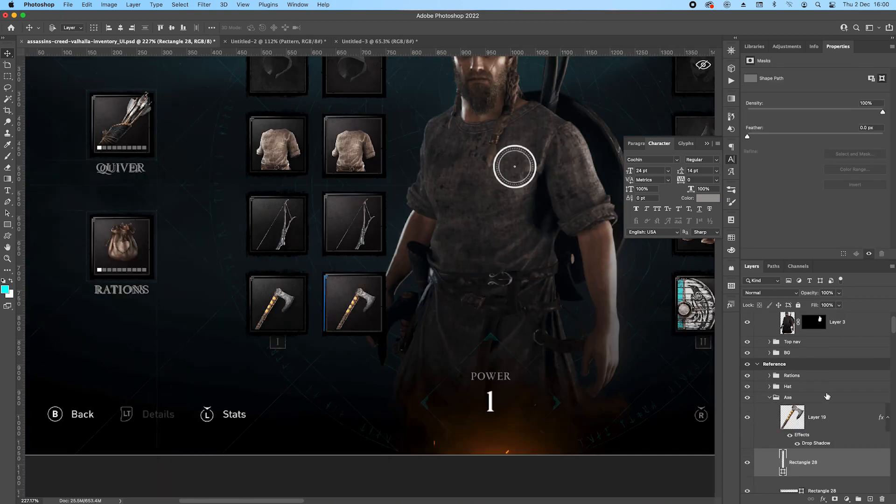
{"action": "left_click", "coordinate": [769, 398]}
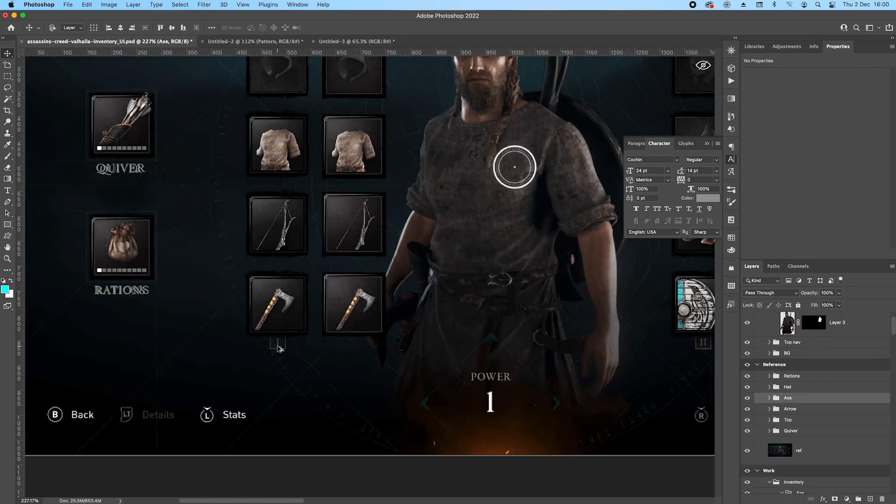
Draw a rectangle about 29 × 34 px in the Axe group and place it beside the reference's numeral I box.
{"action": "scroll", "coordinate": [280, 355], "scroll_direction": "up", "scroll_amount": 4}
{"action": "scroll", "coordinate": [301, 357], "scroll_direction": "up", "scroll_amount": 1}
{"action": "left_click_drag", "start_coordinate": [274, 361], "coordinate": [239, 327]}
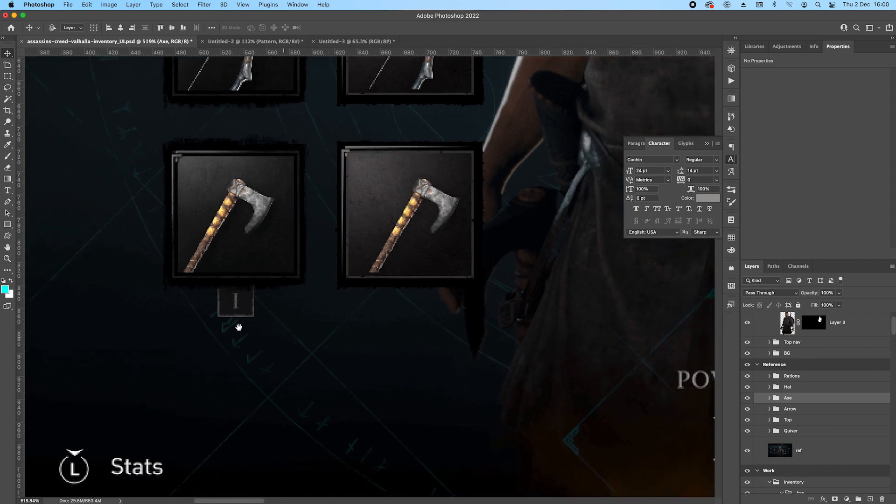
{"action": "scroll", "coordinate": [447, 305], "scroll_direction": "up", "scroll_amount": 2}
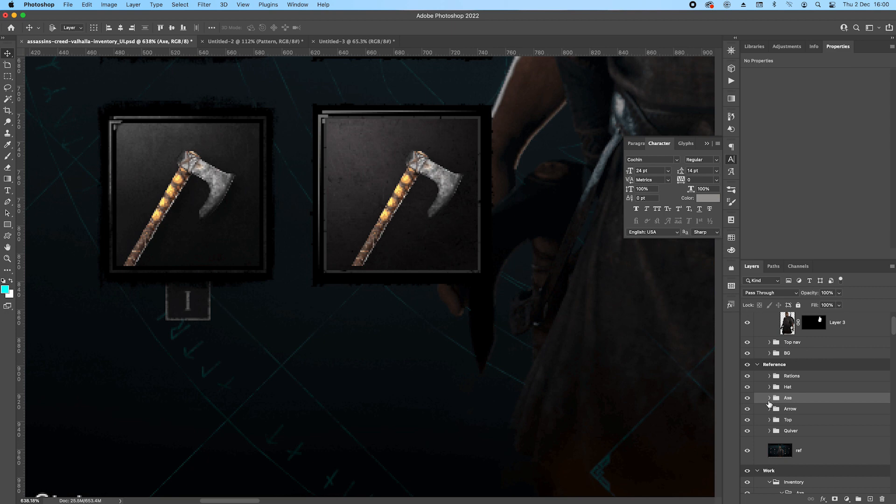
{"action": "left_click", "coordinate": [769, 398]}
{"action": "scroll", "coordinate": [808, 420], "scroll_direction": "down", "scroll_amount": 3}
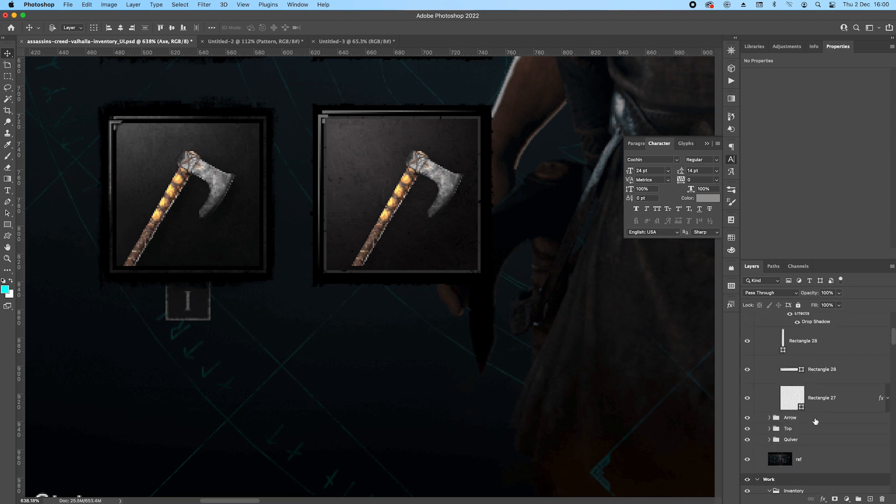
{"action": "left_click", "coordinate": [836, 399]}
{"action": "left_click", "coordinate": [9, 225]}
{"action": "left_click_drag", "start_coordinate": [237, 275], "coordinate": [278, 321]}
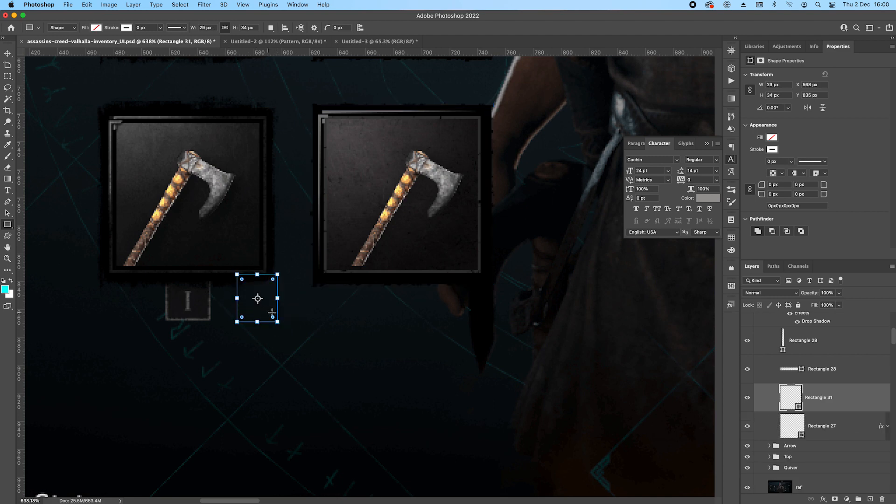
{"action": "left_click", "coordinate": [8, 53]}
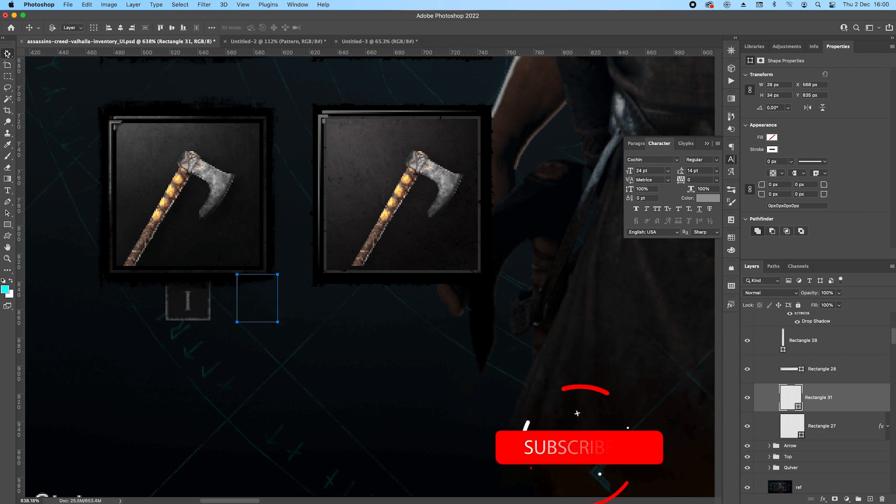
{"action": "left_click_drag", "start_coordinate": [252, 300], "coordinate": [279, 317]}
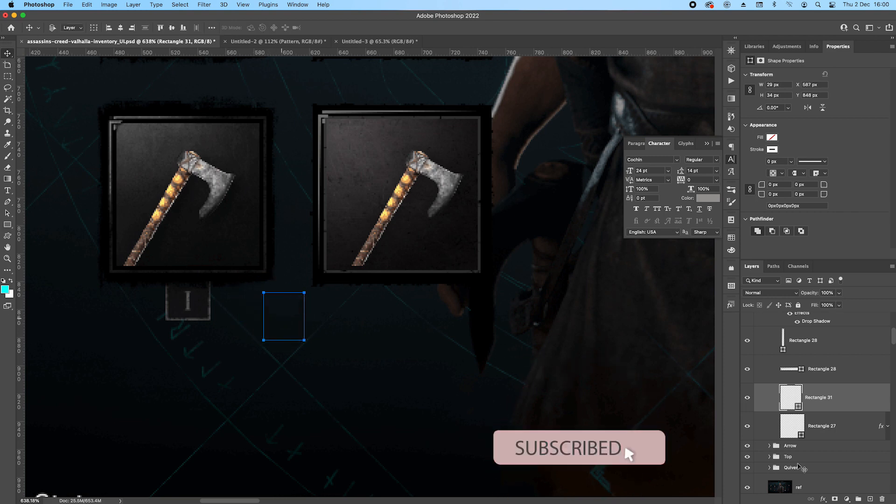
Move the small rectangle's layer below Rectangle 27, the axe slot's background, in the layer order.
{"action": "left_click", "coordinate": [823, 499]}
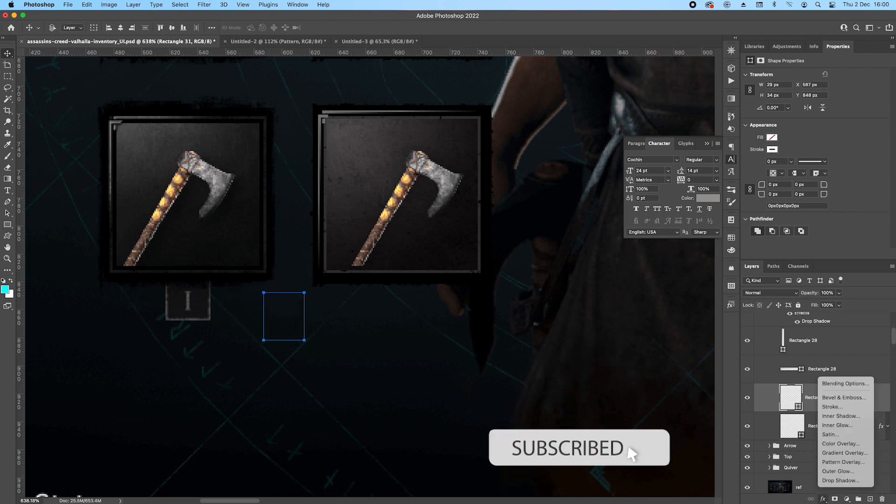
{"action": "left_click", "coordinate": [854, 464]}
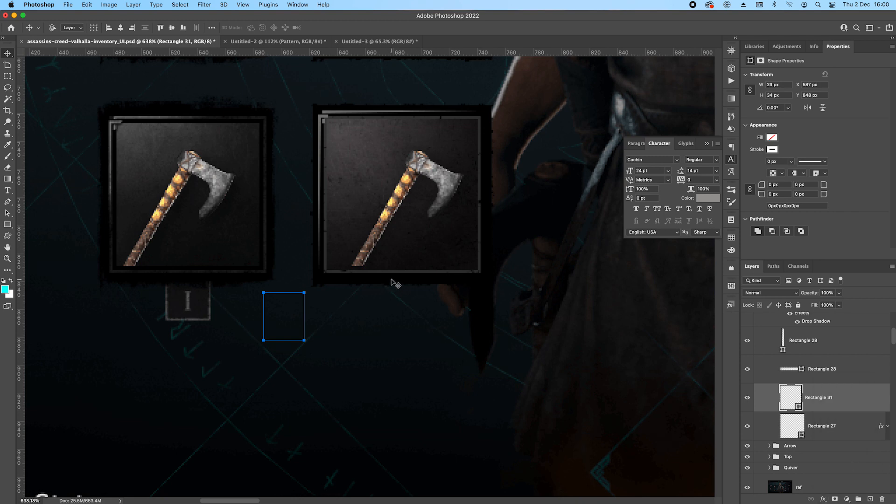
{"action": "left_click", "coordinate": [406, 260]}
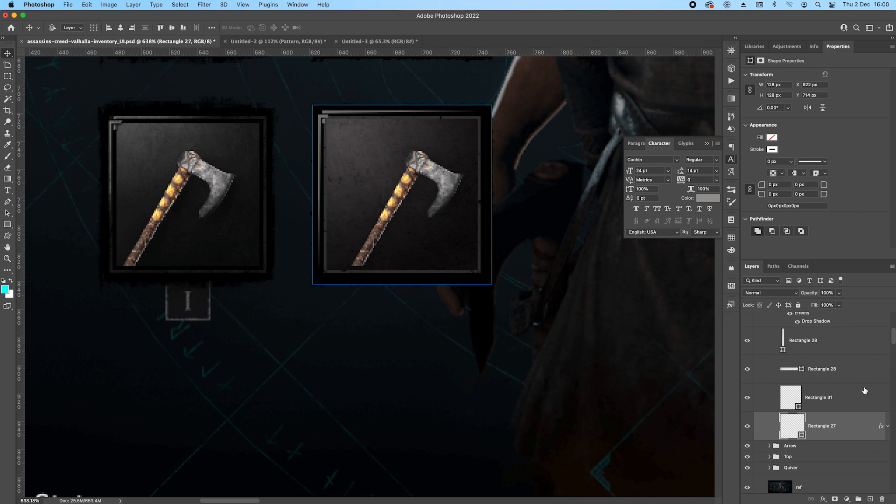
{"action": "left_click", "coordinate": [838, 400]}
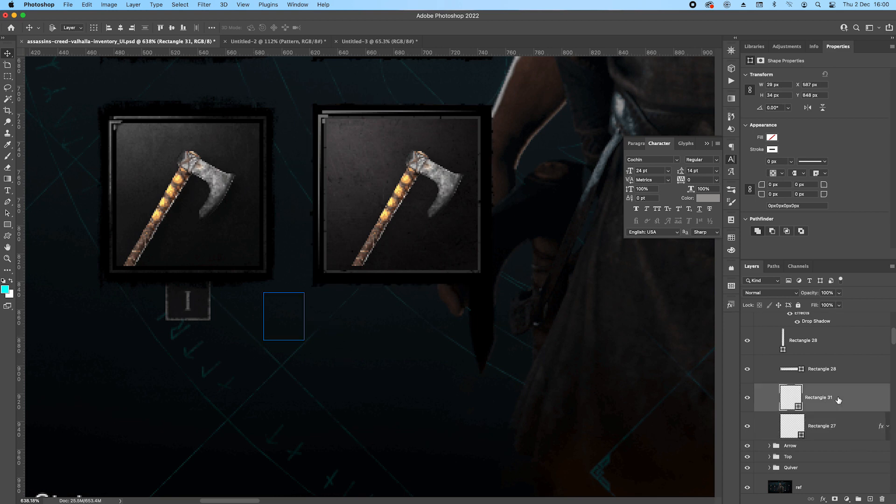
{"action": "left_click_drag", "start_coordinate": [841, 399], "coordinate": [836, 427]}
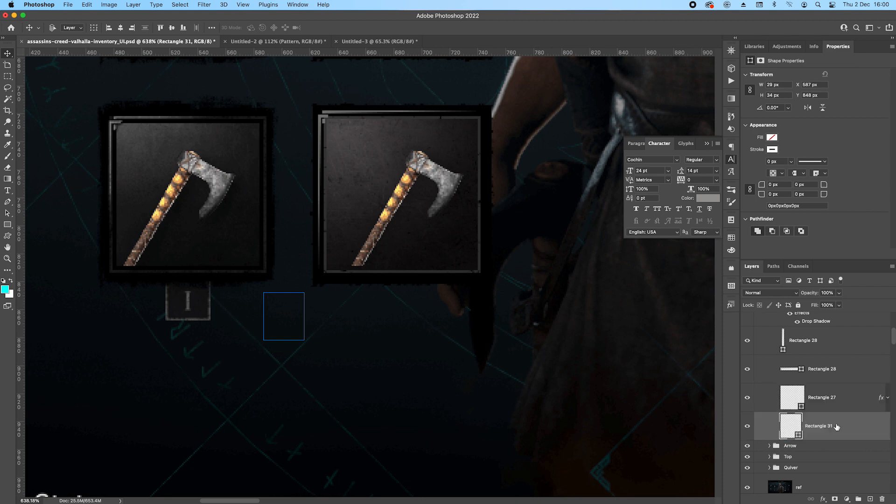
Add a Pattern Overlay to the small rectangle and a Color Overlay in #111213, sampled from the reference's numeral box.
{"action": "left_click", "coordinate": [824, 499]}
{"action": "left_click", "coordinate": [833, 460]}
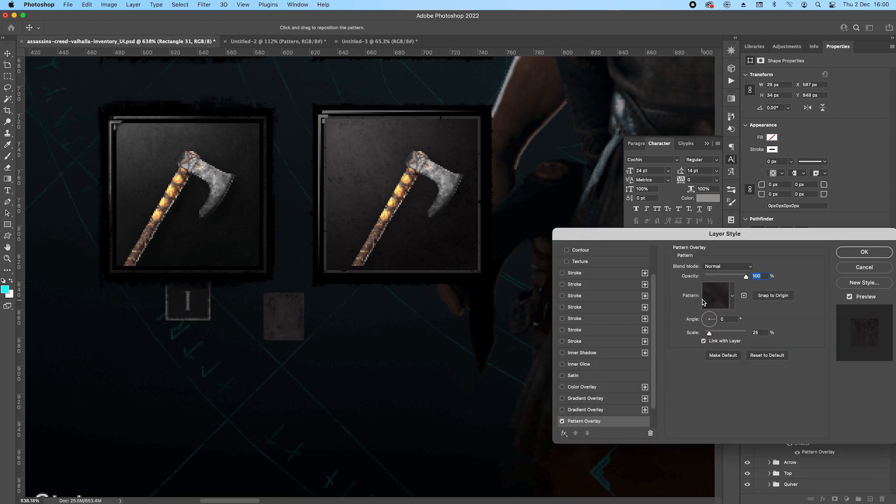
{"action": "left_click", "coordinate": [562, 387]}
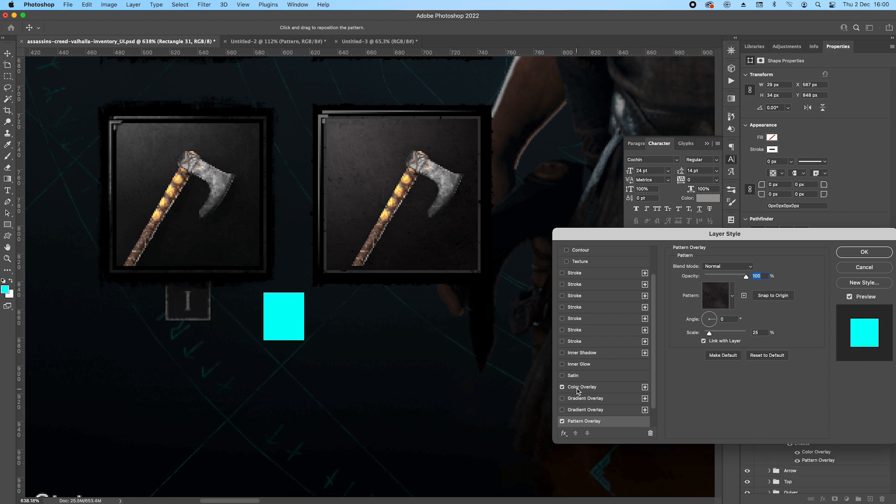
{"action": "left_click", "coordinate": [578, 390]}
{"action": "left_click", "coordinate": [762, 267]}
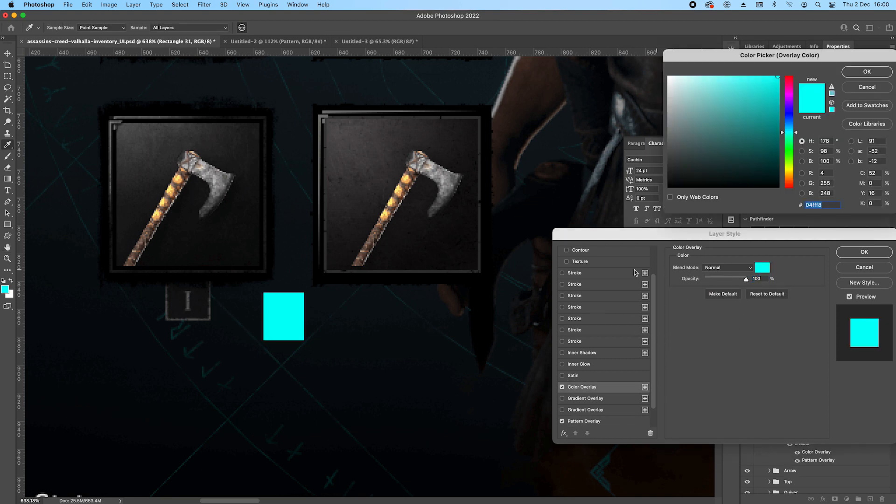
{"action": "left_click", "coordinate": [194, 309]}
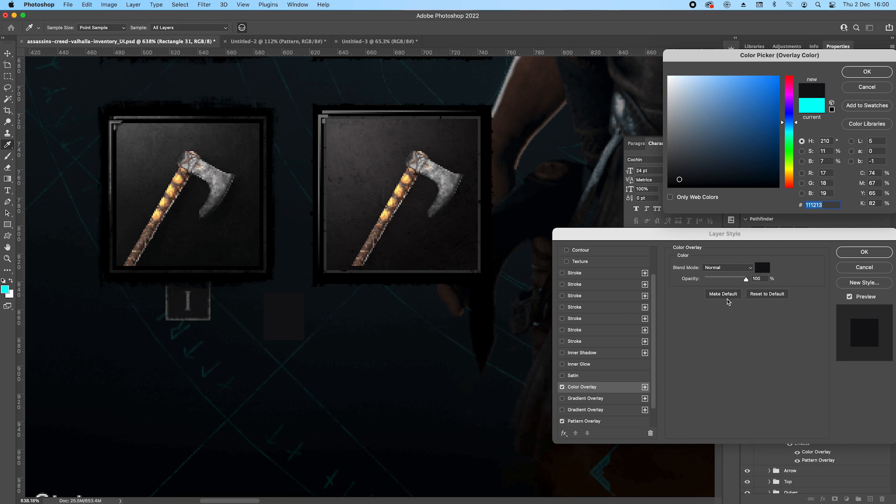
{"action": "left_click", "coordinate": [852, 72]}
Keep the Color Overlay's blend mode at Normal and set its opacity to 77%.
{"action": "left_click", "coordinate": [728, 267]}
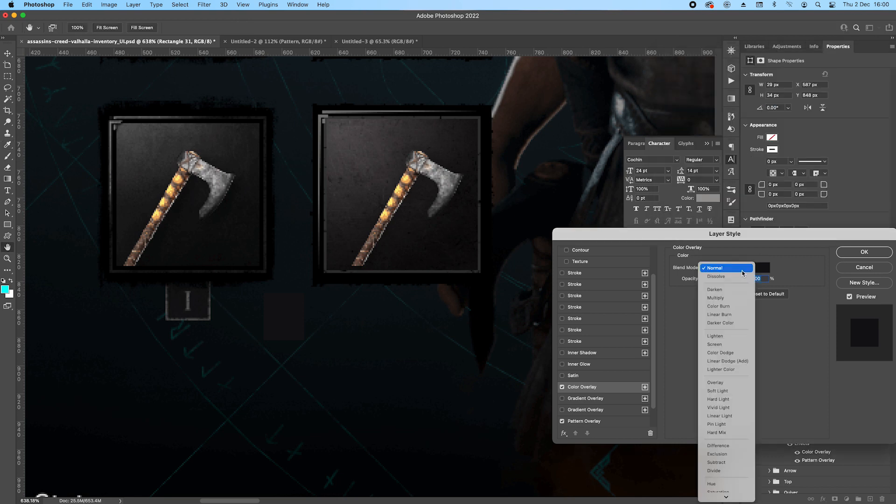
{"action": "left_click", "coordinate": [773, 371]}
{"action": "left_click_drag", "start_coordinate": [750, 280], "coordinate": [737, 280]}
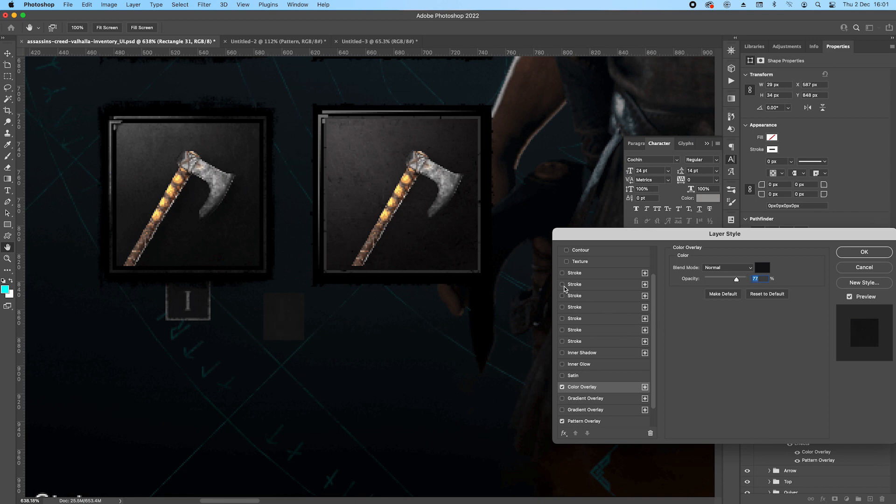
Add a 2 px inside Stroke to the numeral box in #535353, sampled from the reference box's border, with Multiply blending.
{"action": "left_click", "coordinate": [562, 273]}
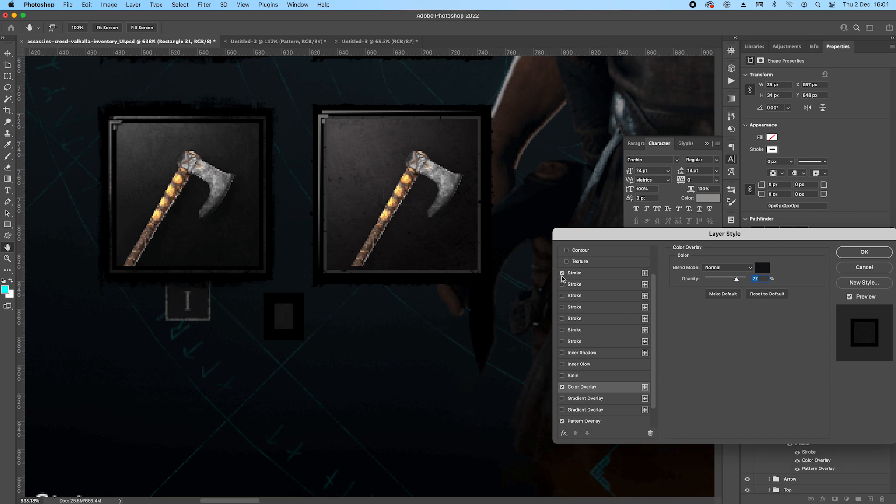
{"action": "left_click", "coordinate": [574, 273]}
{"action": "key", "text": "Down"}
{"action": "key", "text": "Down"}
{"action": "key", "text": "Down"}
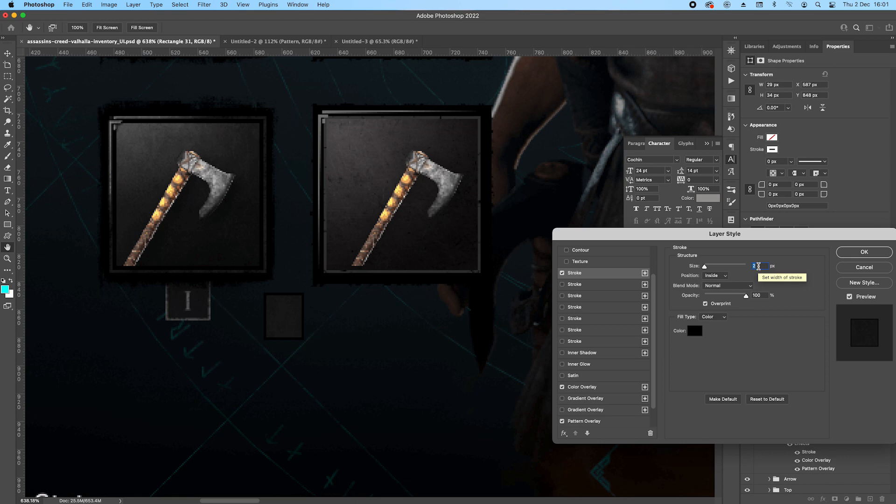
{"action": "left_click", "coordinate": [695, 333]}
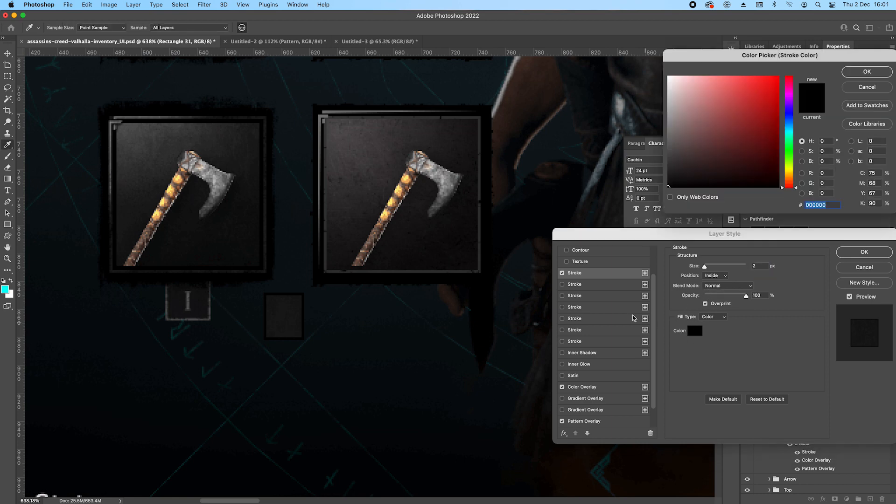
{"action": "left_click", "coordinate": [195, 321]}
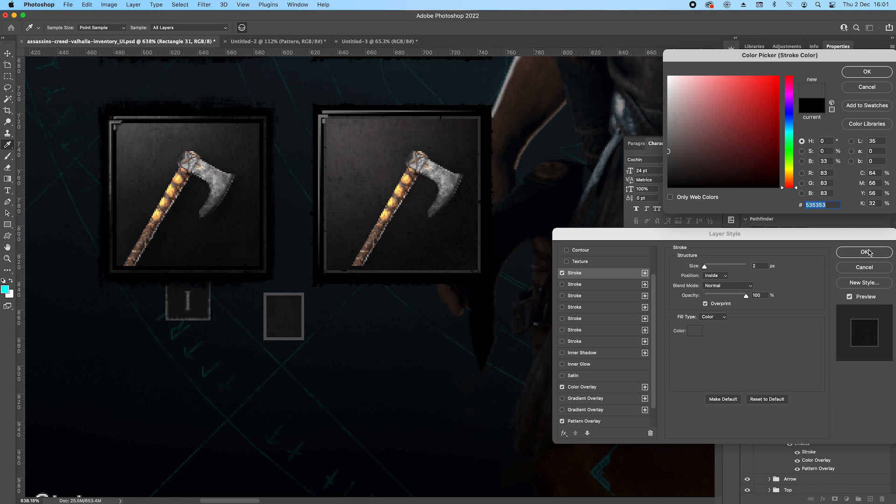
{"action": "left_click", "coordinate": [883, 71]}
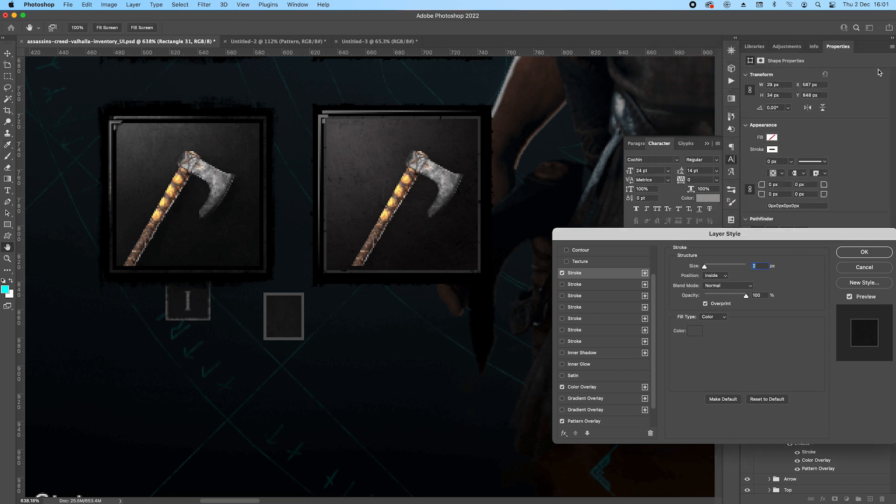
{"action": "left_click", "coordinate": [723, 286]}
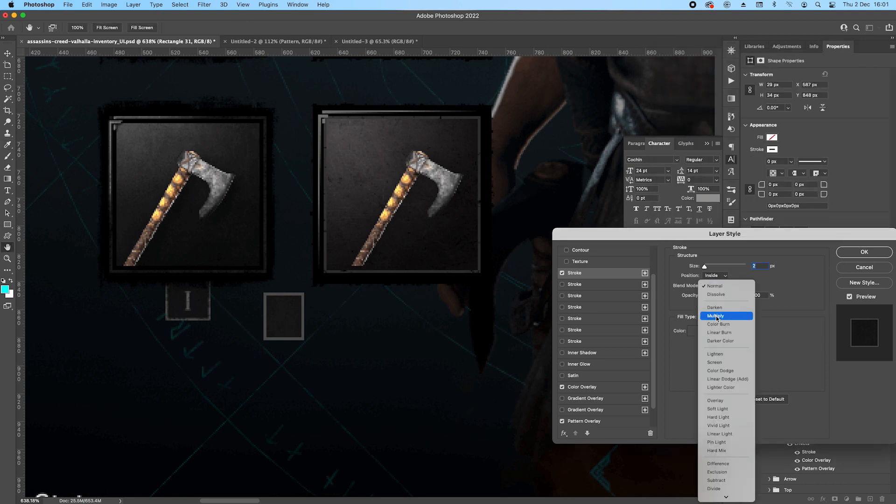
{"action": "left_click", "coordinate": [717, 317]}
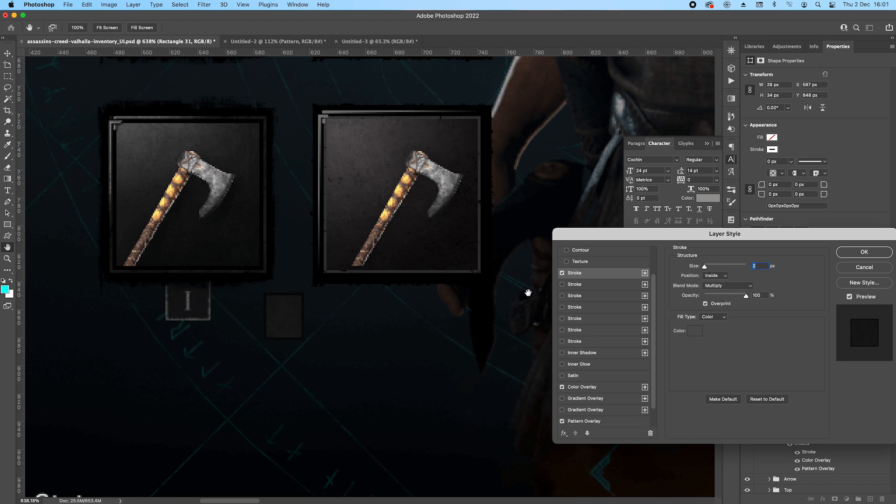
Add a second Stroke to the numeral box with the pattern fill, positioned Inside with Normal blending.
{"action": "left_click", "coordinate": [567, 284]}
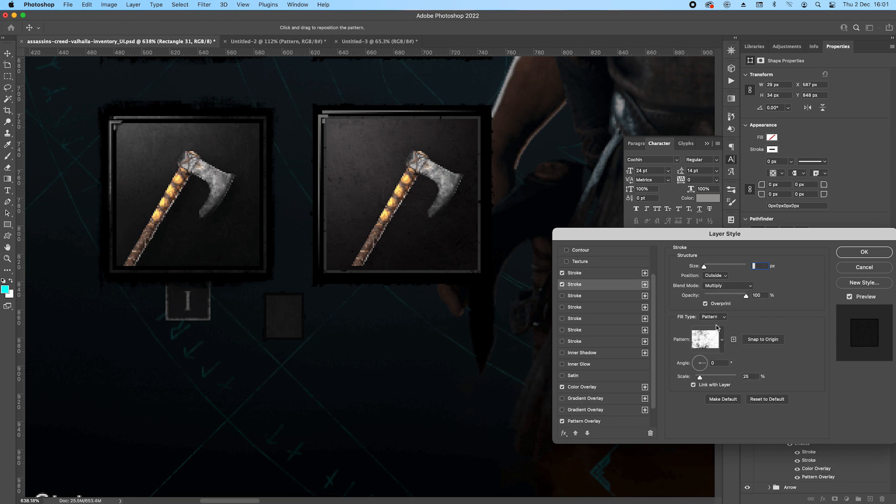
{"action": "left_click", "coordinate": [721, 277]}
{"action": "left_click", "coordinate": [720, 286]}
{"action": "left_click", "coordinate": [717, 289]}
{"action": "left_click", "coordinate": [724, 256]}
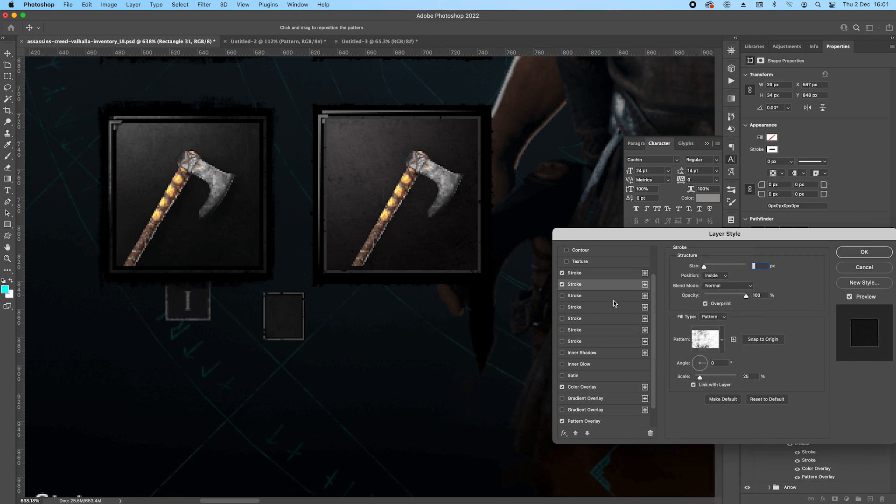
{"action": "left_click", "coordinate": [581, 273]}
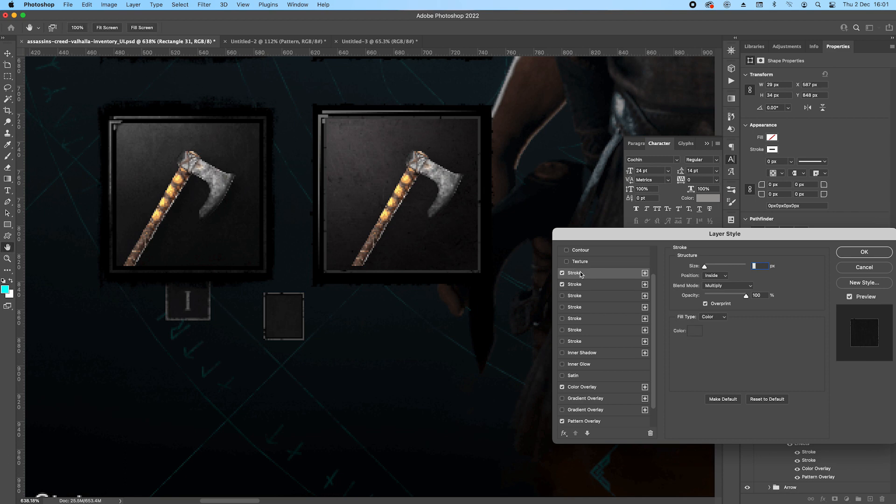
Set the pattern Stroke's scale to 20% and its size to 2 px, and apply the layer style.
{"action": "left_click", "coordinate": [577, 285]}
{"action": "double_click", "coordinate": [746, 376]}
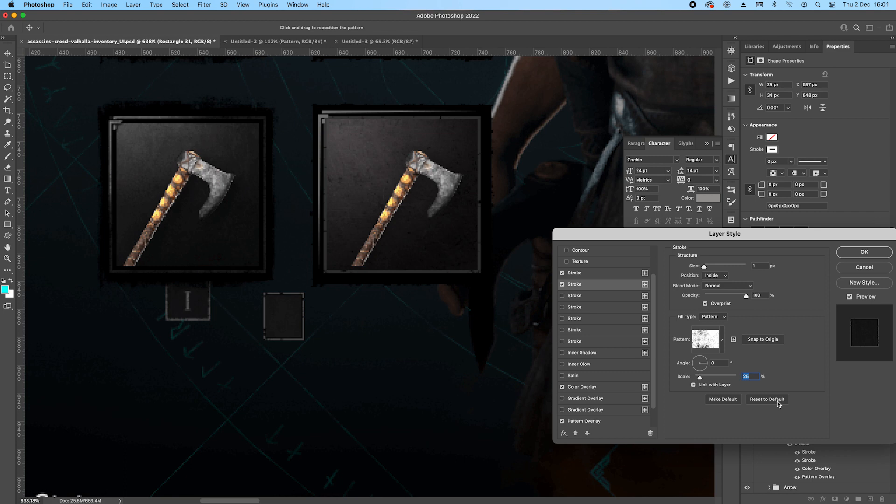
{"action": "type", "text": "10"}
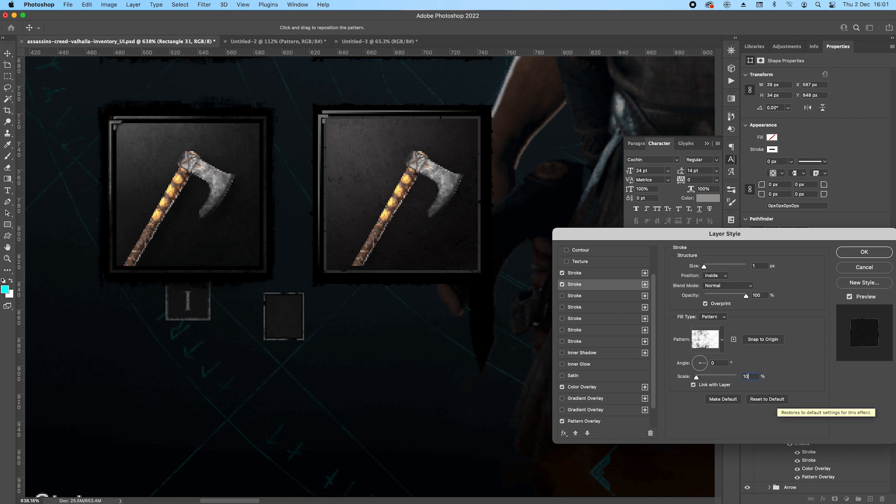
{"action": "key", "text": "shift+Up"}
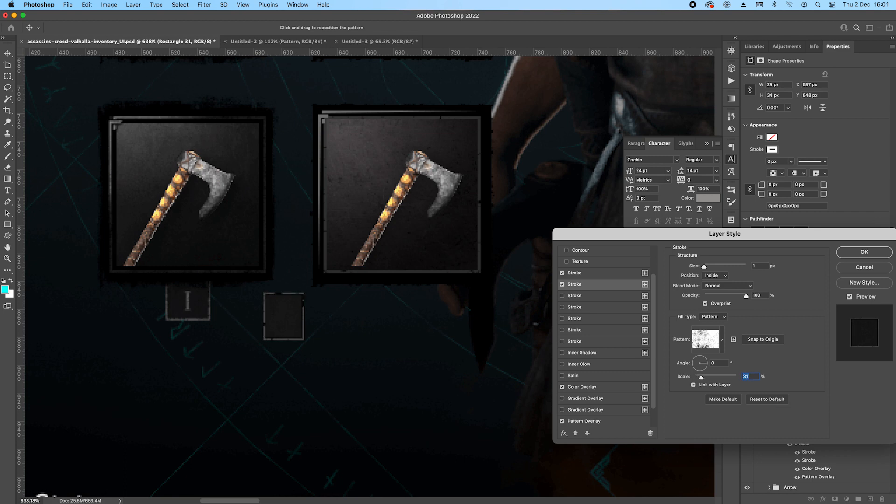
{"action": "key", "text": "Up"}
{"action": "key", "text": "Down"}
{"action": "key", "text": "Down"}
{"action": "key", "text": "Down"}
{"action": "key", "text": "Up"}
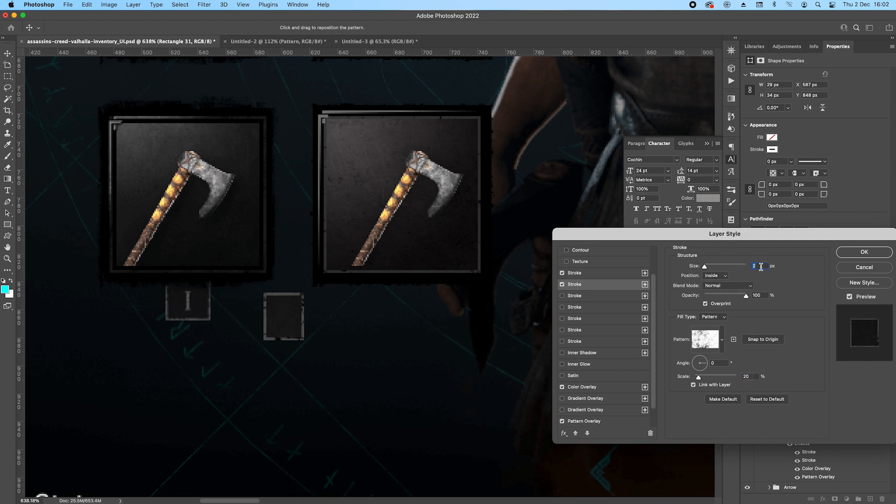
{"action": "left_click", "coordinate": [856, 254]}
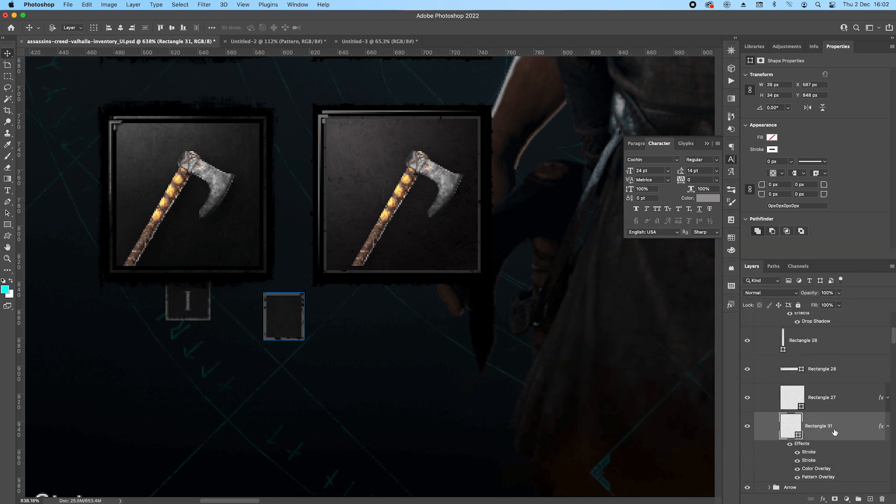
Center the numeral box horizontally on the axe slot's background and nudge it up to Y 840 px beneath the slot.
{"action": "left_click", "coordinate": [798, 400], "text": "super"}
{"action": "left_click", "coordinate": [121, 28]}
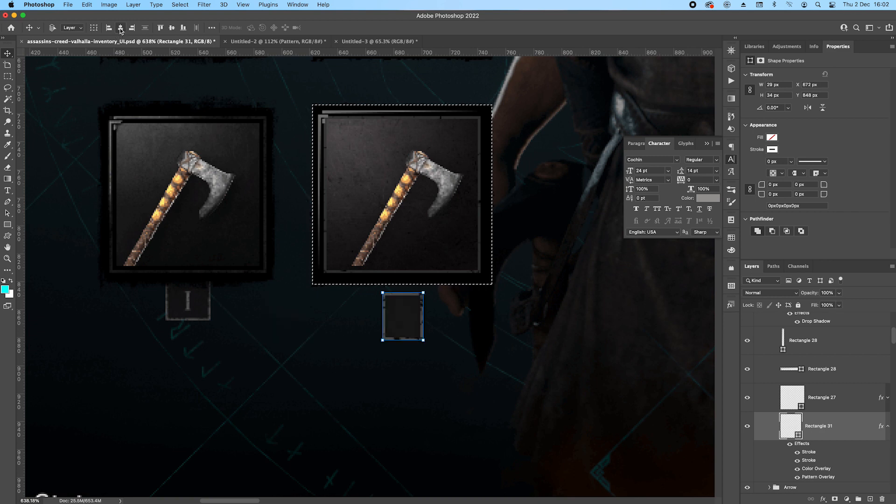
{"action": "key", "text": "super+d"}
{"action": "key", "text": "Up"}
{"action": "key", "text": "Up"}
{"action": "key", "text": "Up"}
{"action": "key", "text": "Up"}
{"action": "key", "text": "Up"}
{"action": "key", "text": "Up"}
{"action": "key", "text": "Up"}
{"action": "key", "text": "Up"}
{"action": "key", "text": "Up"}
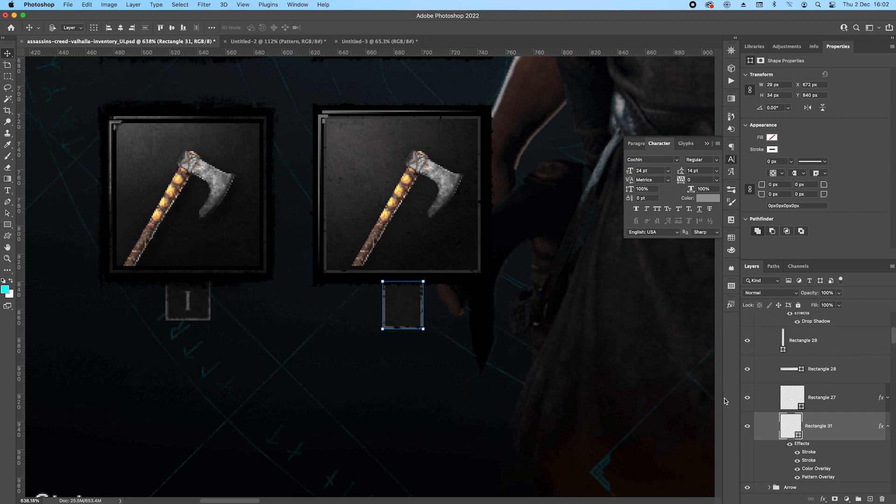
Place a 20 pt Cochin numeral I in the Axe group above the numeral box's layer and move it into the box.
{"action": "scroll", "coordinate": [439, 271], "scroll_direction": "down", "scroll_amount": 1}
{"action": "scroll", "coordinate": [491, 319], "scroll_direction": "down", "scroll_amount": 5}
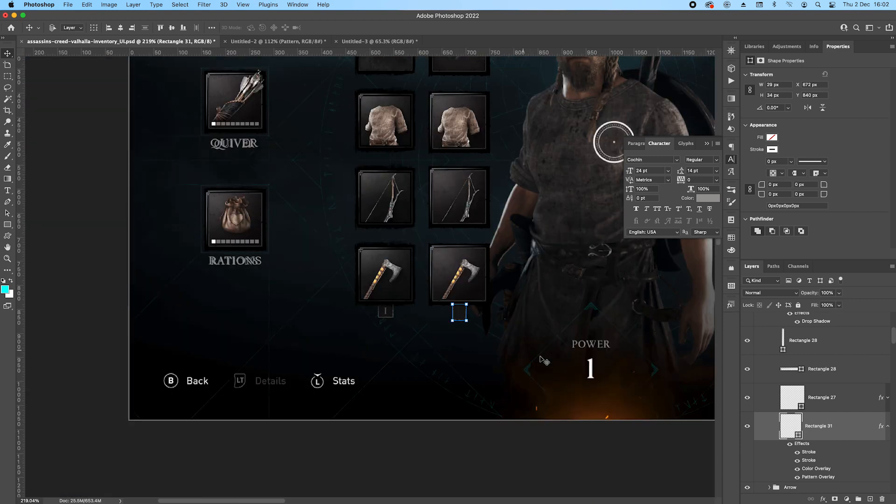
{"action": "left_click_drag", "start_coordinate": [602, 388], "coordinate": [510, 224]}
{"action": "left_click_drag", "start_coordinate": [623, 400], "coordinate": [400, 237]}
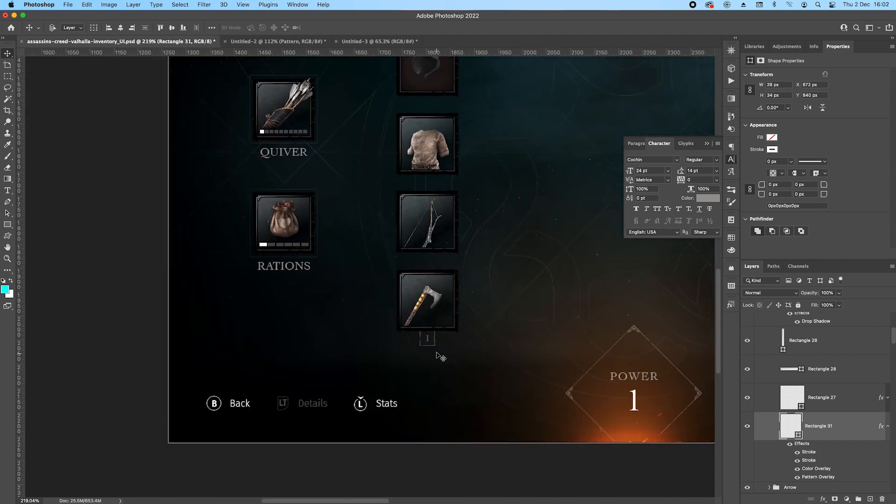
{"action": "scroll", "coordinate": [436, 347], "scroll_direction": "up", "scroll_amount": 4}
{"action": "scroll", "coordinate": [416, 327], "scroll_direction": "up", "scroll_amount": 1}
{"action": "left_click", "coordinate": [416, 327]}
{"action": "left_click_drag", "start_coordinate": [854, 470], "coordinate": [838, 353]}
{"action": "left_click_drag", "start_coordinate": [300, 199], "coordinate": [560, 430]}
{"action": "left_click_drag", "start_coordinate": [500, 346], "coordinate": [406, 209]}
{"action": "left_click_drag", "start_coordinate": [504, 414], "coordinate": [499, 430]}
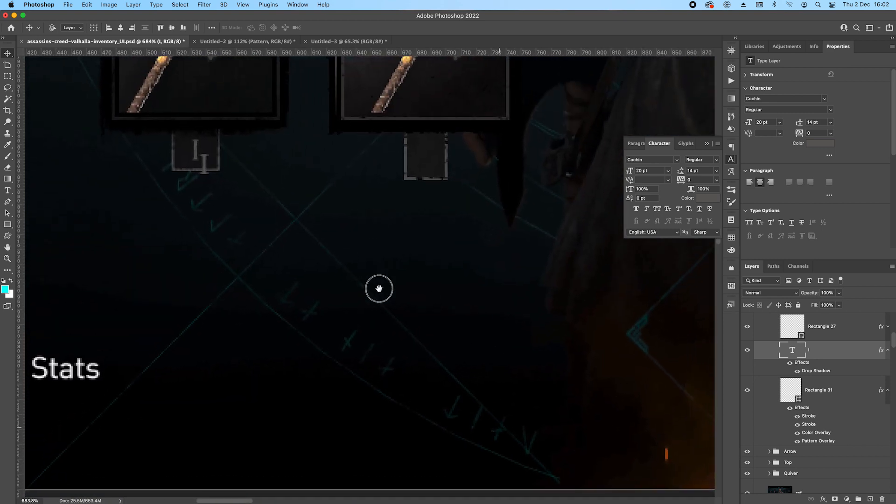
{"action": "left_click_drag", "start_coordinate": [230, 282], "coordinate": [441, 266]}
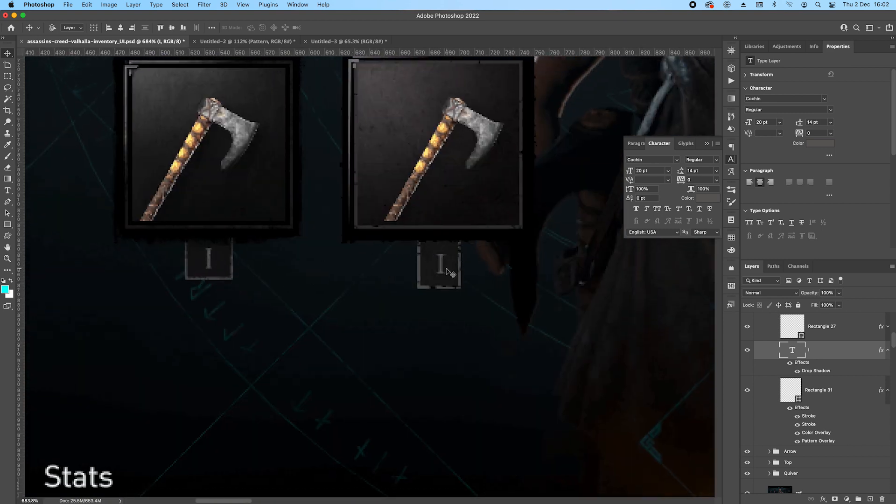
Nudge the numeral box up to Y 835 px and fine-tune the numeral I's horizontal position inside it.
{"action": "left_click", "coordinate": [451, 266]}
{"action": "key", "text": "Up"}
{"action": "key", "text": "Up"}
{"action": "key", "text": "Up"}
{"action": "key", "text": "Up"}
{"action": "key", "text": "Up"}
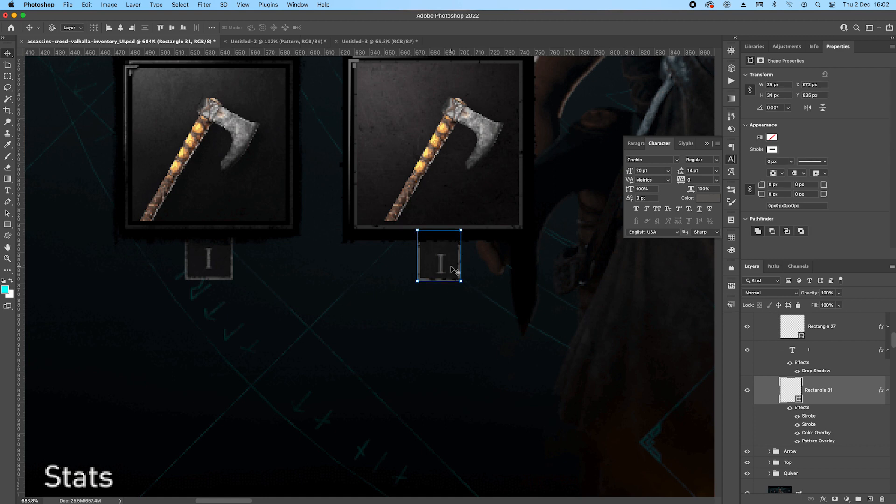
{"action": "left_click", "coordinate": [441, 266]}
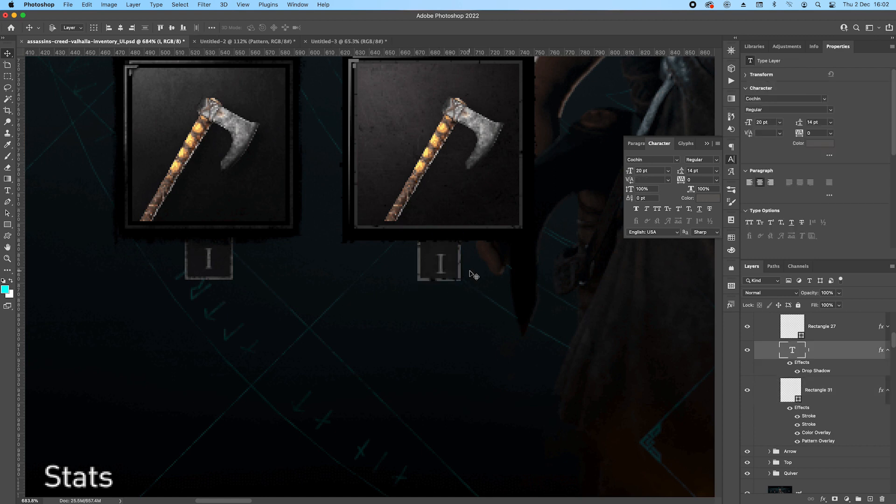
{"action": "key", "text": "Left"}
{"action": "key", "text": "Right"}
Group the six slot groups from Rations to Quiver and name the new group Inventory.
{"action": "scroll", "coordinate": [411, 191], "scroll_direction": "down", "scroll_amount": 5}
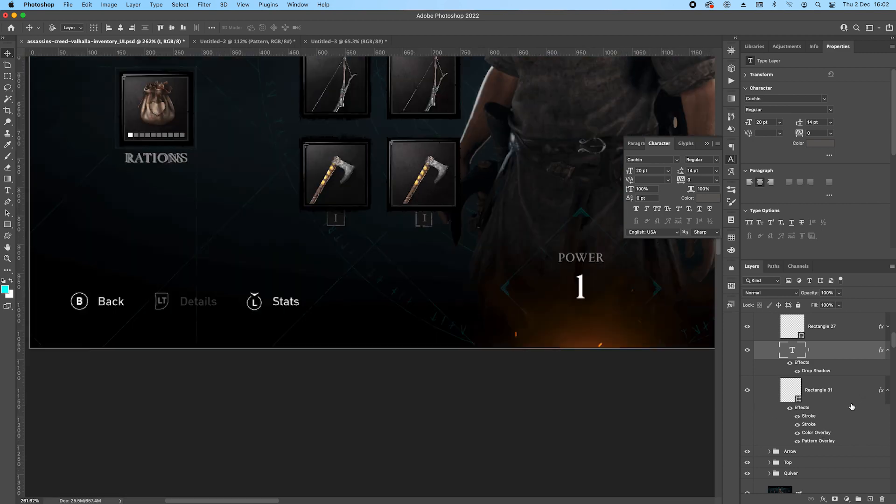
{"action": "scroll", "coordinate": [851, 405], "scroll_direction": "down", "scroll_amount": 6}
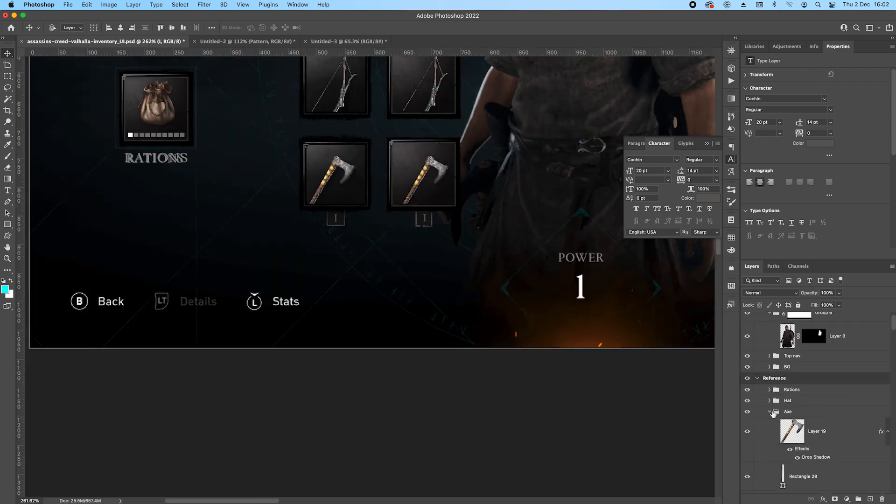
{"action": "left_click", "coordinate": [770, 412]}
{"action": "left_click", "coordinate": [807, 391]}
{"action": "left_click", "coordinate": [808, 415], "text": "shift"}
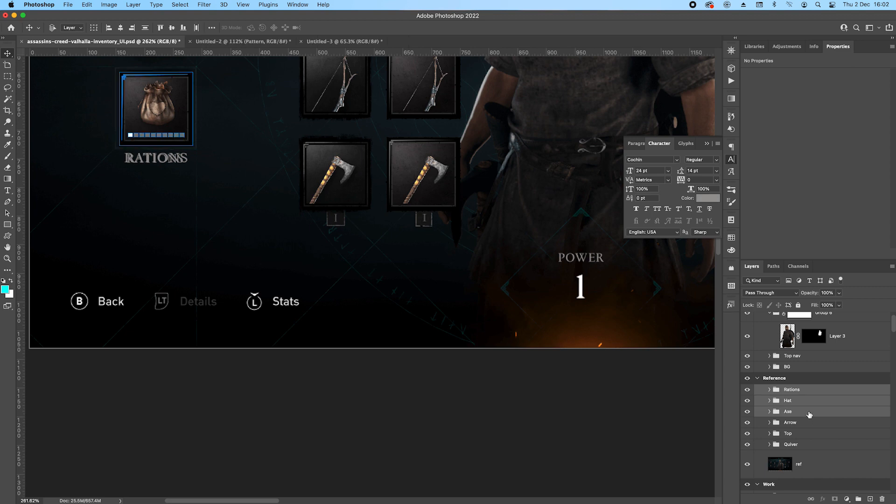
{"action": "left_click", "coordinate": [811, 443], "text": "shift"}
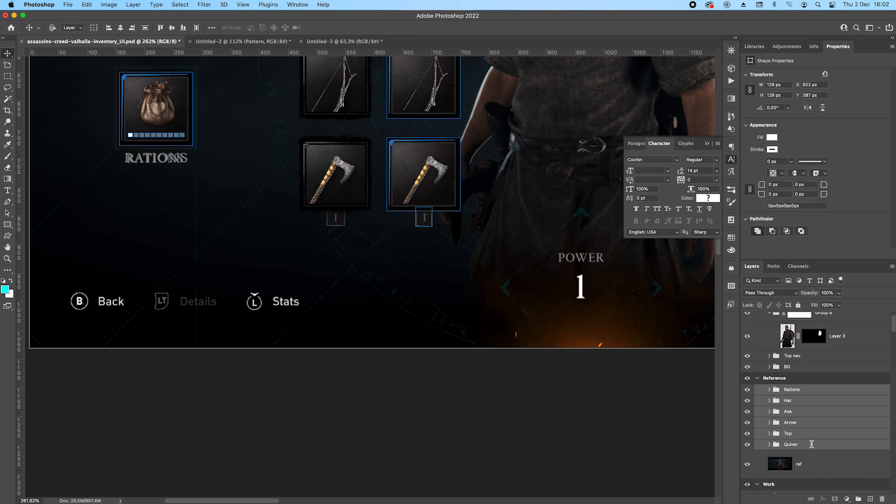
{"action": "key", "text": "super+g"}
{"action": "double_click", "coordinate": [794, 390]}
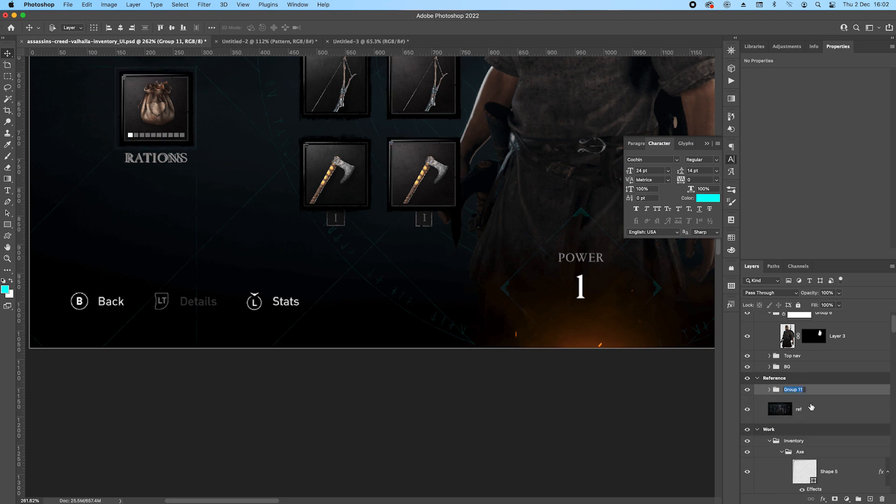
{"action": "type", "text": "In"}
{"action": "key", "text": "Return"}
Group the six slot groups inside the new Inventory group into a subgroup named Left.
{"action": "left_click", "coordinate": [770, 390]}
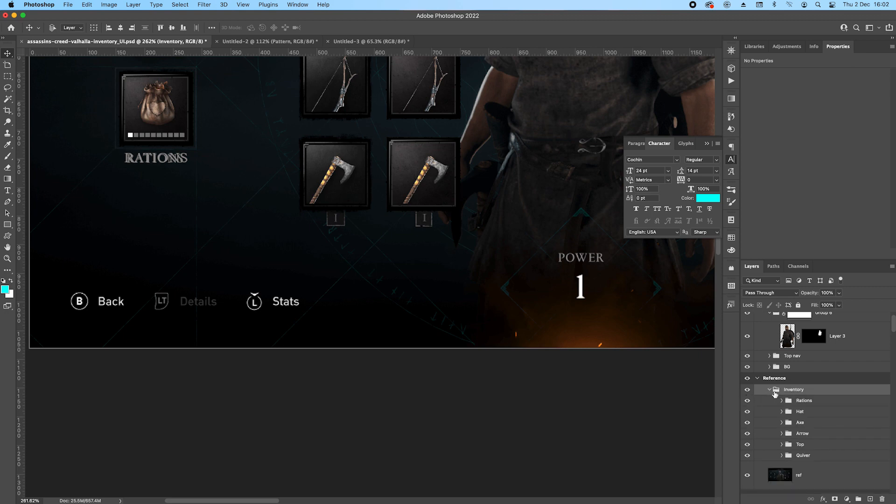
{"action": "left_click", "coordinate": [814, 403]}
{"action": "left_click", "coordinate": [816, 458], "text": "shift"}
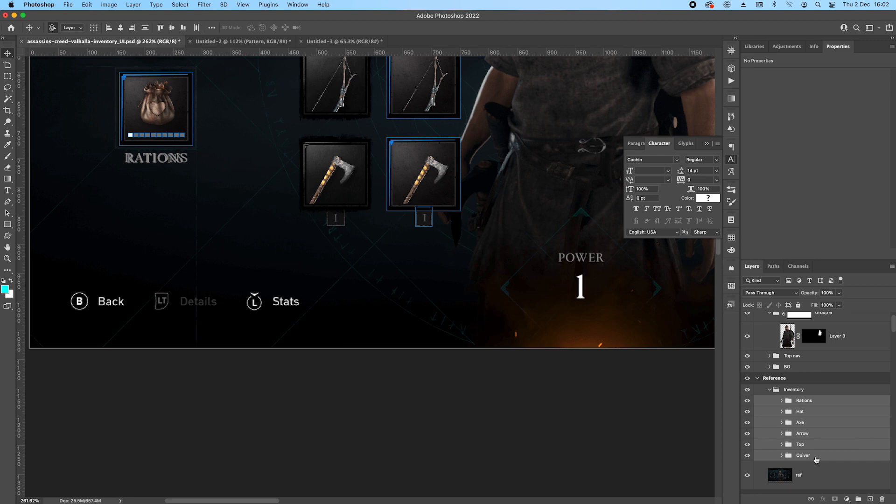
{"action": "key", "text": "super+g"}
{"action": "type", "text": "Left"}
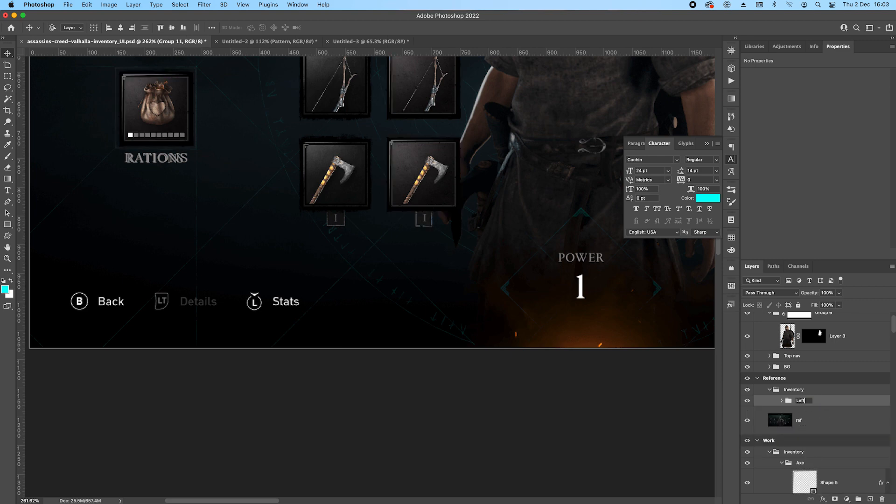
{"action": "key", "text": "Return"}
Nudge the Hat, Axe, Arrow and Top groups inside the Left group leftward until they overlap the matching reference slots.
{"action": "scroll", "coordinate": [421, 270], "scroll_direction": "down", "scroll_amount": 2}
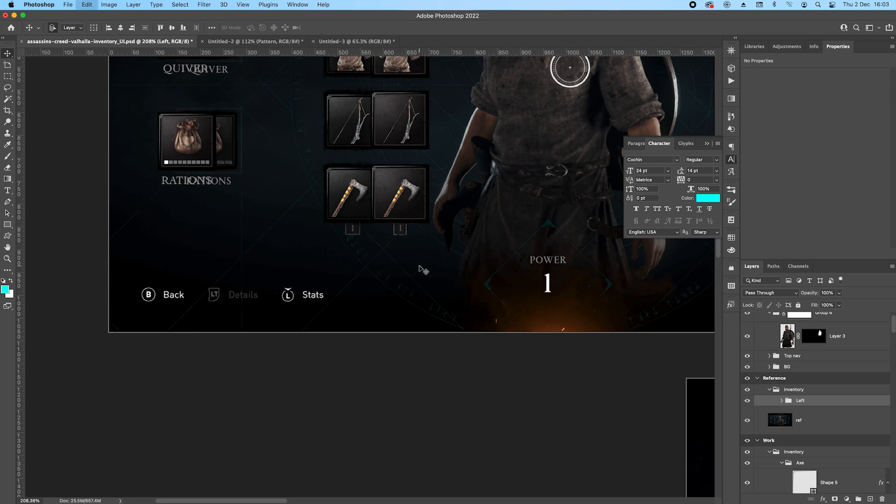
{"action": "left_click", "coordinate": [782, 400]}
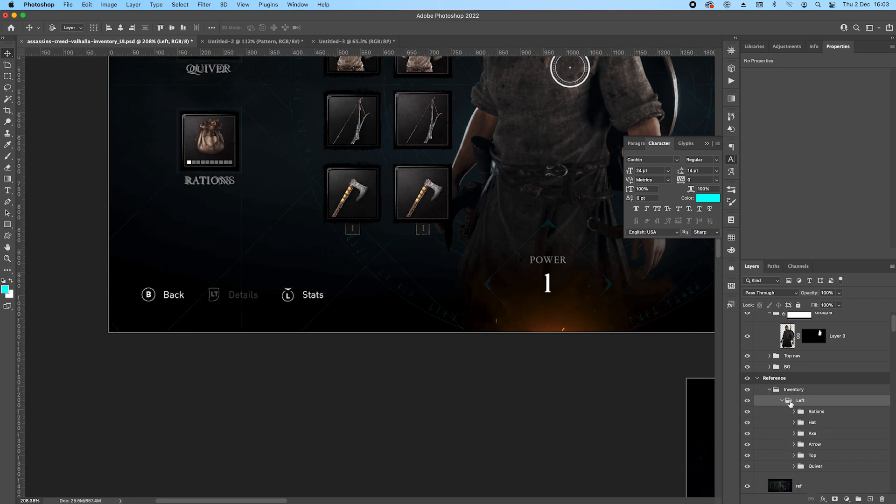
{"action": "left_click", "coordinate": [831, 415]}
{"action": "left_click", "coordinate": [830, 424]}
{"action": "left_click", "coordinate": [829, 433], "text": "shift"}
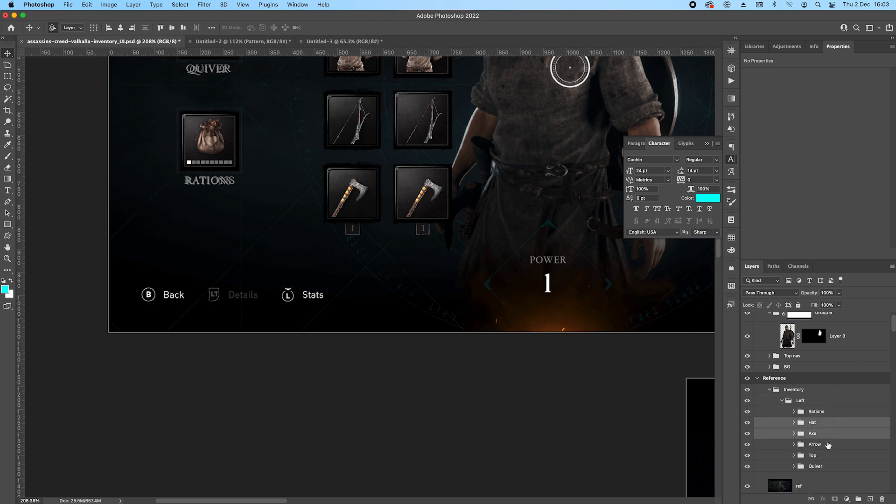
{"action": "left_click", "coordinate": [829, 445], "text": "shift"}
{"action": "left_click", "coordinate": [829, 459], "text": "shift"}
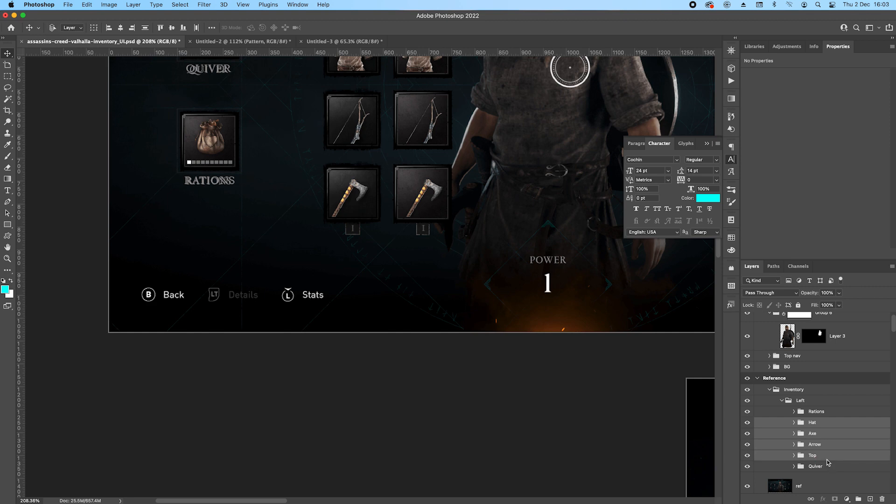
{"action": "key", "text": "shift+Left"}
{"action": "key", "text": "shift+Left"}
{"action": "key", "text": "shift+Left"}
{"action": "key", "text": "shift+Left"}
{"action": "key", "text": "shift+Left"}
{"action": "key", "text": "shift+Left"}
{"action": "key", "text": "shift+Left"}
{"action": "key", "text": "shift+Left"}
{"action": "key", "text": "shift+Left"}
{"action": "key", "text": "shift+Left"}
{"action": "key", "text": "shift+Left"}
{"action": "key", "text": "shift+Left"}
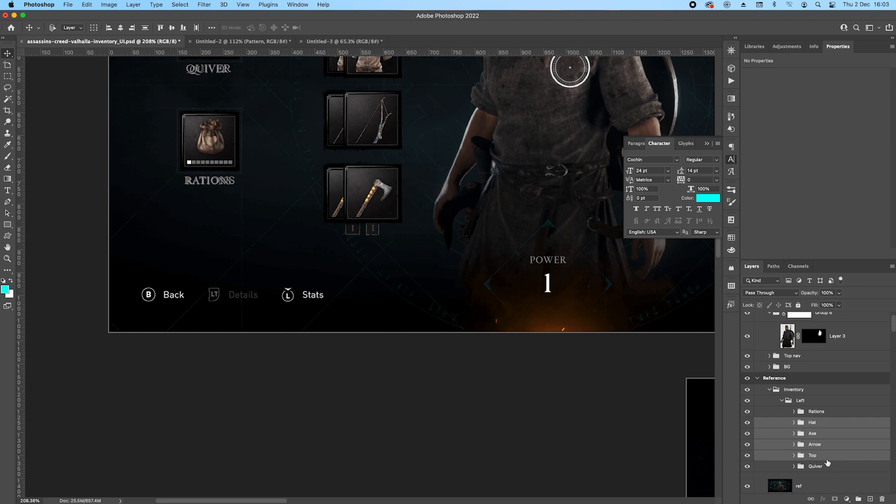
{"action": "key", "text": "shift+Left"}
{"action": "key", "text": "shift+Right"}
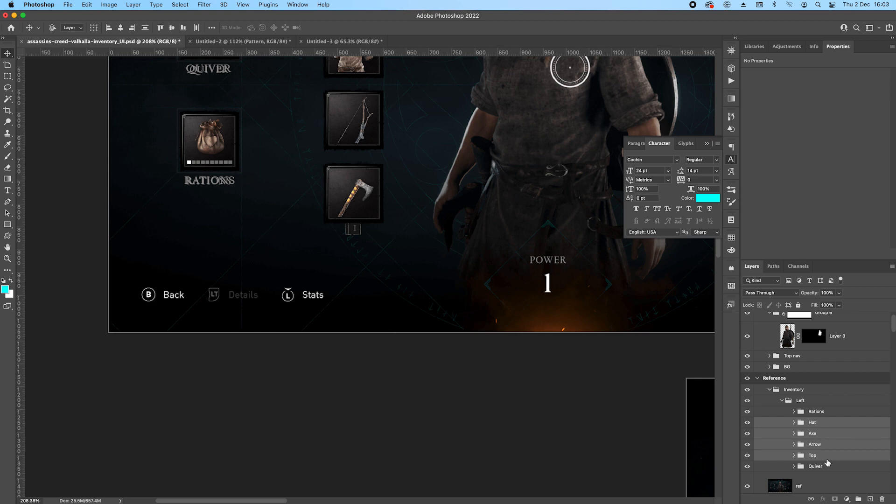
{"action": "left_click", "coordinate": [782, 401]}
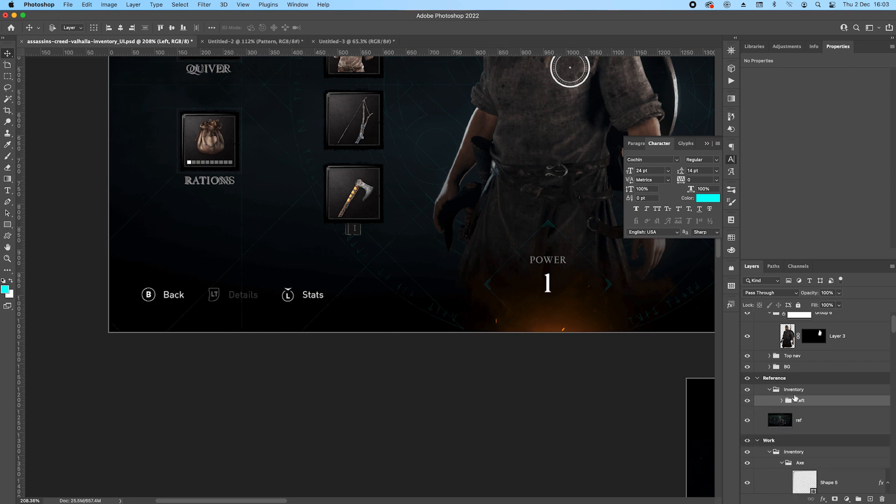
Duplicate the Left group and shift the copy across to the reference's right-hand equipment slots.
{"action": "scroll", "coordinate": [406, 196], "scroll_direction": "down", "scroll_amount": 6}
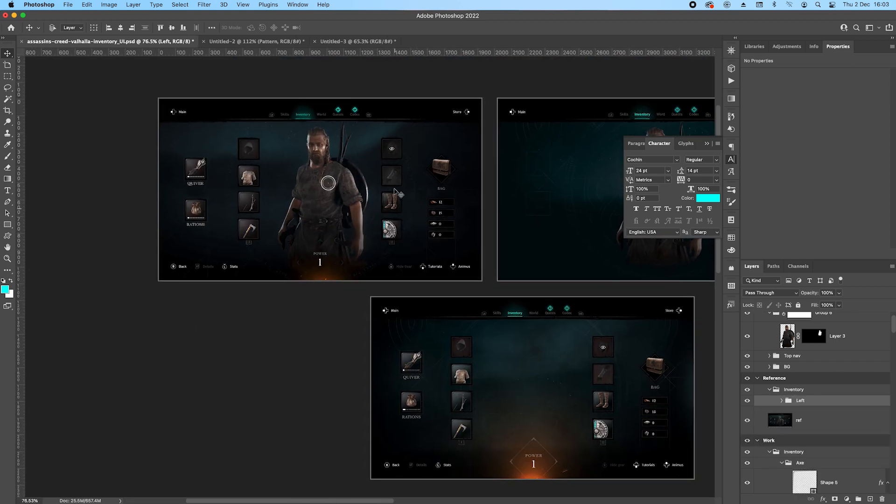
{"action": "scroll", "coordinate": [284, 221], "scroll_direction": "up", "scroll_amount": 3}
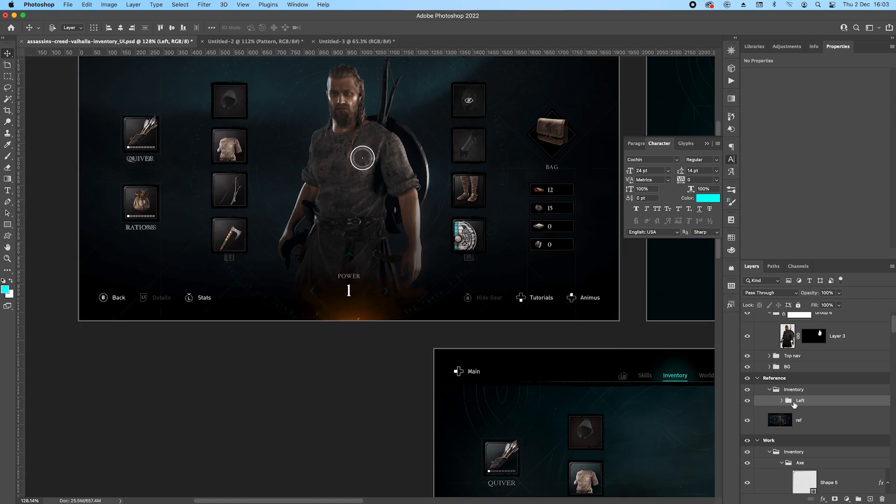
{"action": "left_click", "coordinate": [782, 401]}
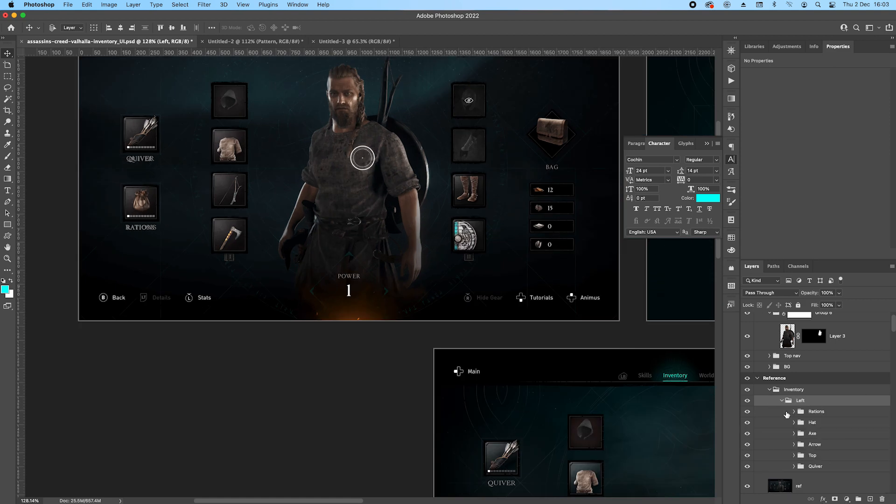
{"action": "left_click", "coordinate": [782, 401]}
{"action": "left_click_drag", "start_coordinate": [243, 172], "coordinate": [455, 169]}
Delete the Quiver and Rations groups from the duplicated Left group.
{"action": "right_click", "coordinate": [368, 94]}
{"action": "left_click", "coordinate": [395, 127]}
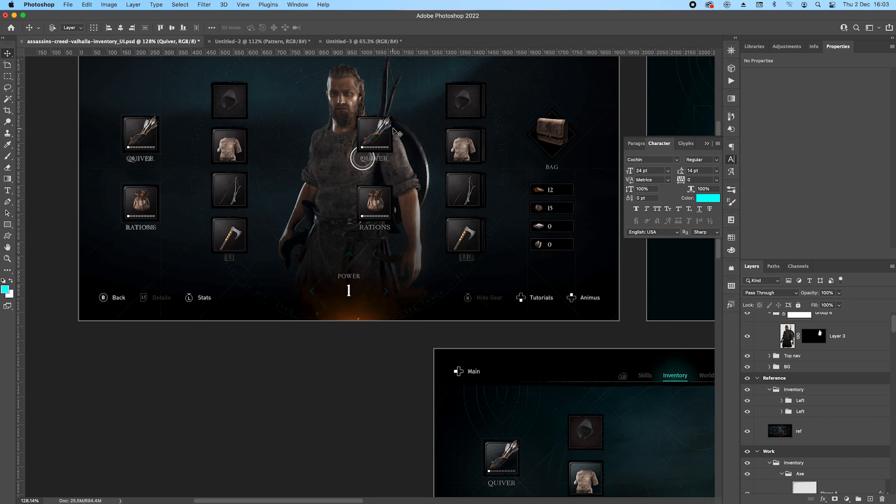
{"action": "right_click", "coordinate": [362, 208]}
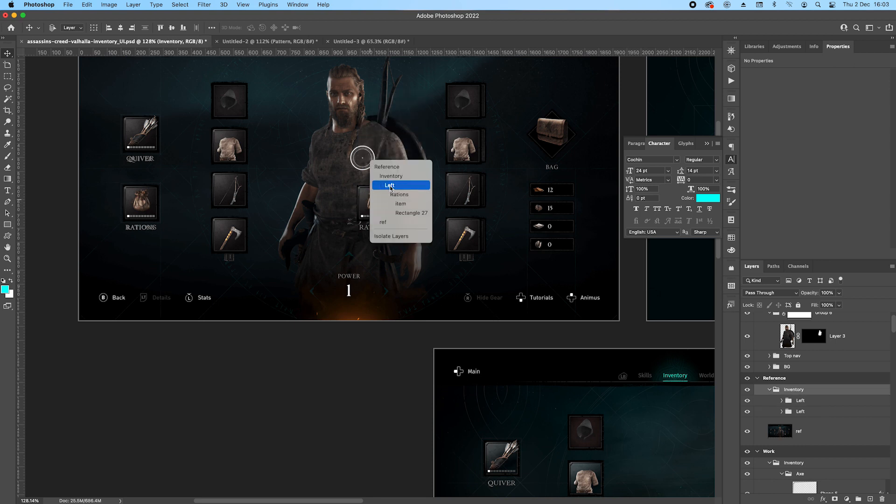
{"action": "left_click", "coordinate": [391, 185]}
{"action": "right_click", "coordinate": [371, 191]}
{"action": "left_click", "coordinate": [390, 165]}
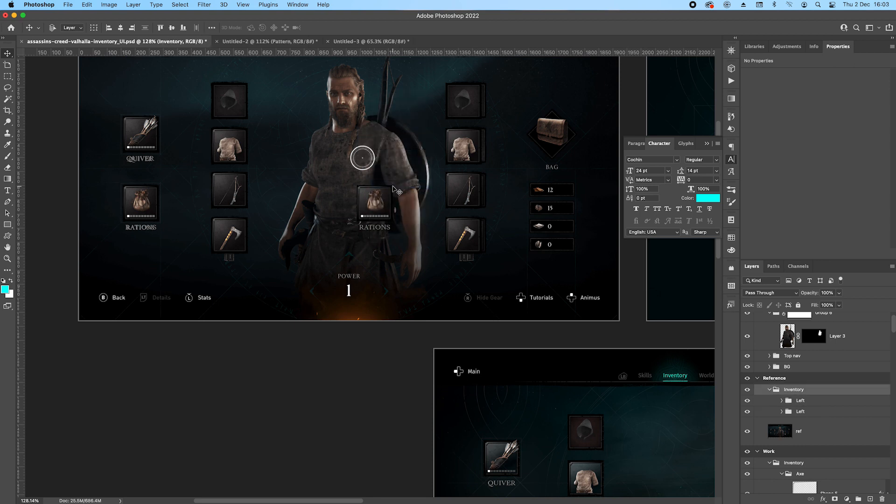
Rename the duplicated Left group as Right.
{"action": "scroll", "coordinate": [504, 171], "scroll_direction": "up", "scroll_amount": 3}
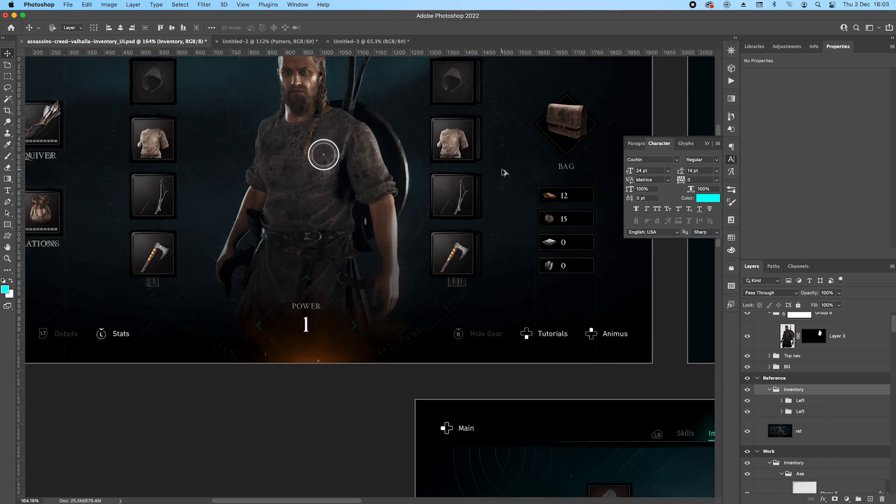
{"action": "double_click", "coordinate": [800, 401]}
{"action": "key", "text": "Return"}
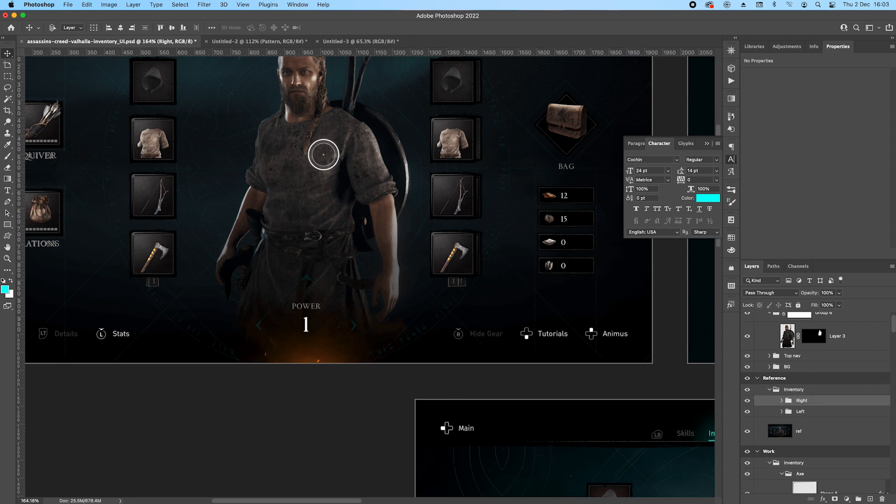
Nudge the Right group into line with the reference's right-hand slots and shift it directly left of them.
{"action": "key", "text": "Right"}
{"action": "key", "text": "Right"}
{"action": "key", "text": "Right"}
{"action": "key", "text": "Right"}
{"action": "key", "text": "Right"}
{"action": "key", "text": "Right"}
{"action": "key", "text": "Right"}
{"action": "key", "text": "Right"}
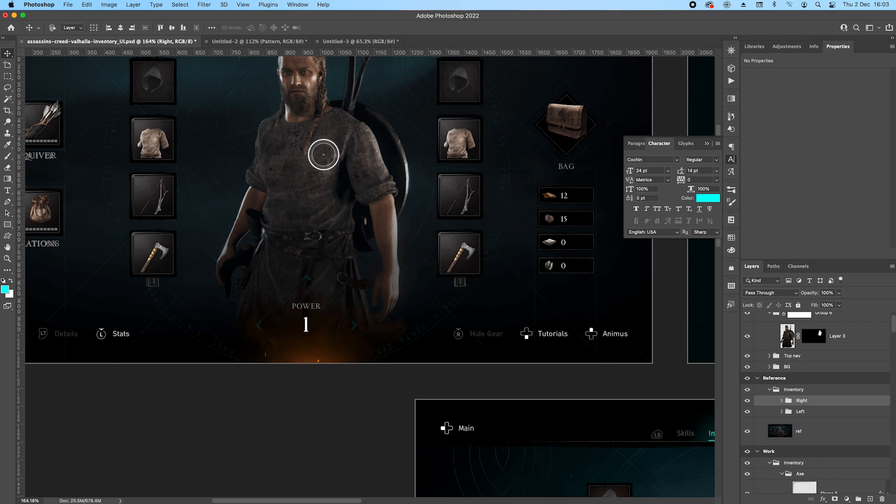
{"action": "scroll", "coordinate": [472, 225], "scroll_direction": "up", "scroll_amount": 5}
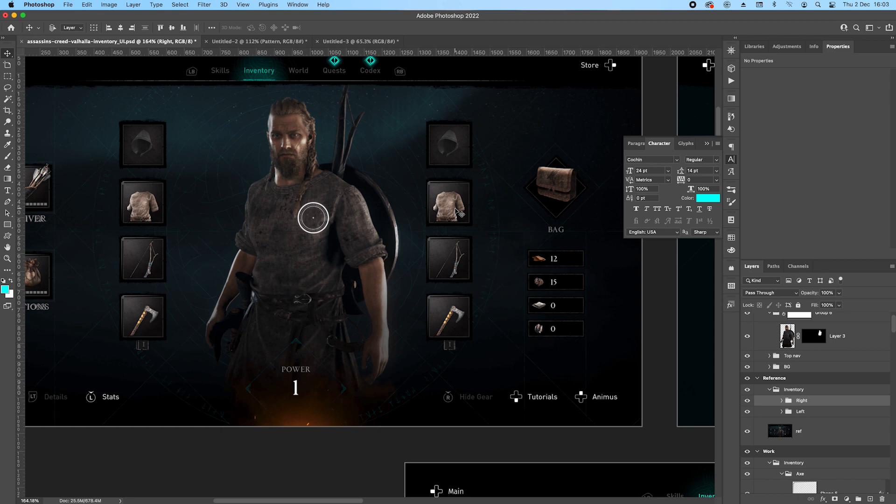
{"action": "left_click_drag", "start_coordinate": [458, 212], "coordinate": [406, 209]}
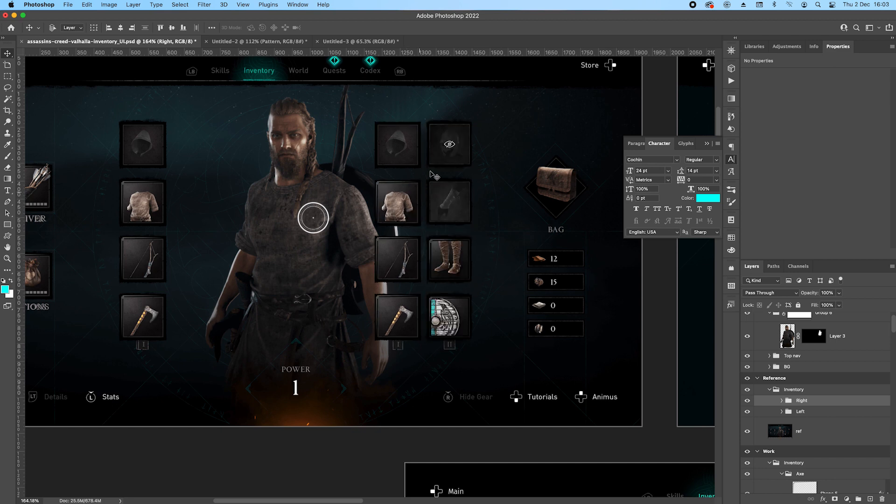
Delete the hood image from the Right group's Hat slot and rename that slot group Helmet.
{"action": "scroll", "coordinate": [431, 163], "scroll_direction": "up", "scroll_amount": 5}
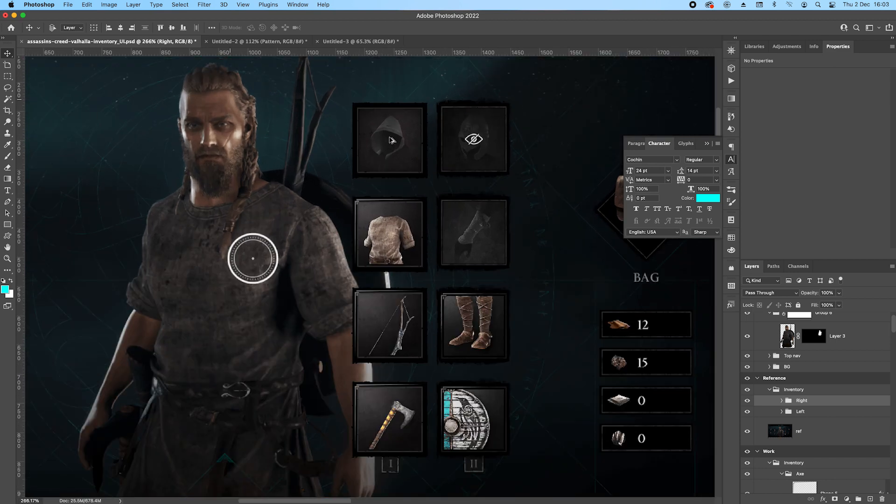
{"action": "left_click", "coordinate": [391, 132]}
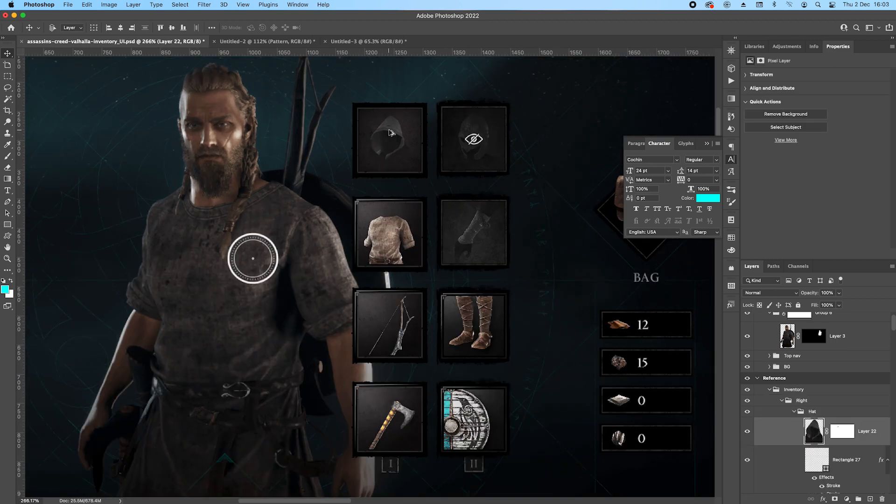
{"action": "key", "text": "BackSpace"}
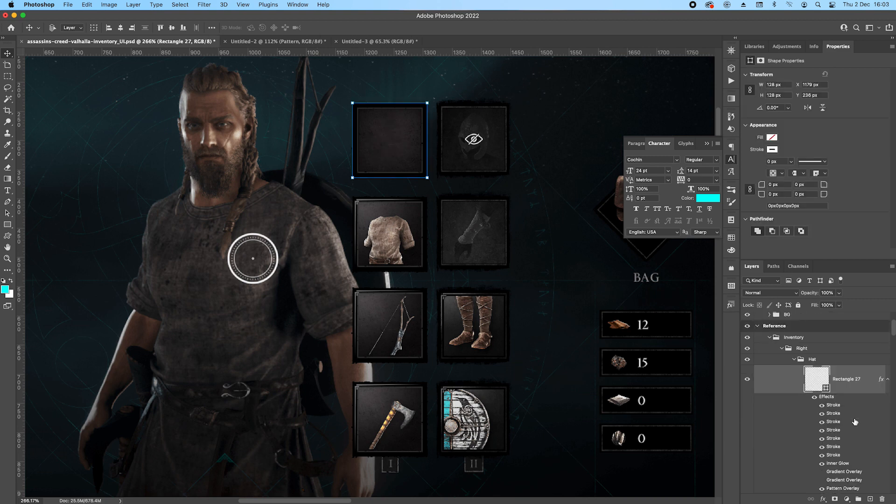
{"action": "double_click", "coordinate": [821, 364]}
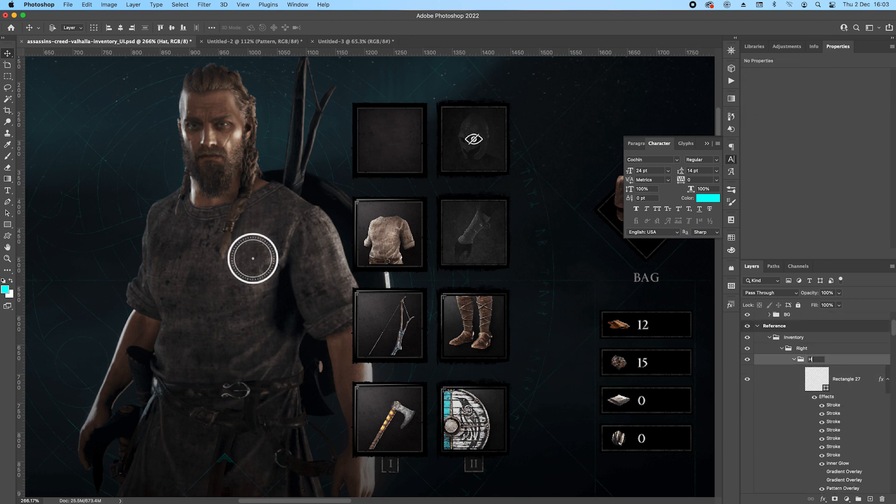
{"action": "key", "text": "Return"}
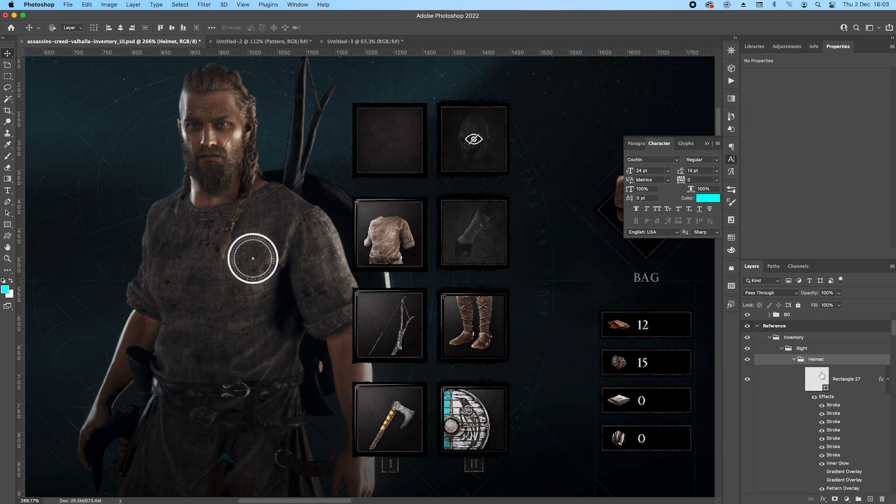
Copy the helmet image layer from the lower artboard into the Helmet group, above its slot rectangle.
{"action": "left_click", "coordinate": [485, 126], "text": "super"}
{"action": "left_click_drag", "start_coordinate": [481, 434], "coordinate": [473, 324]}
{"action": "left_click_drag", "start_coordinate": [358, 353], "coordinate": [70, 261]}
{"action": "left_click_drag", "start_coordinate": [644, 334], "coordinate": [349, 311]}
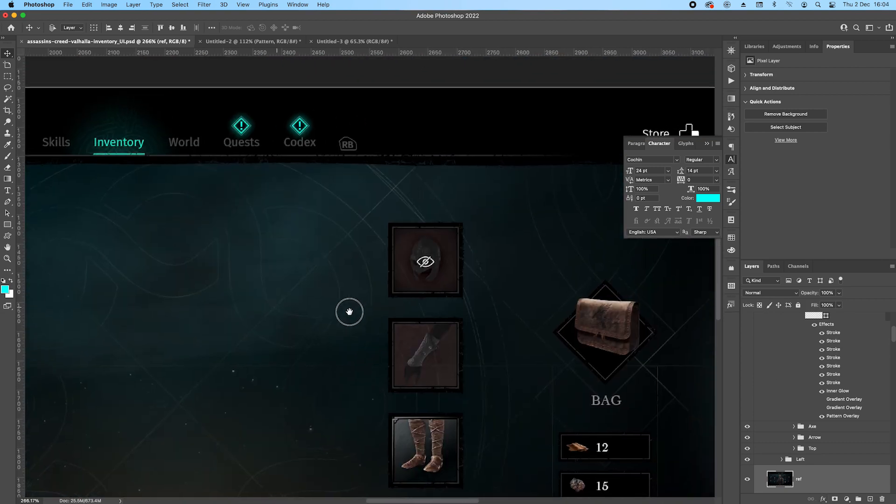
{"action": "left_click", "coordinate": [404, 271], "text": "super"}
{"action": "left_click_drag", "start_coordinate": [868, 461], "coordinate": [849, 362]}
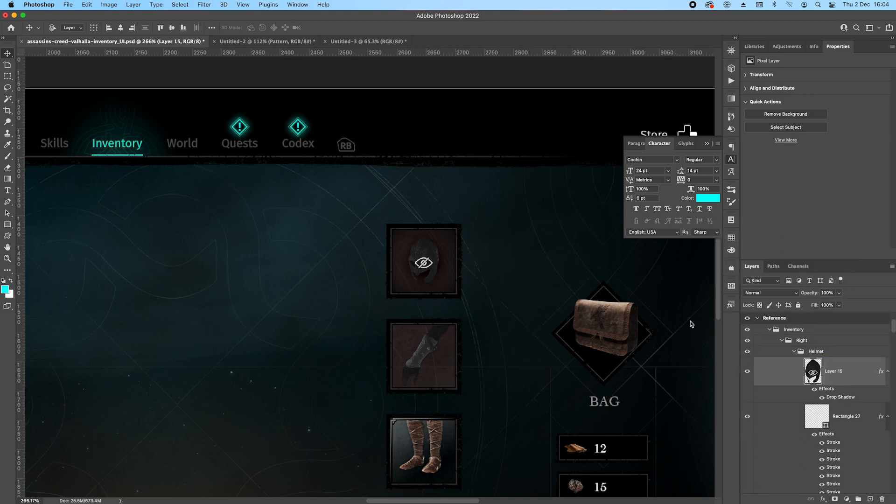
Copy the arm guard image layer from the lower artboard into the Right group, above the Helmet group.
{"action": "scroll", "coordinate": [431, 276], "scroll_direction": "down", "scroll_amount": 5}
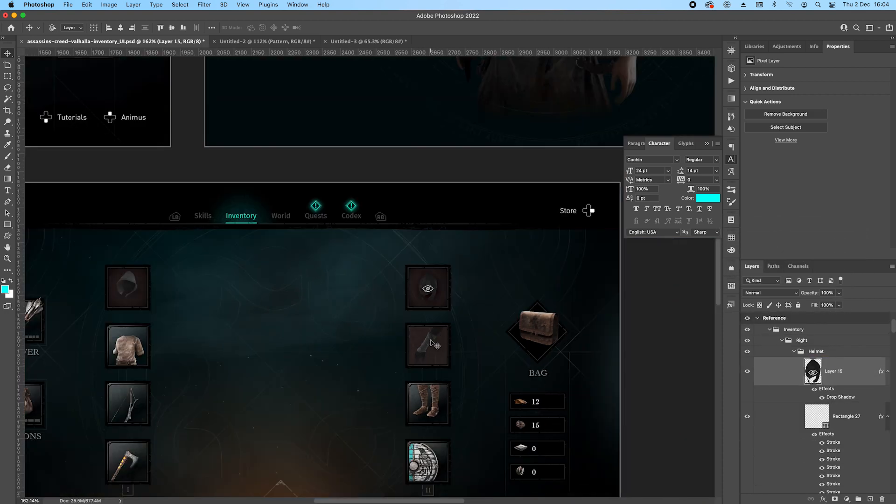
{"action": "left_click", "coordinate": [431, 342]}
{"action": "left_click_drag", "start_coordinate": [855, 462], "coordinate": [858, 346]}
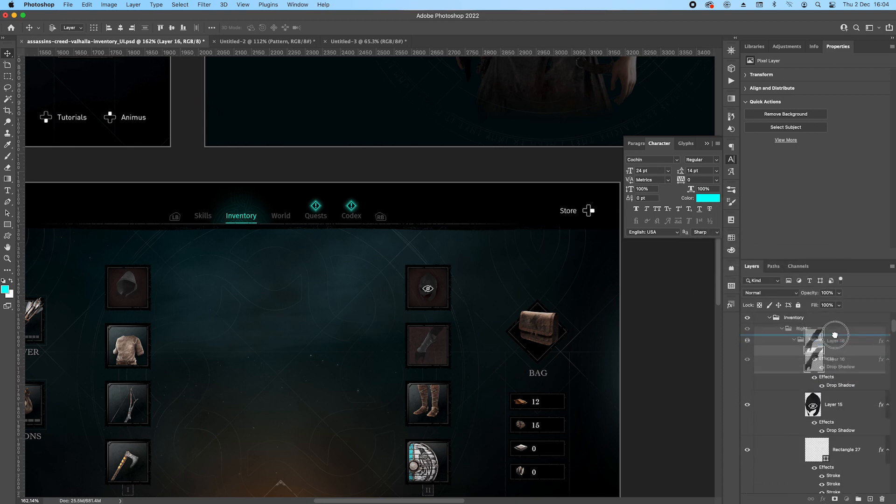
Copy the boots and shield image layers from the lower artboard into the Right group, above the arm guard layer.
{"action": "scroll", "coordinate": [432, 357], "scroll_direction": "down", "scroll_amount": 1}
{"action": "left_click", "coordinate": [433, 368]}
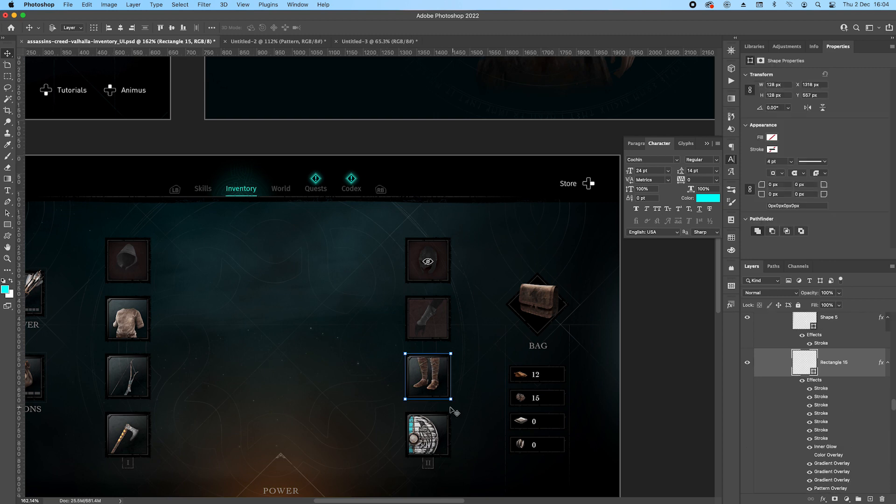
{"action": "scroll", "coordinate": [839, 415], "scroll_direction": "down", "scroll_amount": 3}
{"action": "scroll", "coordinate": [840, 455], "scroll_direction": "up", "scroll_amount": 5}
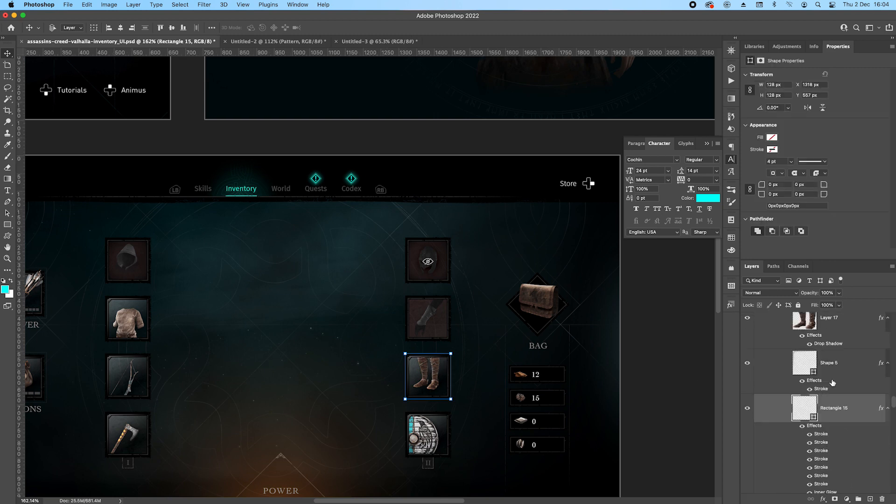
{"action": "scroll", "coordinate": [839, 343], "scroll_direction": "up", "scroll_amount": 1}
{"action": "left_click_drag", "start_coordinate": [854, 347], "coordinate": [847, 432]}
{"action": "left_click", "coordinate": [430, 435]}
{"action": "left_click_drag", "start_coordinate": [863, 463], "coordinate": [811, 346]}
Move the copied helmet image from the reference slot into the empty Helmet slot beside it.
{"action": "left_click_drag", "start_coordinate": [441, 318], "coordinate": [504, 466]}
{"action": "left_click_drag", "start_coordinate": [224, 140], "coordinate": [549, 198]}
{"action": "scroll", "coordinate": [364, 179], "scroll_direction": "up", "scroll_amount": 5}
{"action": "scroll", "coordinate": [365, 182], "scroll_direction": "down", "scroll_amount": 3}
{"action": "left_click_drag", "start_coordinate": [414, 175], "coordinate": [406, 195]}
{"action": "scroll", "coordinate": [805, 405], "scroll_direction": "down", "scroll_amount": 3}
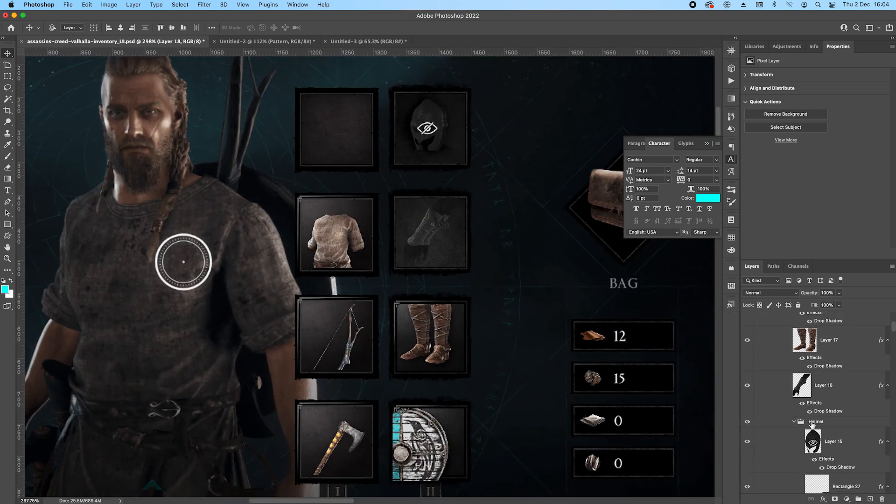
{"action": "left_click", "coordinate": [833, 441]}
{"action": "left_click_drag", "start_coordinate": [427, 130], "coordinate": [345, 134]}
Move the copied arm guard image over the tunic slot and the boots image over the bow slot.
{"action": "left_click_drag", "start_coordinate": [427, 230], "coordinate": [334, 230]}
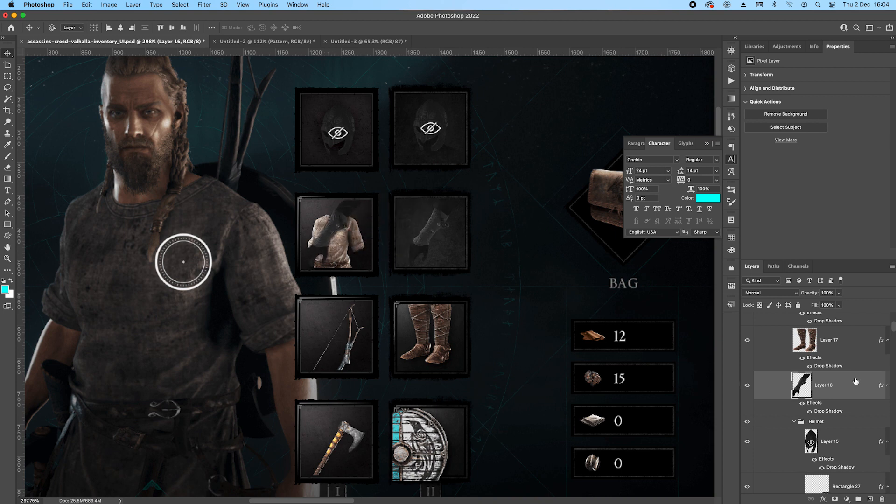
{"action": "scroll", "coordinate": [850, 379], "scroll_direction": "down", "scroll_amount": 4}
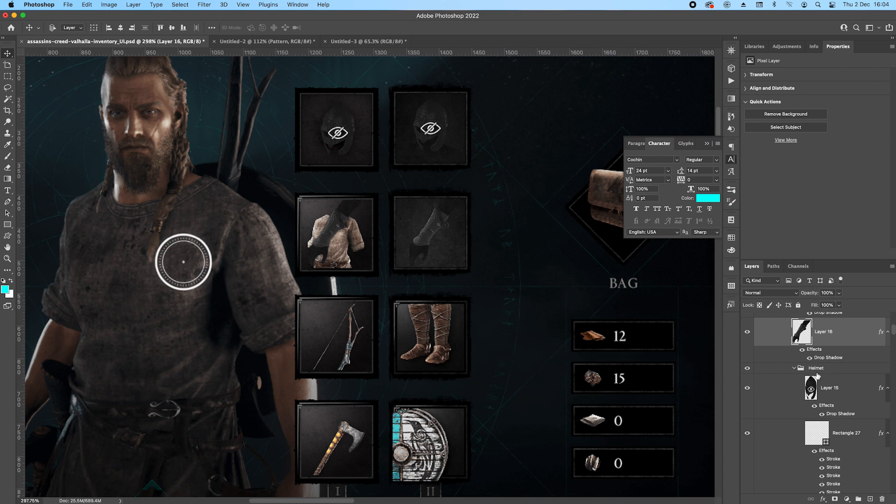
{"action": "left_click_drag", "start_coordinate": [409, 322], "coordinate": [355, 321], "text": "alt"}
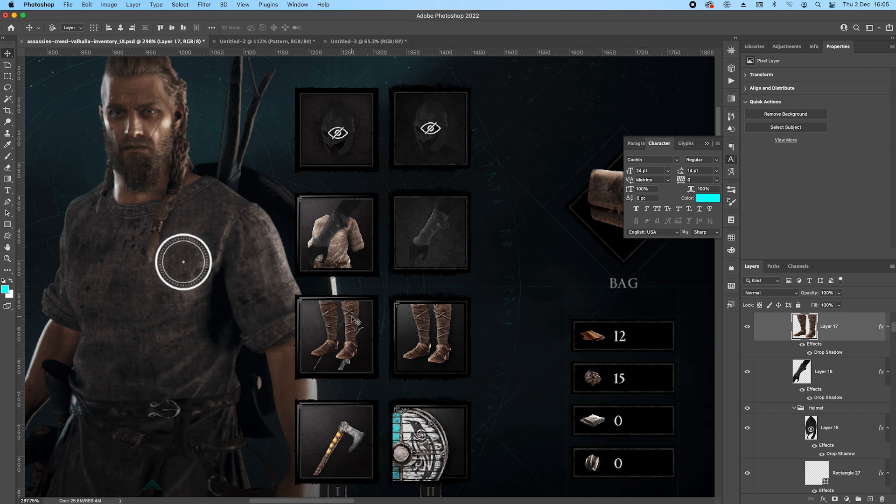
Move the copied shield image over the axe slot and nudge it into place against the slot's edges.
{"action": "left_click_drag", "start_coordinate": [423, 441], "coordinate": [333, 438], "text": "alt"}
{"action": "key", "text": "Left"}
{"action": "key", "text": "Left"}
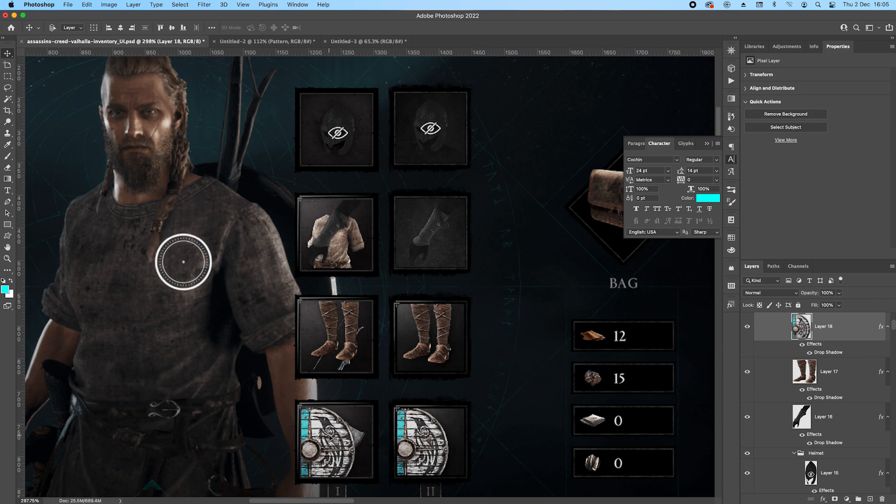
{"action": "key", "text": "Right"}
{"action": "key", "text": "Left"}
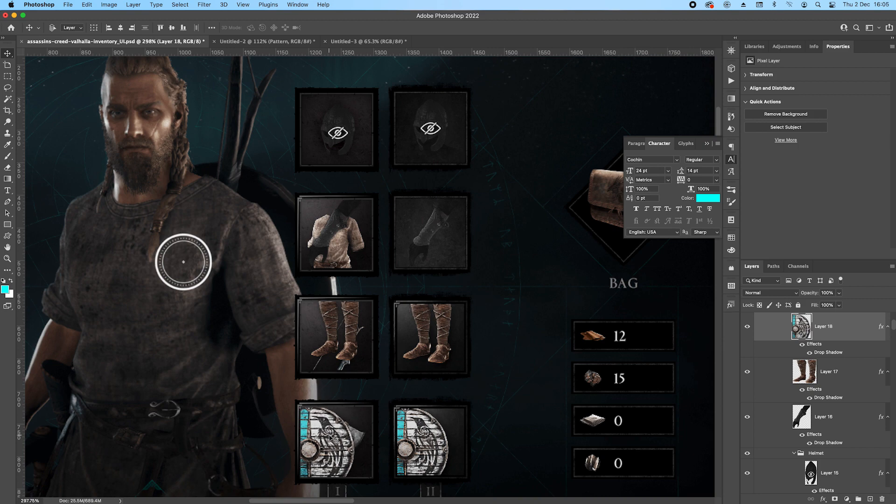
{"action": "left_click_drag", "start_coordinate": [376, 430], "coordinate": [291, 359]}
{"action": "key", "text": "Up"}
{"action": "key", "text": "Up"}
{"action": "key", "text": "Right"}
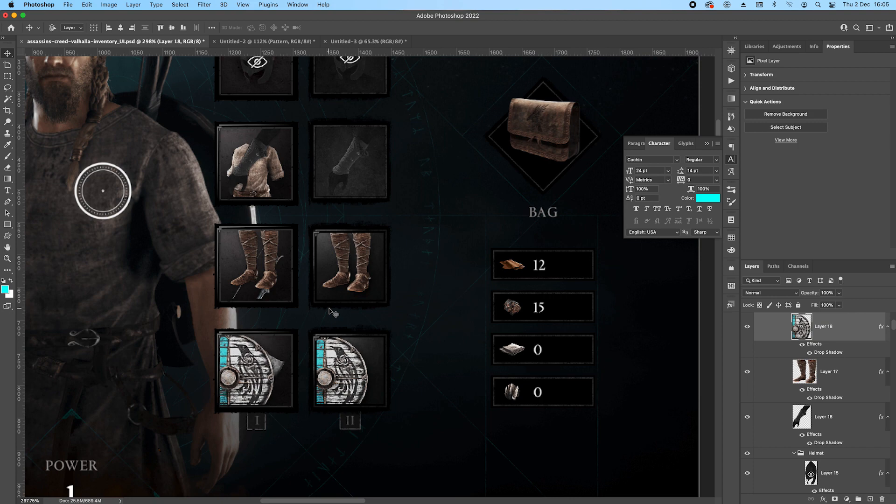
Collapse the Helmet group inside the Right group and rename the Axe group as Glow.
{"action": "scroll", "coordinate": [417, 355], "scroll_direction": "down", "scroll_amount": 3}
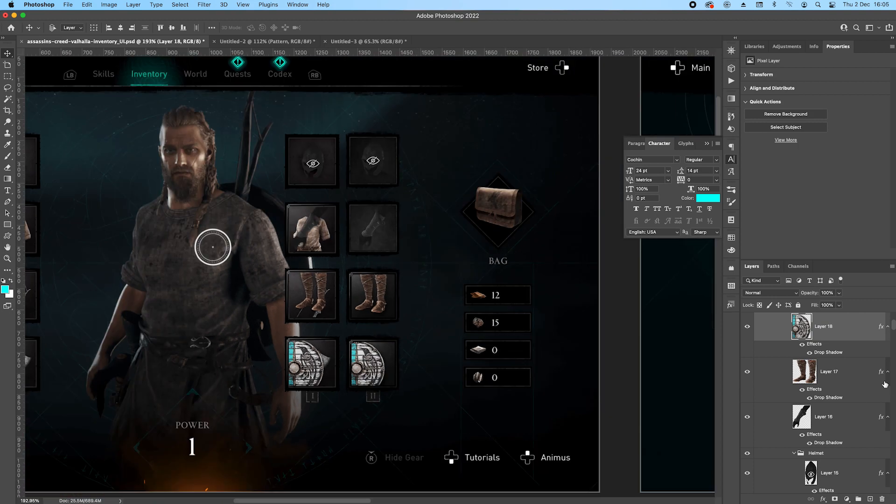
{"action": "scroll", "coordinate": [885, 384], "scroll_direction": "down", "scroll_amount": 1}
{"action": "left_click", "coordinate": [794, 428]}
{"action": "scroll", "coordinate": [834, 366], "scroll_direction": "up", "scroll_amount": 1}
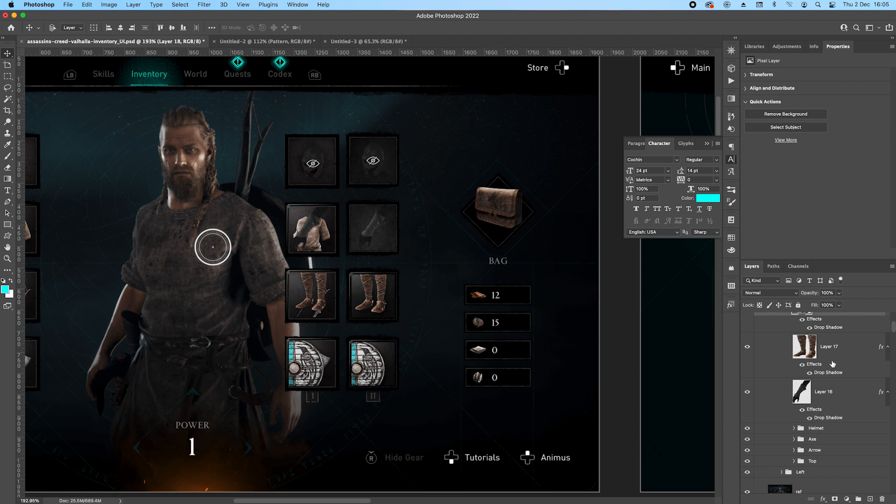
{"action": "double_click", "coordinate": [812, 439]}
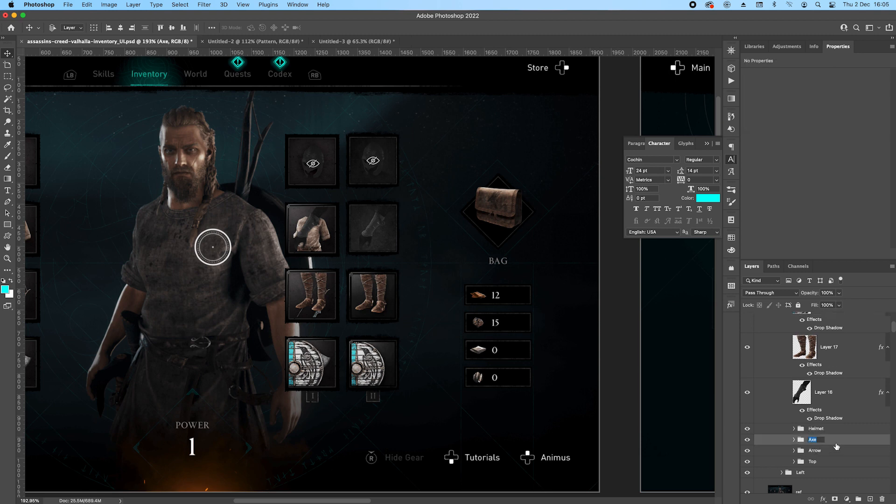
{"action": "type", "text": "Glow"}
{"action": "key", "text": "Return"}
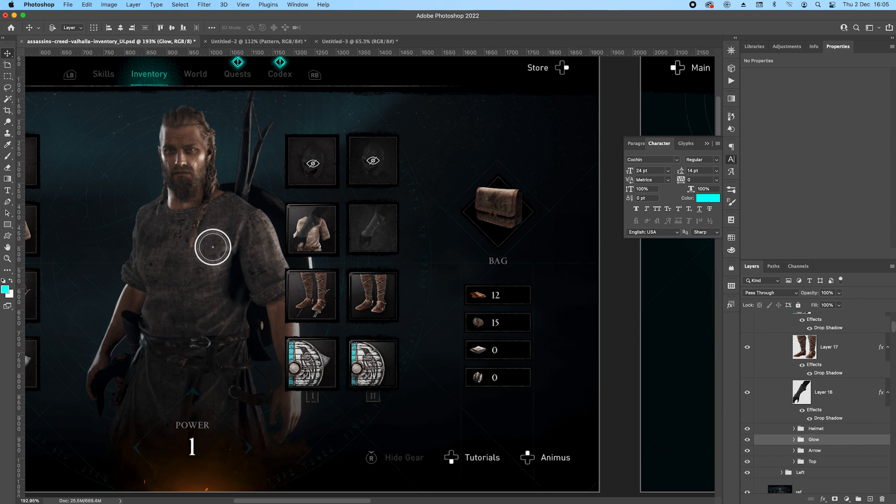
Rename the Right group's Arrow subgroup as Boots and its Top subgroup as Shield.
{"action": "double_click", "coordinate": [815, 450]}
{"action": "type", "text": "Boots"}
{"action": "key", "text": "Return"}
{"action": "double_click", "coordinate": [814, 462]}
{"action": "type", "text": "Shield"}
{"action": "key", "text": "Return"}
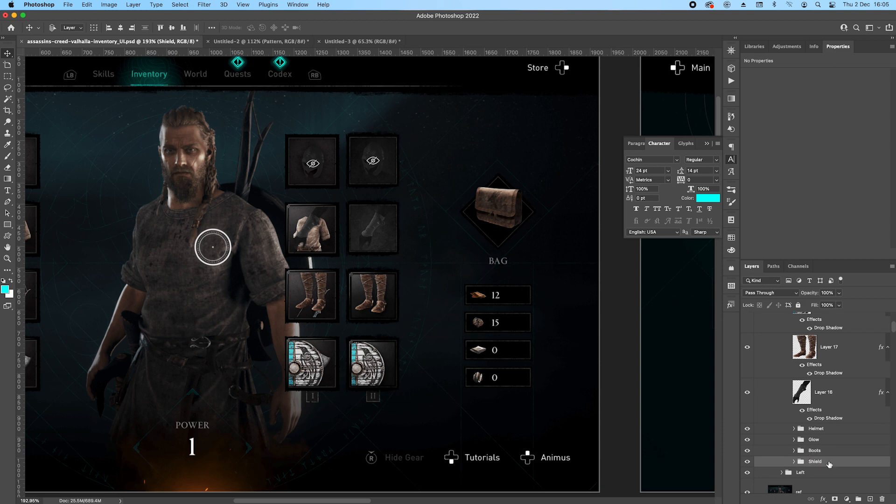
Try moving the arm guard layer into the Glow group above the axe layer.
{"action": "left_click", "coordinate": [794, 439]}
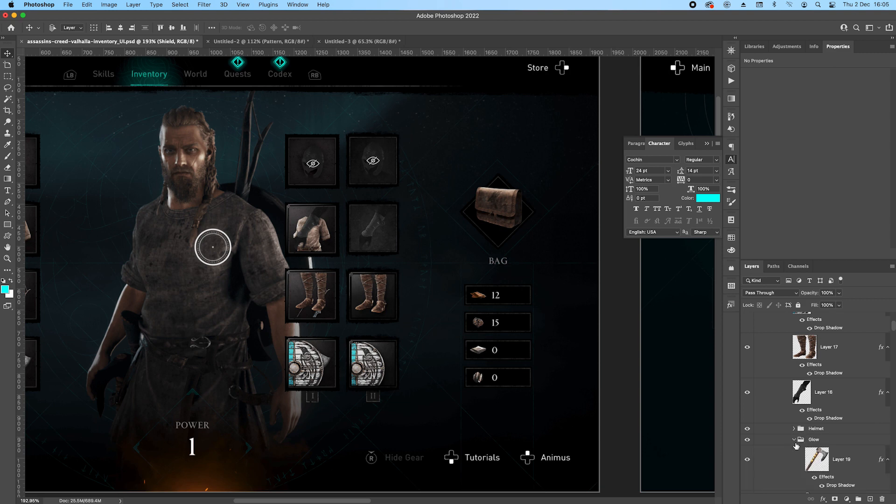
{"action": "scroll", "coordinate": [838, 350], "scroll_direction": "down", "scroll_amount": 2}
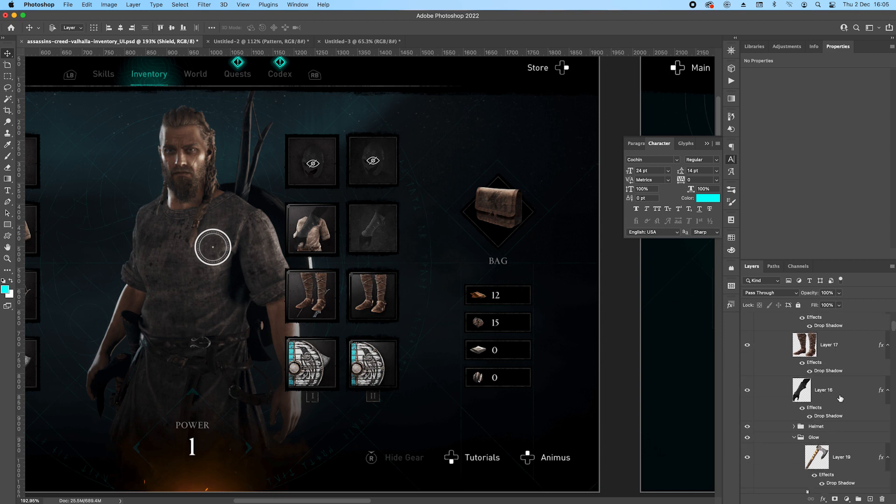
{"action": "left_click", "coordinate": [840, 399]}
{"action": "double_click", "coordinate": [814, 438]}
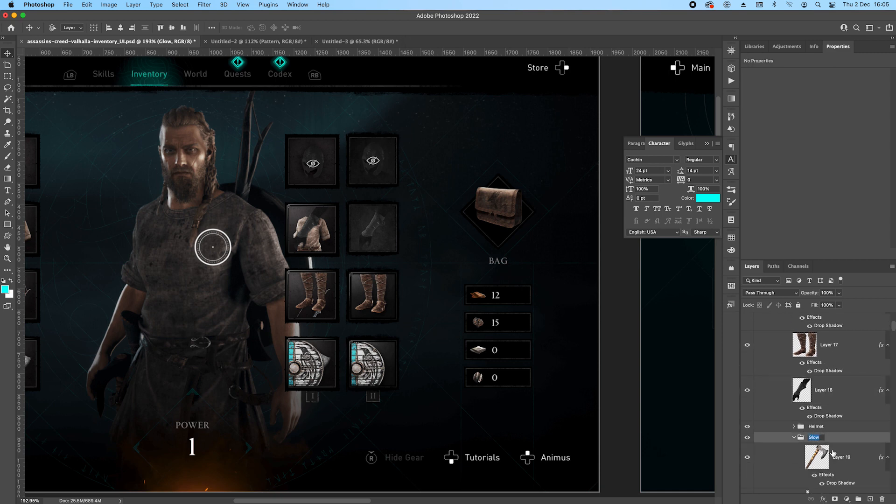
{"action": "type", "text": "Gl"}
{"action": "key", "text": "Return"}
{"action": "left_click_drag", "start_coordinate": [822, 400], "coordinate": [833, 446]}
{"action": "left_click", "coordinate": [842, 460]}
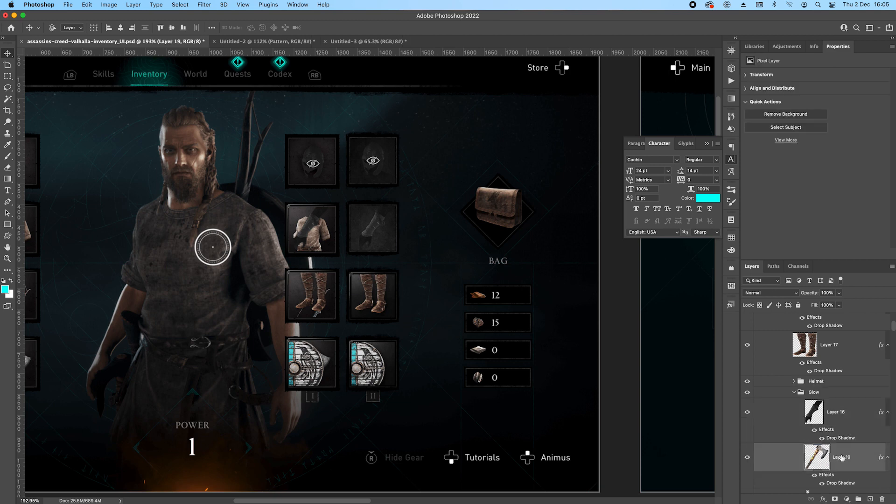
Check the Glow group's slot by toggling its visibility and move the arm guard layer back out above the Helmet group.
{"action": "left_click", "coordinate": [747, 392]}
{"action": "left_click", "coordinate": [746, 392]}
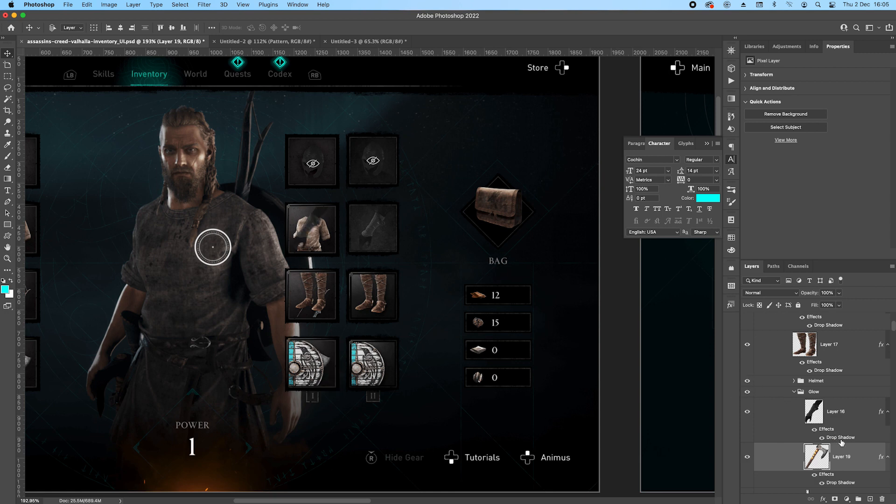
{"action": "left_click", "coordinate": [841, 413]}
{"action": "scroll", "coordinate": [841, 406], "scroll_direction": "down", "scroll_amount": 3}
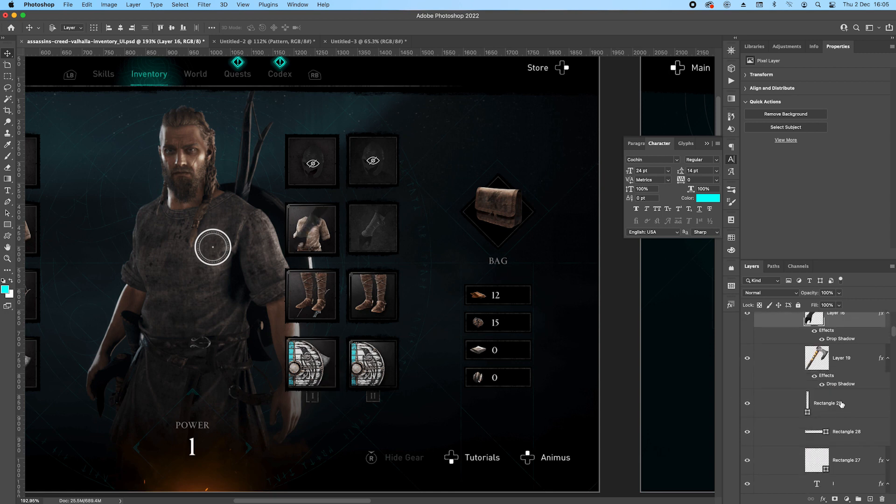
{"action": "scroll", "coordinate": [841, 405], "scroll_direction": "up", "scroll_amount": 3}
{"action": "left_click_drag", "start_coordinate": [848, 370], "coordinate": [829, 356]}
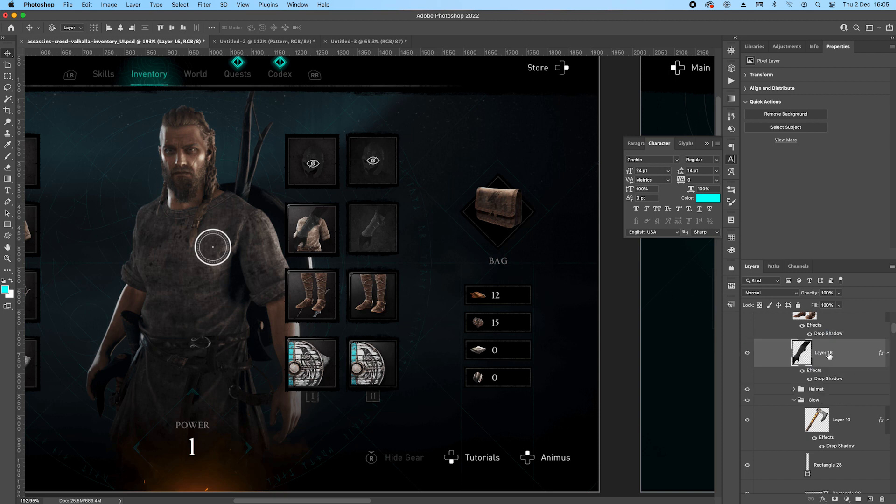
Rename the Glow group as Shield and replace the axe layer inside it with the copied shield layer.
{"action": "double_click", "coordinate": [815, 401]}
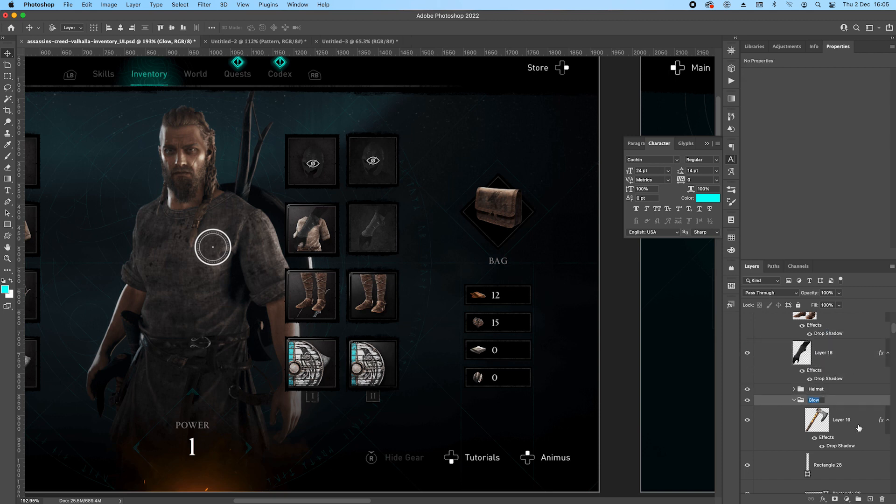
{"action": "key", "text": "Return"}
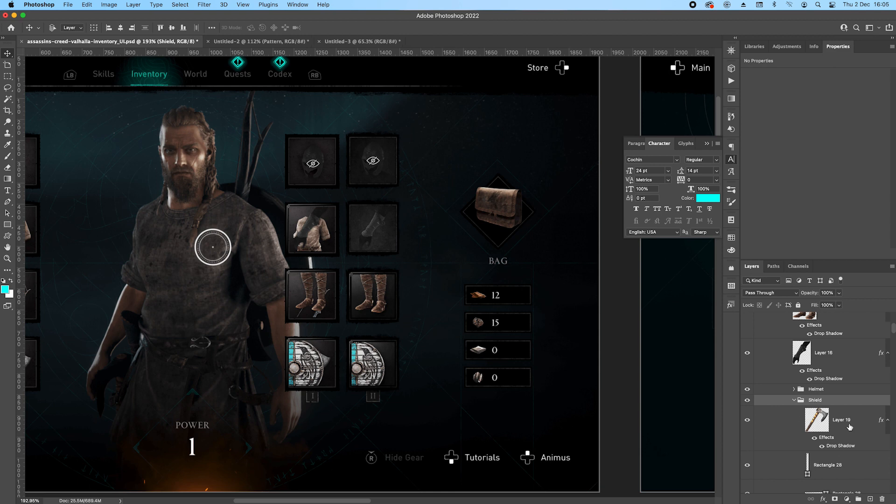
{"action": "scroll", "coordinate": [849, 427], "scroll_direction": "up", "scroll_amount": 5}
{"action": "left_click", "coordinate": [856, 343]}
{"action": "left_click_drag", "start_coordinate": [855, 343], "coordinate": [842, 436]}
{"action": "left_click", "coordinate": [842, 436]}
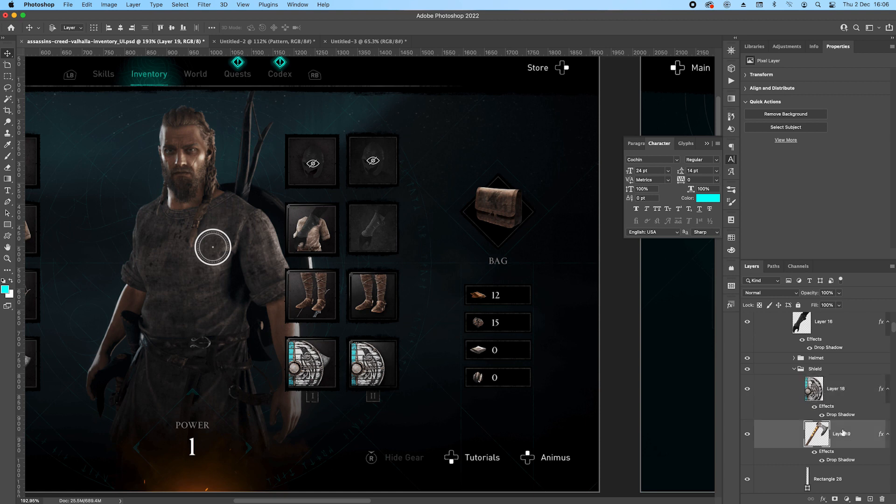
{"action": "key", "text": "BackSpace"}
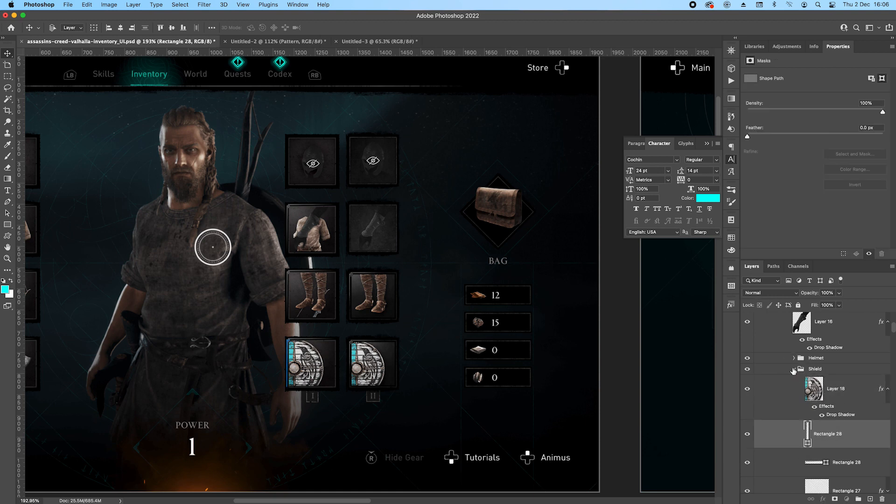
{"action": "left_click", "coordinate": [794, 370]}
Replace the bow image in the Boots group with the copied boots layer and collapse the group.
{"action": "left_click", "coordinate": [794, 380]}
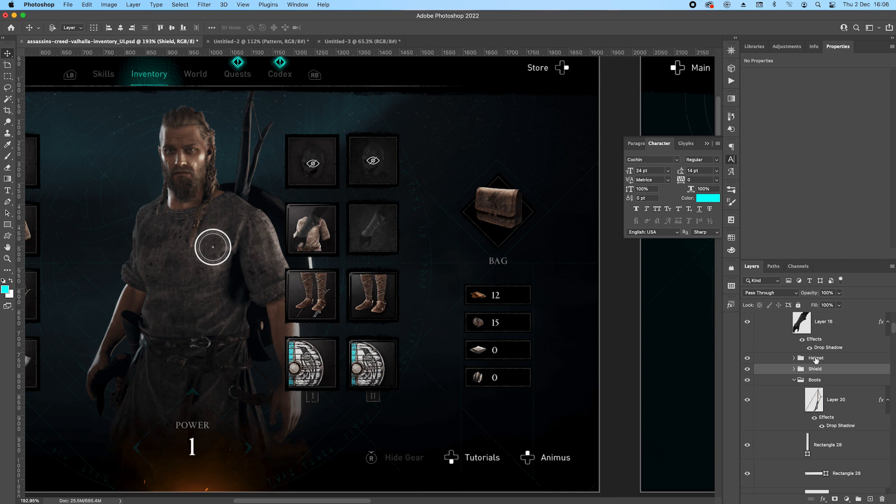
{"action": "scroll", "coordinate": [831, 327], "scroll_direction": "up", "scroll_amount": 3}
{"action": "left_click_drag", "start_coordinate": [833, 333], "coordinate": [846, 450]}
{"action": "left_click", "coordinate": [848, 452]}
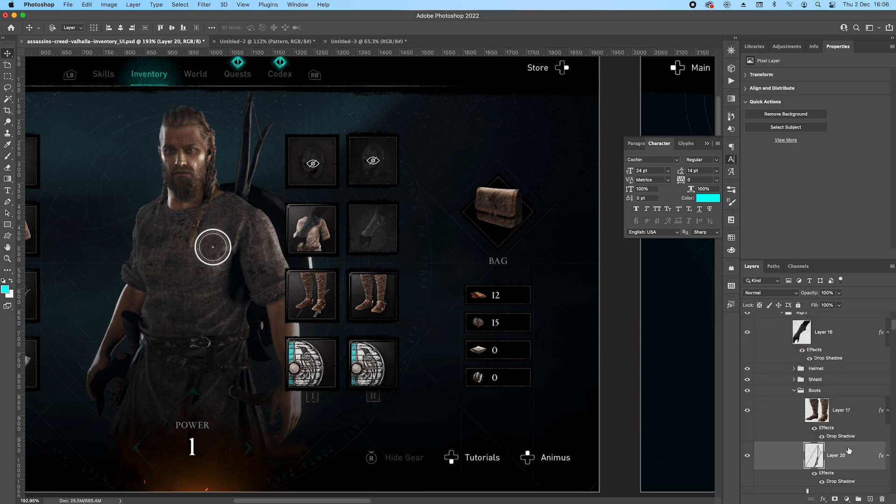
{"action": "left_click", "coordinate": [793, 390]}
Rename the lower Shield group as Glows and replace its tunic image with the copied arm guard layer.
{"action": "double_click", "coordinate": [814, 402]}
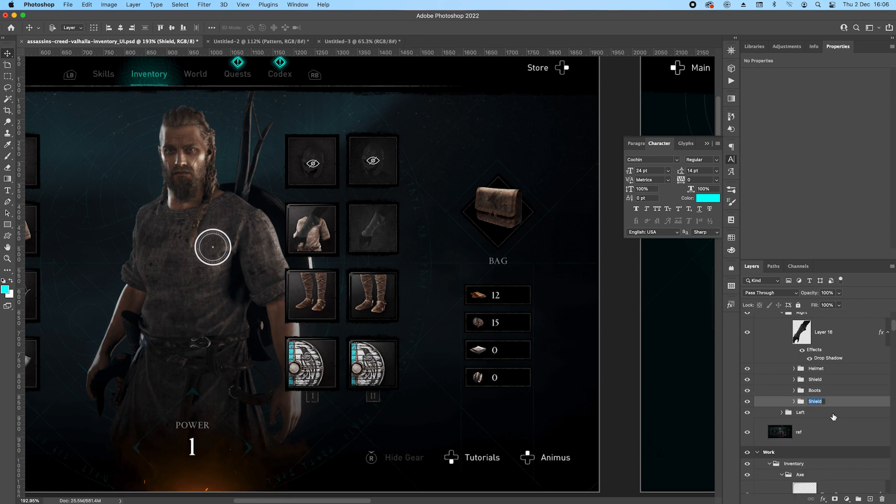
{"action": "type", "text": "Glows"}
{"action": "key", "text": "Return"}
{"action": "scroll", "coordinate": [811, 401], "scroll_direction": "down", "scroll_amount": 2}
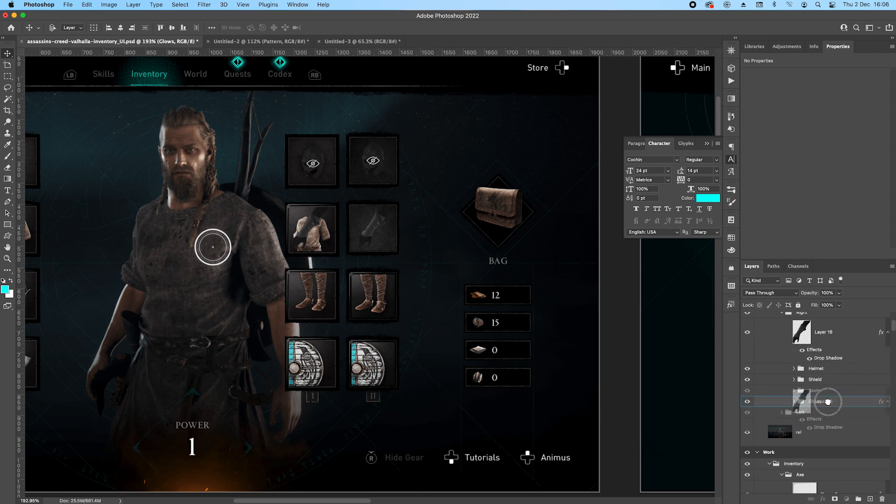
{"action": "left_click", "coordinate": [794, 356]}
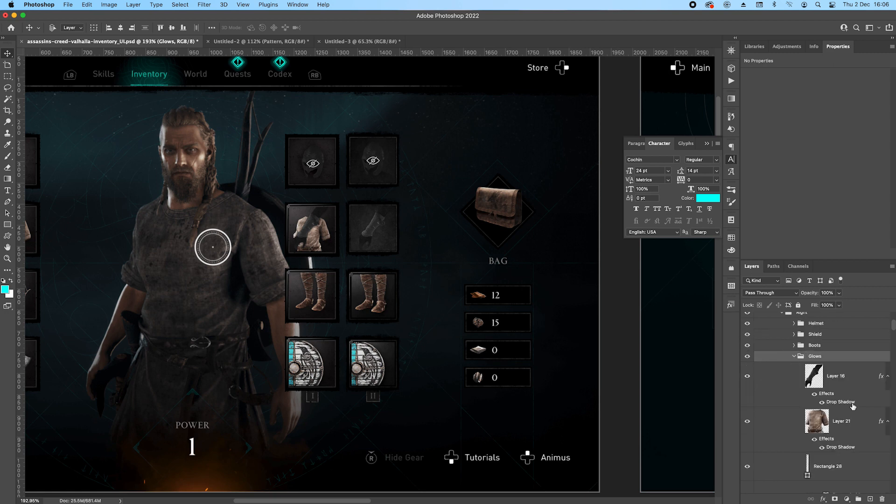
{"action": "left_click", "coordinate": [854, 418]}
{"action": "key", "text": "BackSpace"}
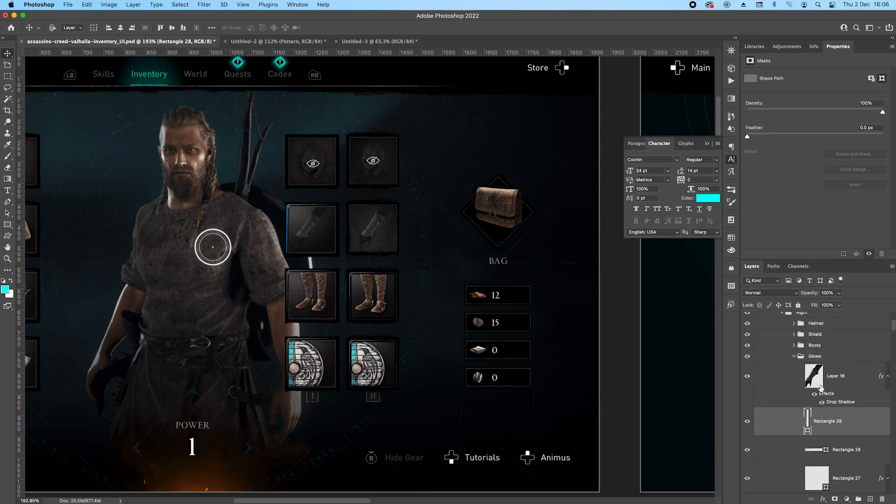
Shift the whole Right group horizontally onto the reference's right-hand slots, collapse it and save the document.
{"action": "scroll", "coordinate": [842, 390], "scroll_direction": "up", "scroll_amount": 3}
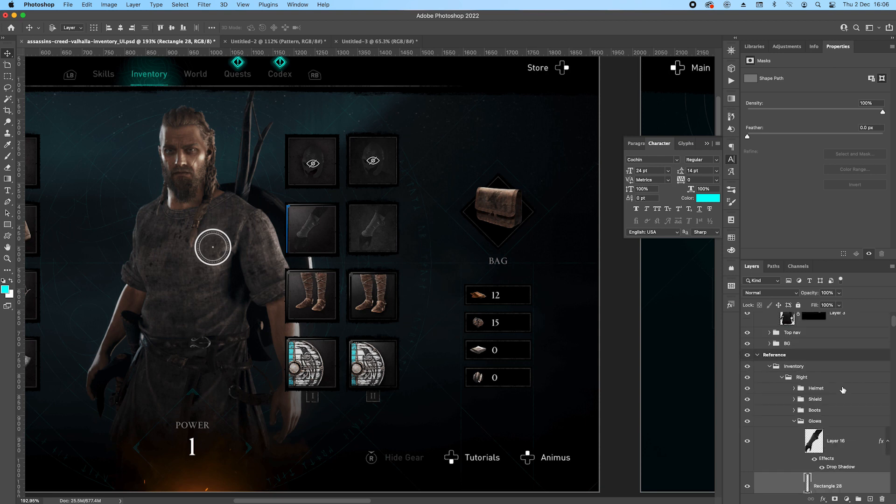
{"action": "left_click", "coordinate": [801, 378]}
{"action": "key", "text": "shift+Right"}
{"action": "key", "text": "shift+Right"}
{"action": "key", "text": "shift+Right"}
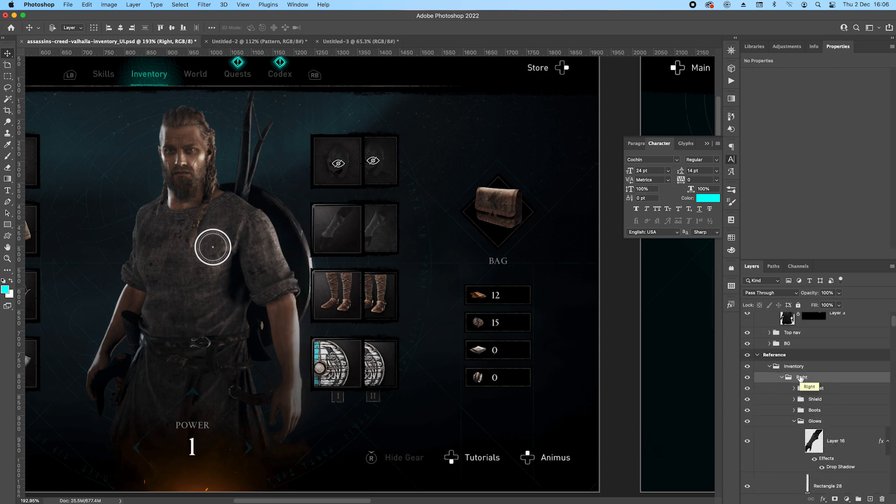
{"action": "key", "text": "shift+Right"}
{"action": "key", "text": "shift+Right"}
{"action": "key", "text": "shift+Right"}
{"action": "key", "text": "shift+Right"}
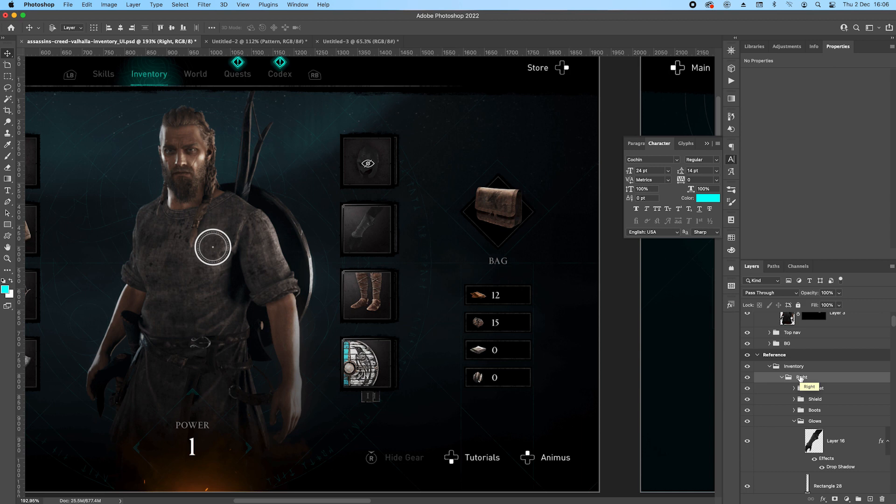
{"action": "scroll", "coordinate": [363, 258], "scroll_direction": "down", "scroll_amount": 8}
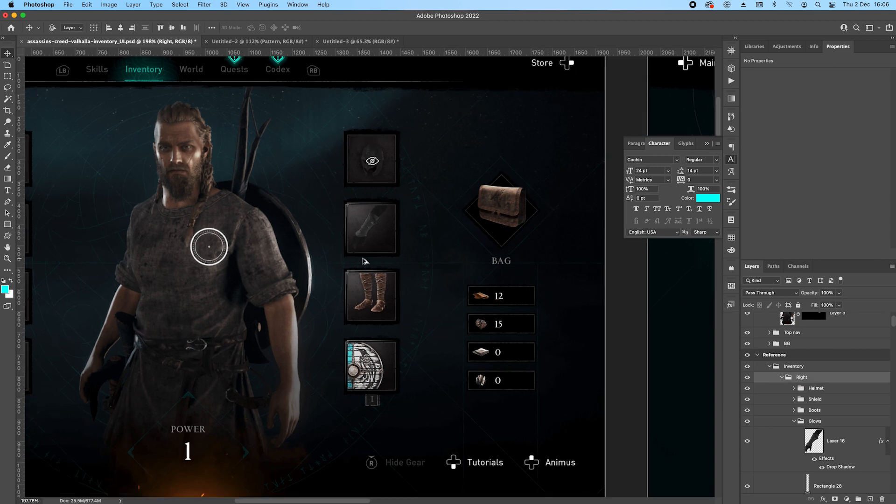
{"action": "left_click_drag", "start_coordinate": [202, 250], "coordinate": [228, 222]}
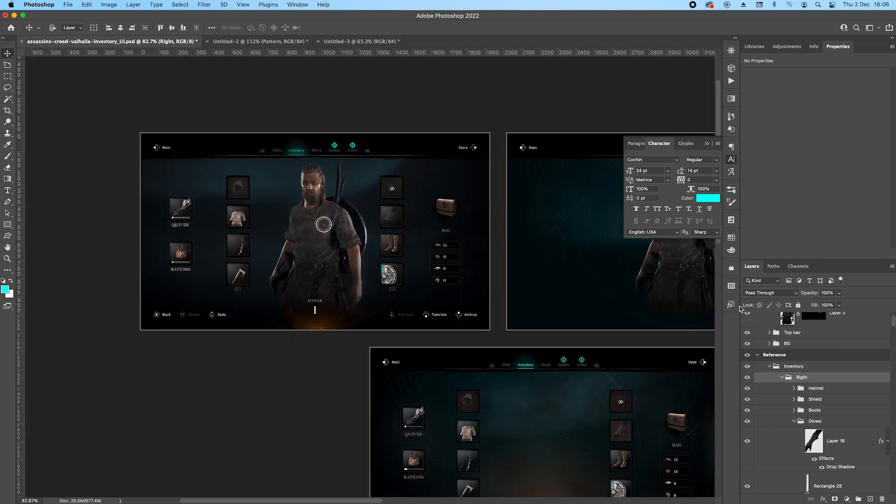
{"action": "left_click", "coordinate": [781, 377]}
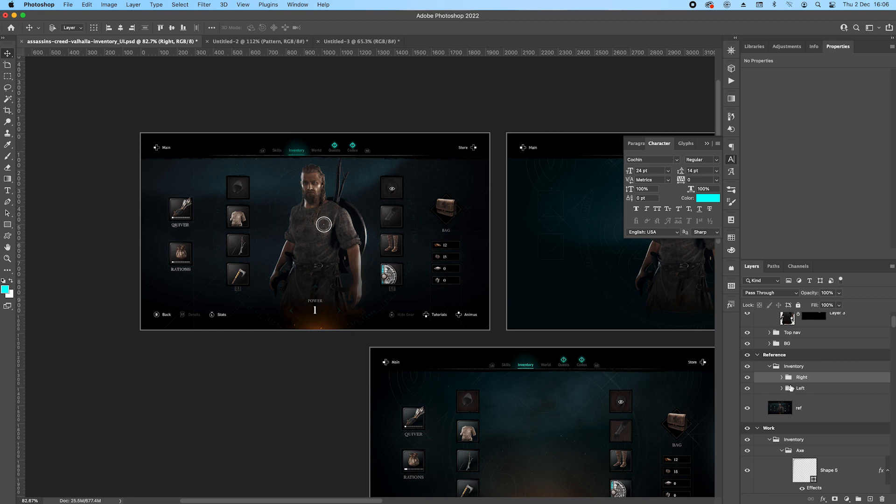
{"action": "key", "text": "super+s"}
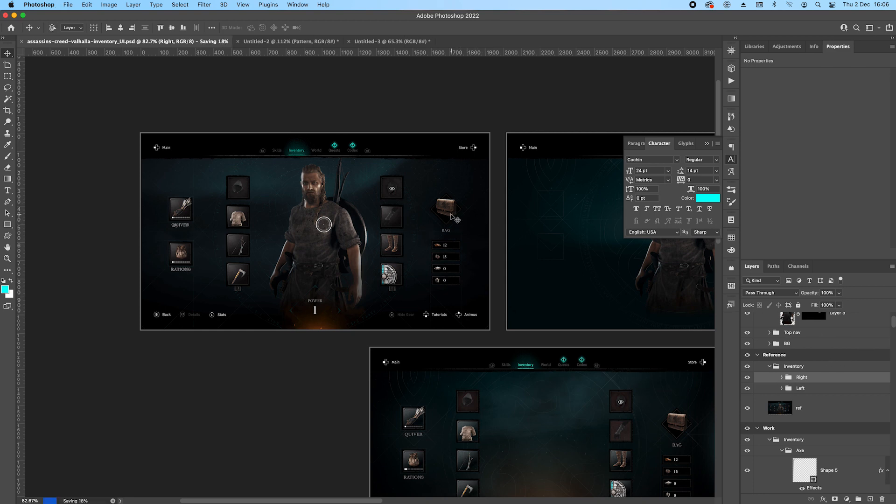
Draw a 128 × 128 px rectangle with no fill and place it between the helmet slot and the bag.
{"action": "scroll", "coordinate": [458, 219], "scroll_direction": "up", "scroll_amount": 5}
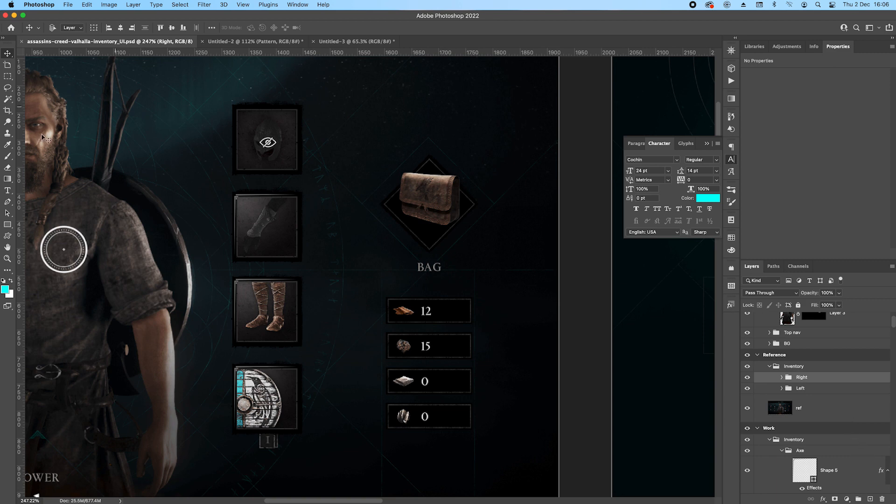
{"action": "left_click", "coordinate": [8, 225]}
{"action": "left_click_drag", "start_coordinate": [391, 99], "coordinate": [463, 168]}
{"action": "left_click", "coordinate": [772, 140]}
{"action": "left_click", "coordinate": [756, 156]}
{"action": "key", "text": "v"}
{"action": "left_click_drag", "start_coordinate": [432, 100], "coordinate": [369, 98]}
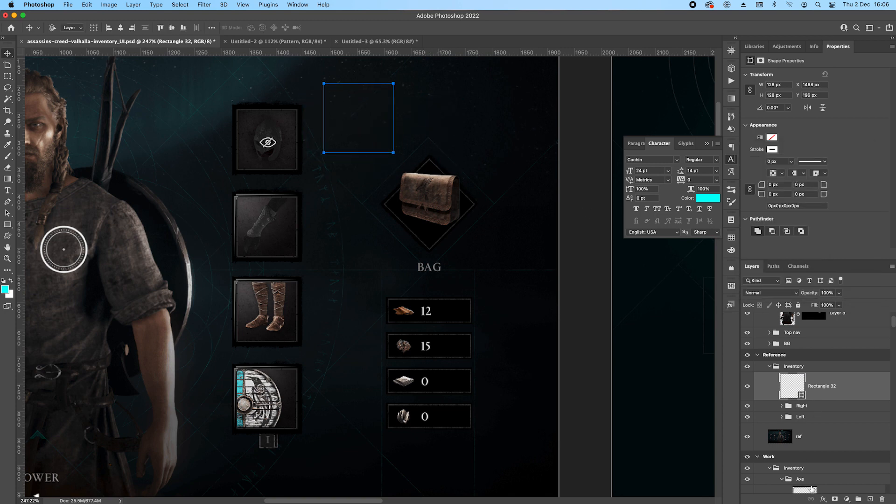
Add a Color Overlay to the rectangle and set its colour to black (#000000).
{"action": "left_click", "coordinate": [823, 498]}
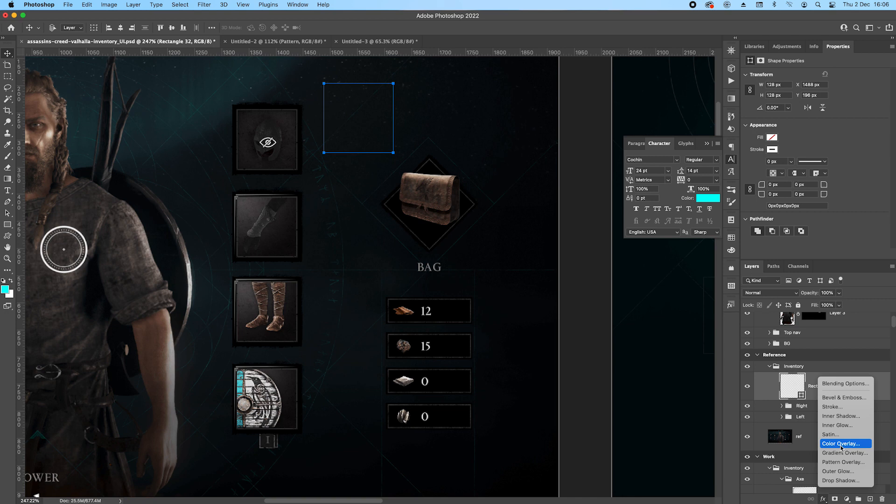
{"action": "left_click", "coordinate": [841, 444]}
{"action": "left_click_drag", "start_coordinate": [743, 283], "coordinate": [760, 280]}
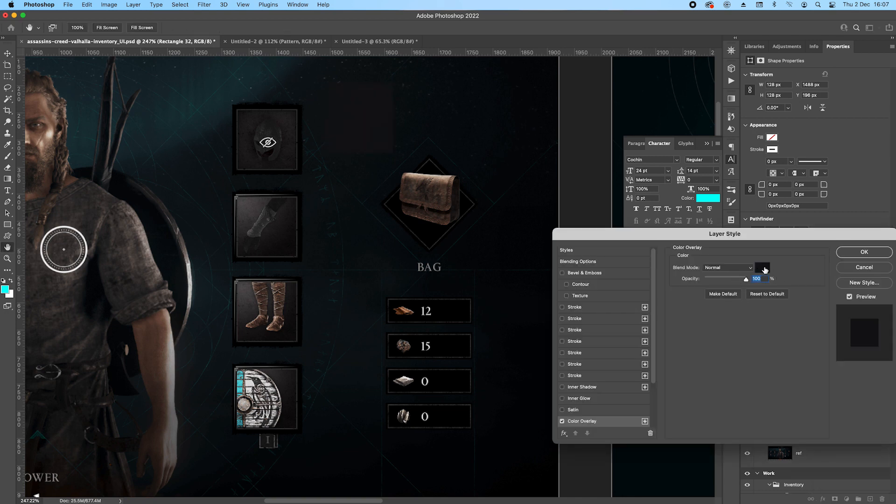
{"action": "left_click", "coordinate": [849, 254]}
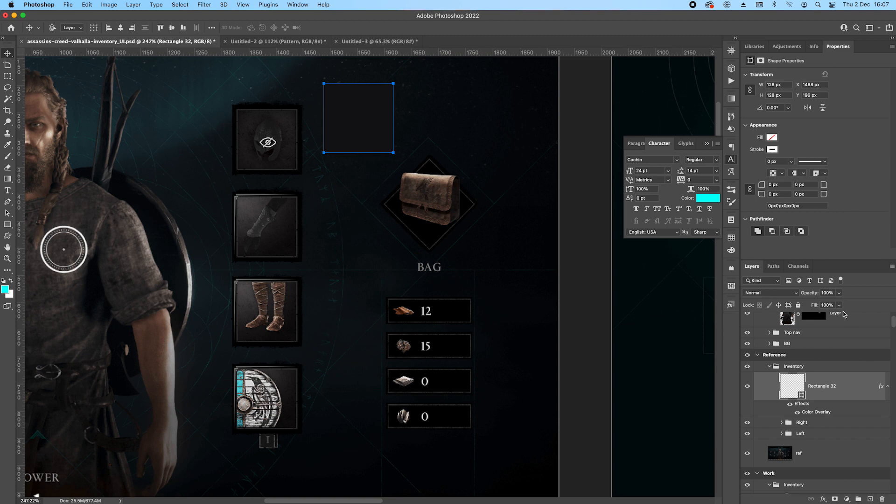
{"action": "double_click", "coordinate": [822, 415]}
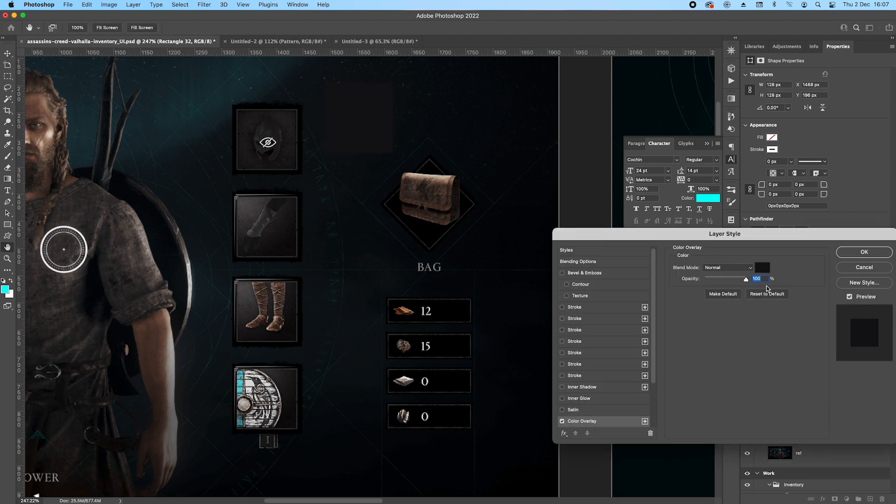
{"action": "left_click", "coordinate": [762, 267]}
{"action": "left_click", "coordinate": [663, 196]}
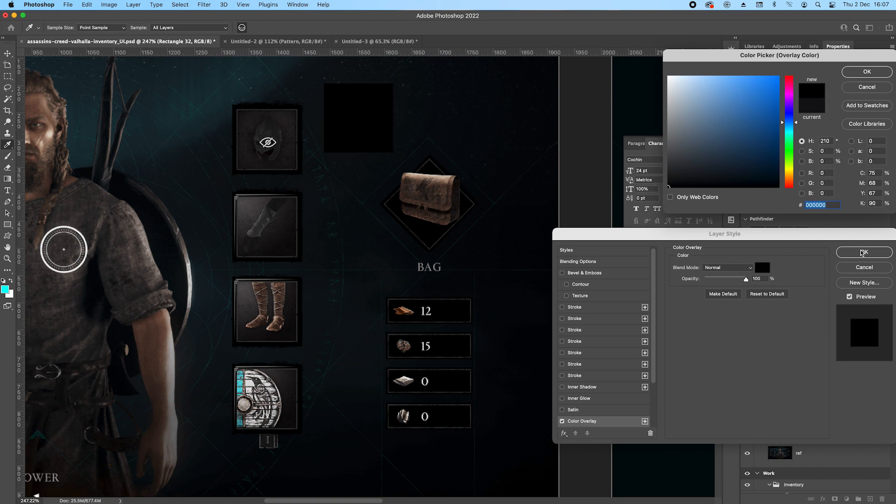
{"action": "left_click", "coordinate": [860, 77]}
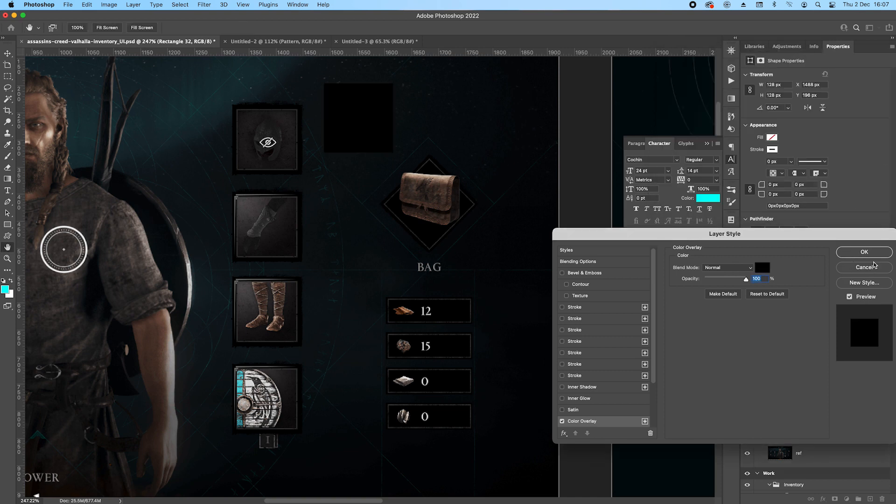
Add a 4 px inside stroke to the rectangle in black with Normal blending.
{"action": "scroll", "coordinate": [384, 143], "scroll_direction": "up", "scroll_amount": 2}
{"action": "scroll", "coordinate": [383, 143], "scroll_direction": "up", "scroll_amount": 3}
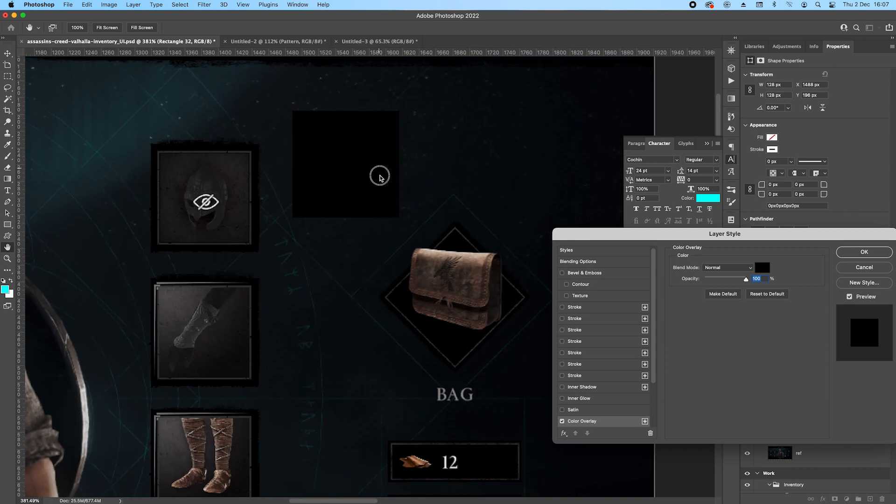
{"action": "scroll", "coordinate": [368, 168], "scroll_direction": "up", "scroll_amount": 1}
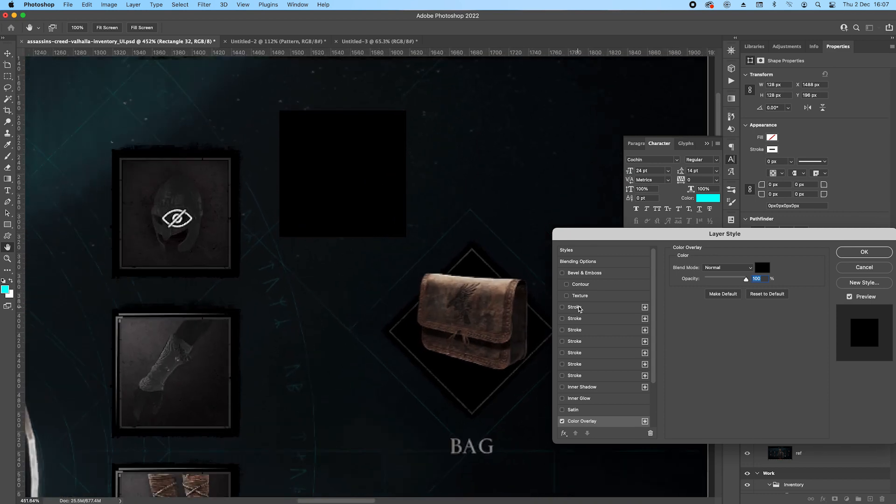
{"action": "left_click", "coordinate": [563, 307]}
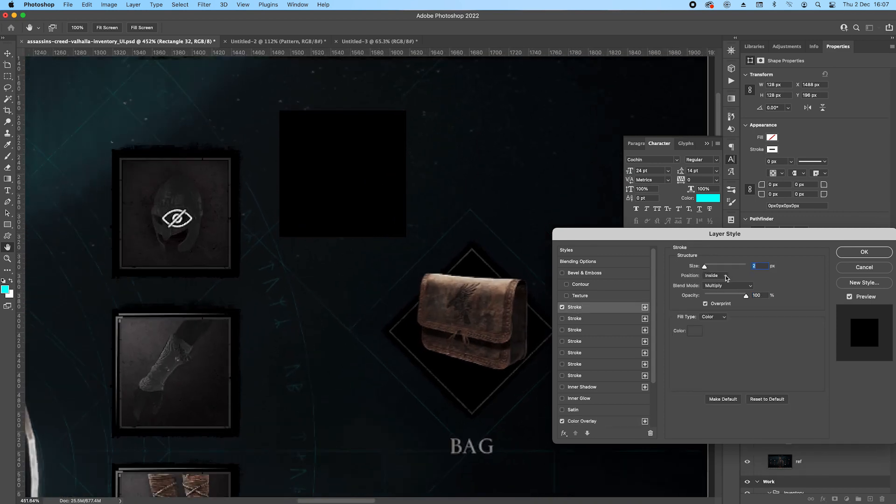
{"action": "left_click", "coordinate": [714, 286]}
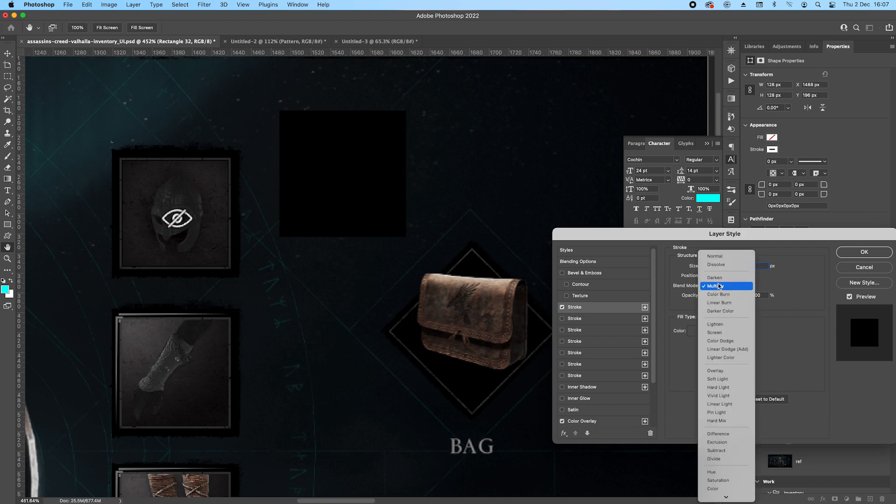
{"action": "left_click", "coordinate": [715, 256]}
{"action": "left_click", "coordinate": [694, 330]}
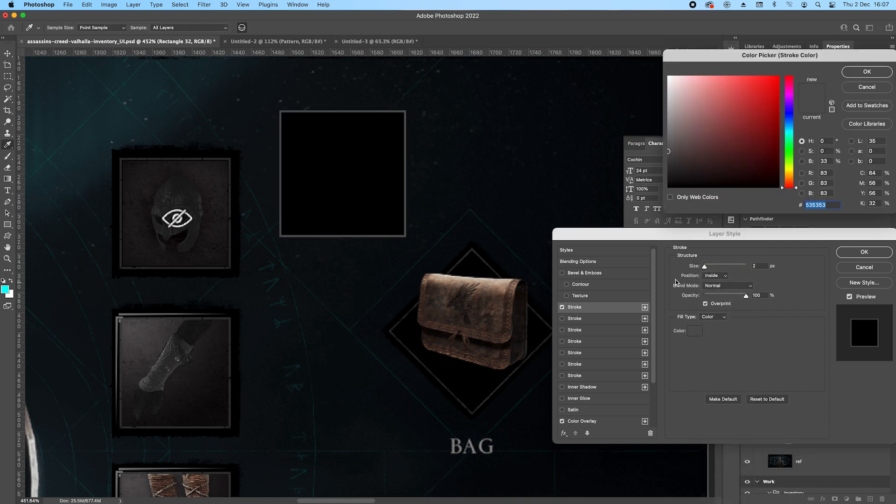
{"action": "left_click_drag", "start_coordinate": [672, 176], "coordinate": [669, 190]}
{"action": "left_click", "coordinate": [857, 73]}
{"action": "left_click", "coordinate": [763, 265]}
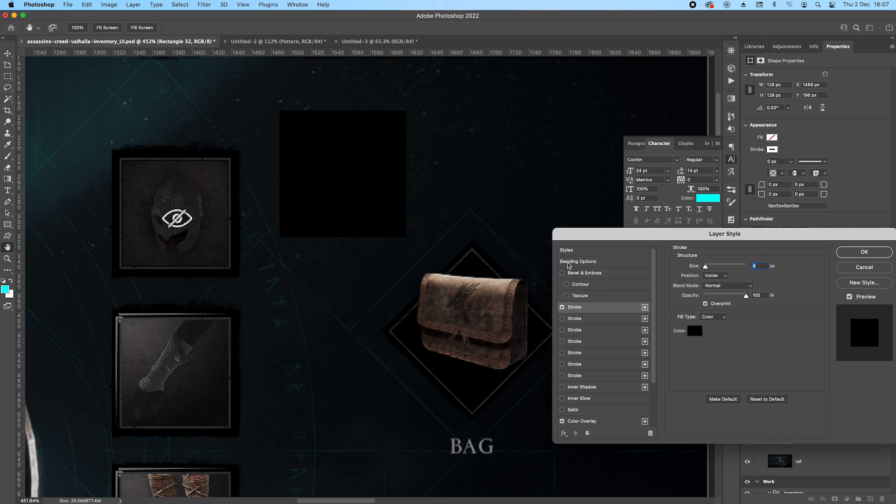
Enable a second inside stroke with a solid colour fill and sample grey #353534 from the bag's diamond outline.
{"action": "left_click", "coordinate": [609, 321]}
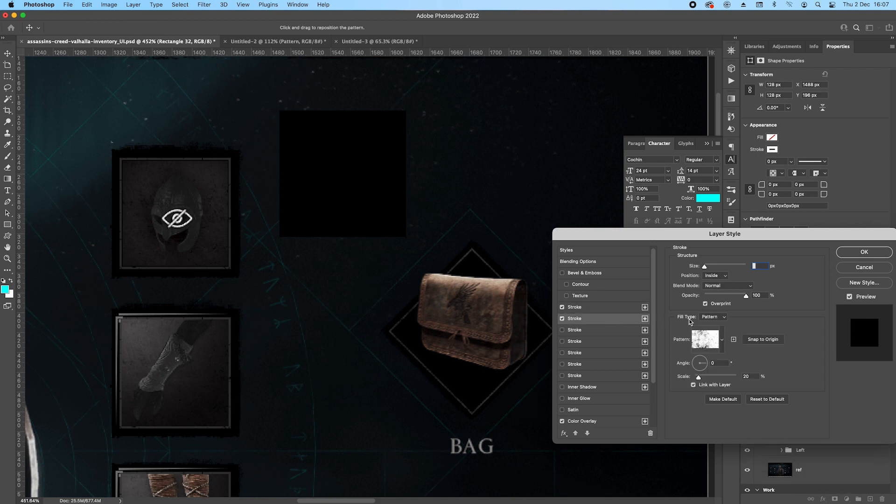
{"action": "left_click", "coordinate": [722, 320]}
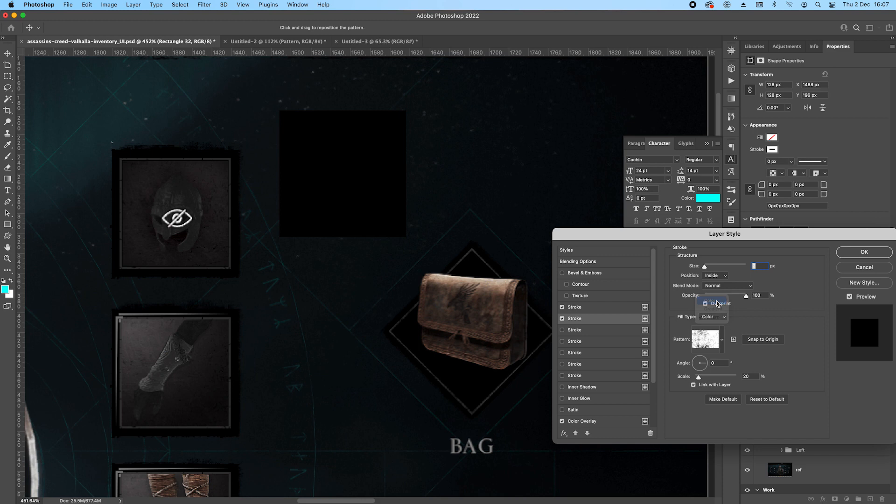
{"action": "left_click", "coordinate": [709, 301]}
{"action": "left_click", "coordinate": [694, 331]}
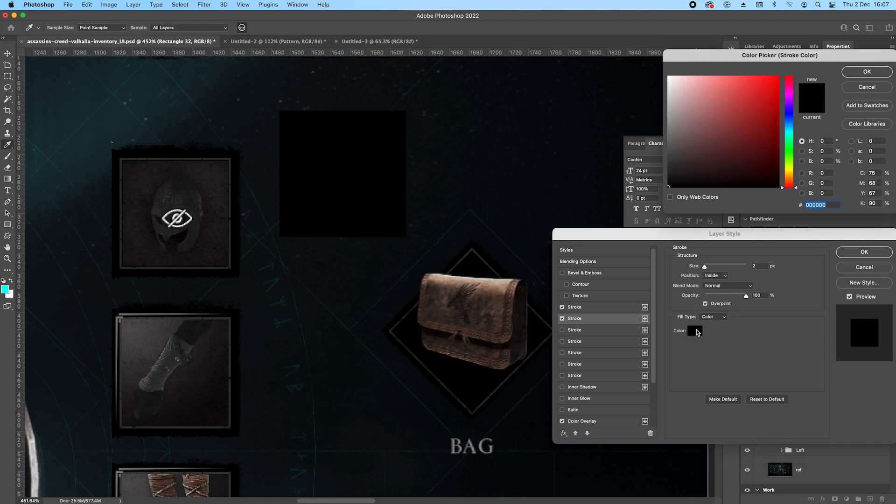
{"action": "scroll", "coordinate": [472, 253], "scroll_direction": "up", "scroll_amount": 2}
{"action": "scroll", "coordinate": [472, 253], "scroll_direction": "up", "scroll_amount": 1}
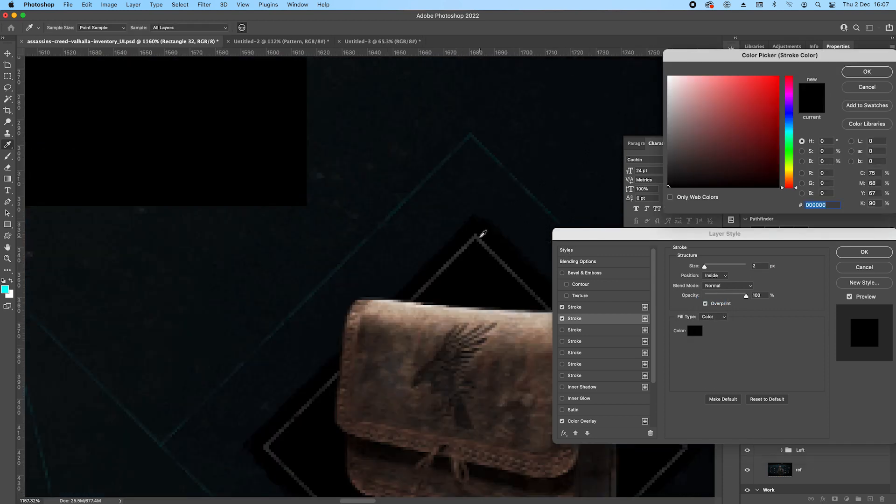
{"action": "left_click", "coordinate": [486, 254]}
{"action": "scroll", "coordinate": [488, 255], "scroll_direction": "down", "scroll_amount": 4}
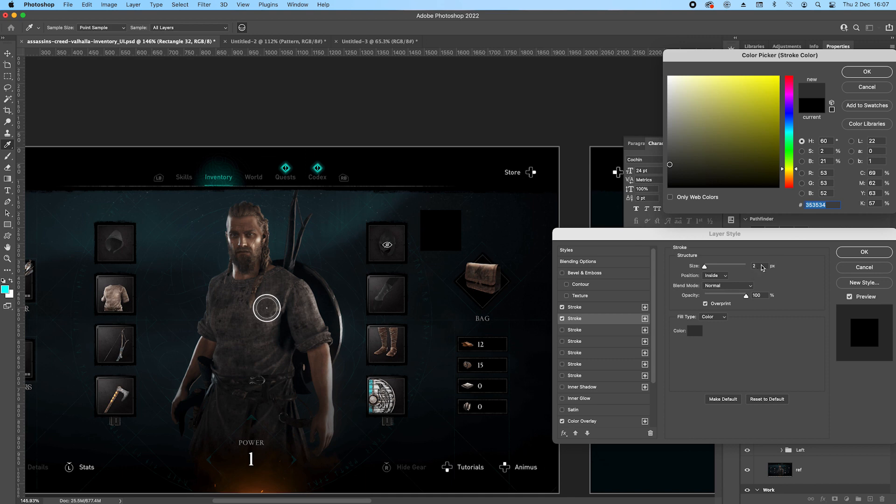
{"action": "left_click", "coordinate": [871, 71]}
Set the second stroke's size to 5 px and its blend mode to Multiply.
{"action": "key", "text": "Up"}
{"action": "key", "text": "Up"}
{"action": "key", "text": "Up"}
{"action": "key", "text": "Up"}
{"action": "scroll", "coordinate": [443, 223], "scroll_direction": "up", "scroll_amount": 5}
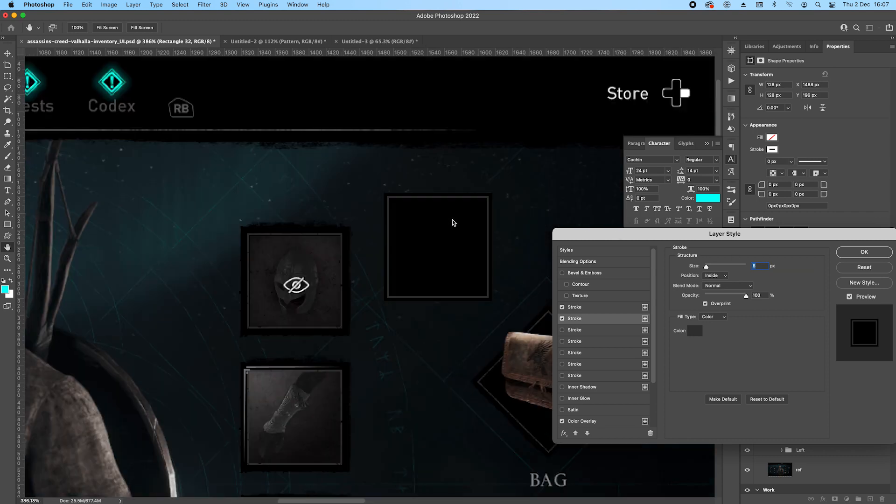
{"action": "key", "text": "Down"}
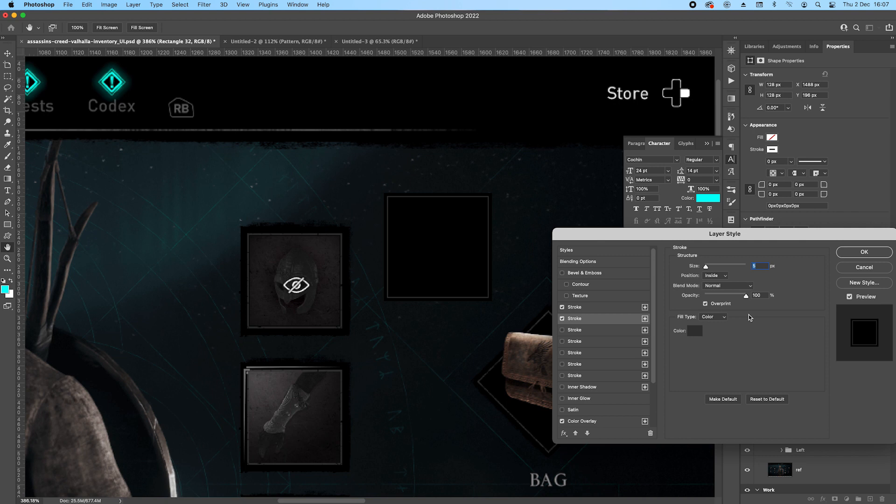
{"action": "left_click", "coordinate": [721, 285]}
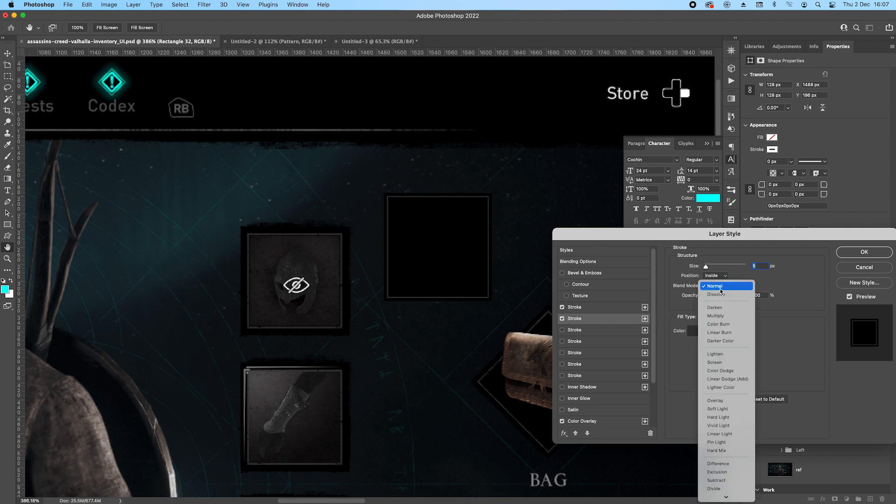
{"action": "left_click", "coordinate": [728, 317]}
Enable a third stroke with the grunge pattern fill, positioned inside at 5 px with Normal blending.
{"action": "left_click", "coordinate": [562, 330]}
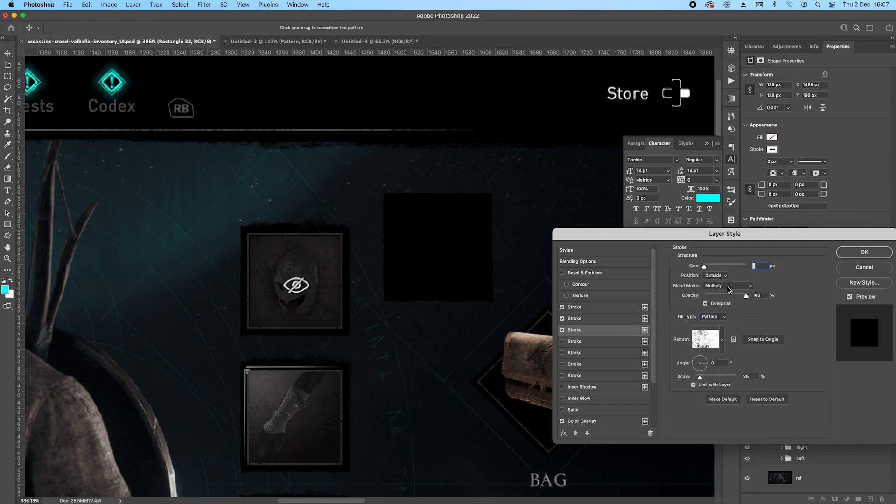
{"action": "left_click", "coordinate": [742, 285]}
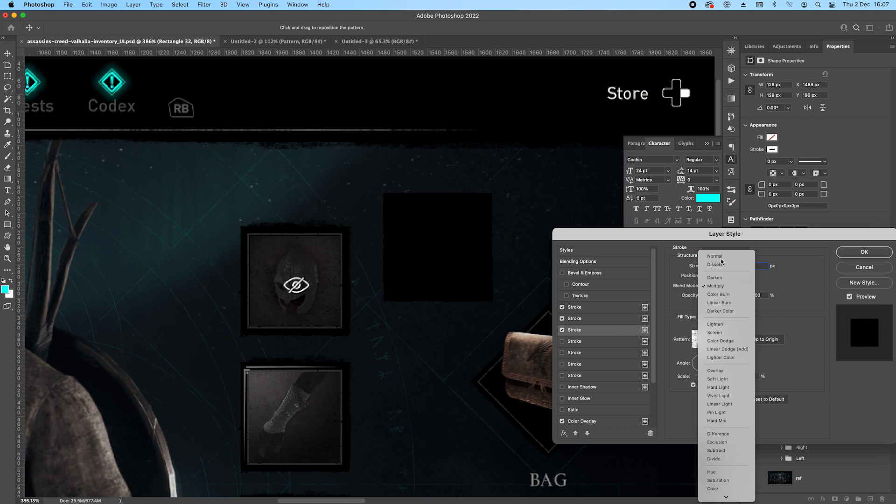
{"action": "left_click", "coordinate": [728, 253]}
{"action": "double_click", "coordinate": [762, 266]}
{"action": "key", "text": "Up"}
{"action": "left_click", "coordinate": [715, 275]}
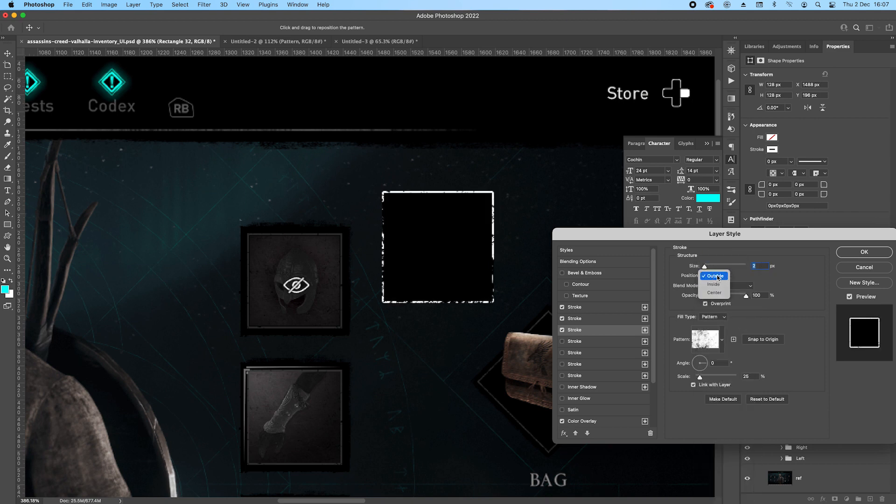
{"action": "left_click", "coordinate": [716, 285]}
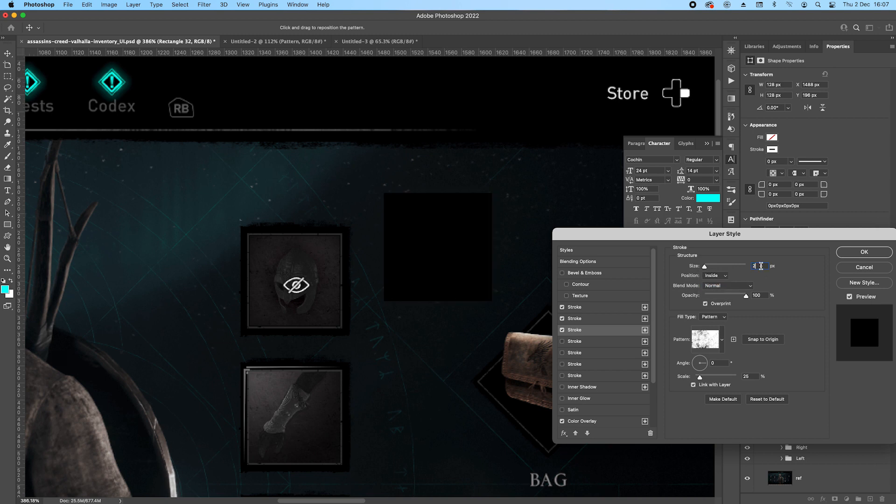
{"action": "key", "text": "Up"}
{"action": "key", "text": "Up"}
{"action": "key", "text": "Up"}
{"action": "key", "text": "Up"}
{"action": "key", "text": "Up"}
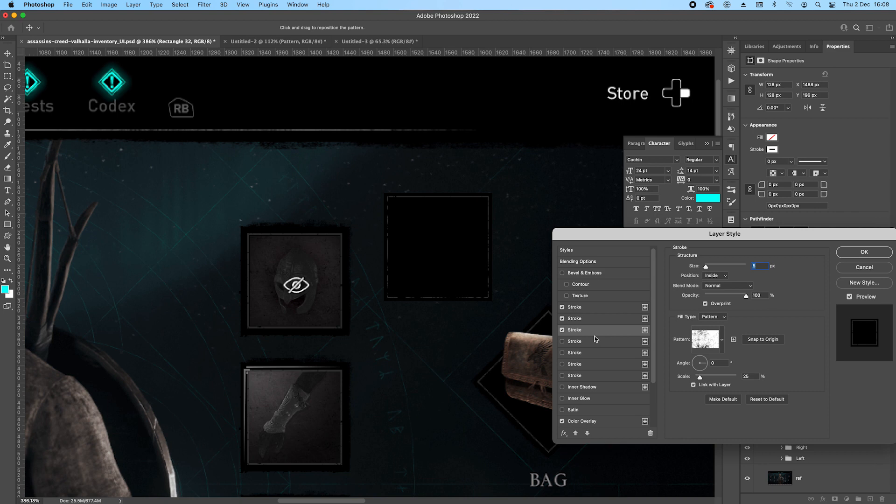
Snap the third stroke's pattern to the origin, shift it across the rectangle's frame and apply the layer style.
{"action": "left_click", "coordinate": [753, 342]}
{"action": "left_click", "coordinate": [849, 254]}
{"action": "double_click", "coordinate": [810, 429]}
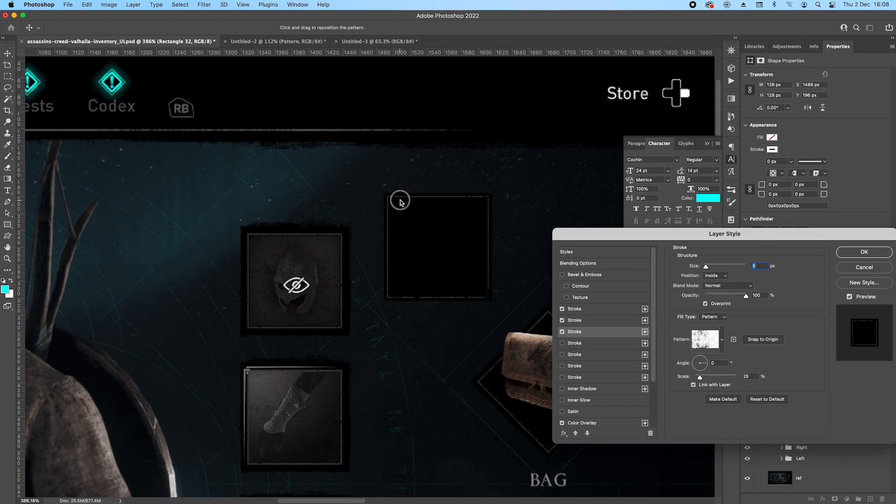
{"action": "left_click_drag", "start_coordinate": [400, 200], "coordinate": [413, 189]}
{"action": "mouse_move", "coordinate": [466, 252]}
{"action": "left_mouse_down"}
{"action": "mouse_move", "coordinate": [456, 235]}
{"action": "mouse_move", "coordinate": [467, 245]}
{"action": "left_mouse_up"}
{"action": "left_click", "coordinate": [864, 252]}
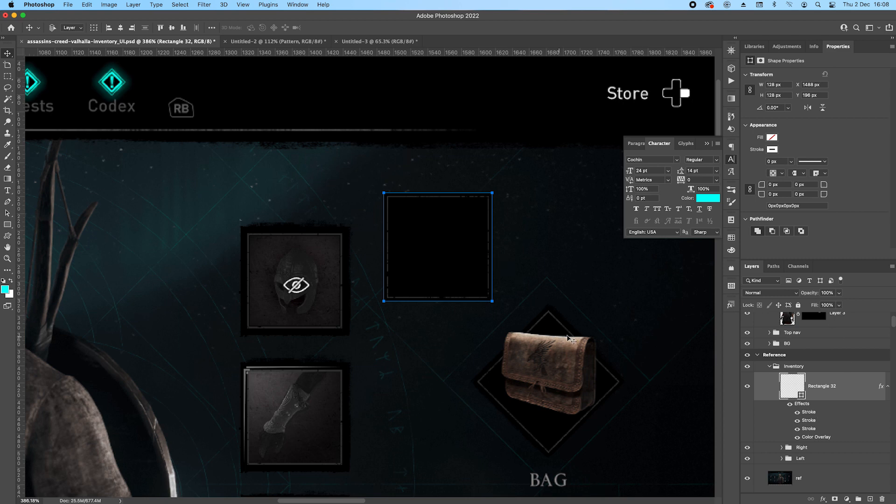
Add another stroke outside the rectangle at 1 px, with the grunge pattern fill and Multiply blending.
{"action": "left_click", "coordinate": [802, 404]}
{"action": "double_click", "coordinate": [801, 404]}
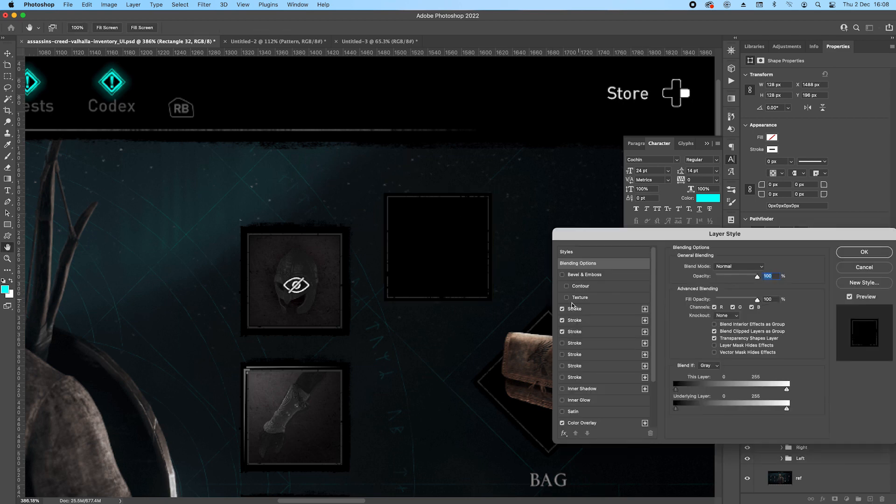
{"action": "left_click", "coordinate": [643, 311]}
{"action": "left_click", "coordinate": [706, 277]}
{"action": "left_click", "coordinate": [715, 268]}
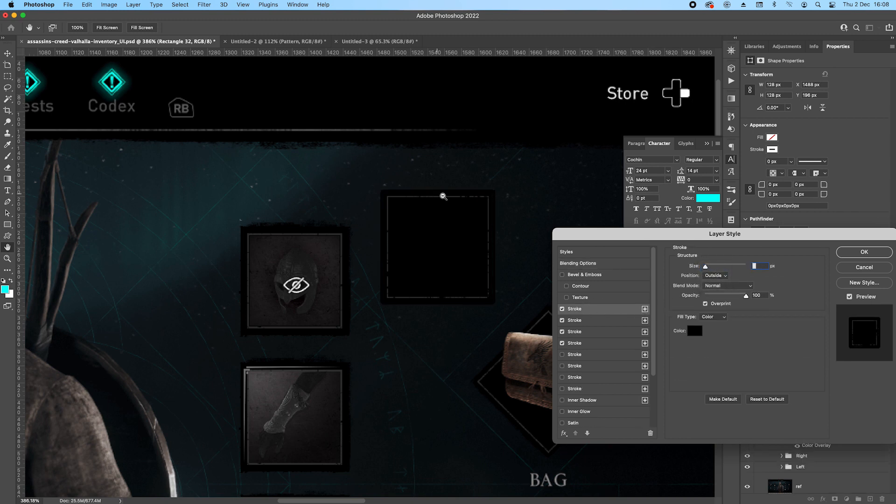
{"action": "scroll", "coordinate": [446, 198], "scroll_direction": "up", "scroll_amount": 2}
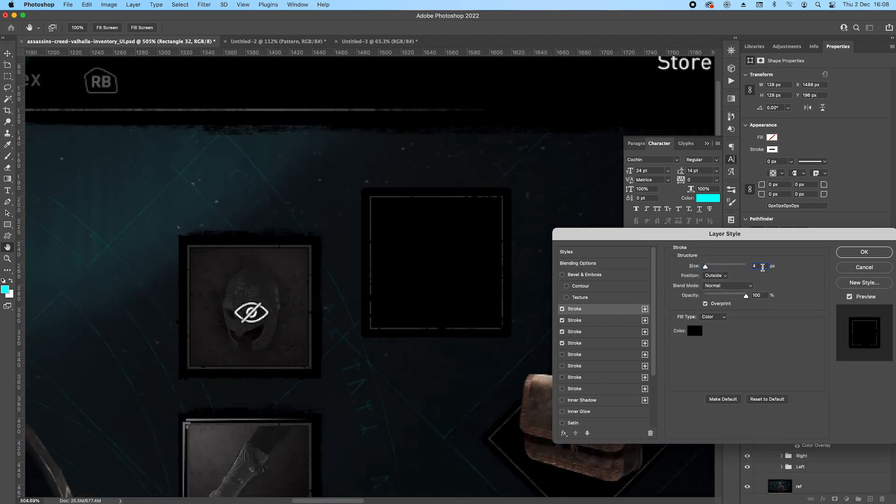
{"action": "left_click", "coordinate": [714, 317]}
{"action": "left_click", "coordinate": [713, 335]}
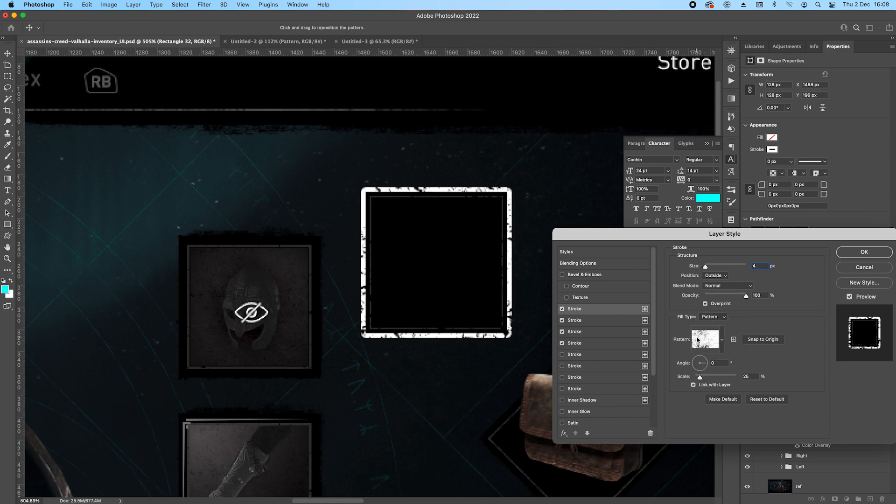
{"action": "left_click", "coordinate": [750, 285]}
{"action": "left_click", "coordinate": [719, 317]}
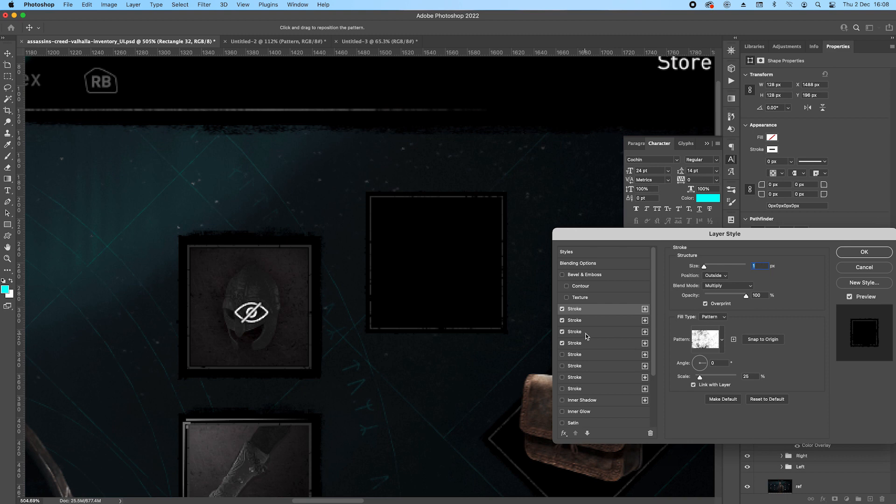
Duplicate the outside pattern stroke at 2 px, reposition its pattern and apply the layer style.
{"action": "left_click", "coordinate": [645, 309]}
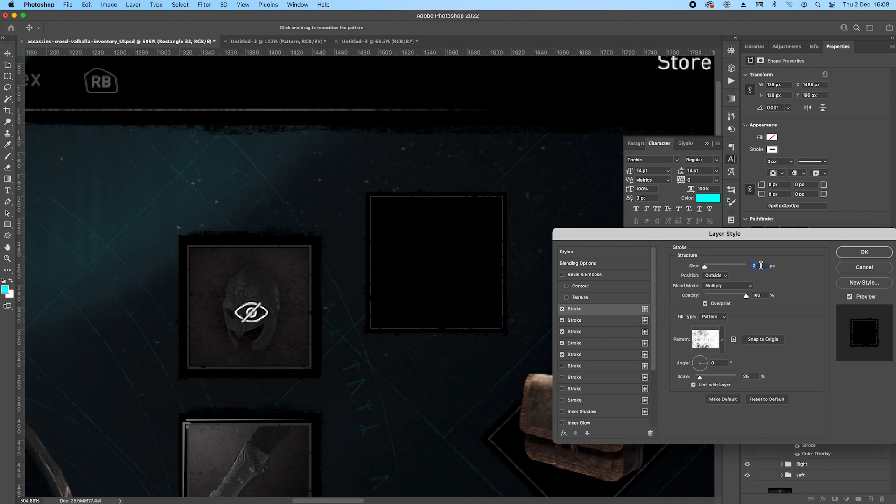
{"action": "left_click", "coordinate": [474, 232]}
{"action": "left_click", "coordinate": [869, 256]}
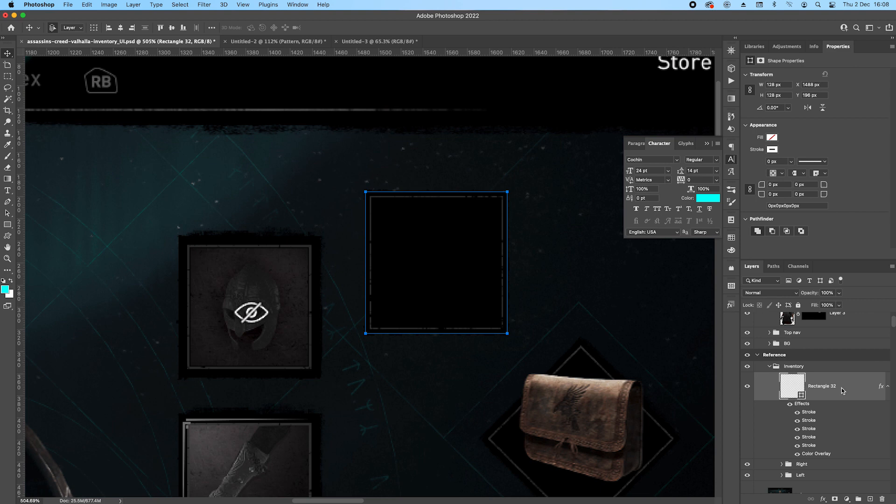
Group the framed rectangle and name the group Bag.
{"action": "key", "text": "super+g"}
{"action": "left_click", "coordinate": [808, 381]}
{"action": "type", "text": "Bag"}
{"action": "key", "text": "Return"}
Rotate the Bag group 45° into a diamond and place it over the reference bag slot above the BAG label.
{"action": "scroll", "coordinate": [497, 265], "scroll_direction": "down", "scroll_amount": 3}
{"action": "left_click_drag", "start_coordinate": [597, 254], "coordinate": [485, 200]}
{"action": "key", "text": "super+t"}
{"action": "left_click_drag", "start_coordinate": [418, 144], "coordinate": [439, 208]}
{"action": "key", "text": "Return"}
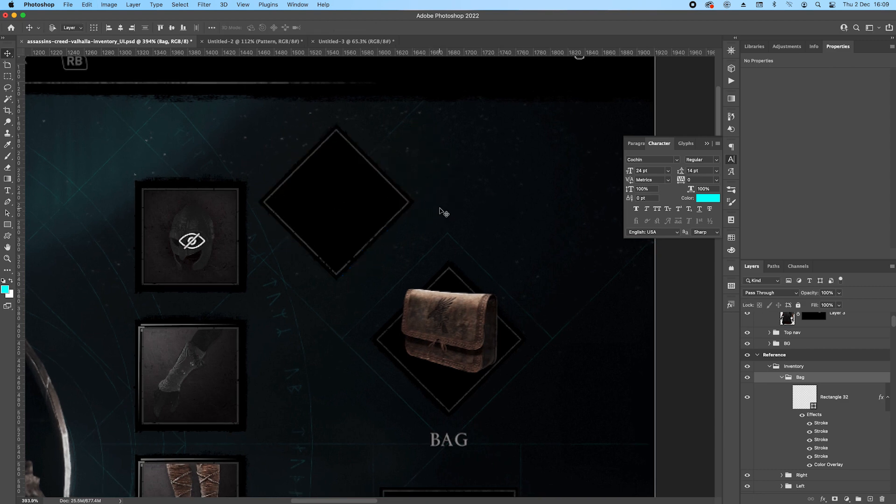
{"action": "left_click_drag", "start_coordinate": [359, 205], "coordinate": [455, 337]}
{"action": "scroll", "coordinate": [552, 362], "scroll_direction": "down", "scroll_amount": 5}
{"action": "scroll", "coordinate": [552, 362], "scroll_direction": "right", "scroll_amount": 2}
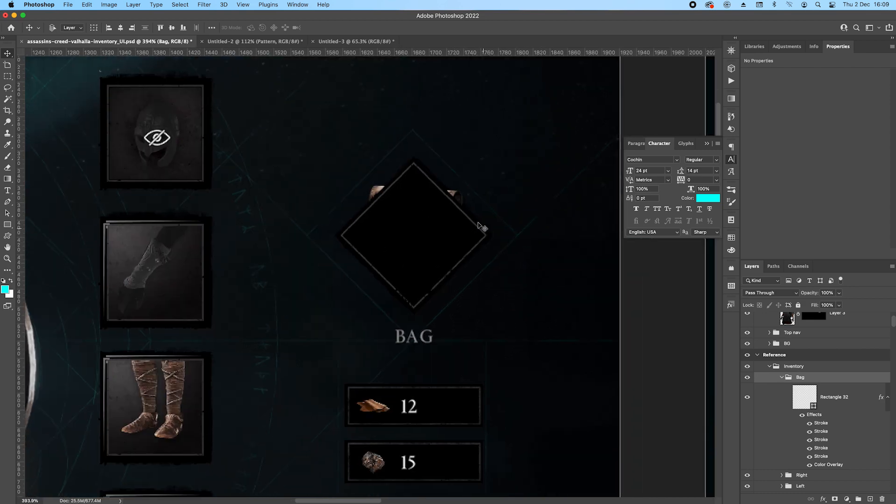
Copy the leather bag image from the completed design's artboard into the Bag group, above the diamond rectangle.
{"action": "scroll", "coordinate": [451, 233], "scroll_direction": "down", "scroll_amount": 5}
{"action": "left_click_drag", "start_coordinate": [338, 312], "coordinate": [318, 154]}
{"action": "left_click_drag", "start_coordinate": [611, 342], "coordinate": [398, 236]}
{"action": "left_click", "coordinate": [598, 345]}
{"action": "left_click_drag", "start_coordinate": [866, 482], "coordinate": [857, 385]}
Position the copied leather bag image over the diamond slot and nudge it slightly into alignment.
{"action": "left_click_drag", "start_coordinate": [187, 104], "coordinate": [351, 388]}
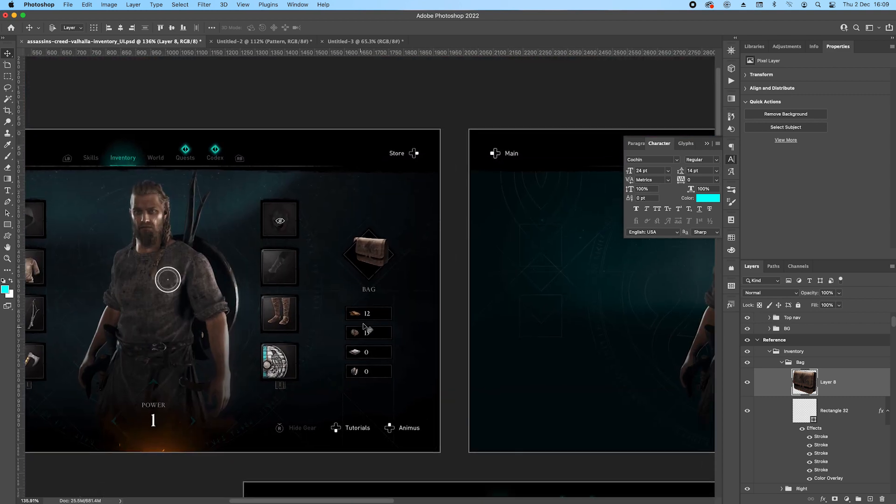
{"action": "scroll", "coordinate": [369, 317], "scroll_direction": "up", "scroll_amount": 6}
{"action": "left_click_drag", "start_coordinate": [436, 143], "coordinate": [386, 246]}
{"action": "mouse_move", "coordinate": [336, 236]}
{"action": "left_mouse_down"}
{"action": "mouse_move", "coordinate": [323, 229]}
{"action": "mouse_move", "coordinate": [332, 239]}
{"action": "left_mouse_up"}
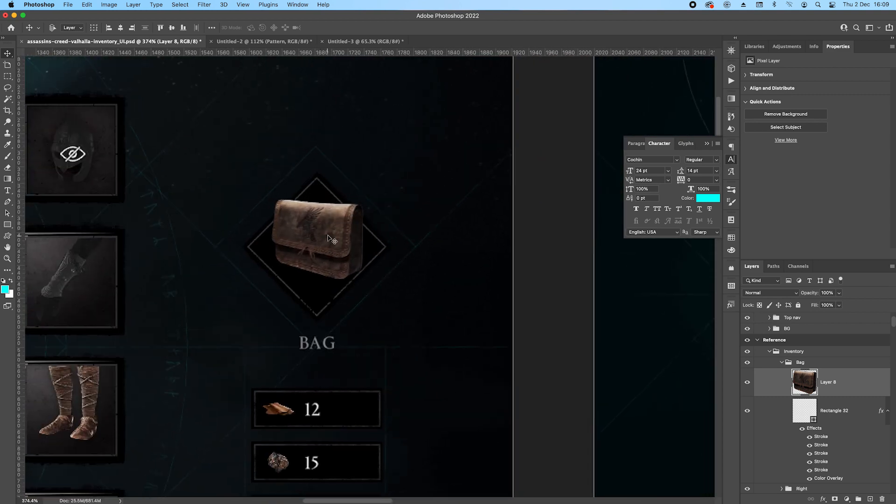
{"action": "key", "text": "Left"}
Copy the QUIVER label from the Left group's Quiver group into the Bag group and place it beside the reference BAG label.
{"action": "scroll", "coordinate": [282, 329], "scroll_direction": "down", "scroll_amount": 4}
{"action": "left_click_drag", "start_coordinate": [191, 351], "coordinate": [363, 279]}
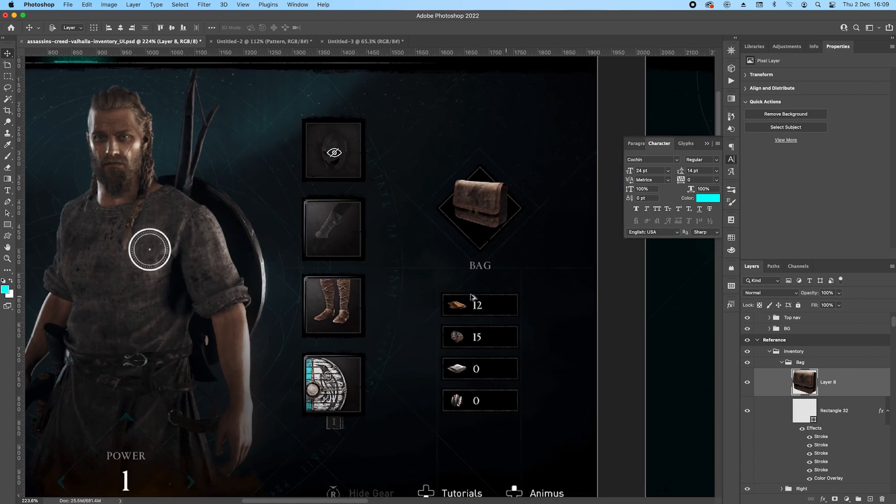
{"action": "scroll", "coordinate": [527, 299], "scroll_direction": "down", "scroll_amount": 2}
{"action": "scroll", "coordinate": [823, 406], "scroll_direction": "down", "scroll_amount": 4}
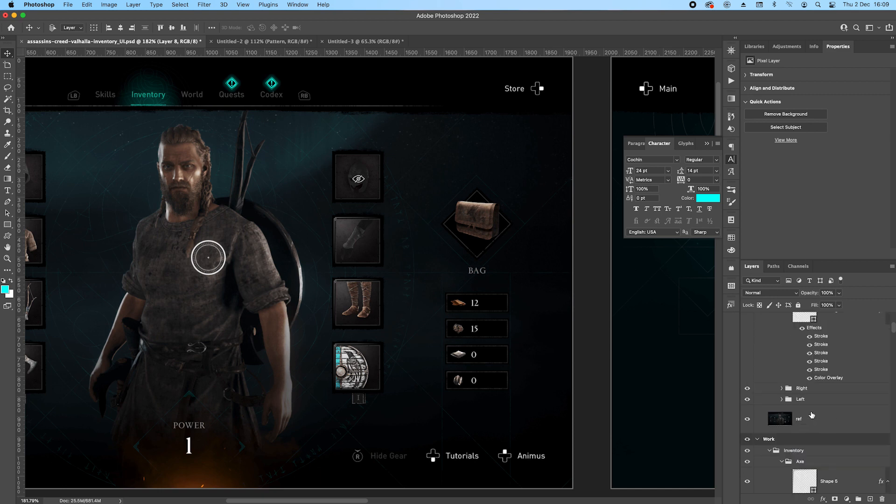
{"action": "left_click", "coordinate": [782, 400]}
{"action": "scroll", "coordinate": [826, 408], "scroll_direction": "down", "scroll_amount": 1}
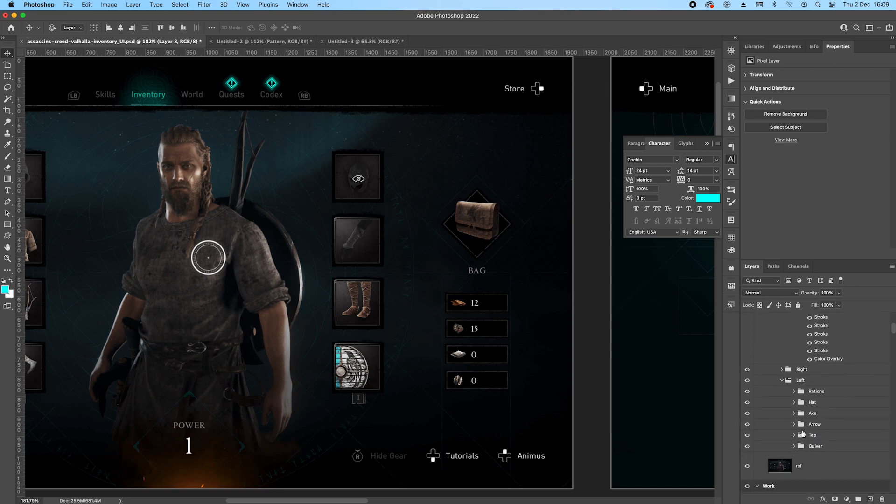
{"action": "left_click", "coordinate": [794, 446]}
{"action": "scroll", "coordinate": [845, 455], "scroll_direction": "down", "scroll_amount": 5}
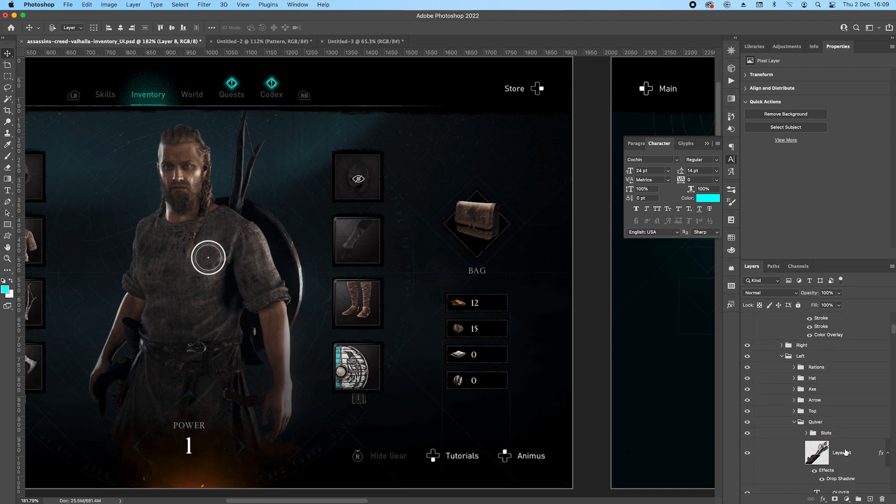
{"action": "left_click_drag", "start_coordinate": [856, 397], "coordinate": [861, 422]}
{"action": "left_click_drag", "start_coordinate": [138, 284], "coordinate": [511, 279]}
{"action": "left_click_drag", "start_coordinate": [448, 274], "coordinate": [523, 273]}
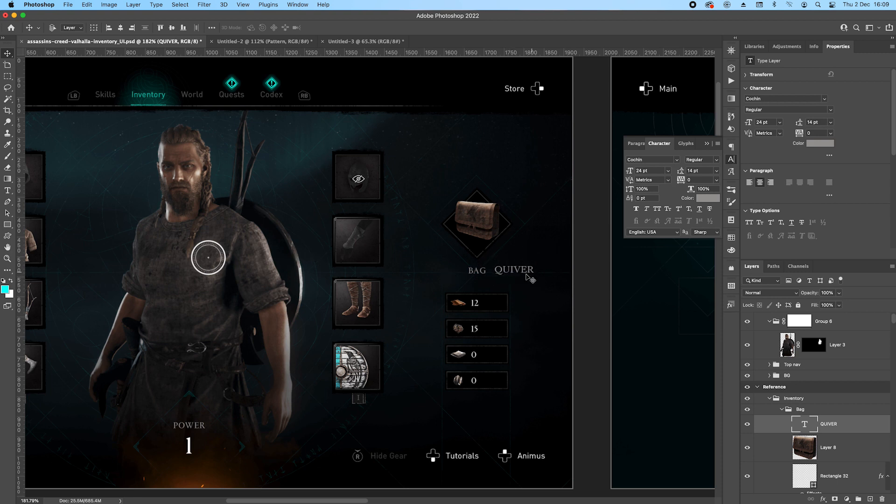
{"action": "double_click", "coordinate": [528, 272]}
{"action": "type", "text": "VAG"}
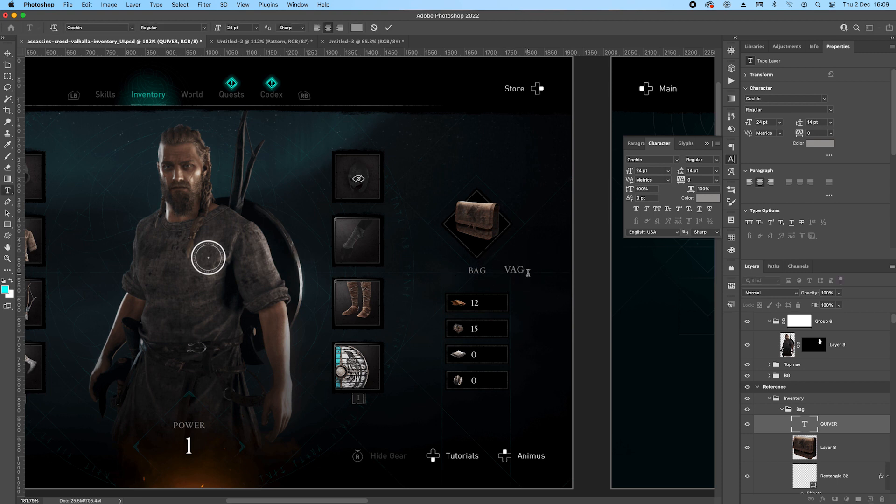
{"action": "key", "text": "super+Return"}
{"action": "key", "text": "BackSpace"}
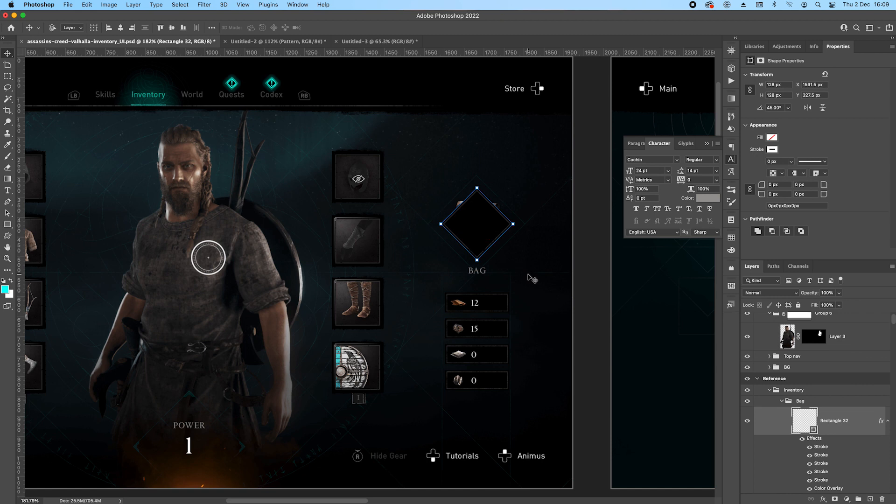
{"action": "key", "text": "super+z"}
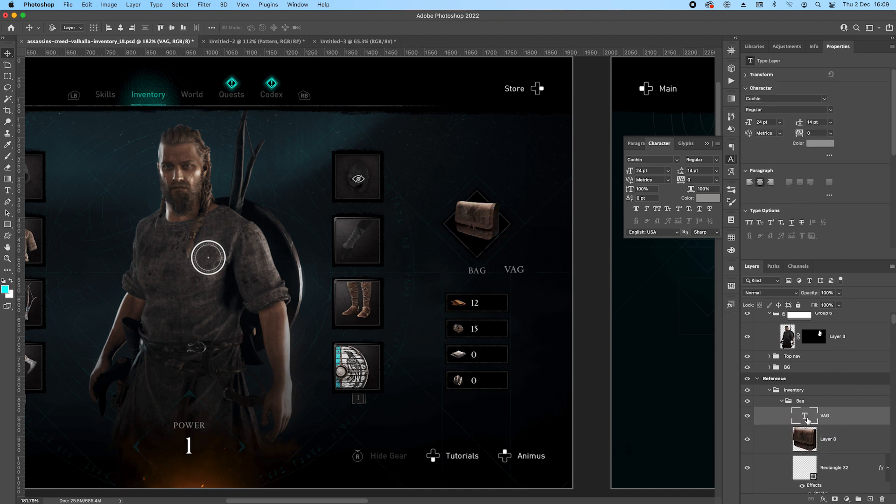
Change the copied label's text to BAG, move it over the reference BAG label and save the document.
{"action": "double_click", "coordinate": [806, 419]}
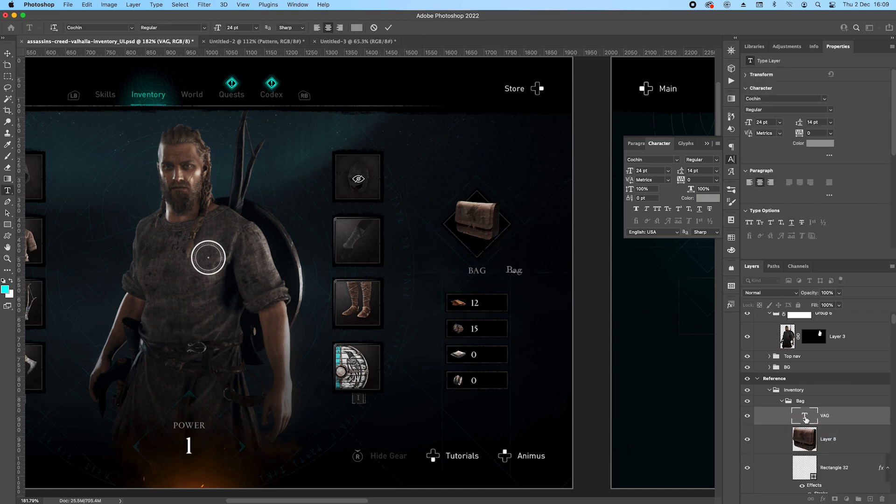
{"action": "type", "text": "BAG"}
{"action": "key", "text": "super+Return"}
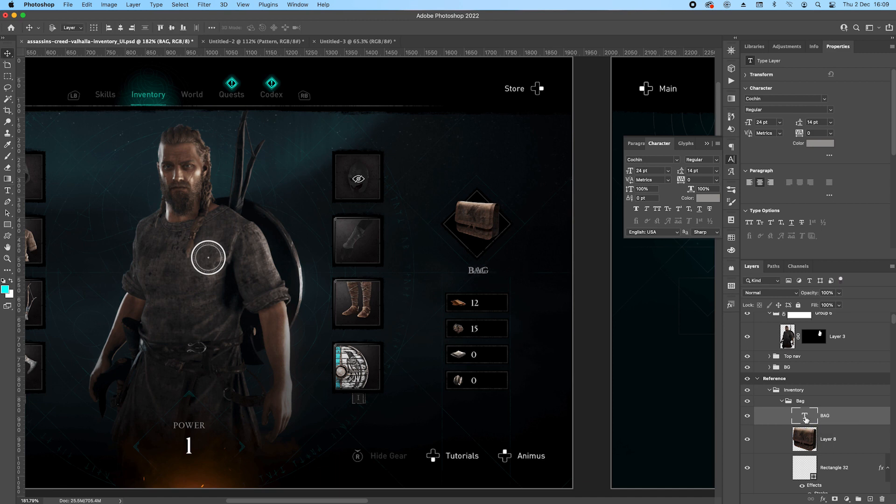
{"action": "key", "text": "super+s"}
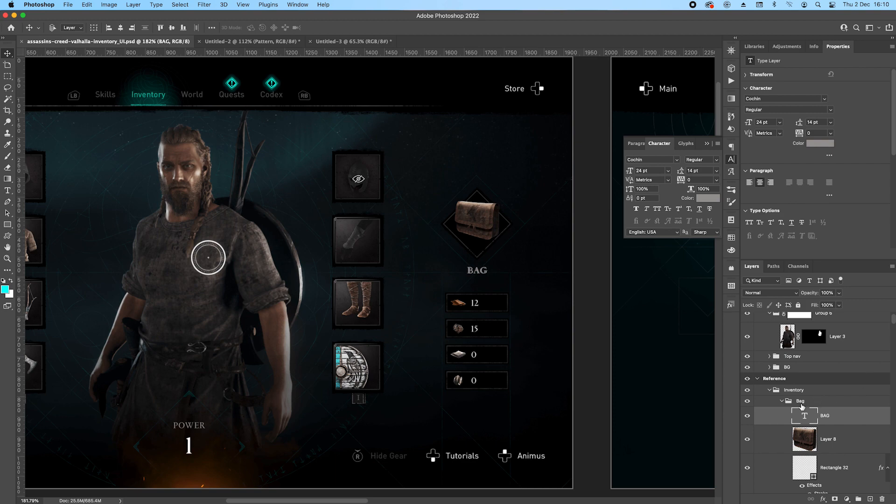
Draw an item slot rectangle about 158 by 48 px beside the BAG label and remove its fill.
{"action": "scroll", "coordinate": [542, 306], "scroll_direction": "up", "scroll_amount": 5}
{"action": "left_click_drag", "start_coordinate": [487, 339], "coordinate": [418, 231]}
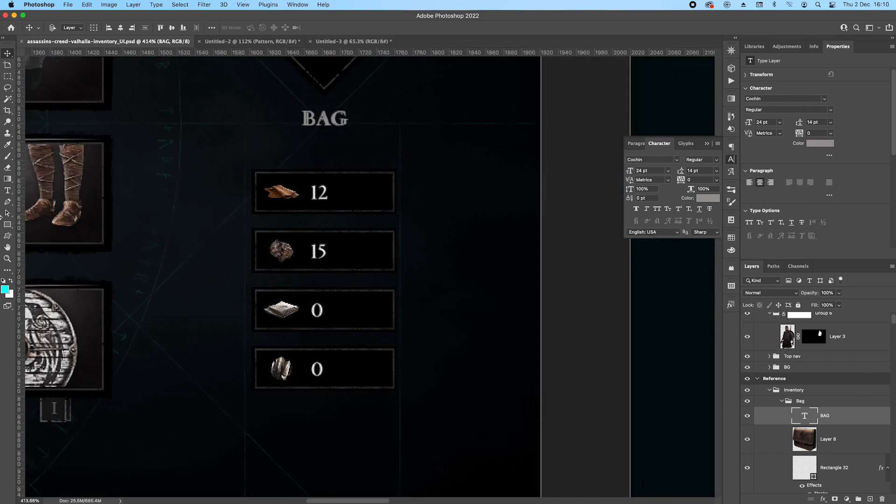
{"action": "left_click", "coordinate": [8, 225]}
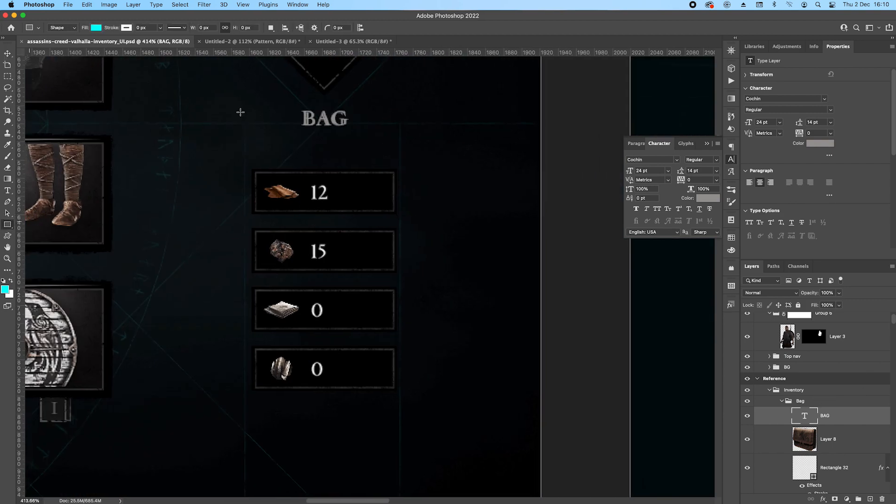
{"action": "scroll", "coordinate": [401, 226], "scroll_direction": "up", "scroll_amount": 5}
{"action": "left_click_drag", "start_coordinate": [280, 294], "coordinate": [492, 232]}
{"action": "key", "text": "v"}
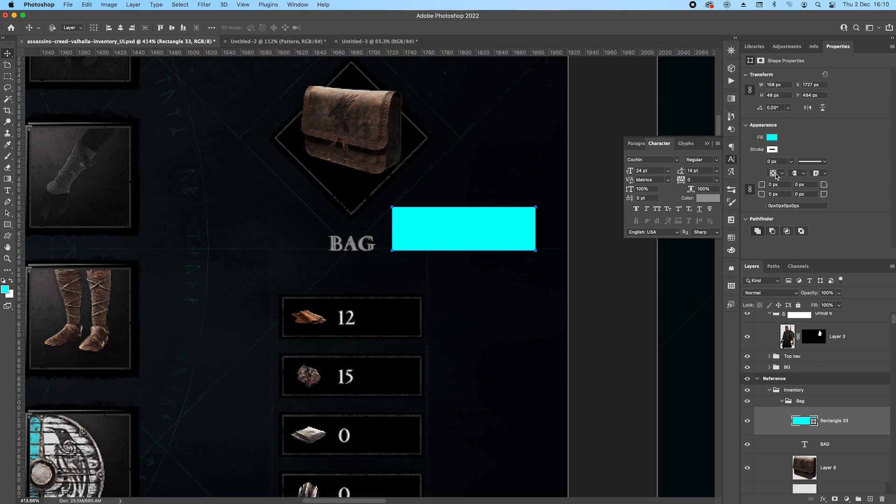
{"action": "left_click", "coordinate": [770, 139]}
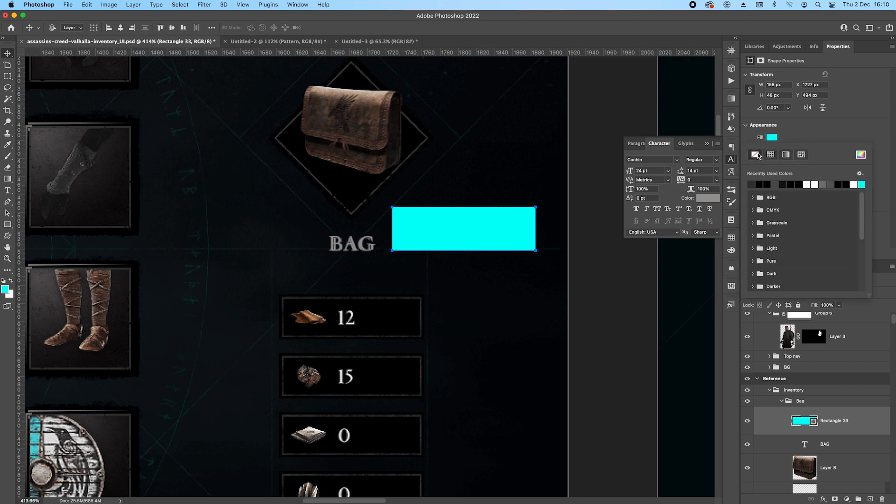
{"action": "left_click", "coordinate": [755, 154]}
{"action": "scroll", "coordinate": [851, 444], "scroll_direction": "down", "scroll_amount": 1}
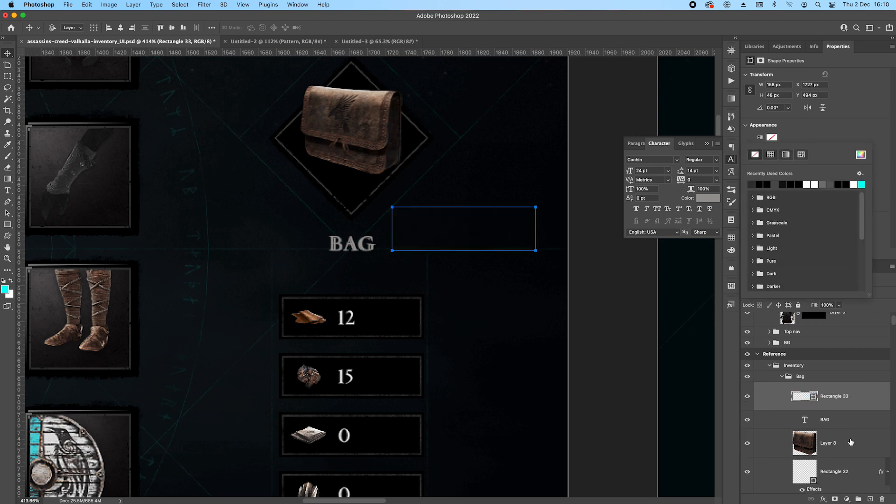
Copy the diamond's layer style onto the new rectangle and place the rectangle over the first item slot below the BAG label.
{"action": "left_click", "coordinate": [860, 470]}
{"action": "scroll", "coordinate": [862, 467], "scroll_direction": "down", "scroll_amount": 2}
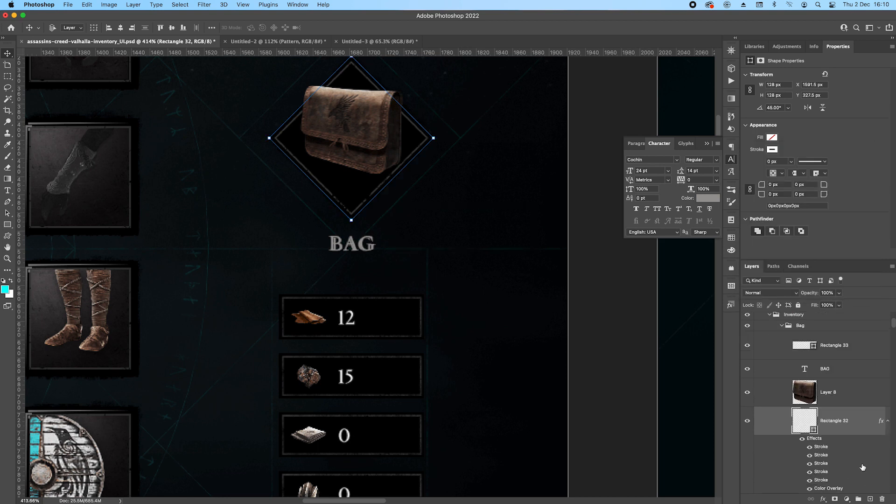
{"action": "right_click", "coordinate": [855, 424]}
{"action": "left_click", "coordinate": [765, 298]}
{"action": "left_click", "coordinate": [833, 347]}
{"action": "right_click", "coordinate": [831, 346]}
{"action": "left_click", "coordinate": [765, 306]}
{"action": "left_click_drag", "start_coordinate": [498, 224], "coordinate": [401, 314]}
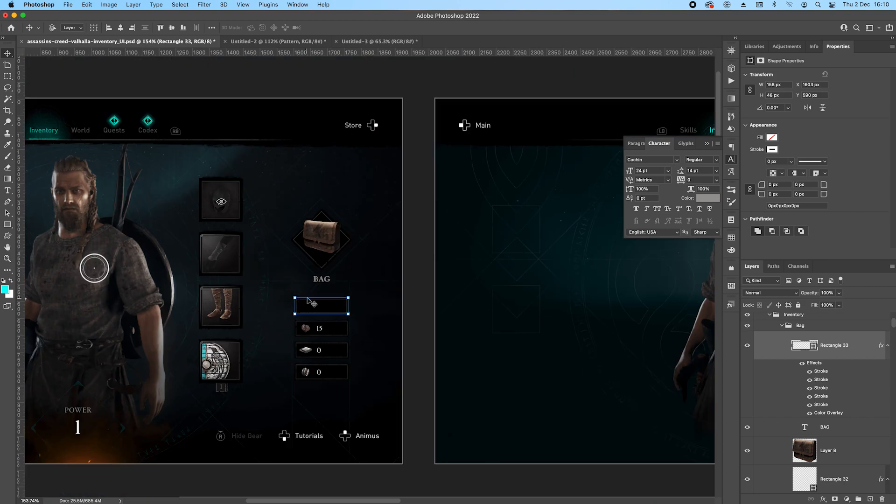
Copy the first item's leather icon and its number 12 from the completed design into the Bag group above the slot rectangle.
{"action": "scroll", "coordinate": [304, 299], "scroll_direction": "down", "scroll_amount": 8}
{"action": "left_click_drag", "start_coordinate": [332, 374], "coordinate": [328, 198]}
{"action": "left_click_drag", "start_coordinate": [412, 411], "coordinate": [235, 220]}
{"action": "scroll", "coordinate": [574, 332], "scroll_direction": "up", "scroll_amount": 2}
{"action": "left_click", "coordinate": [561, 324]}
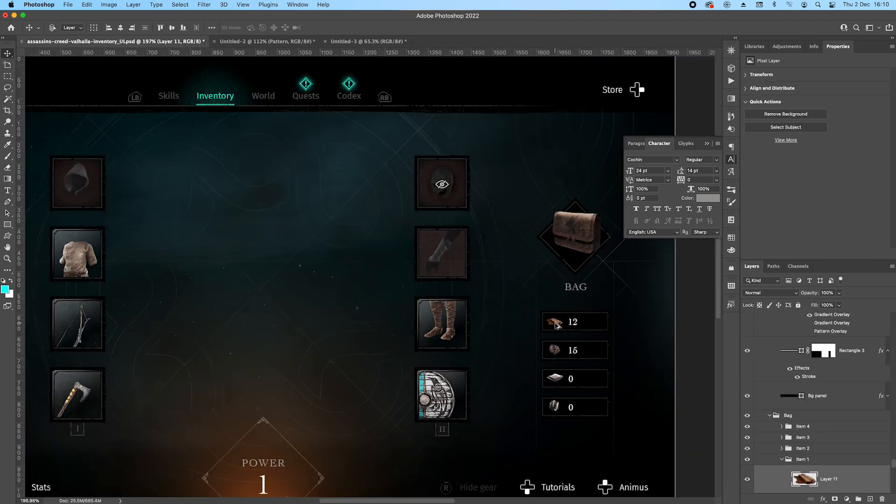
{"action": "scroll", "coordinate": [836, 467], "scroll_direction": "down", "scroll_amount": 2}
{"action": "left_click", "coordinate": [844, 451], "text": "shift"}
{"action": "left_click_drag", "start_coordinate": [844, 451], "coordinate": [825, 341]}
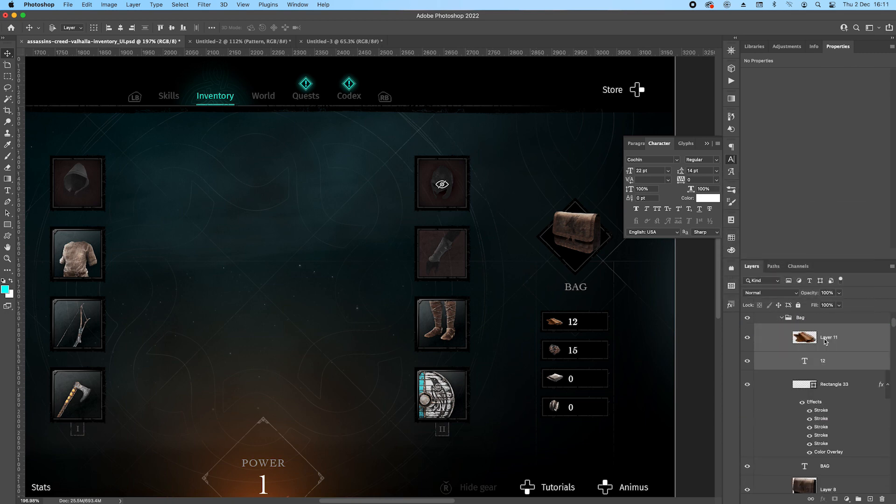
Place the copied icon and number in the first reference item slot and align the slot rectangle around them.
{"action": "left_click_drag", "start_coordinate": [614, 339], "coordinate": [492, 229]}
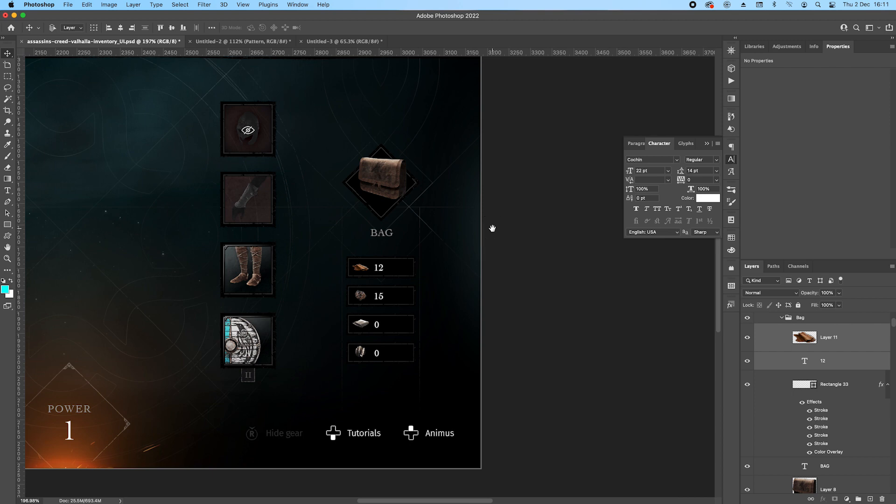
{"action": "scroll", "coordinate": [492, 228], "scroll_direction": "down", "scroll_amount": 5}
{"action": "left_click_drag", "start_coordinate": [528, 130], "coordinate": [553, 292]}
{"action": "left_click_drag", "start_coordinate": [404, 252], "coordinate": [500, 224]}
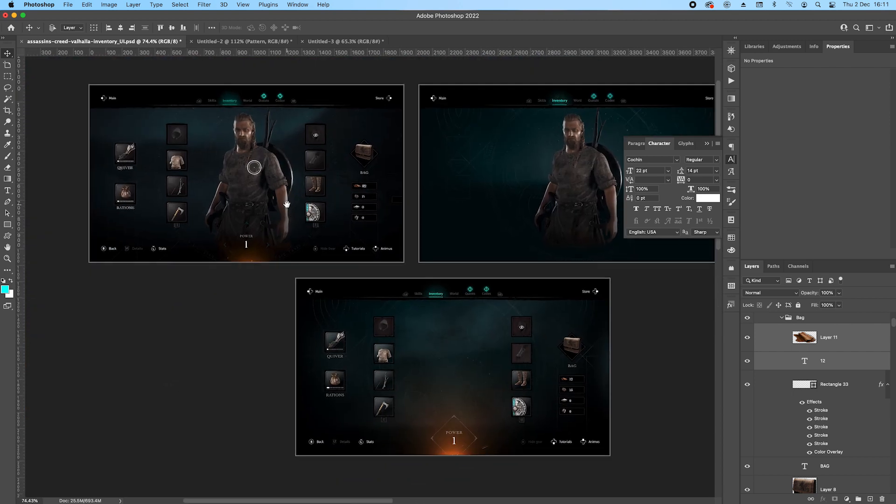
{"action": "scroll", "coordinate": [371, 190], "scroll_direction": "up", "scroll_amount": 5}
{"action": "scroll", "coordinate": [392, 203], "scroll_direction": "up", "scroll_amount": 4}
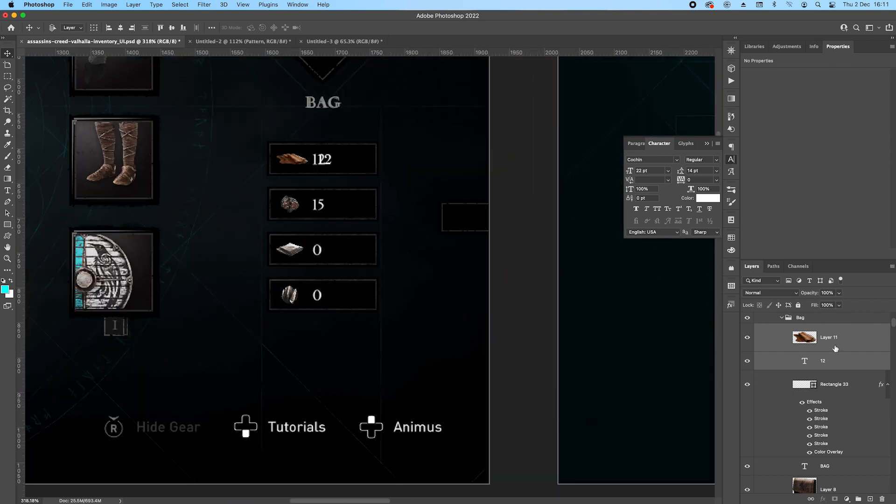
{"action": "left_click", "coordinate": [835, 388]}
{"action": "left_click_drag", "start_coordinate": [461, 232], "coordinate": [349, 160]}
{"action": "scroll", "coordinate": [355, 165], "scroll_direction": "up", "scroll_amount": 6}
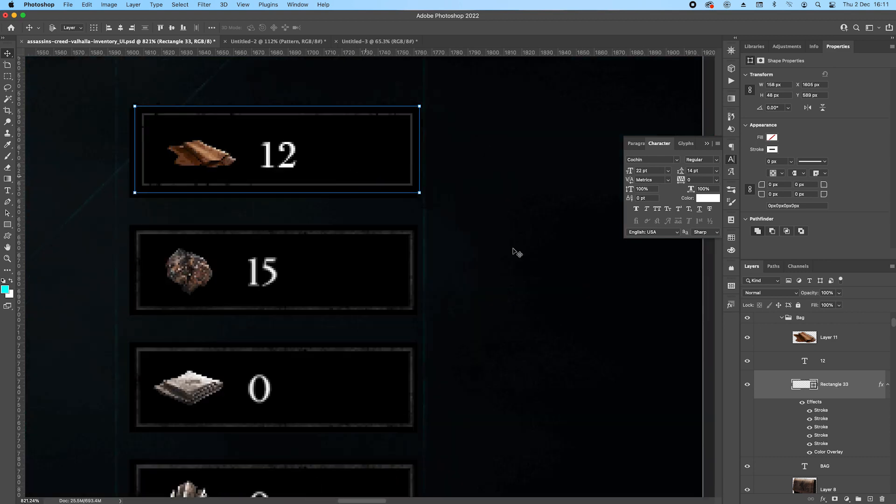
Group the leather icon, the number 12 and the slot rectangle, and name the group Item.
{"action": "left_click", "coordinate": [847, 338], "text": "shift"}
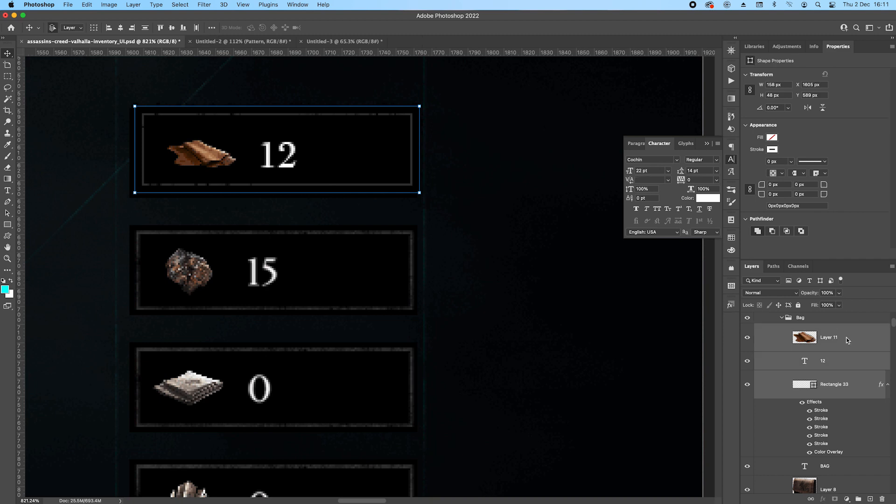
{"action": "key", "text": "super+g"}
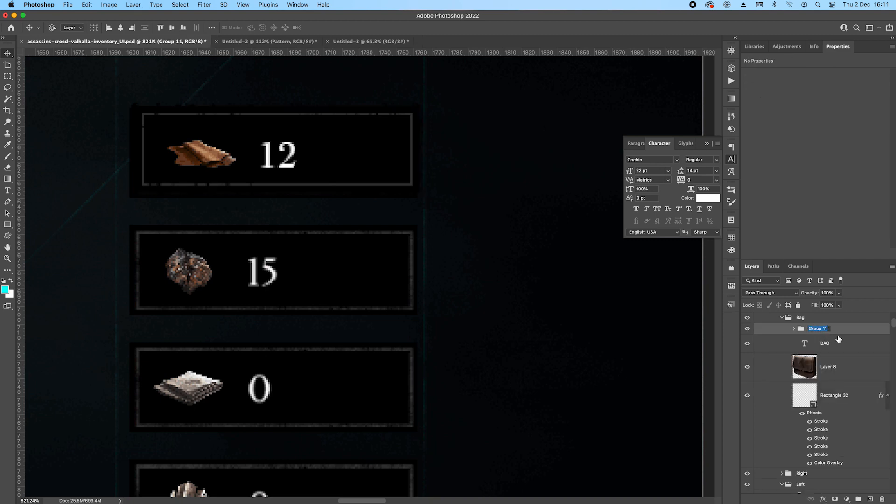
{"action": "type", "text": "item"}
{"action": "key", "text": "Return"}
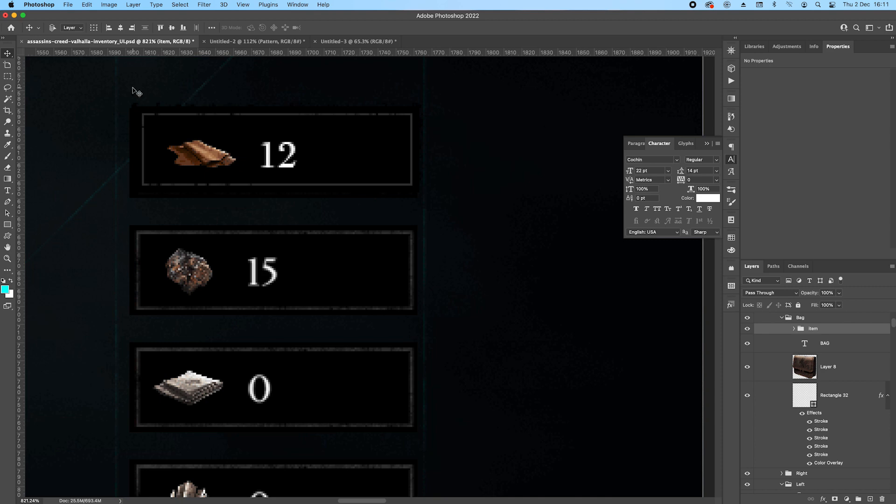
Duplicate the Item group three times down the column to fill the remaining reference slots.
{"action": "left_click_drag", "start_coordinate": [372, 153], "coordinate": [383, 316]}
{"action": "scroll", "coordinate": [384, 317], "scroll_direction": "down", "scroll_amount": 5}
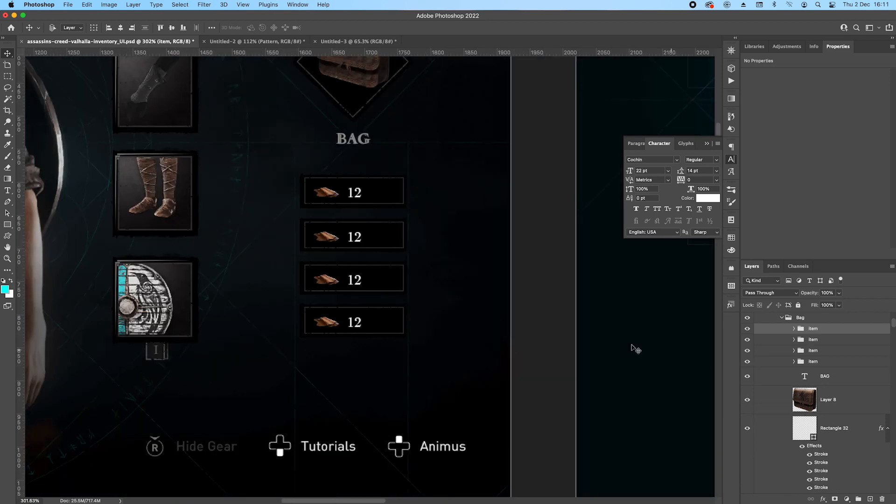
{"action": "scroll", "coordinate": [444, 312], "scroll_direction": "down", "scroll_amount": 2}
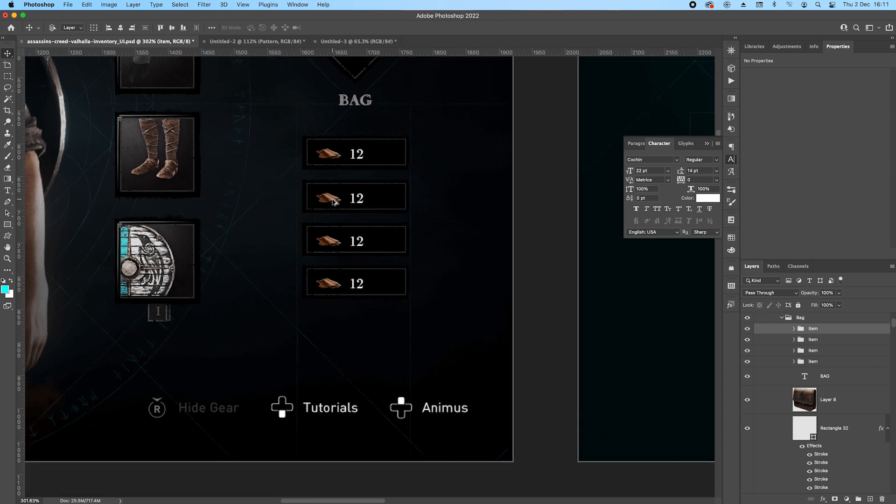
Copy the icons of Item 2, Item 3 and Item 4 from the completed design into the reference artboard's Bag group.
{"action": "scroll", "coordinate": [410, 334], "scroll_direction": "down", "scroll_amount": 5}
{"action": "left_click_drag", "start_coordinate": [466, 391], "coordinate": [299, 218]}
{"action": "scroll", "coordinate": [473, 364], "scroll_direction": "up", "scroll_amount": 5}
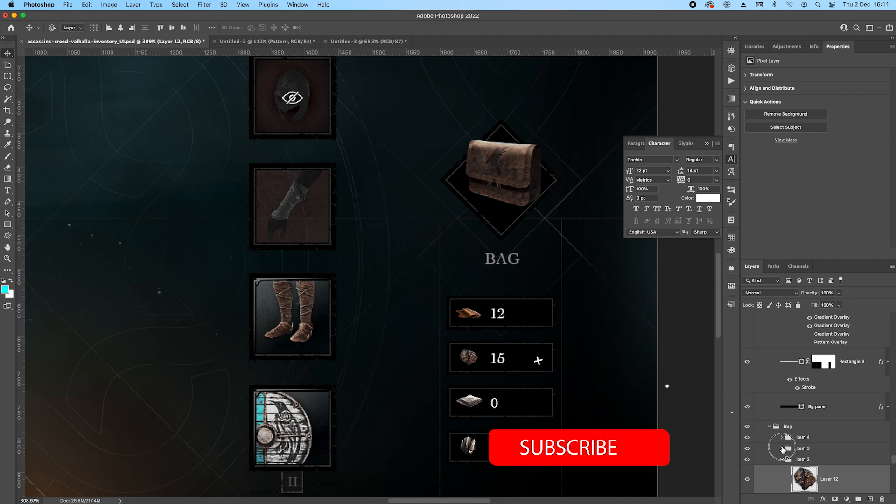
{"action": "left_click", "coordinate": [781, 437]}
{"action": "scroll", "coordinate": [789, 434], "scroll_direction": "down", "scroll_amount": 4}
{"action": "left_click", "coordinate": [841, 359]}
{"action": "left_click", "coordinate": [843, 439], "text": "super"}
{"action": "scroll", "coordinate": [843, 436], "scroll_direction": "down", "scroll_amount": 4}
{"action": "left_click", "coordinate": [844, 428], "text": "super"}
{"action": "left_click_drag", "start_coordinate": [865, 432], "coordinate": [829, 407]}
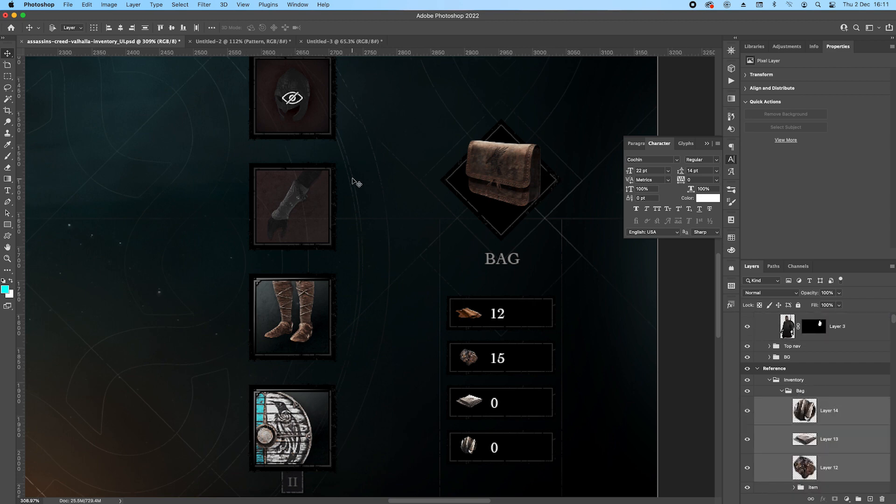
Move the Layer 14 ore icon into the Item group of the fourth bag slot on the reference artboard.
{"action": "scroll", "coordinate": [353, 179], "scroll_direction": "down", "scroll_amount": 5}
{"action": "left_click_drag", "start_coordinate": [296, 108], "coordinate": [432, 354]}
{"action": "left_click_drag", "start_coordinate": [322, 126], "coordinate": [422, 117]}
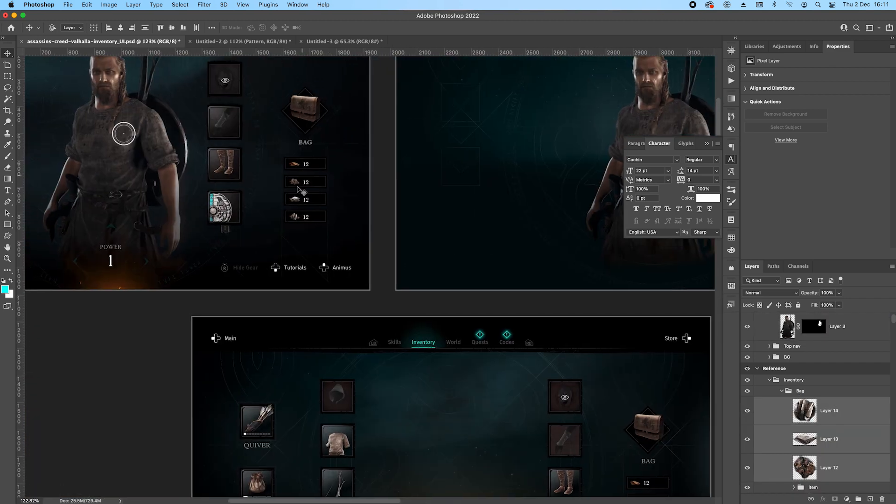
{"action": "scroll", "coordinate": [297, 189], "scroll_direction": "up", "scroll_amount": 6}
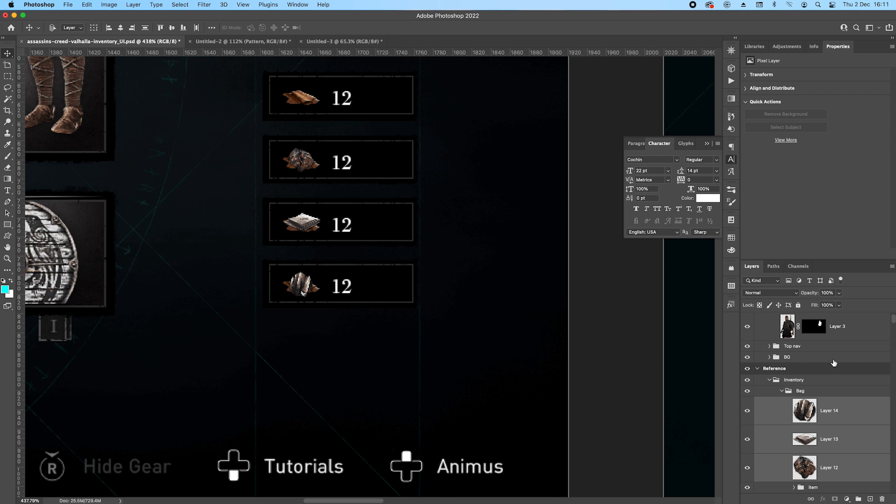
{"action": "scroll", "coordinate": [833, 363], "scroll_direction": "down", "scroll_amount": 3}
{"action": "left_click", "coordinate": [850, 335]}
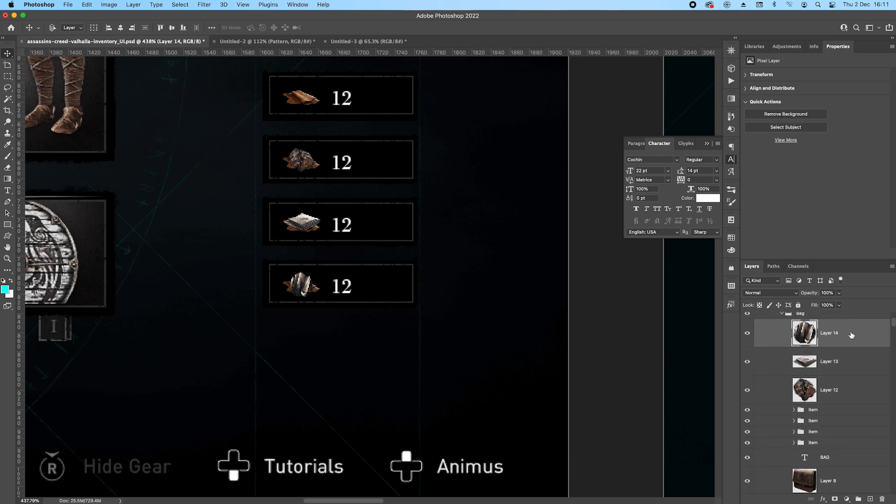
{"action": "left_click", "coordinate": [748, 411]}
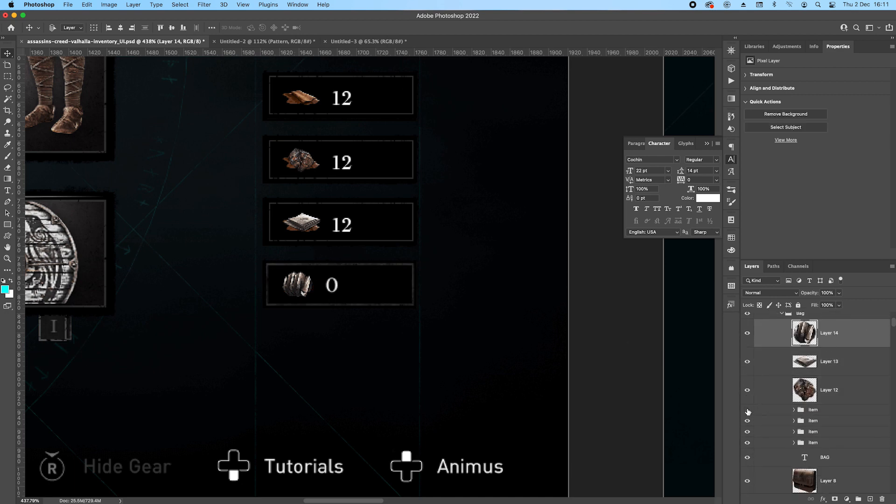
{"action": "left_click", "coordinate": [747, 410]}
{"action": "left_click_drag", "start_coordinate": [846, 338], "coordinate": [822, 409]}
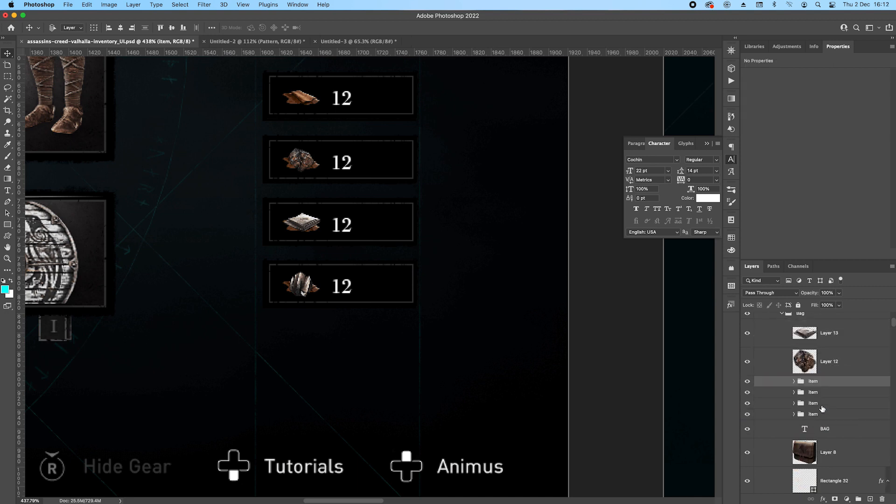
Move the Layer 13 icon into the Item group of the third bag slot.
{"action": "left_click", "coordinate": [837, 360]}
{"action": "scroll", "coordinate": [835, 361], "scroll_direction": "up", "scroll_amount": 2}
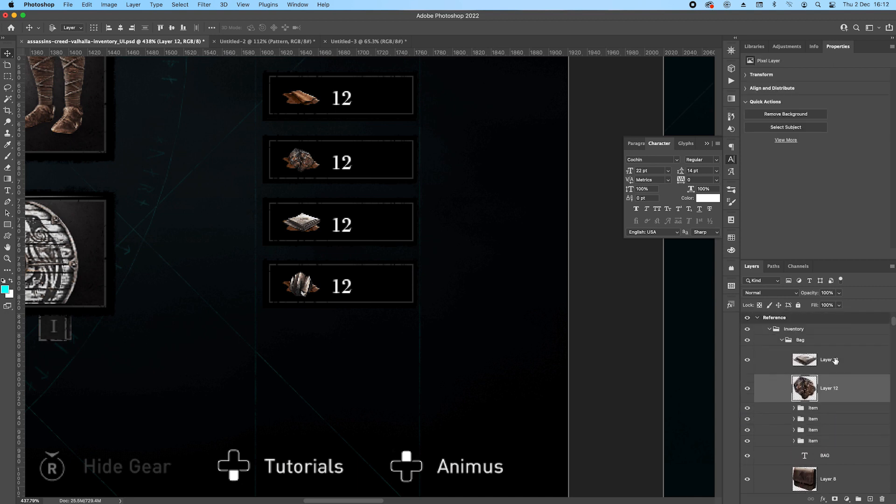
{"action": "left_click", "coordinate": [840, 361]}
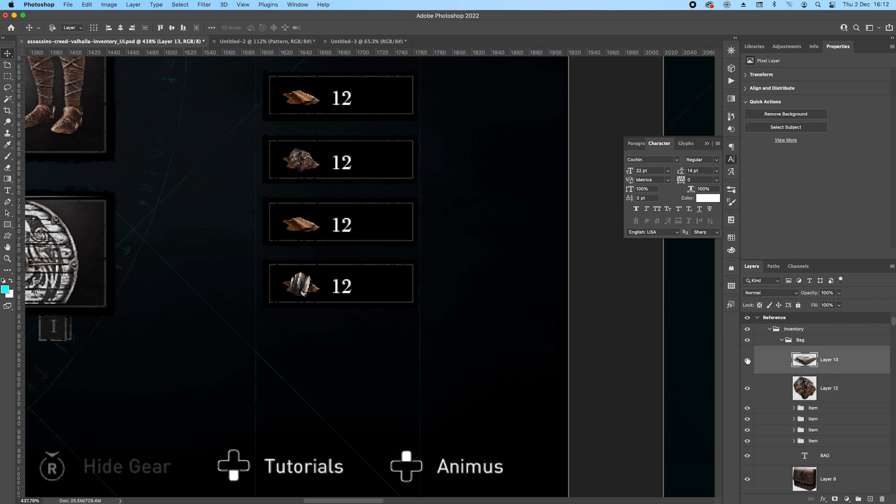
{"action": "left_click_drag", "start_coordinate": [840, 361], "coordinate": [822, 419]}
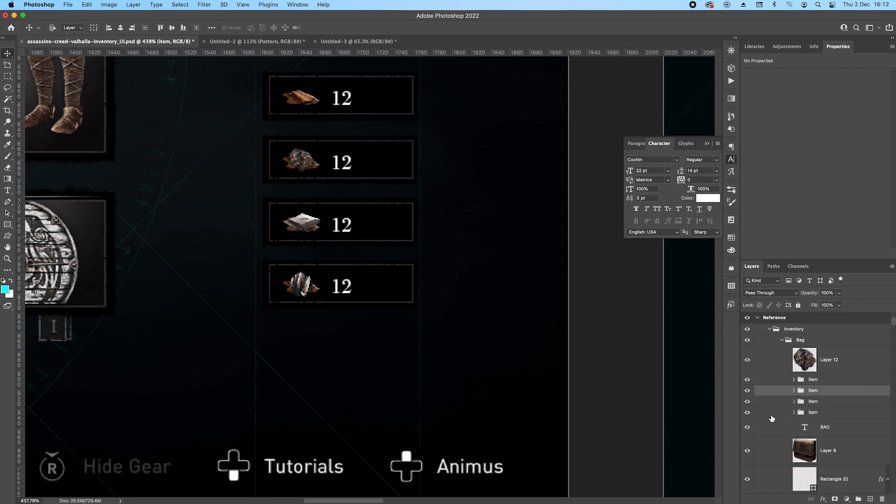
{"action": "left_click", "coordinate": [748, 390]}
{"action": "left_click", "coordinate": [747, 391]}
Move the Layer 12 rock icon into the Item group of the second bag slot.
{"action": "left_click", "coordinate": [839, 362]}
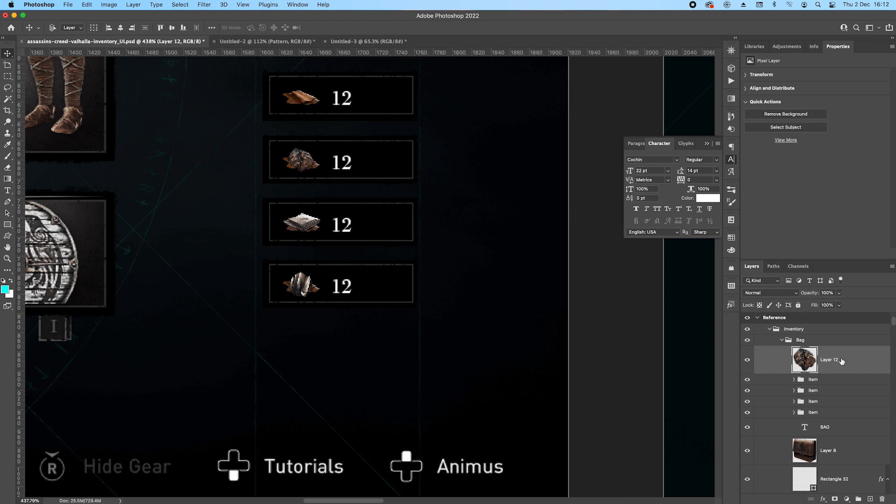
{"action": "left_click_drag", "start_coordinate": [835, 361], "coordinate": [827, 402]}
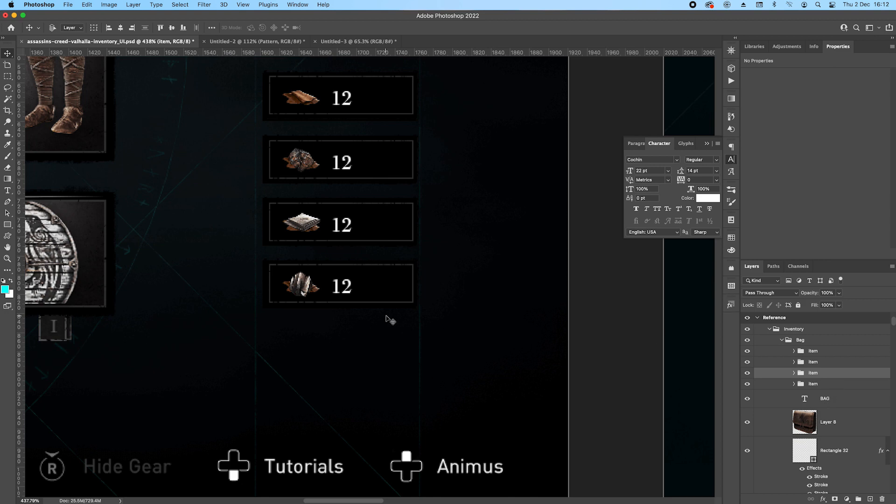
{"action": "left_click_drag", "start_coordinate": [322, 246], "coordinate": [452, 253]}
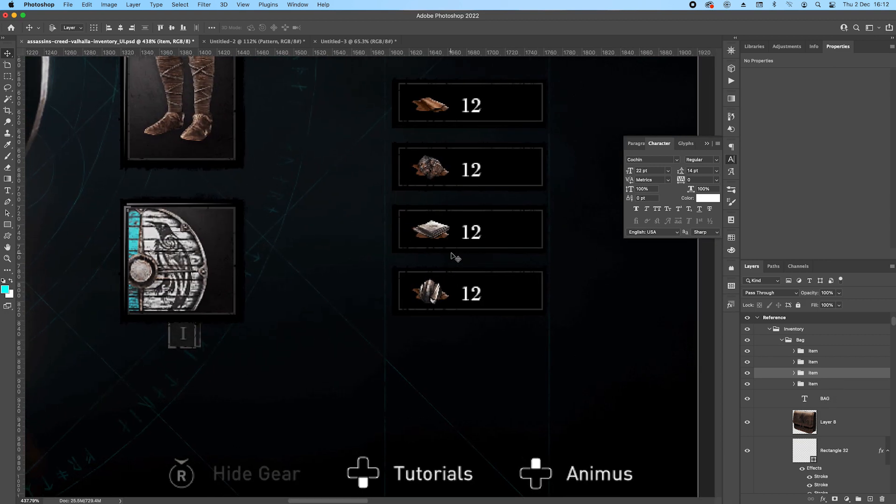
{"action": "scroll", "coordinate": [452, 255], "scroll_direction": "down", "scroll_amount": 10}
{"action": "left_click_drag", "start_coordinate": [355, 195], "coordinate": [435, 206]}
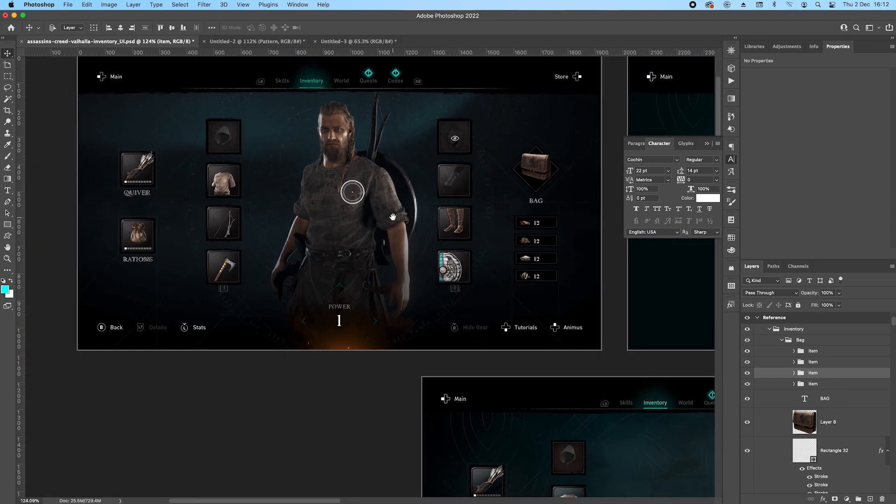
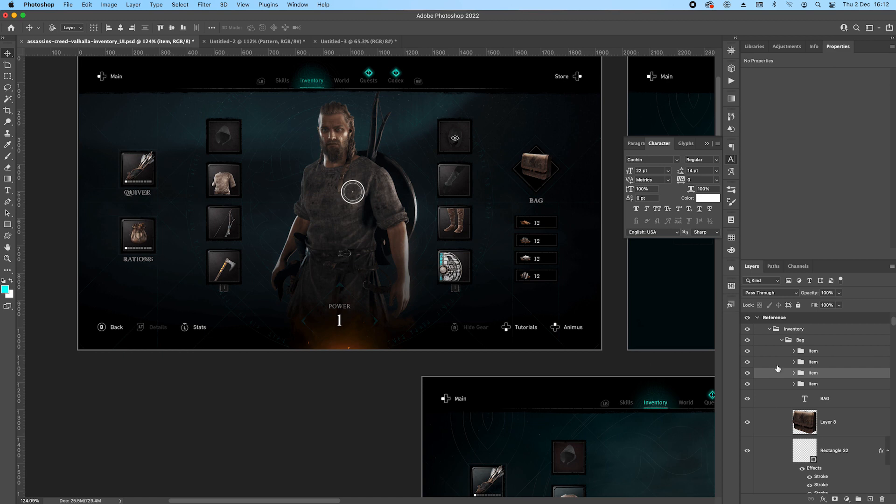
Collapse the Bag group, save the document, and duplicate the Reference artboard's Inventory group into the Work2 artboard.
{"action": "left_click", "coordinate": [783, 340]}
{"action": "left_click", "coordinate": [783, 363]}
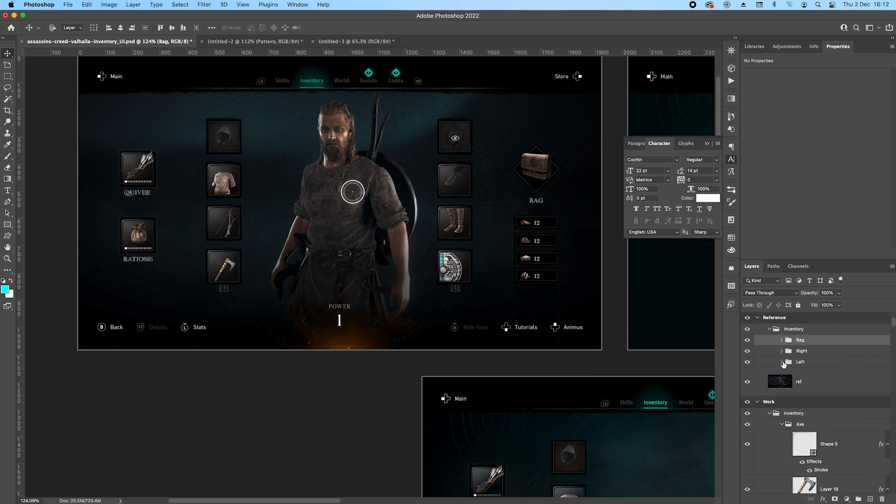
{"action": "left_click", "coordinate": [799, 330]}
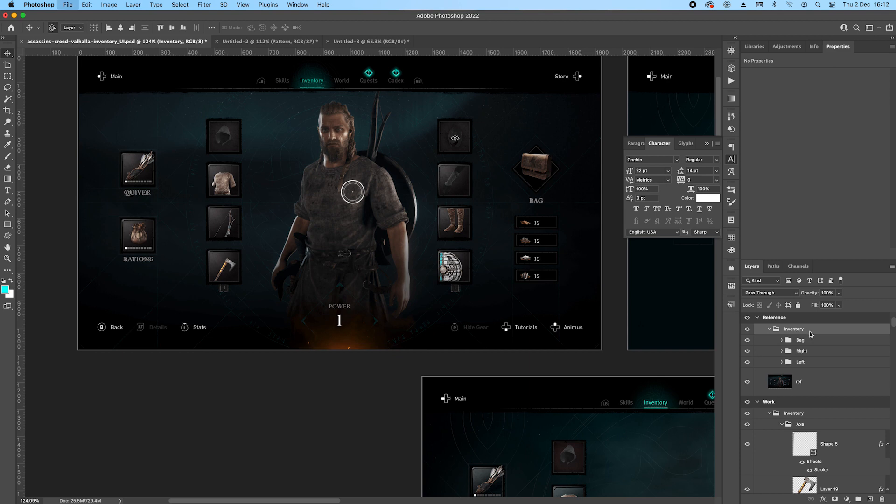
{"action": "key", "text": "super+s"}
{"action": "mouse_move", "coordinate": [811, 329]}
{"action": "left_mouse_down"}
{"action": "mouse_move", "coordinate": [802, 202]}
{"action": "mouse_move", "coordinate": [805, 327]}
{"action": "left_mouse_up"}
{"action": "key", "text": "super+0"}
{"action": "left_click_drag", "start_coordinate": [556, 243], "coordinate": [333, 243]}
{"action": "scroll", "coordinate": [333, 217], "scroll_direction": "up", "scroll_amount": 5}
{"action": "left_click_drag", "start_coordinate": [462, 225], "coordinate": [319, 224]}
{"action": "scroll", "coordinate": [123, 205], "scroll_direction": "up", "scroll_amount": 2}
{"action": "left_click_drag", "start_coordinate": [372, 188], "coordinate": [333, 214]}
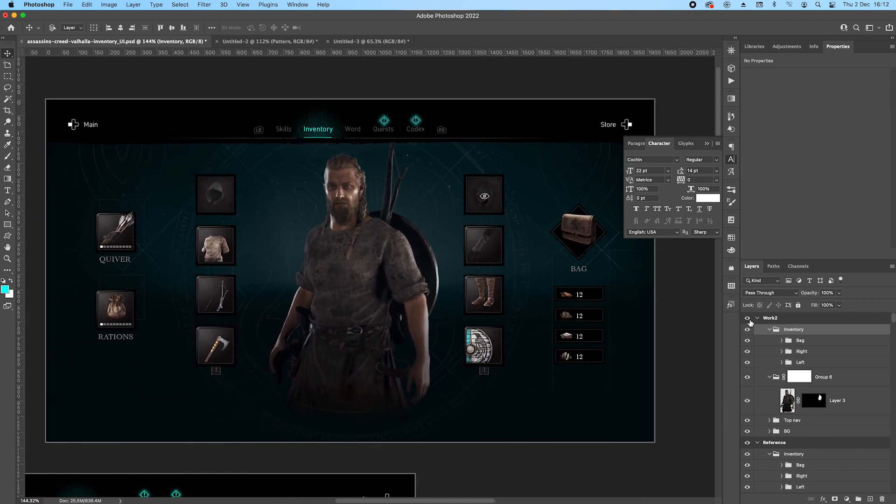
Move the Rations and Quiver groups of the Work2 artboard together upward and slightly to the right.
{"action": "left_click", "coordinate": [781, 363]}
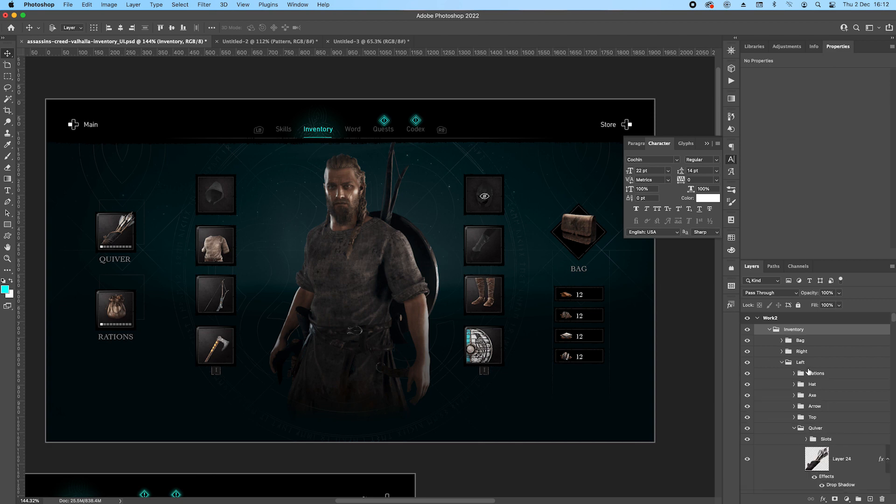
{"action": "left_click", "coordinate": [831, 375]}
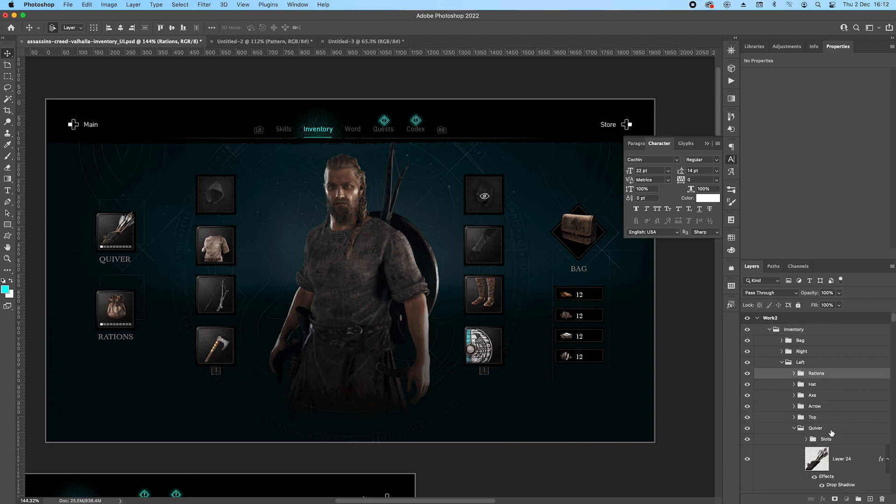
{"action": "left_click", "coordinate": [832, 431], "text": "super"}
{"action": "key", "text": "Up"}
{"action": "key", "text": "Up"}
{"action": "key", "text": "Up"}
{"action": "key", "text": "Up"}
{"action": "key", "text": "Up"}
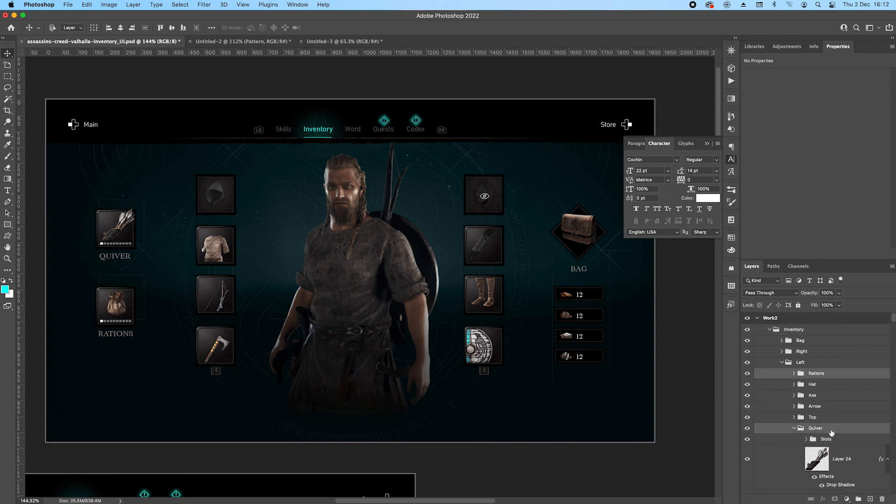
{"action": "key", "text": "shift+Right"}
{"action": "key", "text": "shift+Up"}
{"action": "key", "text": "Left"}
{"action": "key", "text": "Up"}
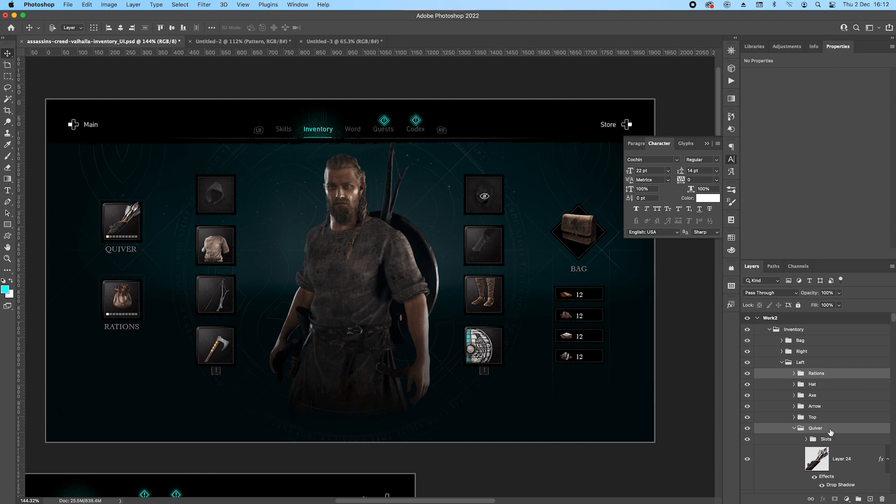
Nudge the Rations group slightly up toward the Quiver slot and save the document.
{"action": "left_click", "coordinate": [829, 375]}
{"action": "key", "text": "Up"}
{"action": "key", "text": "Up"}
{"action": "key", "text": "Up"}
{"action": "key", "text": "Up"}
{"action": "key", "text": "Up"}
{"action": "key", "text": "Down"}
{"action": "key", "text": "super+s"}
Save the document with Work2's Left group collapsed, and collapse and select the Reference artboard's Inventory group.
{"action": "scroll", "coordinate": [317, 273], "scroll_direction": "down", "scroll_amount": 5}
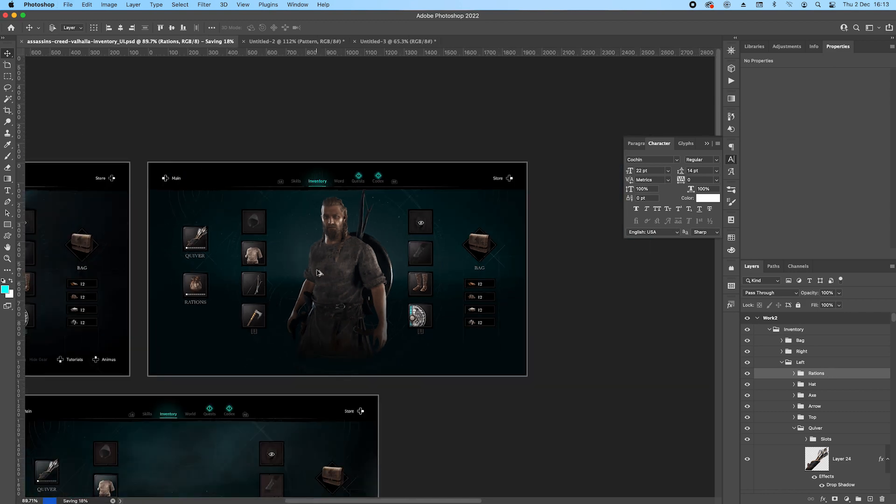
{"action": "scroll", "coordinate": [317, 274], "scroll_direction": "down", "scroll_amount": 2}
{"action": "scroll", "coordinate": [334, 224], "scroll_direction": "up", "scroll_amount": 4}
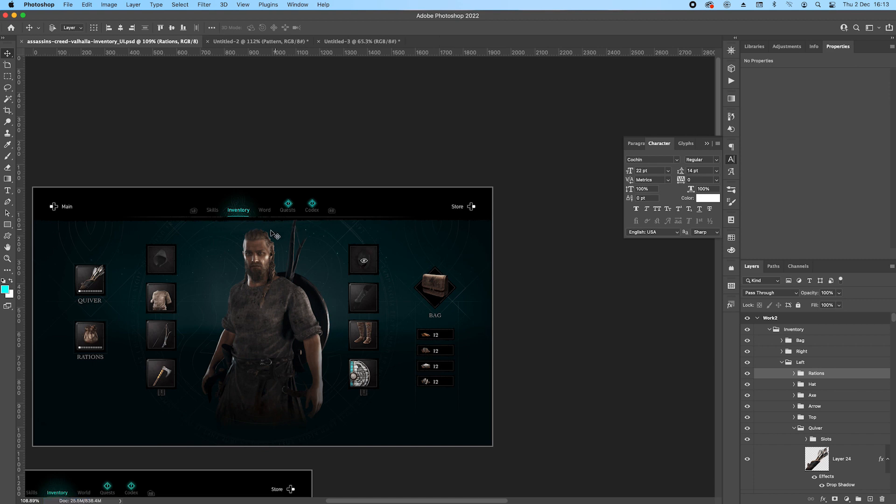
{"action": "scroll", "coordinate": [272, 233], "scroll_direction": "left", "scroll_amount": 10}
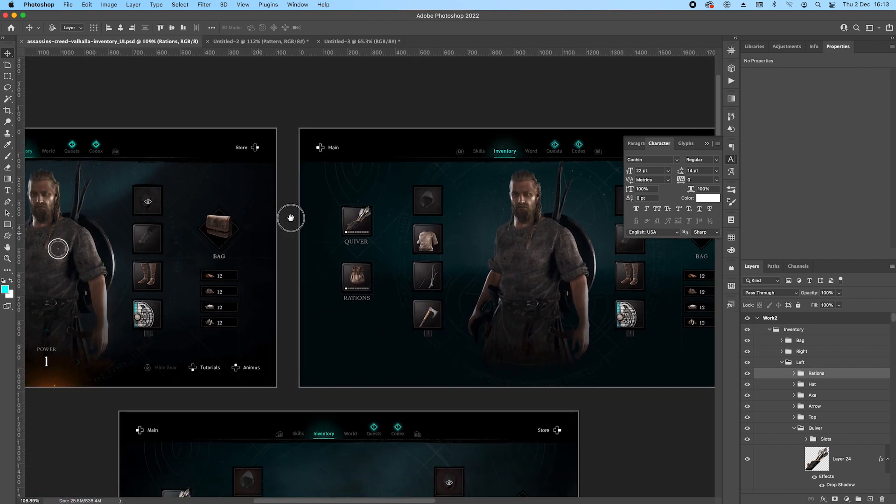
{"action": "scroll", "coordinate": [291, 218], "scroll_direction": "left", "scroll_amount": 10}
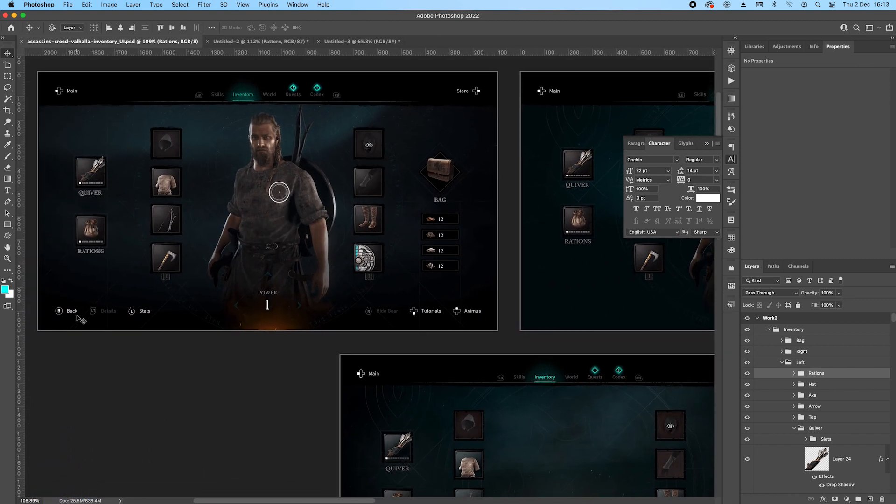
{"action": "scroll", "coordinate": [79, 319], "scroll_direction": "up", "scroll_amount": 6}
{"action": "scroll", "coordinate": [80, 320], "scroll_direction": "down", "scroll_amount": 3}
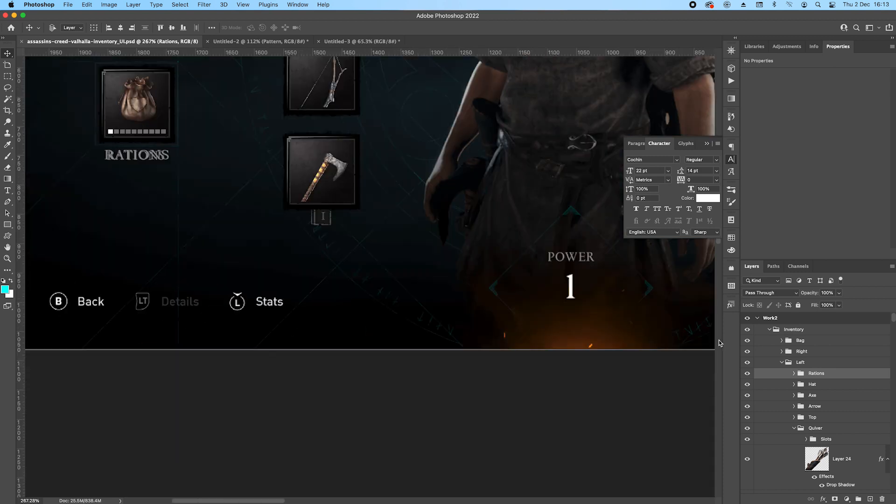
{"action": "left_click", "coordinate": [782, 362]}
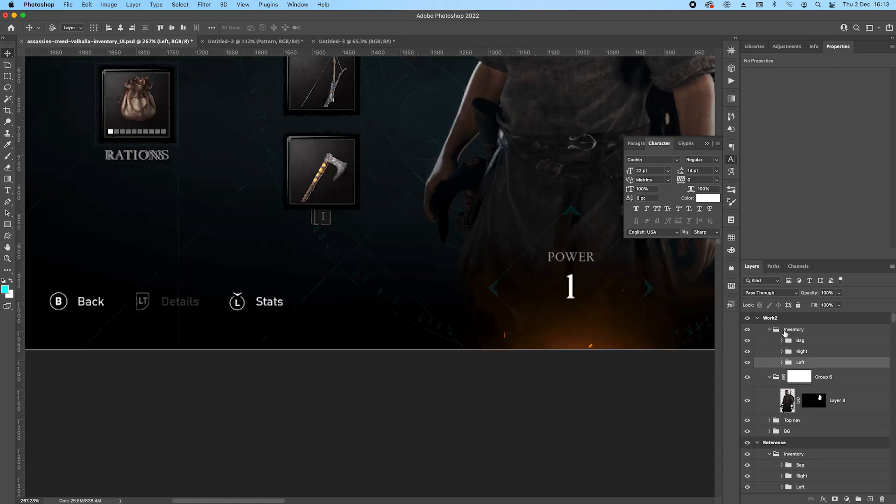
{"action": "key", "text": "super+s"}
{"action": "scroll", "coordinate": [814, 431], "scroll_direction": "down", "scroll_amount": 2}
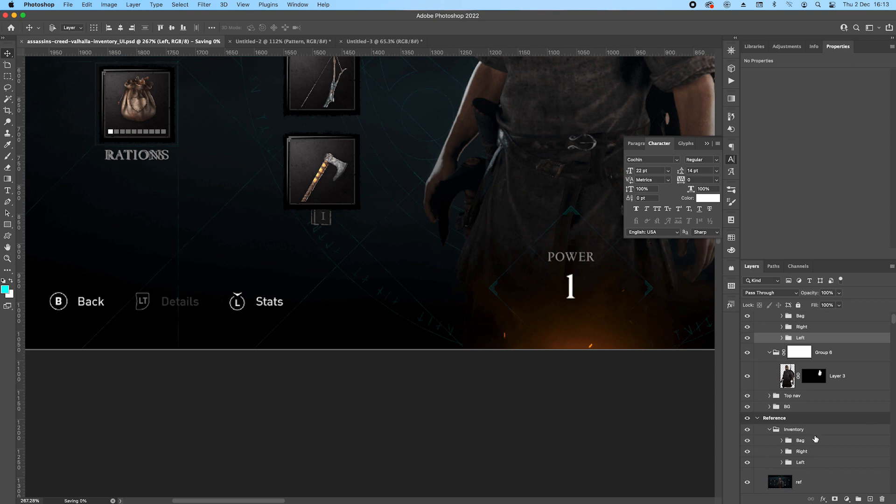
{"action": "left_click", "coordinate": [770, 429]}
{"action": "left_click", "coordinate": [823, 434]}
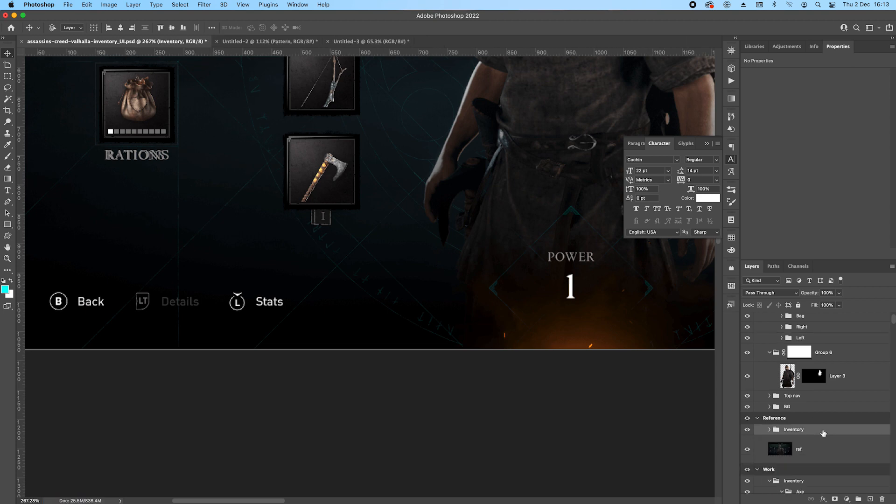
Draw a 30 px circle just above the reference's B button icon and fill it with black.
{"action": "left_click_drag", "start_coordinate": [132, 271], "coordinate": [242, 198]}
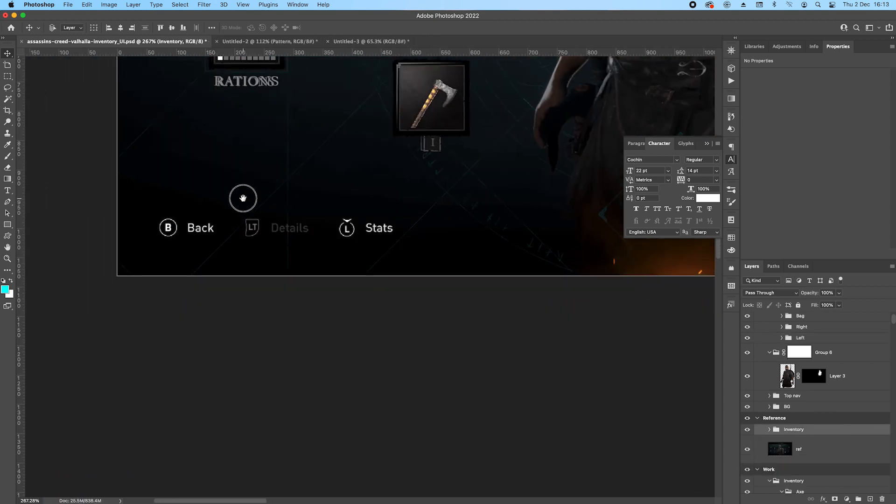
{"action": "scroll", "coordinate": [211, 207], "scroll_direction": "up", "scroll_amount": 4}
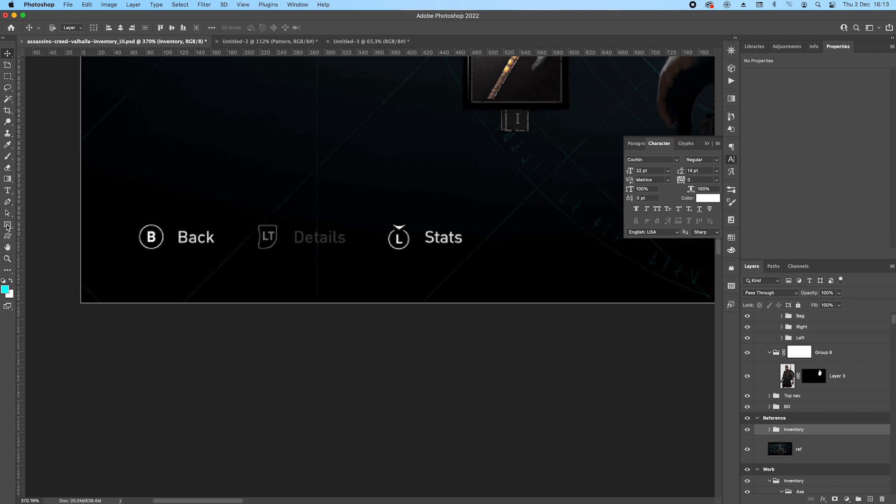
{"action": "left_click_drag", "start_coordinate": [7, 225], "coordinate": [40, 227]}
{"action": "left_click", "coordinate": [39, 224]}
{"action": "scroll", "coordinate": [159, 210], "scroll_direction": "up", "scroll_amount": 2}
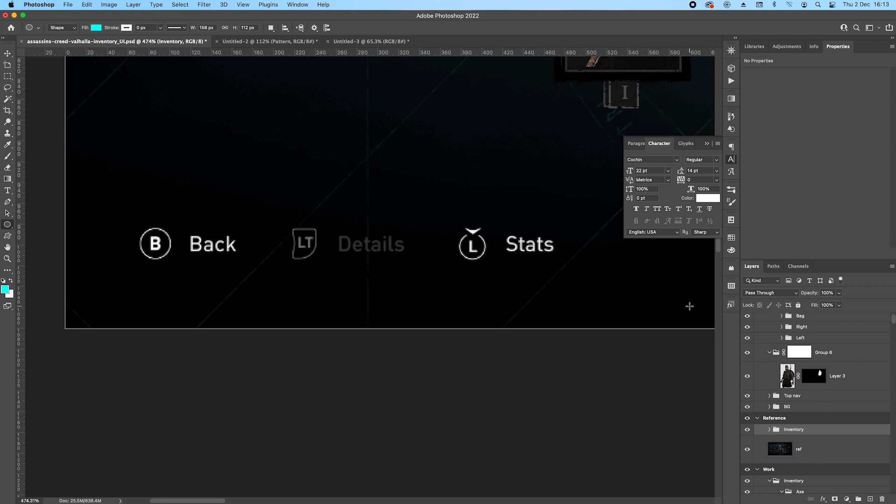
{"action": "left_click_drag", "start_coordinate": [141, 190], "coordinate": [183, 191]}
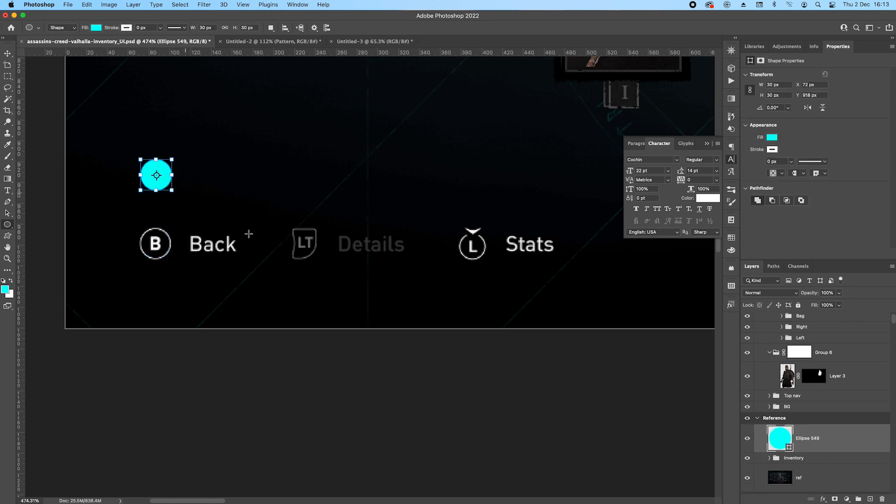
{"action": "left_click", "coordinate": [772, 138]}
{"action": "left_click", "coordinate": [761, 183]}
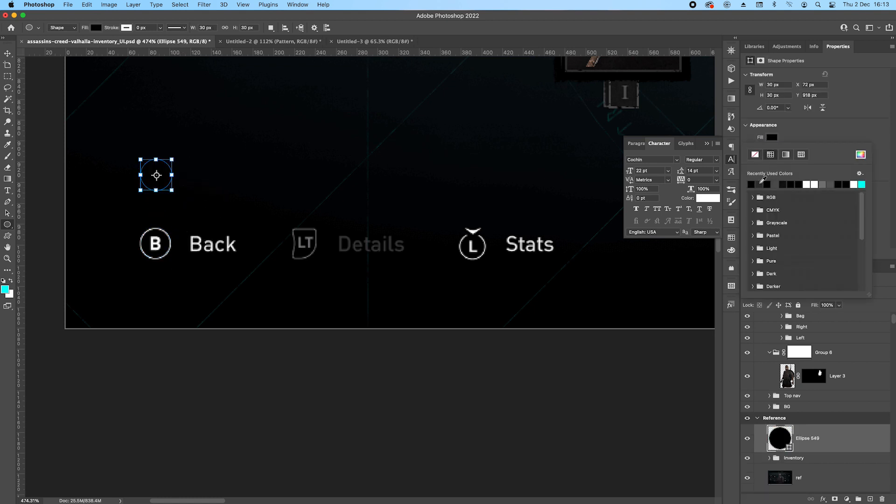
Add a 1 px stroke effect to the circle, positioned Inside with the Normal blend mode and a pattern fill.
{"action": "left_click", "coordinate": [7, 53]}
{"action": "left_click", "coordinate": [823, 499]}
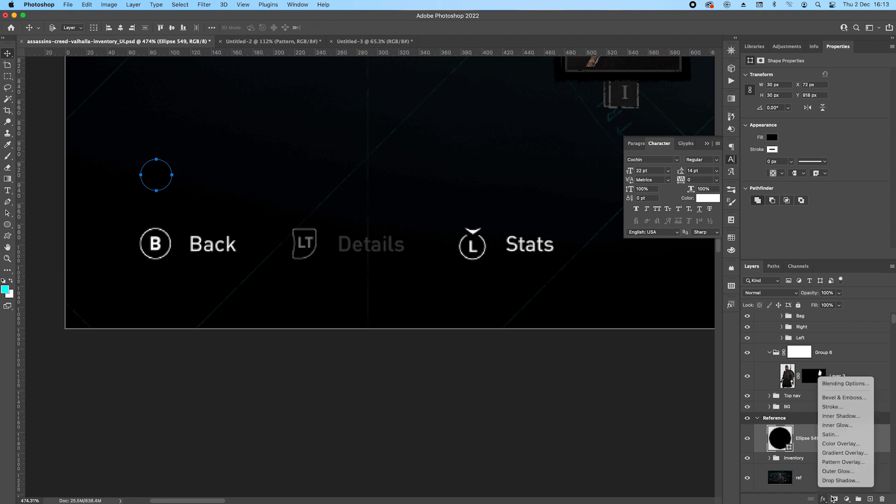
{"action": "left_click", "coordinate": [833, 407]}
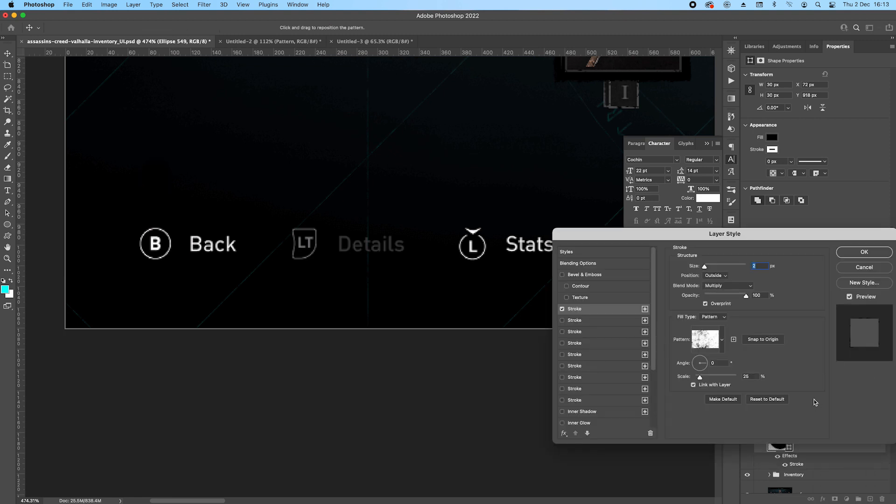
{"action": "left_click", "coordinate": [716, 276]}
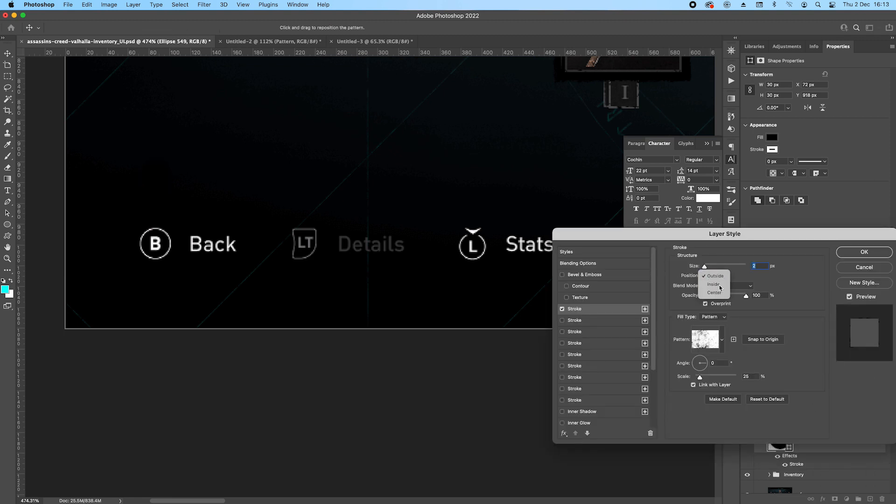
{"action": "left_click", "coordinate": [713, 285]}
{"action": "left_click", "coordinate": [729, 285]}
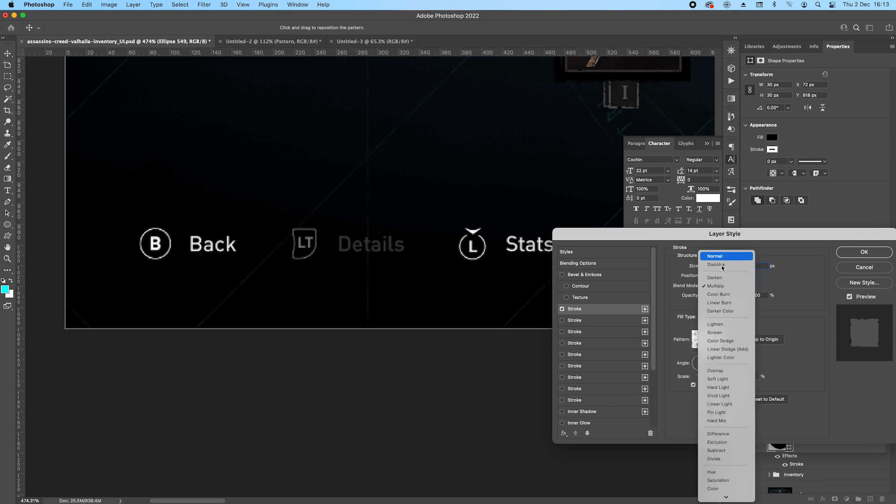
{"action": "left_click", "coordinate": [718, 256]}
{"action": "left_click", "coordinate": [713, 317]}
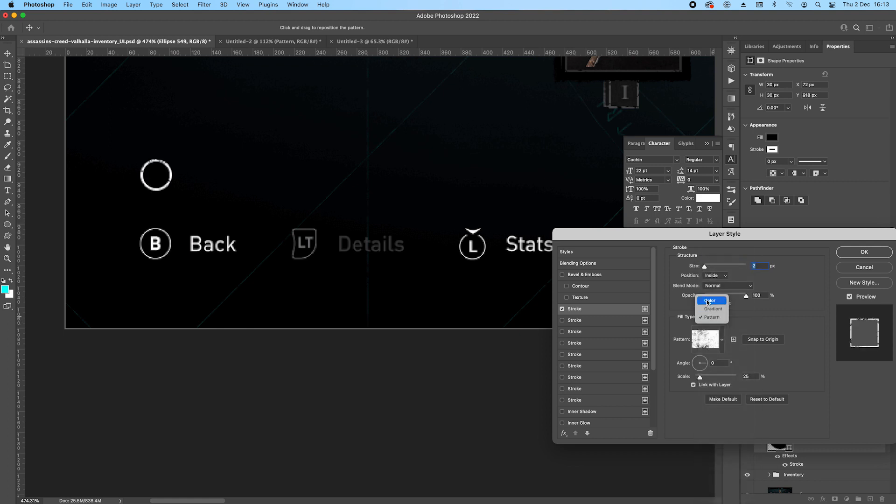
{"action": "left_click", "coordinate": [762, 266]}
{"action": "key", "text": "Down"}
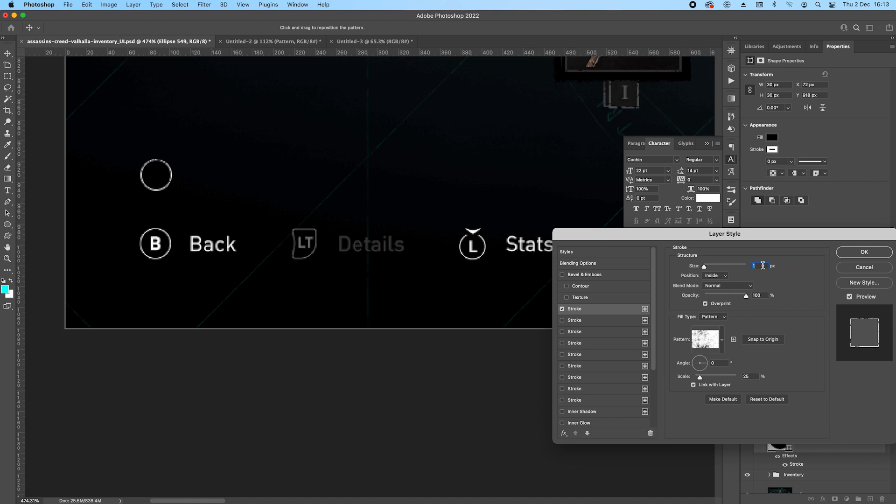
{"action": "left_click", "coordinate": [862, 252]}
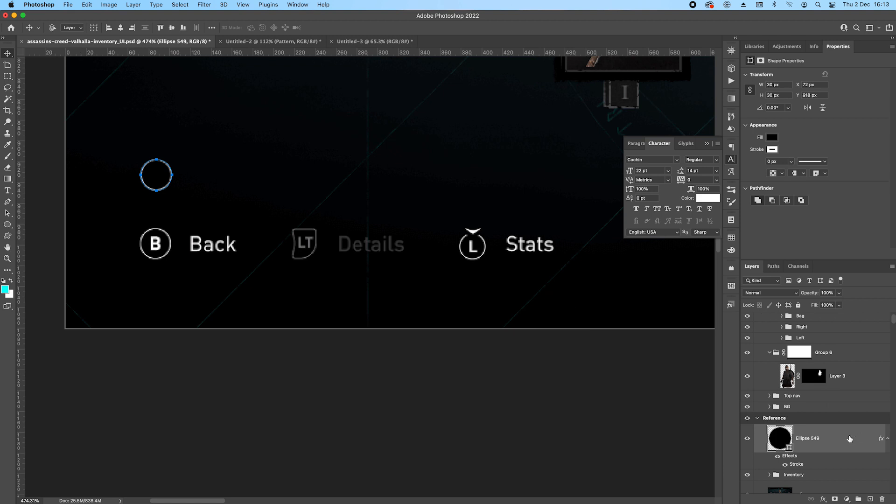
Duplicate the Main text layer from Work2's Top nav group into the Reference artboard, above the circle layer.
{"action": "left_click", "coordinate": [769, 475]}
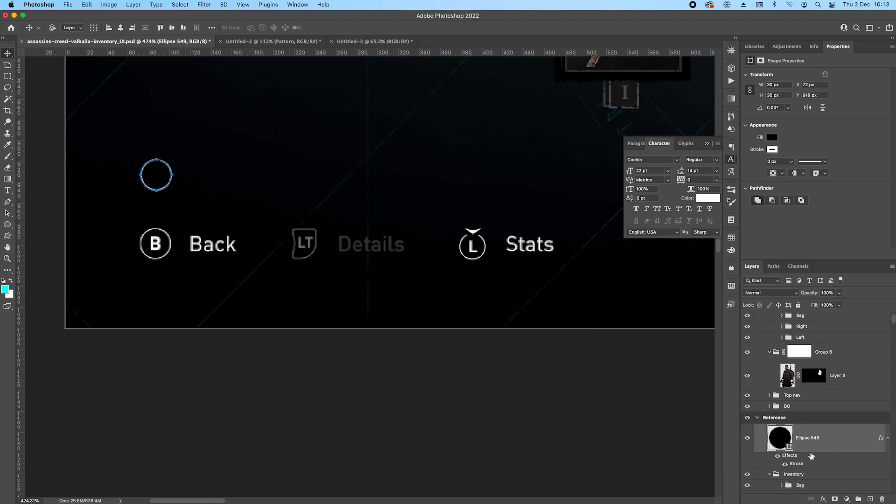
{"action": "scroll", "coordinate": [807, 451], "scroll_direction": "up", "scroll_amount": 3}
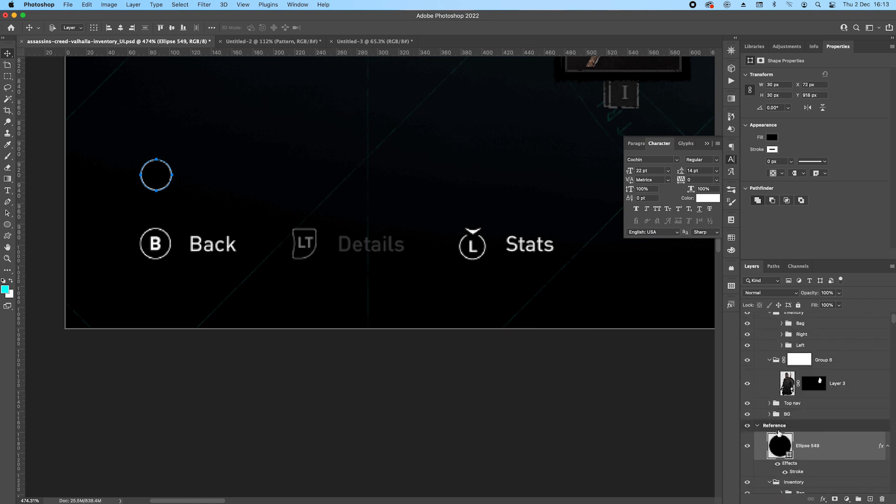
{"action": "left_click", "coordinate": [769, 404]}
{"action": "scroll", "coordinate": [829, 407], "scroll_direction": "down", "scroll_amount": 3}
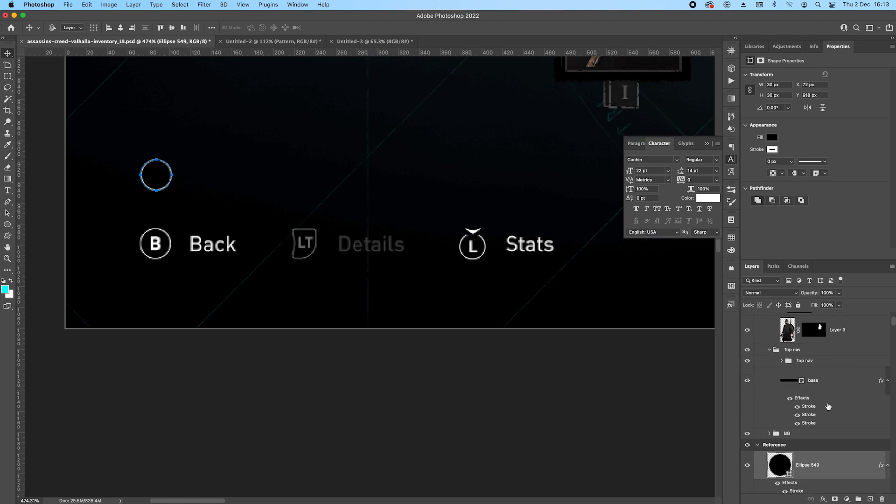
{"action": "left_click", "coordinate": [782, 361]}
{"action": "scroll", "coordinate": [835, 407], "scroll_direction": "down", "scroll_amount": 3}
{"action": "scroll", "coordinate": [841, 408], "scroll_direction": "down", "scroll_amount": 1}
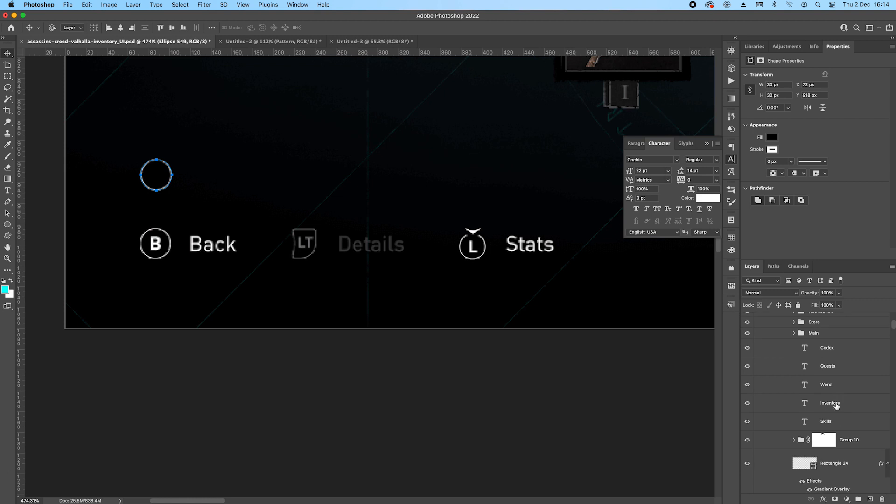
{"action": "left_click", "coordinate": [794, 334]}
{"action": "left_click", "coordinate": [838, 344]}
{"action": "left_click_drag", "start_coordinate": [870, 350], "coordinate": [822, 411]}
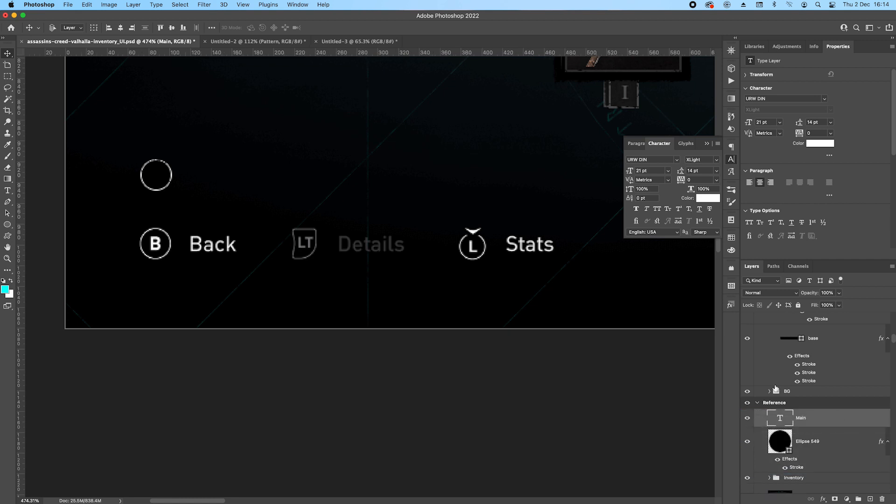
Move the copied Main text down beside the new circle, above the reference's Back label.
{"action": "left_click_drag", "start_coordinate": [356, 121], "coordinate": [344, 222]}
{"action": "left_click_drag", "start_coordinate": [302, 156], "coordinate": [289, 233]}
{"action": "left_click_drag", "start_coordinate": [286, 143], "coordinate": [272, 243]}
{"action": "left_click_drag", "start_coordinate": [289, 161], "coordinate": [267, 242]}
{"action": "left_click_drag", "start_coordinate": [290, 145], "coordinate": [281, 276]}
{"action": "left_click_drag", "start_coordinate": [290, 177], "coordinate": [293, 280]}
{"action": "scroll", "coordinate": [320, 212], "scroll_direction": "down", "scroll_amount": 5}
{"action": "left_click_drag", "start_coordinate": [370, 117], "coordinate": [307, 209]}
{"action": "left_click_drag", "start_coordinate": [554, 254], "coordinate": [314, 195]}
{"action": "scroll", "coordinate": [340, 201], "scroll_direction": "down", "scroll_amount": 4}
{"action": "left_click_drag", "start_coordinate": [316, 155], "coordinate": [307, 194]}
{"action": "scroll", "coordinate": [307, 194], "scroll_direction": "up", "scroll_amount": 8}
{"action": "left_click_drag", "start_coordinate": [360, 228], "coordinate": [377, 226]}
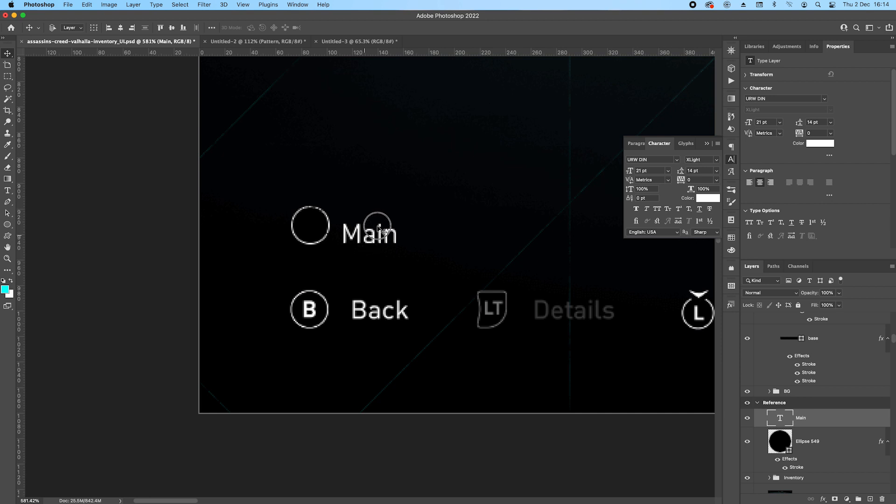
Replace the copied Main text beside the new circle with Back.
{"action": "double_click", "coordinate": [377, 227]}
{"action": "key", "text": "Escape"}
{"action": "double_click", "coordinate": [378, 233]}
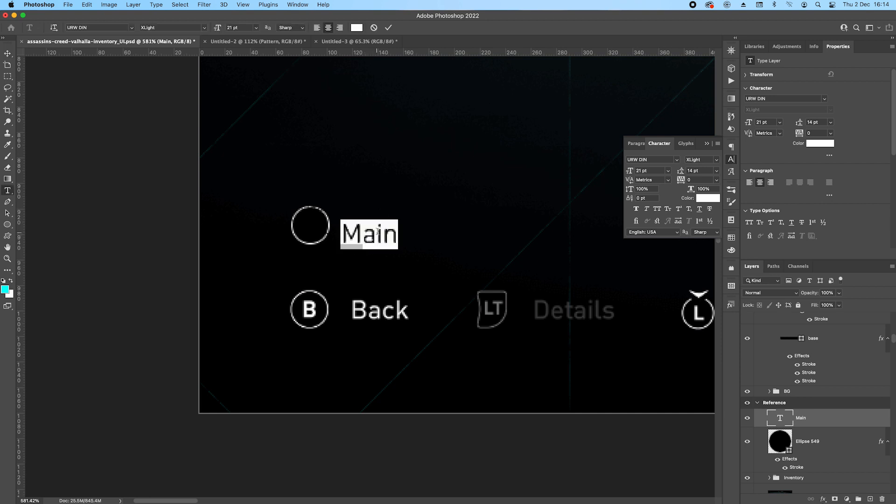
{"action": "type", "text": "Ba"}
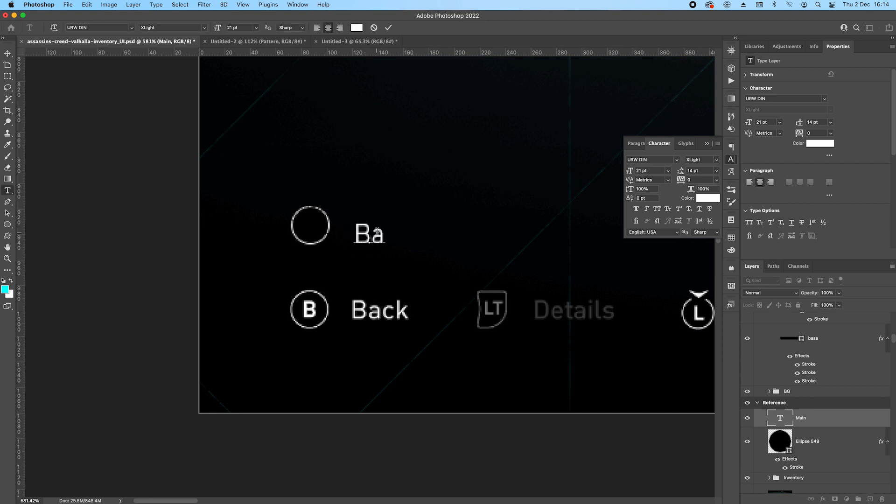
{"action": "type", "text": "ck"}
{"action": "key", "text": "Escape"}
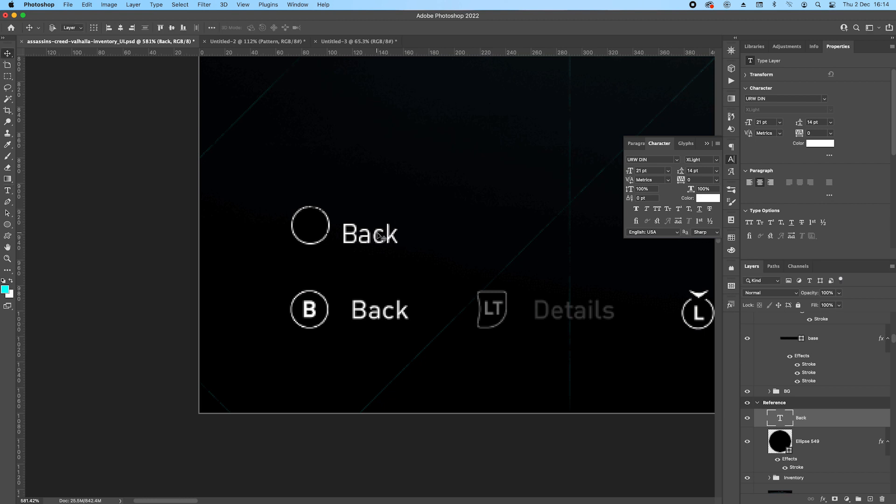
Duplicate the Back text over the circle and change the copy to B.
{"action": "left_click_drag", "start_coordinate": [378, 236], "coordinate": [333, 228]}
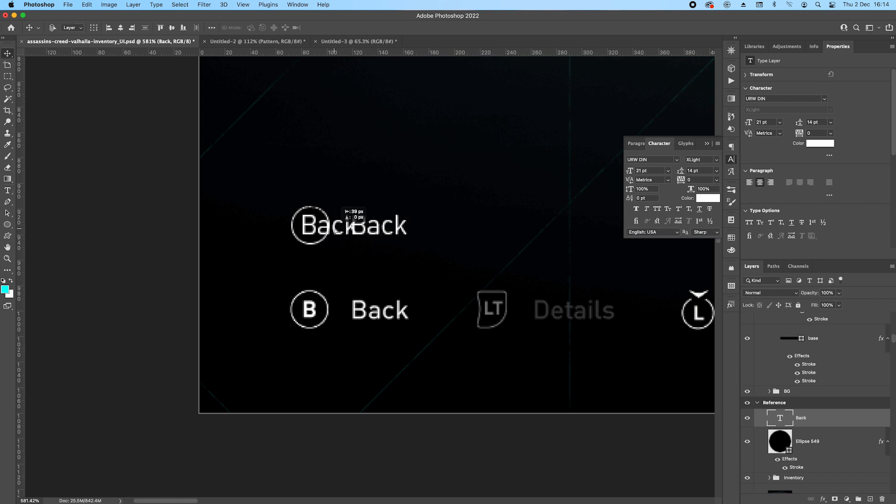
{"action": "double_click", "coordinate": [329, 227]}
{"action": "type", "text": "B"}
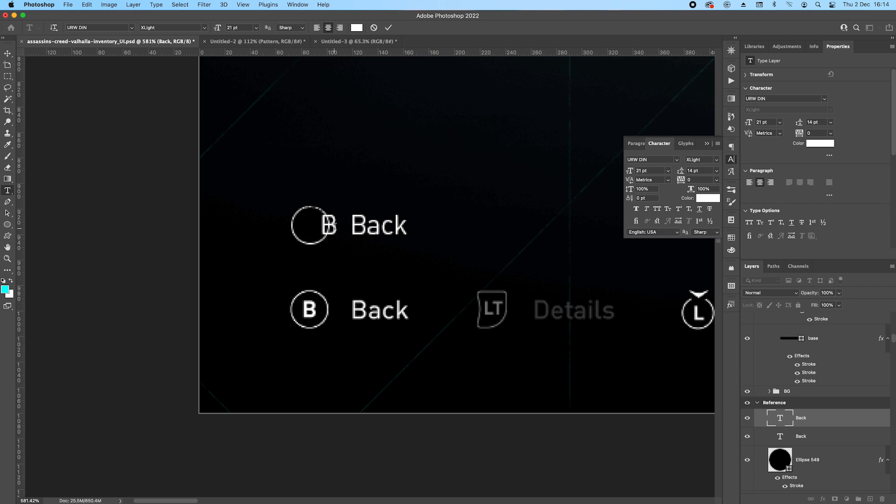
{"action": "key", "text": "Escape"}
Centre the B inside the circle and apply Faux Bold to it.
{"action": "key", "text": "Left"}
{"action": "key", "text": "Left"}
{"action": "key", "text": "Left"}
{"action": "key", "text": "Left"}
{"action": "key", "text": "Left"}
{"action": "key", "text": "Left"}
{"action": "key", "text": "Left"}
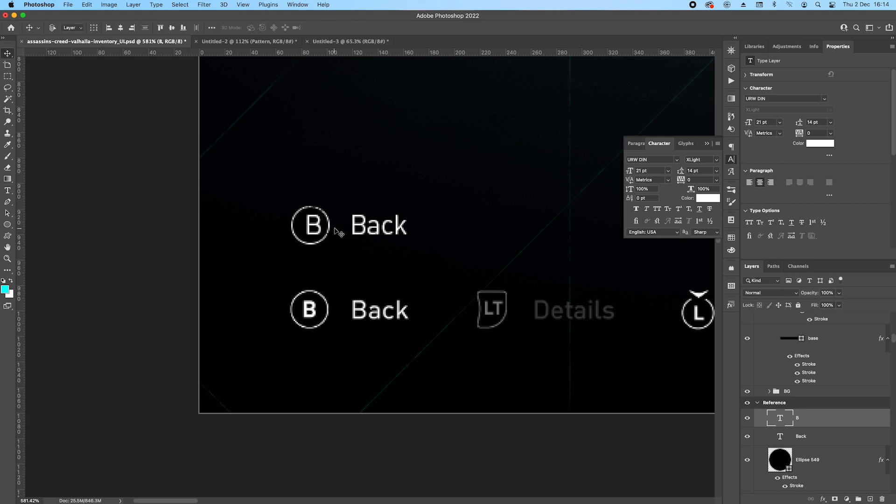
{"action": "left_click", "coordinate": [636, 209]}
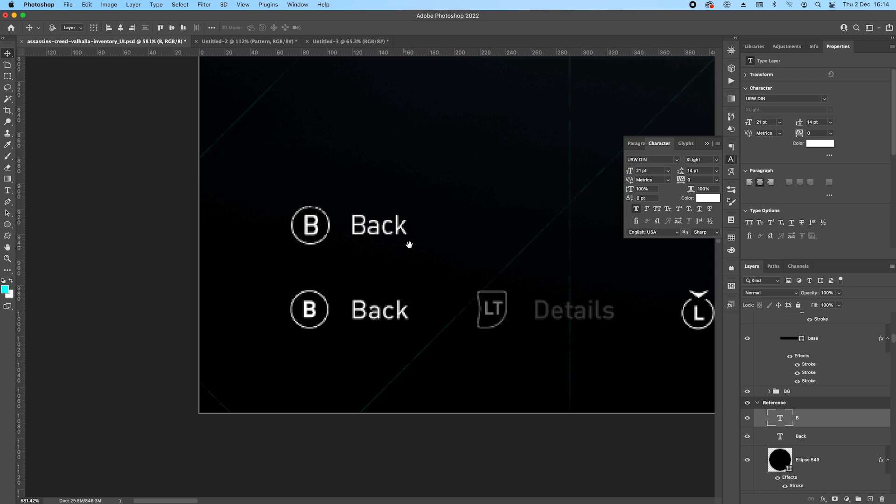
Nudge the new Back label slightly left and down to line up beside the B circle.
{"action": "left_click_drag", "start_coordinate": [400, 247], "coordinate": [333, 263]}
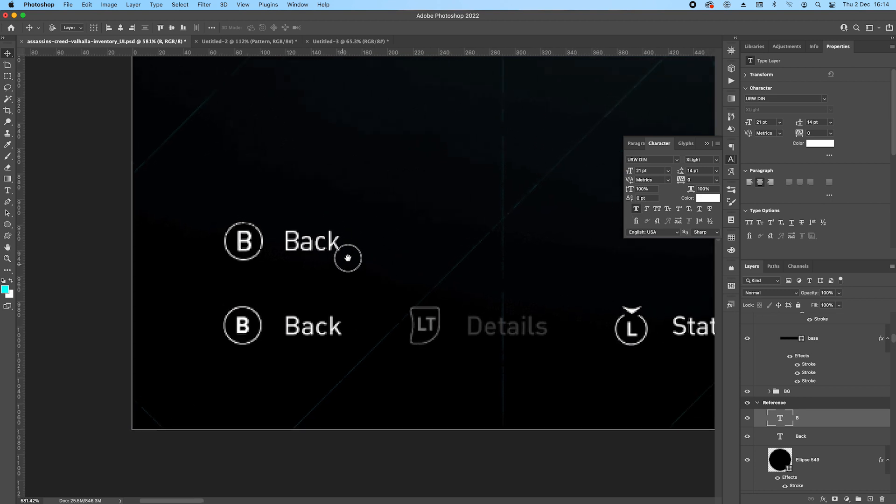
{"action": "left_click", "coordinate": [835, 435]}
{"action": "key", "text": "Left"}
{"action": "key", "text": "Down"}
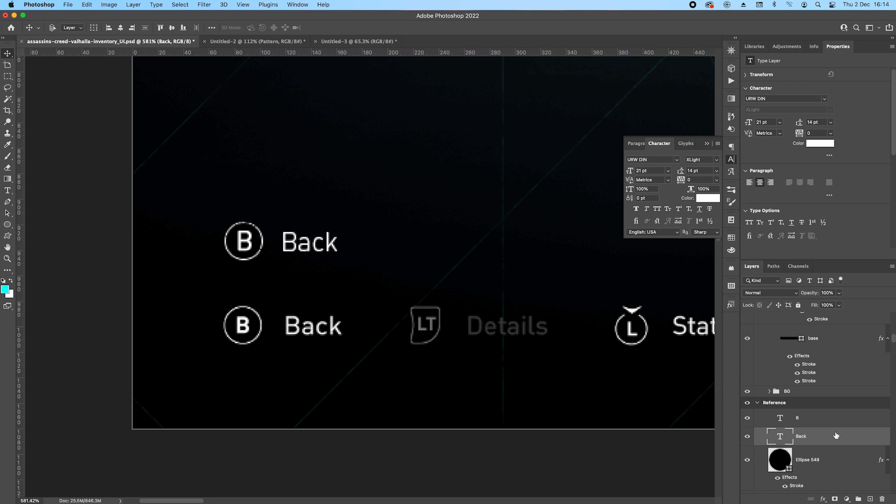
Group the B, Back and circle layers and name the group Back.
{"action": "left_click", "coordinate": [826, 422]}
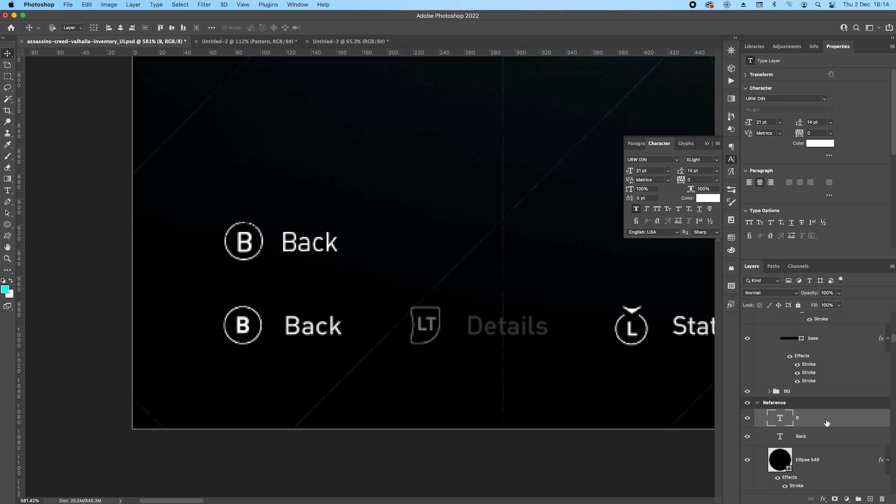
{"action": "left_click", "coordinate": [837, 465], "text": "shift"}
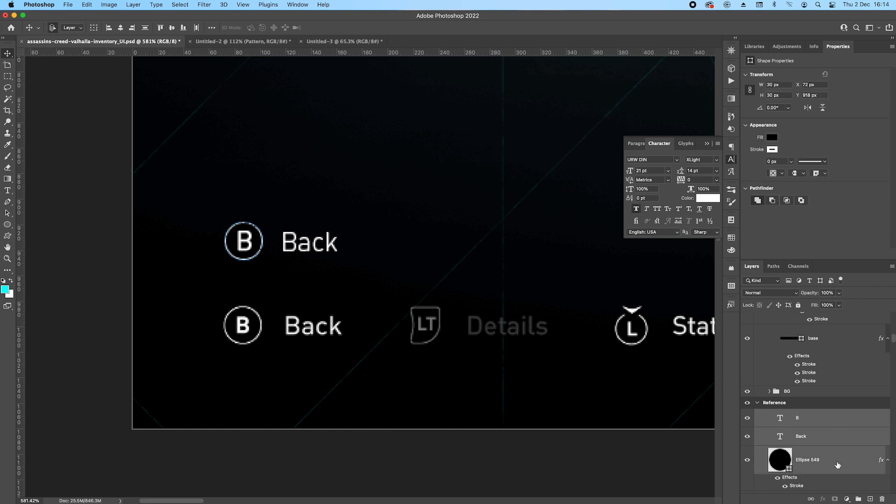
{"action": "key", "text": "ctrl+g"}
{"action": "double_click", "coordinate": [798, 415]}
{"action": "type", "text": "Back"}
{"action": "key", "text": "Return"}
Duplicate the Back prompt above the reference's LT Details prompt and change the copy's label to Details.
{"action": "left_click_drag", "start_coordinate": [294, 245], "coordinate": [502, 255]}
{"action": "double_click", "coordinate": [509, 242]}
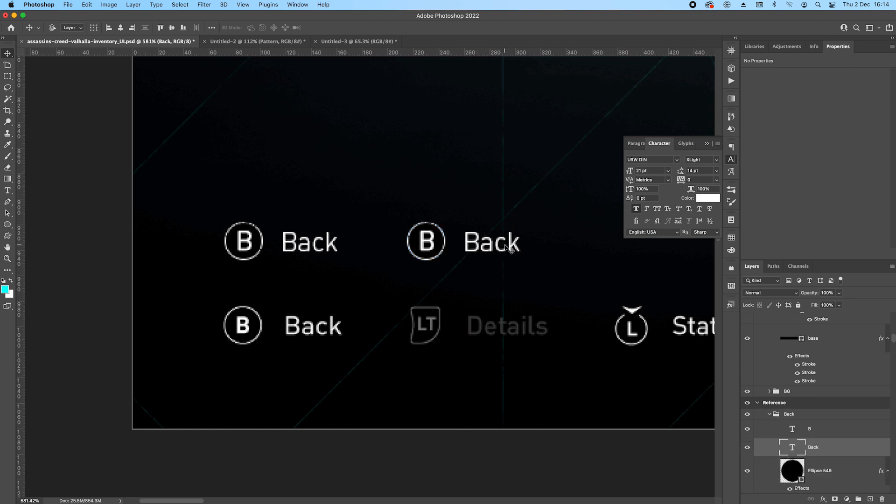
{"action": "type", "text": "Details"}
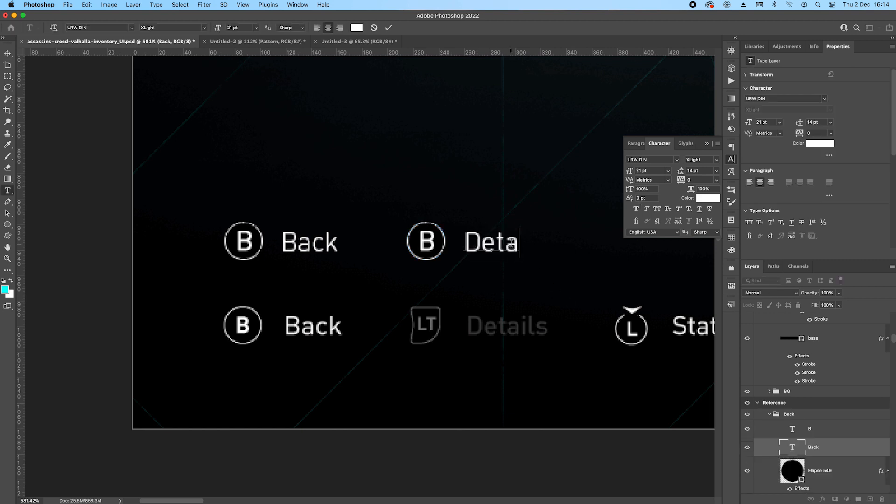
{"action": "key", "text": "super+Return"}
Nudge the Details label right to align with the reference's label and set its opacity to 20%.
{"action": "key", "text": "shift+Right"}
{"action": "key", "text": "Right"}
{"action": "key", "text": "Right"}
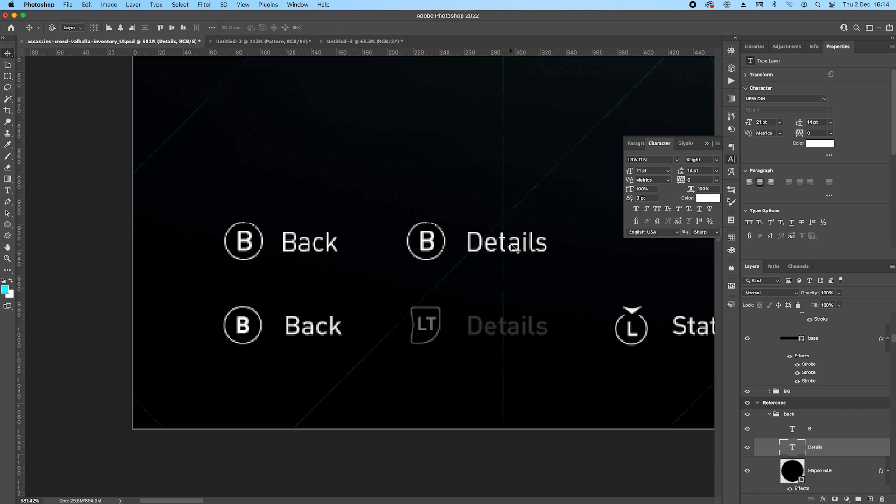
{"action": "left_click", "coordinate": [834, 293]}
{"action": "type", "text": "20"}
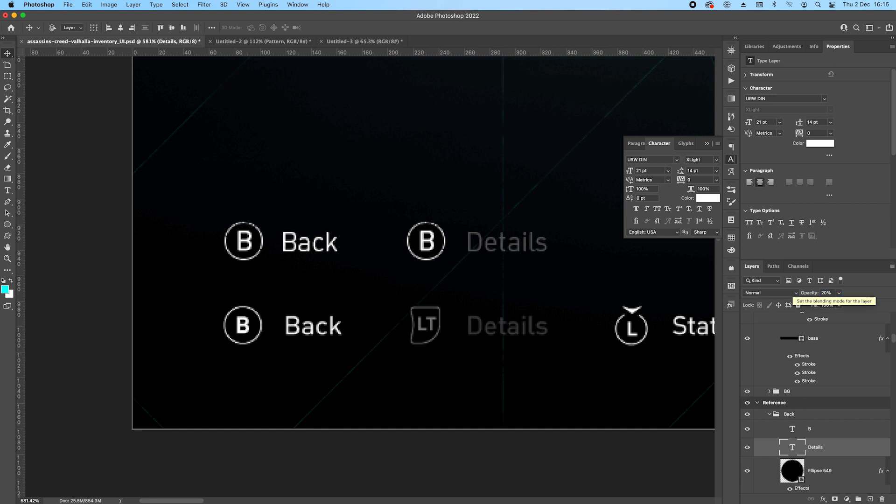
Change the B in the copied prompt to LT and set its font size to 14 pt.
{"action": "double_click", "coordinate": [793, 430]}
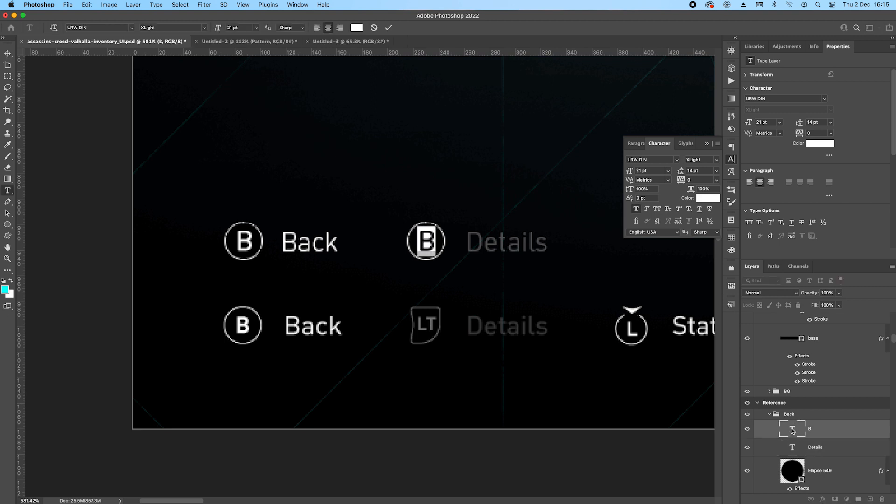
{"action": "type", "text": "LT"}
{"action": "key", "text": "Escape"}
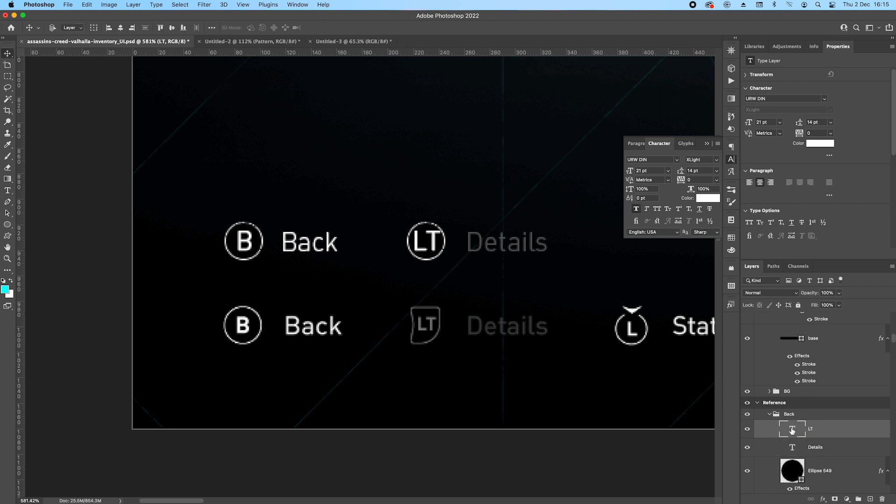
{"action": "left_click", "coordinate": [770, 123]}
{"action": "key", "text": "Down"}
{"action": "key", "text": "Down"}
{"action": "key", "text": "Down"}
{"action": "key", "text": "Down"}
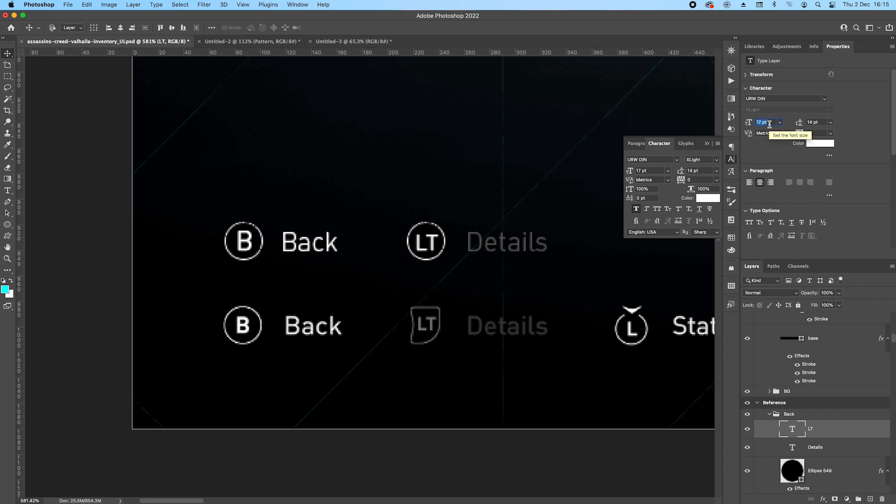
{"action": "key", "text": "Down"}
{"action": "key", "text": "Down"}
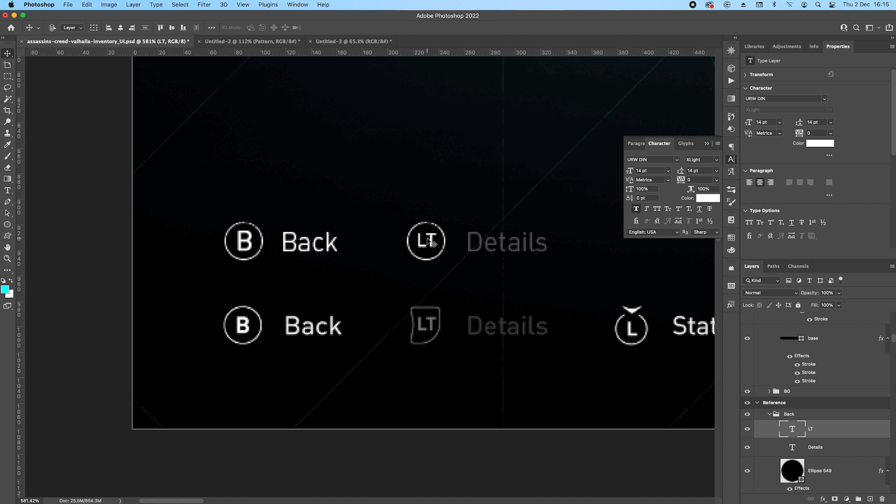
Draw a 24 x 30 px rectangle over the reference's LT icon, rounding one corner to 2 px and the others to 3 px.
{"action": "scroll", "coordinate": [457, 274], "scroll_direction": "up", "scroll_amount": 3}
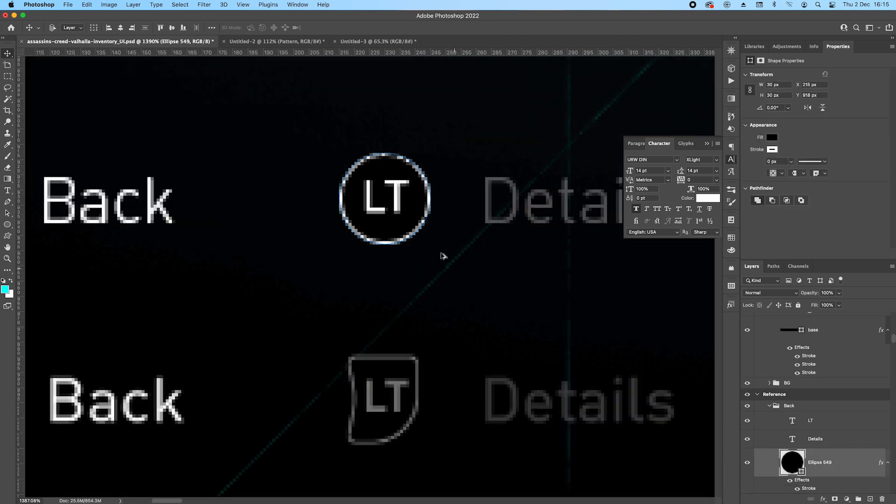
{"action": "left_click", "coordinate": [7, 202]}
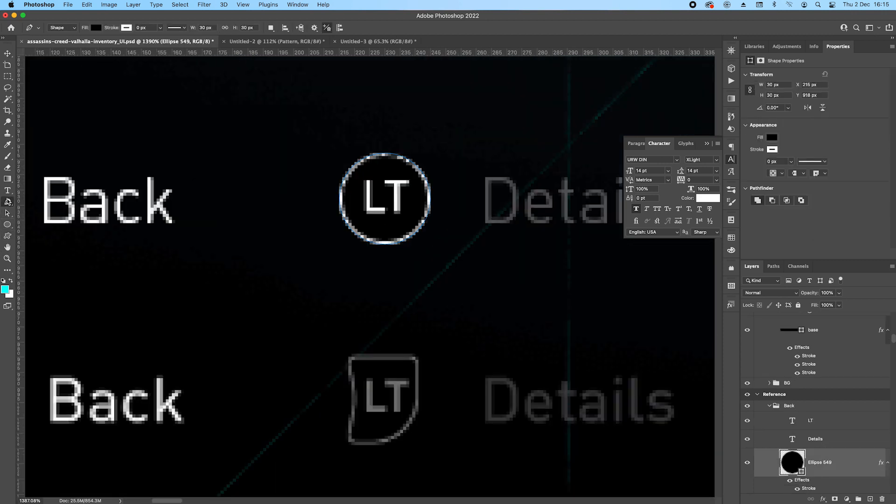
{"action": "left_click", "coordinate": [7, 227]}
{"action": "left_click", "coordinate": [38, 222]}
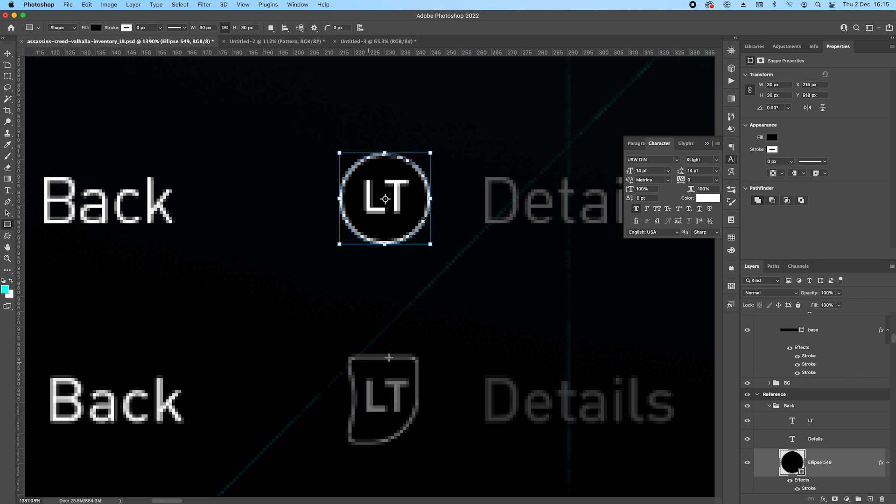
{"action": "scroll", "coordinate": [368, 362], "scroll_direction": "down", "scroll_amount": 5}
{"action": "left_click_drag", "start_coordinate": [340, 211], "coordinate": [409, 301]}
{"action": "left_click_drag", "start_coordinate": [345, 216], "coordinate": [347, 218]}
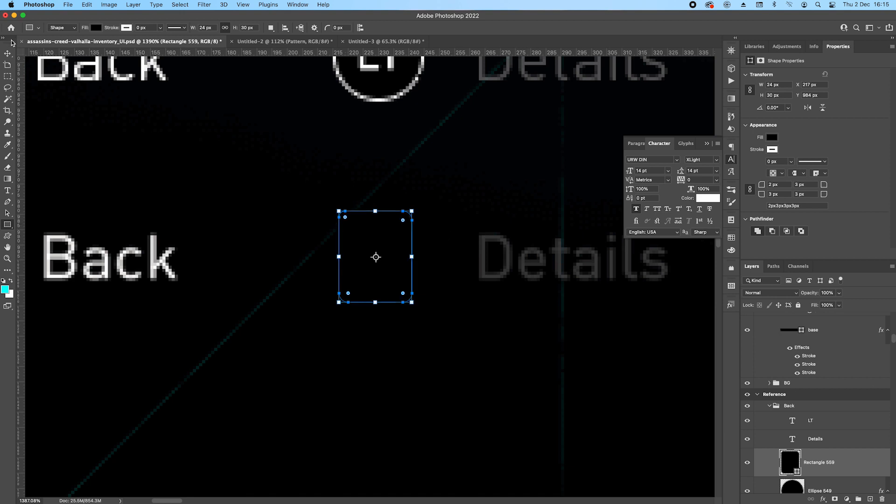
Fill the rounded rectangle with dark grey and move it up between the LT circle and the reference's LT icon.
{"action": "left_click", "coordinate": [8, 53]}
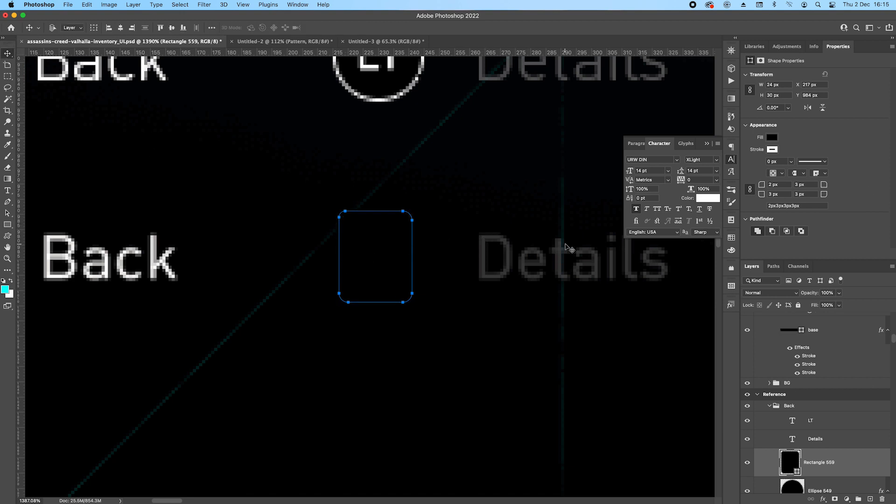
{"action": "left_click", "coordinate": [773, 138]}
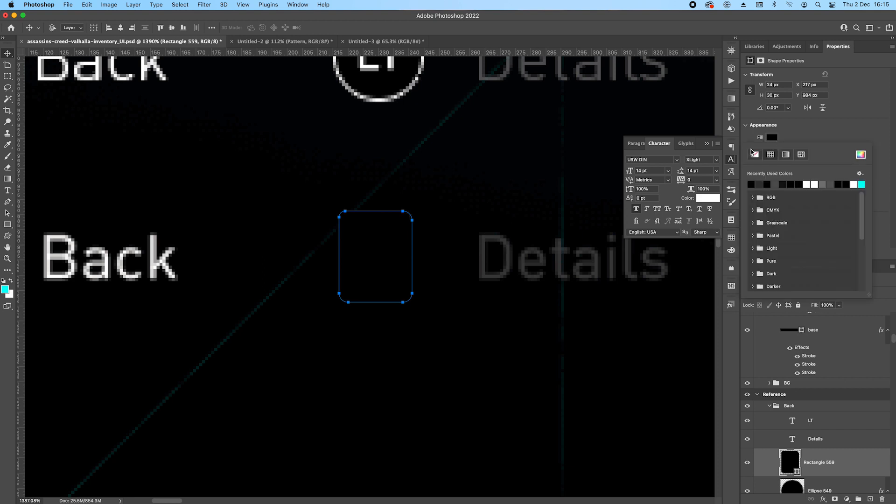
{"action": "left_click", "coordinate": [348, 186]}
{"action": "key", "text": "Return"}
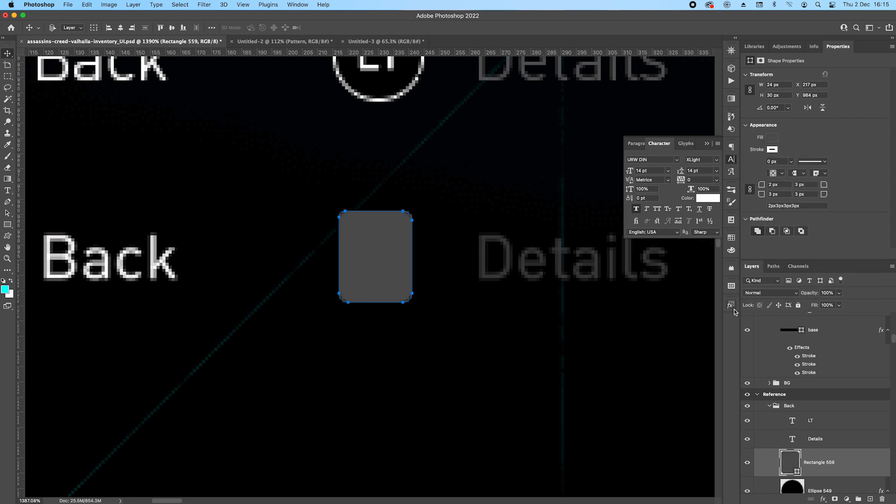
{"action": "left_click_drag", "start_coordinate": [379, 261], "coordinate": [381, 163]}
{"action": "scroll", "coordinate": [442, 238], "scroll_direction": "up", "scroll_amount": 5}
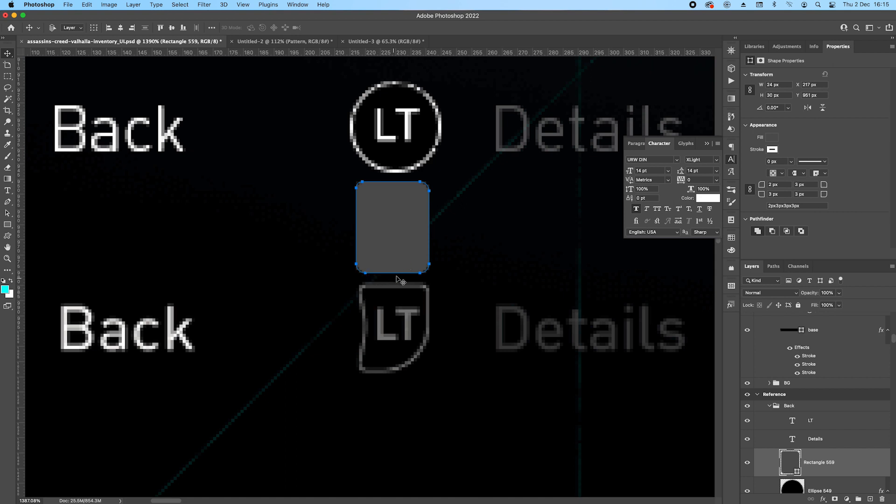
Delete the anchor points of the grey rectangle's lower-right corner with the Pen tool.
{"action": "key", "text": "p"}
{"action": "left_click", "coordinate": [426, 277]}
{"action": "left_click", "coordinate": [420, 272]}
{"action": "left_click", "coordinate": [428, 264]}
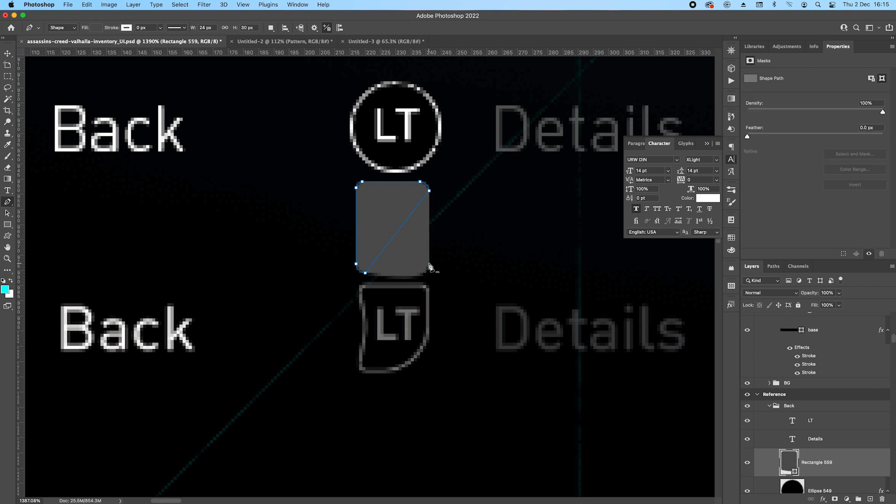
{"action": "mouse_move", "coordinate": [360, 269]}
{"action": "left_mouse_down"}
{"action": "mouse_move", "coordinate": [378, 286]}
{"action": "mouse_move", "coordinate": [373, 274]}
{"action": "left_mouse_up"}
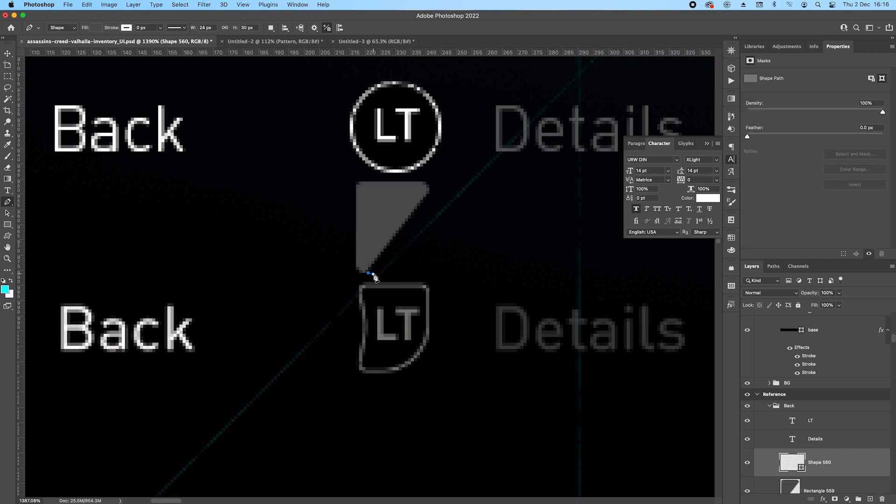
{"action": "key", "text": "z"}
{"action": "key", "text": "super+z"}
{"action": "key", "text": "p"}
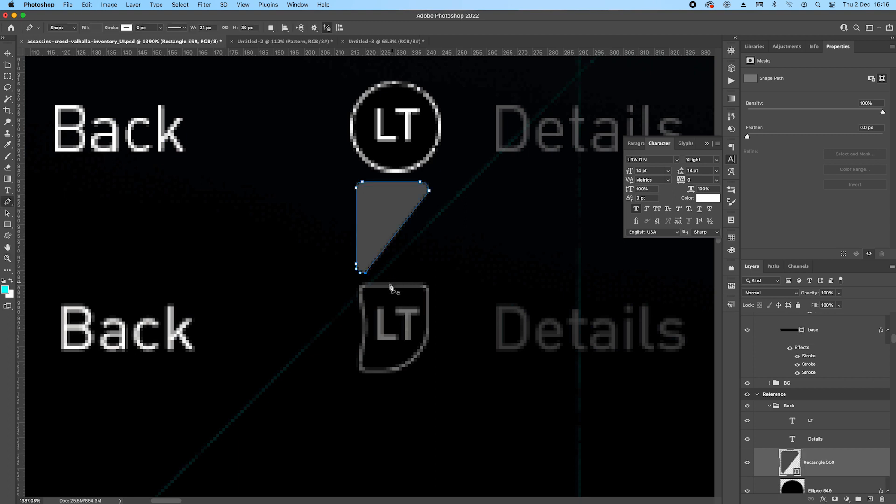
Rebuild the grey shape's lower-right corner as a large outward curve joining its right and bottom edges.
{"action": "left_click_drag", "start_coordinate": [365, 273], "coordinate": [431, 270]}
{"action": "left_click", "coordinate": [422, 233]}
{"action": "left_click", "coordinate": [421, 233], "text": "alt"}
{"action": "mouse_move", "coordinate": [420, 234]}
{"action": "left_mouse_down"}
{"action": "mouse_move", "coordinate": [430, 236]}
{"action": "mouse_move", "coordinate": [426, 246]}
{"action": "left_mouse_up"}
{"action": "left_click_drag", "start_coordinate": [398, 273], "coordinate": [402, 273]}
Refine the curve's bottom anchor so its handle extends horizontally along the shape's lower edge.
{"action": "scroll", "coordinate": [370, 274], "scroll_direction": "up", "scroll_amount": 5}
{"action": "left_click", "coordinate": [368, 272]}
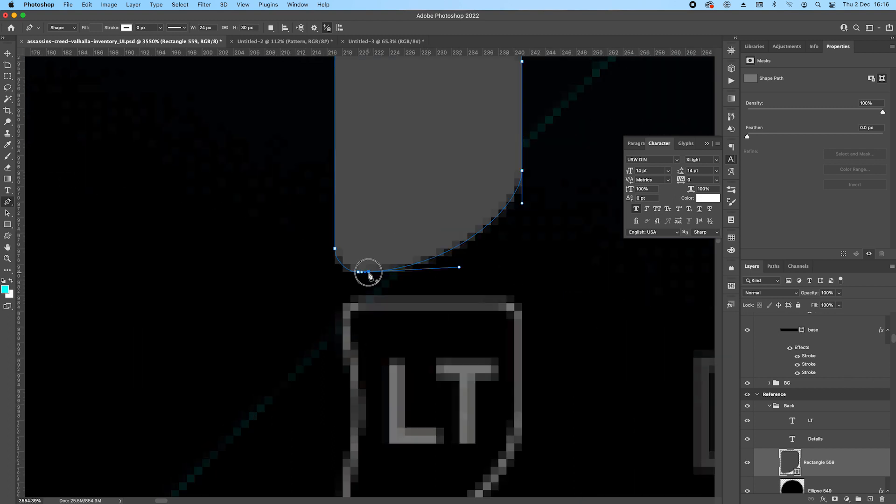
{"action": "left_click", "coordinate": [368, 272], "text": "alt"}
{"action": "left_click_drag", "start_coordinate": [369, 273], "coordinate": [446, 273]}
{"action": "scroll", "coordinate": [446, 273], "scroll_direction": "down", "scroll_amount": 3}
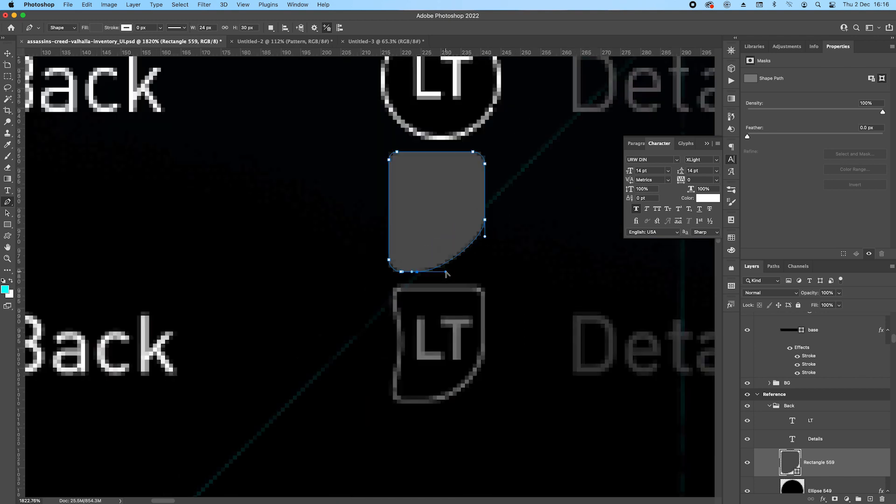
Bend the grey shape's left edge inward with added anchor points and curve handles, matching the reference's LT icon.
{"action": "scroll", "coordinate": [401, 236], "scroll_direction": "up", "scroll_amount": 3}
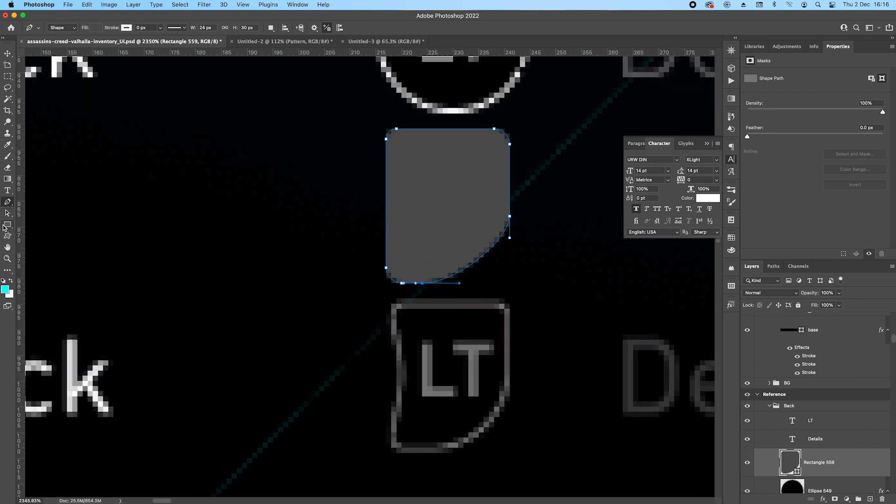
{"action": "left_click", "coordinate": [386, 164]}
{"action": "left_click_drag", "start_coordinate": [376, 161], "coordinate": [402, 250]}
{"action": "key", "text": "Right"}
{"action": "key", "text": "Up"}
{"action": "key", "text": "Right"}
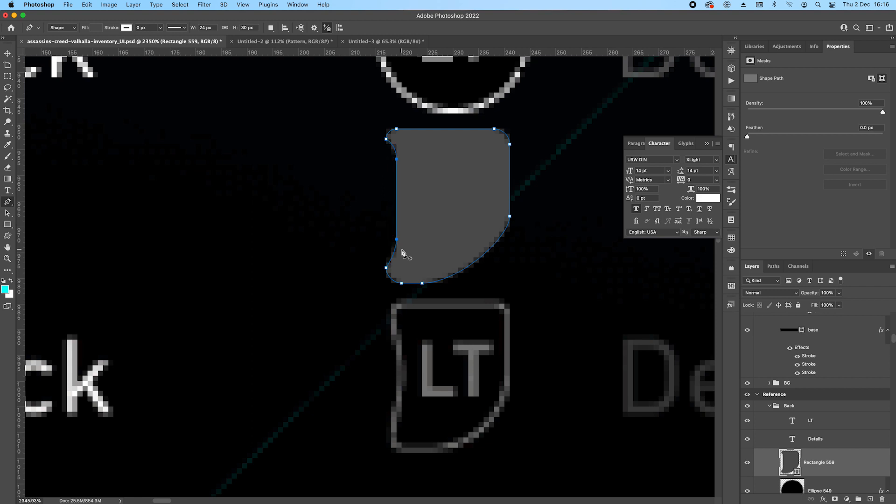
{"action": "left_click", "coordinate": [397, 238]}
{"action": "left_click_drag", "start_coordinate": [386, 157], "coordinate": [410, 163]}
{"action": "key", "text": "Return"}
{"action": "scroll", "coordinate": [427, 173], "scroll_direction": "down", "scroll_amount": 10}
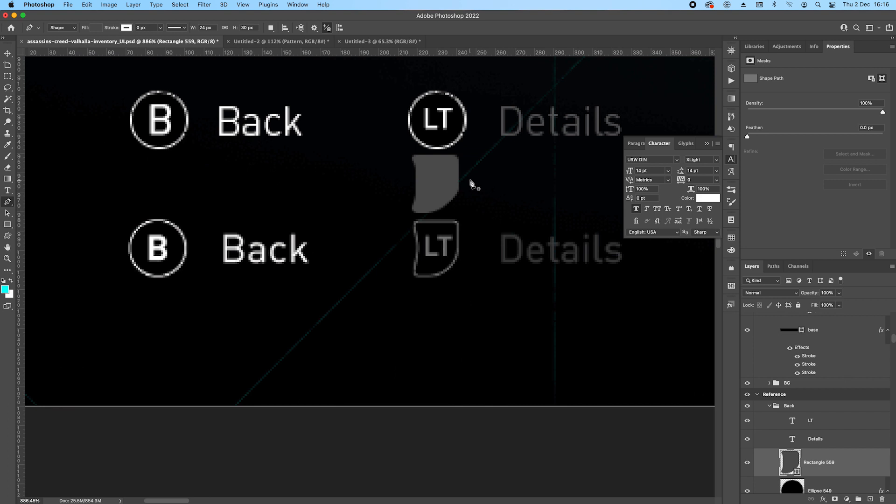
Fill the curved LT icon shape with black 000000.
{"action": "double_click", "coordinate": [790, 463]}
{"action": "left_click_drag", "start_coordinate": [690, 169], "coordinate": [668, 188]}
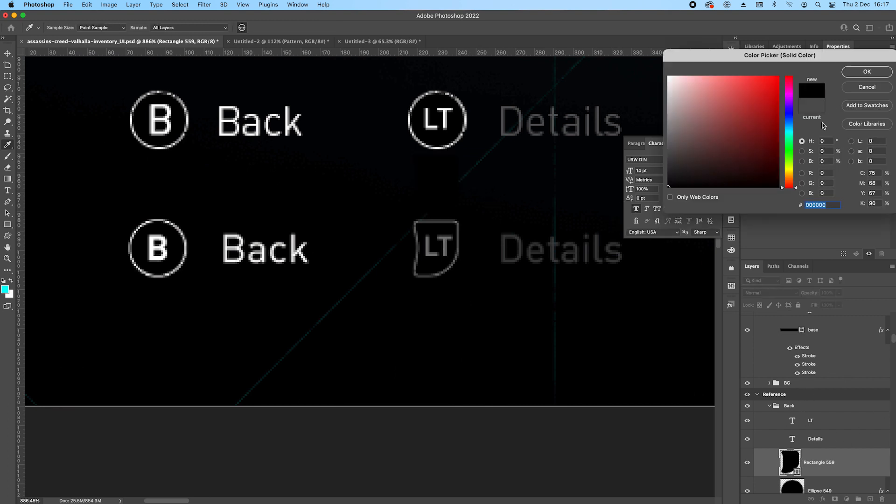
{"action": "left_click", "coordinate": [867, 72]}
Copy the stroke layer style from the LT circle to the curved icon shape.
{"action": "scroll", "coordinate": [850, 409], "scroll_direction": "down", "scroll_amount": 2}
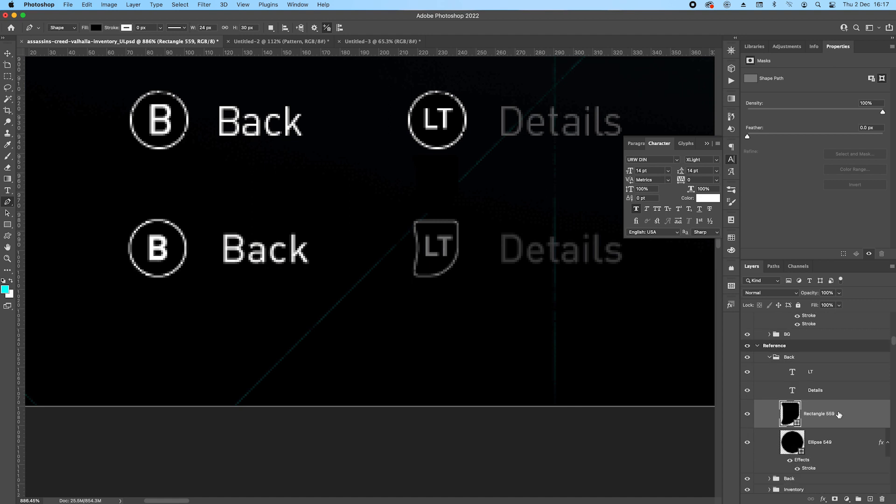
{"action": "right_click", "coordinate": [840, 439]}
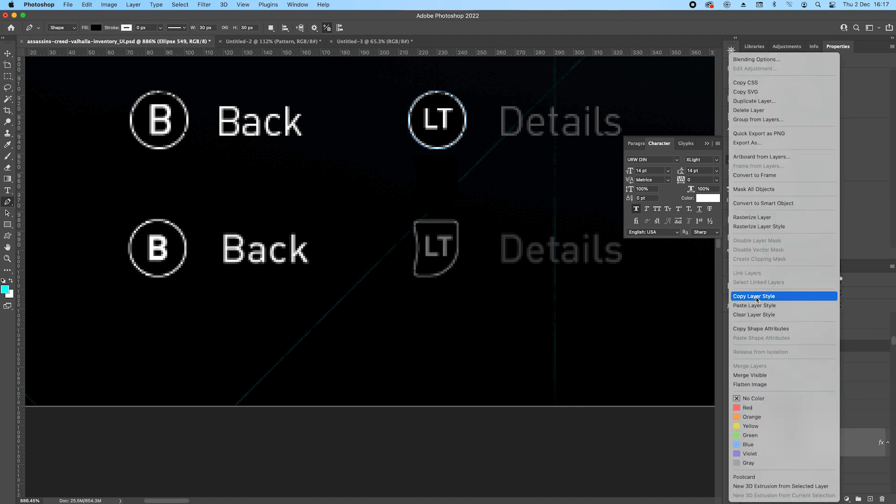
{"action": "left_click", "coordinate": [757, 299]}
{"action": "right_click", "coordinate": [841, 416]}
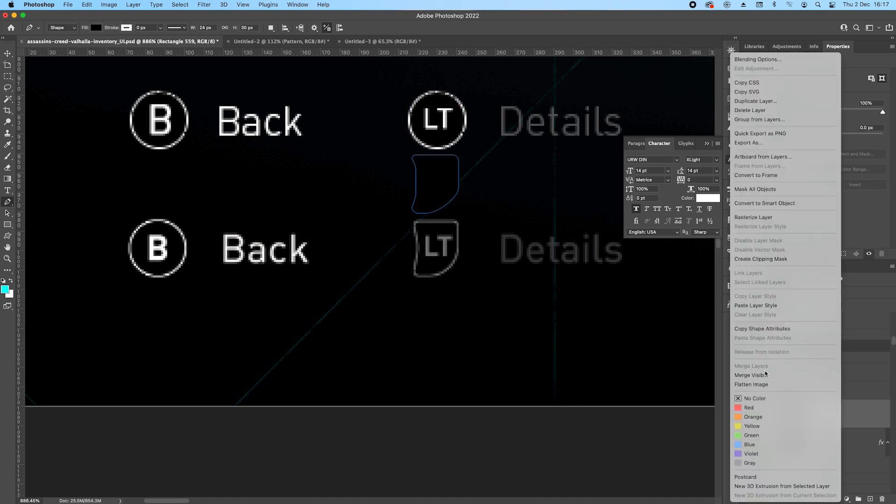
{"action": "left_click", "coordinate": [756, 306]}
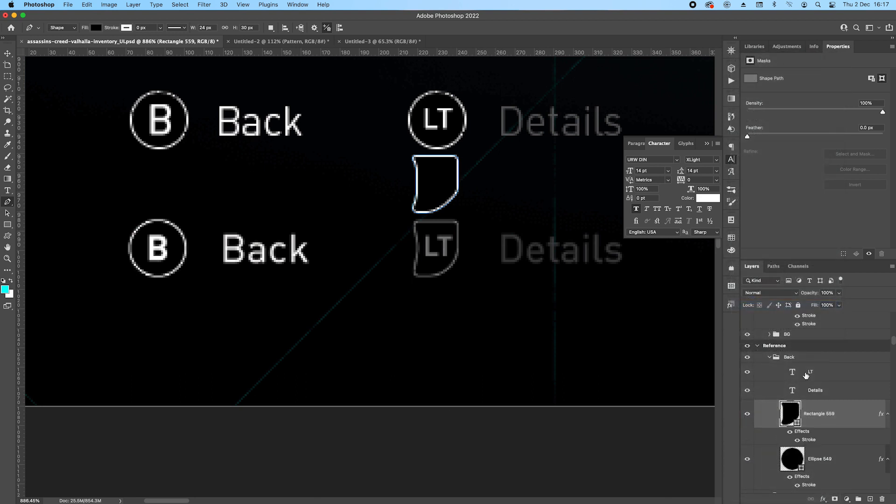
Add a second stroke to the curved icon shape with solid colour 6b6b6b and Multiply blend mode.
{"action": "scroll", "coordinate": [436, 185], "scroll_direction": "up", "scroll_amount": 2}
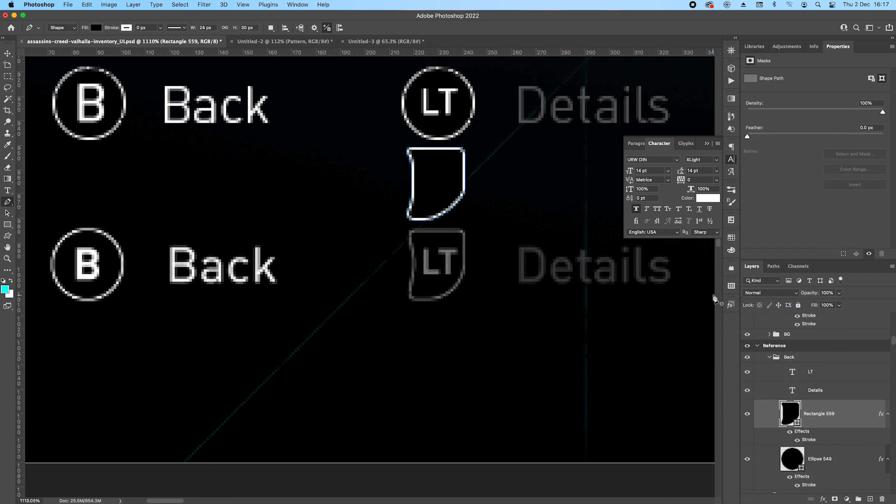
{"action": "double_click", "coordinate": [811, 437]}
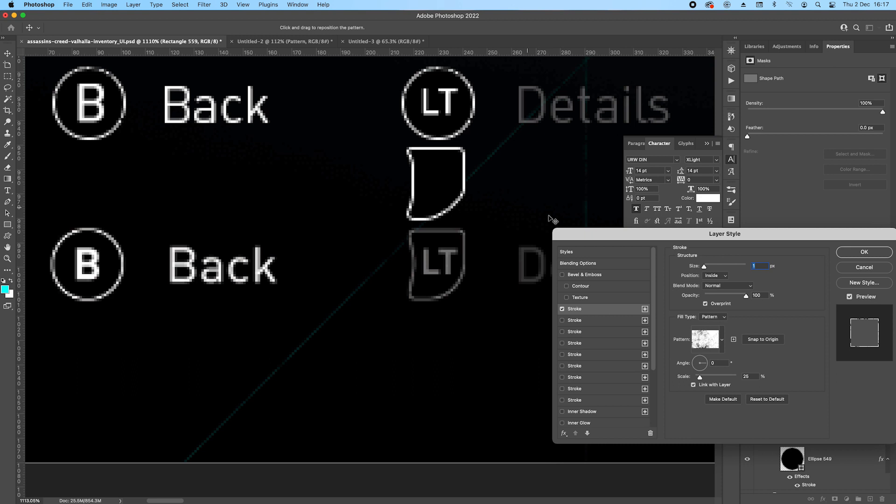
{"action": "left_click", "coordinate": [645, 309]}
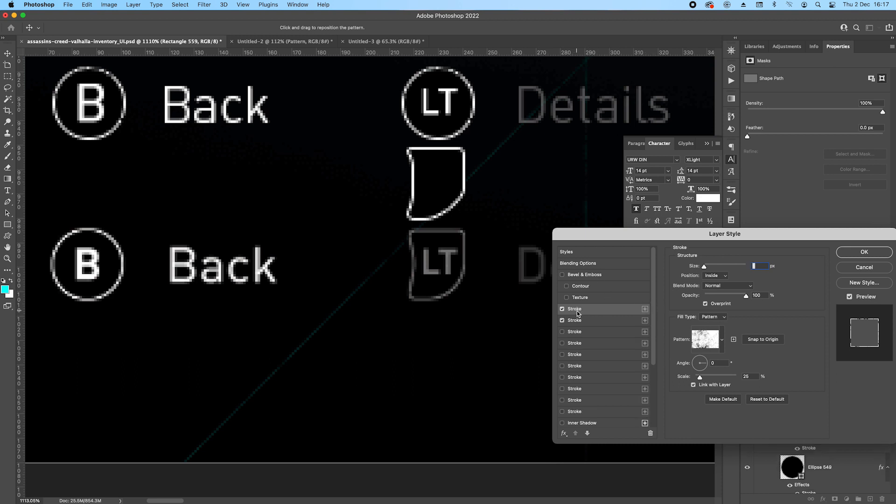
{"action": "left_click", "coordinate": [724, 317]}
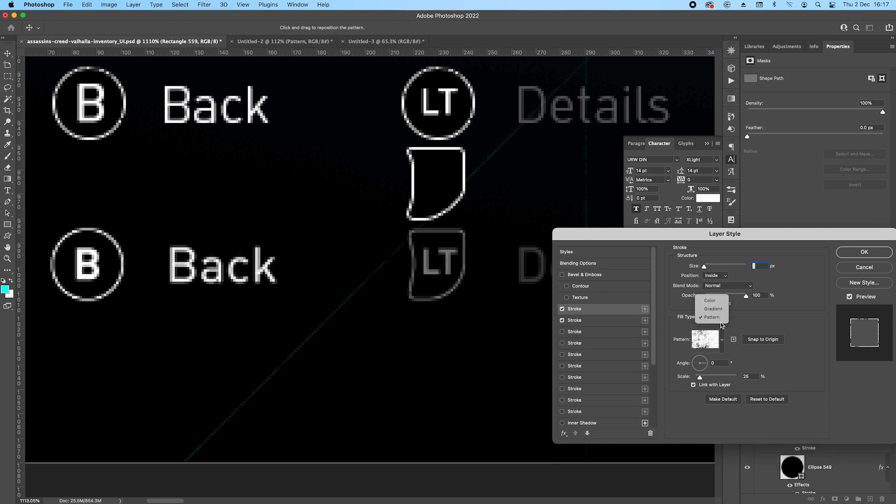
{"action": "left_click", "coordinate": [713, 297]}
{"action": "left_click", "coordinate": [695, 331]}
{"action": "left_click_drag", "start_coordinate": [677, 162], "coordinate": [667, 141]}
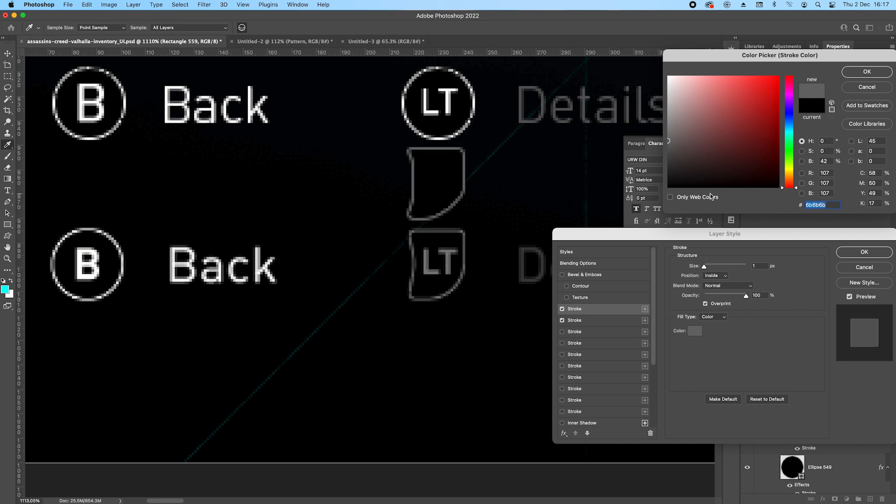
{"action": "left_click", "coordinate": [875, 72]}
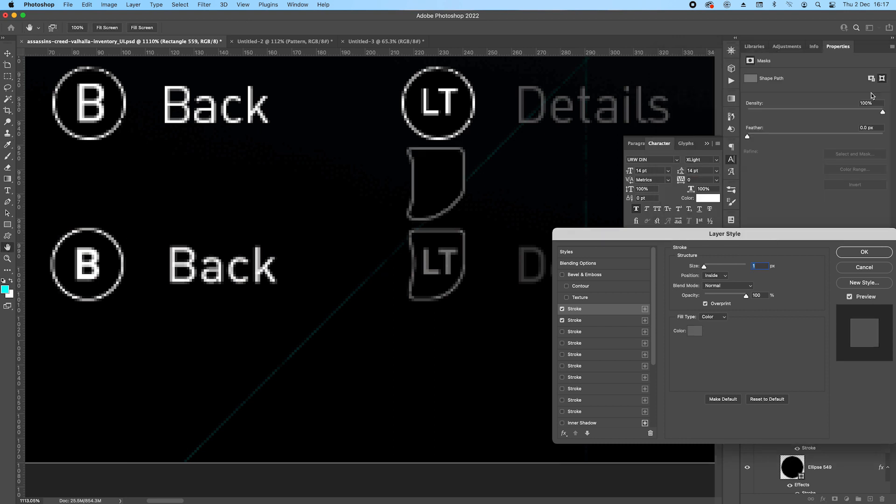
{"action": "left_click", "coordinate": [731, 288]}
{"action": "left_click", "coordinate": [722, 316]}
Try a 2 px size on the pattern stroke and on the grey stroke, returning each to 1 px.
{"action": "left_click", "coordinate": [576, 321]}
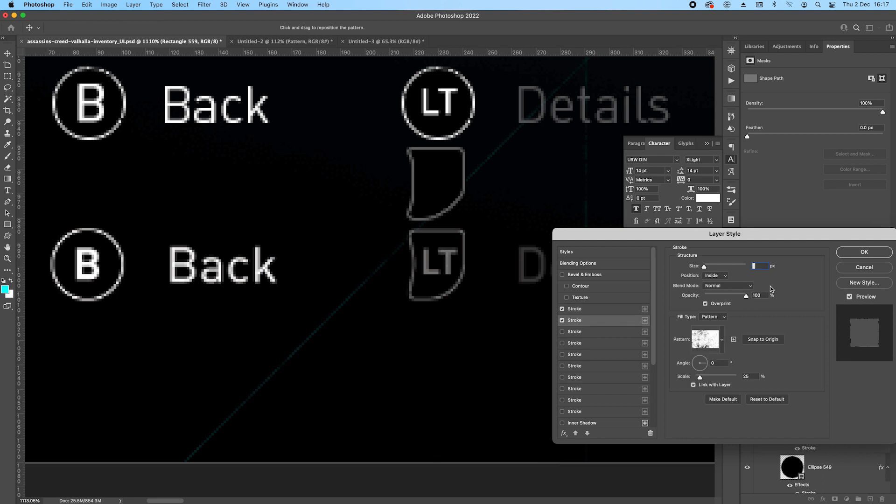
{"action": "key", "text": "Up"}
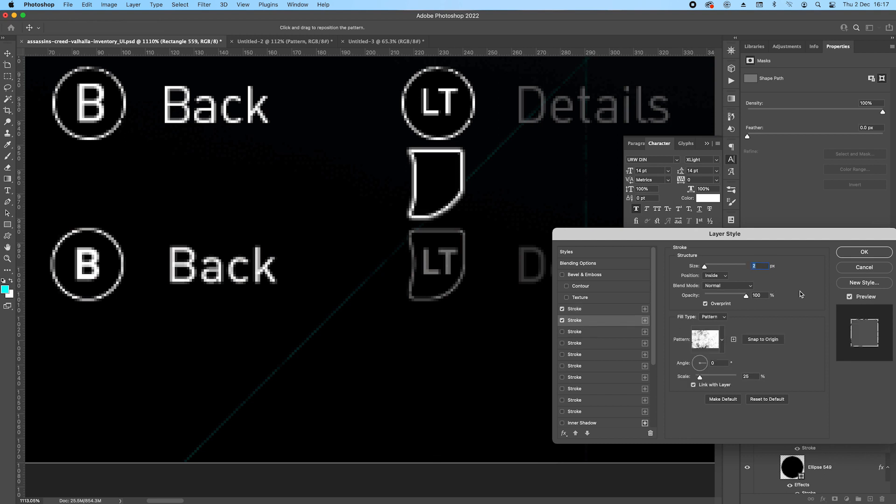
{"action": "key", "text": "Down"}
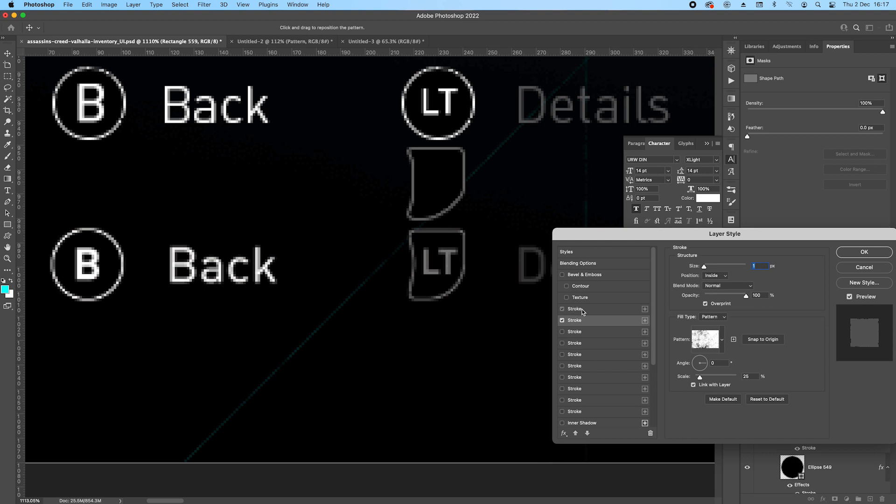
{"action": "left_click", "coordinate": [583, 310]}
{"action": "key", "text": "Up"}
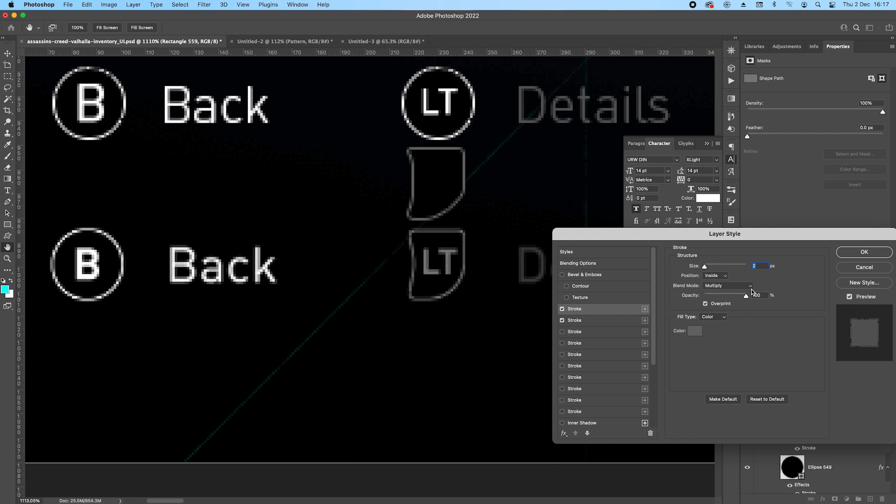
{"action": "key", "text": "Down"}
Try Screen blending on the grey stroke, set it back to Multiply and apply the layer style.
{"action": "left_click", "coordinate": [749, 286]}
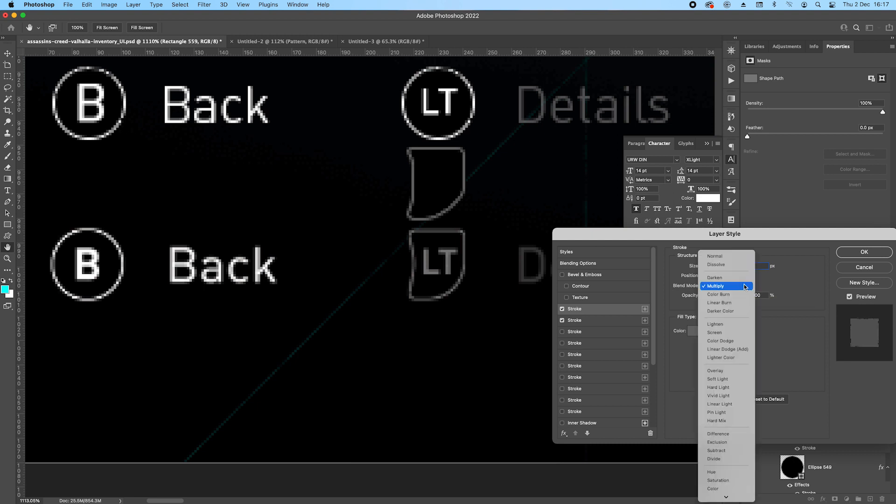
{"action": "left_click", "coordinate": [728, 332]}
{"action": "left_click", "coordinate": [717, 287]}
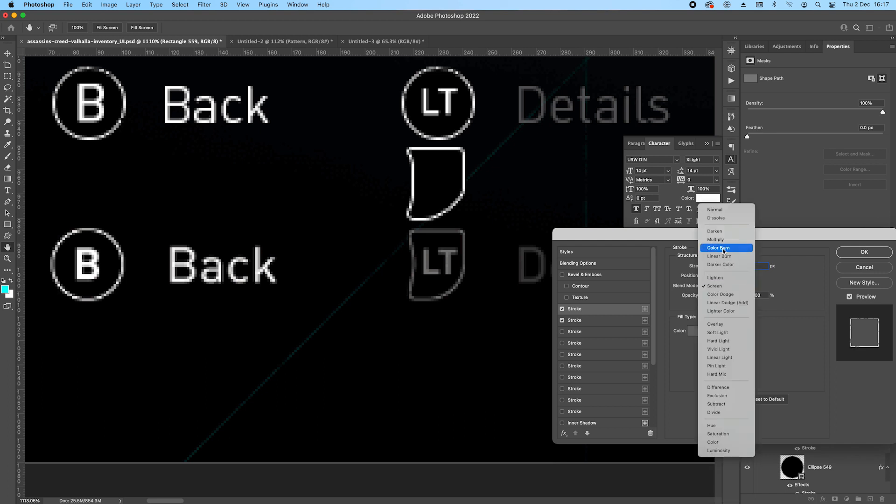
{"action": "left_click", "coordinate": [727, 240]}
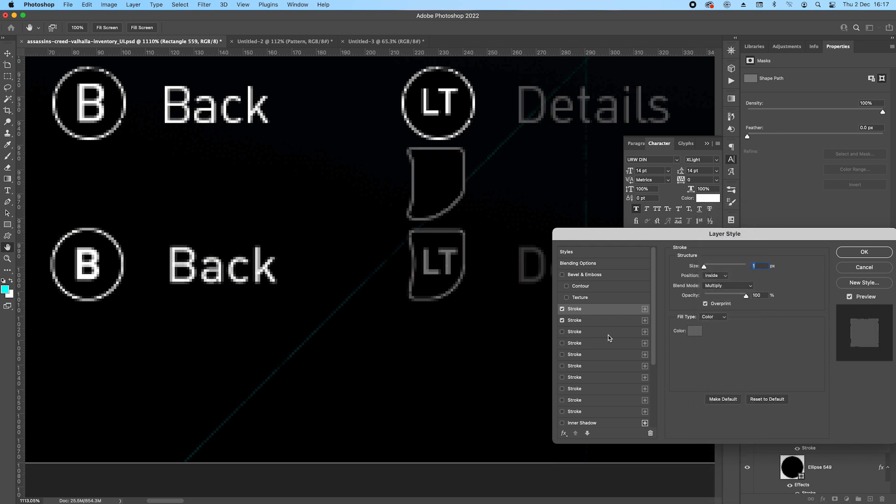
{"action": "key", "text": "Return"}
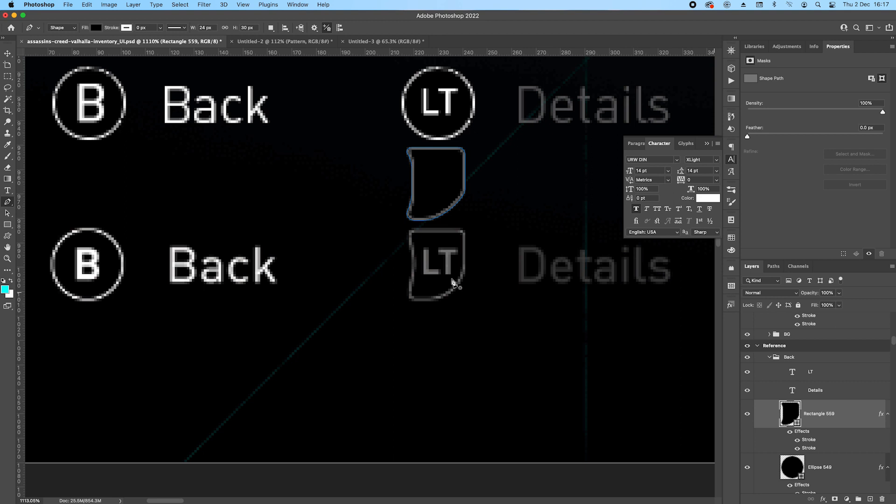
Move the curved icon shape up over the circle so it surrounds the upper LT text.
{"action": "key", "text": "v"}
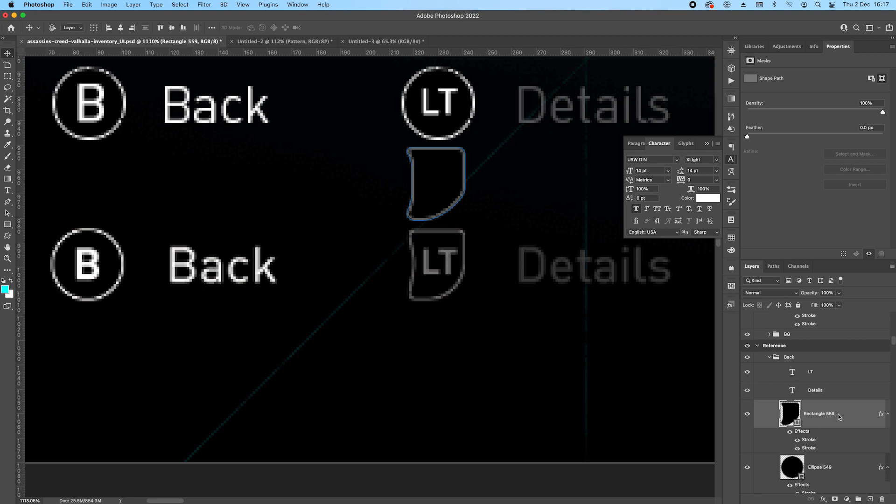
{"action": "key", "text": "shift+Up"}
{"action": "key", "text": "Up"}
{"action": "key", "text": "Up"}
{"action": "key", "text": "Up"}
{"action": "key", "text": "Up"}
{"action": "key", "text": "Up"}
{"action": "key", "text": "Up"}
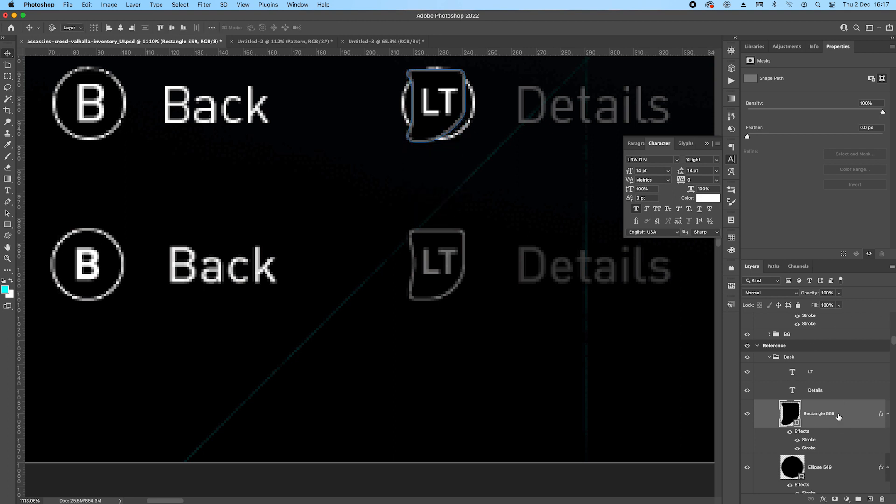
Delete the circle behind the LT text and nudge the curved icon shape slightly down.
{"action": "left_click", "coordinate": [828, 463]}
{"action": "key", "text": "BackSpace"}
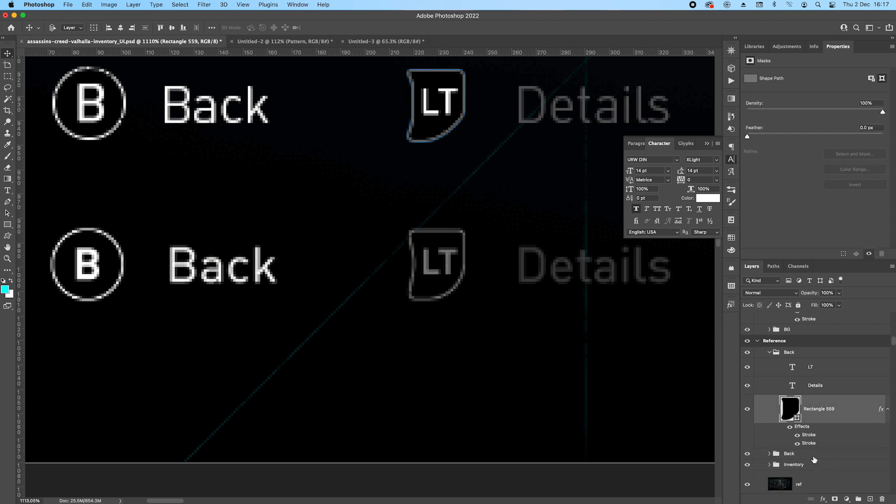
{"action": "scroll", "coordinate": [430, 143], "scroll_direction": "down", "scroll_amount": 2}
{"action": "key", "text": "Down"}
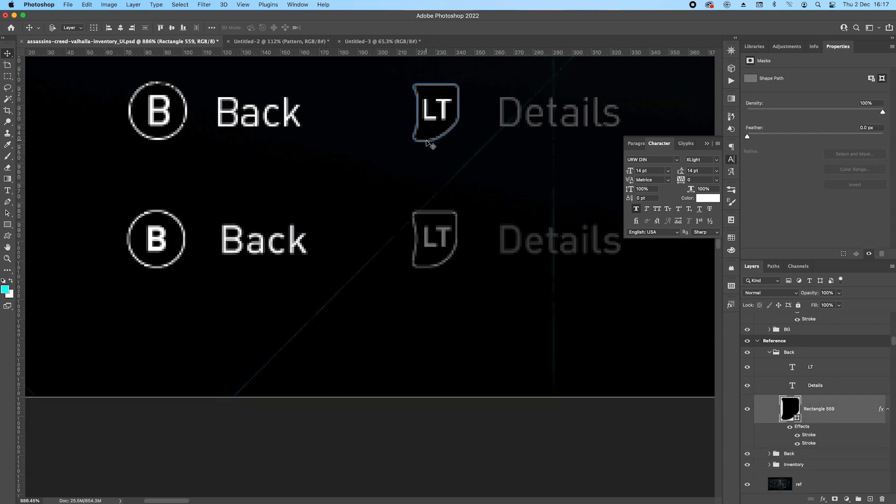
Recolour the upper LT text with the grey sampled from its icon outline and save the document.
{"action": "left_click", "coordinate": [835, 368]}
{"action": "left_click", "coordinate": [812, 147]}
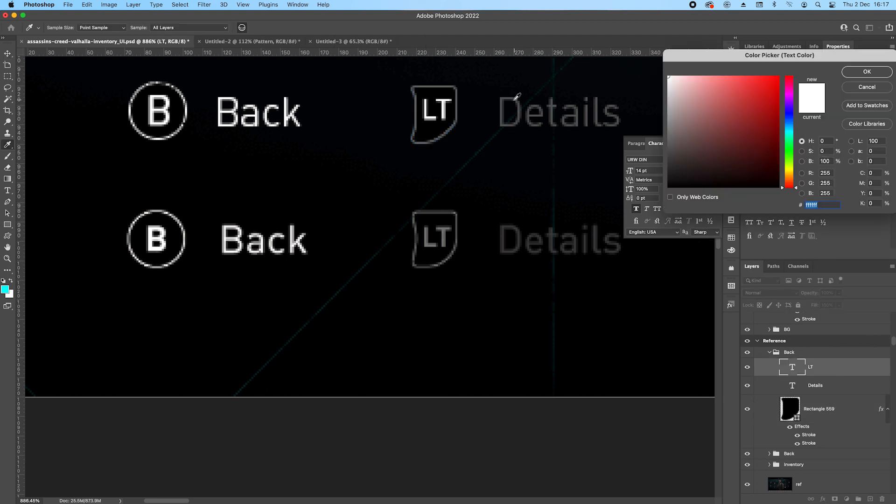
{"action": "left_click", "coordinate": [420, 143]}
{"action": "left_click", "coordinate": [857, 72]}
{"action": "scroll", "coordinate": [450, 177], "scroll_direction": "down", "scroll_amount": 5}
{"action": "left_click_drag", "start_coordinate": [497, 166], "coordinate": [314, 202]}
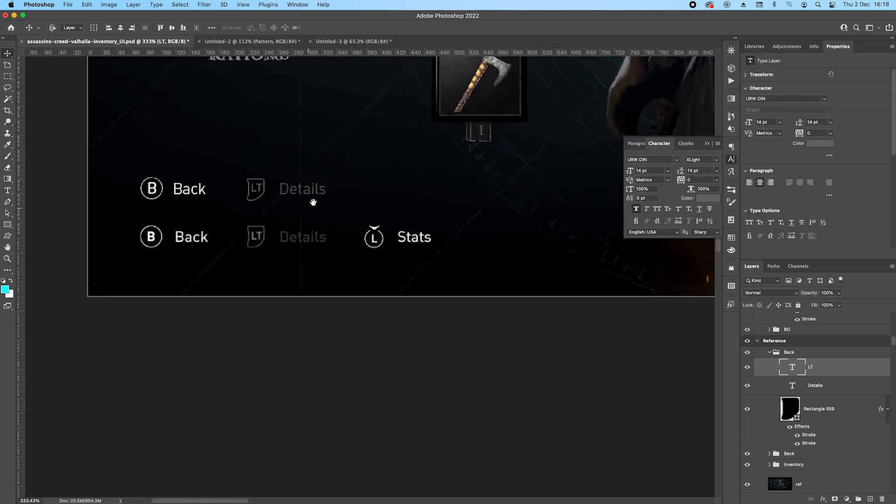
{"action": "key", "text": "super+s"}
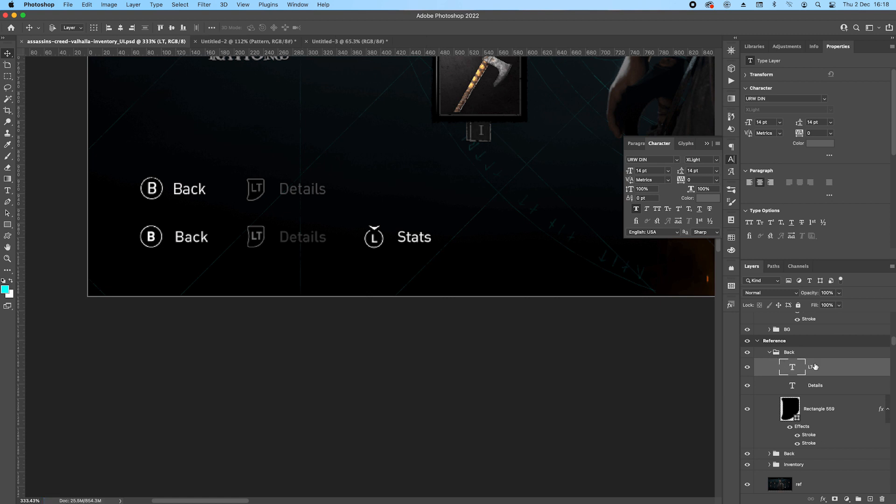
Rename the layer group holding the LT prompt to Details and collapse it.
{"action": "left_click", "coordinate": [834, 386], "text": "shift"}
{"action": "left_click", "coordinate": [833, 416], "text": "shift"}
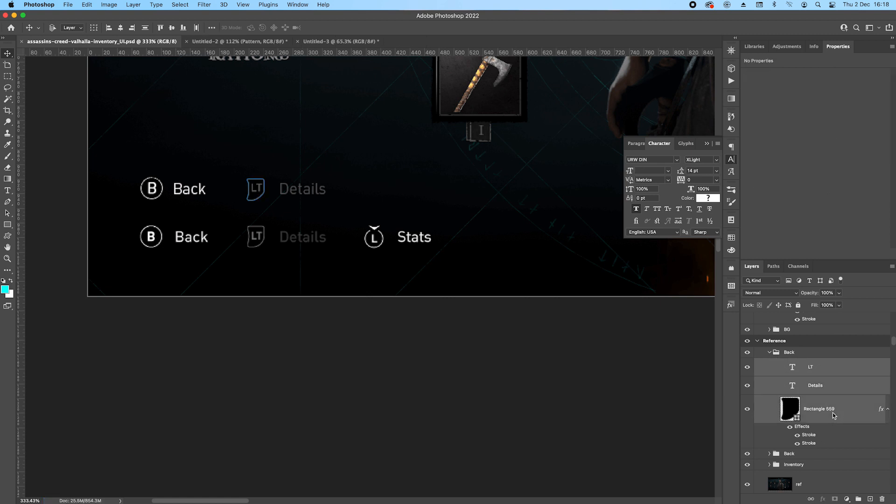
{"action": "double_click", "coordinate": [790, 353]}
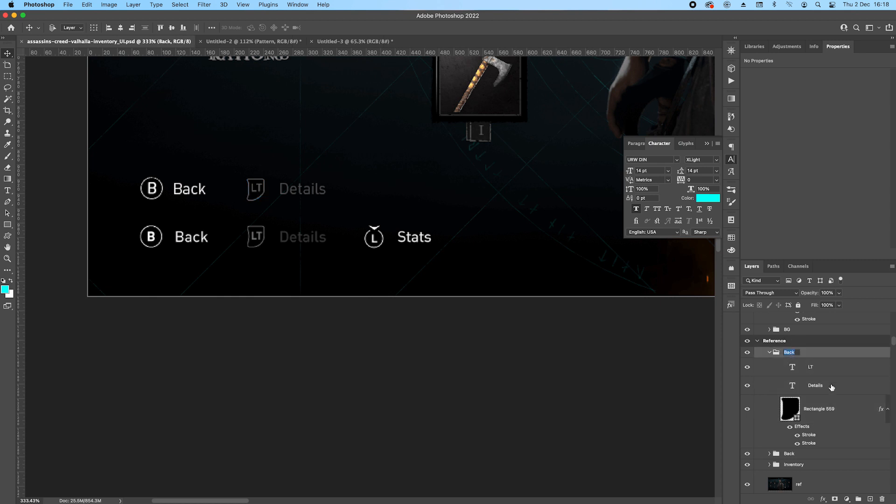
{"action": "type", "text": "Details"}
{"action": "key", "text": "Return"}
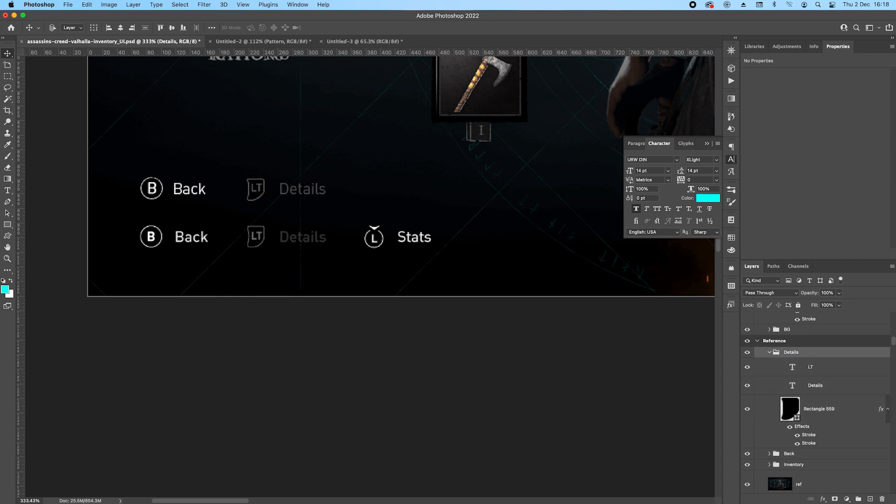
{"action": "left_click", "coordinate": [769, 352]}
Duplicate the Back prompt group and place the copy directly above the reference's Stats prompt.
{"action": "left_click", "coordinate": [803, 363]}
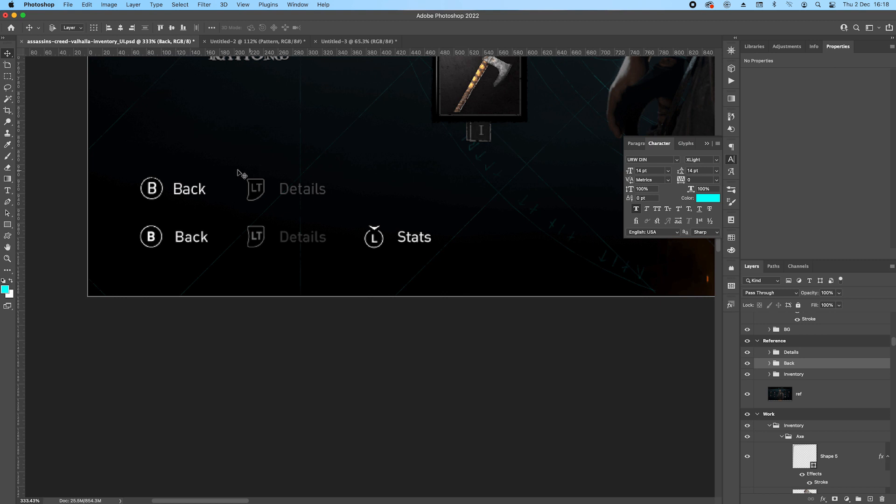
{"action": "left_click_drag", "start_coordinate": [187, 200], "coordinate": [405, 200]}
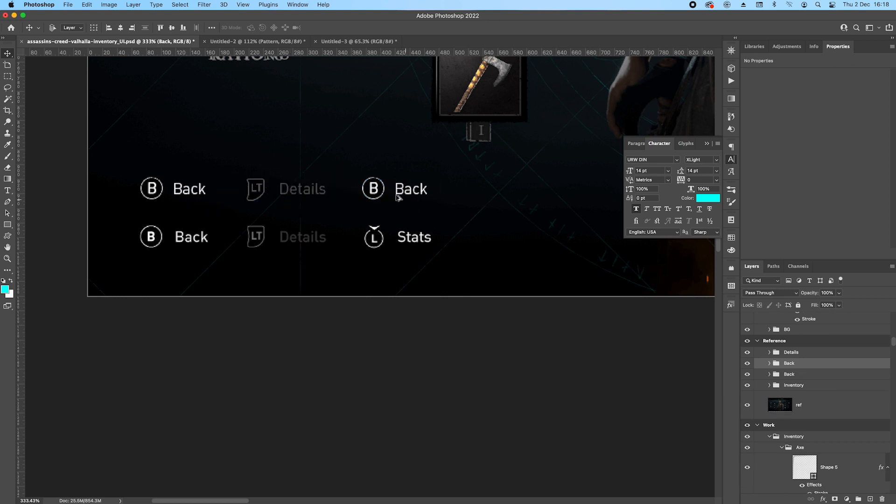
{"action": "scroll", "coordinate": [395, 195], "scroll_direction": "up", "scroll_amount": 2}
Change the letter inside the circle of the copied Back prompt from B to L.
{"action": "left_click", "coordinate": [770, 363]}
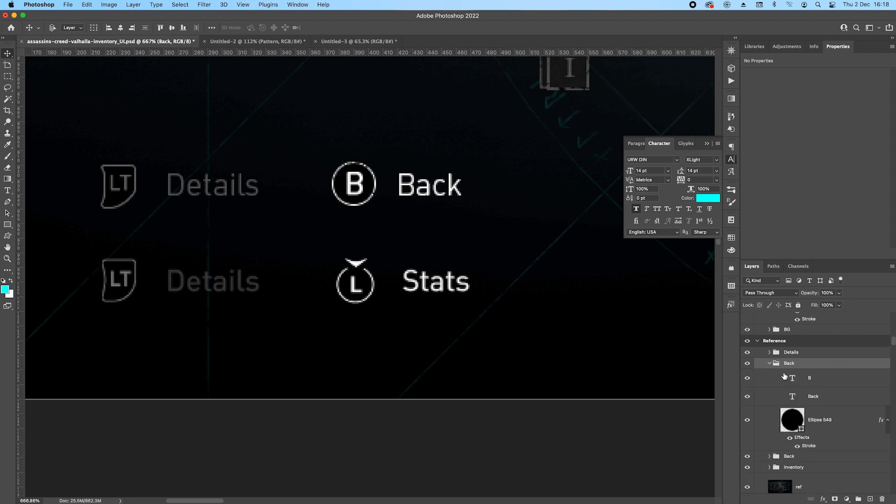
{"action": "left_click", "coordinate": [794, 380]}
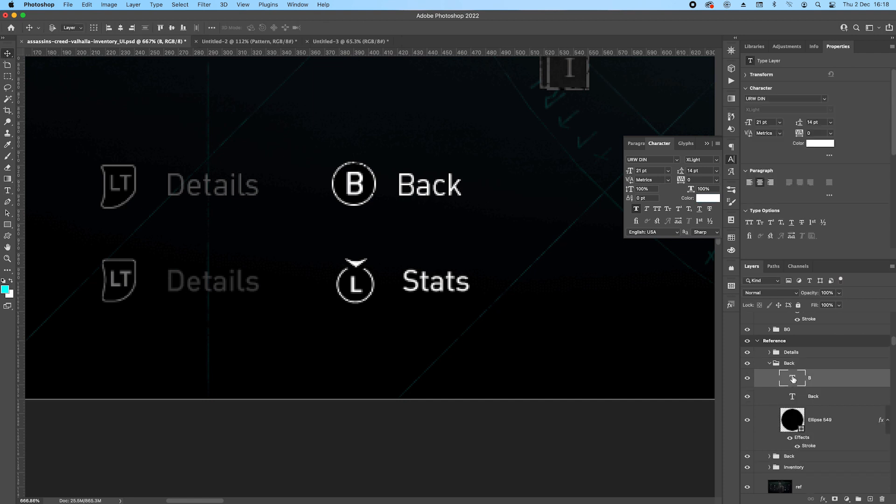
{"action": "key", "text": "l"}
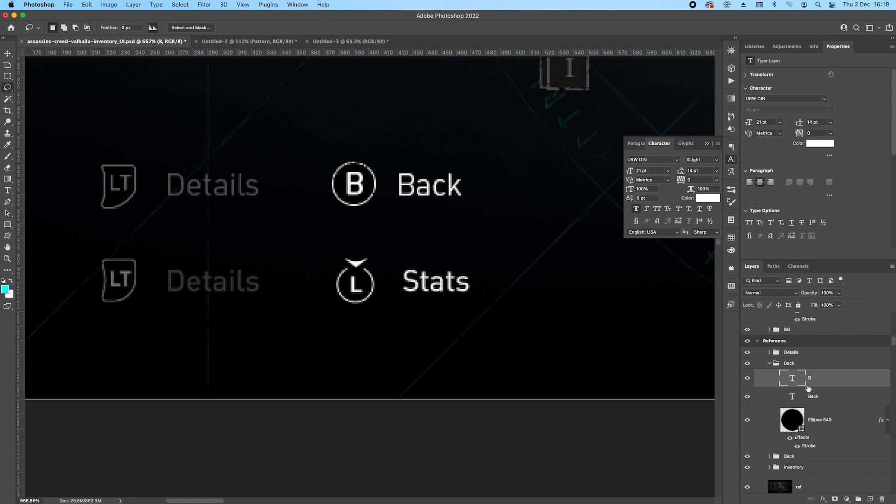
{"action": "double_click", "coordinate": [793, 380]}
{"action": "type", "text": "L"}
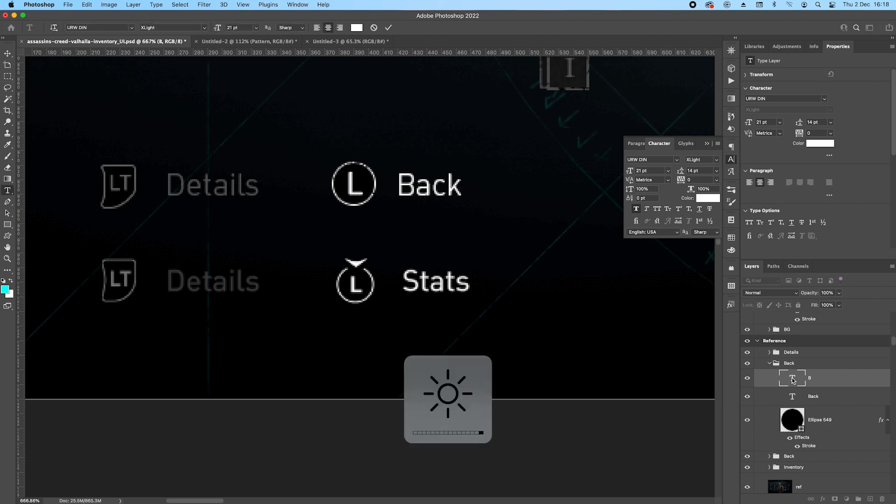
{"action": "key", "text": "Escape"}
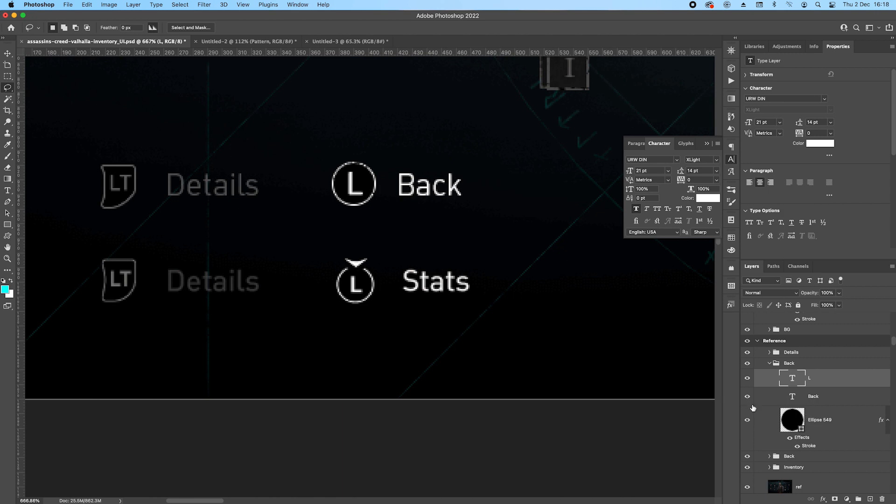
Change the copied prompt's label text to Stats and nudge it slightly right to match the reference.
{"action": "double_click", "coordinate": [792, 397]}
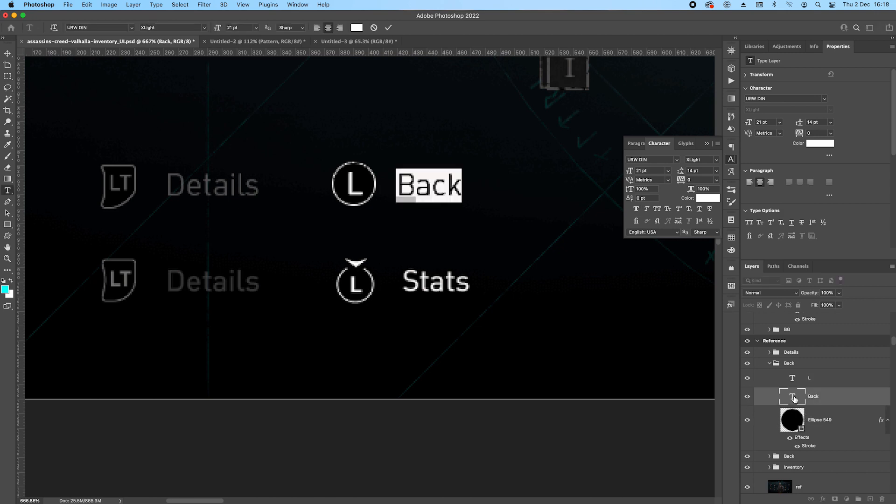
{"action": "type", "text": "Stata"}
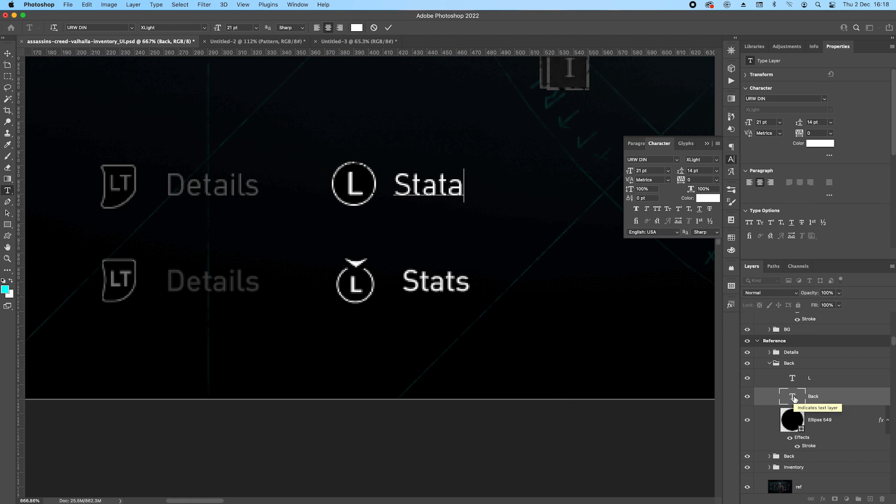
{"action": "key", "text": "BackSpace"}
{"action": "type", "text": "s"}
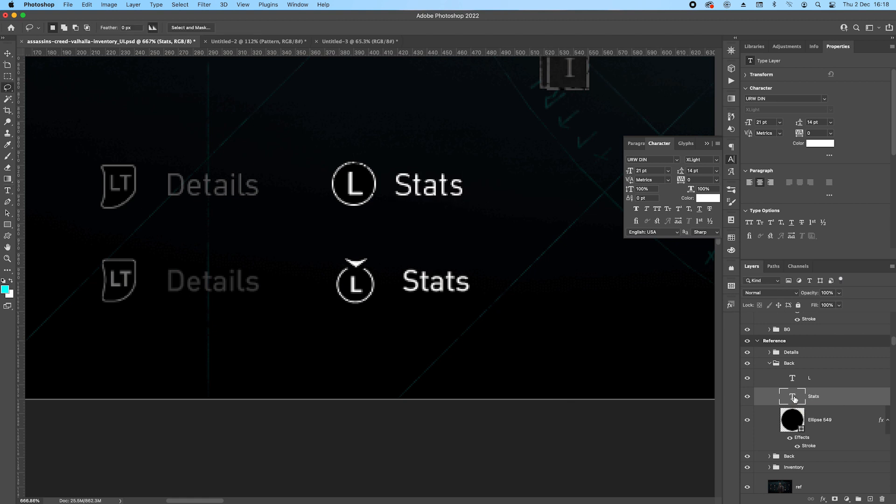
{"action": "key", "text": "v"}
{"action": "key", "text": "Right"}
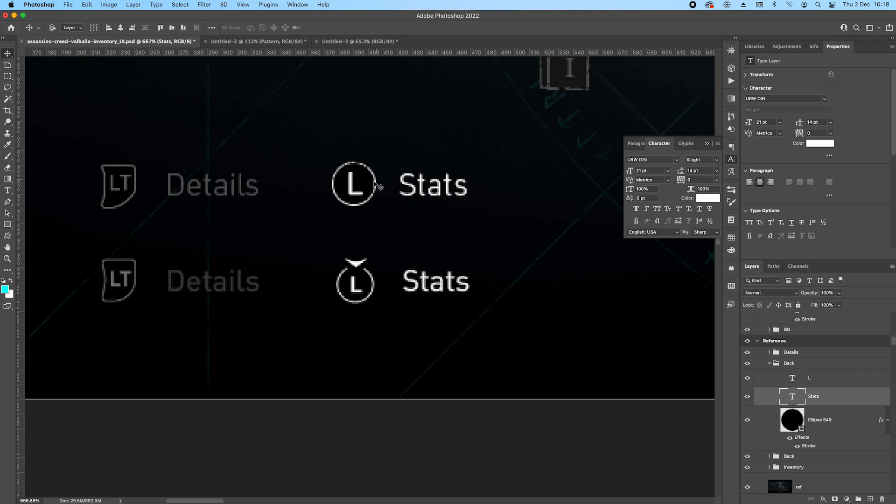
Put the circle behind the L in its own layer group and add a layer mask to that group.
{"action": "scroll", "coordinate": [362, 187], "scroll_direction": "up", "scroll_amount": 2}
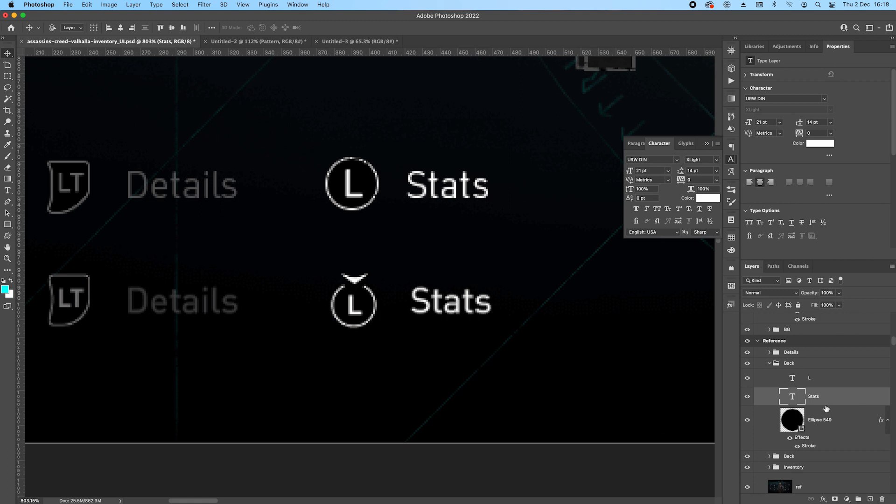
{"action": "left_click", "coordinate": [831, 425]}
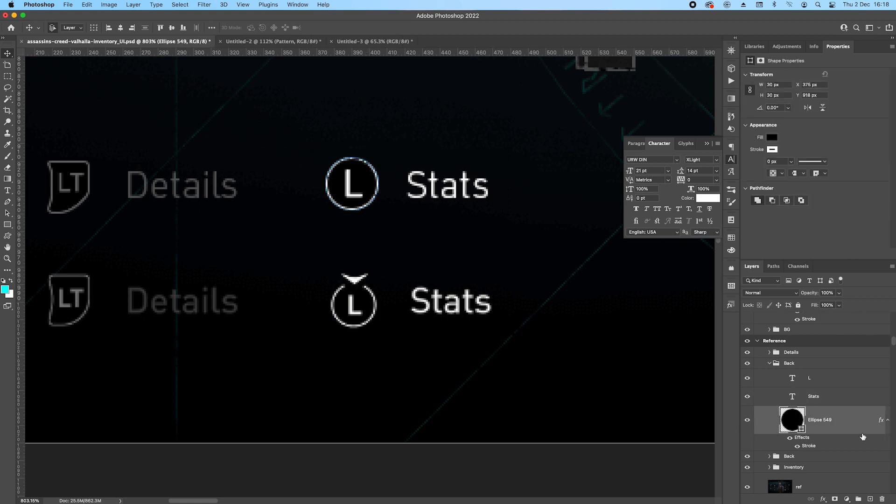
{"action": "key", "text": "super+g"}
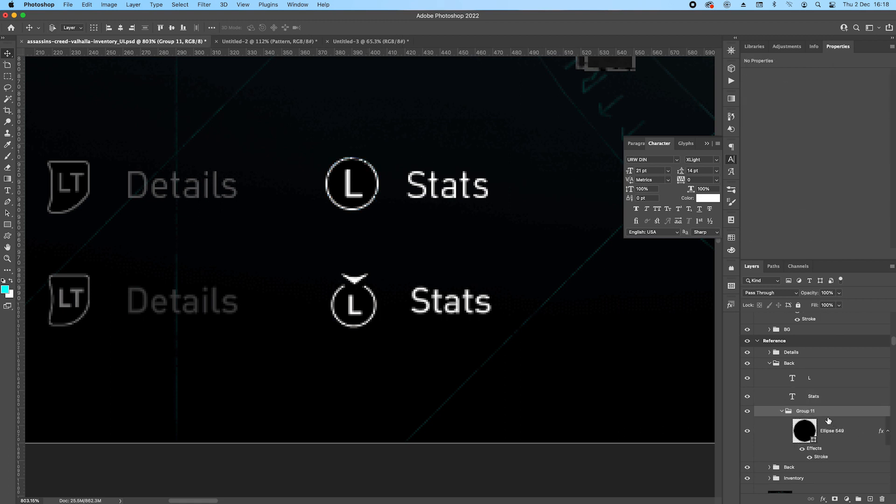
{"action": "left_click", "coordinate": [835, 499]}
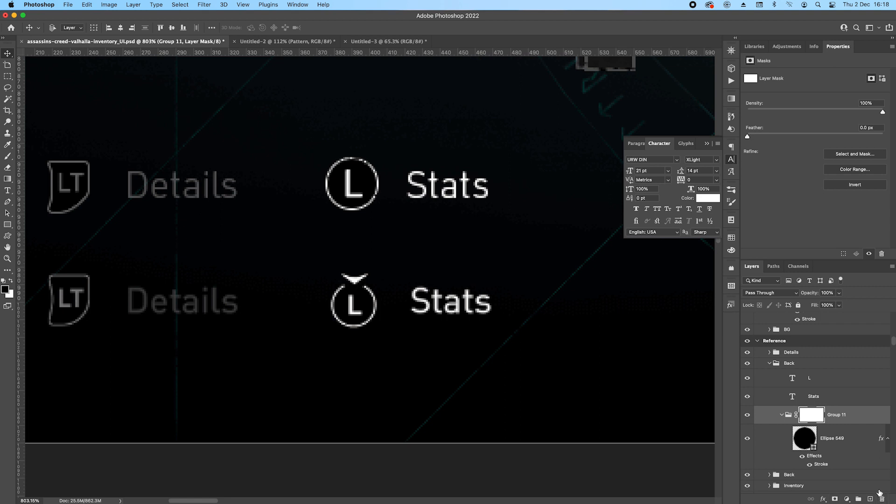
Mask out the top of the L circle's ring with a pointed polygonal selection filled with black.
{"action": "left_click_drag", "start_coordinate": [8, 88], "coordinate": [42, 94]}
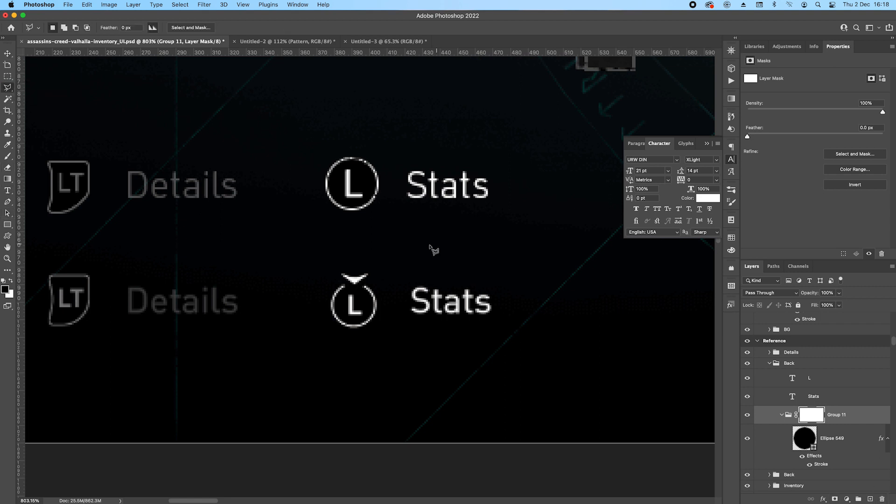
{"action": "left_click", "coordinate": [334, 156]}
{"action": "left_click", "coordinate": [351, 167]}
{"action": "left_click", "coordinate": [378, 152]}
{"action": "left_click", "coordinate": [352, 129]}
{"action": "double_click", "coordinate": [327, 138]}
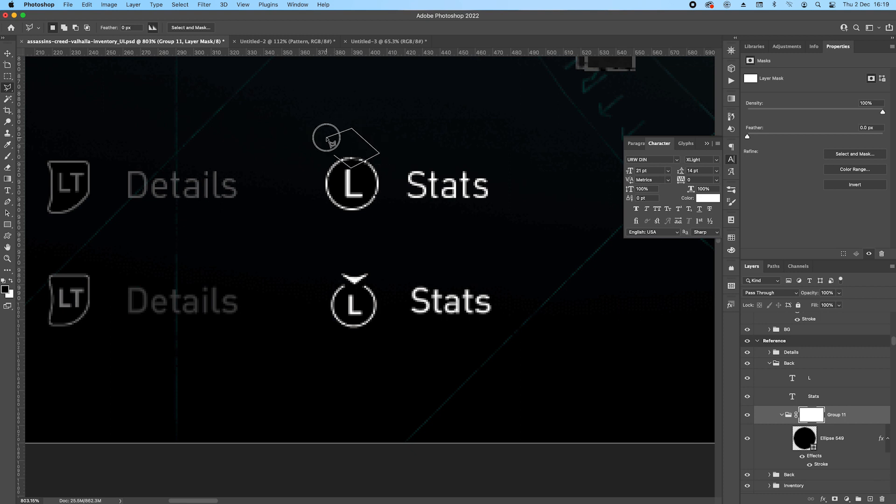
{"action": "key", "text": "alt+BackSpace"}
{"action": "key", "text": "super+d"}
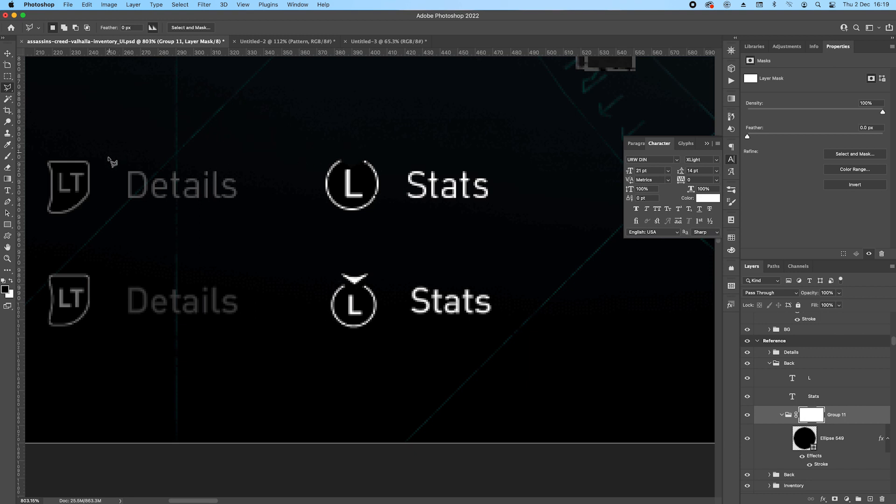
Draw a square about 16 px wide above the L circle and fill it with white ffffff.
{"action": "left_click", "coordinate": [8, 201]}
{"action": "scroll", "coordinate": [376, 175], "scroll_direction": "up", "scroll_amount": 2}
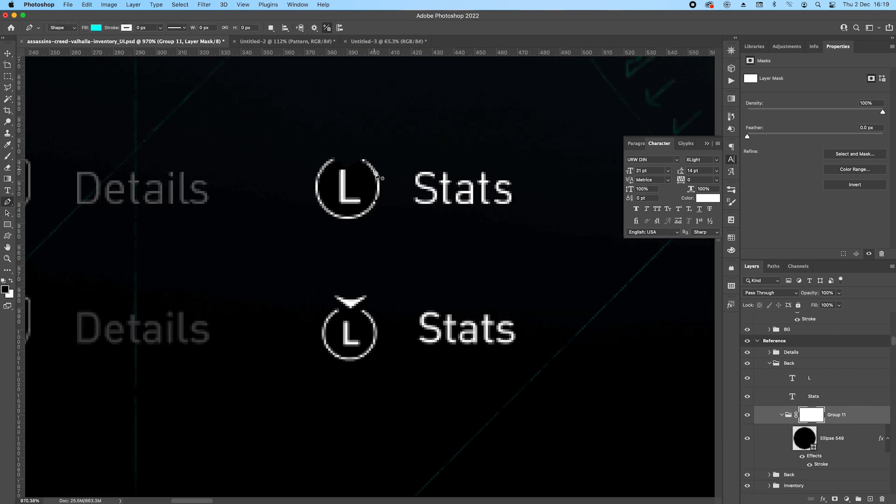
{"action": "key", "text": "u"}
{"action": "scroll", "coordinate": [406, 215], "scroll_direction": "up", "scroll_amount": 2}
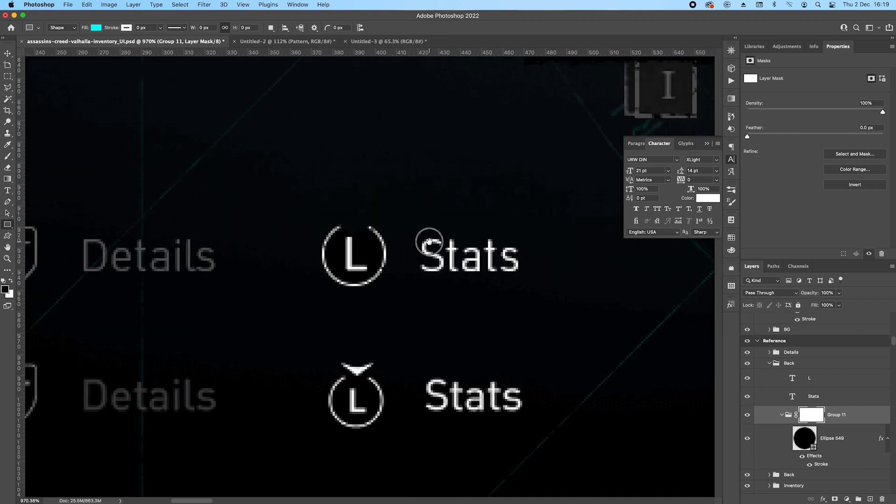
{"action": "left_click_drag", "start_coordinate": [332, 128], "coordinate": [372, 172]}
{"action": "double_click", "coordinate": [793, 440]}
{"action": "type", "text": "ffffff"}
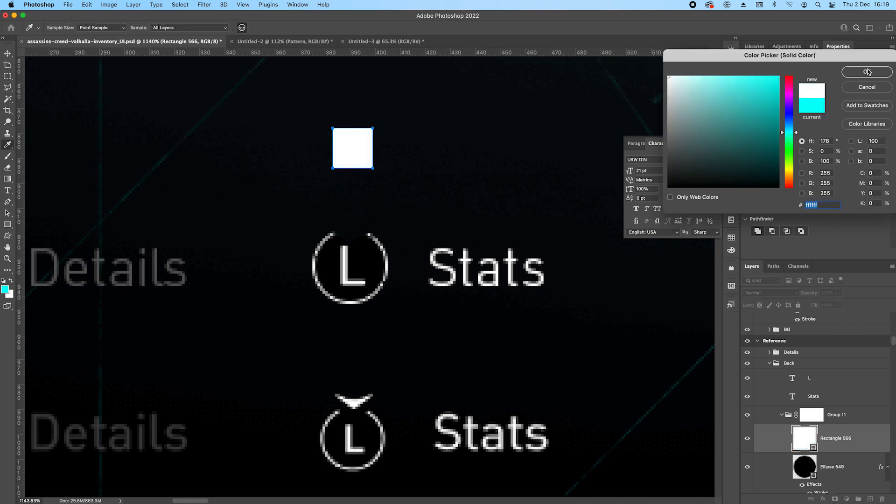
{"action": "key", "text": "Return"}
Rotate the white square by 45° into a diamond.
{"action": "key", "text": "super+t"}
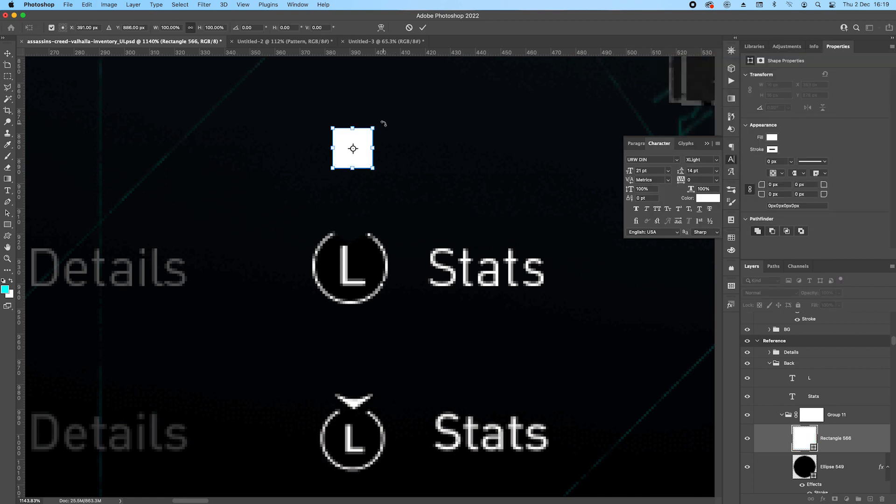
{"action": "left_click_drag", "start_coordinate": [382, 125], "coordinate": [393, 150]}
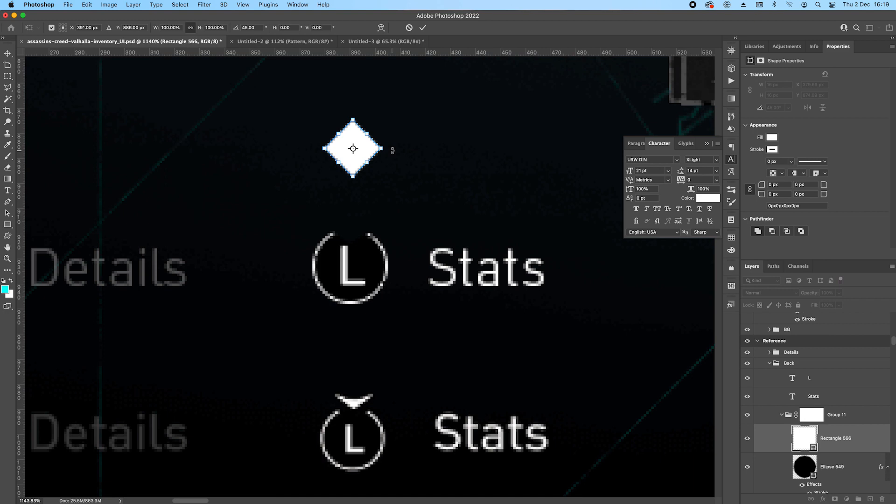
{"action": "key", "text": "Return"}
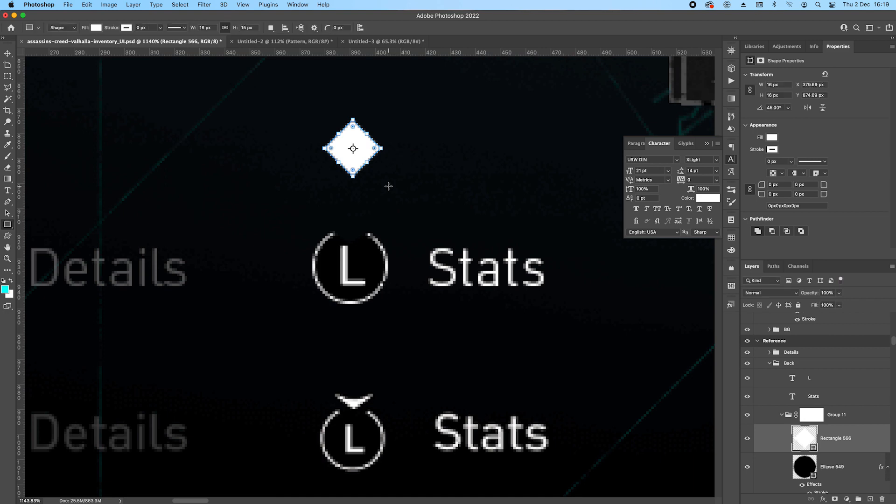
Subtract an ellipse about 40 px wide from the diamond's upper part and merge the shape components into a curved arrowhead.
{"action": "right_click", "coordinate": [7, 224]}
{"action": "left_click", "coordinate": [41, 228]}
{"action": "left_click_drag", "start_coordinate": [331, 97], "coordinate": [401, 154]}
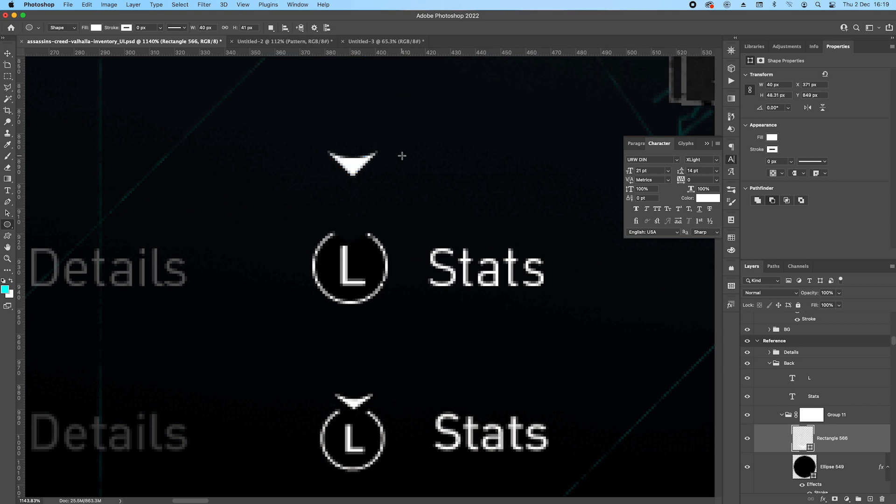
{"action": "left_click", "coordinate": [844, 467]}
{"action": "left_click", "coordinate": [846, 444]}
{"action": "left_click", "coordinate": [271, 28]}
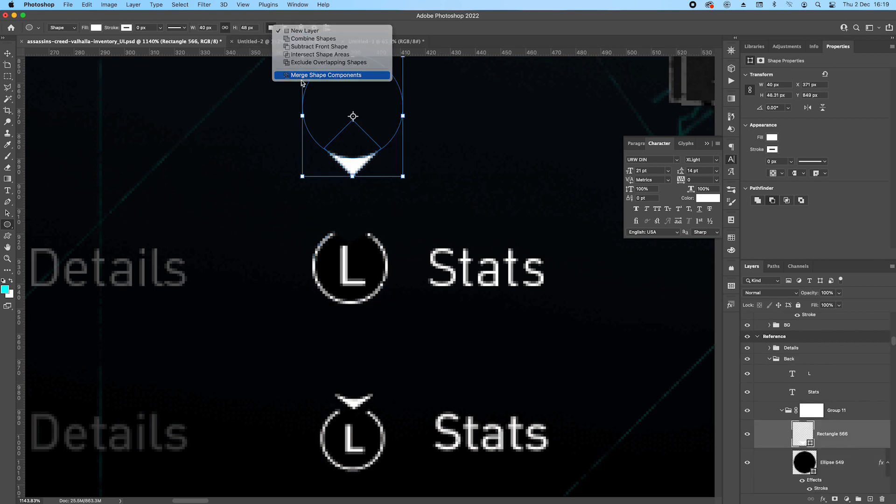
{"action": "left_click", "coordinate": [301, 75]}
Flatten the arrowhead by moving its lower tip up 2 px and nudging the middle point of its upper edge upwards.
{"action": "key", "text": "p"}
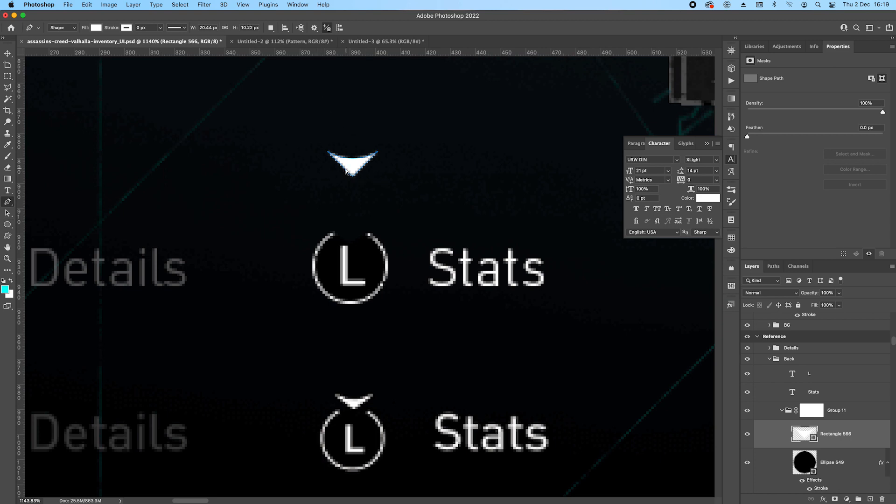
{"action": "key", "text": "Up"}
{"action": "key", "text": "Up"}
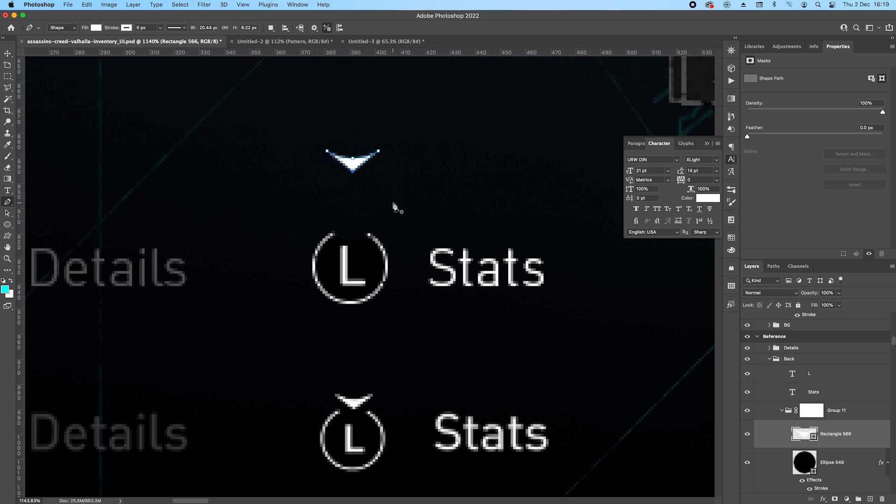
{"action": "left_click", "coordinate": [353, 159]}
{"action": "key", "text": "Up"}
{"action": "key", "text": "Up"}
{"action": "key", "text": "Return"}
{"action": "key", "text": "v"}
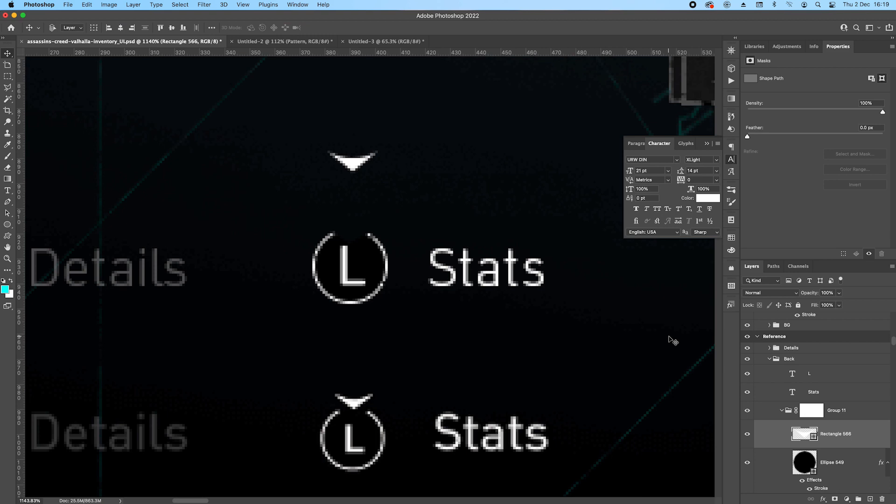
{"action": "key", "text": "shift+Down"}
{"action": "key", "text": "shift+Down"}
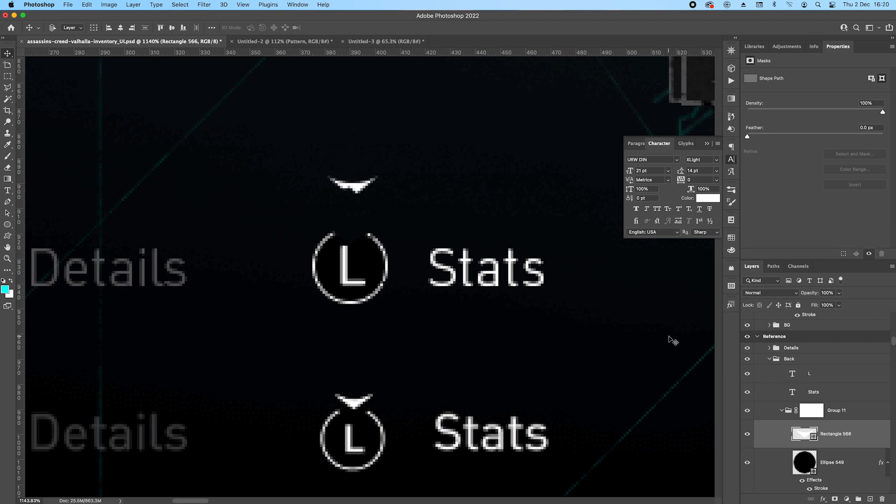
{"action": "key", "text": "shift+Up"}
Take the arrowhead shape out of the masked group and move it down into the gap at the top of the L ring.
{"action": "left_click_drag", "start_coordinate": [835, 411], "coordinate": [840, 434]}
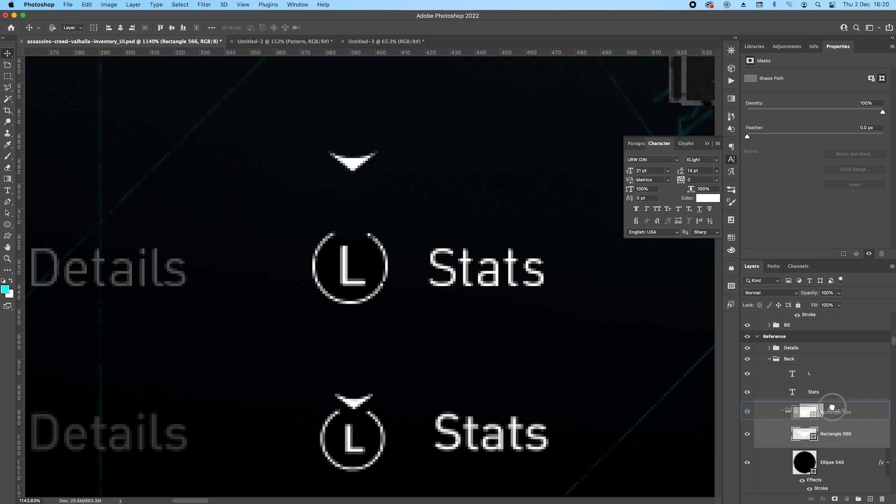
{"action": "key", "text": "shift+Down"}
{"action": "key", "text": "shift+Down"}
{"action": "key", "text": "Down"}
{"action": "key", "text": "Down"}
{"action": "key", "text": "Down"}
{"action": "key", "text": "Down"}
{"action": "key", "text": "Down"}
{"action": "key", "text": "Down"}
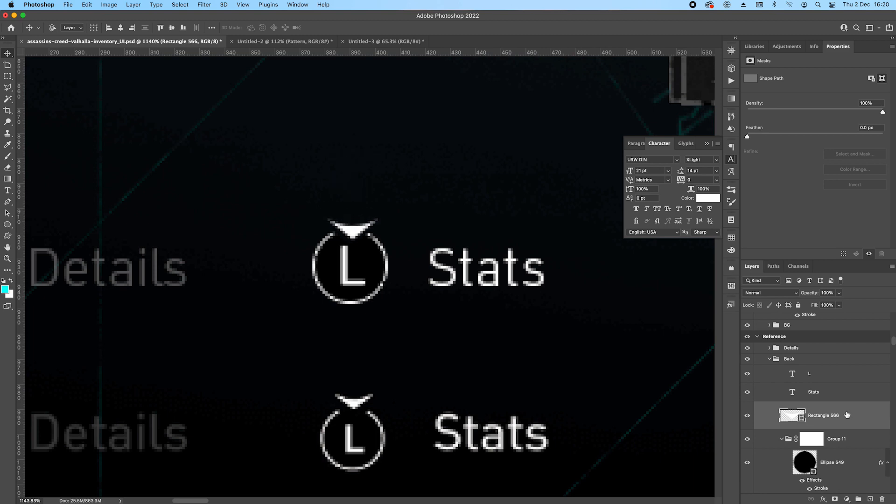
{"action": "key", "text": "Up"}
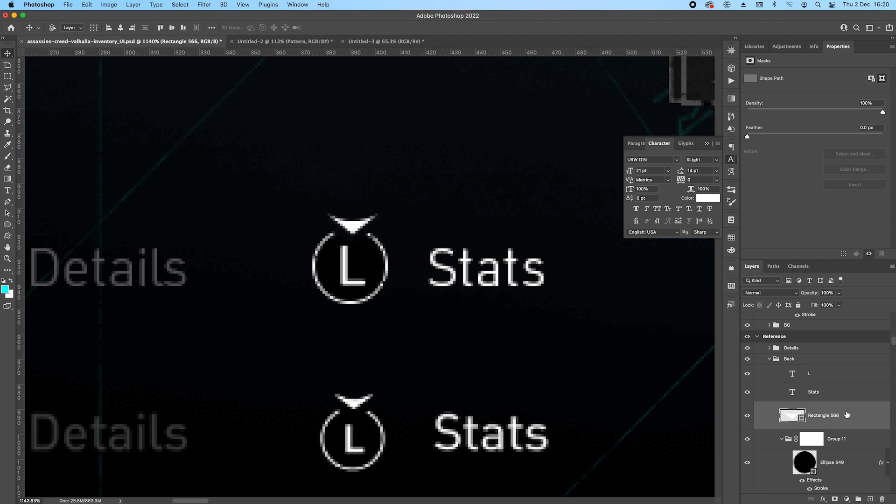
Save the document with the rebuilt L Stats prompt.
{"action": "scroll", "coordinate": [404, 216], "scroll_direction": "down", "scroll_amount": 10}
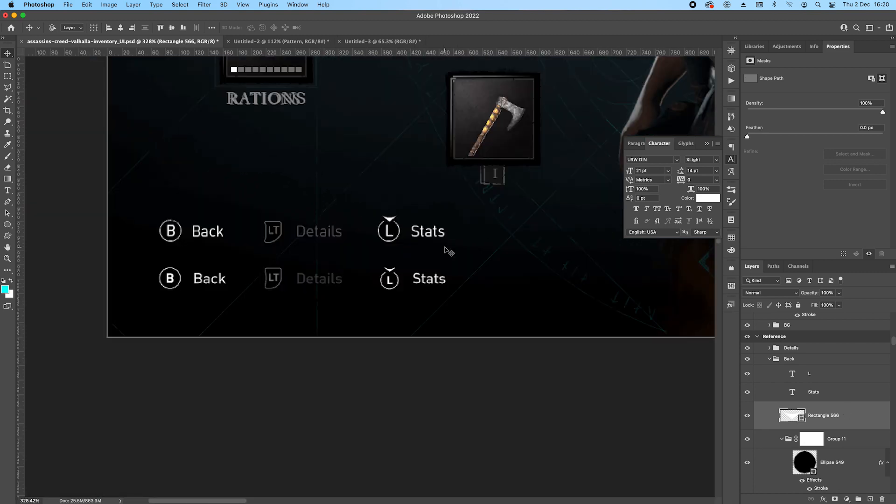
{"action": "left_click_drag", "start_coordinate": [525, 251], "coordinate": [278, 262]}
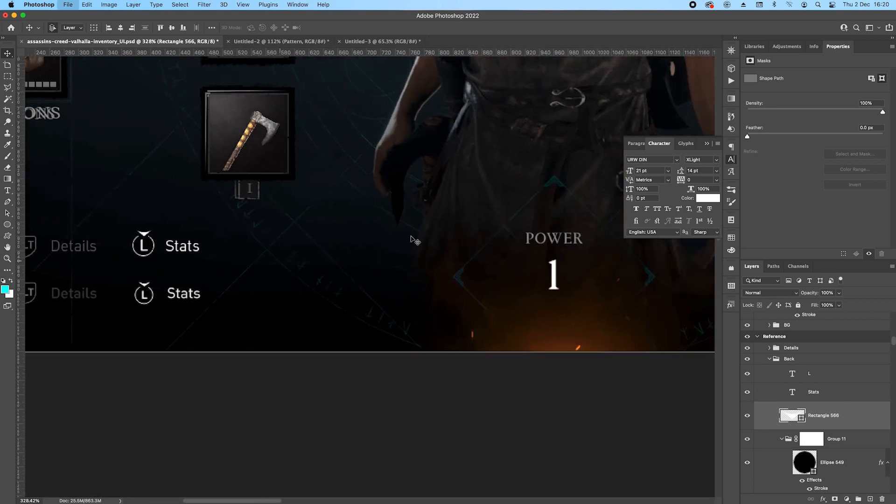
{"action": "key", "text": "ctrl+s"}
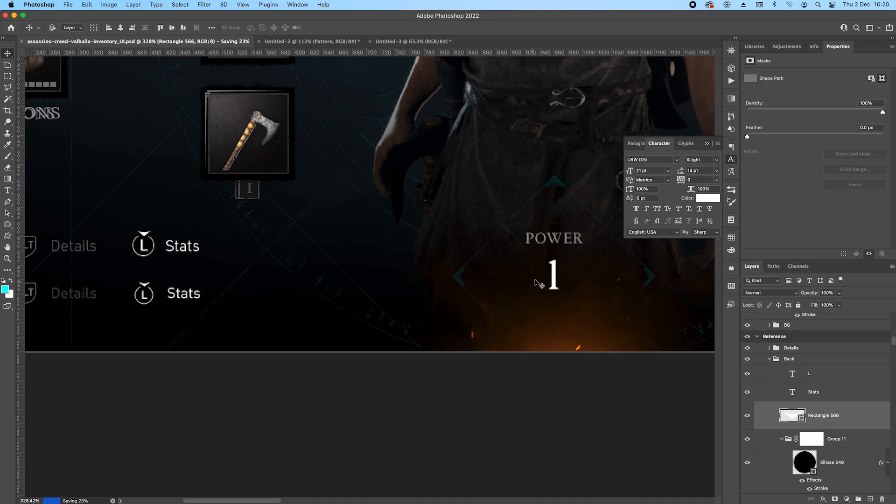
{"action": "scroll", "coordinate": [536, 284], "scroll_direction": "right", "scroll_amount": 10}
{"action": "scroll", "coordinate": [556, 261], "scroll_direction": "down", "scroll_amount": 5}
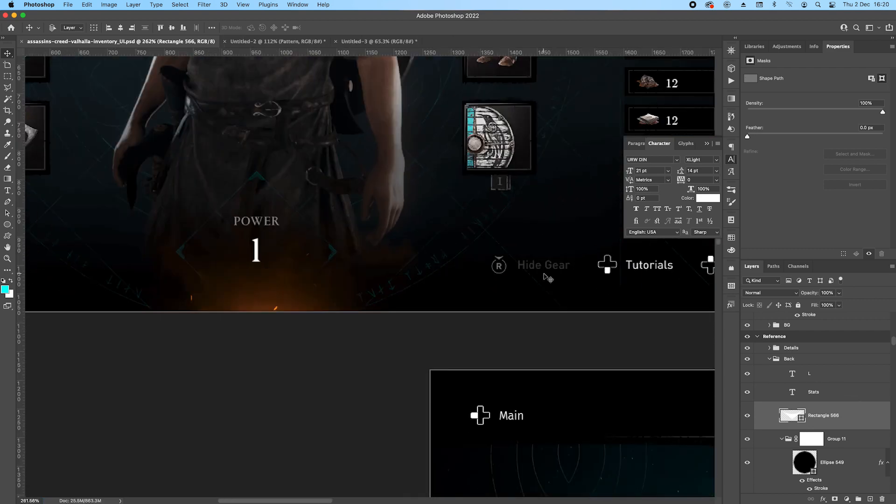
Collapse the upper Back group that holds the L prompt and rename it Stats.
{"action": "left_click", "coordinate": [769, 359]}
{"action": "left_click", "coordinate": [820, 363]}
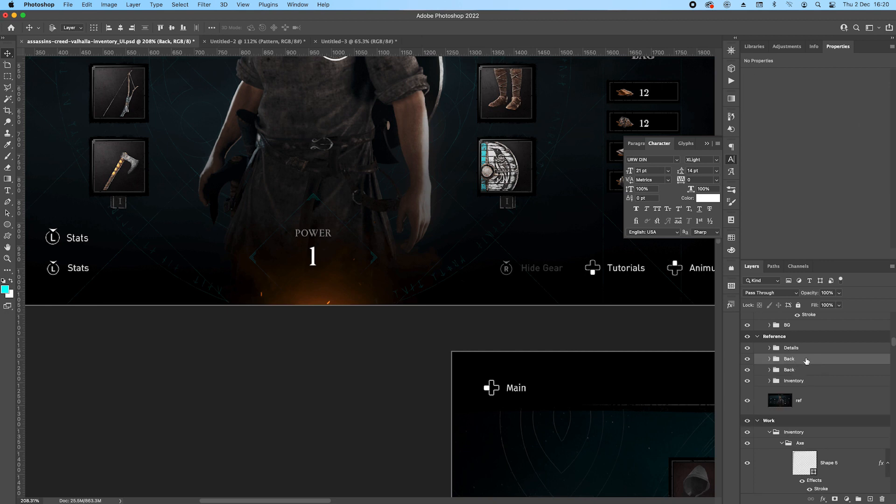
{"action": "double_click", "coordinate": [789, 359]}
{"action": "type", "text": "Stats"}
{"action": "key", "text": "Return"}
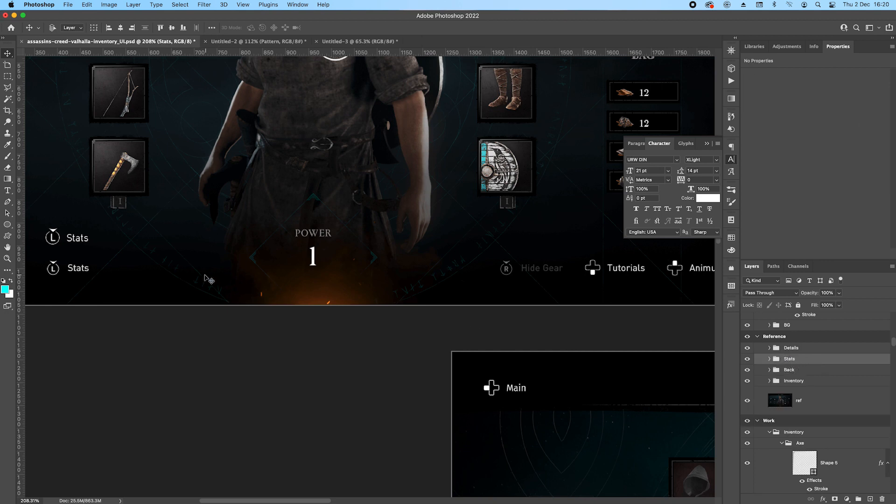
Duplicate the Stats prompt group above the reference Hide Gear prompt and rename the copy Hide Gear.
{"action": "left_click_drag", "start_coordinate": [86, 245], "coordinate": [535, 255]}
{"action": "scroll", "coordinate": [537, 256], "scroll_direction": "up", "scroll_amount": 2}
{"action": "double_click", "coordinate": [789, 358]}
{"action": "type", "text": "Hide"}
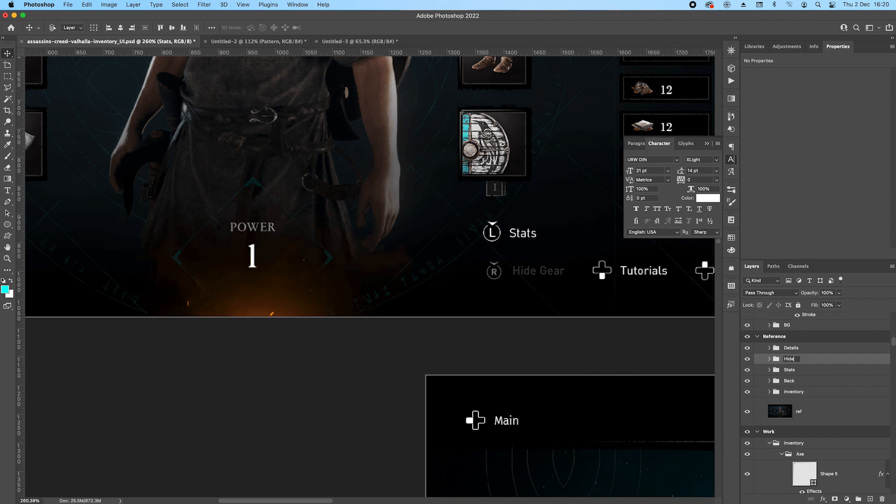
{"action": "type", "text": " Gear"}
{"action": "key", "text": "Return"}
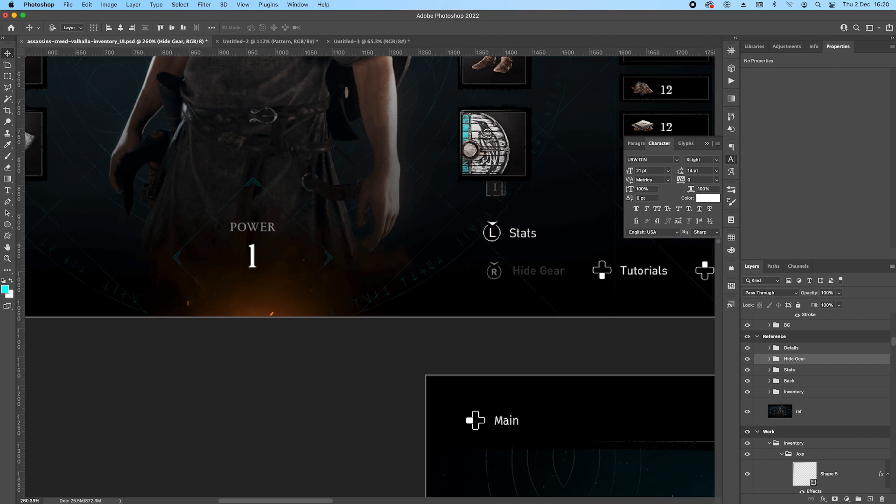
Change the letter inside the copied prompt's ring from L to R.
{"action": "left_click", "coordinate": [769, 359]}
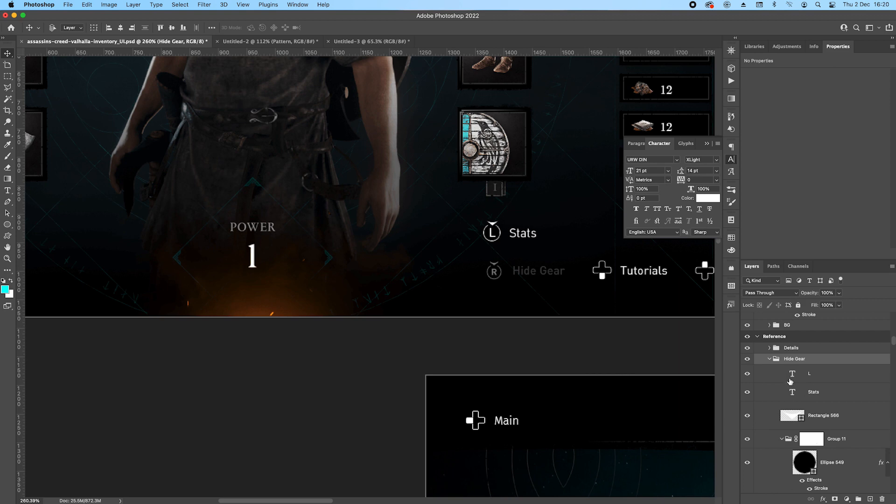
{"action": "double_click", "coordinate": [792, 374]}
{"action": "type", "text": "R"}
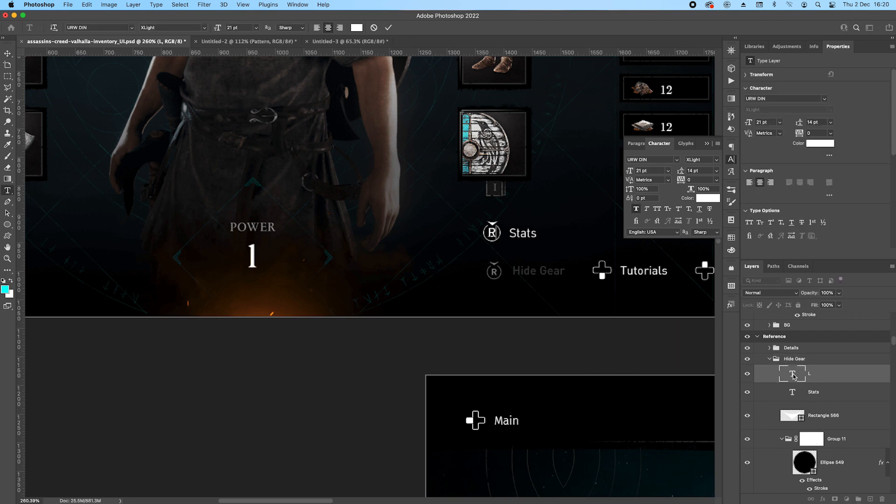
{"action": "key", "text": "Escape"}
Replace the copied Stats label text with Hide Gear and nudge it right, clear of the R ring.
{"action": "left_click", "coordinate": [792, 393]}
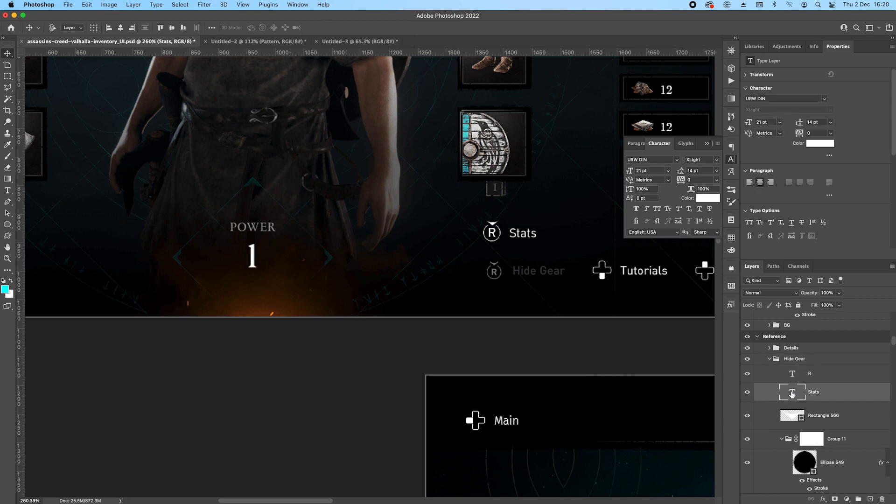
{"action": "double_click", "coordinate": [792, 394]}
{"action": "type", "text": "Hide"}
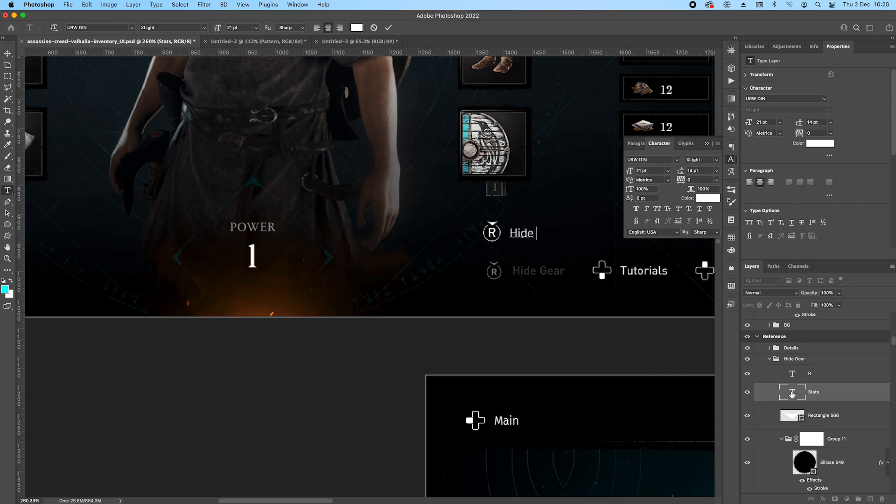
{"action": "type", "text": " Gear"}
{"action": "key", "text": "Escape"}
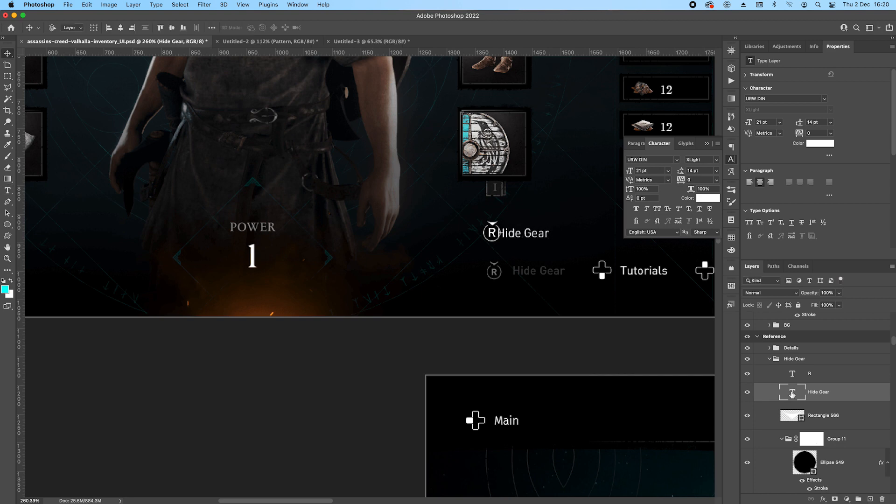
{"action": "key", "text": "Right"}
{"action": "key", "text": "Right"}
{"action": "key", "text": "Right"}
{"action": "key", "text": "Right"}
{"action": "key", "text": "Right"}
{"action": "key", "text": "Right"}
{"action": "key", "text": "Right"}
{"action": "key", "text": "Right"}
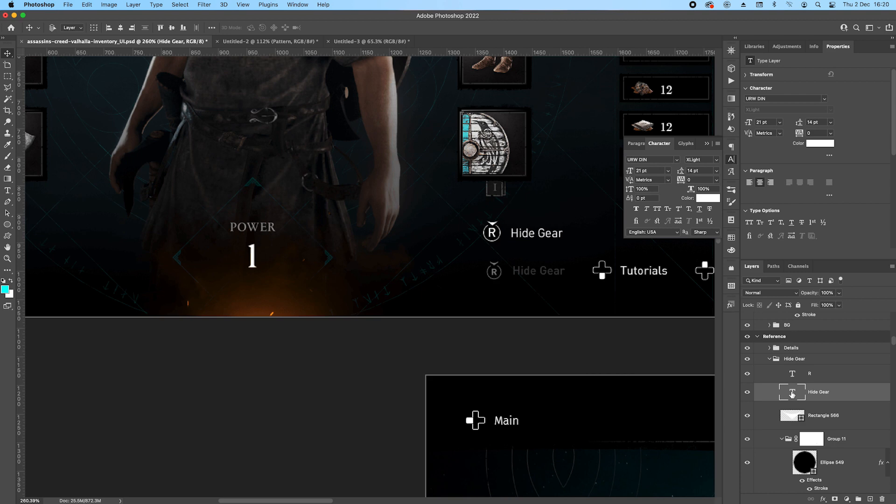
{"action": "key", "text": "Right"}
{"action": "key", "text": "Right"}
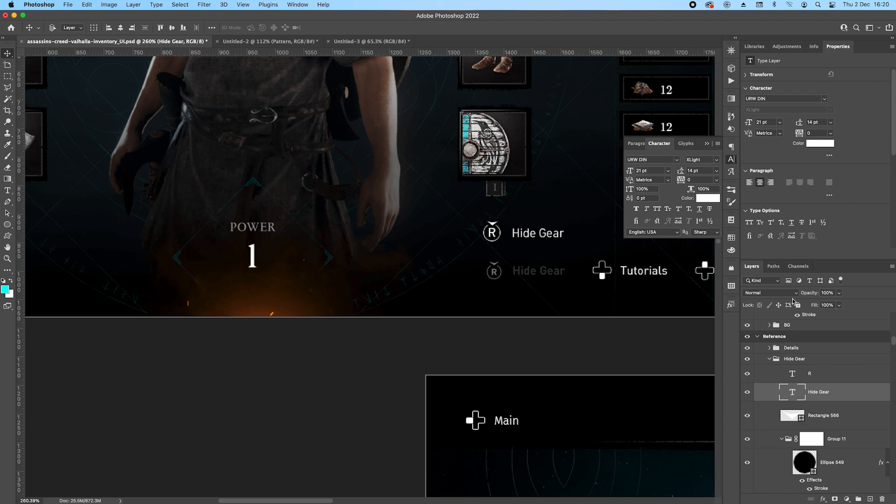
Set the Hide Gear label's font size to 18 pt and nudge it slightly left to line up with the reference.
{"action": "left_click", "coordinate": [773, 124]}
{"action": "key", "text": "Down"}
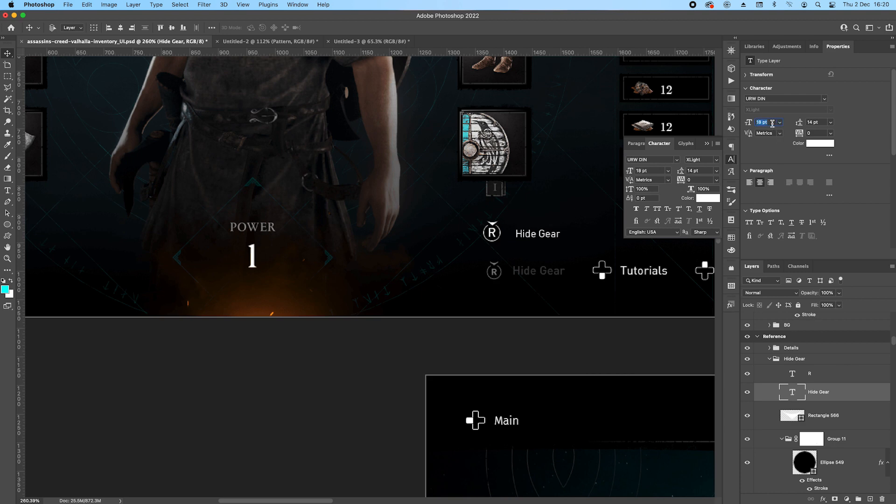
{"action": "key", "text": "Left"}
{"action": "key", "text": "Left"}
{"action": "key", "text": "Left"}
{"action": "key", "text": "Left"}
{"action": "key", "text": "Left"}
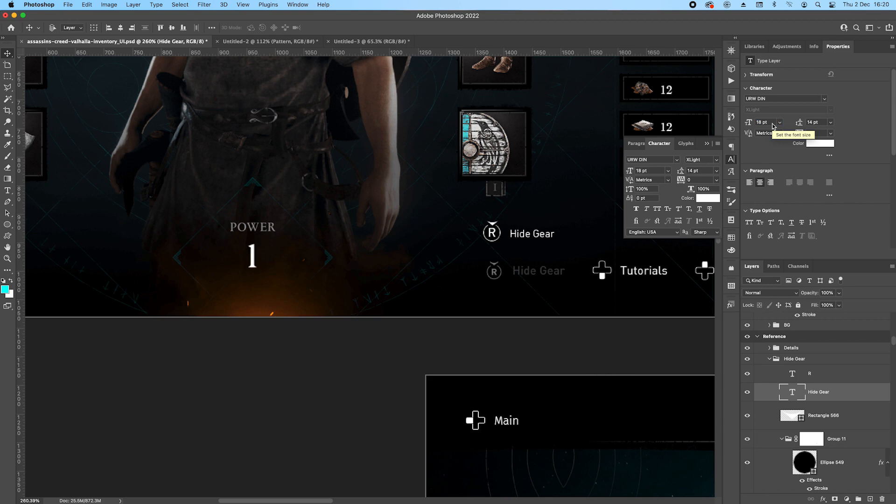
{"action": "key", "text": "Right"}
Set the font size of the R letter inside the ring to 16 pt.
{"action": "left_click", "coordinate": [814, 375]}
{"action": "left_click", "coordinate": [769, 121]}
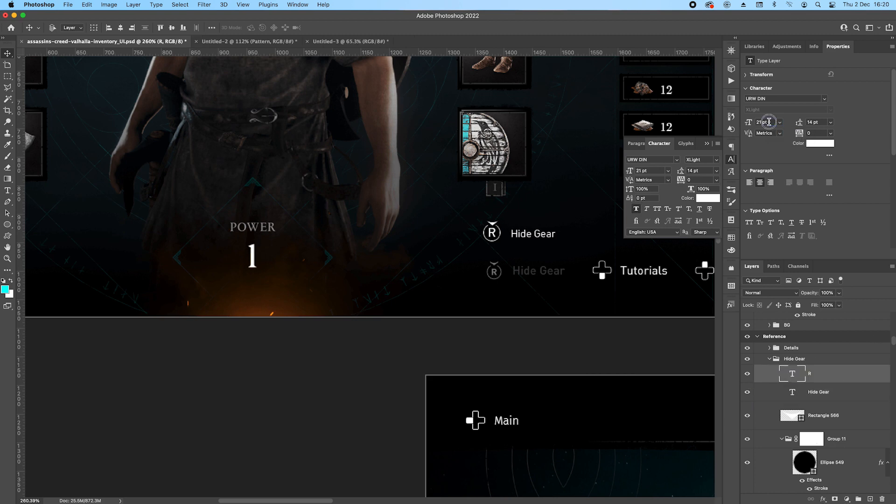
{"action": "key", "text": "Down"}
{"action": "key", "text": "Down"}
{"action": "key", "text": "Down"}
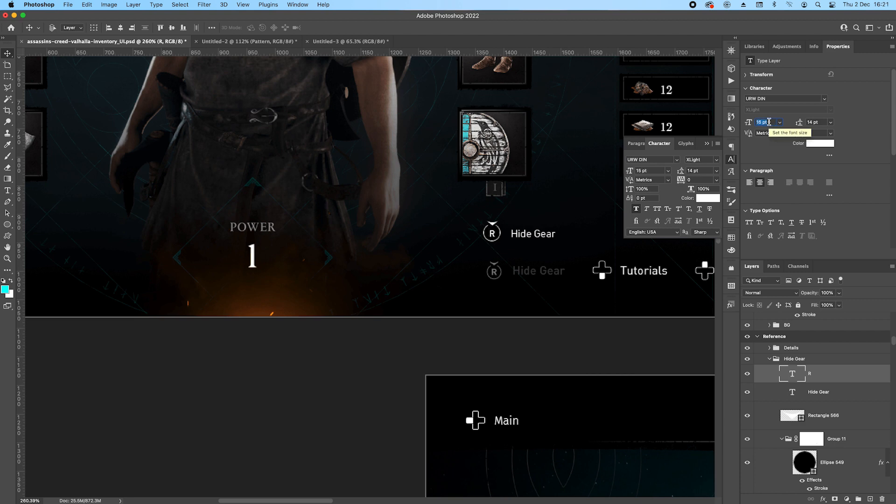
{"action": "key", "text": "Return"}
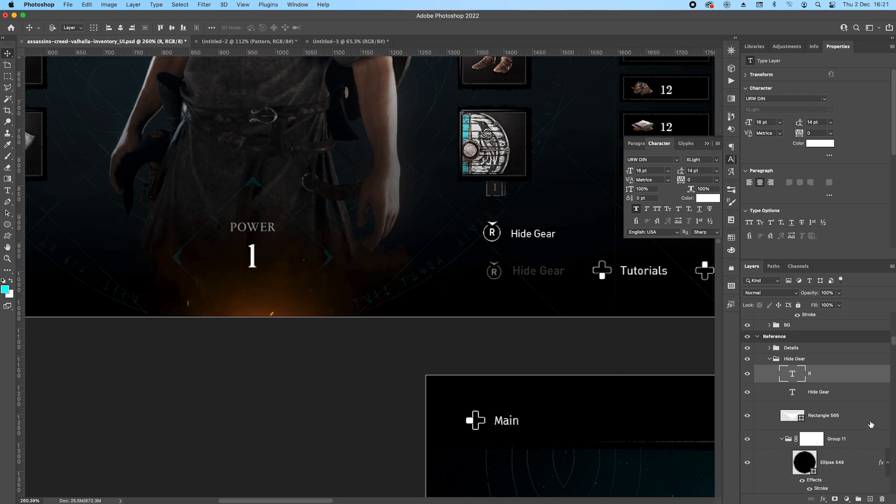
Lower the opacity of the R letter, the arrowhead shape and the masked ring group to 20%.
{"action": "left_click", "coordinate": [824, 417]}
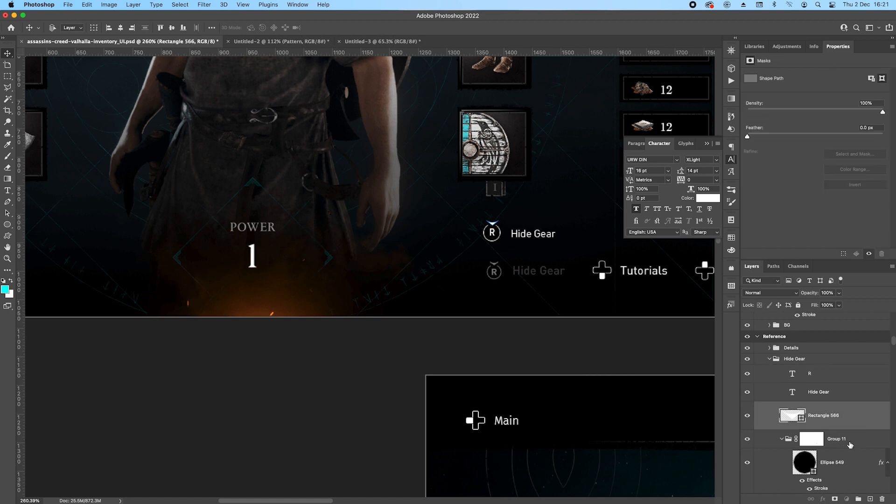
{"action": "left_click", "coordinate": [847, 440], "text": "super"}
{"action": "left_click", "coordinate": [833, 372], "text": "super"}
{"action": "left_click", "coordinate": [828, 292]}
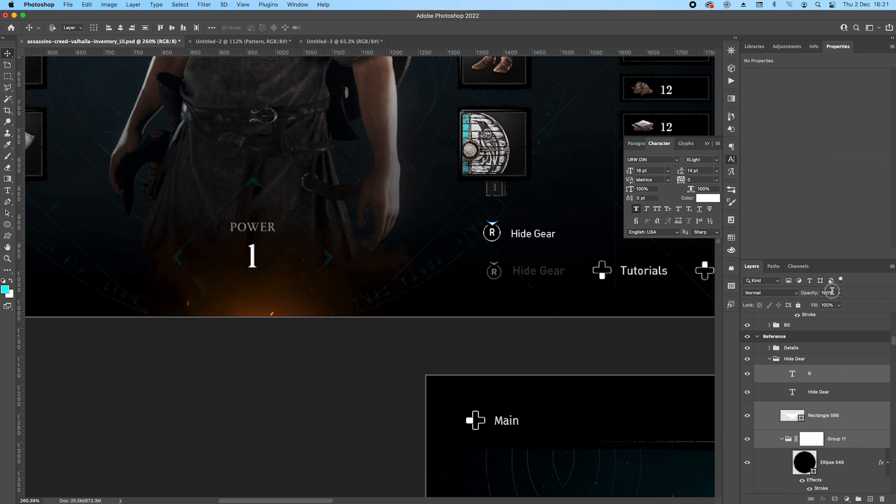
{"action": "type", "text": "20"}
Thicken the inside stroke of the R ring's ellipse by one pixel in its layer style.
{"action": "left_click", "coordinate": [528, 249]}
{"action": "left_click_drag", "start_coordinate": [573, 231], "coordinate": [494, 232]}
{"action": "scroll", "coordinate": [422, 246], "scroll_direction": "up", "scroll_amount": 2}
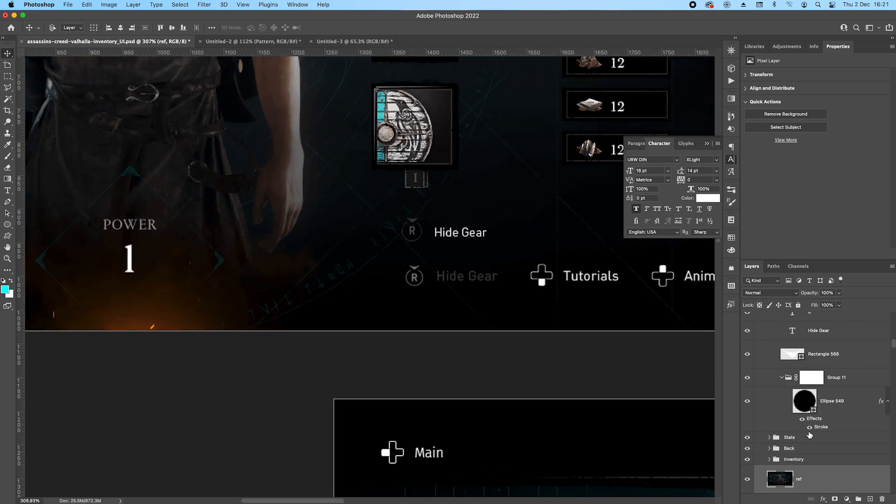
{"action": "scroll", "coordinate": [415, 278], "scroll_direction": "up", "scroll_amount": 2}
{"action": "left_click", "coordinate": [412, 230]}
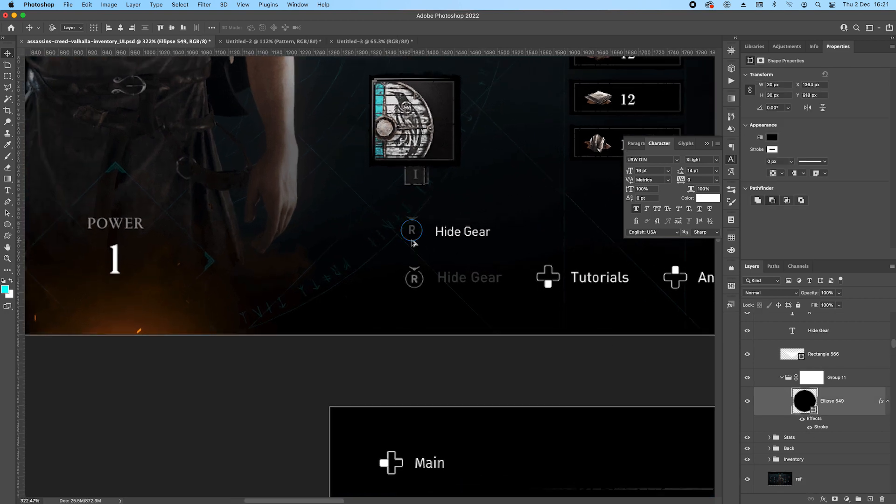
{"action": "left_click_drag", "start_coordinate": [147, 304], "coordinate": [308, 285]}
{"action": "double_click", "coordinate": [820, 427]}
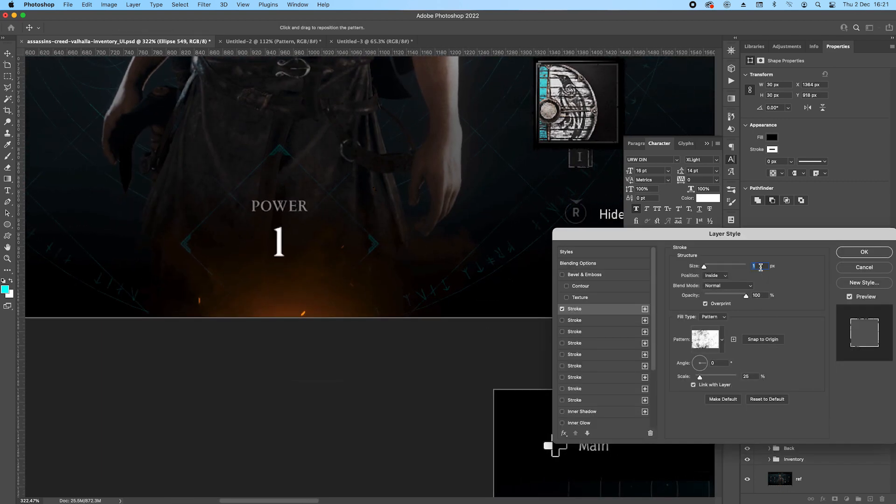
{"action": "key", "text": "Up"}
{"action": "key", "text": "Return"}
{"action": "scroll", "coordinate": [474, 231], "scroll_direction": "right", "scroll_amount": 1}
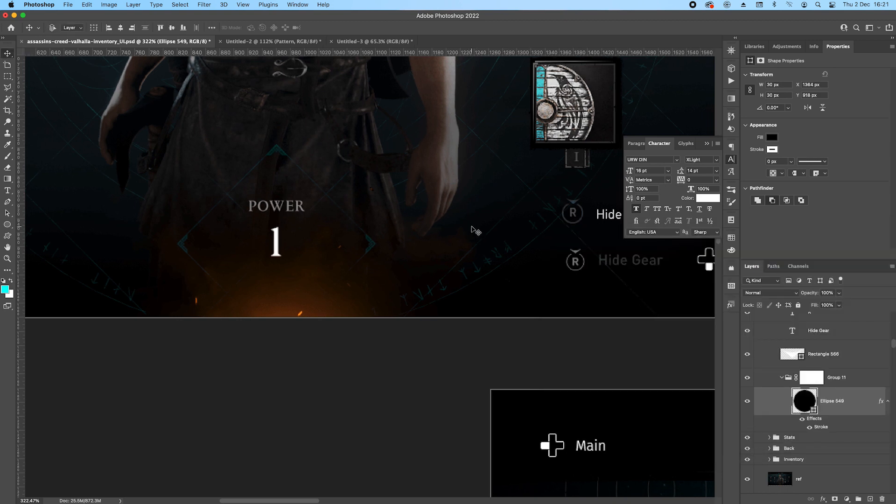
Set the Hide Gear text layer's opacity to 20% and collapse the Hide Gear group.
{"action": "scroll", "coordinate": [474, 230], "scroll_direction": "down", "scroll_amount": 3}
{"action": "left_click", "coordinate": [447, 183], "text": "super"}
{"action": "left_click_drag", "start_coordinate": [553, 252], "coordinate": [394, 261]}
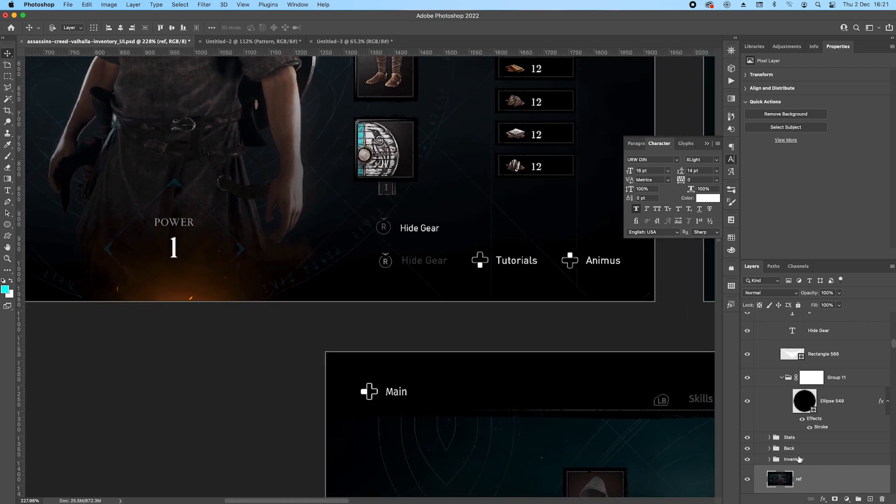
{"action": "left_click", "coordinate": [832, 331]}
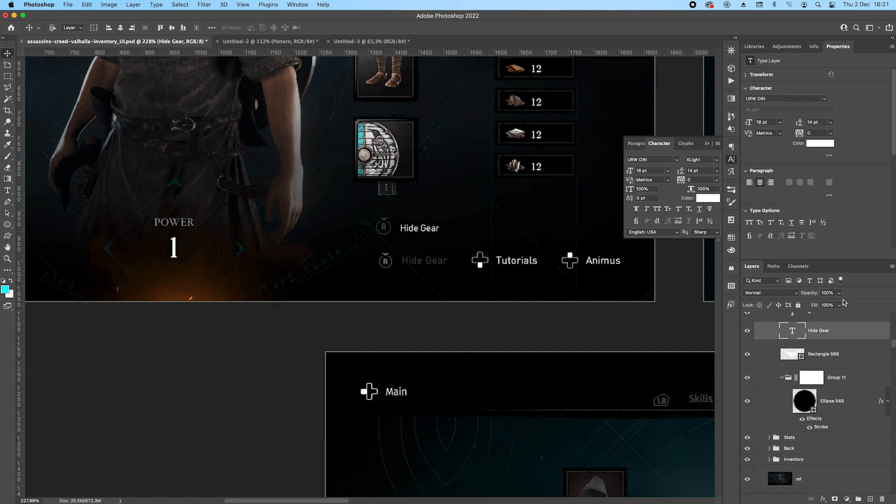
{"action": "type", "text": "20"}
{"action": "key", "text": "Return"}
{"action": "scroll", "coordinate": [847, 343], "scroll_direction": "up", "scroll_amount": 5}
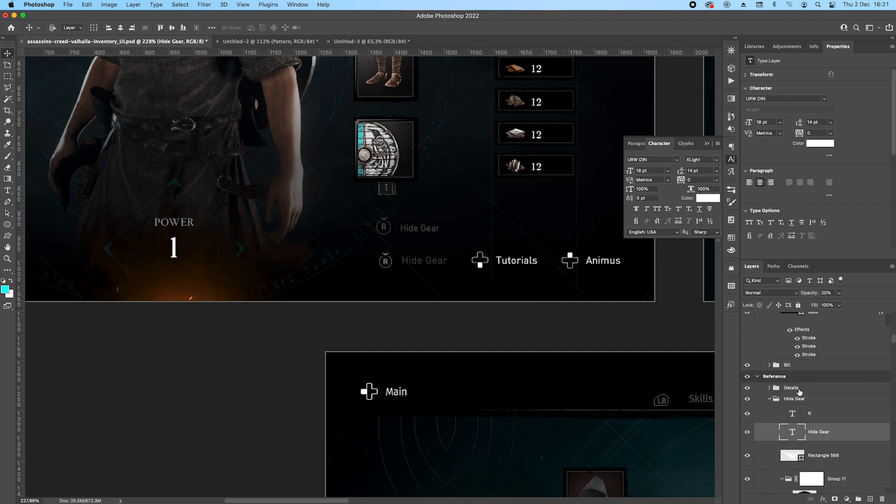
{"action": "left_click", "coordinate": [801, 400]}
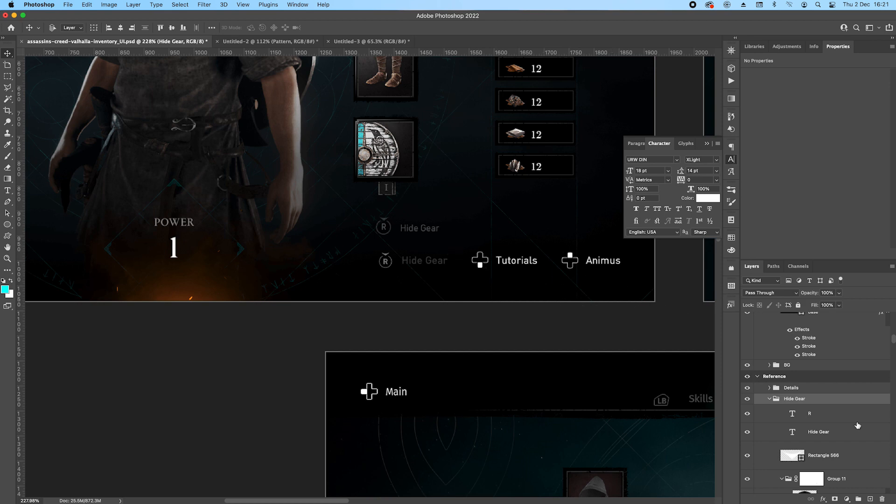
{"action": "scroll", "coordinate": [507, 314], "scroll_direction": "down", "scroll_amount": 5}
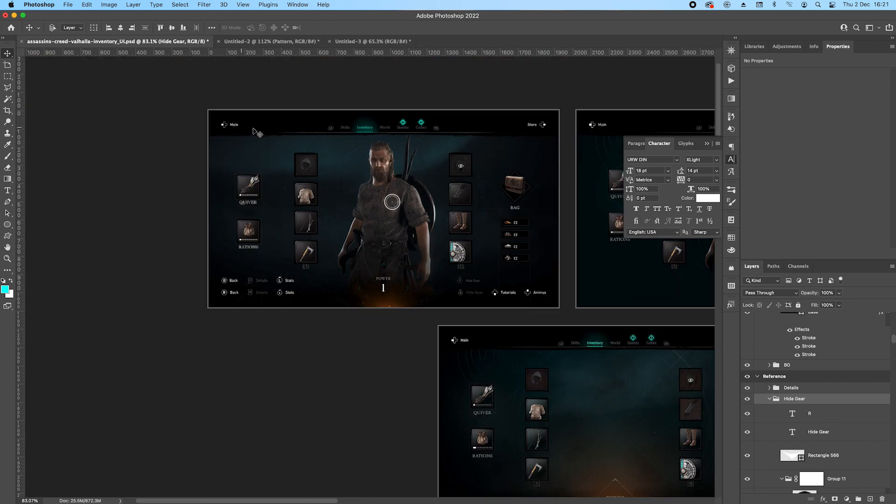
{"action": "left_click", "coordinate": [769, 399]}
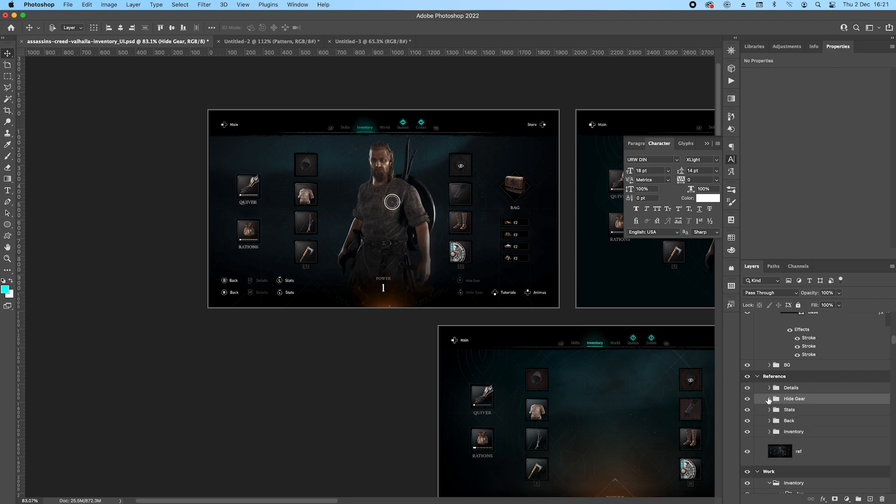
Collapse the Main group in the header layers and place a copy of the Store group in the Reference artboard group.
{"action": "scroll", "coordinate": [799, 345], "scroll_direction": "up", "scroll_amount": 8}
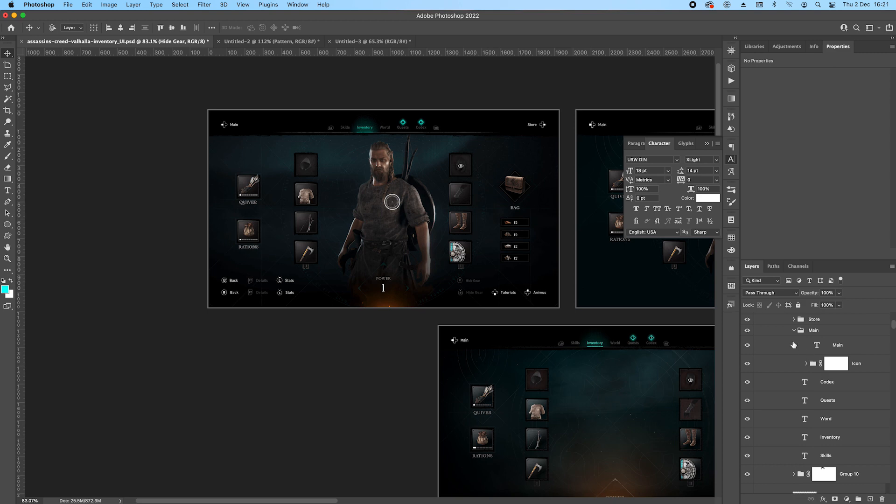
{"action": "left_click", "coordinate": [794, 331]}
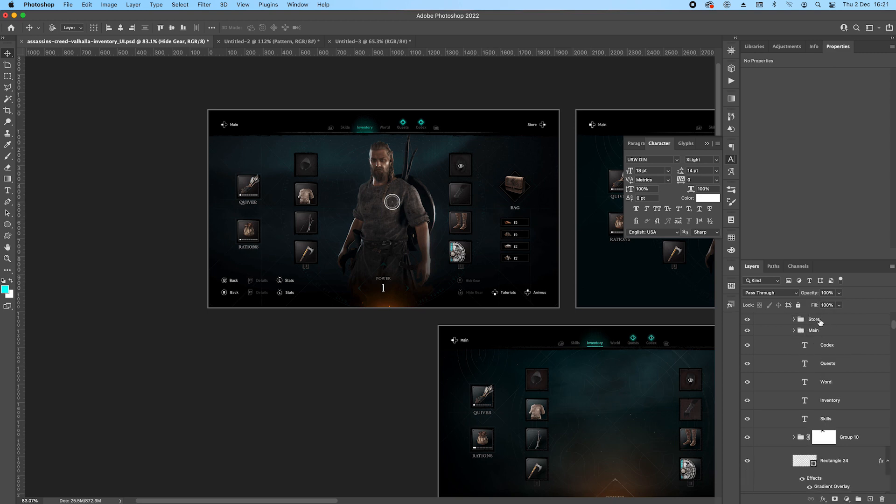
{"action": "double_click", "coordinate": [814, 320]}
{"action": "left_click_drag", "start_coordinate": [831, 319], "coordinate": [812, 451]}
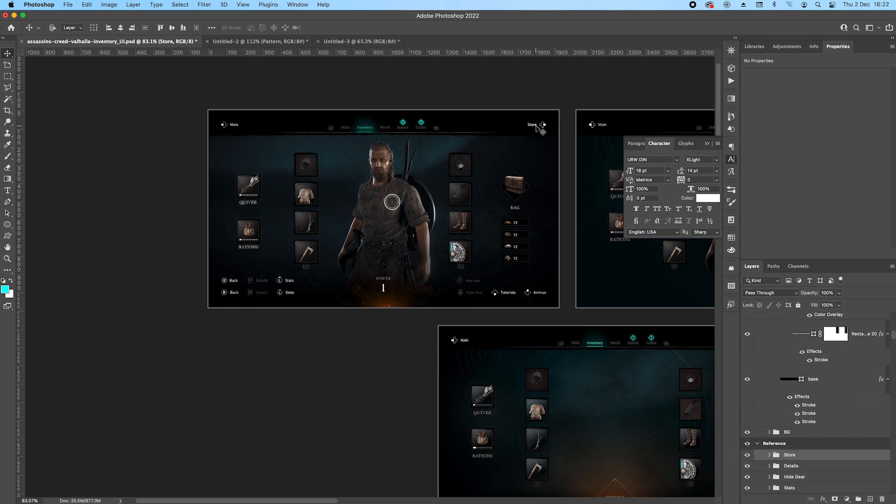
Move the copied Store prompt from the header down to the empty area above the Animus prompt.
{"action": "left_click_drag", "start_coordinate": [568, 242], "coordinate": [555, 240]}
{"action": "left_click_drag", "start_coordinate": [474, 224], "coordinate": [475, 242]}
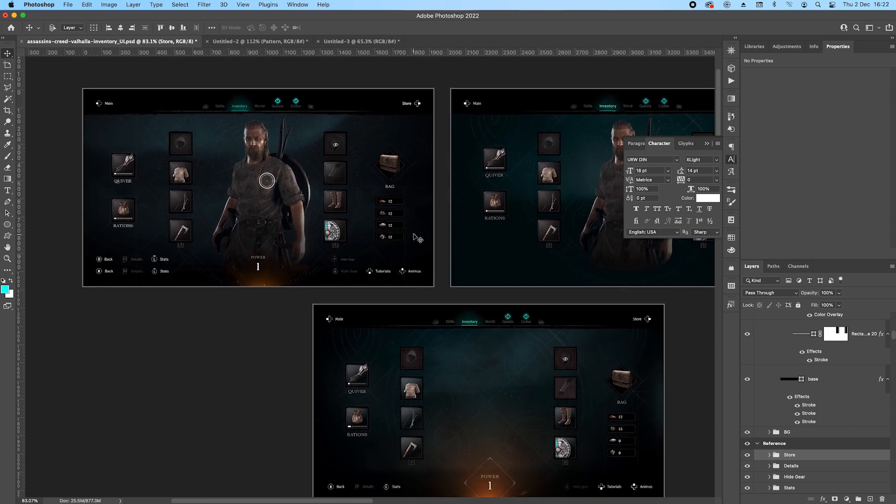
{"action": "scroll", "coordinate": [415, 235], "scroll_direction": "up", "scroll_amount": 5}
{"action": "left_click_drag", "start_coordinate": [400, 141], "coordinate": [393, 244]}
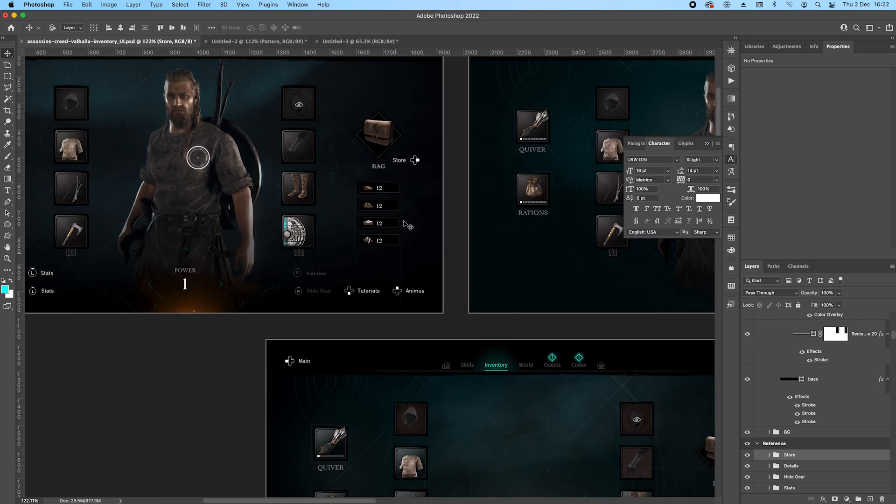
{"action": "scroll", "coordinate": [404, 219], "scroll_direction": "up", "scroll_amount": 10}
{"action": "left_click_drag", "start_coordinate": [417, 119], "coordinate": [472, 301]}
{"action": "scroll", "coordinate": [454, 272], "scroll_direction": "up", "scroll_amount": 5}
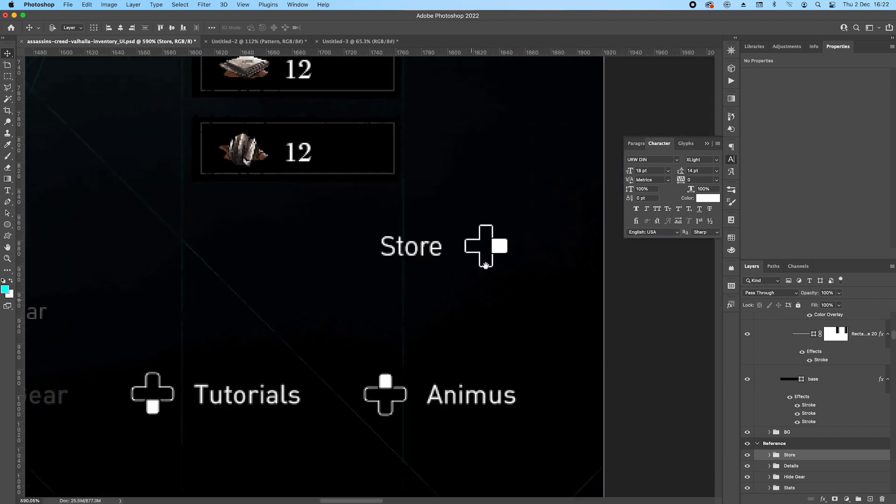
Rotate the copied Store prompt's D-pad icon by -90° and shift it left, directly above the reference Animus icon.
{"action": "right_click", "coordinate": [498, 252]}
{"action": "left_click", "coordinate": [520, 245]}
{"action": "key", "text": "super+t"}
{"action": "mouse_move", "coordinate": [511, 230]}
{"action": "left_mouse_down"}
{"action": "mouse_move", "coordinate": [524, 222]}
{"action": "mouse_move", "coordinate": [516, 216]}
{"action": "left_mouse_up"}
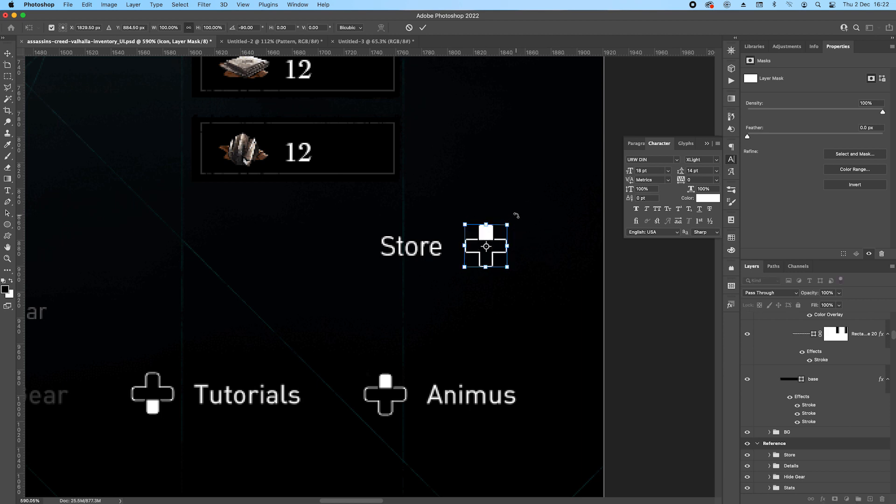
{"action": "key", "text": "Return"}
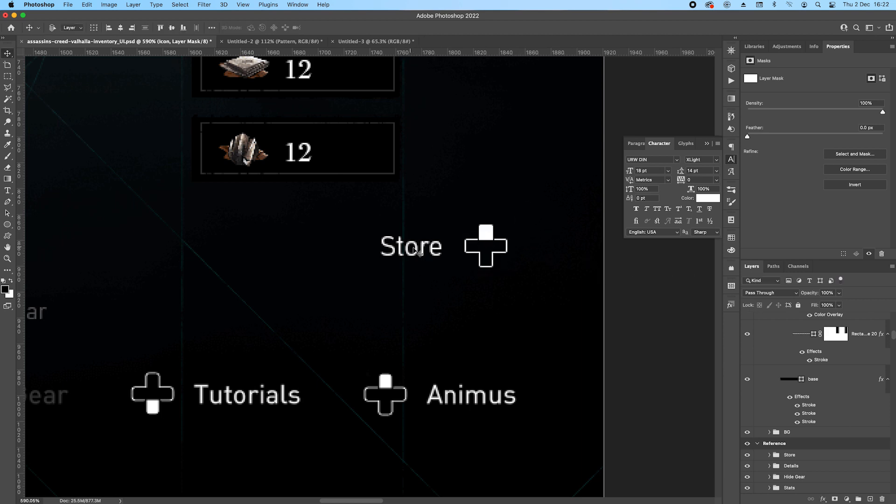
{"action": "key", "text": "Left"}
{"action": "key", "text": "Left"}
{"action": "key", "text": "Left"}
{"action": "key", "text": "Left"}
{"action": "key", "text": "Left"}
{"action": "key", "text": "Left"}
{"action": "key", "text": "Left"}
{"action": "key", "text": "Left"}
{"action": "key", "text": "Left"}
{"action": "key", "text": "Left"}
{"action": "key", "text": "Left"}
{"action": "key", "text": "Left"}
{"action": "key", "text": "Left"}
{"action": "key", "text": "Left"}
{"action": "key", "text": "Left"}
{"action": "key", "text": "Left"}
{"action": "key", "text": "Left"}
{"action": "key", "text": "Left"}
{"action": "key", "text": "Left"}
{"action": "key", "text": "Left"}
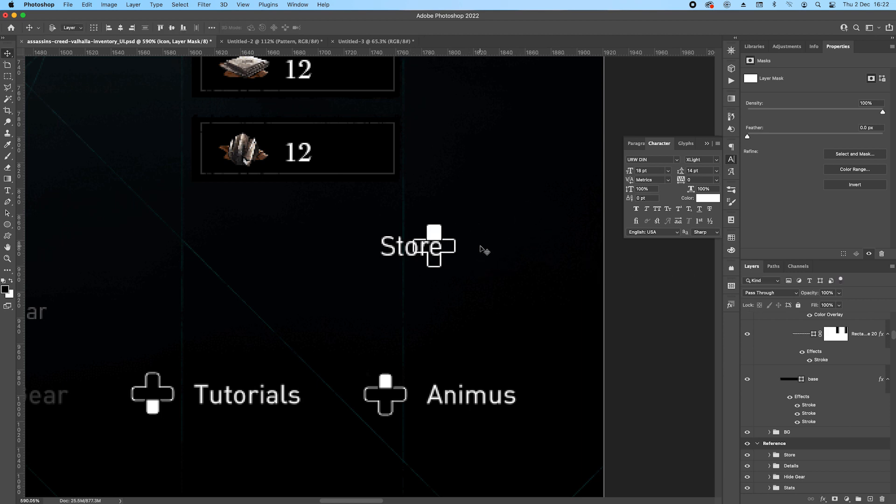
{"action": "key", "text": "Right"}
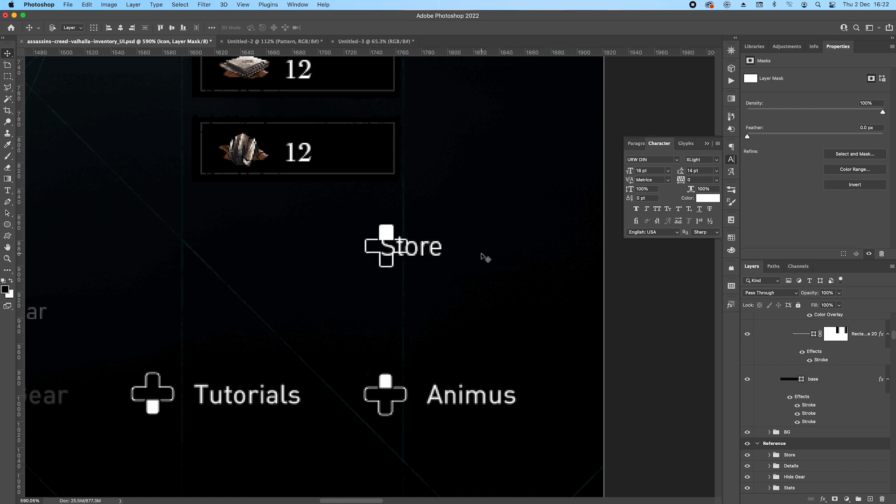
Move the copied Store text to the right side of its D-pad icon, above the reference Animus label.
{"action": "left_click", "coordinate": [438, 254]}
{"action": "key", "text": "Right"}
{"action": "key", "text": "Right"}
{"action": "key", "text": "Right"}
{"action": "key", "text": "Right"}
{"action": "key", "text": "Right"}
{"action": "key", "text": "Right"}
{"action": "key", "text": "Right"}
{"action": "key", "text": "Right"}
{"action": "key", "text": "Right"}
{"action": "key", "text": "Right"}
{"action": "key", "text": "Right"}
{"action": "key", "text": "Right"}
{"action": "key", "text": "Right"}
{"action": "key", "text": "Right"}
{"action": "key", "text": "shift+Right"}
{"action": "key", "text": "shift+Left"}
{"action": "key", "text": "Right"}
{"action": "key", "text": "Right"}
{"action": "key", "text": "Right"}
{"action": "key", "text": "Right"}
{"action": "key", "text": "Right"}
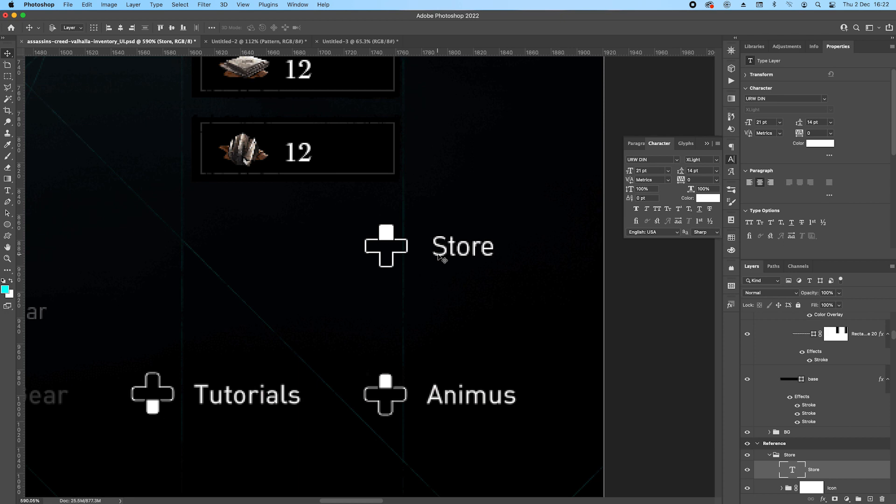
Replace the copied Store text with "Animus" and line it up horizontally with the reference Animus label.
{"action": "double_click", "coordinate": [796, 473]}
{"action": "type", "text": "Animus"}
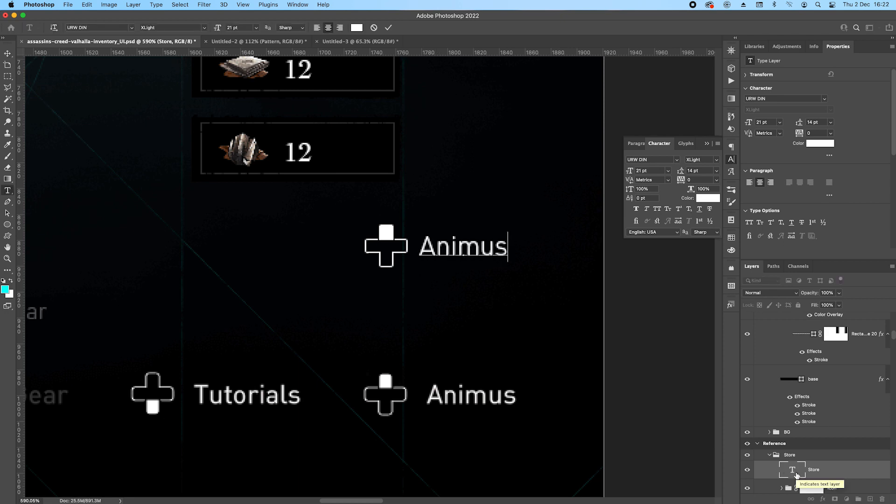
{"action": "key", "text": "super+Return"}
{"action": "left_click_drag", "start_coordinate": [457, 249], "coordinate": [465, 248]}
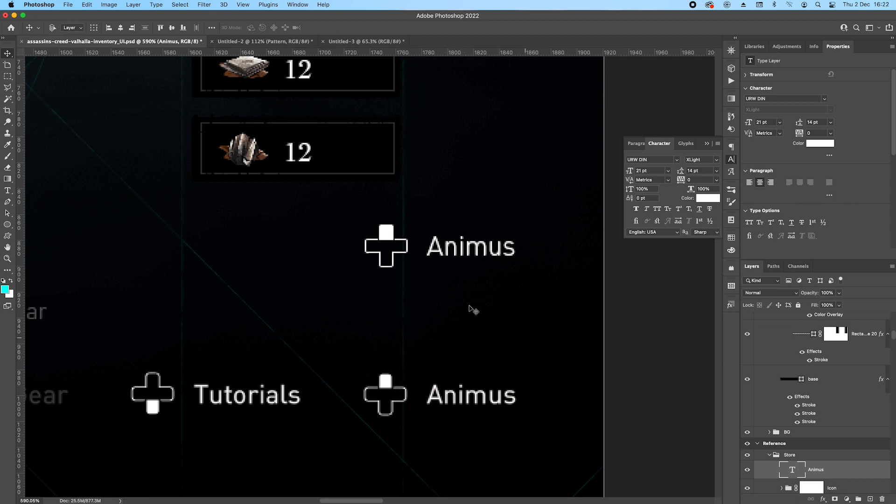
Try to place a copy of the new Animus prompt above the reference Tutorials prompt.
{"action": "scroll", "coordinate": [513, 306], "scroll_direction": "left", "scroll_amount": 5}
{"action": "left_click_drag", "start_coordinate": [588, 243], "coordinate": [344, 243]}
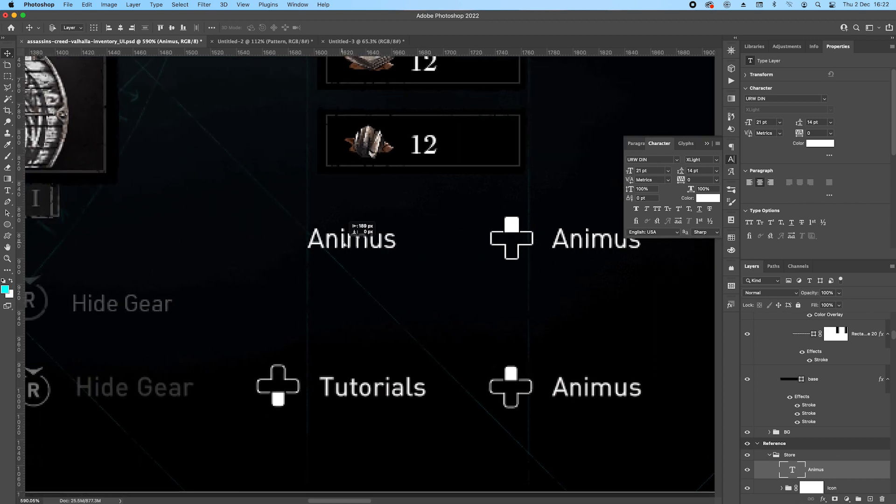
{"action": "key", "text": "z"}
Rename the Store group in the Reference artboard as Animus and delete the duplicate Animus text layer inside it.
{"action": "double_click", "coordinate": [789, 455]}
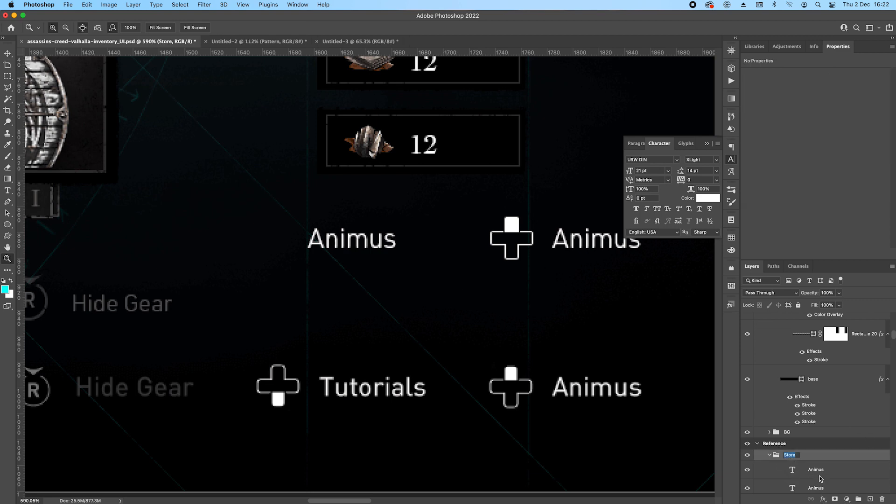
{"action": "type", "text": "Animus"}
{"action": "key", "text": "Return"}
{"action": "key", "text": "v"}
{"action": "left_click", "coordinate": [829, 475]}
{"action": "key", "text": "BackSpace"}
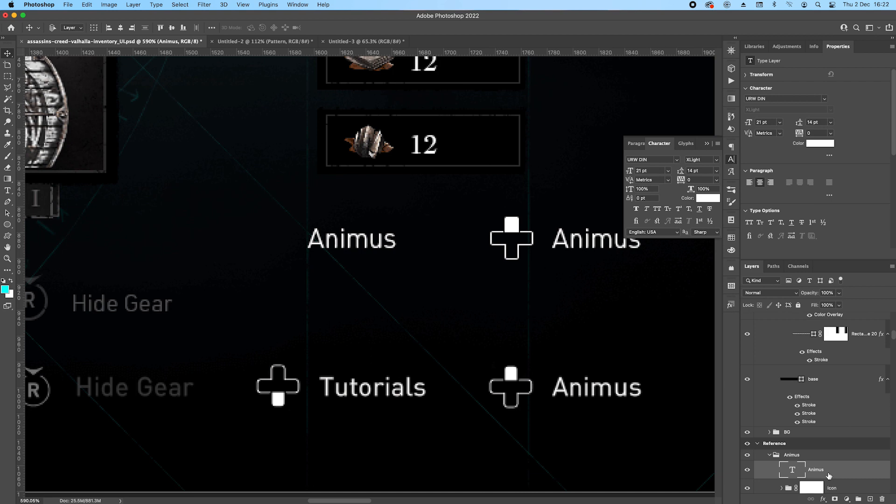
Collapse the Animus group and place a copy of the whole group above the reference Tutorials prompt.
{"action": "left_click", "coordinate": [773, 456]}
{"action": "left_click", "coordinate": [789, 458]}
{"action": "left_click_drag", "start_coordinate": [578, 243], "coordinate": [352, 237]}
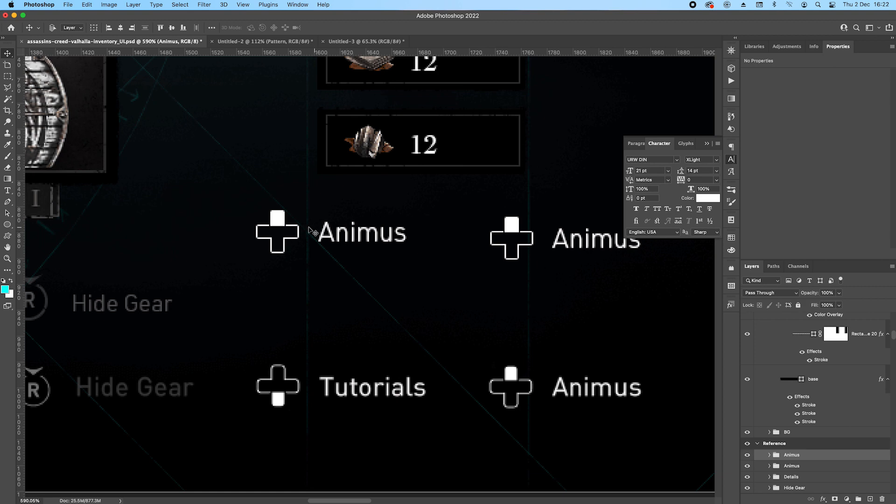
Turn the copied prompt's D-pad icon upside down so its filled arm points down.
{"action": "right_click", "coordinate": [279, 218]}
{"action": "left_click", "coordinate": [303, 217]}
{"action": "key", "text": "ctrl+t"}
{"action": "left_click_drag", "start_coordinate": [322, 270], "coordinate": [242, 260]}
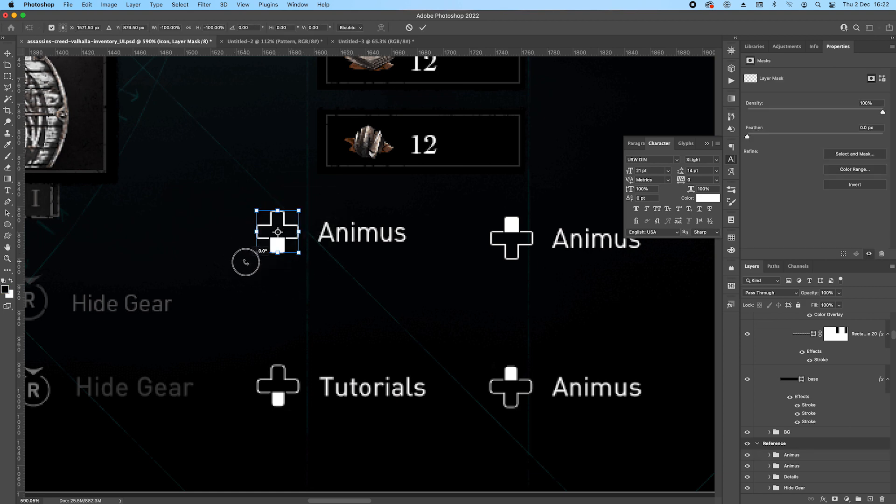
{"action": "key", "text": "Return"}
Replace the copied prompt's text with "Tutorials" and nudge it horizontally to line up with the reference Tutorials label.
{"action": "double_click", "coordinate": [331, 238]}
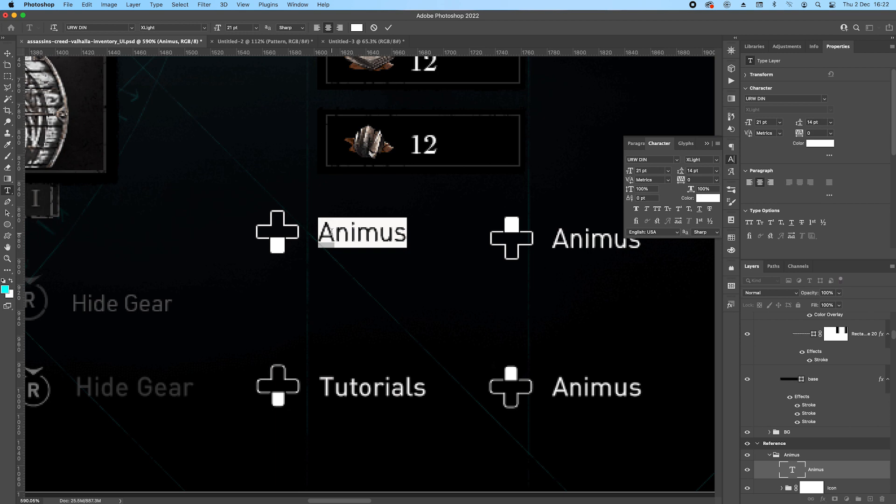
{"action": "key", "text": "BackSpace"}
{"action": "type", "text": "Tut"}
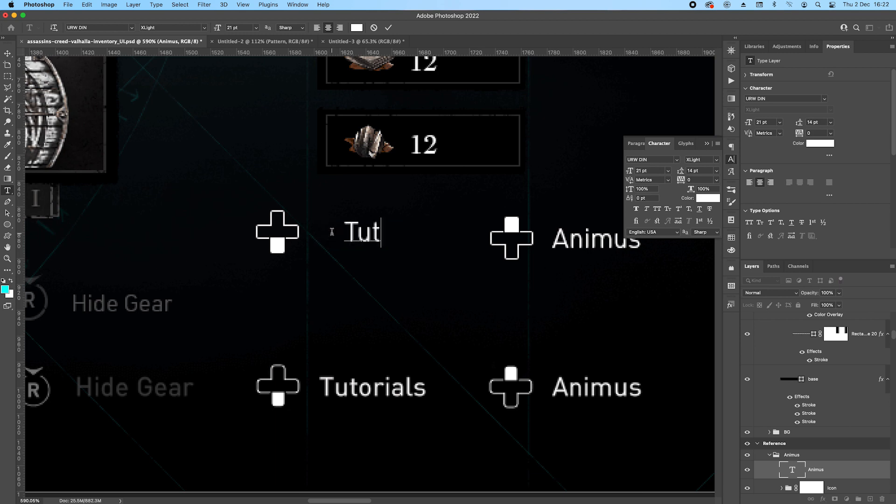
{"action": "type", "text": "orials"}
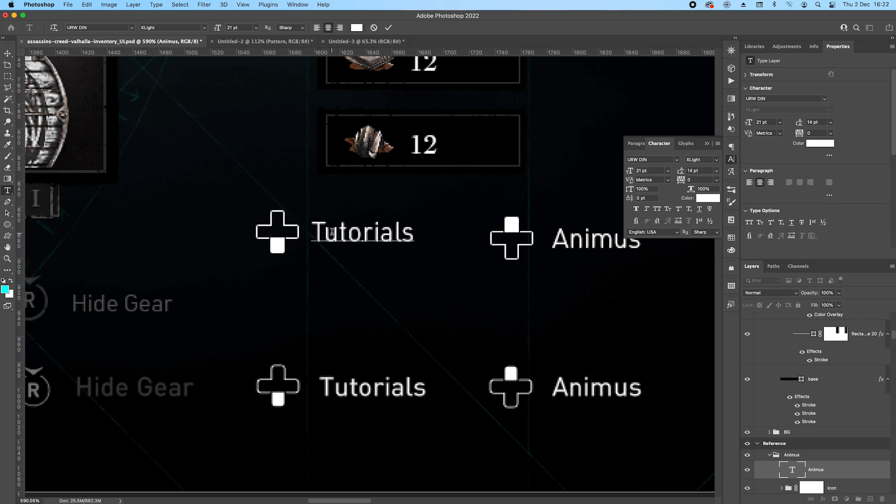
{"action": "key", "text": "ctrl+Return"}
{"action": "key", "text": "shift+Right"}
{"action": "key", "text": "Left"}
{"action": "key", "text": "Left"}
{"action": "key", "text": "Left"}
{"action": "key", "text": "Left"}
{"action": "key", "text": "Left"}
{"action": "key", "text": "Left"}
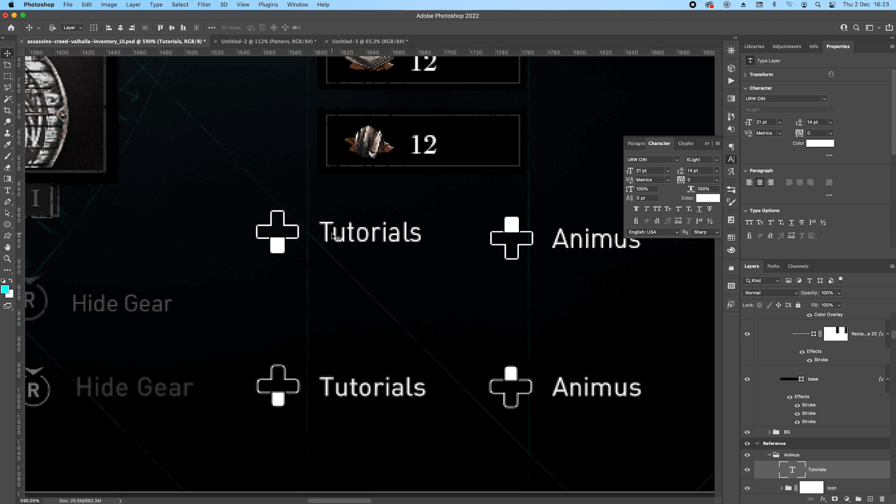
{"action": "key", "text": "Left"}
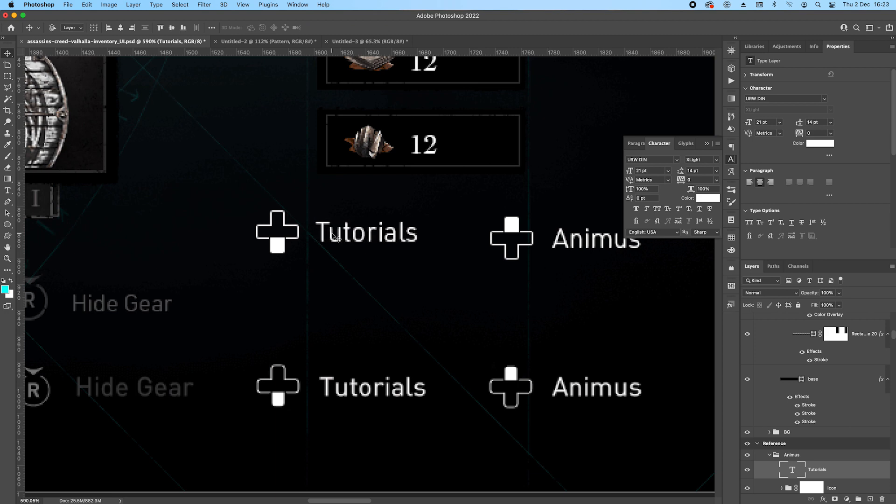
Collapse the copied Animus group and rename it as Tutorials.
{"action": "left_click", "coordinate": [770, 457]}
{"action": "double_click", "coordinate": [792, 455]}
{"action": "type", "text": "Tu"}
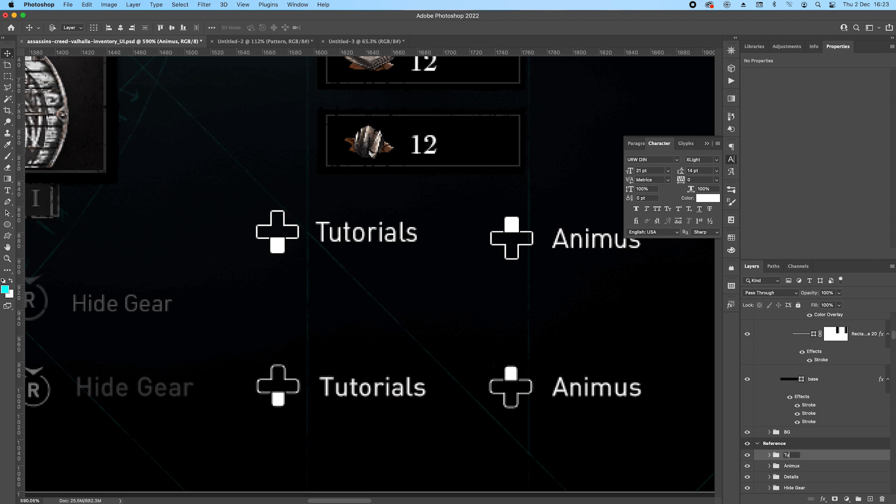
{"action": "key", "text": "Return"}
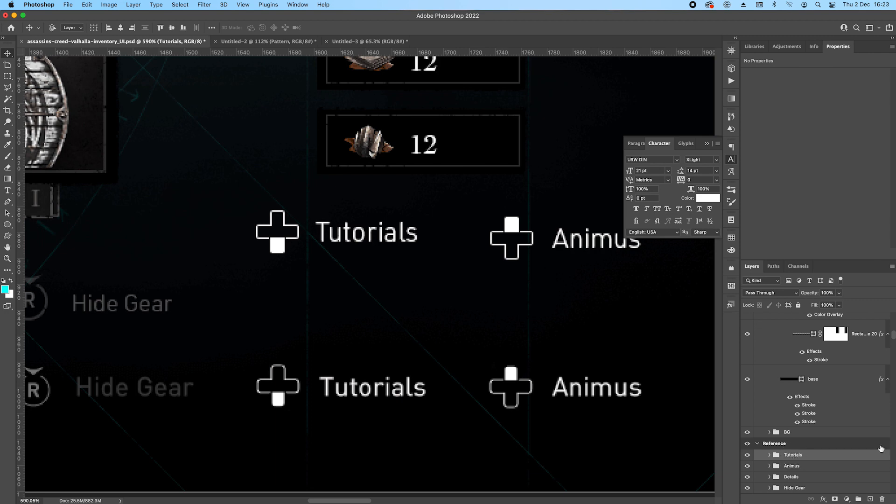
Select the Tutorials and Animus groups together and nudge both prompts slightly down.
{"action": "left_click", "coordinate": [816, 468], "text": "shift"}
{"action": "scroll", "coordinate": [358, 274], "scroll_direction": "down", "scroll_amount": 5}
{"action": "left_click_drag", "start_coordinate": [345, 259], "coordinate": [340, 280]}
{"action": "left_click_drag", "start_coordinate": [369, 52], "coordinate": [353, 289]}
{"action": "scroll", "coordinate": [335, 289], "scroll_direction": "up", "scroll_amount": 5}
{"action": "scroll", "coordinate": [445, 343], "scroll_direction": "down", "scroll_amount": 2}
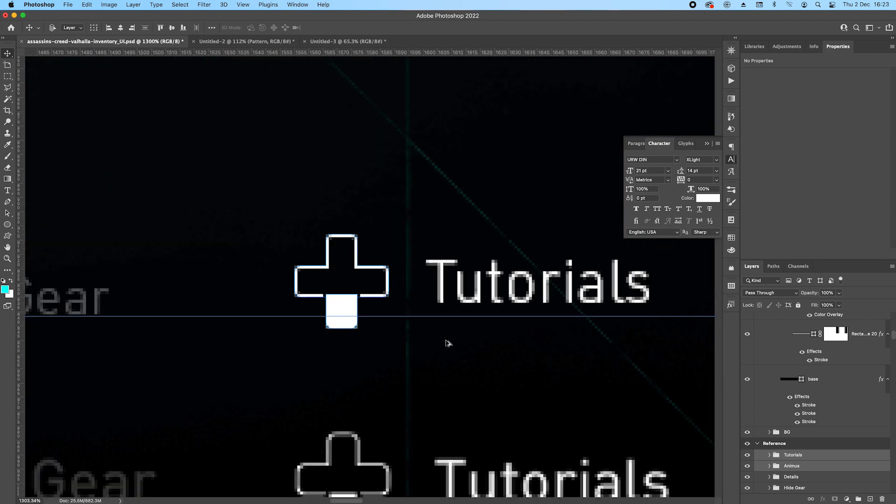
{"action": "key", "text": "Down"}
{"action": "key", "text": "Down"}
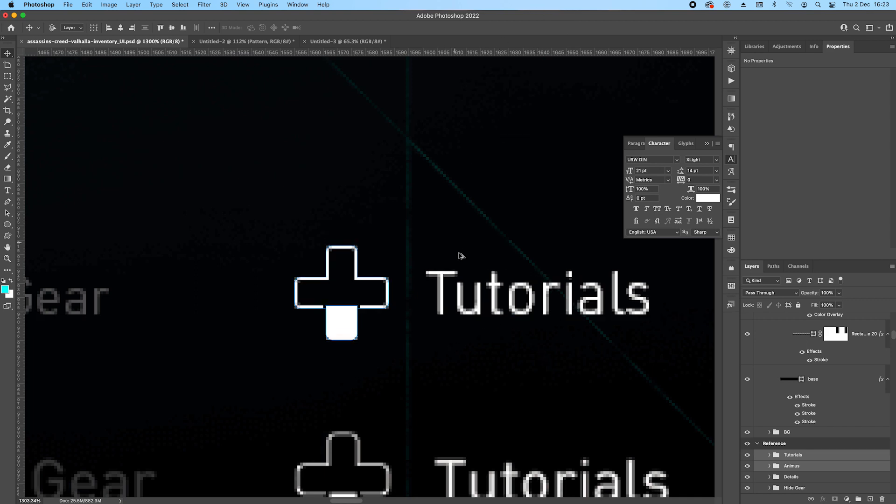
Group the Tutorials, Animus, Details, Hide Gear, Stats and Back groups and name the new group Bottom nav.
{"action": "scroll", "coordinate": [457, 247], "scroll_direction": "down", "scroll_amount": 7}
{"action": "scroll", "coordinate": [466, 253], "scroll_direction": "down", "scroll_amount": 6}
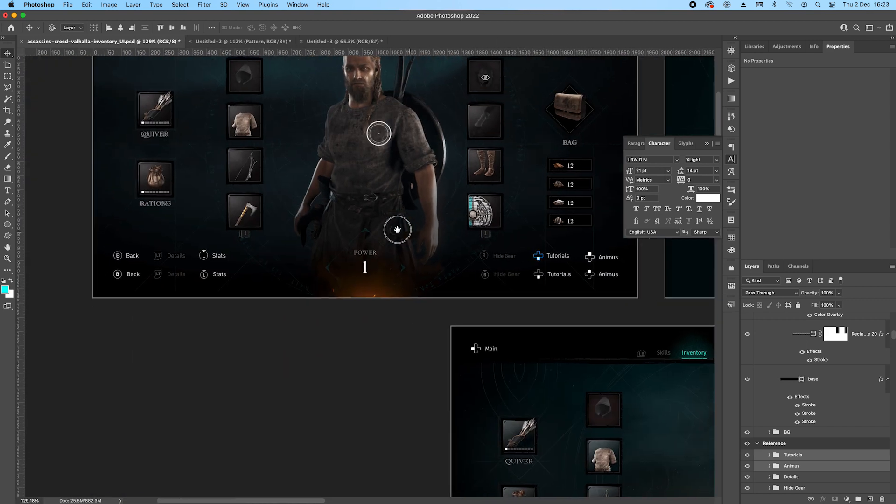
{"action": "left_click", "coordinate": [816, 456]}
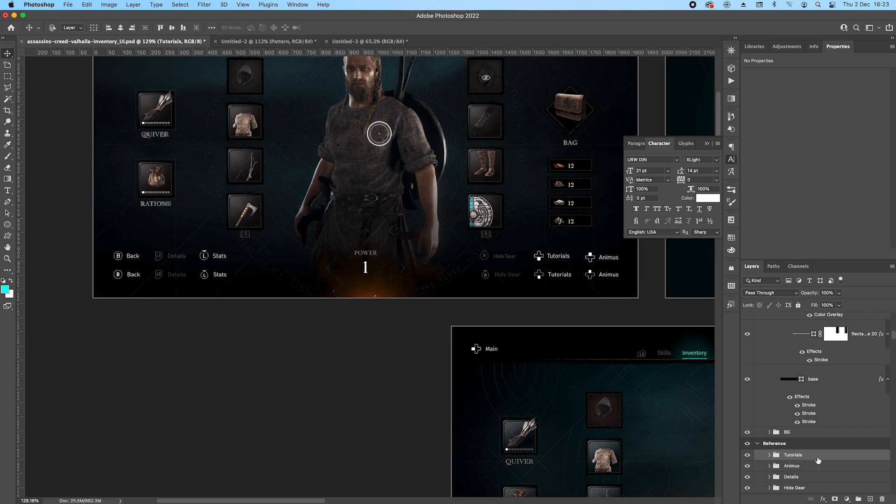
{"action": "scroll", "coordinate": [817, 457], "scroll_direction": "down", "scroll_amount": 3}
{"action": "left_click", "coordinate": [816, 450], "text": "shift"}
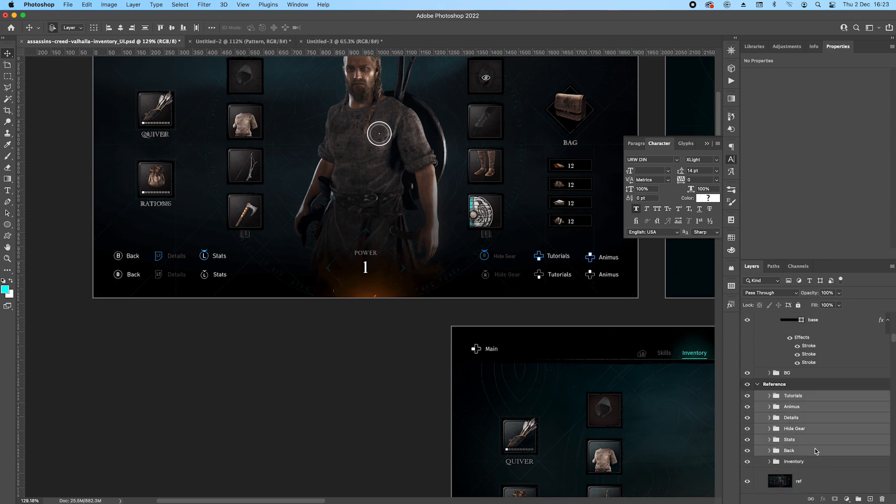
{"action": "key", "text": "super+g"}
{"action": "double_click", "coordinate": [795, 395]}
{"action": "type", "text": "Bo"}
{"action": "key", "text": "Return"}
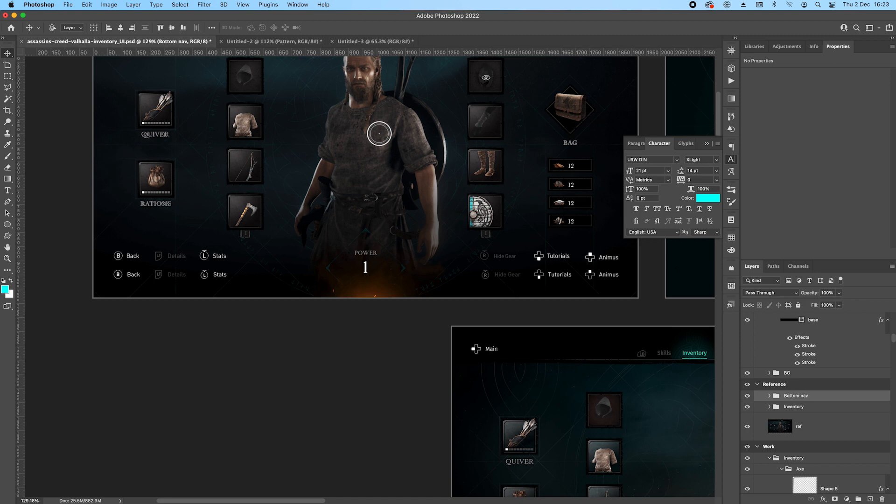
Move the Bottom nav group down until its prompts overlap the reference button prompts.
{"action": "key", "text": "shift+Down"}
{"action": "key", "text": "shift+Down"}
{"action": "key", "text": "shift+Down"}
{"action": "key", "text": "shift+Down"}
{"action": "key", "text": "shift+Down"}
{"action": "key", "text": "shift+Down"}
{"action": "key", "text": "shift+Down"}
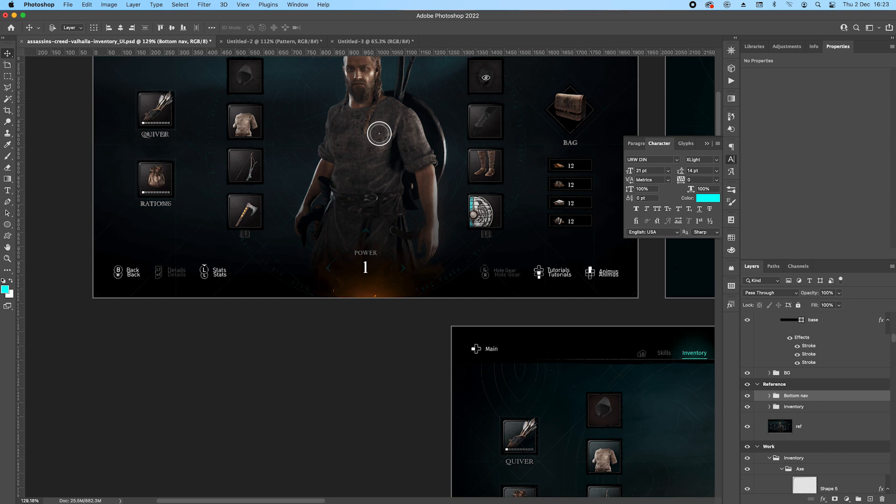
{"action": "key", "text": "shift+Down"}
{"action": "key", "text": "shift+Up"}
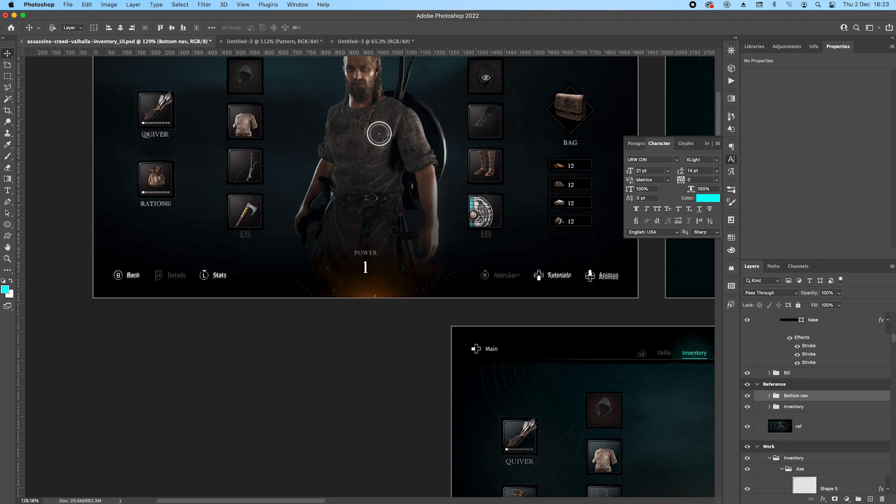
{"action": "key", "text": "Up"}
{"action": "key", "text": "Up"}
{"action": "key", "text": "Up"}
{"action": "key", "text": "Up"}
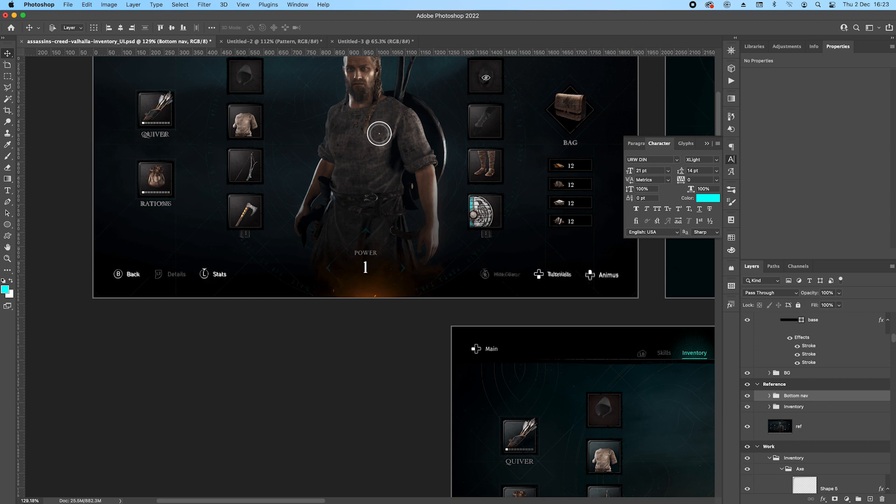
Place a copy of the Bottom nav group first in the Work2 artboard and collapse its Inventory, Group 6 and Top nav groups.
{"action": "scroll", "coordinate": [452, 246], "scroll_direction": "down", "scroll_amount": 10}
{"action": "left_click_drag", "start_coordinate": [482, 245], "coordinate": [366, 240]}
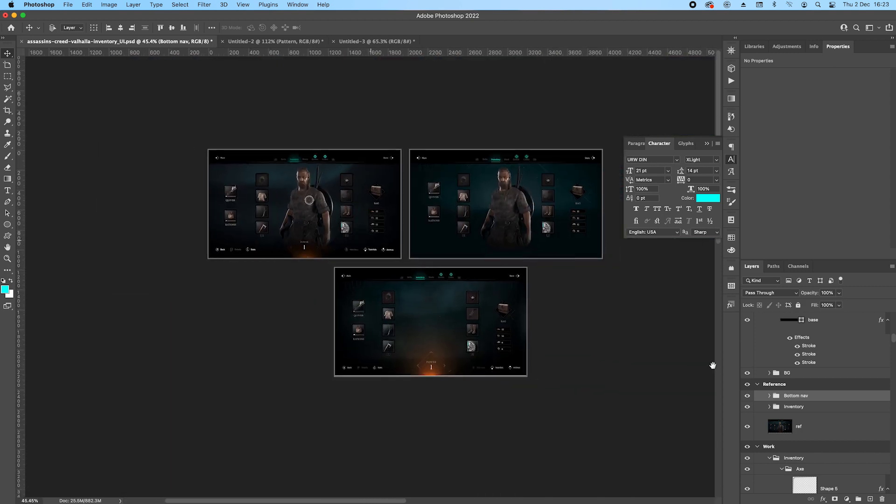
{"action": "left_click_drag", "start_coordinate": [824, 398], "coordinate": [822, 329]}
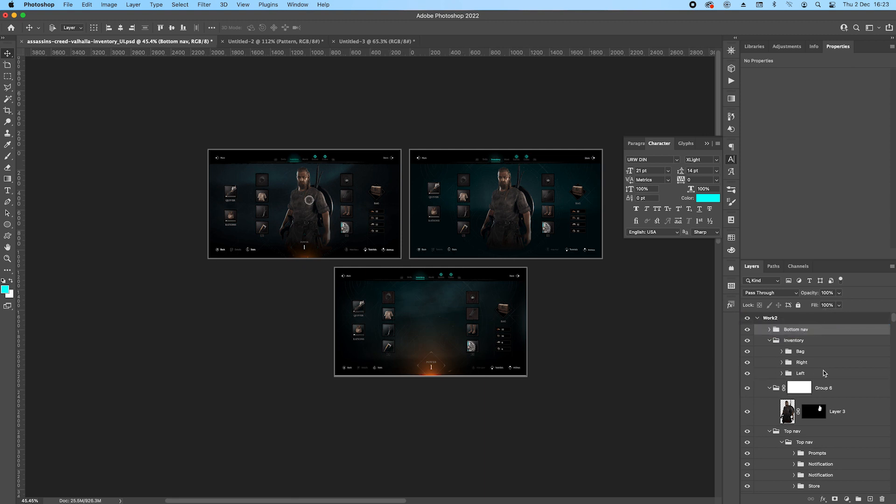
{"action": "left_click", "coordinate": [769, 341]}
{"action": "left_click", "coordinate": [769, 355]}
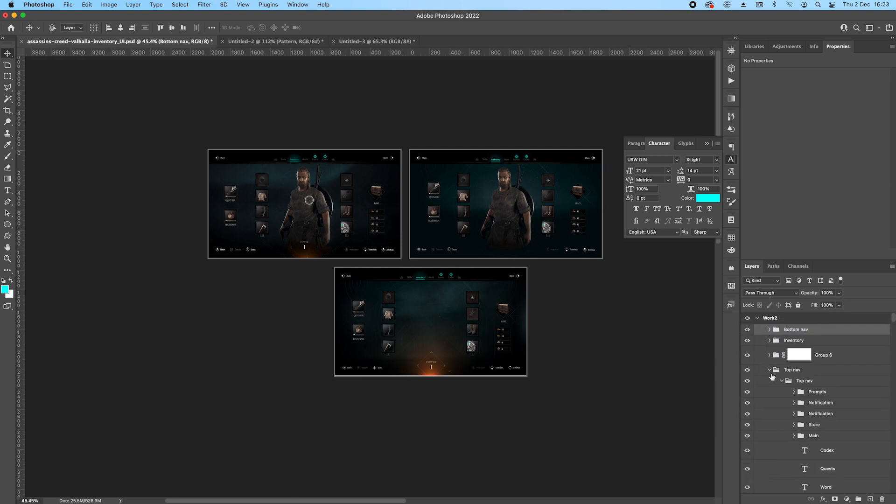
{"action": "left_click", "coordinate": [769, 370]}
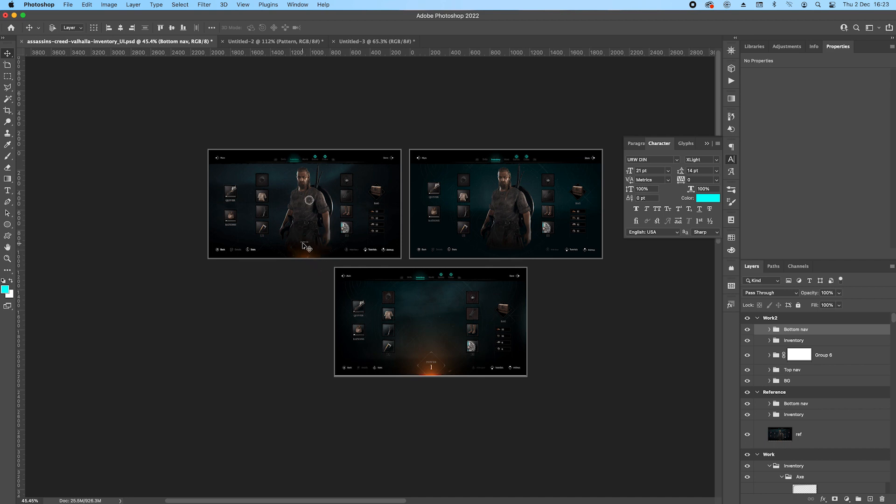
Draw a 188 px square above the Bottom nav group in the Reference artboard, over the character's waist.
{"action": "scroll", "coordinate": [304, 250], "scroll_direction": "up", "scroll_amount": 6}
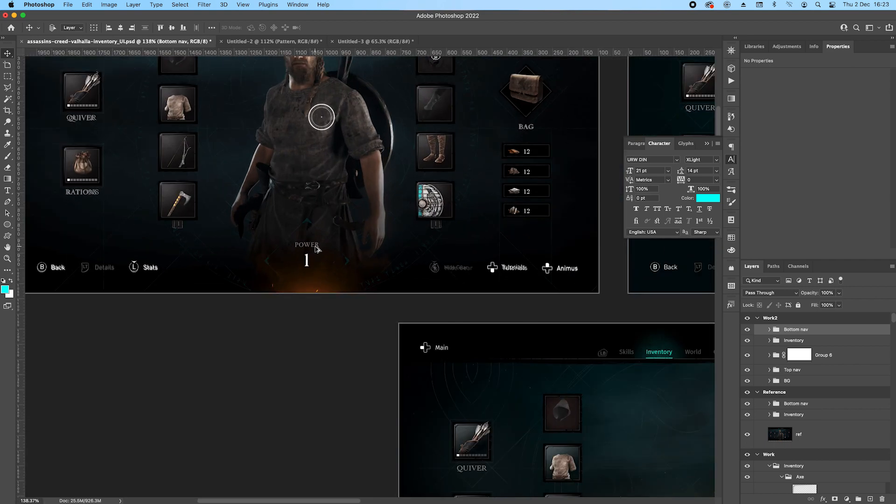
{"action": "left_click_drag", "start_coordinate": [476, 217], "coordinate": [387, 180]}
{"action": "scroll", "coordinate": [221, 178], "scroll_direction": "up", "scroll_amount": 5}
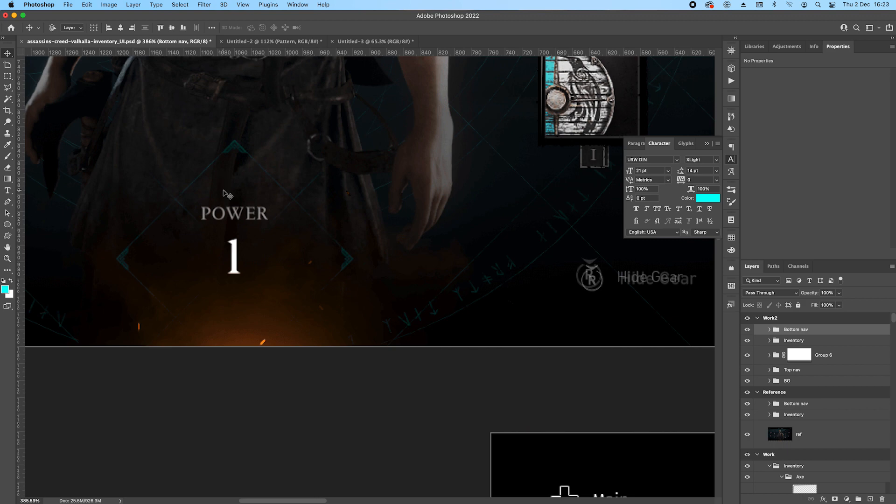
{"action": "scroll", "coordinate": [230, 183], "scroll_direction": "left", "scroll_amount": 2}
{"action": "scroll", "coordinate": [306, 236], "scroll_direction": "up", "scroll_amount": 10}
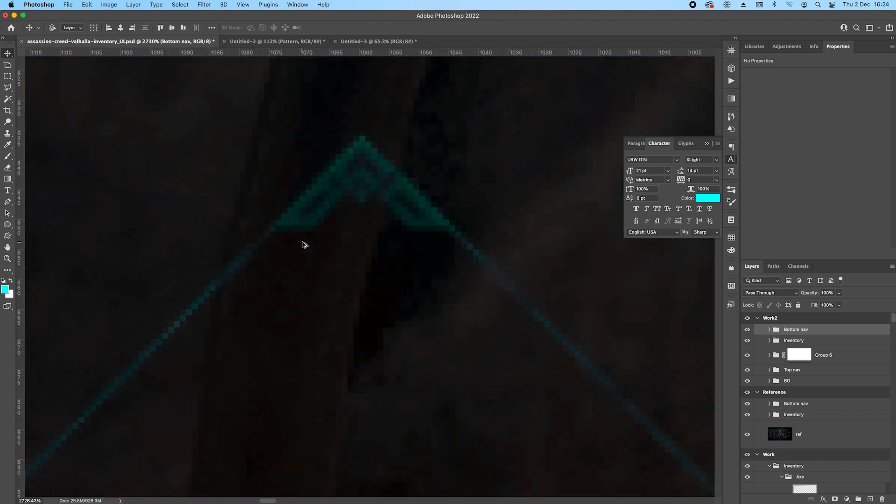
{"action": "scroll", "coordinate": [304, 244], "scroll_direction": "down", "scroll_amount": 8}
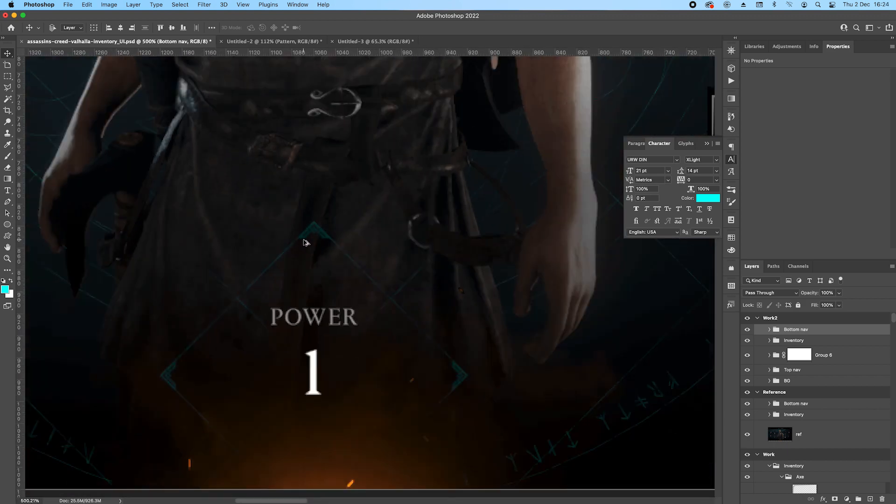
{"action": "left_click", "coordinate": [831, 404]}
{"action": "scroll", "coordinate": [338, 204], "scroll_direction": "down", "scroll_amount": 2}
{"action": "left_click_drag", "start_coordinate": [333, 186], "coordinate": [353, 243]}
{"action": "scroll", "coordinate": [351, 201], "scroll_direction": "down", "scroll_amount": 2}
{"action": "left_click", "coordinate": [7, 225]}
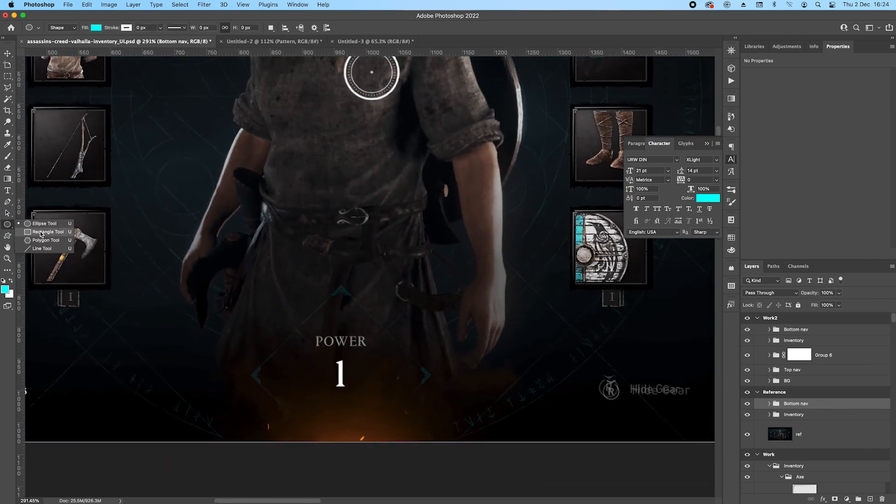
{"action": "left_click", "coordinate": [41, 232]}
{"action": "left_click_drag", "start_coordinate": [297, 124], "coordinate": [418, 259]}
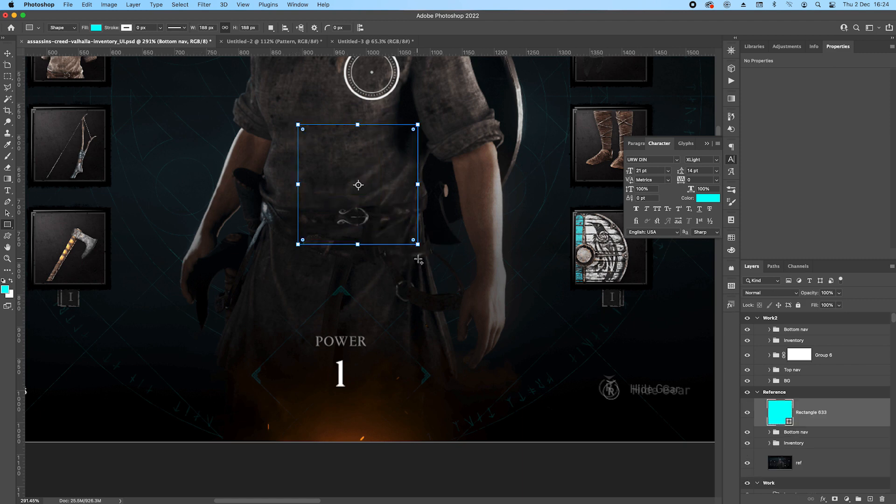
Rotate the square 45° into a diamond and remove its fill.
{"action": "left_click_drag", "start_coordinate": [443, 140], "coordinate": [450, 179]}
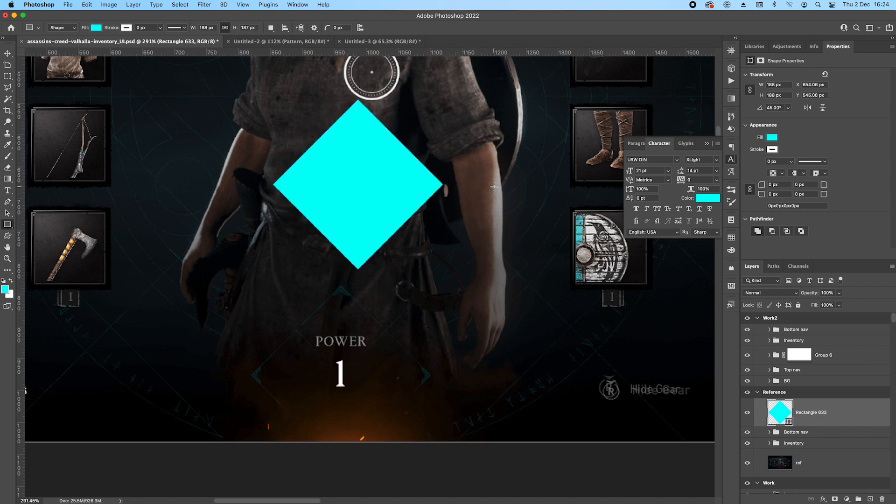
{"action": "left_click", "coordinate": [770, 137]}
{"action": "left_click", "coordinate": [755, 154]}
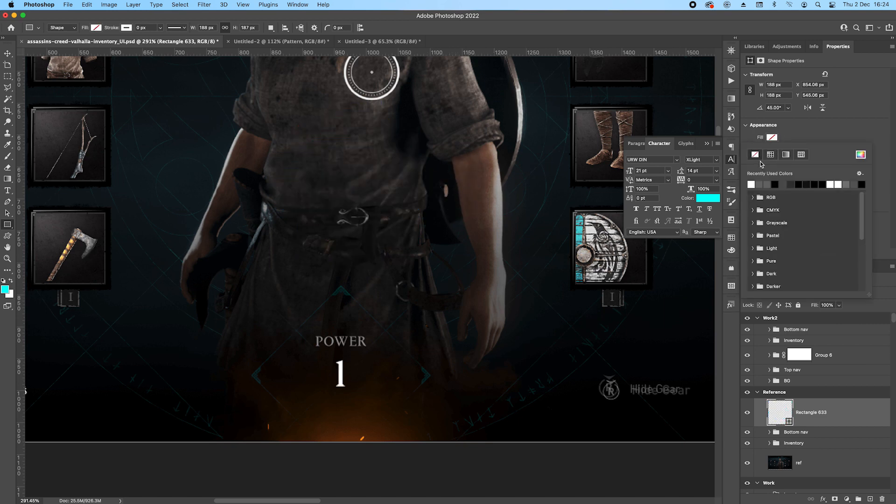
Add a pattern-filled Stroke effect to the diamond and set its blend mode to Screen.
{"action": "left_click", "coordinate": [823, 498]}
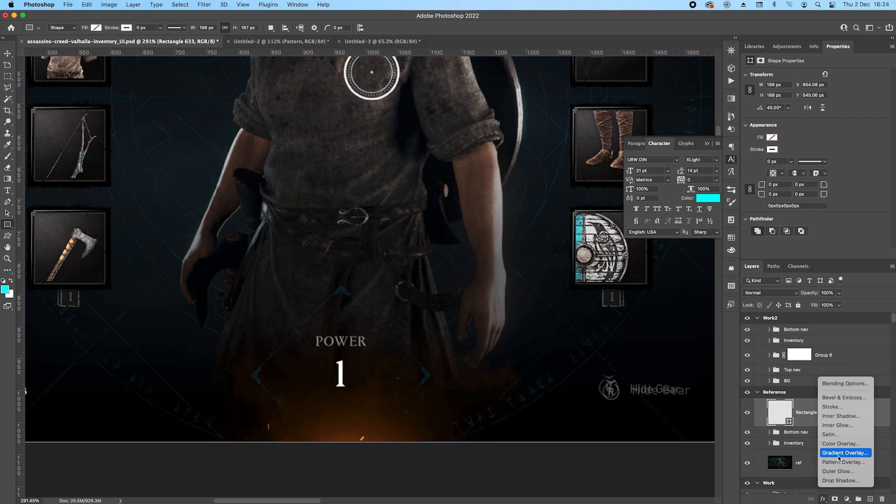
{"action": "left_click", "coordinate": [833, 408]}
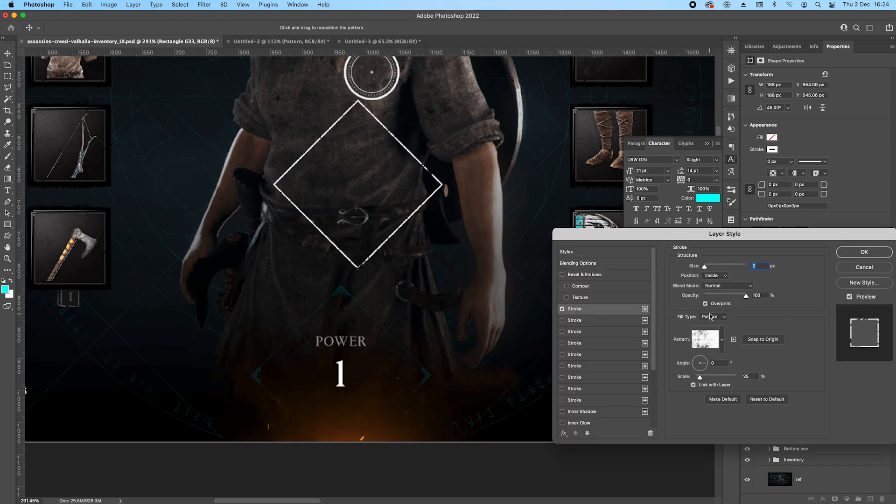
{"action": "left_click", "coordinate": [720, 288]}
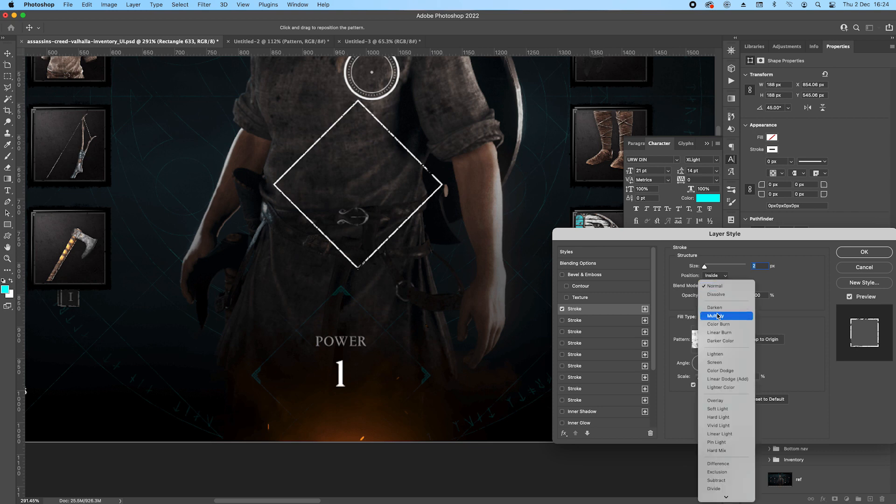
{"action": "left_click", "coordinate": [717, 317]}
{"action": "left_click", "coordinate": [719, 286]}
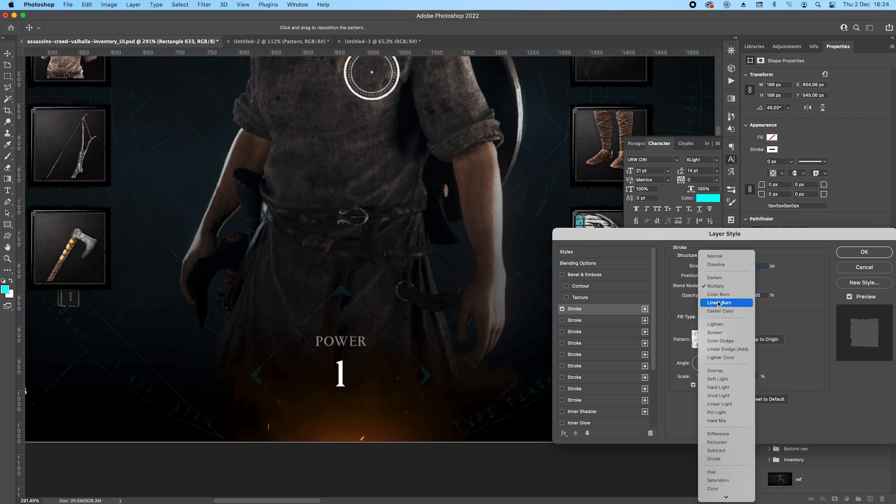
{"action": "left_click", "coordinate": [714, 333]}
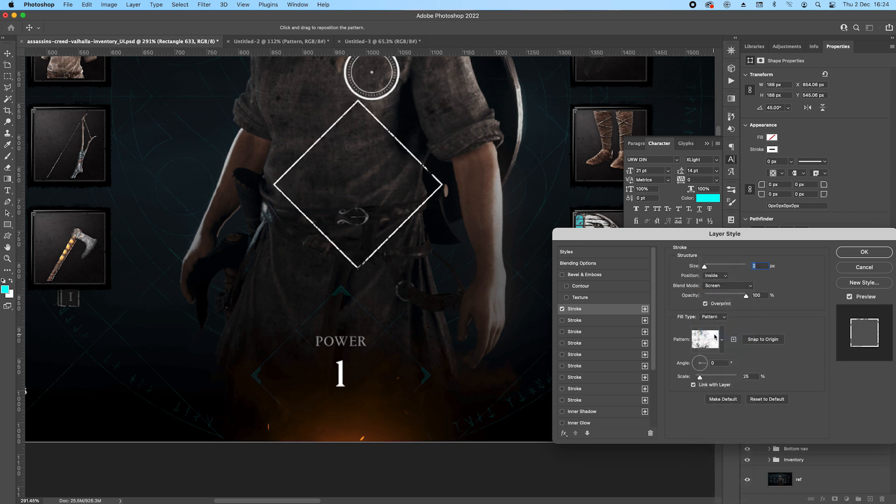
Set the diamond's stroke opacity to 20% and its size to 1 px, and apply the layer style.
{"action": "double_click", "coordinate": [764, 293]}
{"action": "type", "text": "20"}
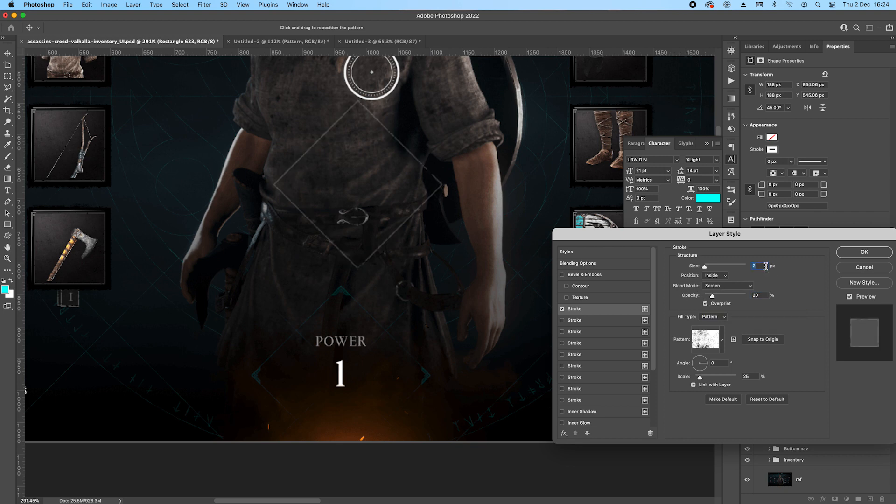
{"action": "key", "text": "Down"}
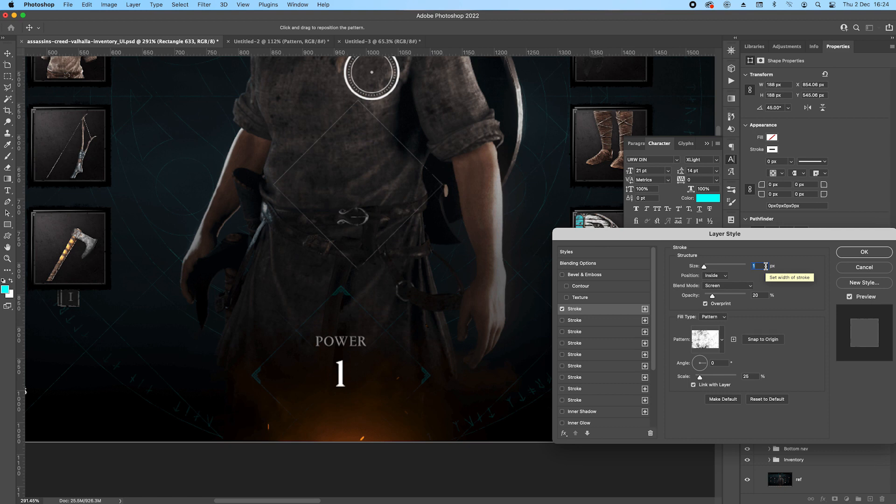
{"action": "key", "text": "Return"}
{"action": "double_click", "coordinate": [798, 439]}
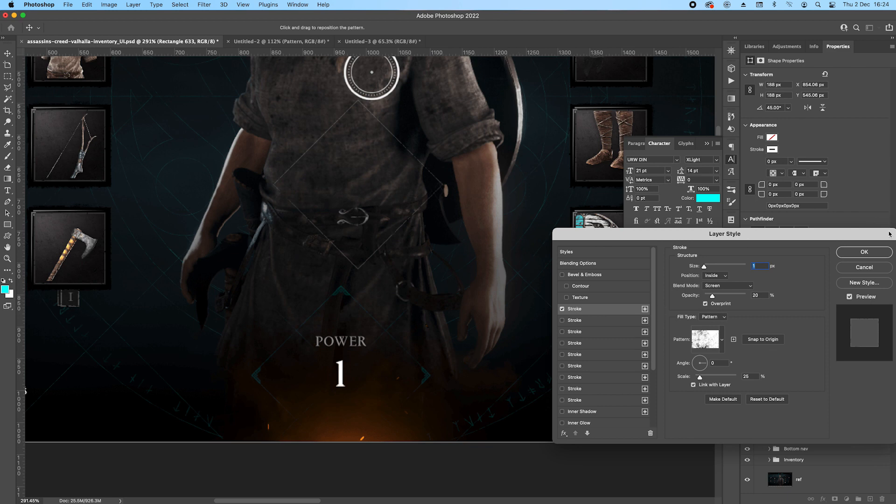
{"action": "left_click", "coordinate": [868, 252]}
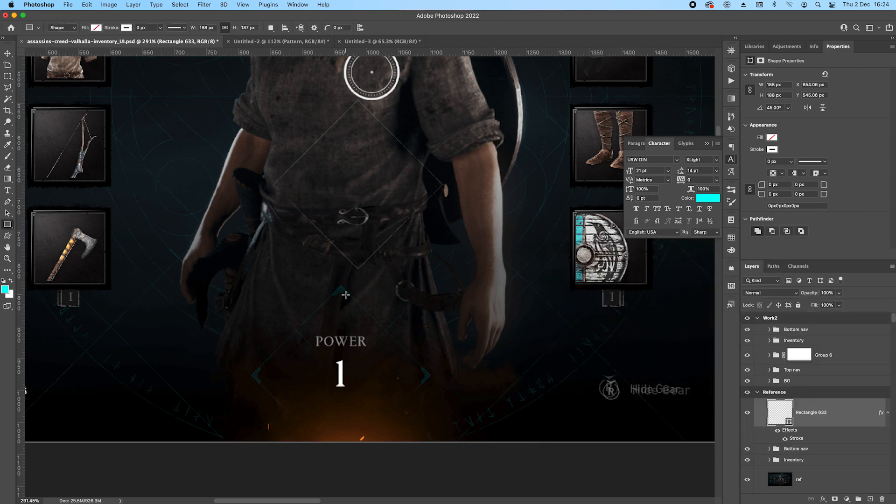
Examine the teal arrowhead at the tip of the reference Power diamond up close.
{"action": "scroll", "coordinate": [345, 294], "scroll_direction": "up", "scroll_amount": 5}
{"action": "scroll", "coordinate": [344, 280], "scroll_direction": "up", "scroll_amount": 3}
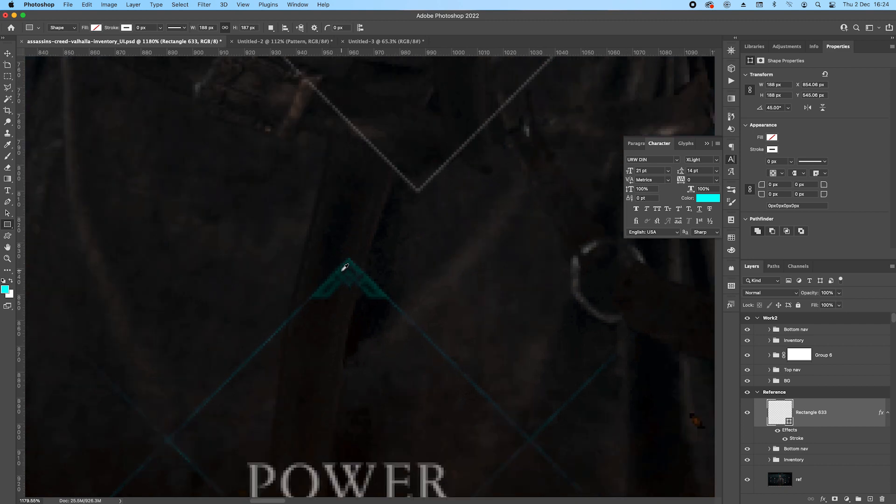
{"action": "scroll", "coordinate": [339, 280], "scroll_direction": "up", "scroll_amount": 2}
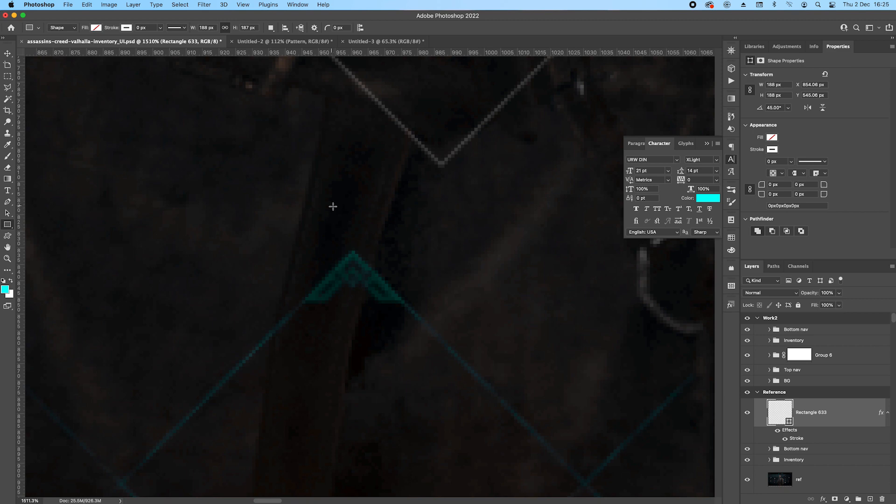
Draw an 8 px diamond above the teal arrowhead and add the pattern Stroke effect to it.
{"action": "mouse_move", "coordinate": [342, 183]}
{"action": "left_mouse_down"}
{"action": "mouse_move", "coordinate": [364, 215]}
{"action": "mouse_move", "coordinate": [386, 194]}
{"action": "mouse_move", "coordinate": [385, 204]}
{"action": "left_mouse_up"}
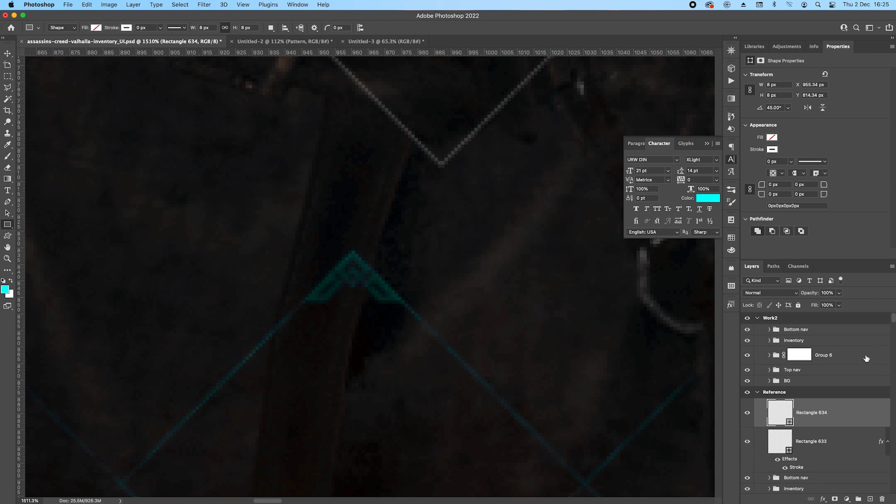
{"action": "left_click", "coordinate": [823, 499]}
{"action": "left_click", "coordinate": [833, 402]}
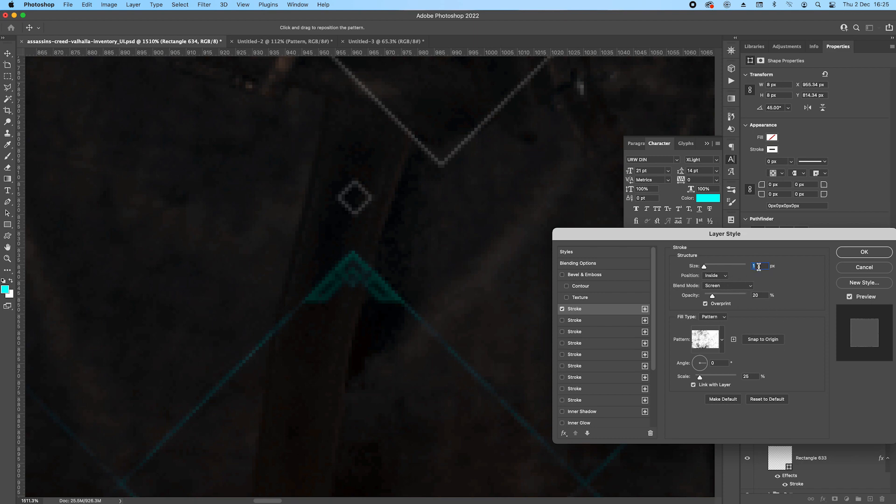
{"action": "key", "text": "Return"}
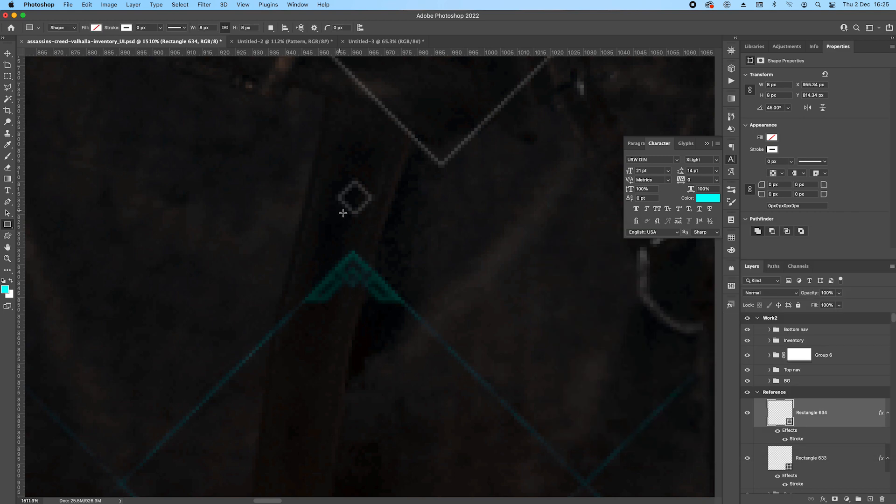
Set the small diamond's width and height to 10 px.
{"action": "key", "text": "ctrl+t"}
{"action": "left_click", "coordinate": [174, 27]}
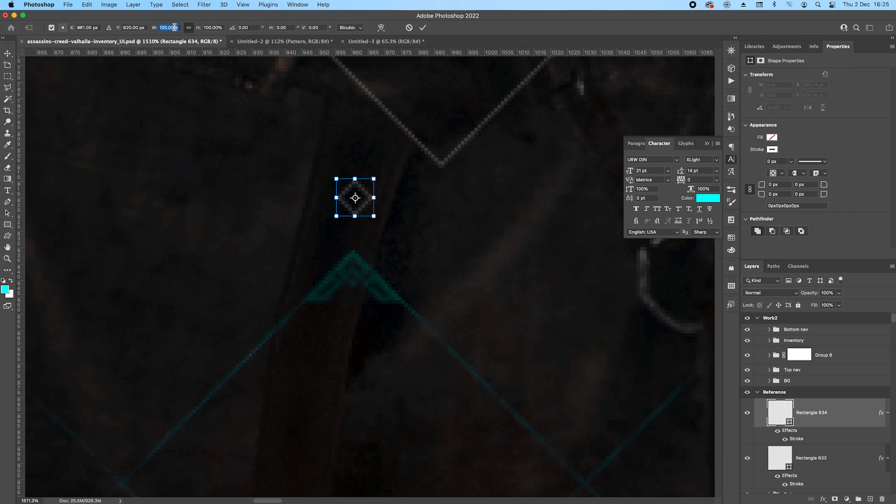
{"action": "key", "text": "Right"}
{"action": "left_click", "coordinate": [788, 86]}
{"action": "type", "text": "10"}
{"action": "key", "text": "Return"}
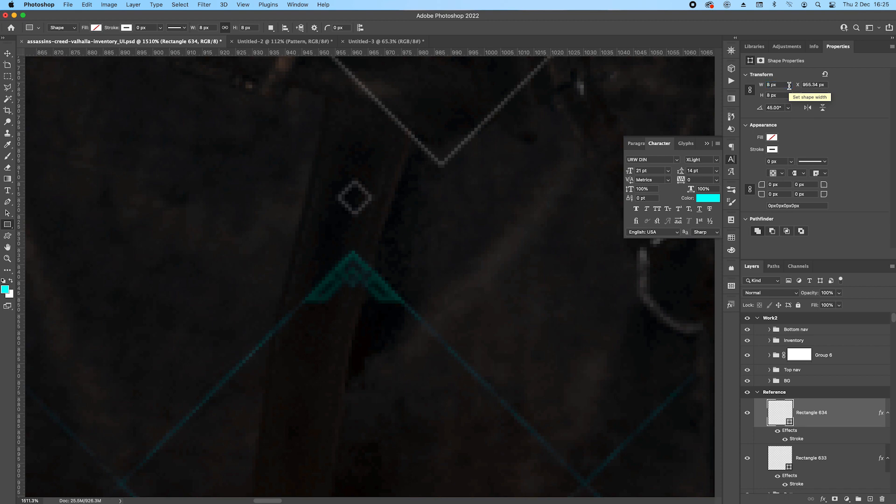
{"action": "type", "text": "10"}
{"action": "key", "text": "Return"}
Duplicate the small diamond beneath the original and resize the copy to 4 px.
{"action": "scroll", "coordinate": [356, 217], "scroll_direction": "up", "scroll_amount": 3}
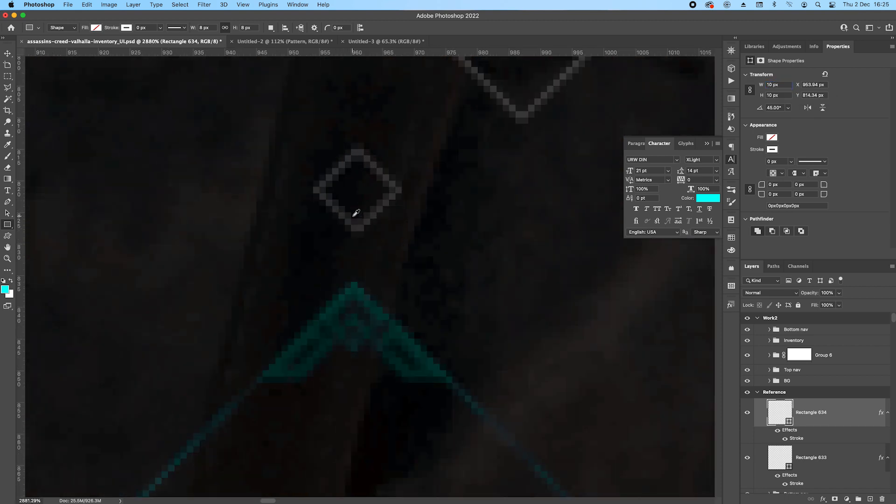
{"action": "left_click_drag", "start_coordinate": [822, 415], "coordinate": [828, 428]}
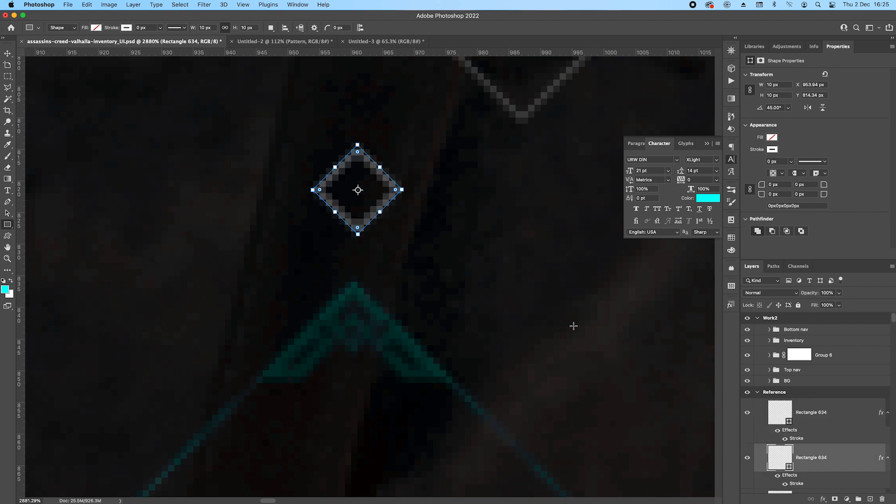
{"action": "left_click", "coordinate": [789, 84]}
{"action": "type", "text": "7"}
{"action": "key", "text": "Return"}
{"action": "key", "text": "Return"}
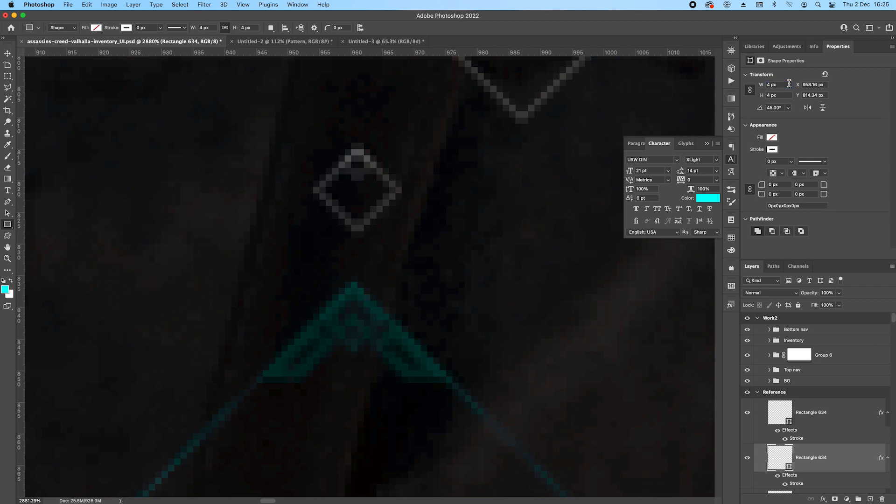
Move the 4 px diamond down 7 px into the lower corner of the larger diamond.
{"action": "key", "text": "v"}
{"action": "key", "text": "Down"}
{"action": "key", "text": "Down"}
{"action": "key", "text": "Down"}
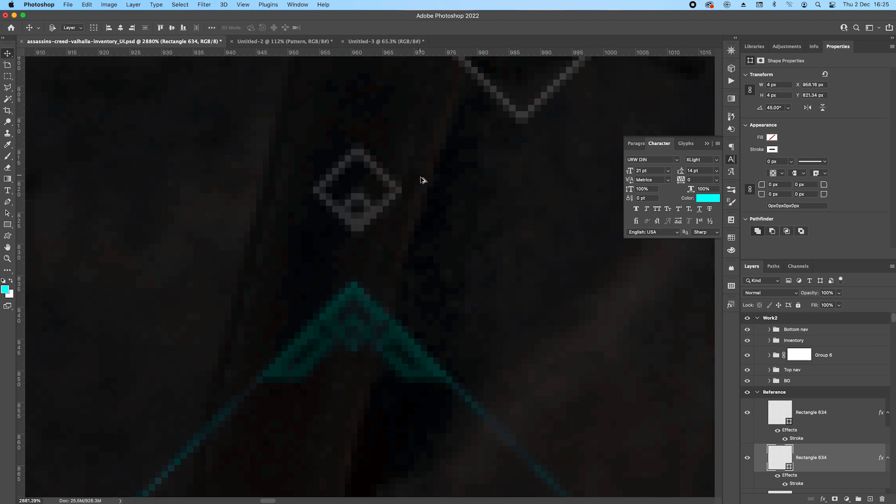
Draw a 26 by 5 px bar beside the diamonds and copy their Stroke effect onto it.
{"action": "scroll", "coordinate": [420, 183], "scroll_direction": "down", "scroll_amount": 2}
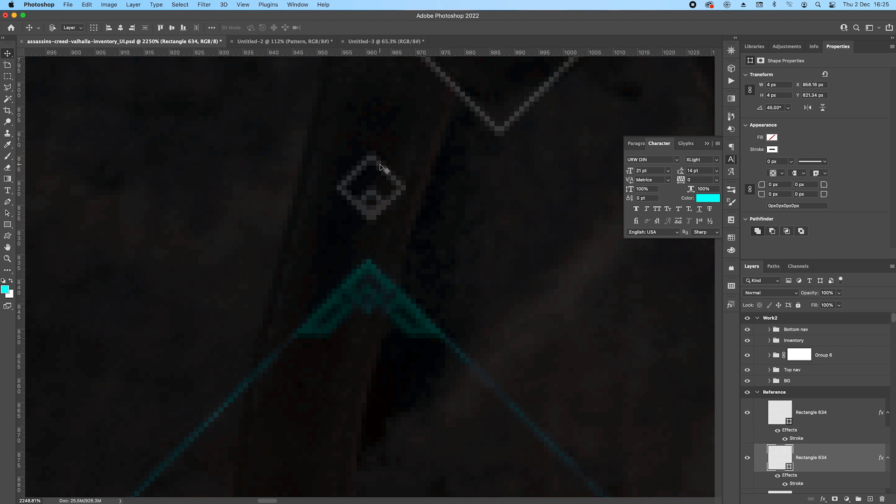
{"action": "left_click", "coordinate": [8, 226]}
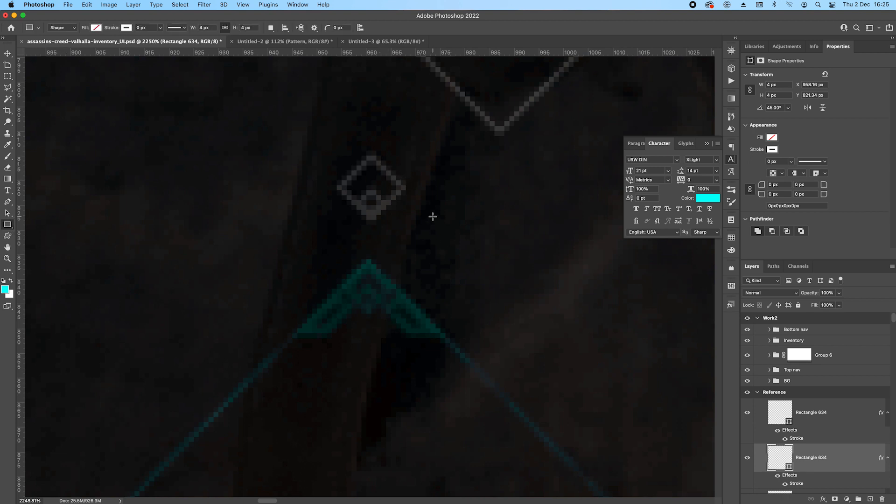
{"action": "left_click_drag", "start_coordinate": [443, 201], "coordinate": [564, 221]}
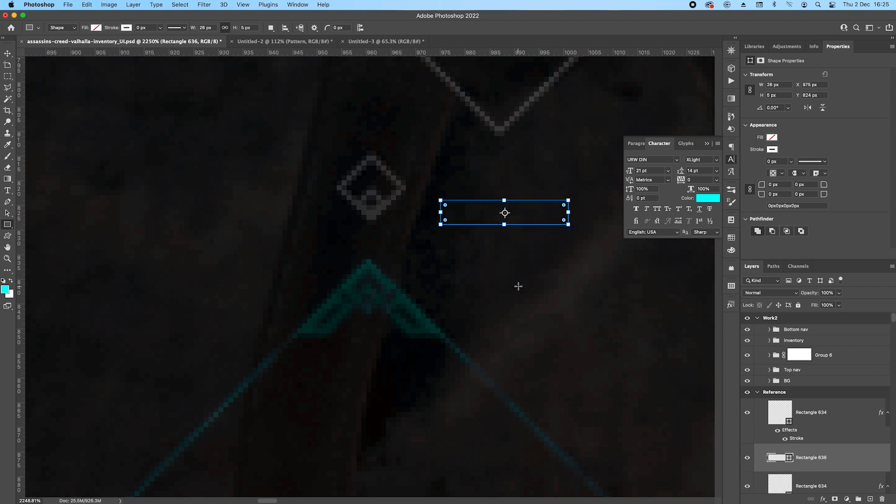
{"action": "left_click_drag", "start_coordinate": [798, 437], "coordinate": [809, 458]}
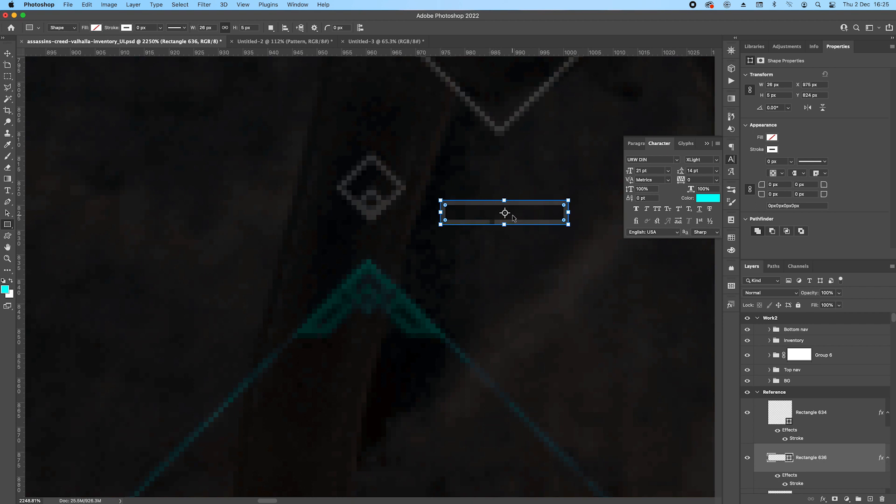
Rotate the bar 45° and move it against the right corner of the small diamond.
{"action": "key", "text": "super+t"}
{"action": "left_click_drag", "start_coordinate": [574, 202], "coordinate": [575, 256]}
{"action": "key", "text": "Left"}
{"action": "key", "text": "Left"}
{"action": "key", "text": "Left"}
{"action": "key", "text": "Left"}
{"action": "key", "text": "Left"}
{"action": "key", "text": "Left"}
{"action": "key", "text": "Left"}
{"action": "key", "text": "Left"}
{"action": "key", "text": "Left"}
{"action": "key", "text": "Left"}
{"action": "key", "text": "Left"}
{"action": "key", "text": "Left"}
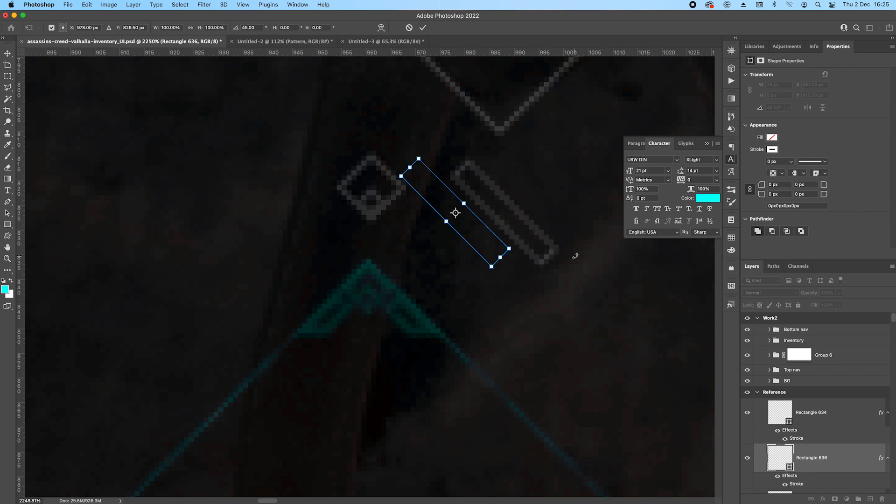
{"action": "key", "text": "Down"}
{"action": "key", "text": "Down"}
{"action": "key", "text": "Down"}
{"action": "key", "text": "Down"}
{"action": "key", "text": "Down"}
{"action": "key", "text": "Down"}
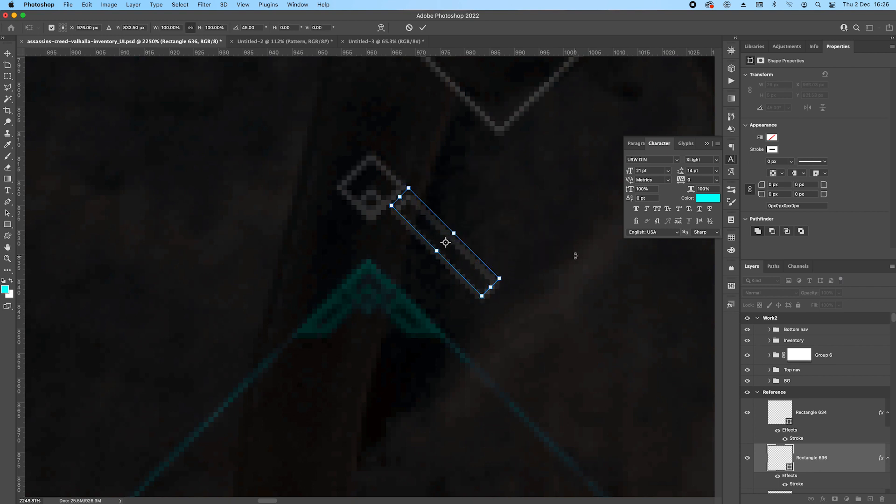
{"action": "key", "text": "Return"}
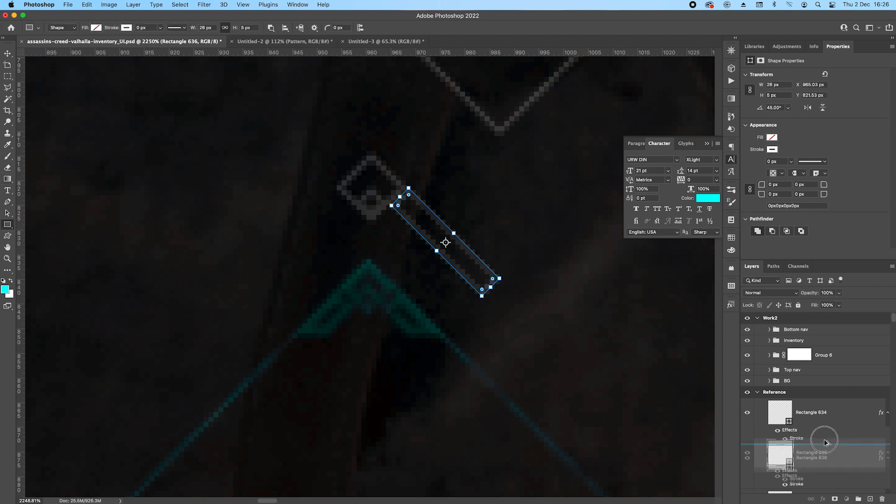
Duplicate the bar, flip the copy horizontally, and move it to the diamond's left side at X 835.03 px.
{"action": "key", "text": "ctrl+t"}
{"action": "right_click", "coordinate": [488, 322]}
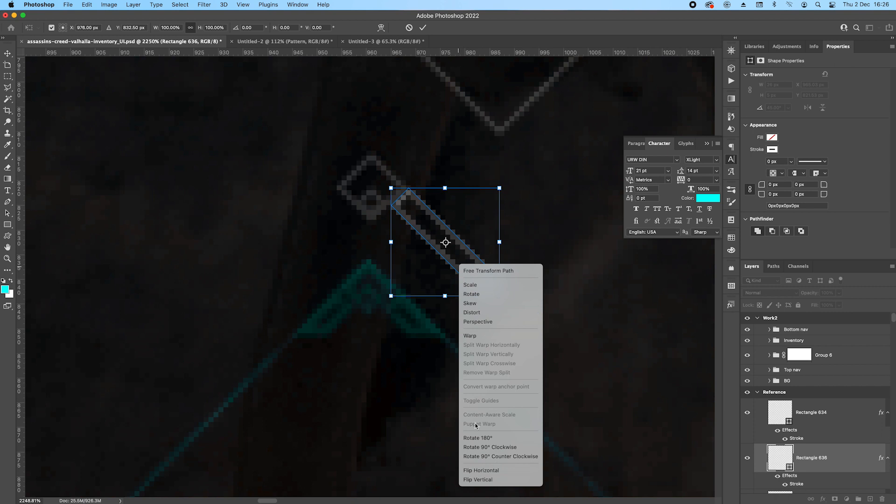
{"action": "left_click", "coordinate": [485, 466]}
{"action": "key", "text": "shift+Left"}
{"action": "key", "text": "shift+Left"}
{"action": "key", "text": "shift+Left"}
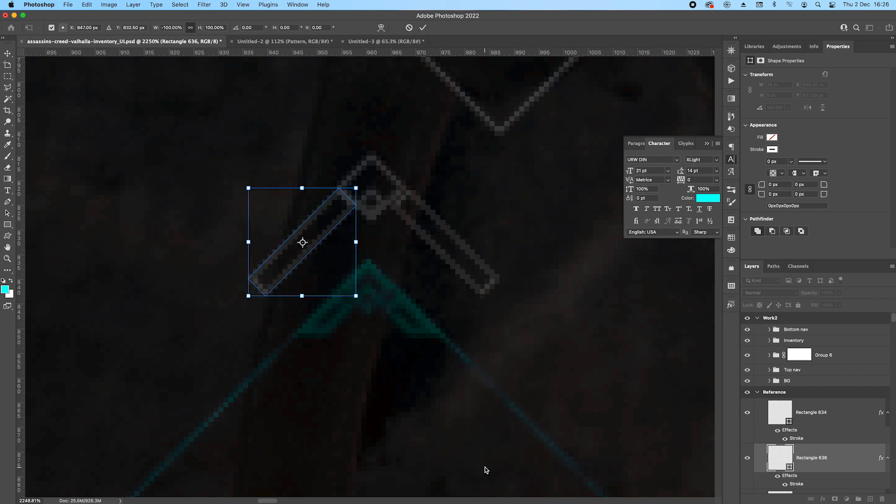
{"action": "key", "text": "Return"}
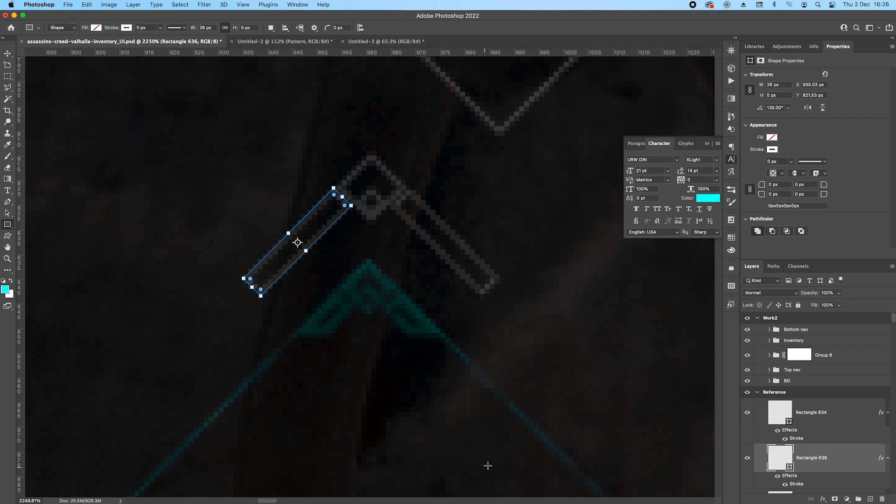
Merge the two angled bars into a single shape layer.
{"action": "scroll", "coordinate": [837, 422], "scroll_direction": "down", "scroll_amount": 2}
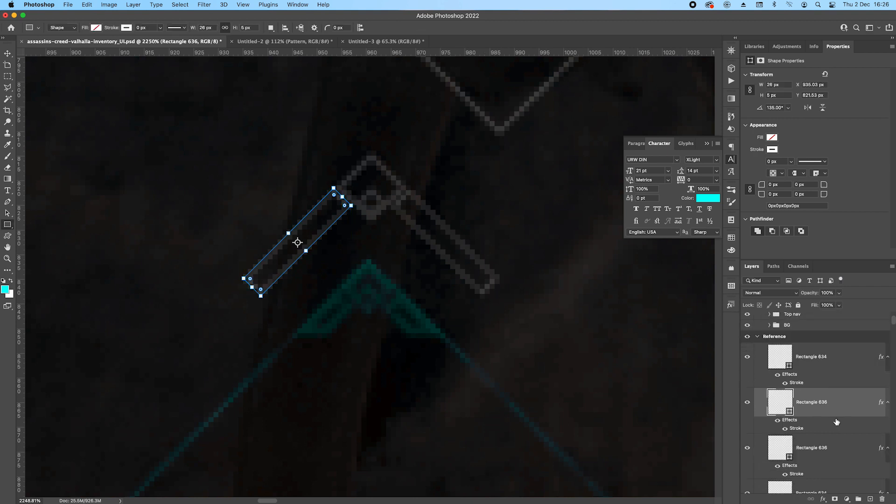
{"action": "left_click", "coordinate": [844, 452], "text": "shift"}
{"action": "right_click", "coordinate": [844, 452]}
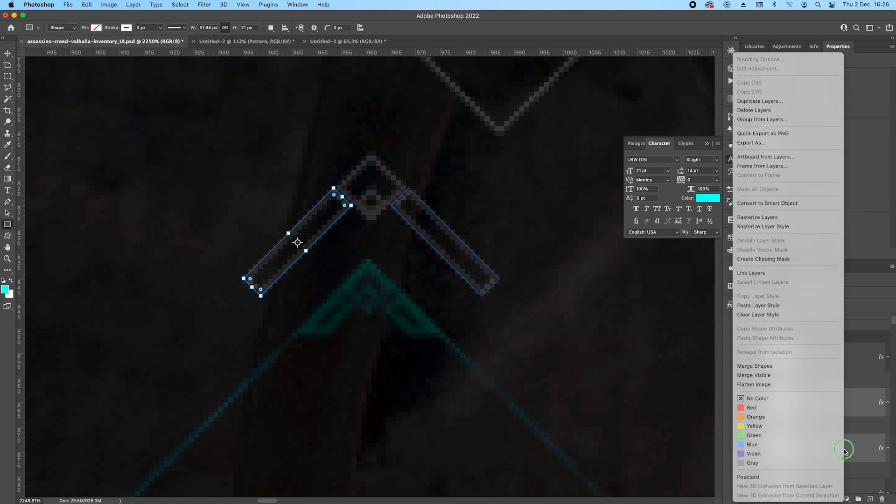
{"action": "left_click", "coordinate": [764, 367]}
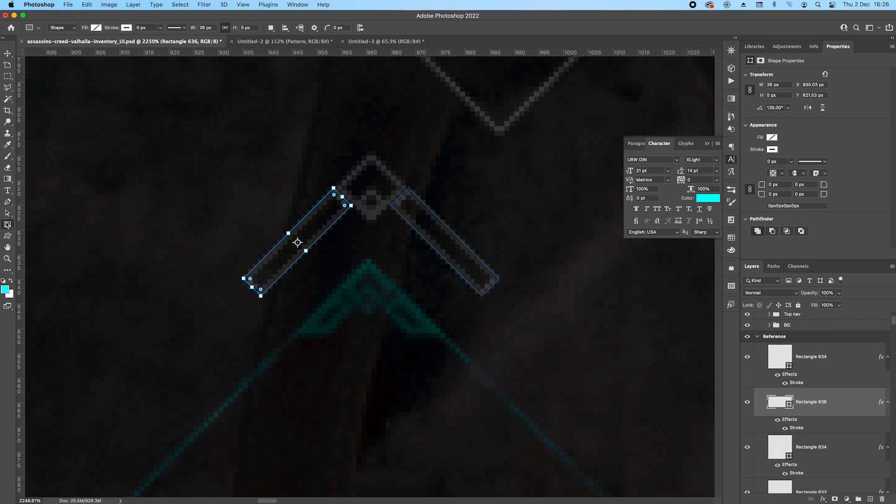
Cut off the lower ends of the bars by subtracting a 73 by 24 px rectangle, and merge the shape components.
{"action": "left_click_drag", "start_coordinate": [208, 250], "coordinate": [567, 357]}
{"action": "key", "text": "Return"}
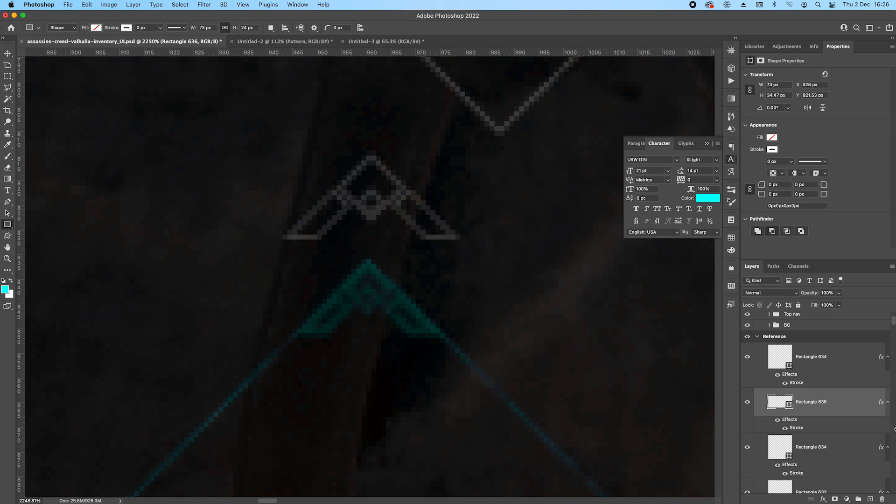
{"action": "left_click", "coordinate": [821, 361]}
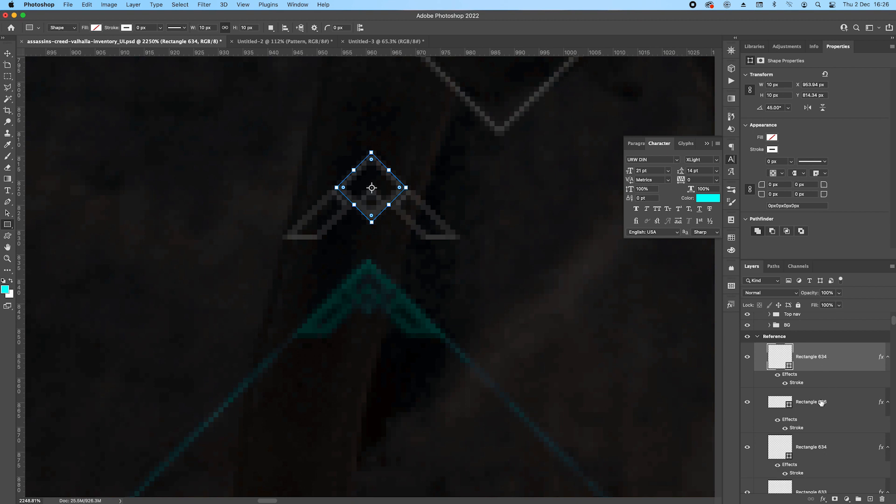
{"action": "left_click", "coordinate": [835, 414]}
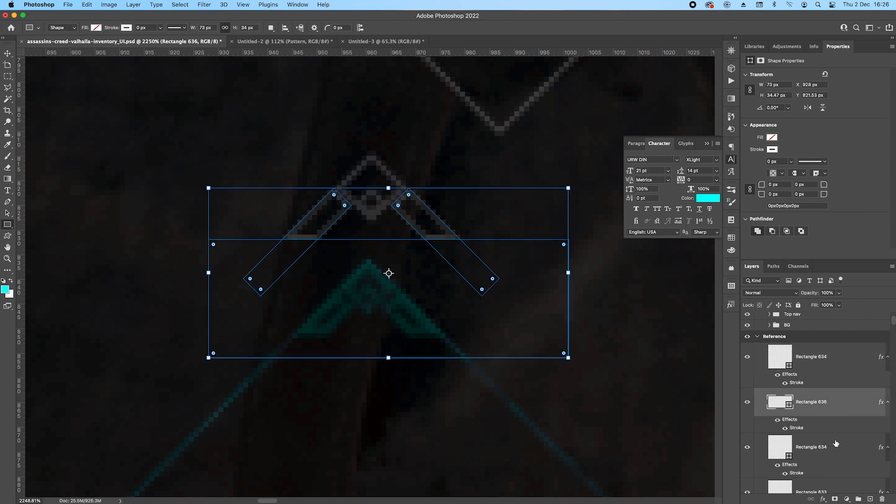
{"action": "left_click", "coordinate": [270, 28]}
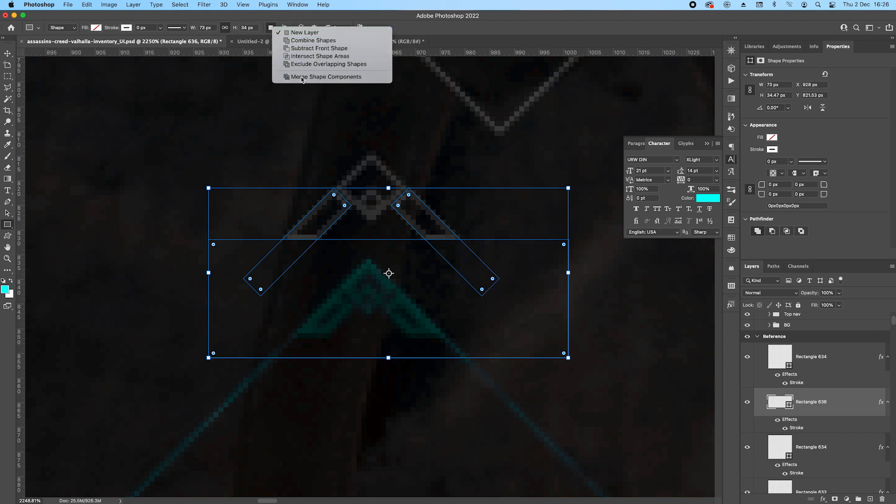
{"action": "left_click", "coordinate": [301, 75]}
Set the Stroke effect size of the trimmed bars to 2 px.
{"action": "double_click", "coordinate": [797, 427]}
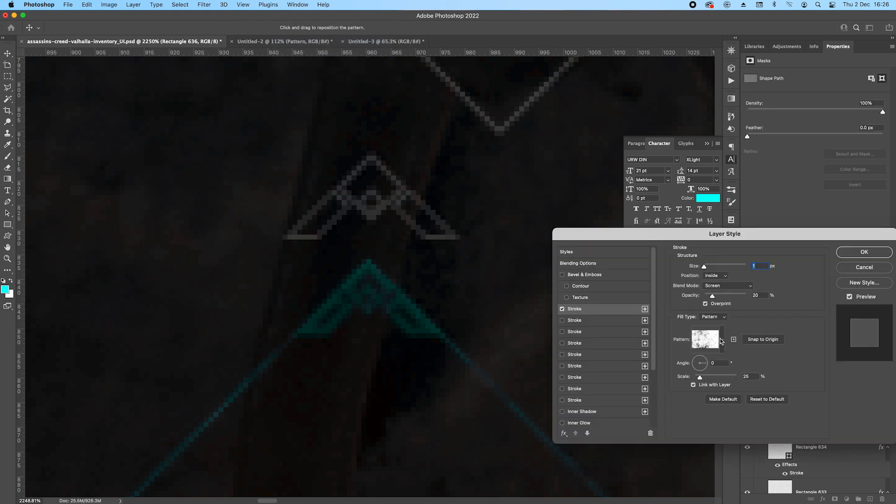
{"action": "left_click_drag", "start_coordinate": [760, 267], "coordinate": [746, 266]}
{"action": "type", "text": "2"}
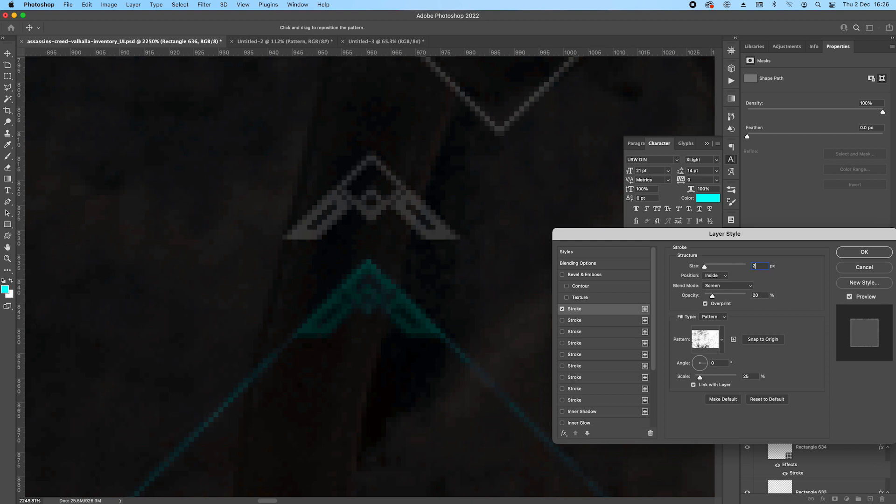
{"action": "key", "text": "Return"}
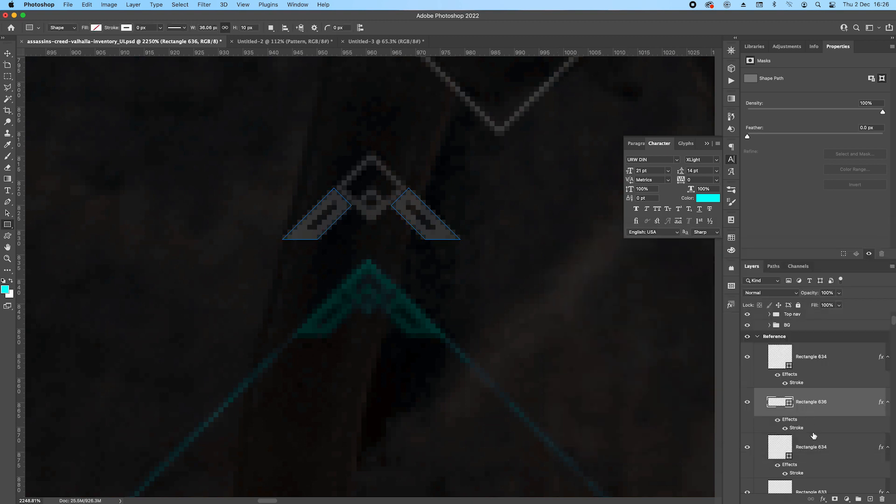
{"action": "double_click", "coordinate": [797, 473]}
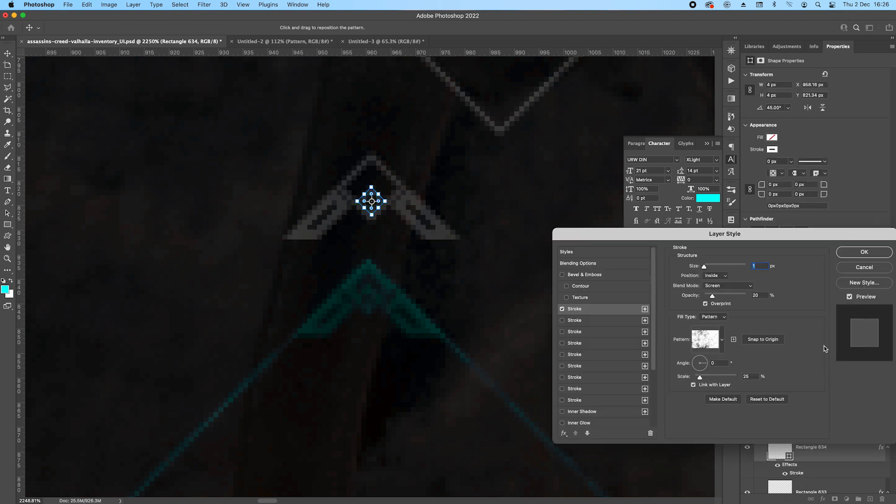
{"action": "key", "text": "Escape"}
{"action": "scroll", "coordinate": [813, 450], "scroll_direction": "down", "scroll_amount": 3}
{"action": "left_click", "coordinate": [798, 448]}
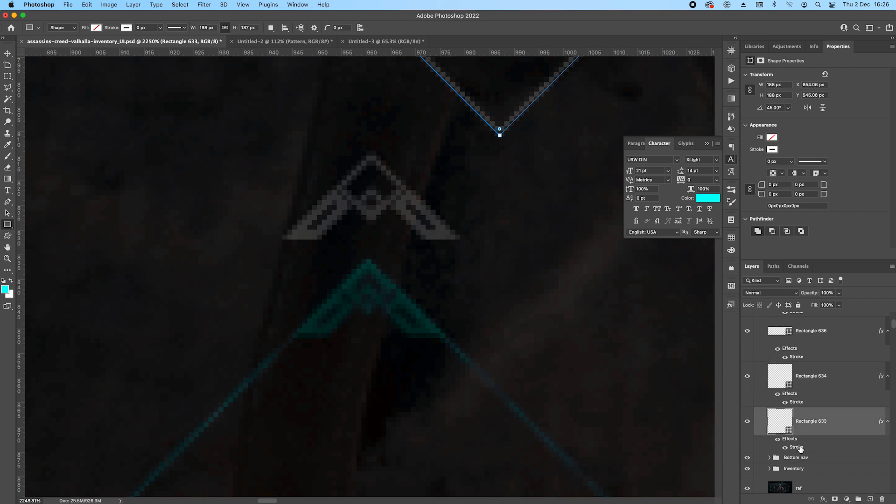
{"action": "scroll", "coordinate": [816, 374], "scroll_direction": "up", "scroll_amount": 3}
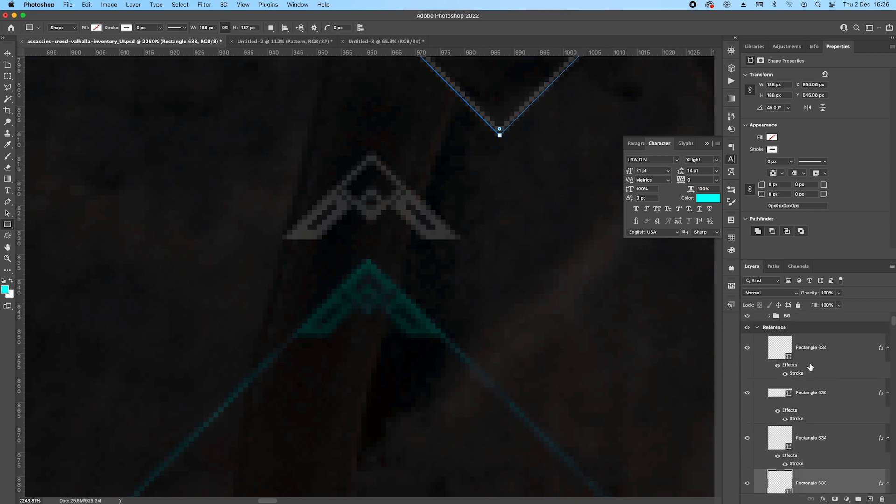
Set the Stroke effect size of the 10 px diamond to 2 px and hide the on-canvas extras.
{"action": "double_click", "coordinate": [797, 372]}
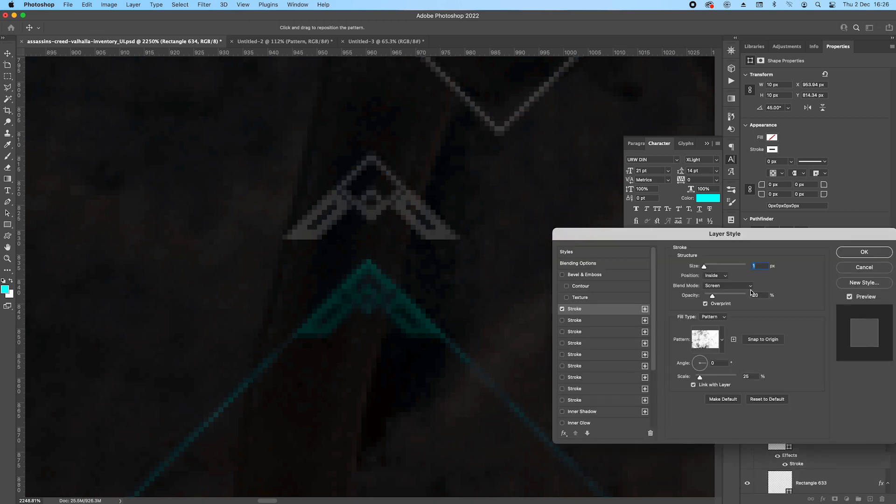
{"action": "key", "text": "Up"}
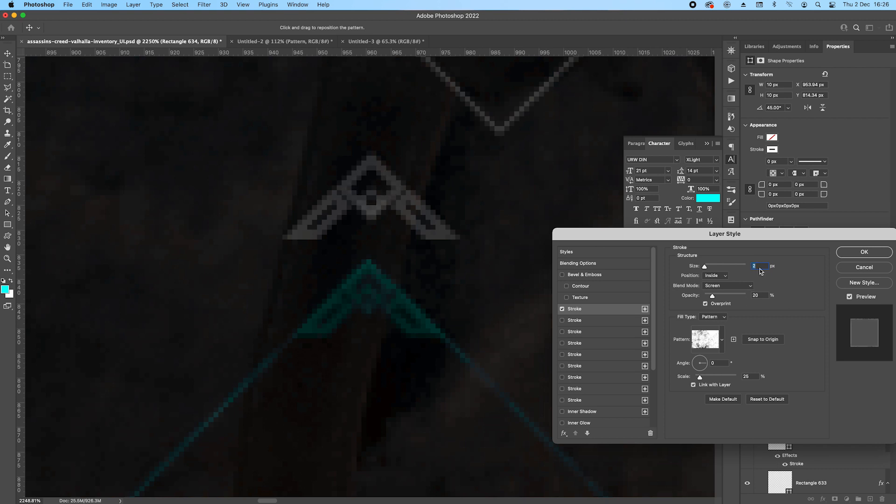
{"action": "key", "text": "Return"}
{"action": "scroll", "coordinate": [320, 228], "scroll_direction": "down", "scroll_amount": 5}
{"action": "key", "text": "super+h"}
{"action": "scroll", "coordinate": [833, 369], "scroll_direction": "down", "scroll_amount": 3}
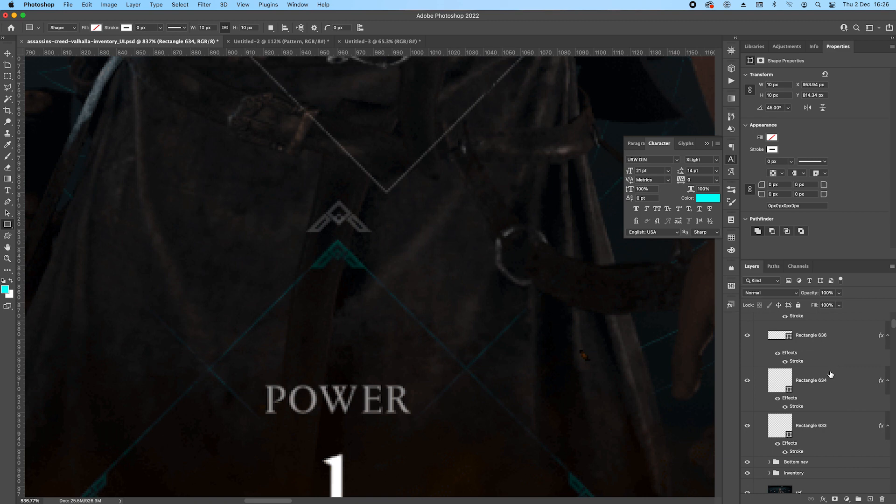
Group the three shape layers of the arrowhead ornament, leaving the large diamond out of the group.
{"action": "scroll", "coordinate": [828, 424], "scroll_direction": "up", "scroll_amount": 3}
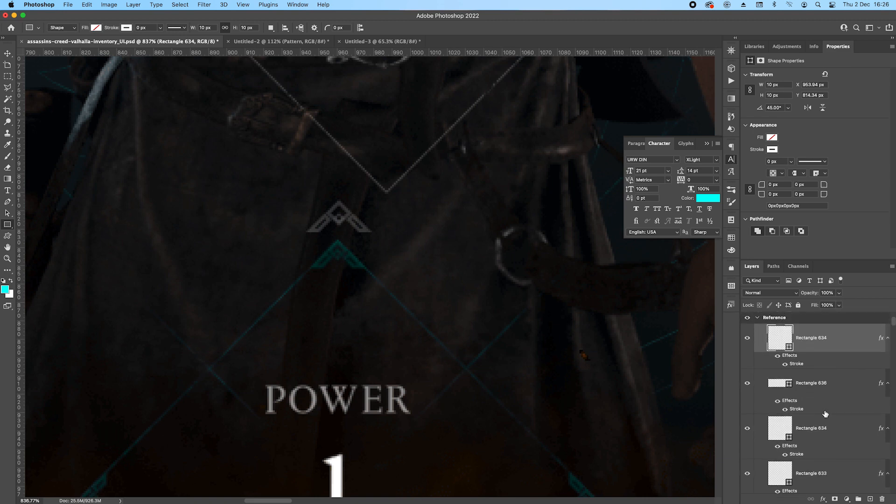
{"action": "left_click", "coordinate": [823, 444], "text": "shift"}
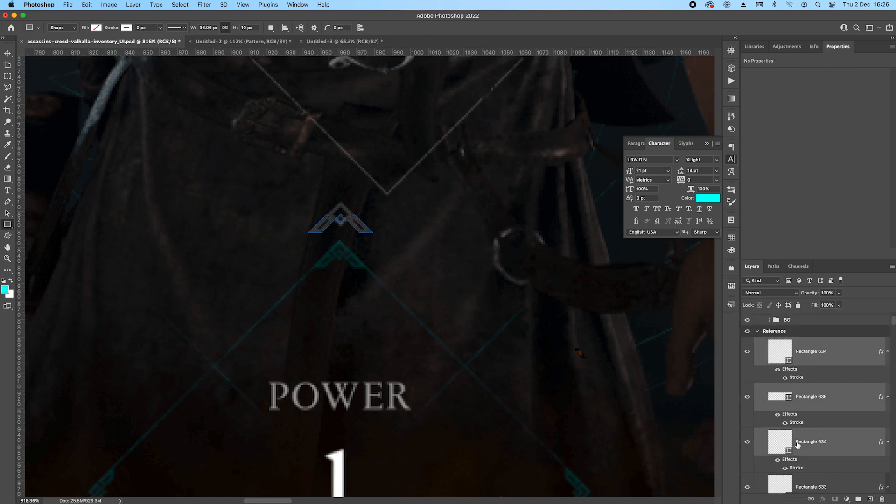
{"action": "left_click", "coordinate": [835, 443]}
{"action": "left_click", "coordinate": [836, 488]}
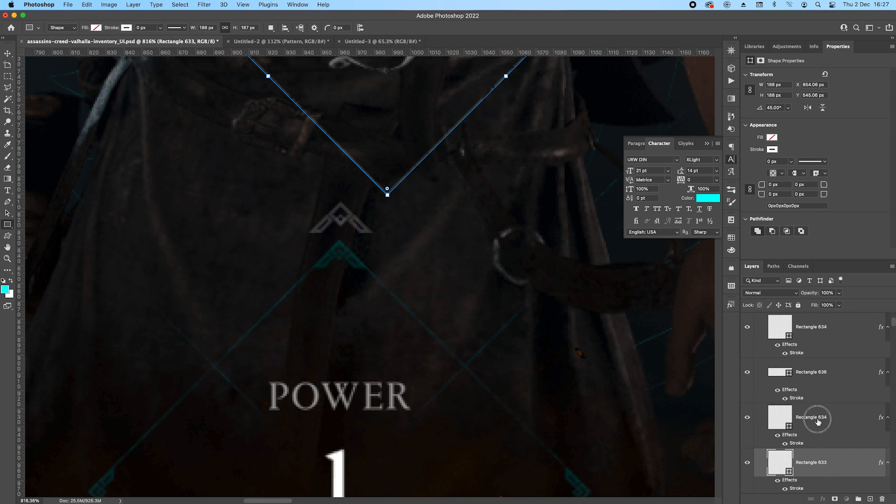
{"action": "left_click", "coordinate": [816, 417]}
{"action": "left_click", "coordinate": [818, 384], "text": "shift"}
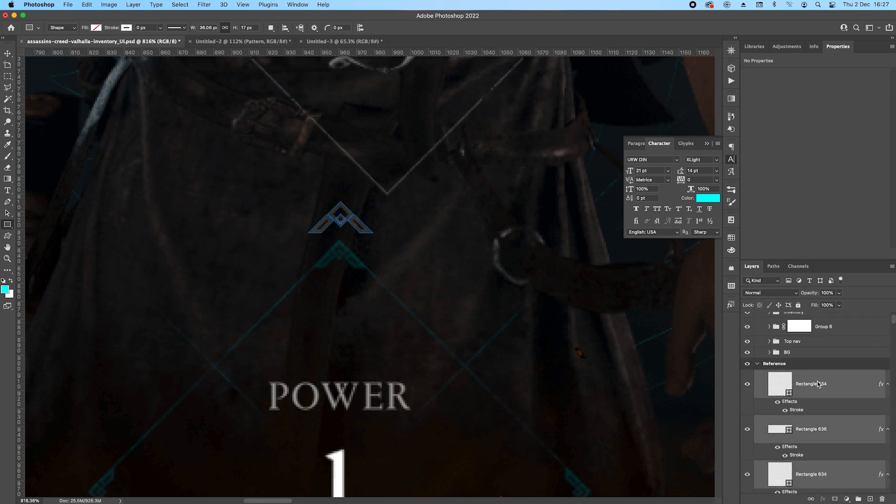
{"action": "key", "text": "super+g"}
Align the ornament group to the top centre of the large diamond and rename the group "decor".
{"action": "scroll", "coordinate": [465, 302], "scroll_direction": "down", "scroll_amount": 1}
{"action": "scroll", "coordinate": [502, 247], "scroll_direction": "down", "scroll_amount": 5}
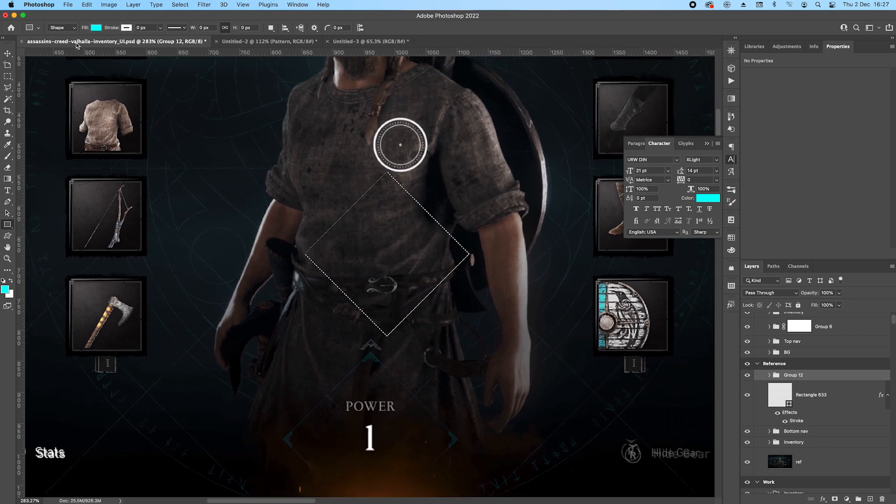
{"action": "left_click", "coordinate": [7, 54]}
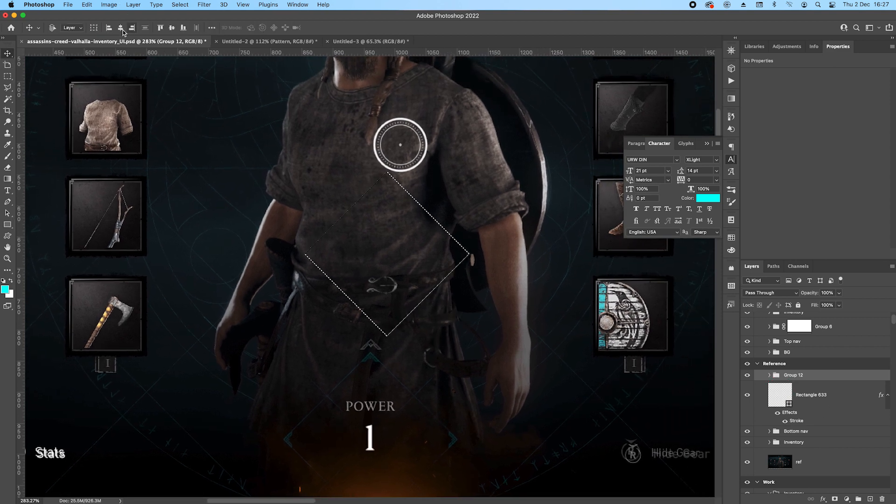
{"action": "left_click", "coordinate": [161, 28]}
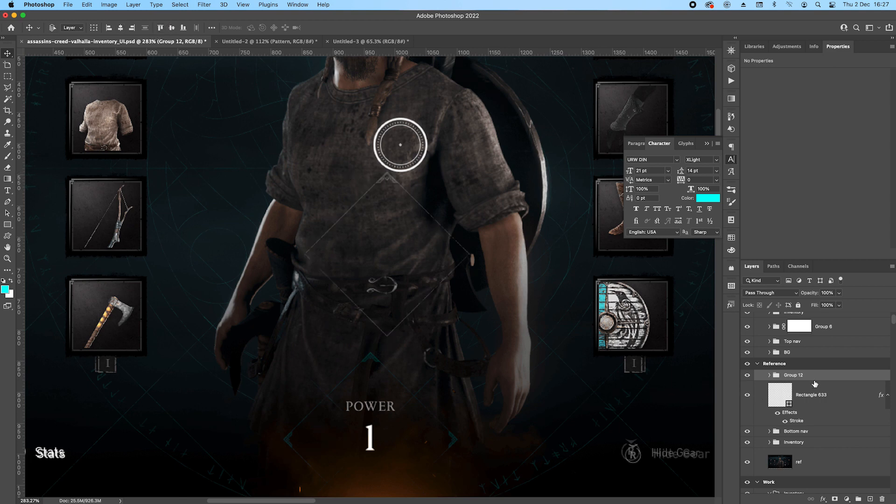
{"action": "double_click", "coordinate": [793, 375]}
{"action": "type", "text": "decor"}
{"action": "key", "text": "Return"}
Duplicate the decor group and rotate the copy by -90°.
{"action": "left_click_drag", "start_coordinate": [797, 373], "coordinate": [828, 397], "text": "alt"}
{"action": "key", "text": "super+t"}
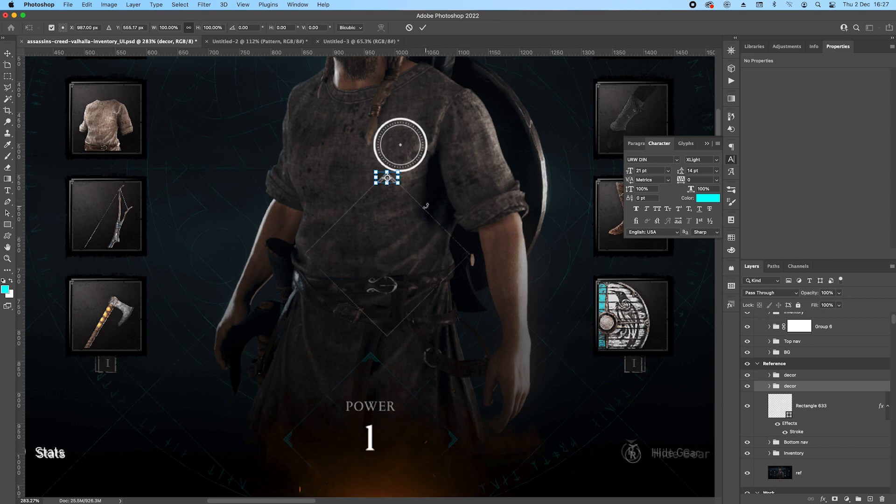
{"action": "left_click_drag", "start_coordinate": [425, 205], "coordinate": [408, 158], "text": "shift"}
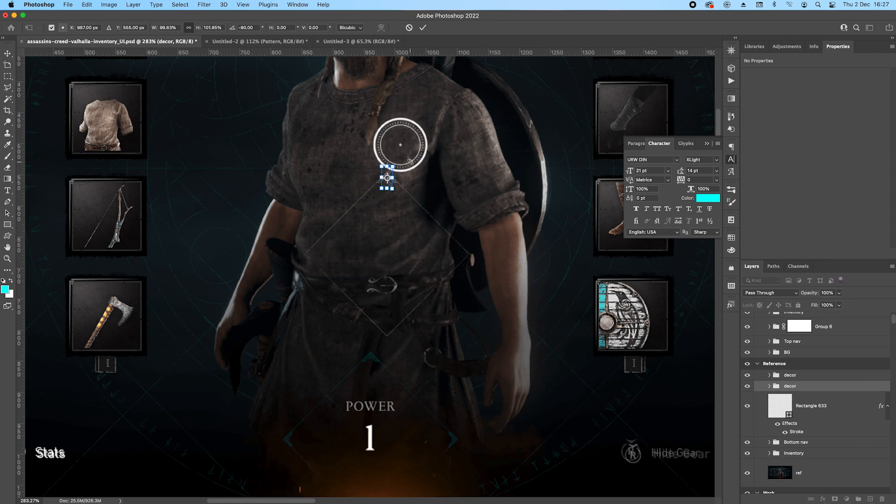
{"action": "key", "text": "Return"}
Align the rotated decor copy to the vertical centre and left edge of the large diamond.
{"action": "left_click", "coordinate": [780, 405], "text": "super"}
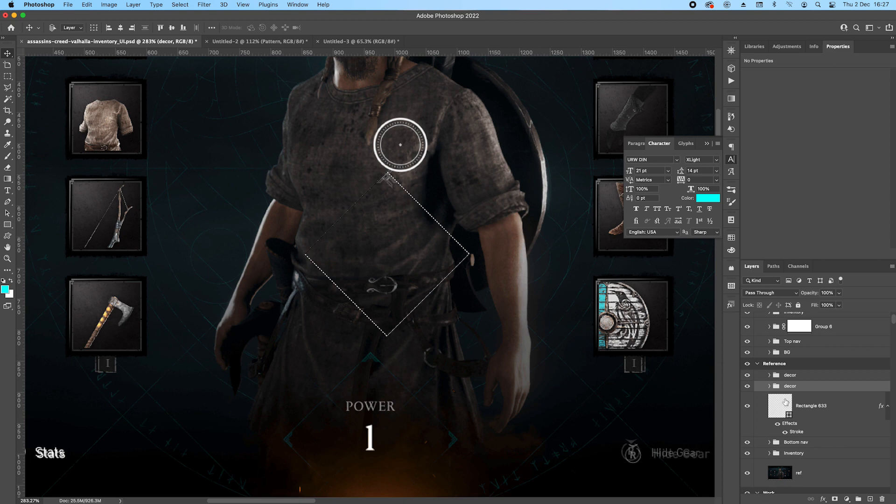
{"action": "left_click", "coordinate": [172, 27]}
{"action": "left_click", "coordinate": [108, 28]}
{"action": "key", "text": "super+d"}
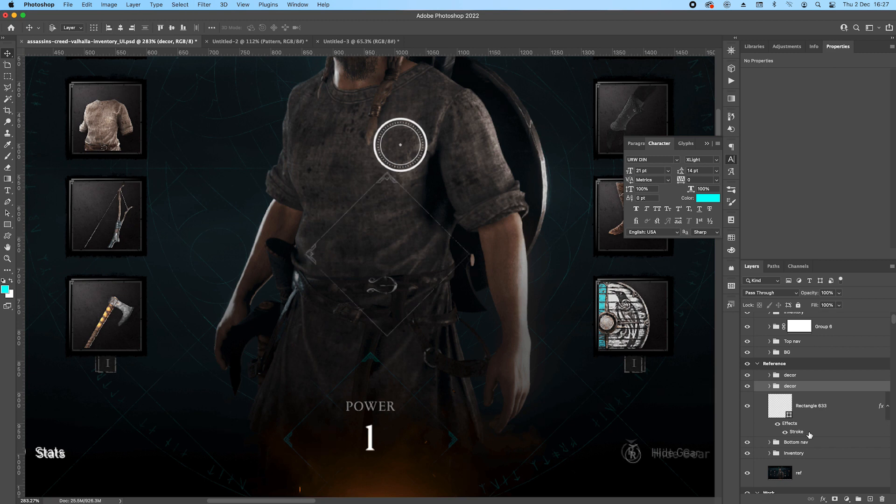
Duplicate the left decor group and flip the copy horizontally.
{"action": "left_click_drag", "start_coordinate": [812, 387], "coordinate": [826, 403], "text": "alt"}
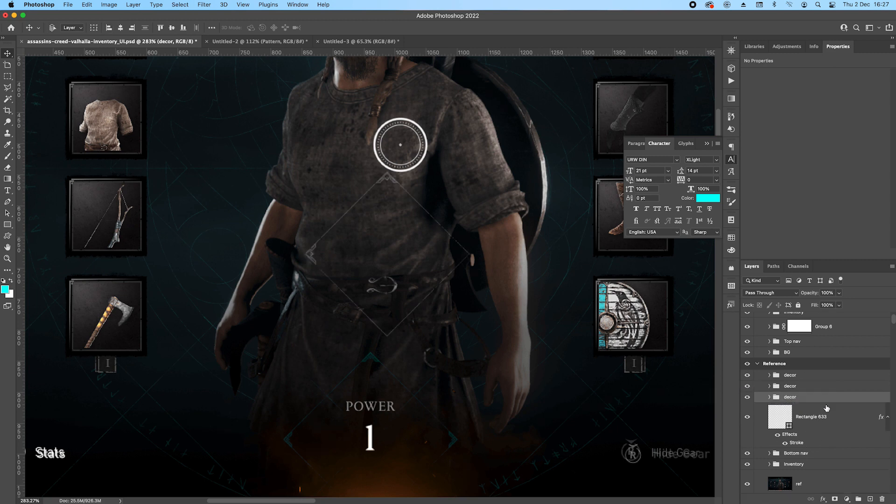
{"action": "key", "text": "super+t"}
{"action": "right_click", "coordinate": [339, 262]}
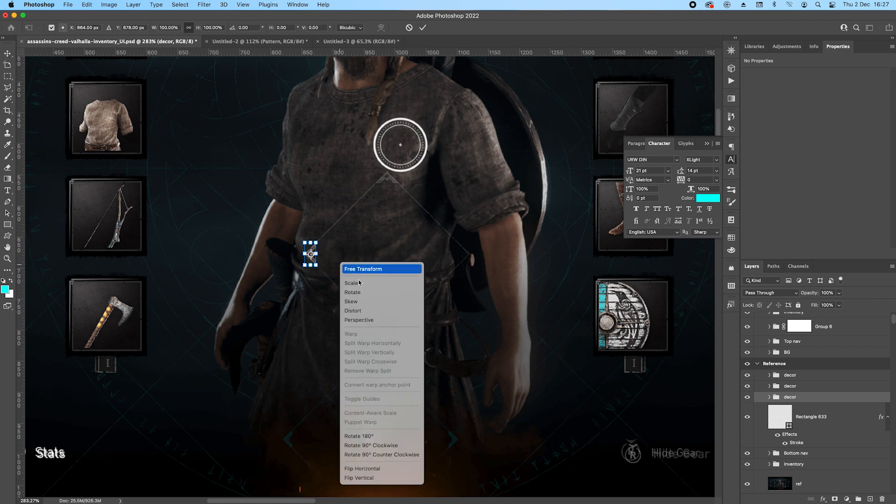
{"action": "left_click", "coordinate": [375, 470]}
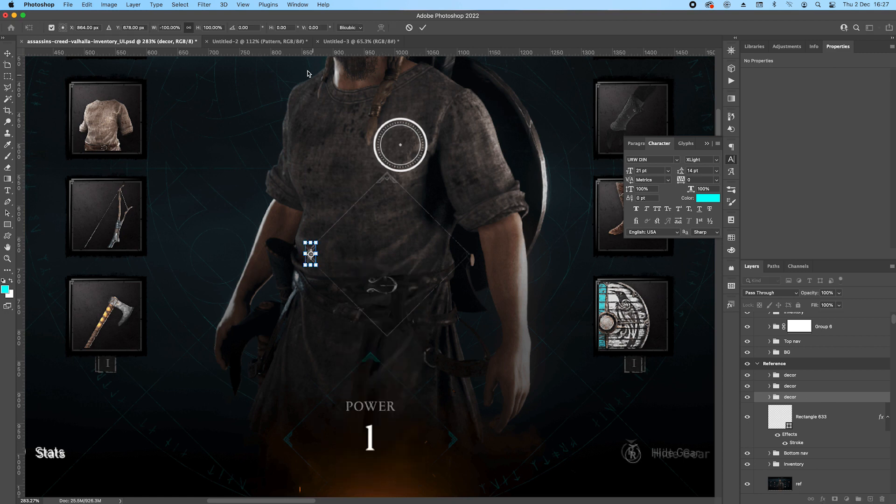
{"action": "key", "text": "Return"}
Align the flipped decor copy to the right edge of the large diamond.
{"action": "right_click", "coordinate": [86, 57]}
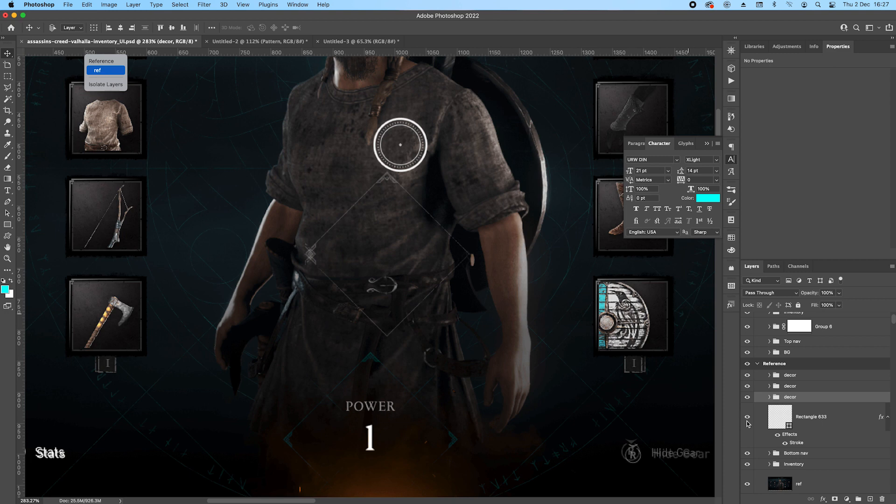
{"action": "left_click", "coordinate": [784, 419]}
{"action": "left_click", "coordinate": [784, 419], "text": "super"}
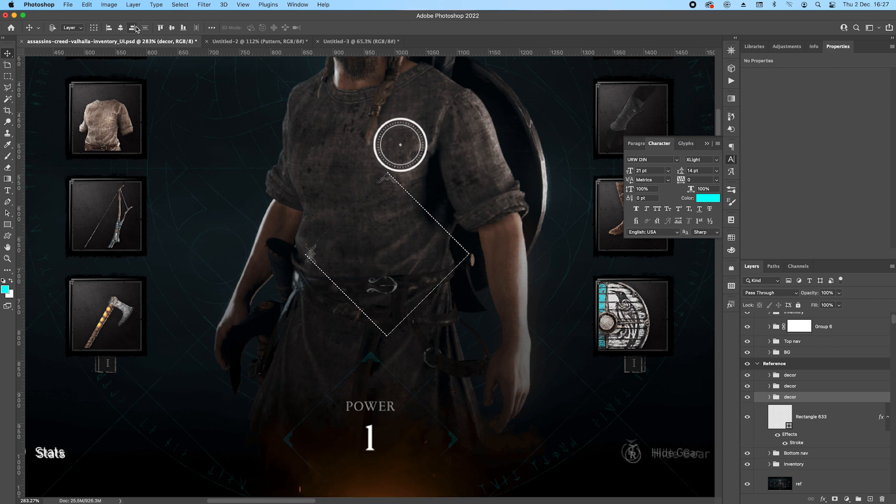
{"action": "key", "text": "super+d"}
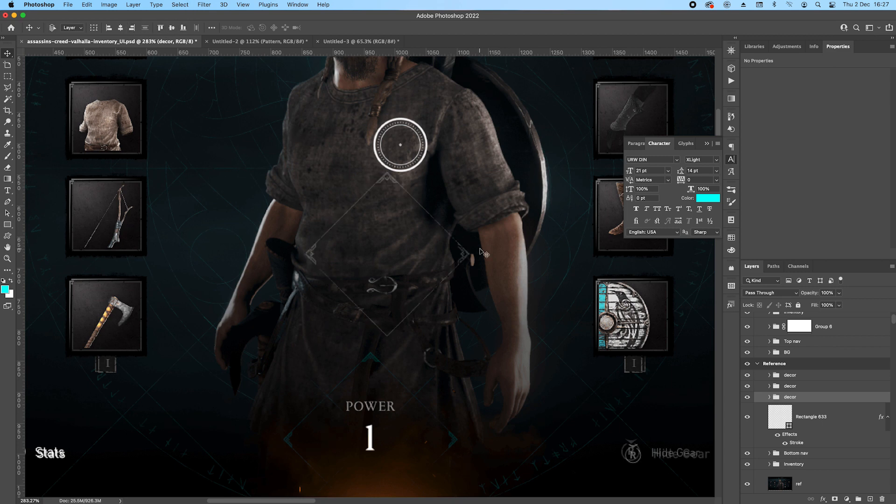
Put the large diamond layer in its own group and add a layer mask to that group.
{"action": "scroll", "coordinate": [469, 261], "scroll_direction": "up", "scroll_amount": 2}
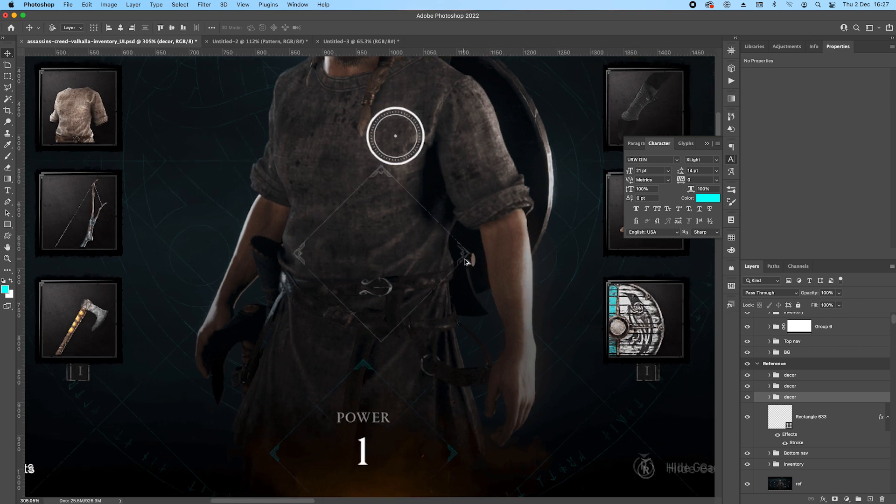
{"action": "left_click", "coordinate": [825, 418]}
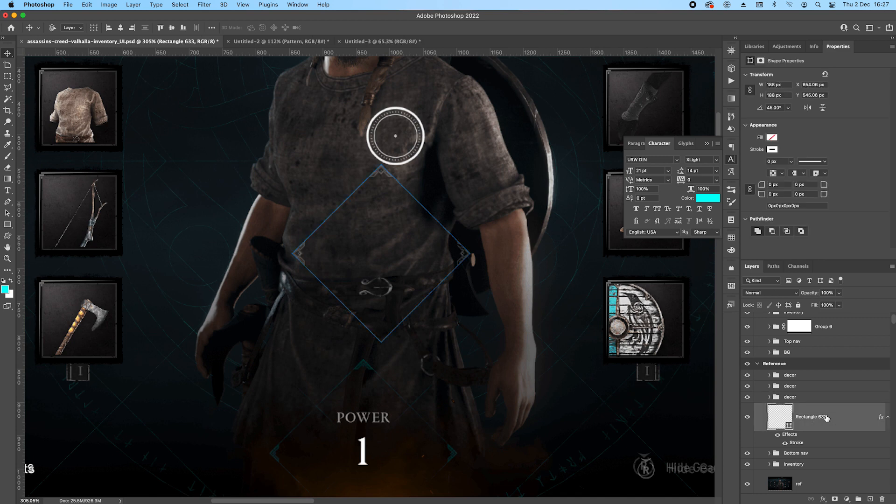
{"action": "key", "text": "super+g"}
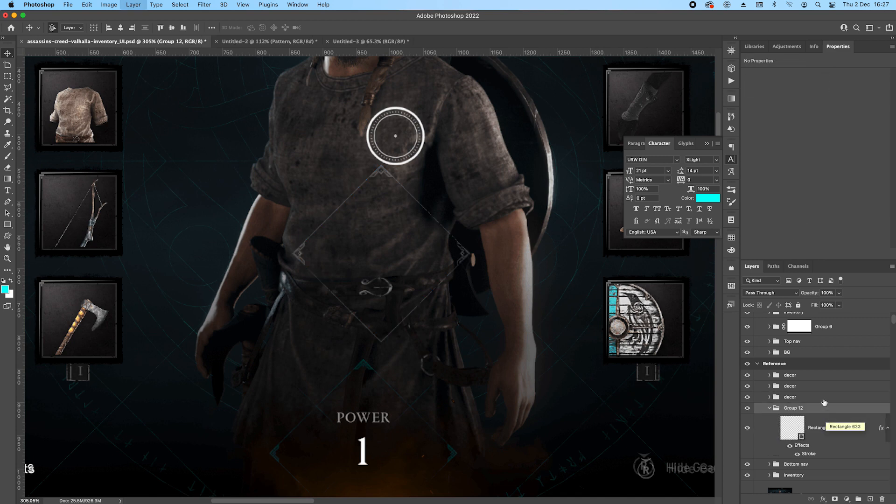
{"action": "left_click", "coordinate": [834, 499]}
{"action": "key", "text": "b"}
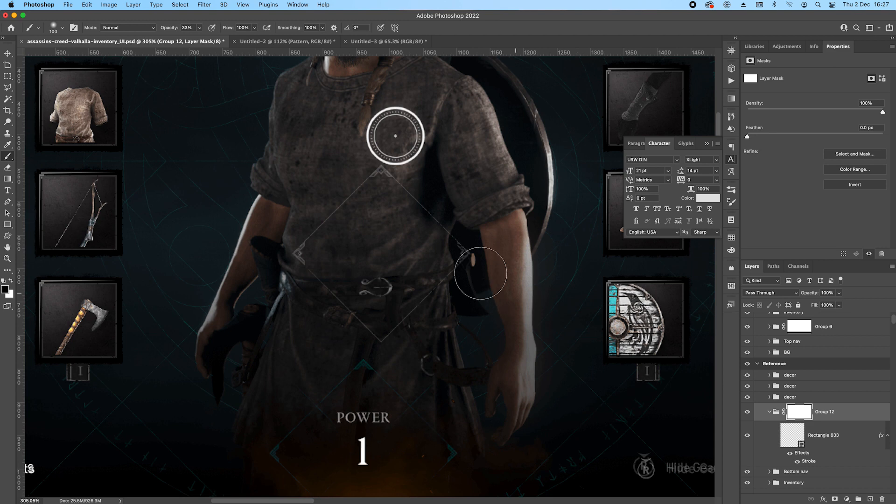
Mask out the diamond outline behind the corner ornaments with a black 50 px brush at 100% opacity.
{"action": "scroll", "coordinate": [471, 257], "scroll_direction": "up", "scroll_amount": 2}
{"action": "key", "text": "bracketleft"}
{"action": "key", "text": "bracketleft"}
{"action": "key", "text": "bracketleft"}
{"action": "key", "text": "bracketleft"}
{"action": "key", "text": "bracketleft"}
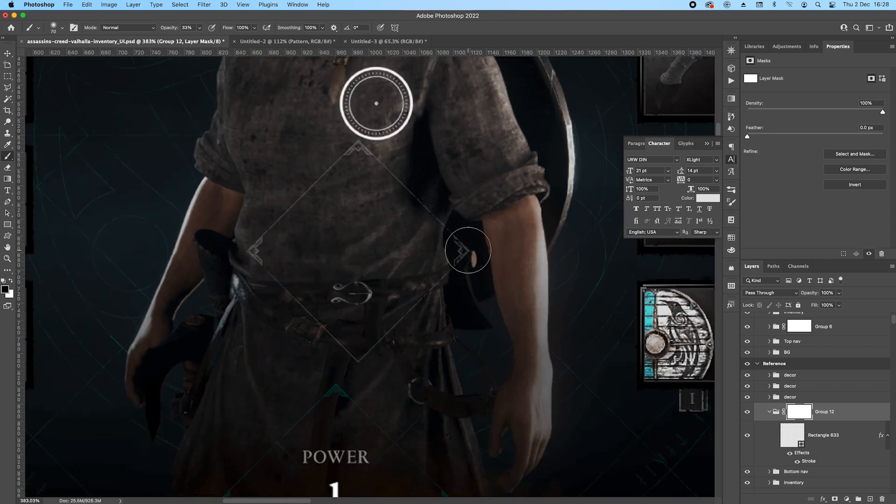
{"action": "left_click", "coordinate": [200, 29]}
{"action": "left_click_drag", "start_coordinate": [200, 41], "coordinate": [228, 41]}
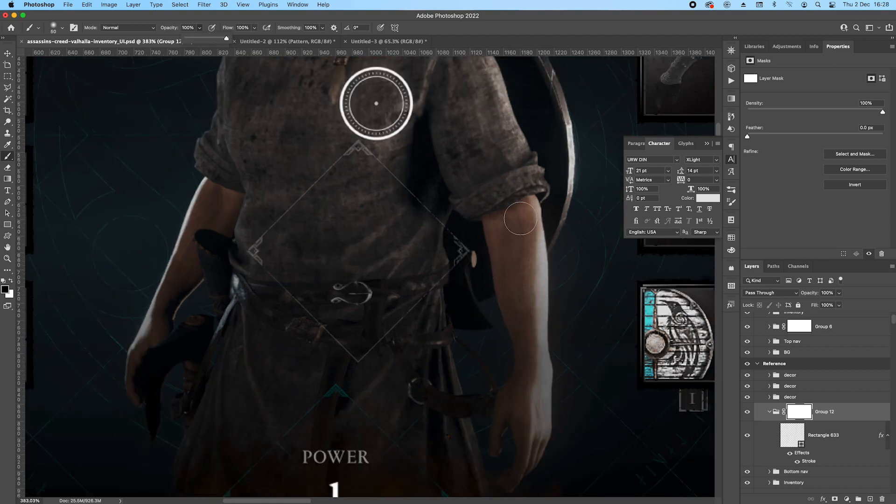
{"action": "mouse_move", "coordinate": [452, 252]}
{"action": "left_mouse_down"}
{"action": "mouse_move", "coordinate": [462, 259]}
{"action": "mouse_move", "coordinate": [462, 250]}
{"action": "left_mouse_up"}
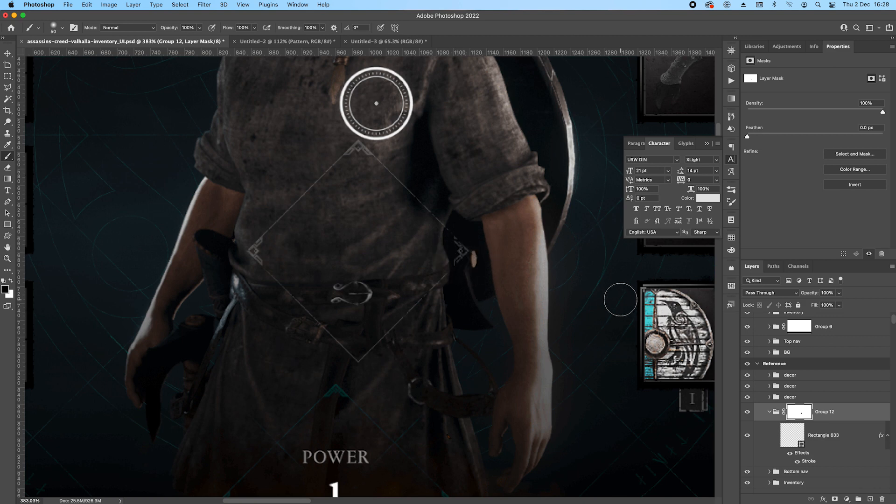
{"action": "mouse_move", "coordinate": [354, 146]}
{"action": "left_mouse_down"}
{"action": "mouse_move", "coordinate": [335, 137]}
{"action": "mouse_move", "coordinate": [360, 144]}
{"action": "left_mouse_up"}
Check the Stroke effect settings of the angled bars in the right decor group.
{"action": "left_click", "coordinate": [770, 397]}
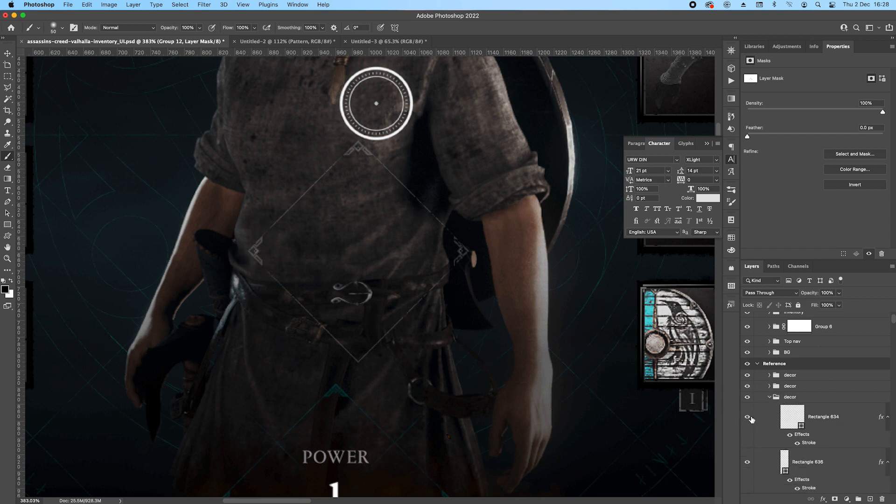
{"action": "scroll", "coordinate": [761, 446], "scroll_direction": "down", "scroll_amount": 2}
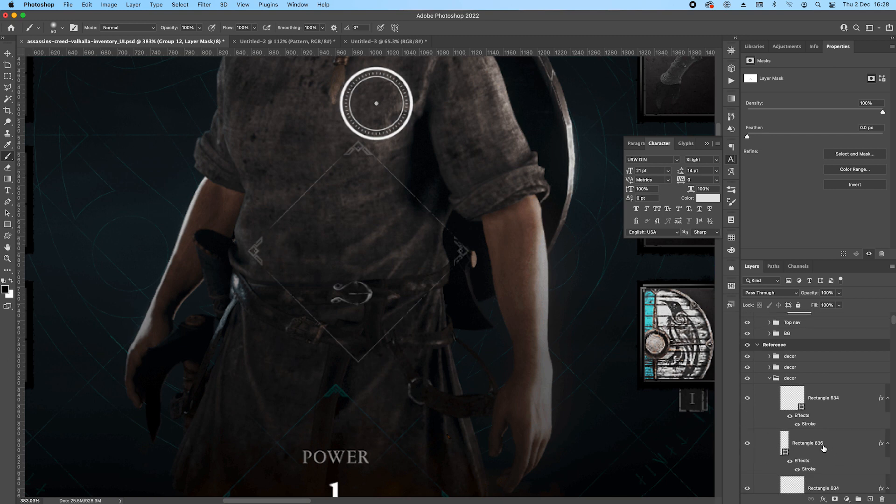
{"action": "scroll", "coordinate": [840, 455], "scroll_direction": "down", "scroll_amount": 2}
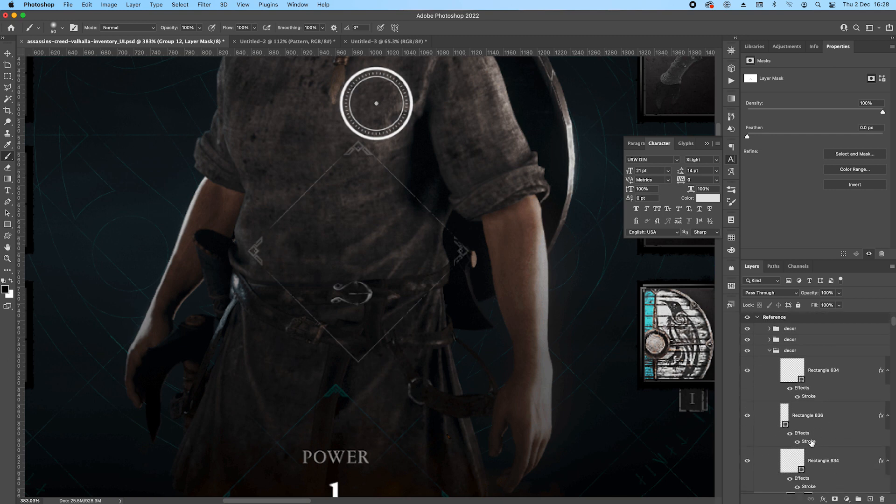
{"action": "double_click", "coordinate": [811, 442]}
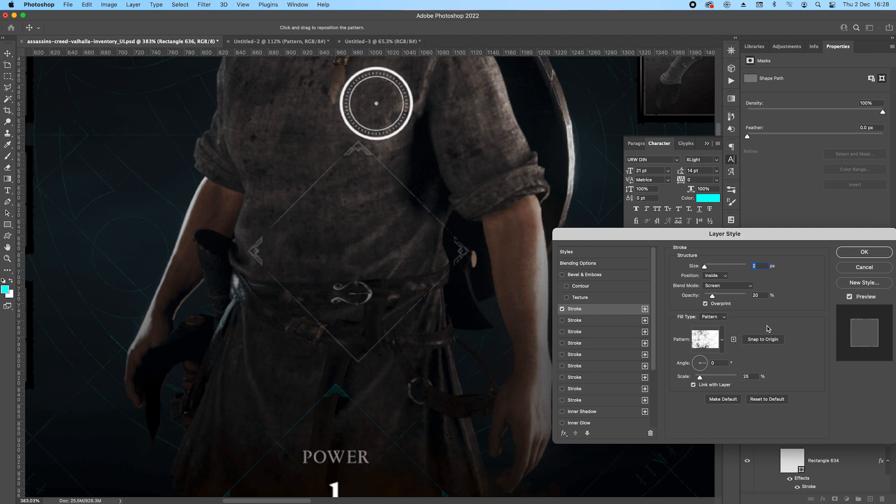
{"action": "left_click", "coordinate": [864, 252]}
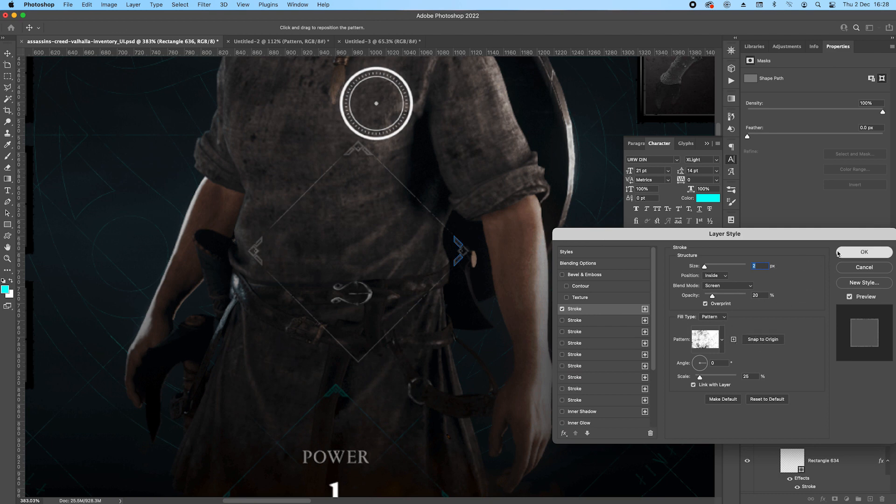
{"action": "left_click", "coordinate": [7, 54]}
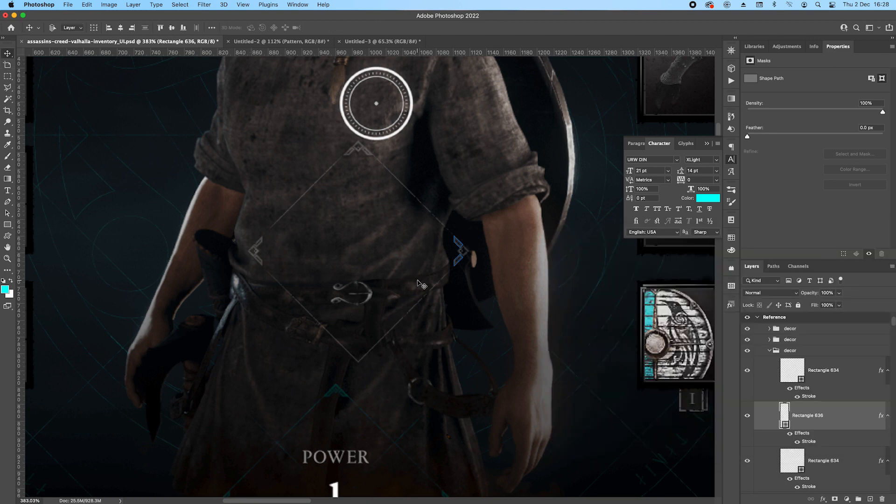
Collapse the expanded decor group and the masked diamond group in the layer stack.
{"action": "scroll", "coordinate": [418, 281], "scroll_direction": "down", "scroll_amount": 2}
{"action": "left_click", "coordinate": [479, 326], "text": "super"}
{"action": "scroll", "coordinate": [425, 313], "scroll_direction": "down", "scroll_amount": 2}
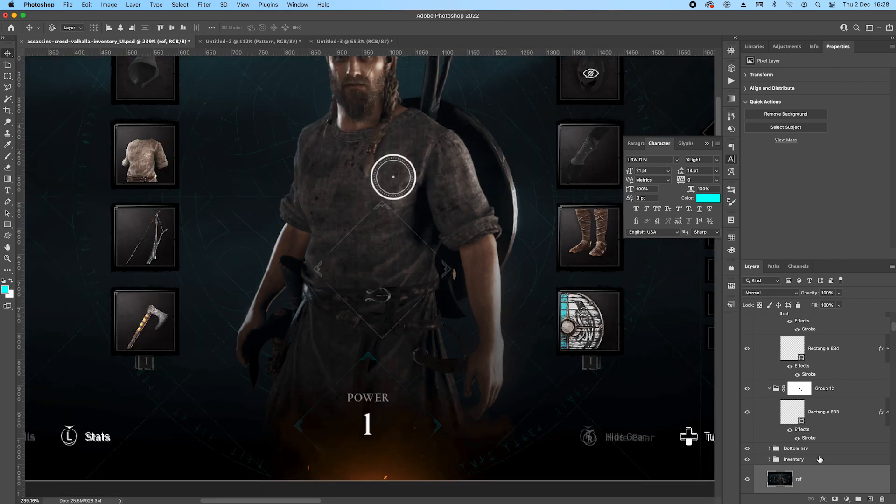
{"action": "scroll", "coordinate": [835, 418], "scroll_direction": "up", "scroll_amount": 3}
{"action": "left_click", "coordinate": [770, 321]}
{"action": "left_click", "coordinate": [770, 337]}
{"action": "scroll", "coordinate": [803, 356], "scroll_direction": "up", "scroll_amount": 3}
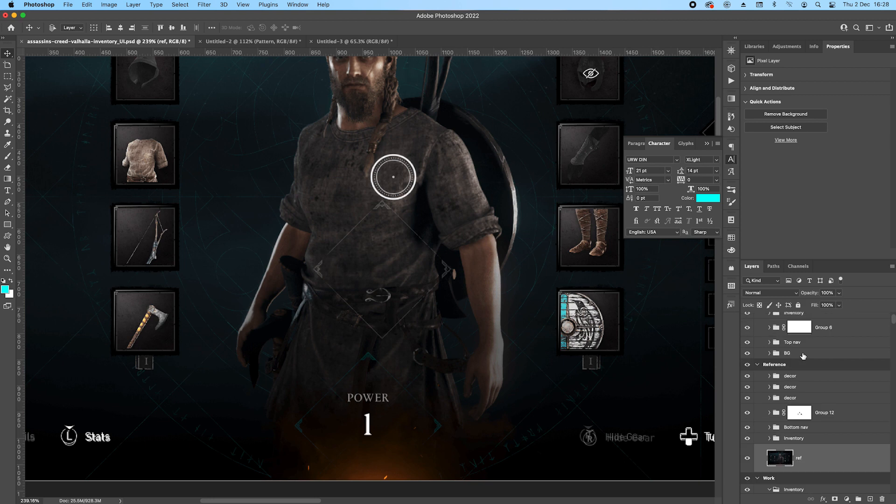
Group the three decor groups with the masked diamond group and name the new group "Rank".
{"action": "left_click", "coordinate": [809, 377]}
{"action": "left_click", "coordinate": [829, 414], "text": "shift"}
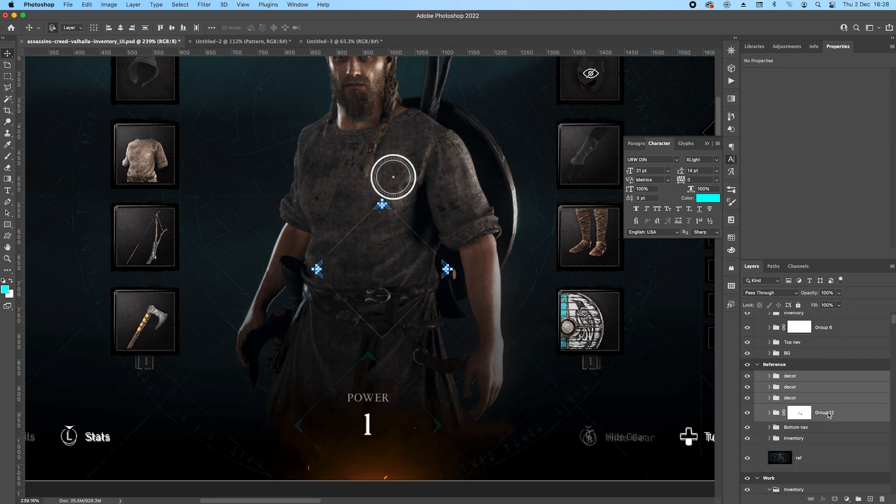
{"action": "key", "text": "super+g"}
{"action": "double_click", "coordinate": [797, 376]}
{"action": "type", "text": "Rank"}
{"action": "key", "text": "Return"}
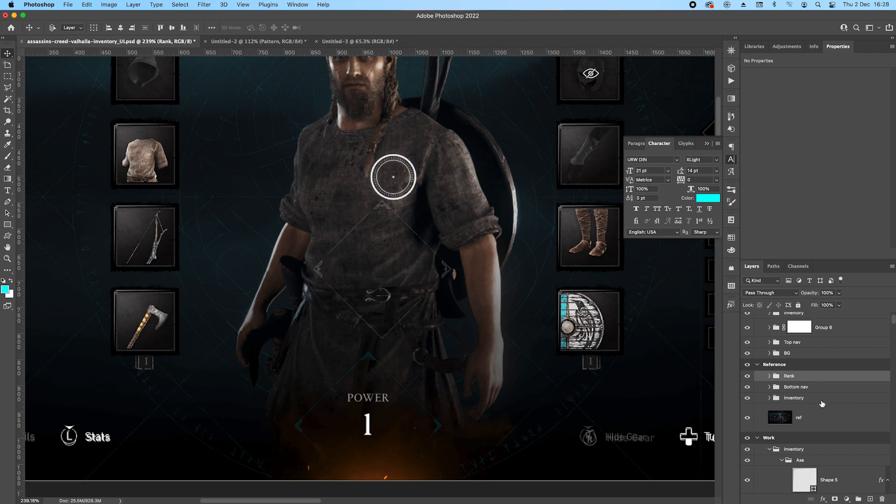
Compare the Power emblem with the earlier artboard's version and collapse the expanded groups in the Work artboard.
{"action": "scroll", "coordinate": [391, 301], "scroll_direction": "down", "scroll_amount": 5}
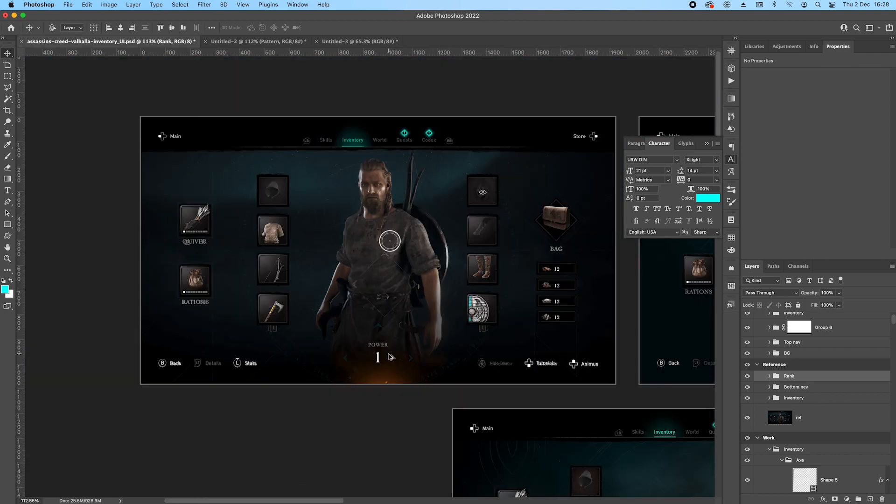
{"action": "scroll", "coordinate": [389, 357], "scroll_direction": "up", "scroll_amount": 7}
{"action": "left_click_drag", "start_coordinate": [455, 368], "coordinate": [368, 215]}
{"action": "scroll", "coordinate": [300, 229], "scroll_direction": "down", "scroll_amount": 5}
{"action": "left_click_drag", "start_coordinate": [428, 282], "coordinate": [235, 89]}
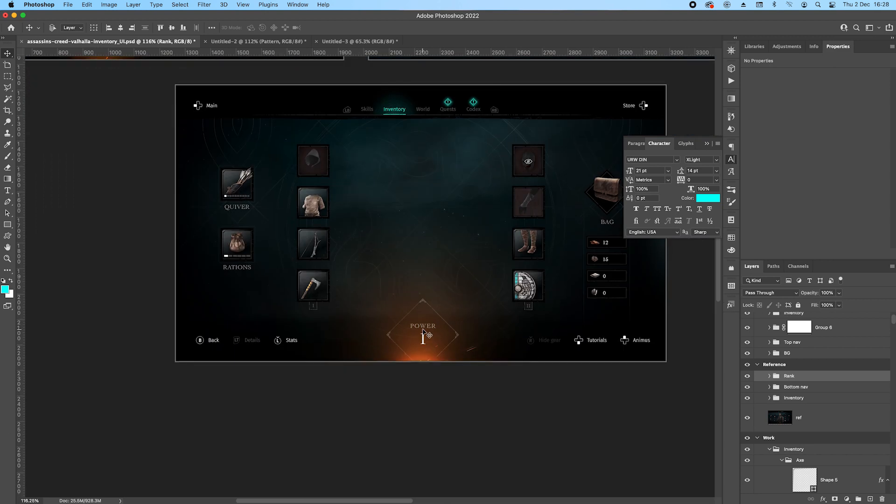
{"action": "scroll", "coordinate": [423, 332], "scroll_direction": "up", "scroll_amount": 3}
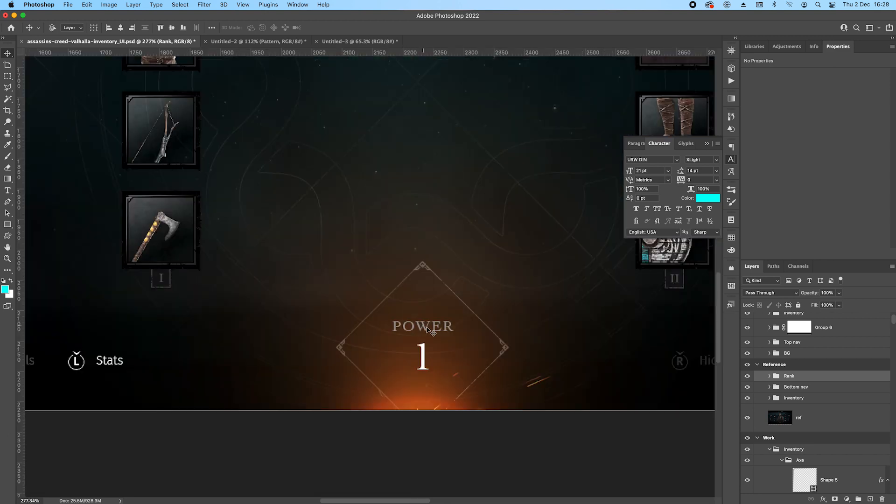
{"action": "left_click", "coordinate": [769, 450]}
{"action": "scroll", "coordinate": [784, 420], "scroll_direction": "down", "scroll_amount": 3}
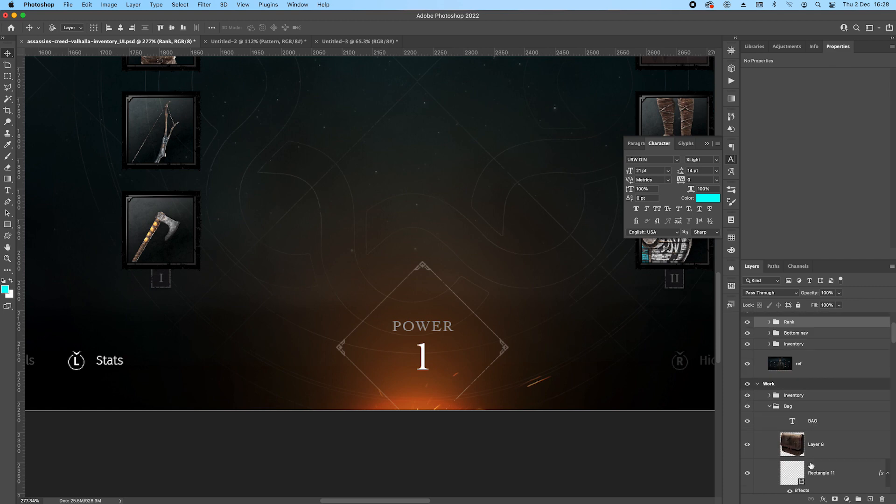
{"action": "scroll", "coordinate": [794, 414], "scroll_direction": "down", "scroll_amount": 3}
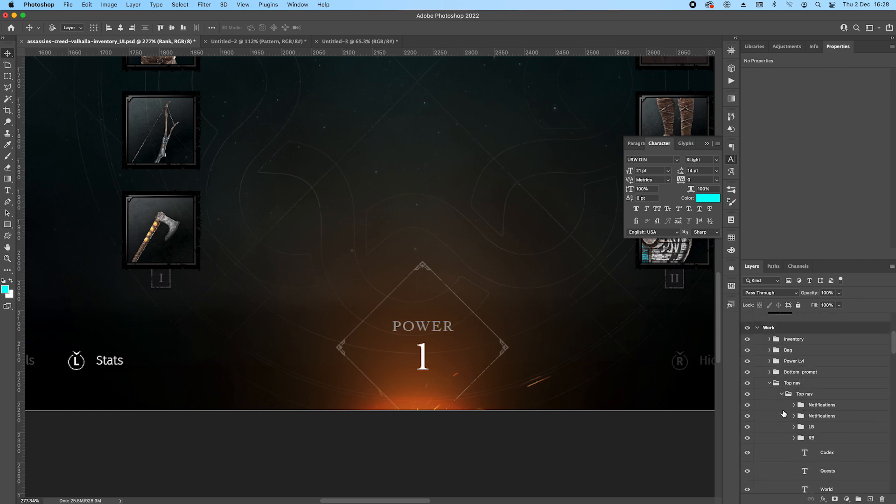
{"action": "left_click", "coordinate": [769, 383]}
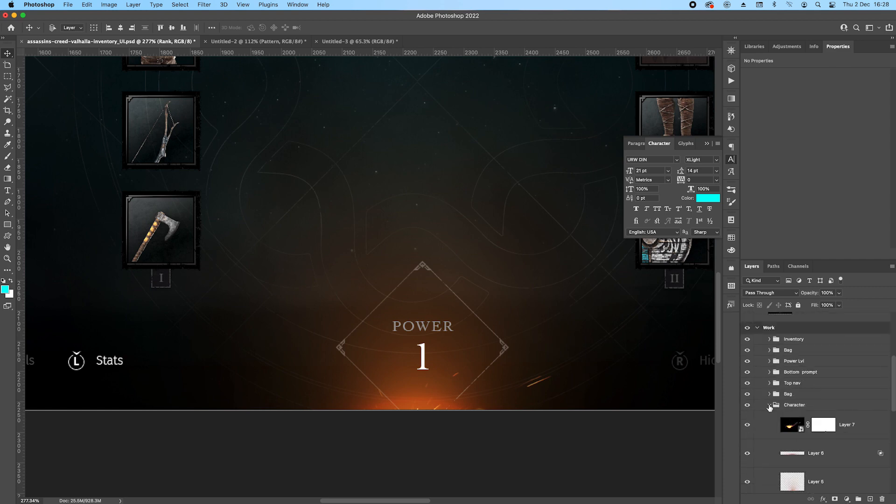
{"action": "left_click", "coordinate": [770, 405]}
{"action": "left_click", "coordinate": [773, 415]}
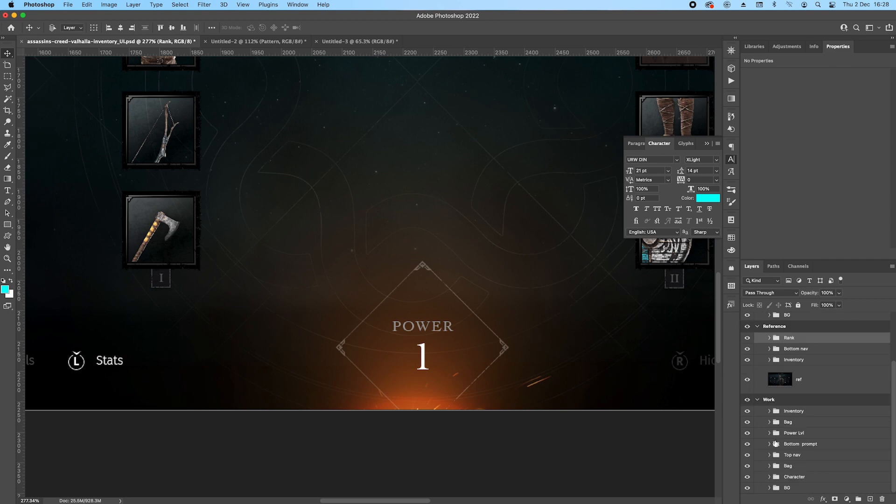
Copy the POWER label and number 1 text layers from the Work artboard's Power group into the Rank group.
{"action": "left_click", "coordinate": [427, 325]}
{"action": "left_click", "coordinate": [861, 460], "text": "shift"}
{"action": "left_click_drag", "start_coordinate": [862, 460], "coordinate": [799, 357]}
{"action": "scroll", "coordinate": [409, 234], "scroll_direction": "down", "scroll_amount": 10}
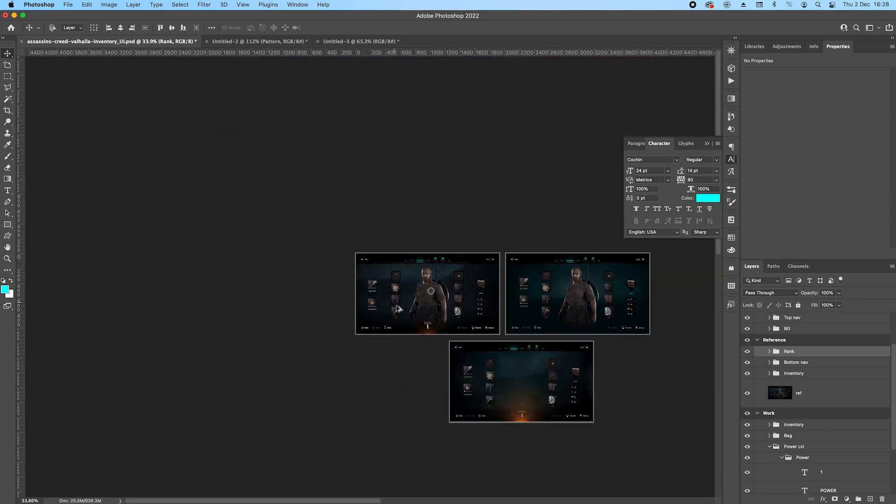
{"action": "scroll", "coordinate": [396, 305], "scroll_direction": "up", "scroll_amount": 10}
{"action": "left_click_drag", "start_coordinate": [405, 252], "coordinate": [416, 259]}
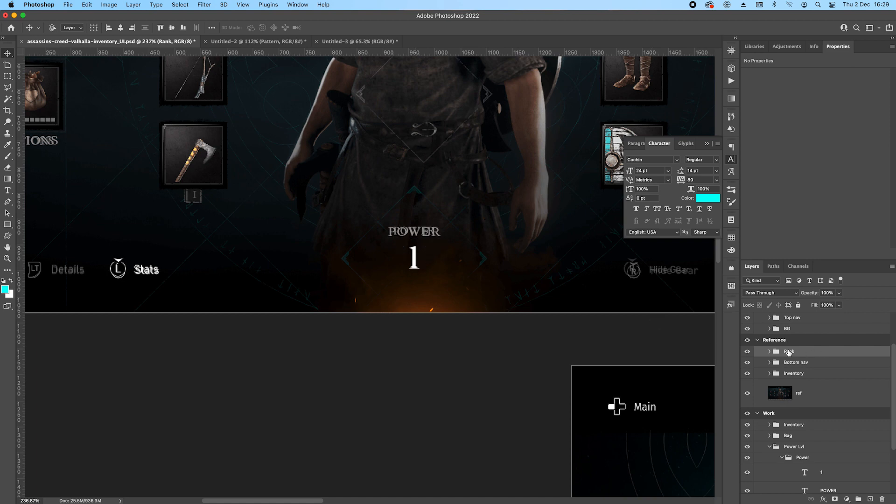
Move the three decor groups and the masked diamond group down together so they frame the POWER label and number, and collapse Rank.
{"action": "left_click", "coordinate": [770, 351]}
{"action": "left_click", "coordinate": [815, 401]}
{"action": "left_click", "coordinate": [840, 439], "text": "shift"}
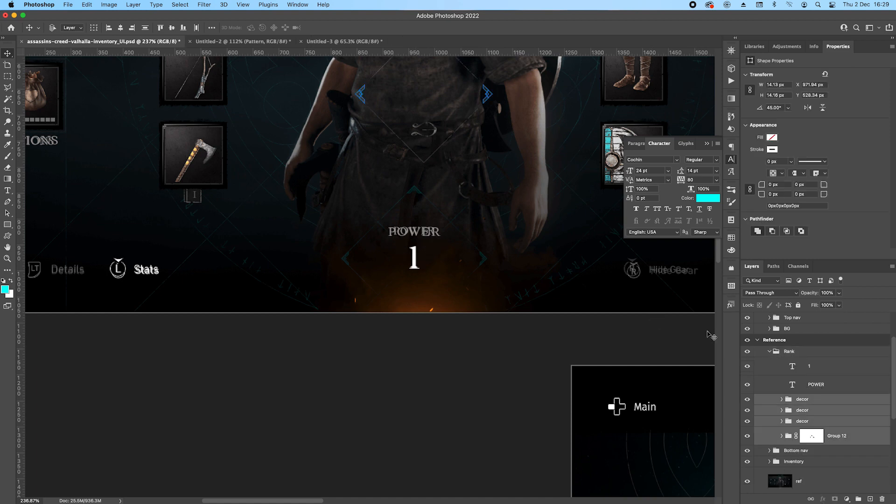
{"action": "left_click_drag", "start_coordinate": [452, 135], "coordinate": [454, 270]}
{"action": "key", "text": "shift+Up"}
{"action": "key", "text": "shift+Up"}
{"action": "key", "text": "Left"}
{"action": "key", "text": "Left"}
{"action": "key", "text": "Left"}
{"action": "key", "text": "Left"}
{"action": "key", "text": "Left"}
{"action": "key", "text": "Down"}
{"action": "key", "text": "Down"}
{"action": "key", "text": "Left"}
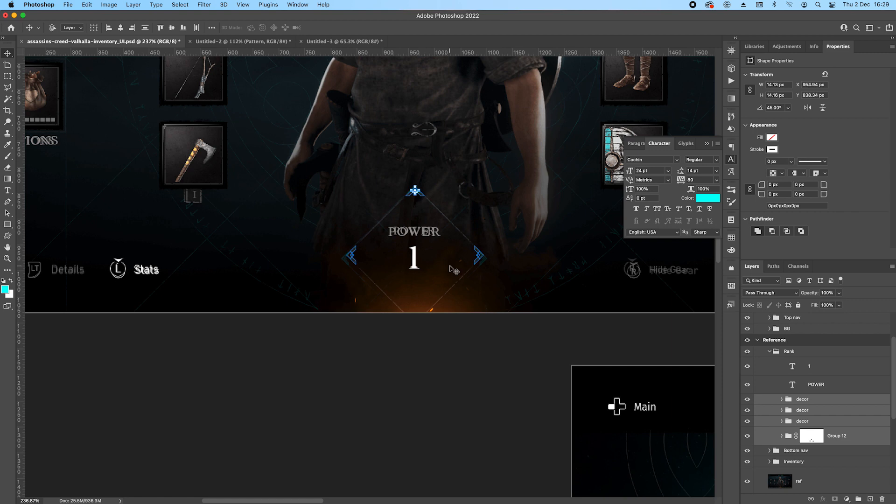
{"action": "left_click", "coordinate": [770, 351]}
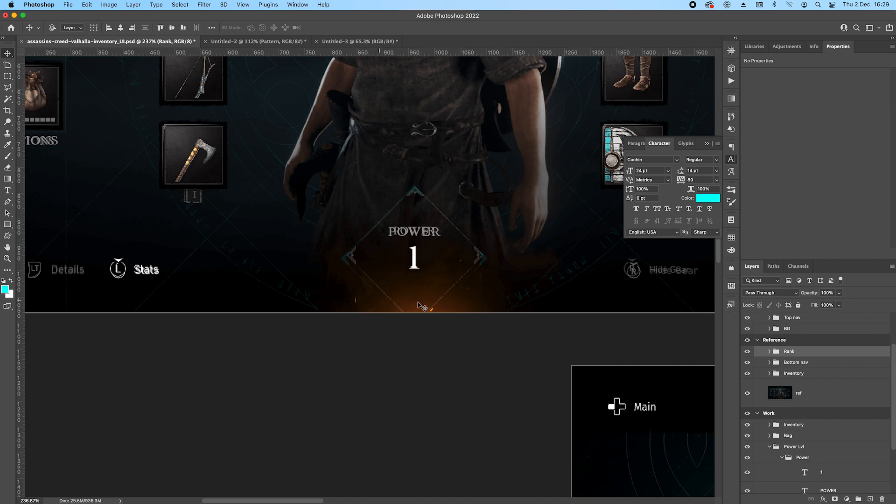
Locate the sparks layer behind the Work artboard's Power emblem and inspect the contents of its smart object.
{"action": "scroll", "coordinate": [395, 304], "scroll_direction": "down", "scroll_amount": 10}
{"action": "left_click_drag", "start_coordinate": [545, 386], "coordinate": [328, 153]}
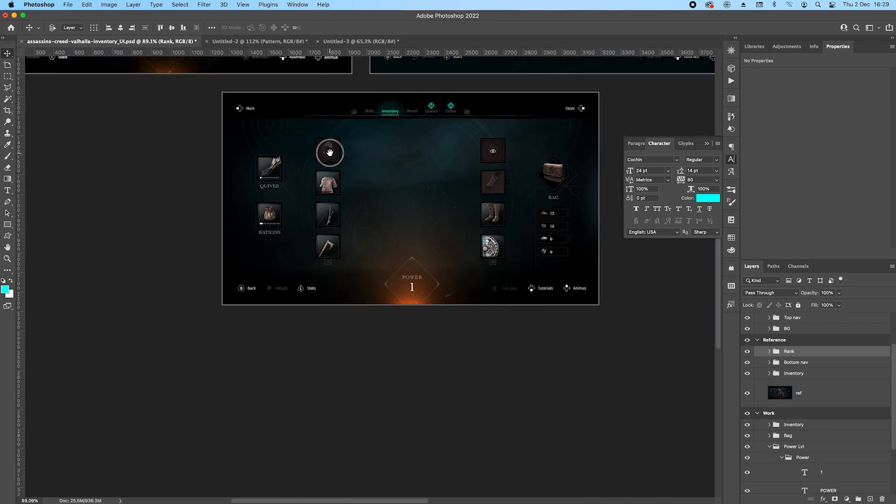
{"action": "scroll", "coordinate": [432, 305], "scroll_direction": "up", "scroll_amount": 3}
{"action": "scroll", "coordinate": [433, 305], "scroll_direction": "up", "scroll_amount": 4}
{"action": "left_click", "coordinate": [395, 301]}
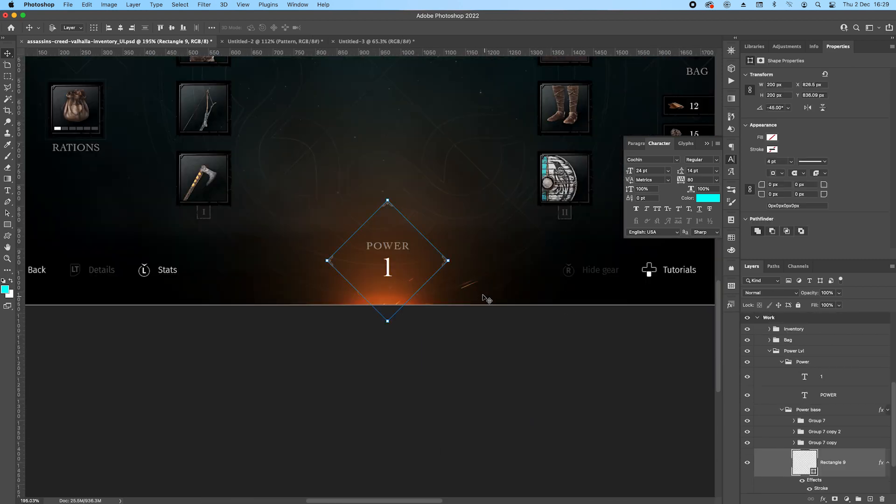
{"action": "left_click", "coordinate": [443, 303]}
{"action": "scroll", "coordinate": [832, 443], "scroll_direction": "down", "scroll_amount": 1}
{"action": "double_click", "coordinate": [787, 427]}
{"action": "scroll", "coordinate": [335, 284], "scroll_direction": "up", "scroll_amount": 3}
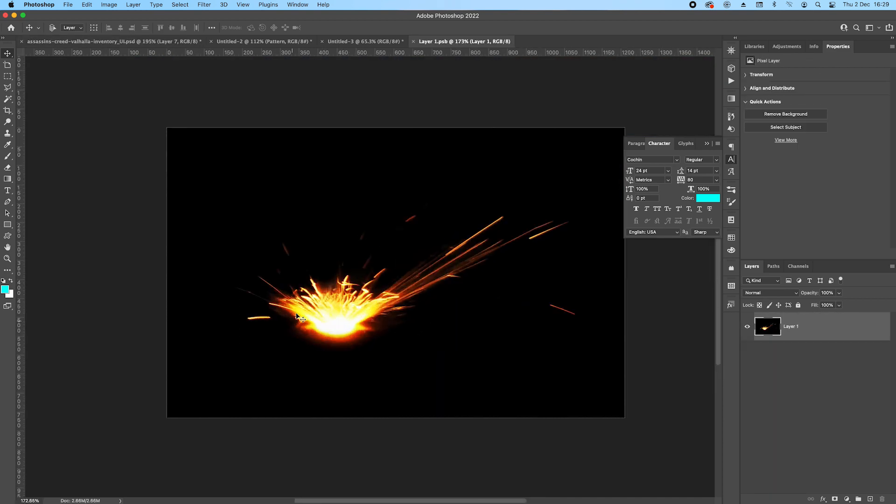
{"action": "left_click", "coordinate": [413, 41]}
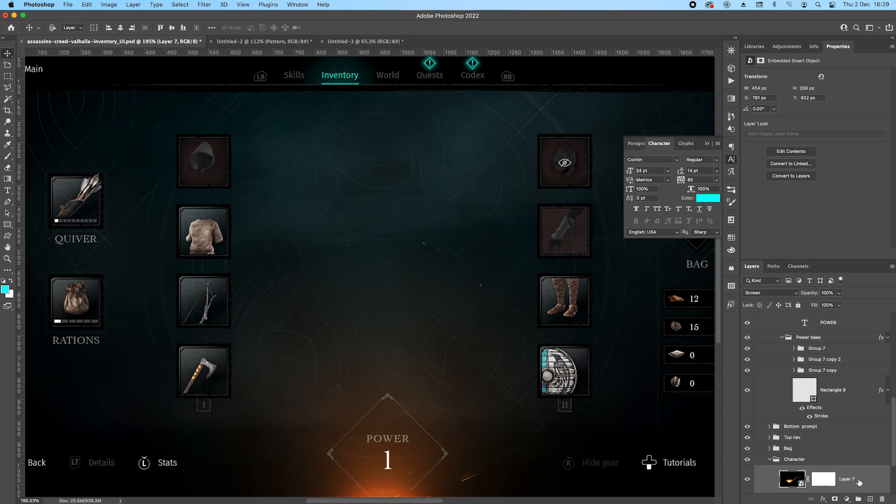
Move the sparks layer from the Character group into the Rank group, placing it beneath the masked diamond group.
{"action": "left_click_drag", "start_coordinate": [849, 486], "coordinate": [802, 407]}
{"action": "left_click_drag", "start_coordinate": [255, 265], "coordinate": [658, 377]}
{"action": "left_click_drag", "start_coordinate": [220, 263], "coordinate": [345, 429]}
{"action": "left_click", "coordinate": [769, 404]}
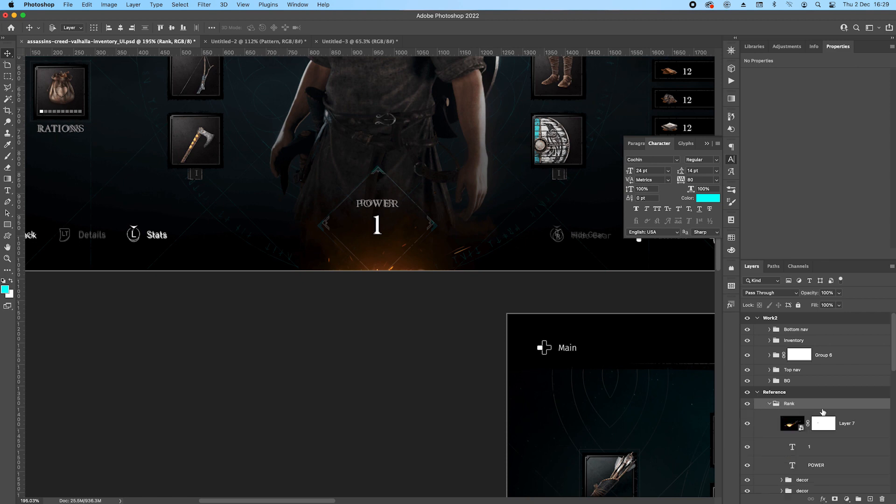
{"action": "scroll", "coordinate": [821, 401], "scroll_direction": "down", "scroll_amount": 3}
{"action": "left_click_drag", "start_coordinate": [856, 363], "coordinate": [847, 466]}
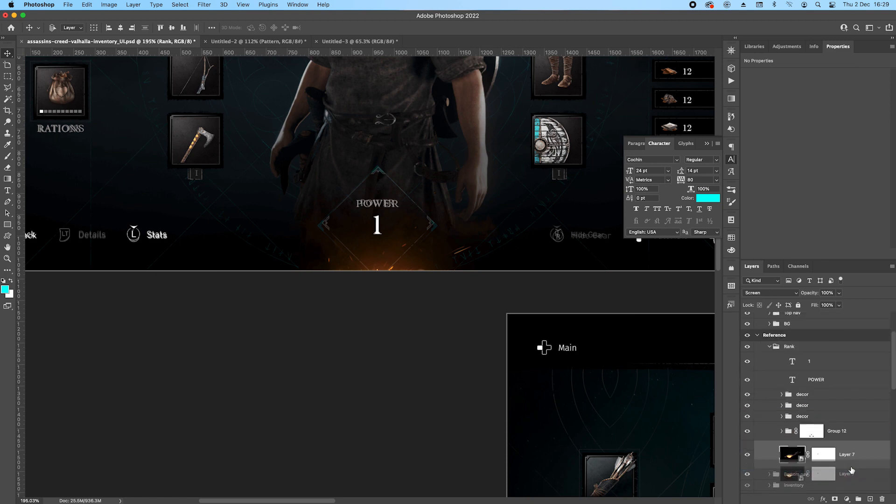
{"action": "left_click_drag", "start_coordinate": [390, 255], "coordinate": [411, 261]}
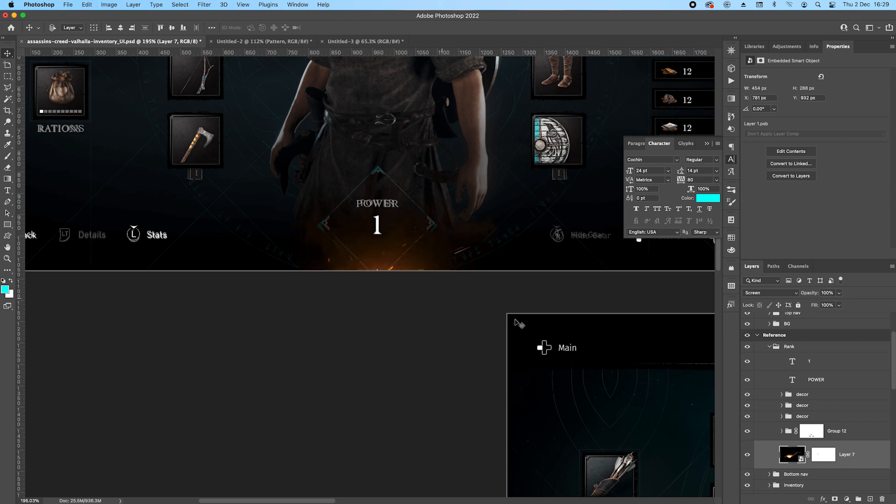
{"action": "left_click", "coordinate": [769, 347]}
Move the Rank group from the Reference artboard to the top of the Work2 artboard.
{"action": "left_click", "coordinate": [790, 350]}
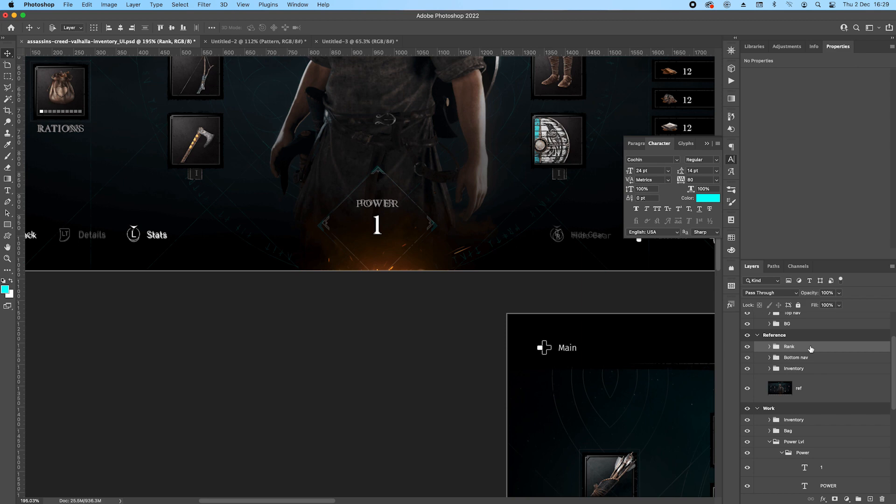
{"action": "scroll", "coordinate": [424, 204], "scroll_direction": "down", "scroll_amount": 5}
{"action": "left_click_drag", "start_coordinate": [490, 178], "coordinate": [211, 209]}
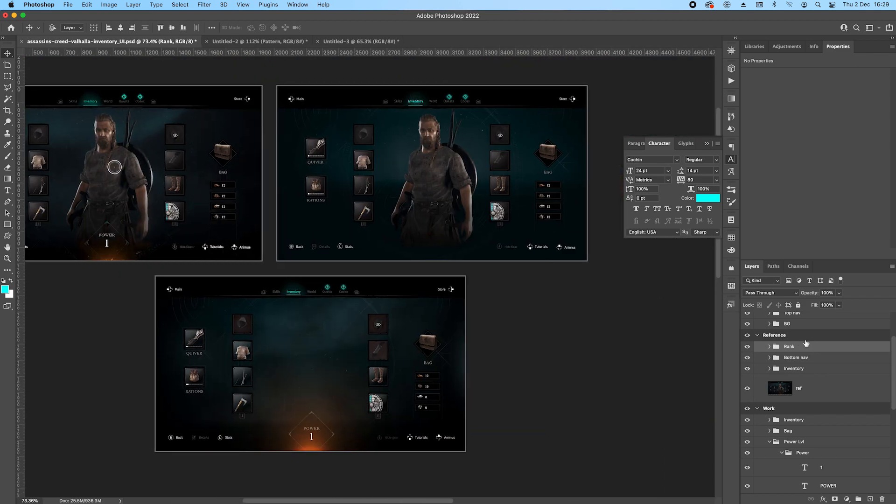
{"action": "left_click_drag", "start_coordinate": [800, 349], "coordinate": [809, 327]}
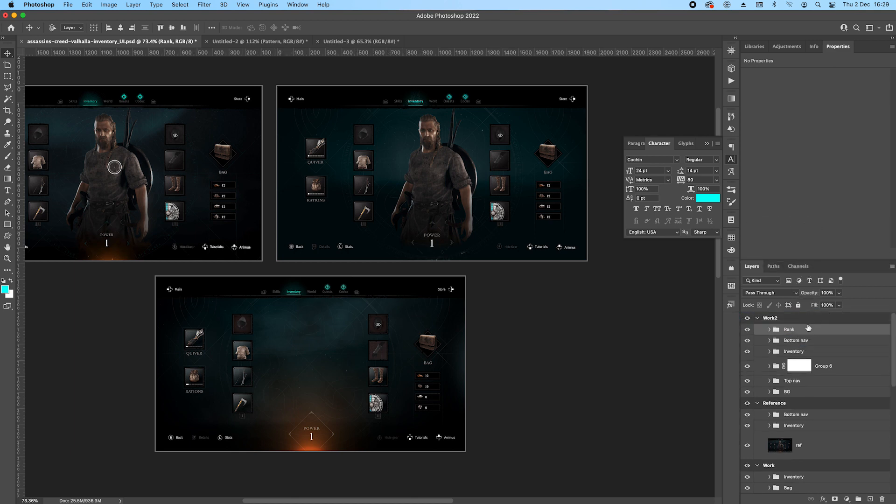
Raise the sparks layer inside the Rank group to a Y position of 912 px.
{"action": "scroll", "coordinate": [433, 246], "scroll_direction": "up", "scroll_amount": 5}
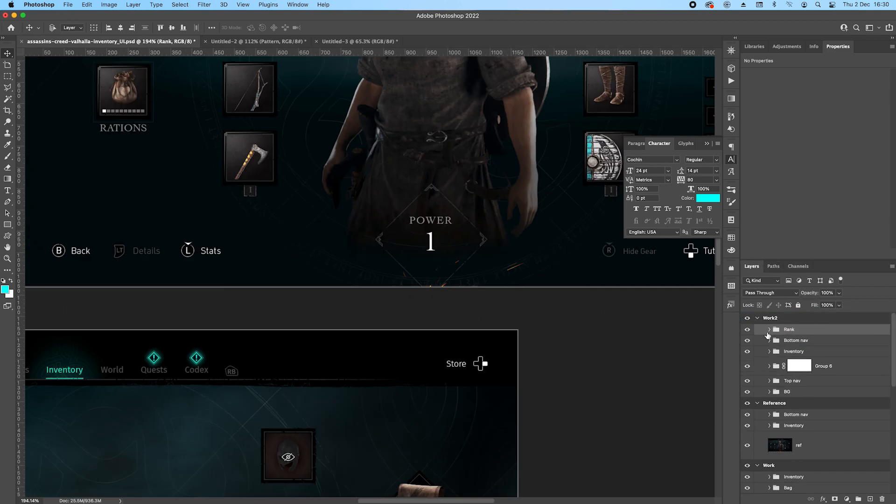
{"action": "left_click", "coordinate": [769, 329]}
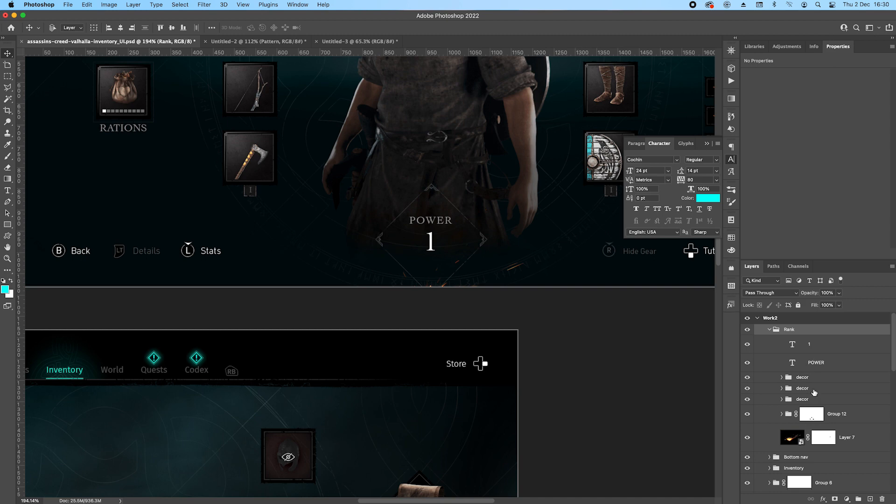
{"action": "left_click", "coordinate": [796, 439]}
{"action": "key", "text": "shift+Up"}
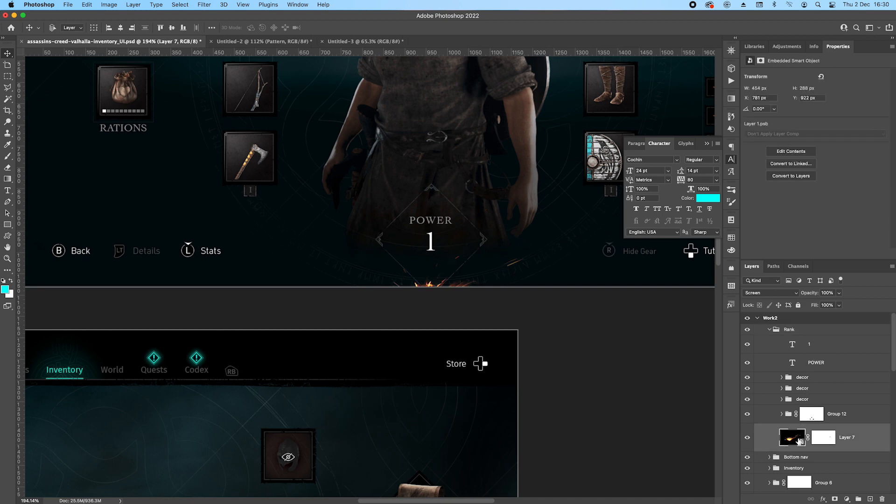
{"action": "key", "text": "shift+Up"}
{"action": "key", "text": "shift+Up"}
{"action": "key", "text": "shift+Down"}
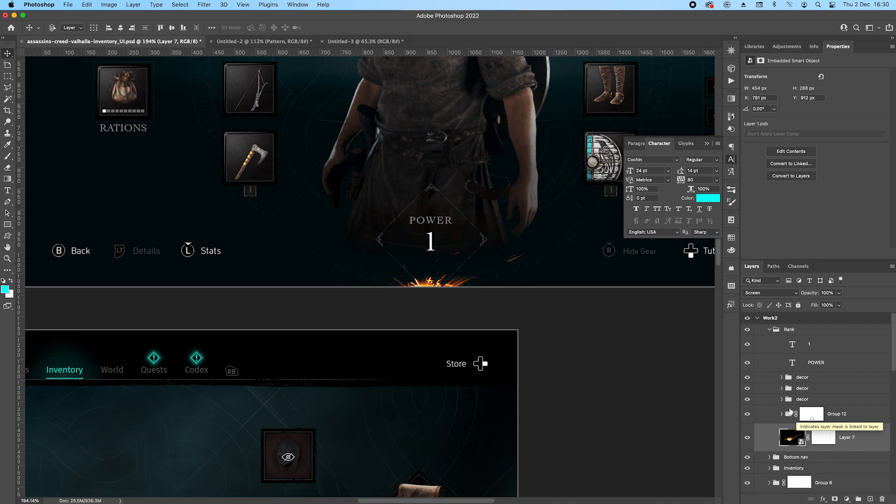
Compare with the Work artboard and undo the edits back to before the sparks layer was moved out of its Character group.
{"action": "scroll", "coordinate": [544, 297], "scroll_direction": "down", "scroll_amount": 10}
{"action": "left_click_drag", "start_coordinate": [141, 251], "coordinate": [134, 216]}
{"action": "scroll", "coordinate": [417, 410], "scroll_direction": "up", "scroll_amount": 10}
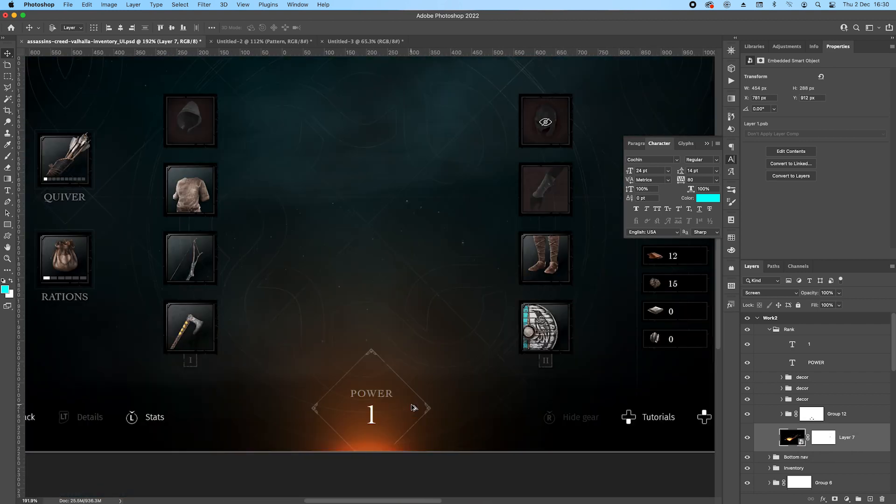
{"action": "scroll", "coordinate": [441, 412], "scroll_direction": "down", "scroll_amount": 3}
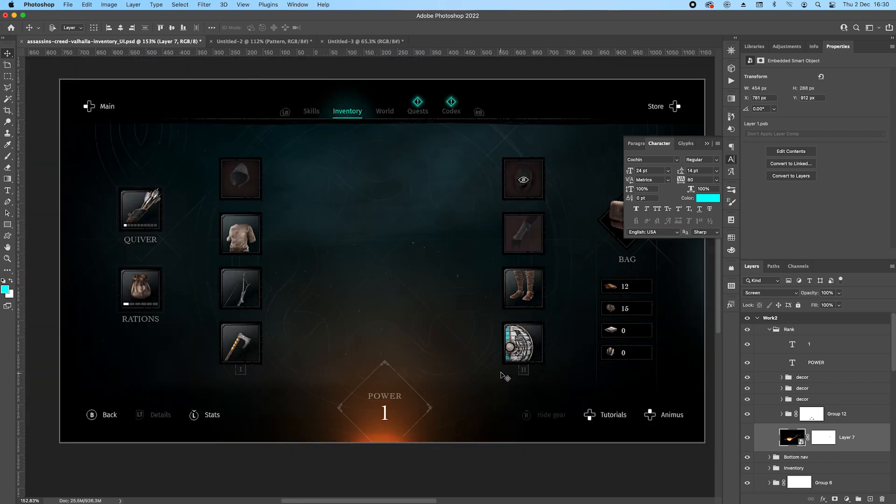
{"action": "key", "text": "super+z"}
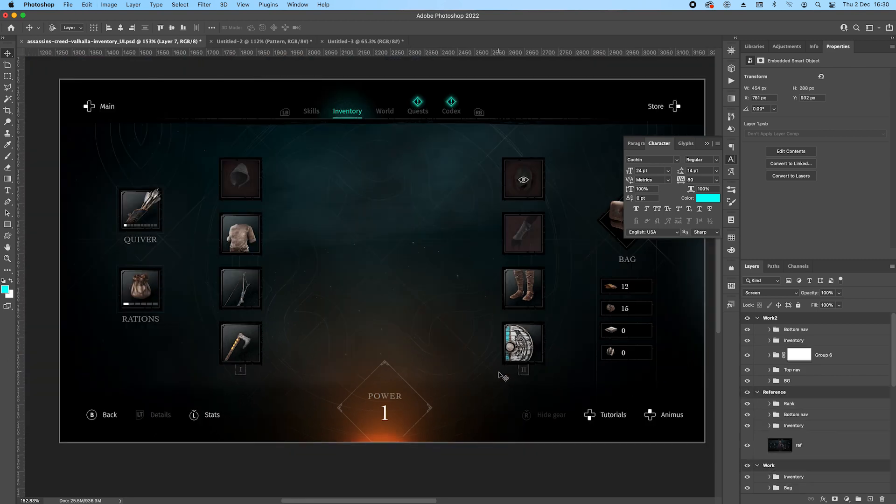
{"action": "scroll", "coordinate": [387, 316], "scroll_direction": "down", "scroll_amount": 8}
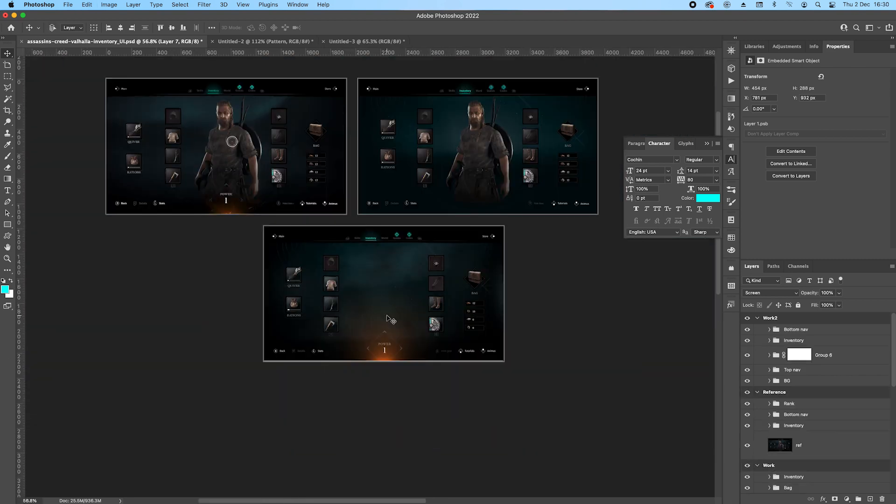
{"action": "key", "text": "super+z"}
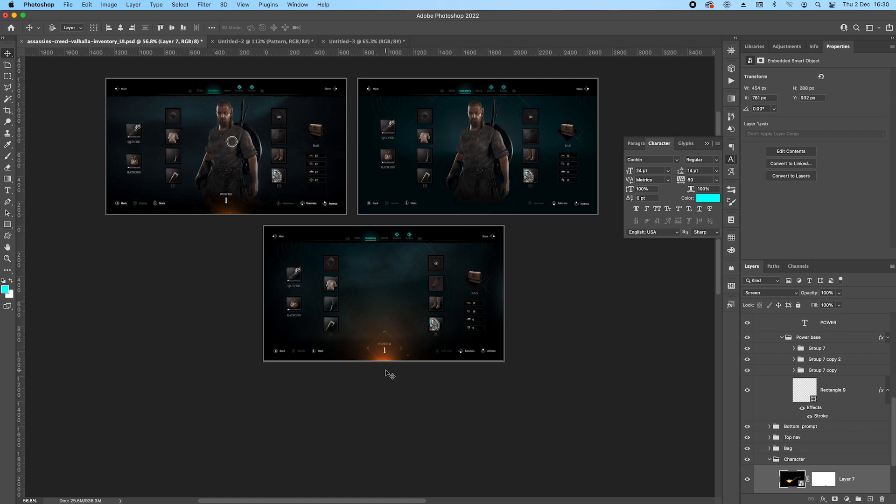
Duplicate the sparks layer from the Character group into the Reference artboard, directly below the Rank group.
{"action": "left_click_drag", "start_coordinate": [861, 477], "coordinate": [809, 368]}
{"action": "left_click", "coordinate": [798, 352]}
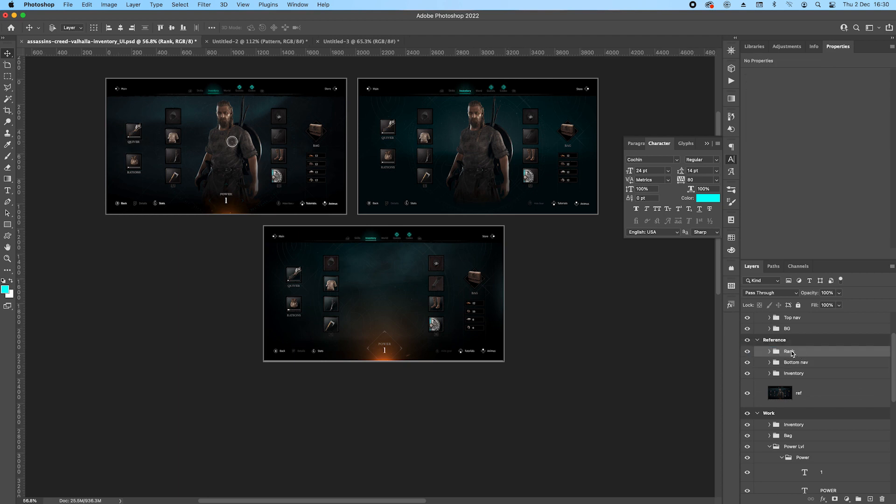
{"action": "left_click", "coordinate": [768, 353]}
{"action": "left_click_drag", "start_coordinate": [846, 371], "coordinate": [847, 473]}
{"action": "left_click", "coordinate": [768, 352]}
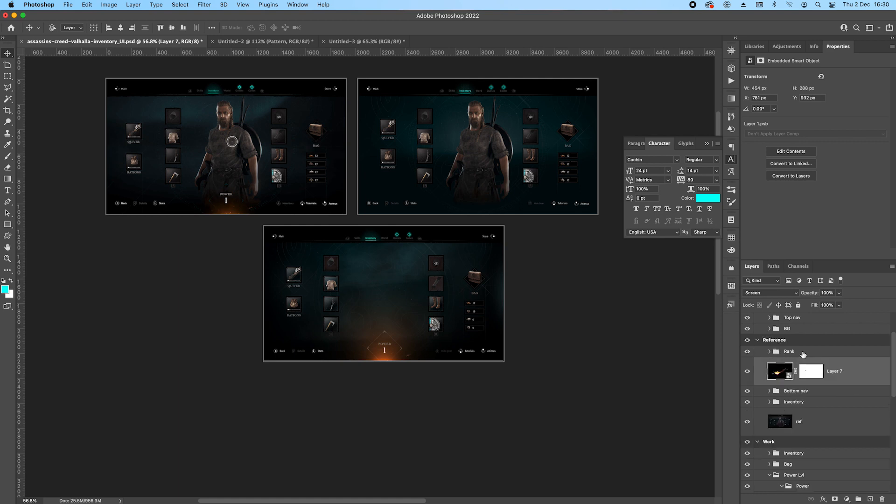
Place the sparks layer inside the Reference artboard's Rank group below Group 12, and move that Rank group to the top of Work2.
{"action": "left_click", "coordinate": [769, 352]}
{"action": "scroll", "coordinate": [793, 373], "scroll_direction": "down", "scroll_amount": 1}
{"action": "left_click_drag", "start_coordinate": [847, 346], "coordinate": [864, 441]}
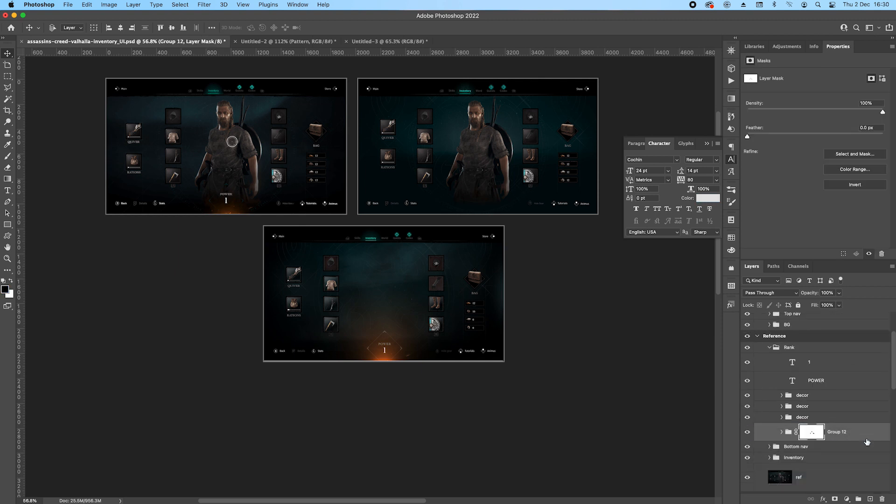
{"action": "scroll", "coordinate": [864, 438], "scroll_direction": "up", "scroll_amount": 1}
{"action": "scroll", "coordinate": [861, 438], "scroll_direction": "down", "scroll_amount": 1}
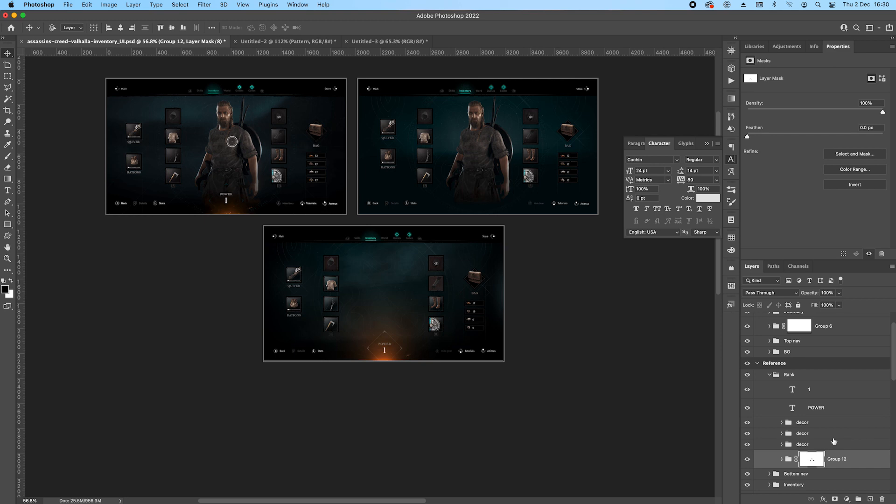
{"action": "left_click", "coordinate": [781, 461]}
{"action": "scroll", "coordinate": [857, 411], "scroll_direction": "down", "scroll_amount": 3}
{"action": "left_click_drag", "start_coordinate": [864, 389], "coordinate": [815, 323]}
{"action": "left_click", "coordinate": [781, 393]}
{"action": "scroll", "coordinate": [839, 368], "scroll_direction": "up", "scroll_amount": 3}
{"action": "left_click", "coordinate": [771, 345]}
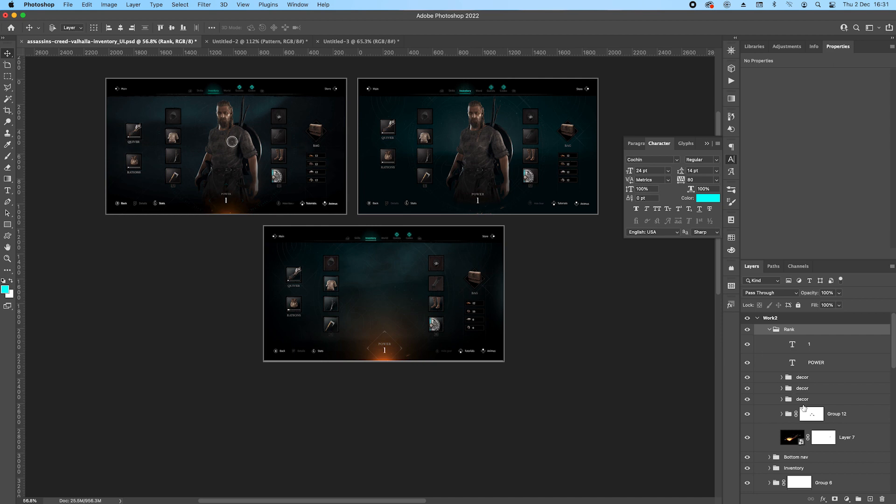
Lower Group 12 and the three decor groups in Work2 so the diamond ornaments frame the POWER text.
{"action": "left_click", "coordinate": [848, 417]}
{"action": "scroll", "coordinate": [491, 161], "scroll_direction": "up", "scroll_amount": 1}
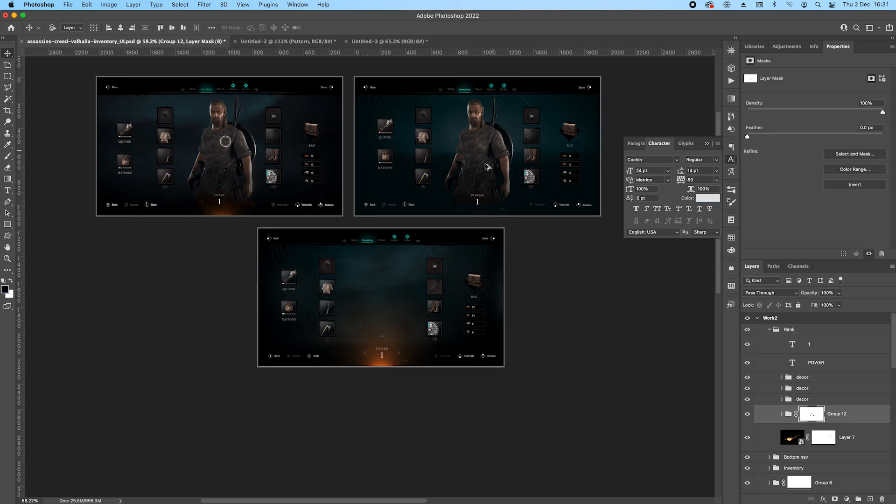
{"action": "scroll", "coordinate": [486, 163], "scroll_direction": "up", "scroll_amount": 9}
{"action": "left_click_drag", "start_coordinate": [476, 142], "coordinate": [467, 241]}
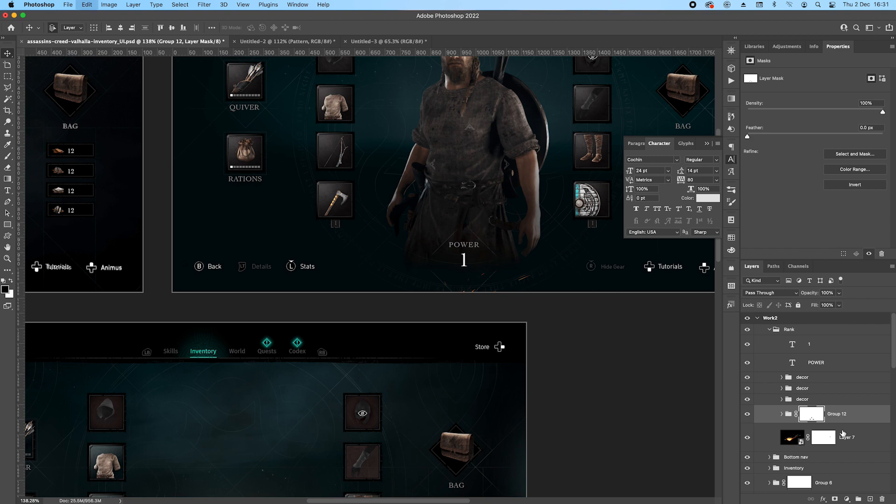
{"action": "left_click", "coordinate": [822, 381], "text": "shift"}
{"action": "left_click_drag", "start_coordinate": [468, 145], "coordinate": [466, 229]}
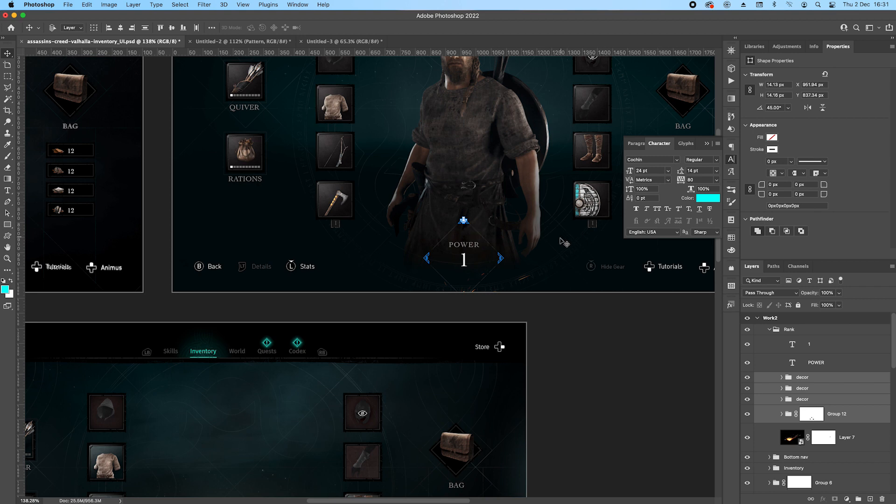
Examine how the diamond and its ornament groups are built in the Power base group of the Work artboard.
{"action": "left_click", "coordinate": [549, 263]}
{"action": "scroll", "coordinate": [578, 260], "scroll_direction": "down", "scroll_amount": 10}
{"action": "left_click_drag", "start_coordinate": [430, 365], "coordinate": [414, 232]}
{"action": "scroll", "coordinate": [440, 261], "scroll_direction": "up", "scroll_amount": 3}
{"action": "scroll", "coordinate": [441, 263], "scroll_direction": "up", "scroll_amount": 3}
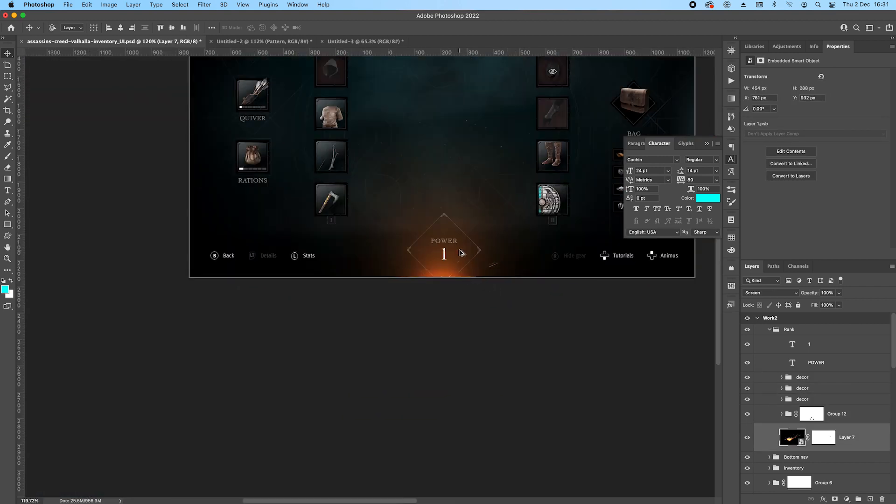
{"action": "left_click", "coordinate": [442, 264]}
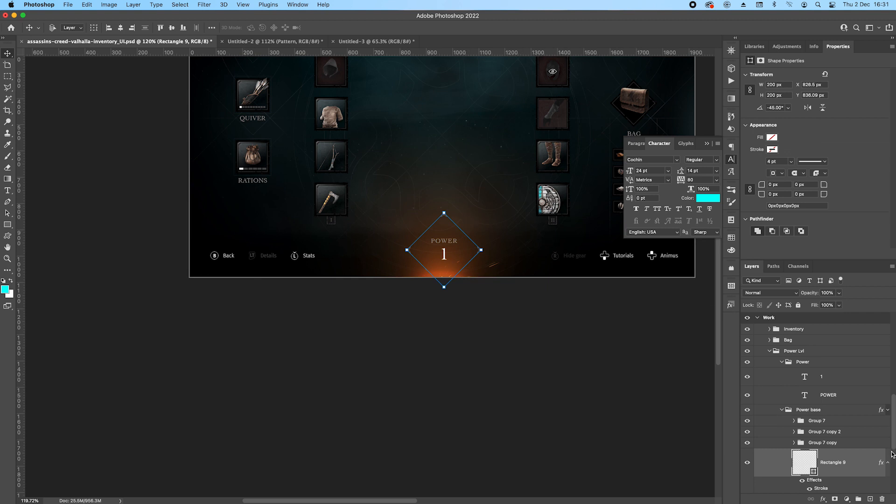
{"action": "scroll", "coordinate": [889, 452], "scroll_direction": "down", "scroll_amount": 5}
{"action": "scroll", "coordinate": [854, 426], "scroll_direction": "up", "scroll_amount": 1}
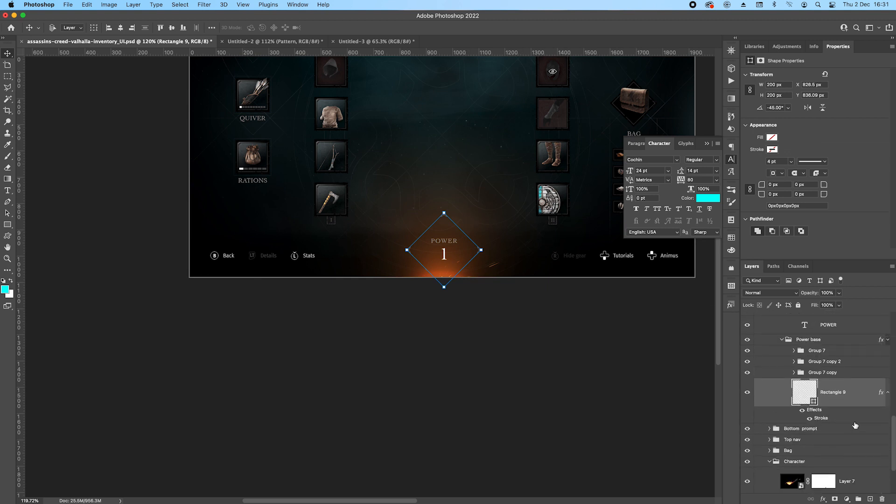
{"action": "left_click", "coordinate": [794, 373]}
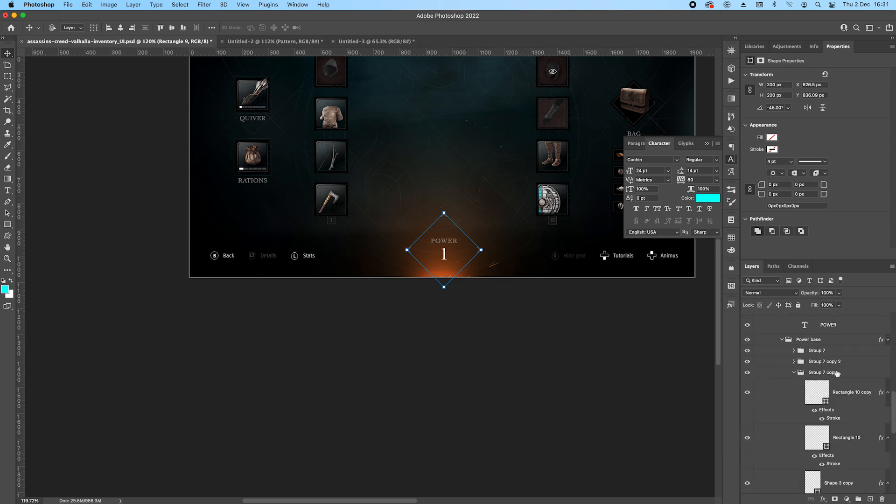
{"action": "left_click", "coordinate": [796, 373]}
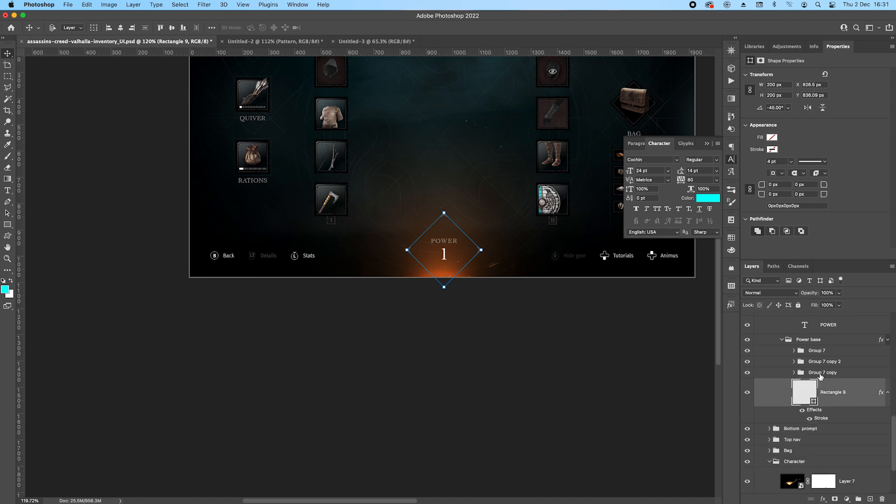
Duplicate the fire glow layers, Layer 6 and Layer 5, from the Work artboard's Character group into Work2's Rank group, below the sparks layer.
{"action": "scroll", "coordinate": [818, 380], "scroll_direction": "down", "scroll_amount": 4}
{"action": "left_click", "coordinate": [824, 440]}
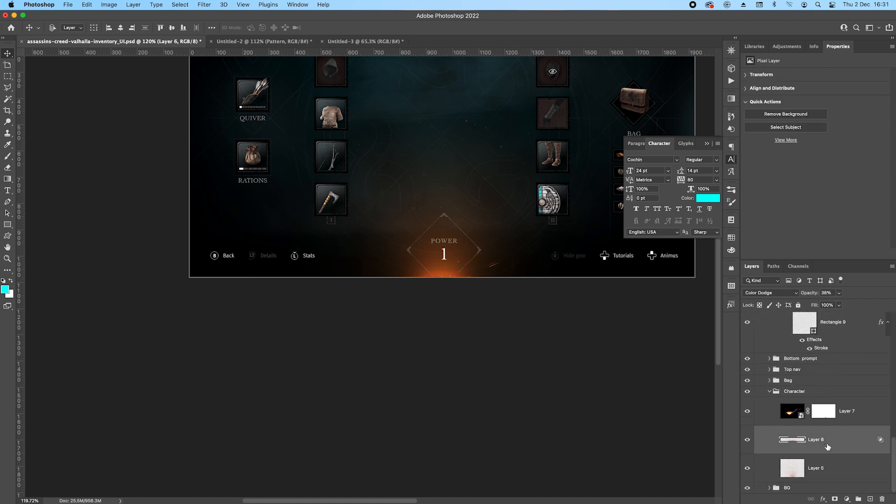
{"action": "left_click", "coordinate": [839, 468], "text": "shift"}
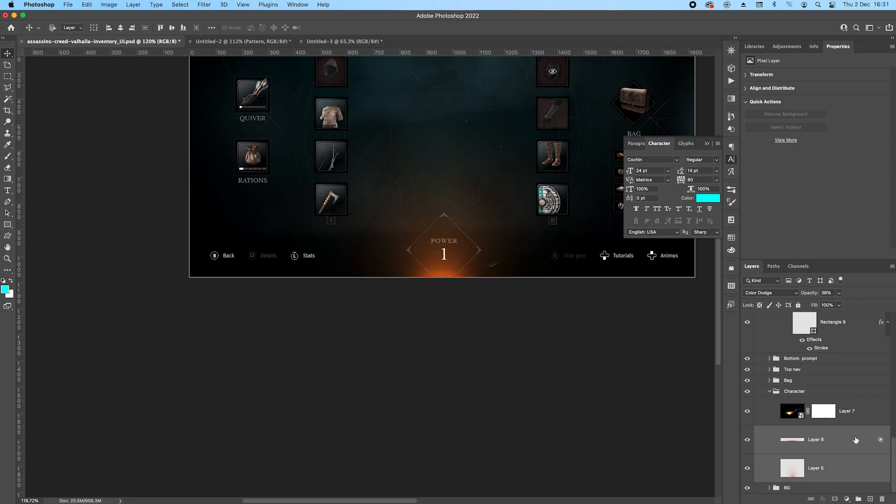
{"action": "left_click_drag", "start_coordinate": [472, 248], "coordinate": [454, 176]}
{"action": "key", "text": "super+z"}
{"action": "left_click_drag", "start_coordinate": [850, 456], "coordinate": [813, 389]}
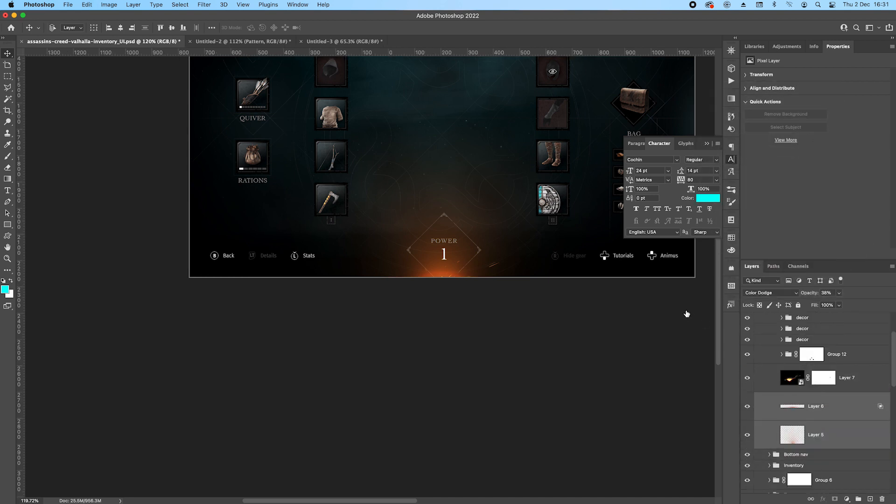
Position the duplicated fire glow at the bottom centre of the Work2 artboard behind the POWER emblem, and put away the floating text settings.
{"action": "left_click_drag", "start_coordinate": [566, 170], "coordinate": [336, 430]}
{"action": "left_click_drag", "start_coordinate": [508, 322], "coordinate": [504, 408]}
{"action": "left_click_drag", "start_coordinate": [490, 216], "coordinate": [468, 259]}
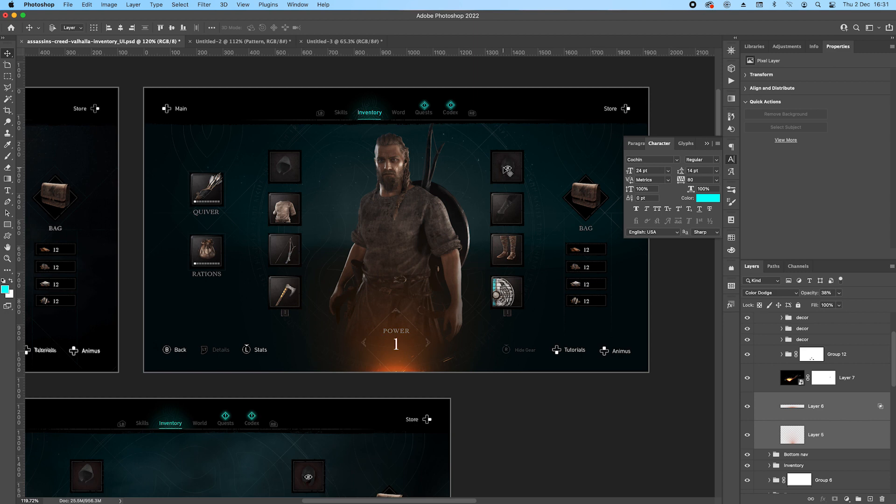
{"action": "left_click", "coordinate": [706, 144]}
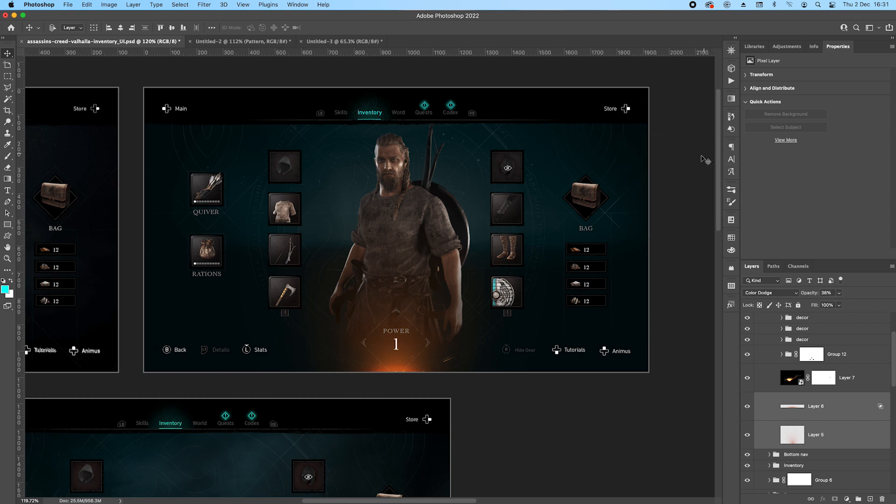
{"action": "scroll", "coordinate": [579, 214], "scroll_direction": "down", "scroll_amount": 2}
{"action": "left_click_drag", "start_coordinate": [405, 252], "coordinate": [464, 231]}
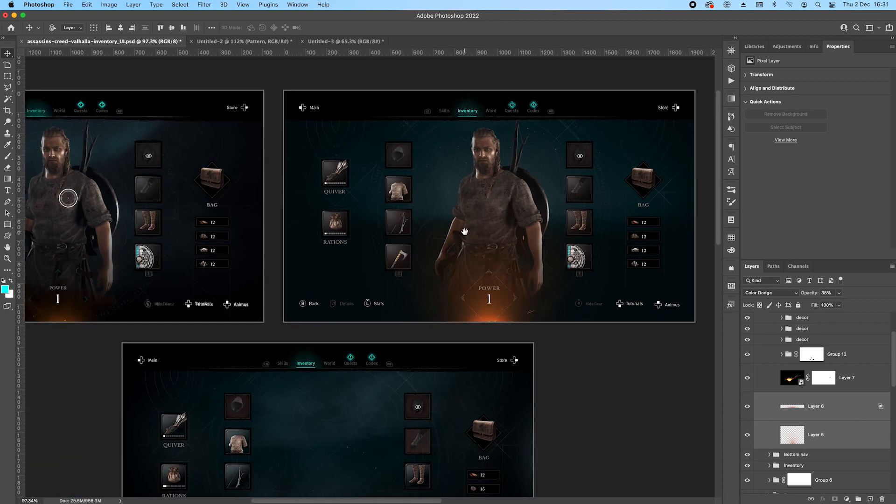